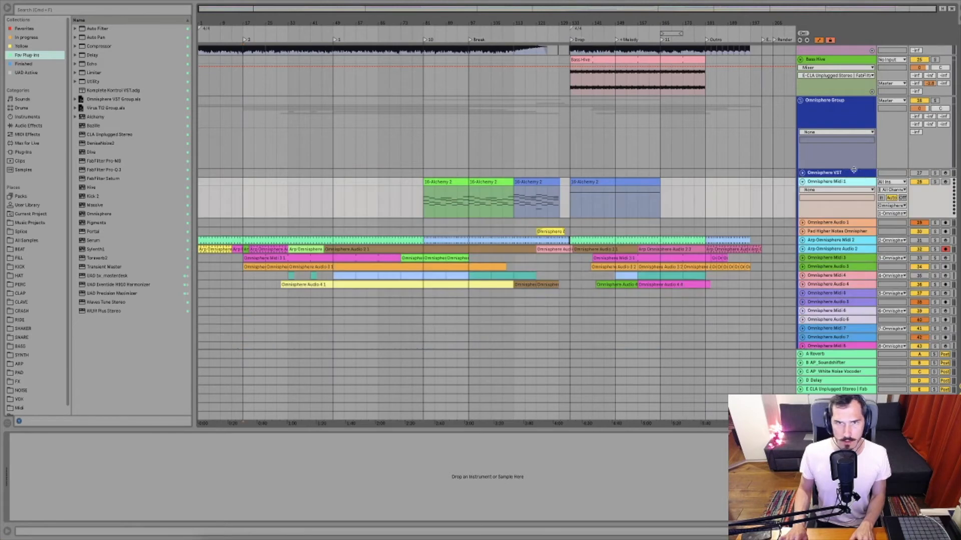
- Unfold and arm the Omnisphere Audio 1 track, and start recording just before the first 16-Alchemy 2 clip at bar 81
left_click(802, 223)
left_click(427, 233)
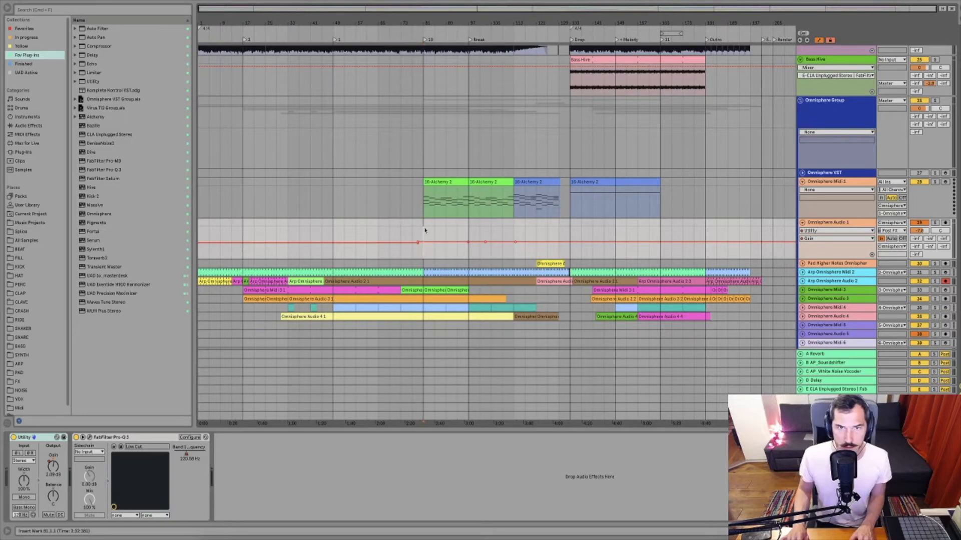
scroll(425, 234, "down", 1)
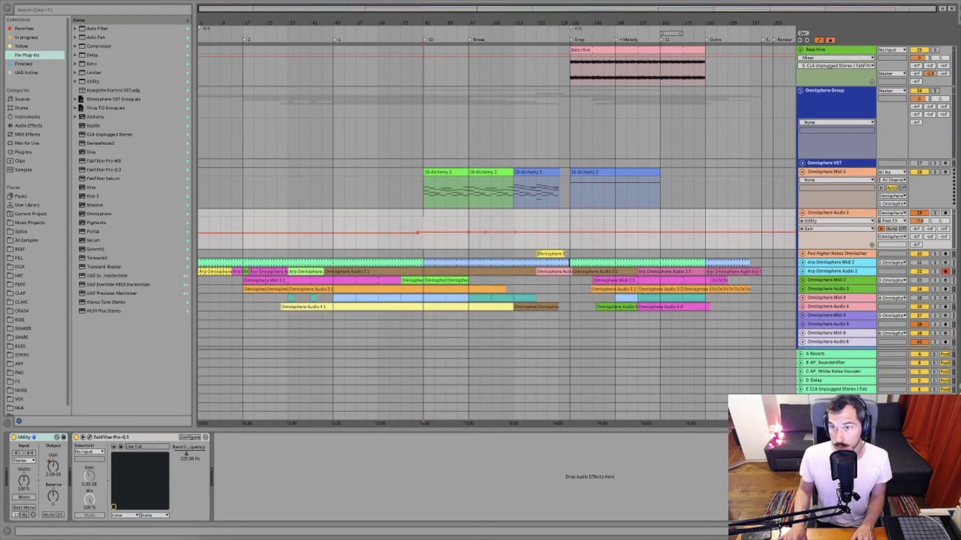
left_click(945, 213)
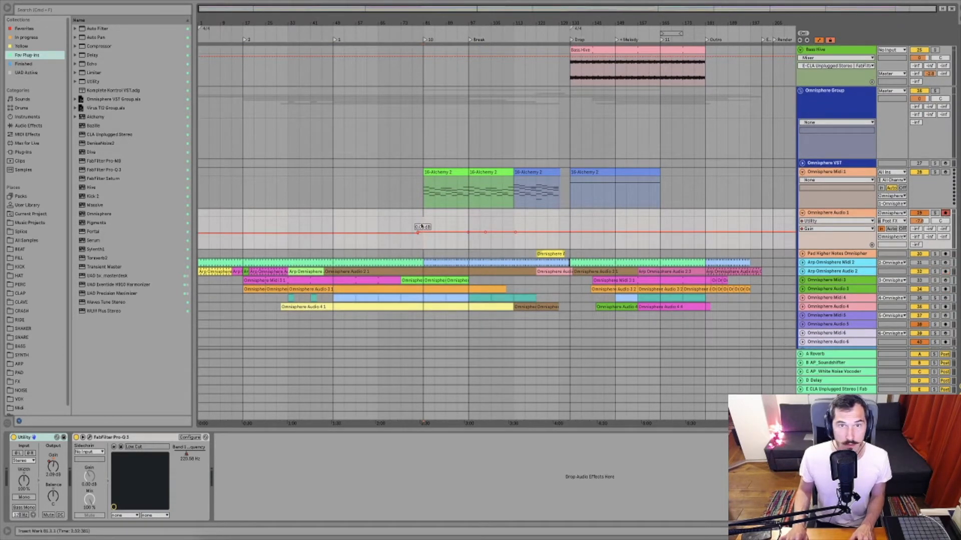
left_click_drag(425, 9, 411, 220)
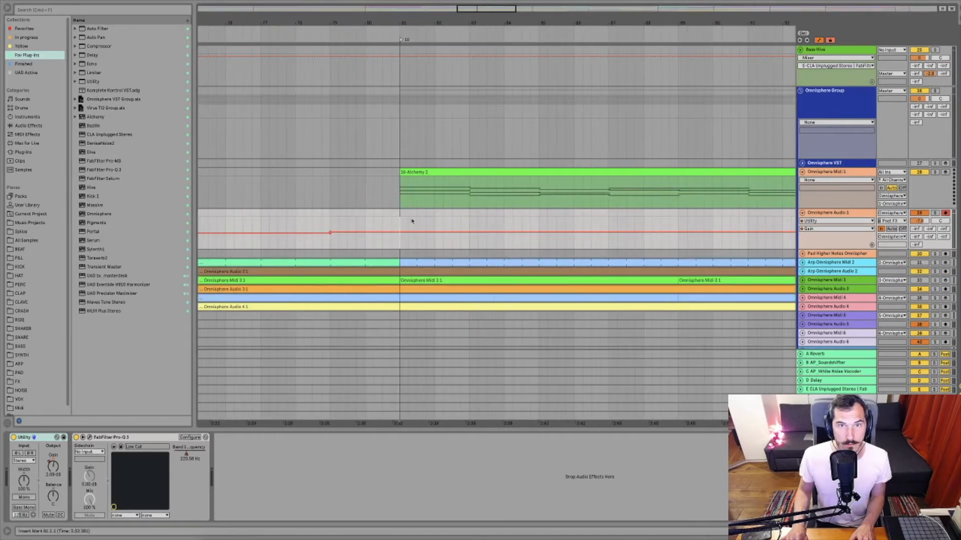
key("F9")
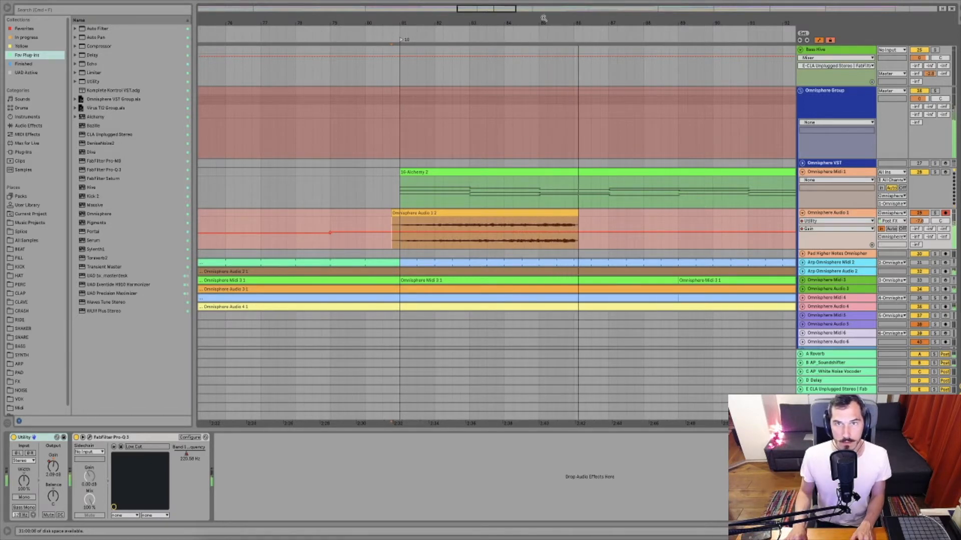
- Solo the Omnisphere Midi 1 and Omnisphere Audio 1 tracks during recording, and stop the recording shortly after the Drop marker
left_click_drag(544, 16, 296, 0)
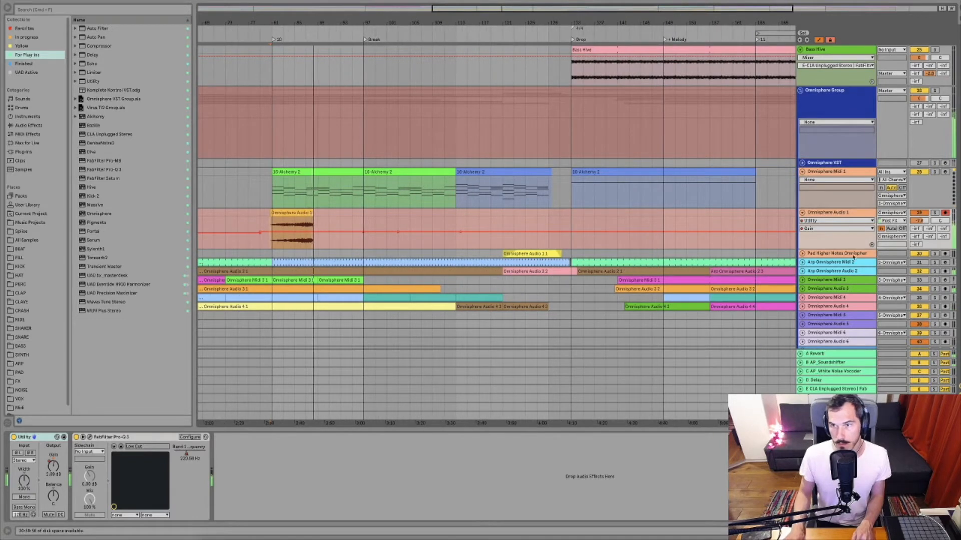
left_click(830, 214)
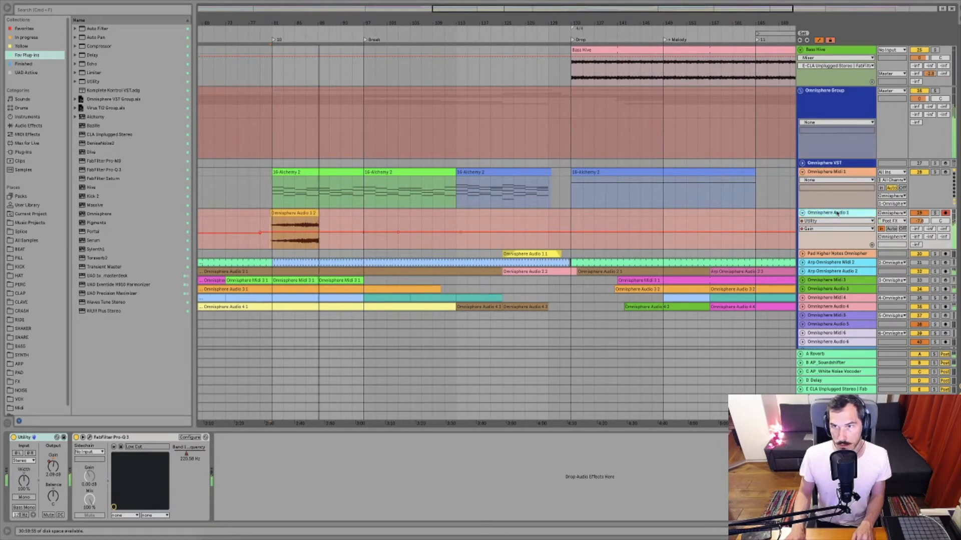
left_click(825, 173)
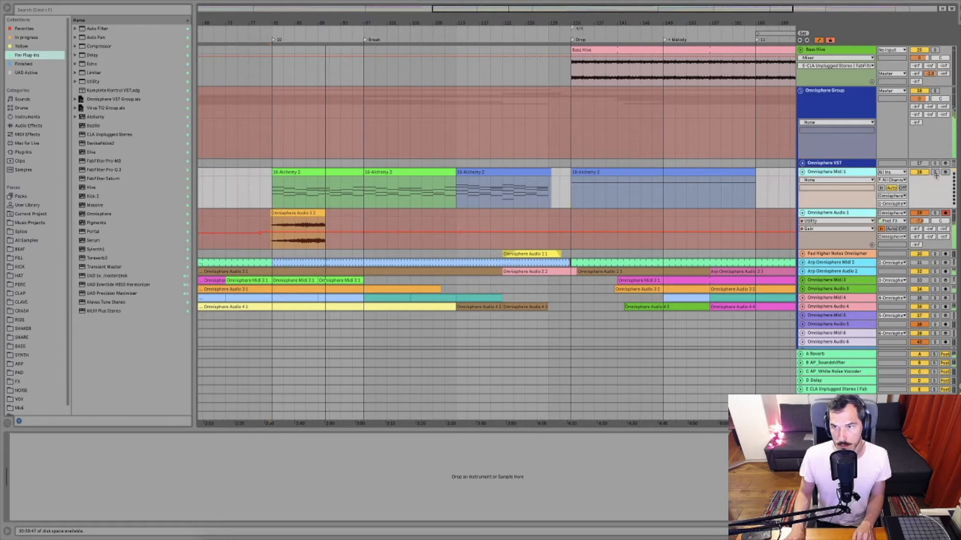
left_click(935, 173)
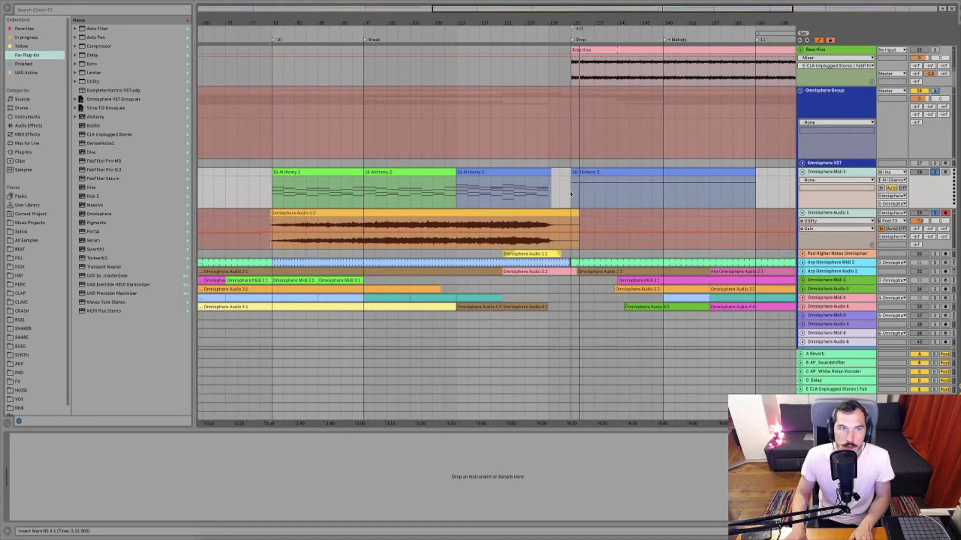
left_click(598, 173)
key("space")
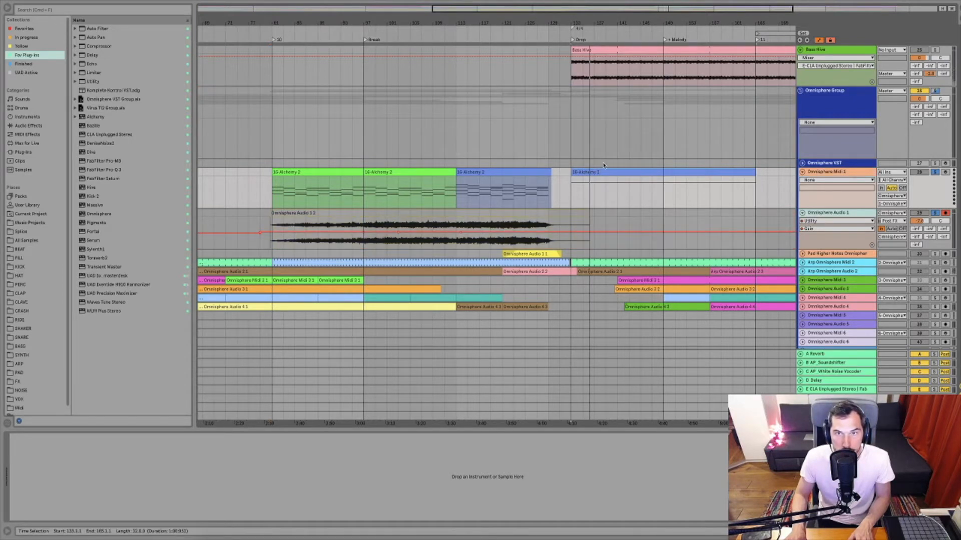
- Examine the notes inside the long 16-Alchemy 2 clip that starts at the drop on Omnisphere Midi 1
left_click(601, 171)
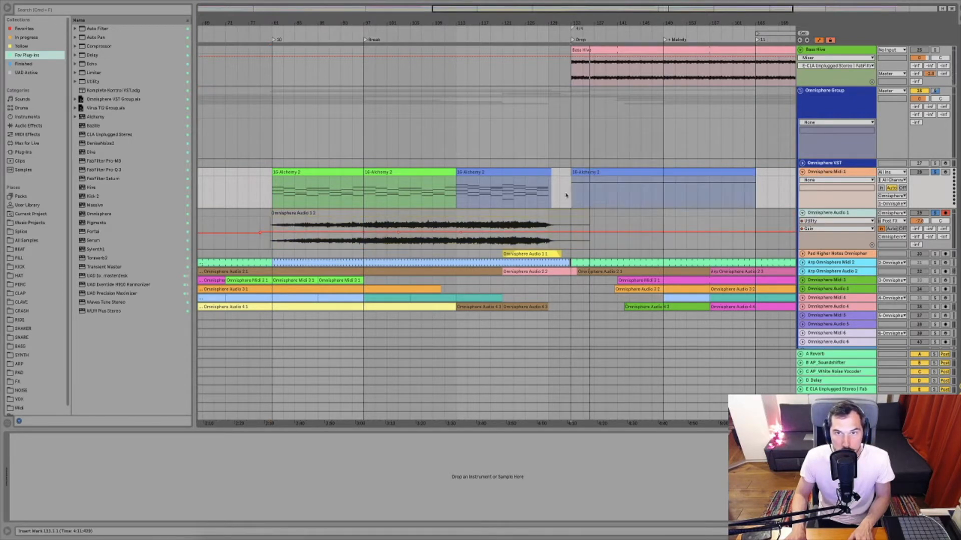
left_click(602, 173)
double_click(594, 172)
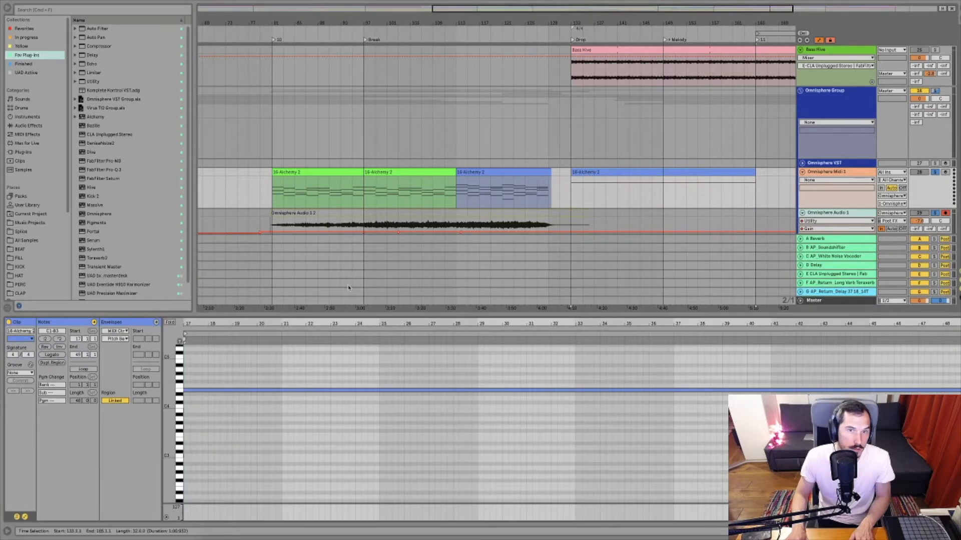
double_click(351, 323)
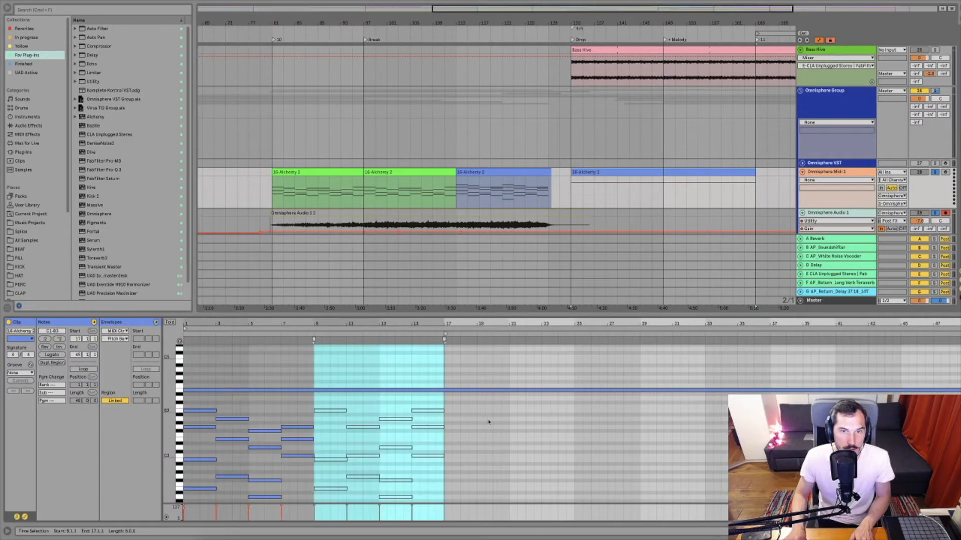
left_click_drag(473, 366, 471, 402)
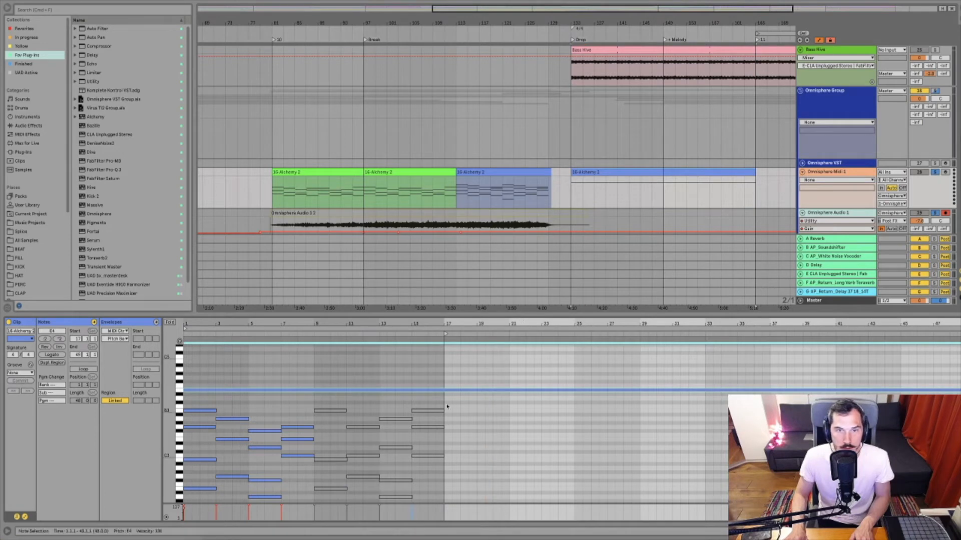
left_click_drag(489, 314, 489, 523)
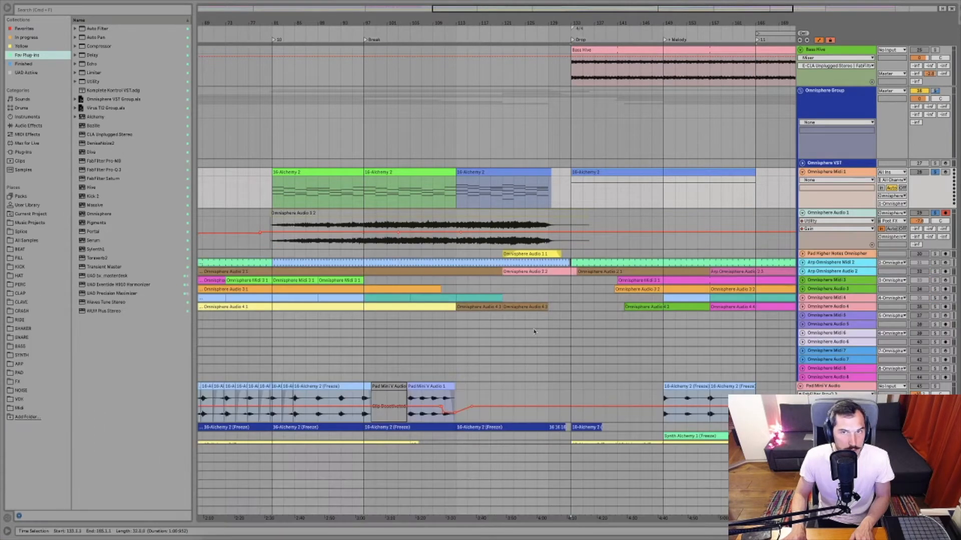
- Delete the long 16-Alchemy 2 clip at the drop and turn off the solos on the Omnisphere tracks
left_click(585, 174)
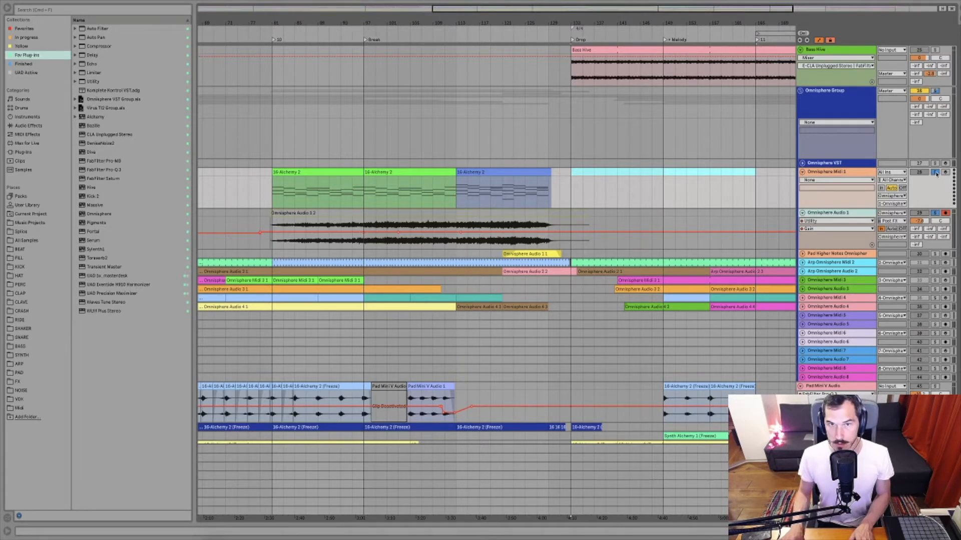
left_click(935, 214)
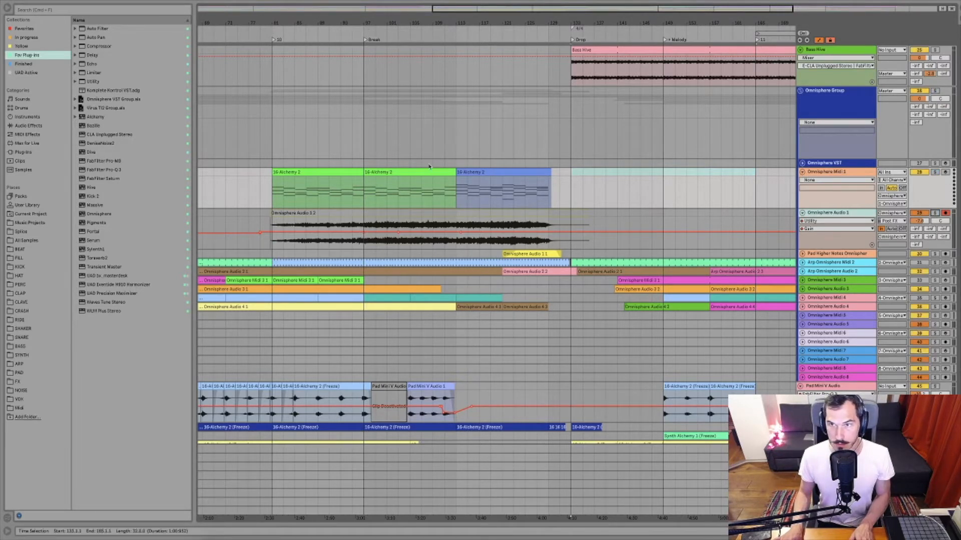
- Play the arrangement from before bar 81 and set Omnisphere Audio 1's monitoring to Auto so its recorded clip is active
left_click(237, 197)
key("space")
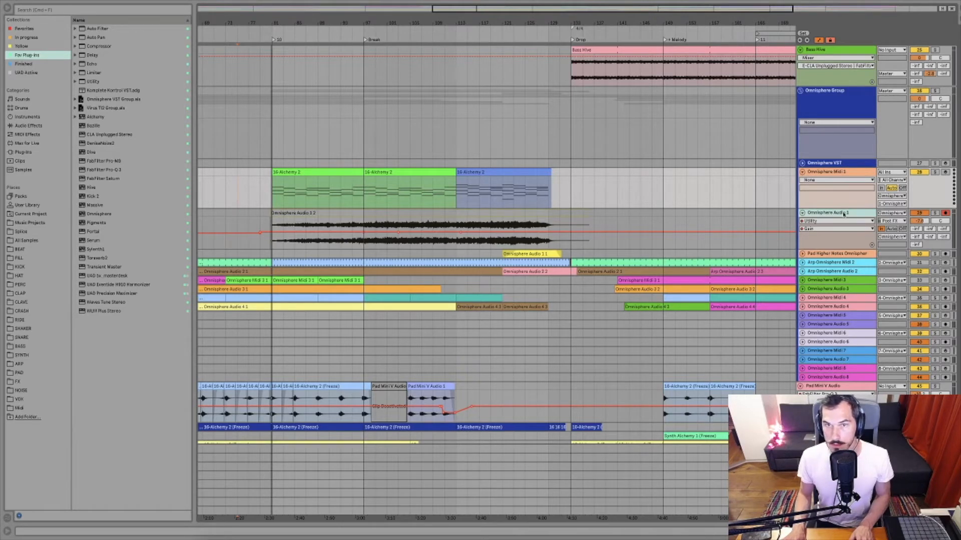
left_click(443, 212)
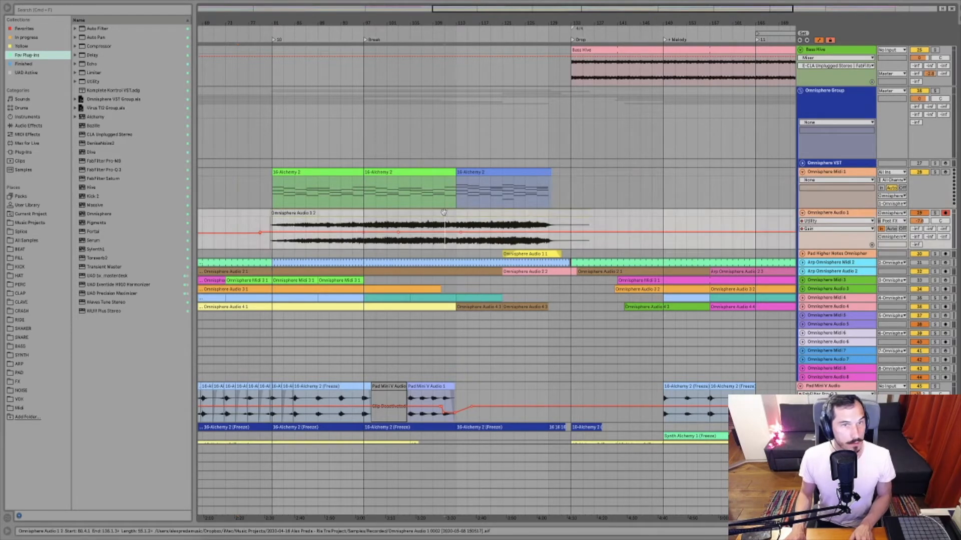
left_click(418, 214)
left_click(892, 229)
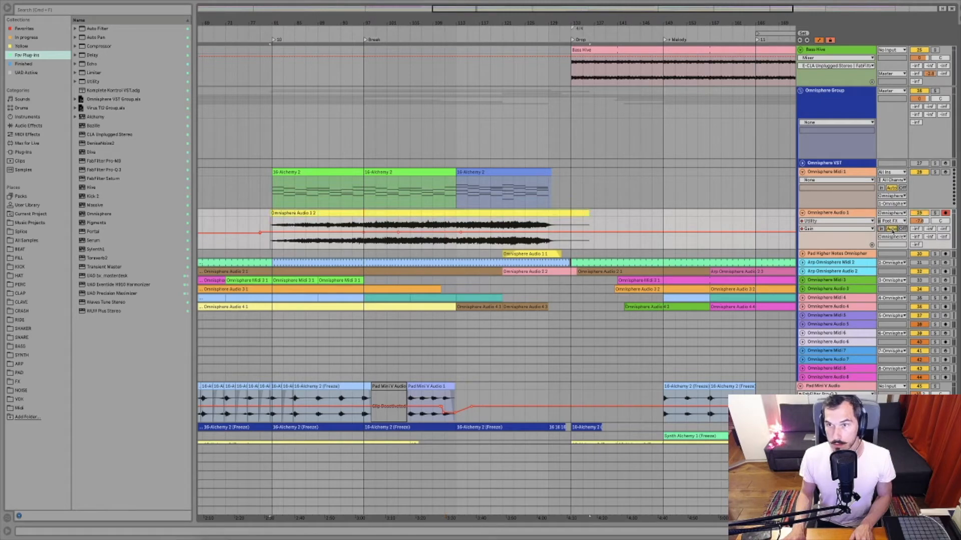
- Unfold the Pad Higher Notes Omnisphere track below Omnisphere Audio 1
left_click(828, 172)
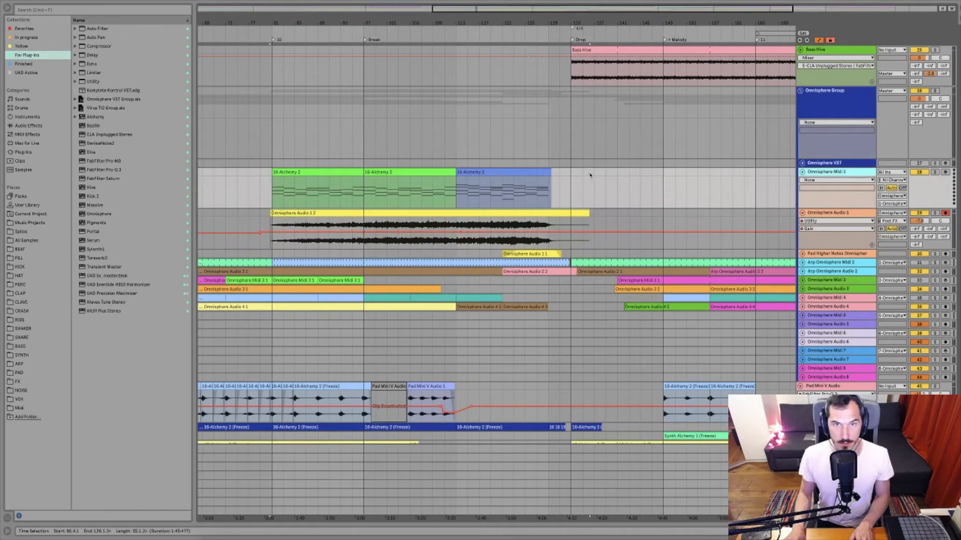
scroll(573, 192, "down", 2)
left_click_drag(525, 22, 526, 13)
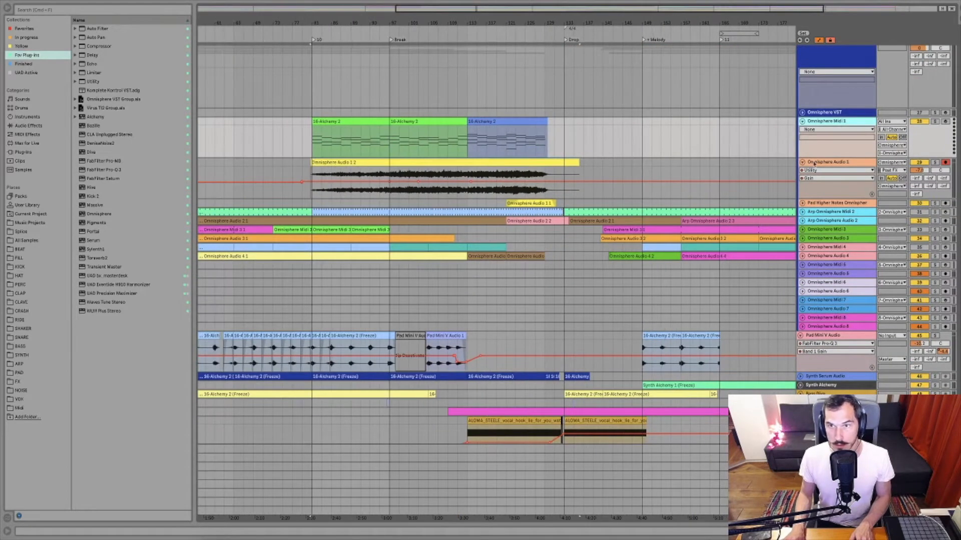
left_click(811, 195)
left_click(813, 204)
left_click(802, 204)
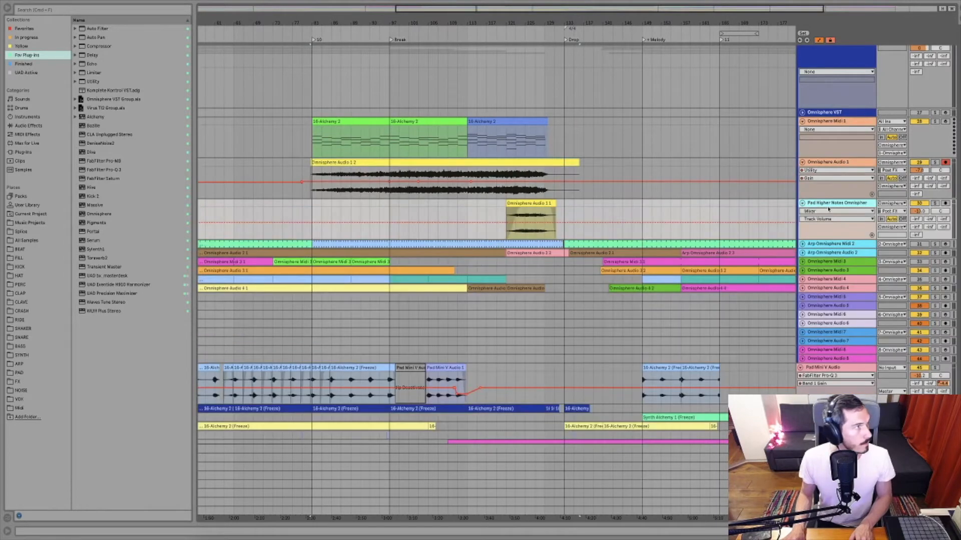
- Unfold the Arp Omnisphere Midi 2 and Arp Omnisphere Audio 2 tracks to compare their clips
scroll(661, 170, "down", 2)
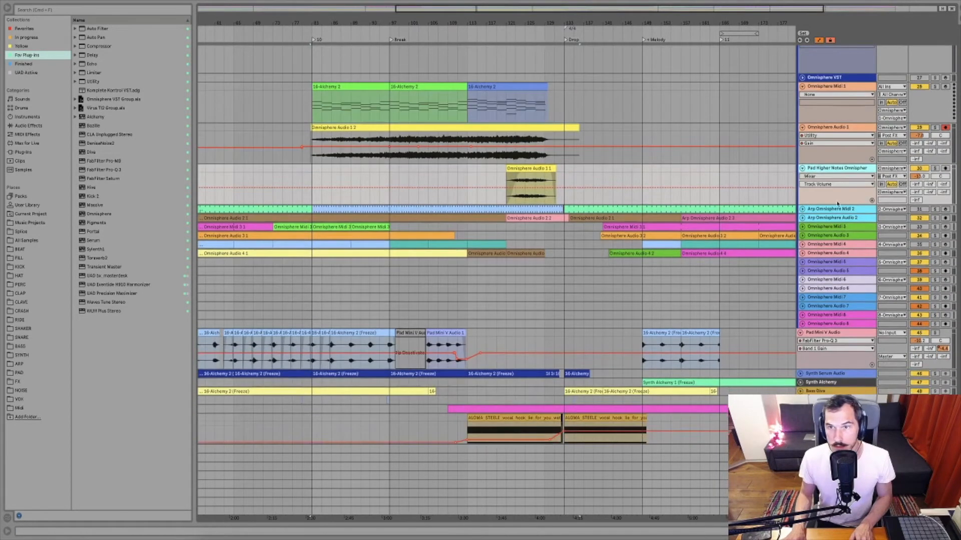
left_click(819, 211)
left_click(803, 209)
scroll(801, 205, "down", 3)
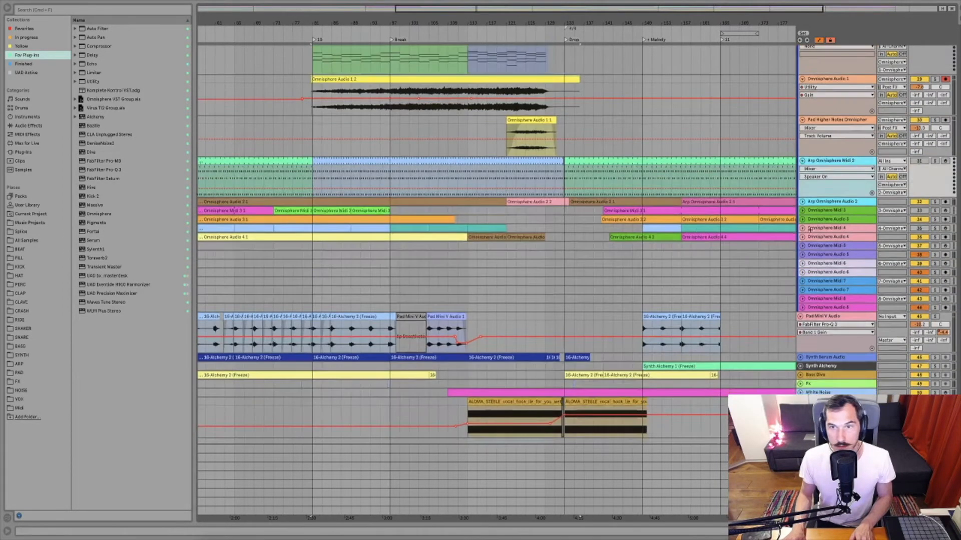
left_click(802, 202)
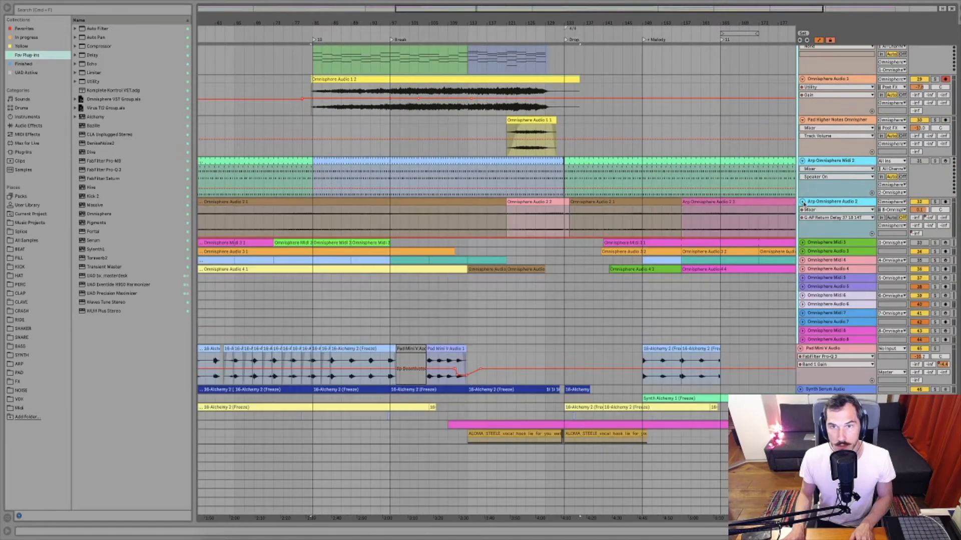
scroll(826, 224, "down", 2)
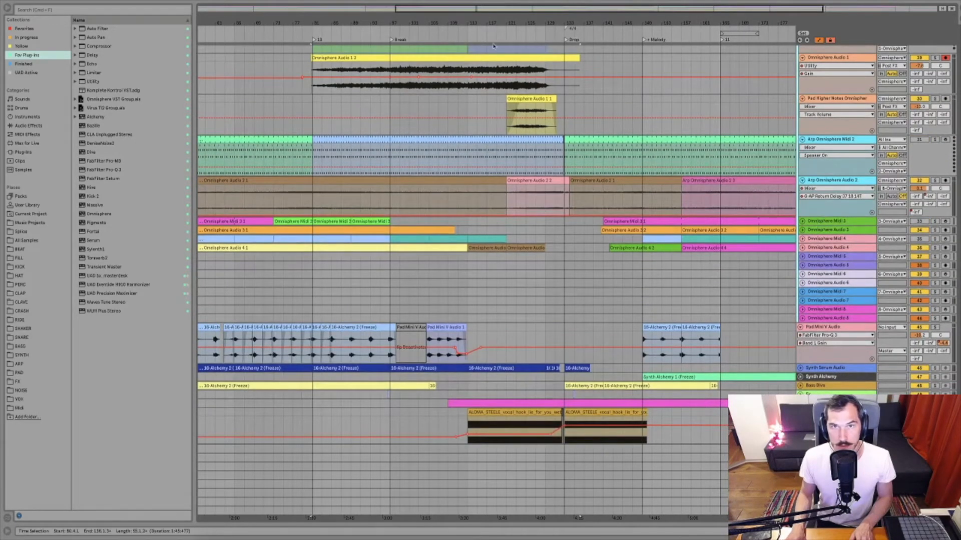
- Delete the Omnisphere Midi 1 and Arp Omnisphere Midi 2 tracks, keeping their audio tracks
left_click_drag(502, 22, 502, 16)
scroll(533, 155, "up", 1)
scroll(533, 155, "up", 6)
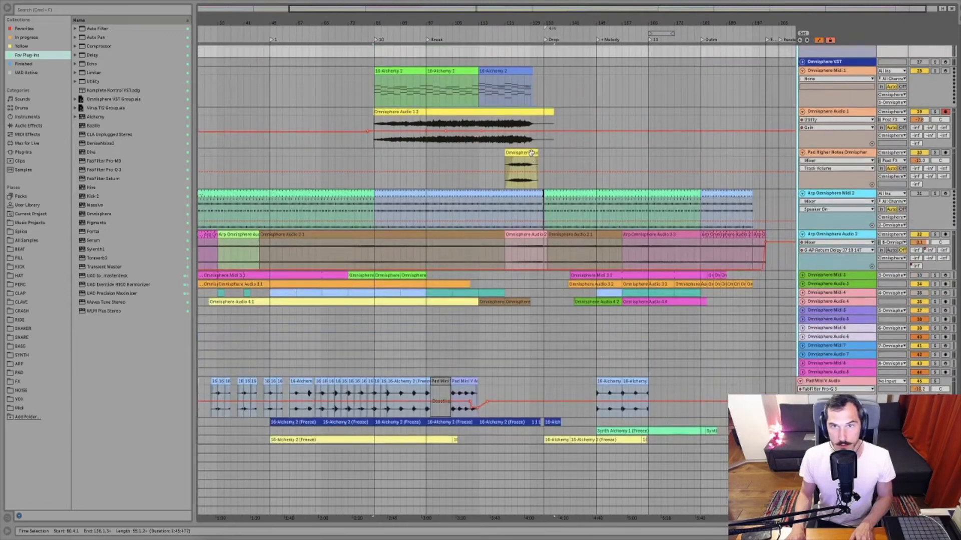
left_click(824, 115)
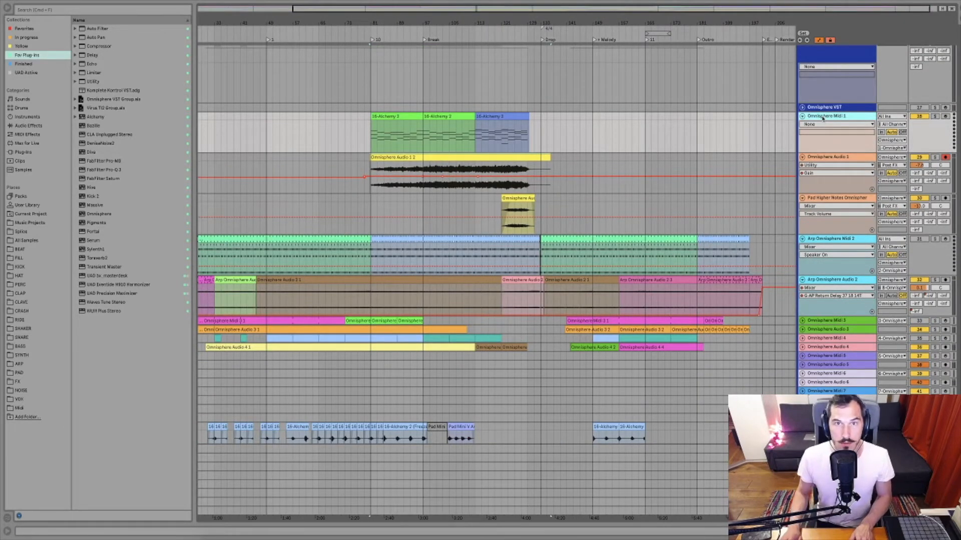
key("Delete")
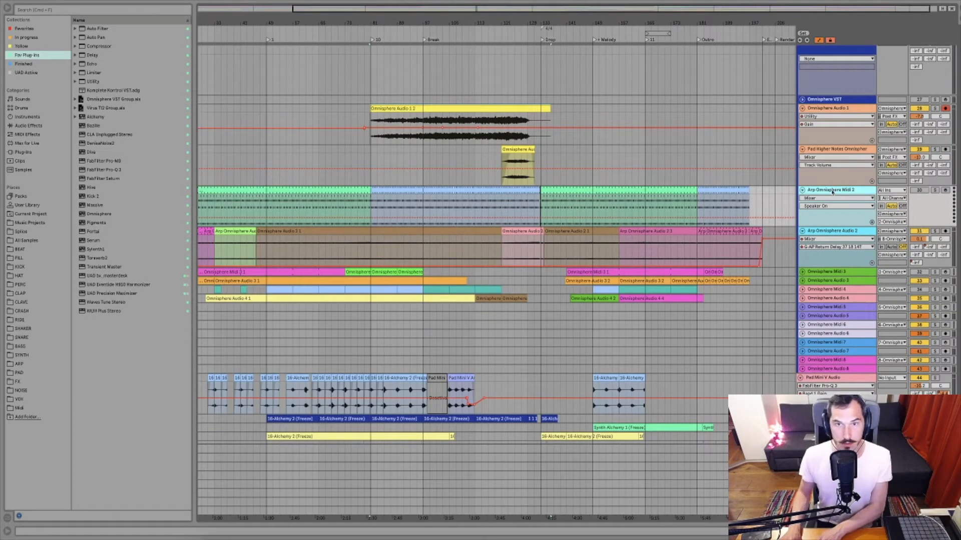
key("Delete")
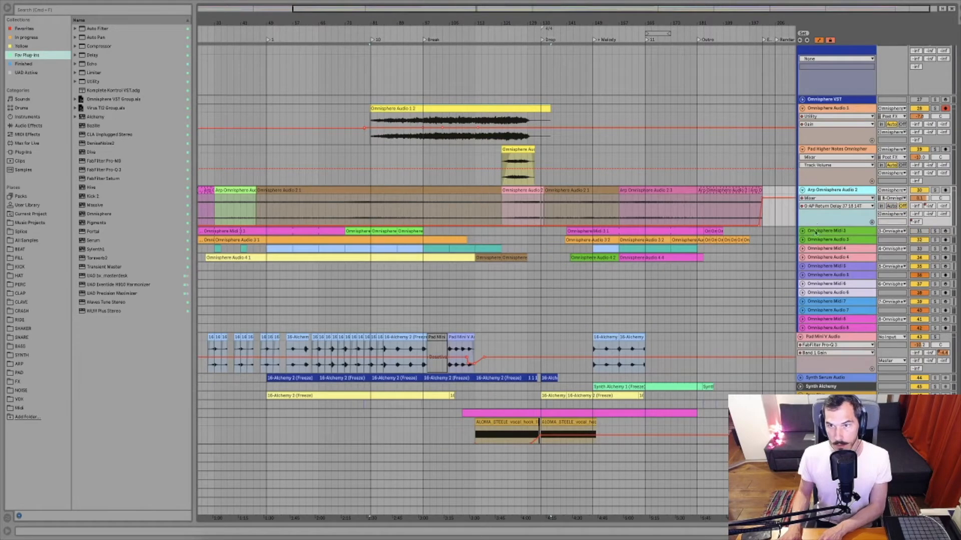
- Unfold Omnisphere Midi 3 and Omnisphere Audio 3 to compare their clips, and delete the Omnisphere Midi 3 track
left_click(802, 231)
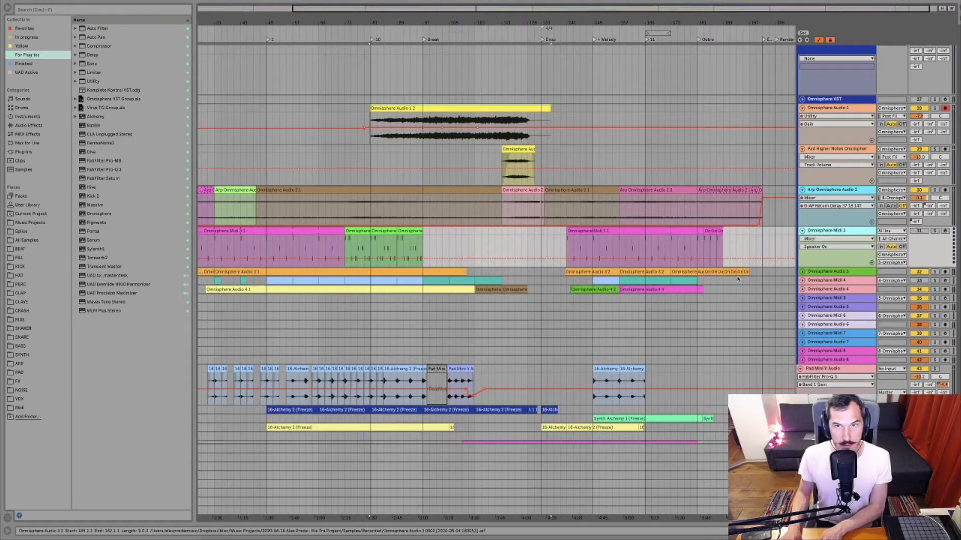
left_click(803, 273)
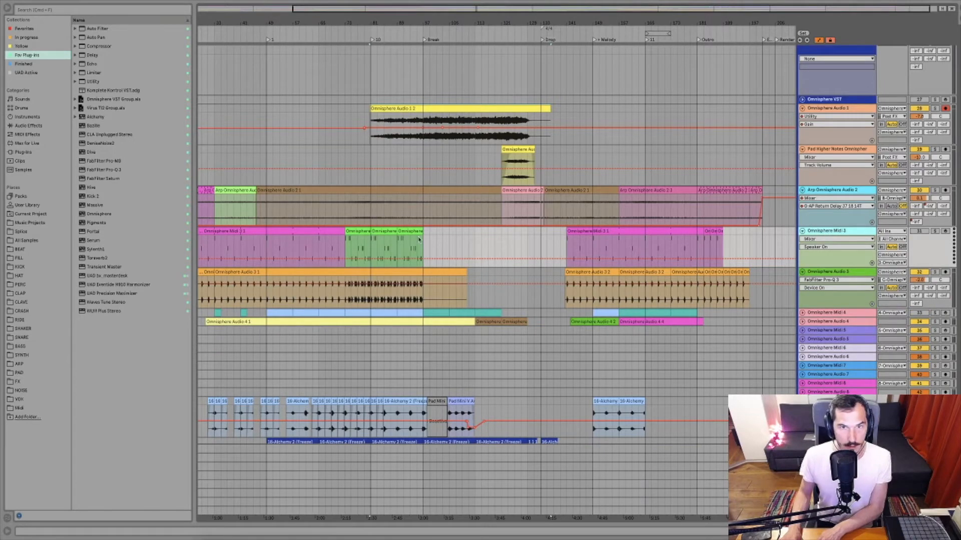
key("Delete")
- Unfold the Omnisphere Midi 4 and Omnisphere Audio 4 tracks to compare their clips along the arrangement
scroll(420, 241, "down", 2)
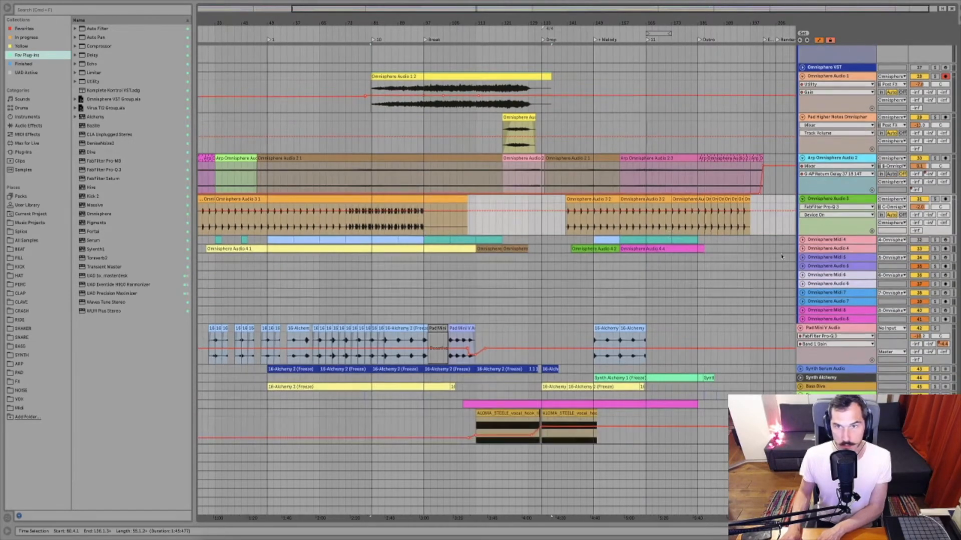
left_click(807, 243)
left_click(802, 241)
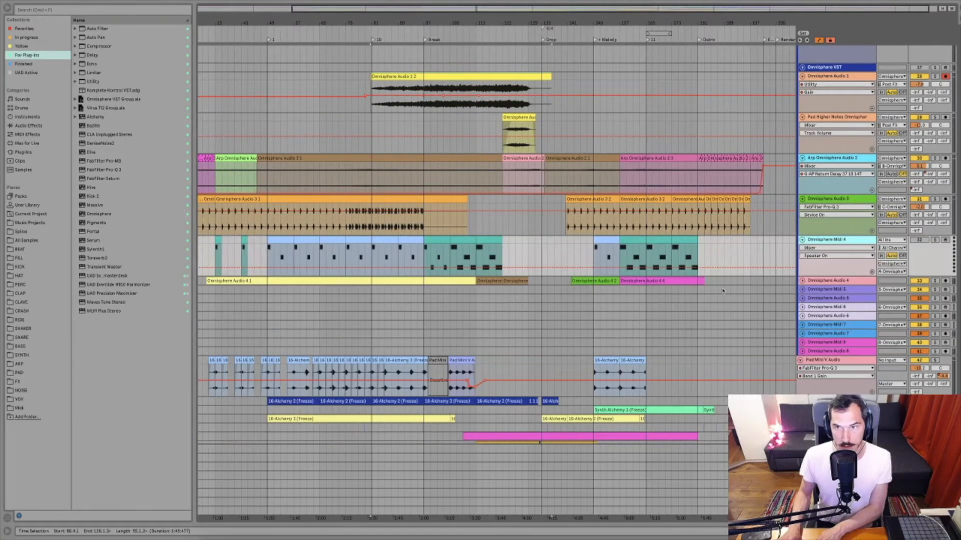
left_click(802, 281)
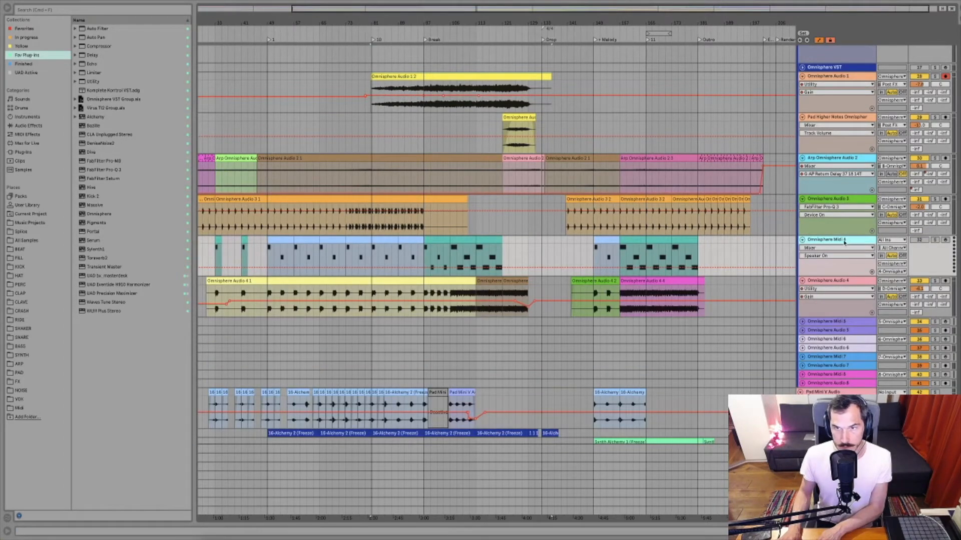
scroll(575, 242, "left", 3)
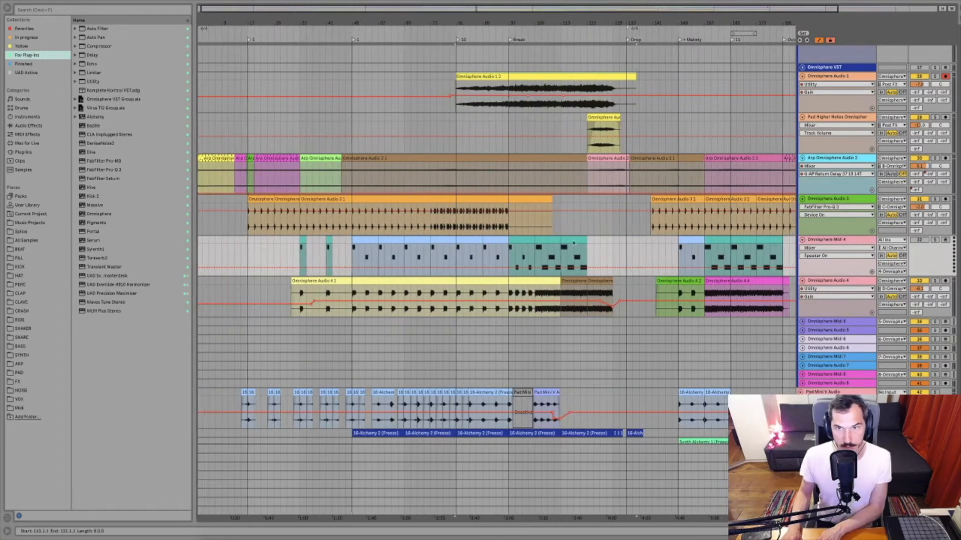
- Delete the Omnisphere Midi 4 track and all the empty Omnisphere Midi and Audio tracks numbered 5 to 8
left_click(829, 241)
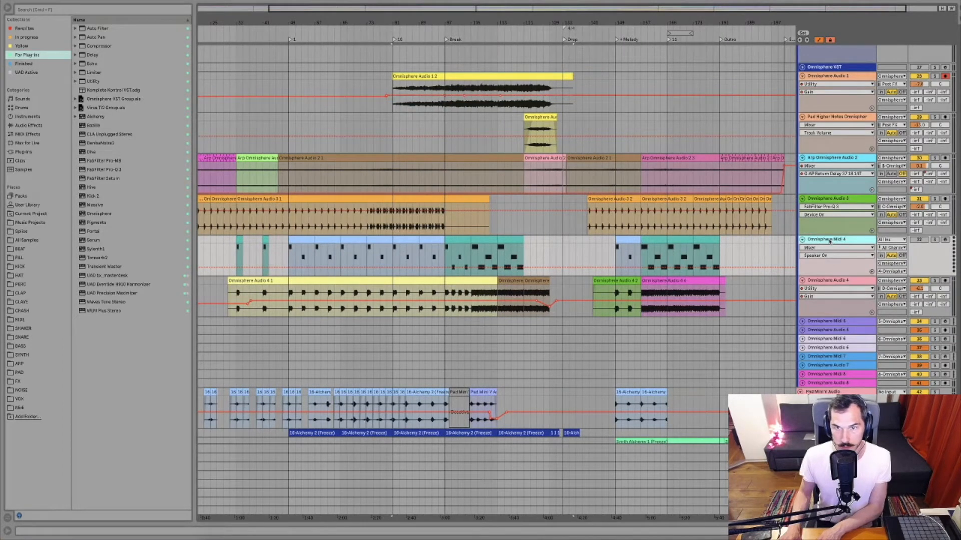
key("Delete")
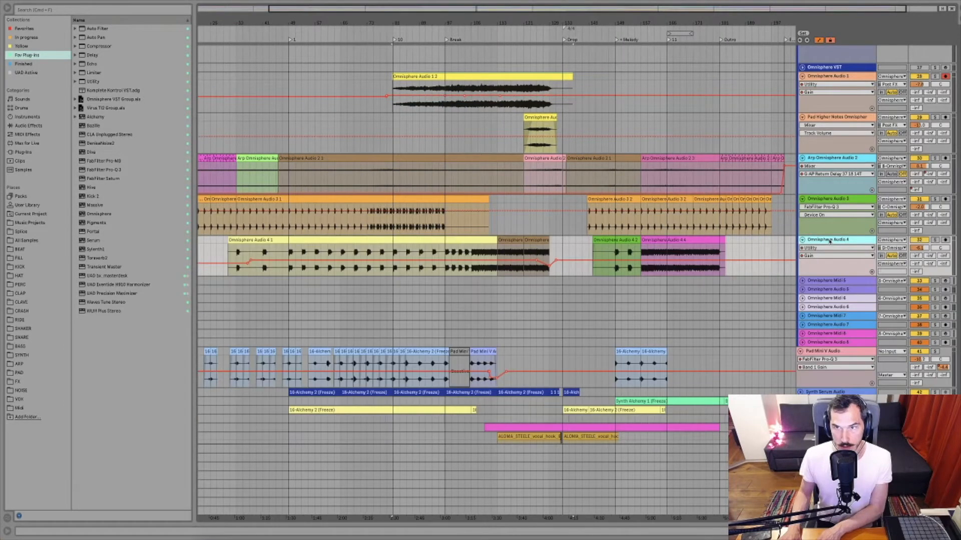
left_click(828, 280)
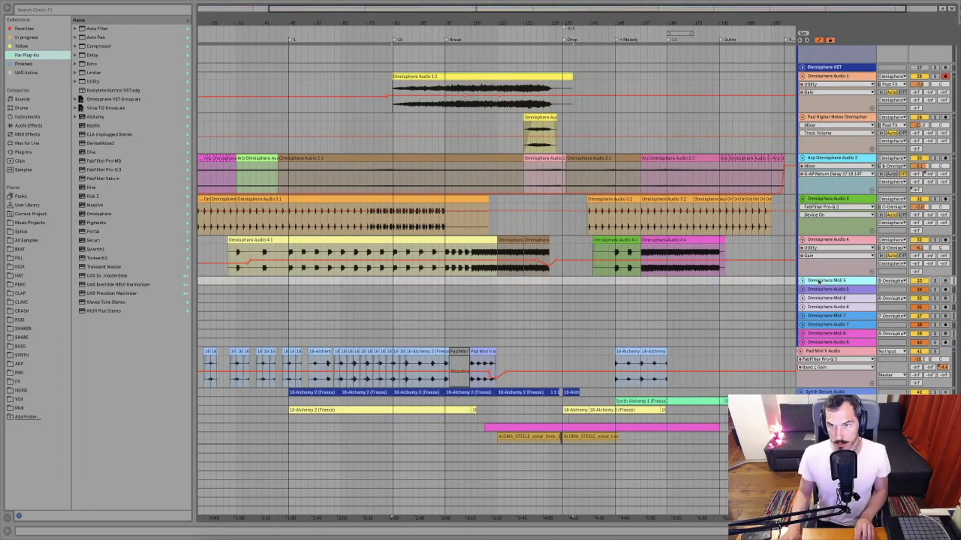
left_click(816, 344, "shift")
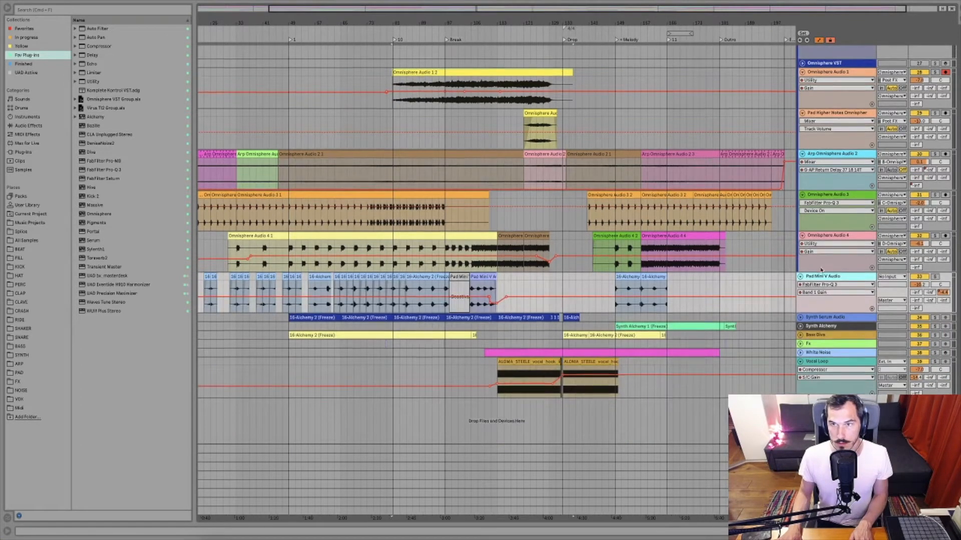
- Ungroup the Omnisphere Group and delete the Omnisphere VST track, keeping the audio tracks
key("super+g")
right_click(823, 112)
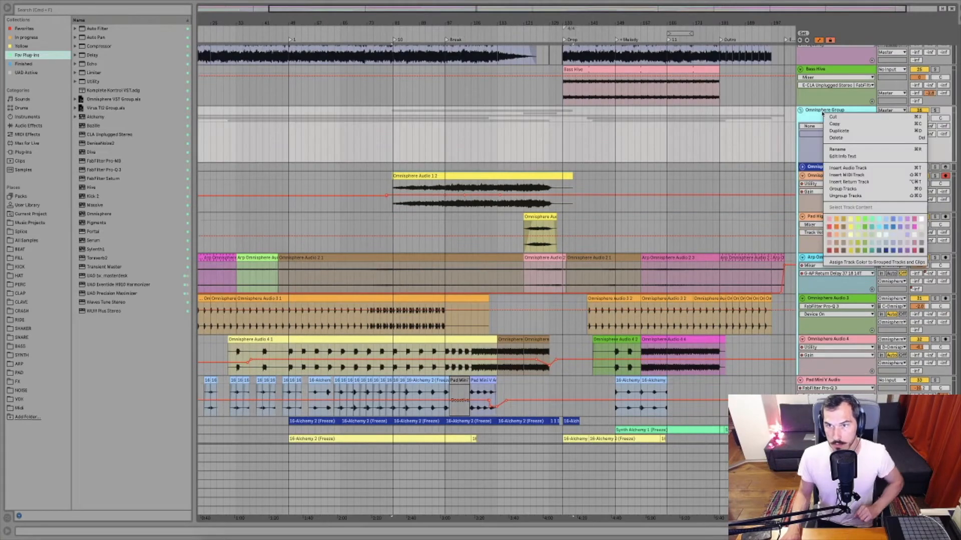
left_click(850, 196)
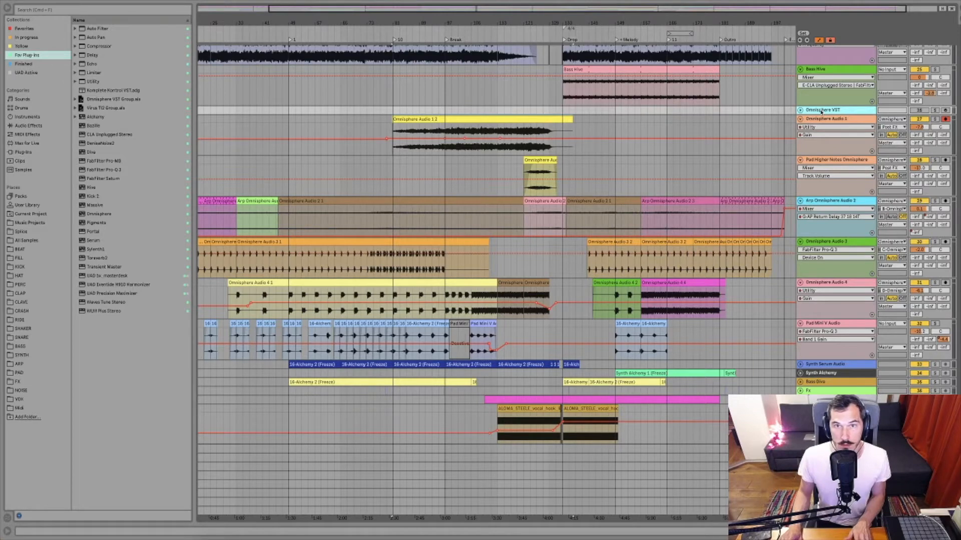
key("Delete")
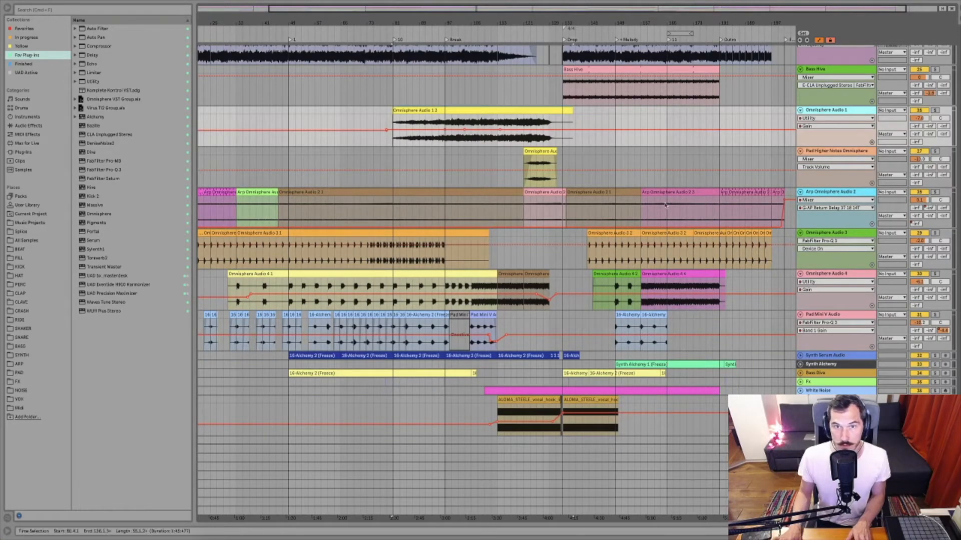
- Rename the Omnisphere Audio 1 track as "Pad Omnisphere Audio 1"
scroll(819, 269, "up", 2)
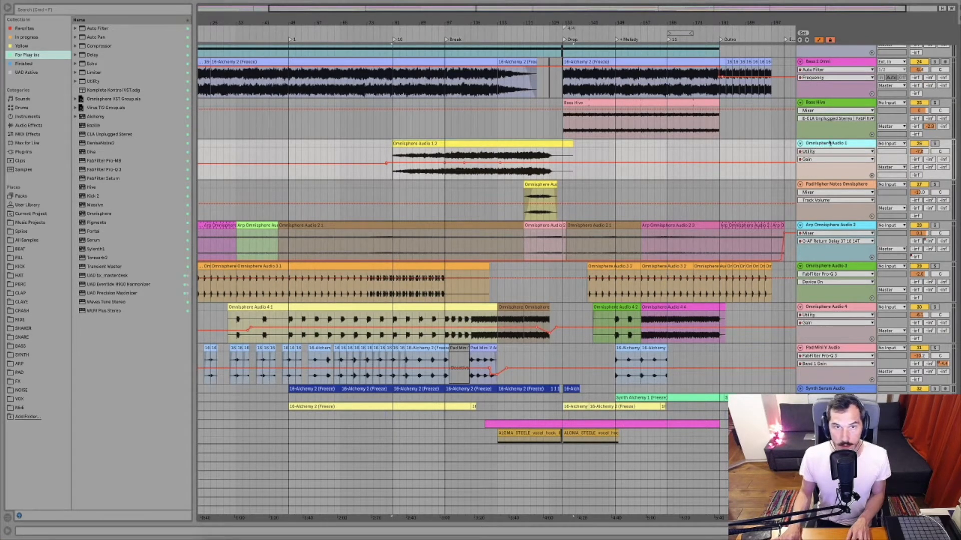
key("super+r")
key("Return")
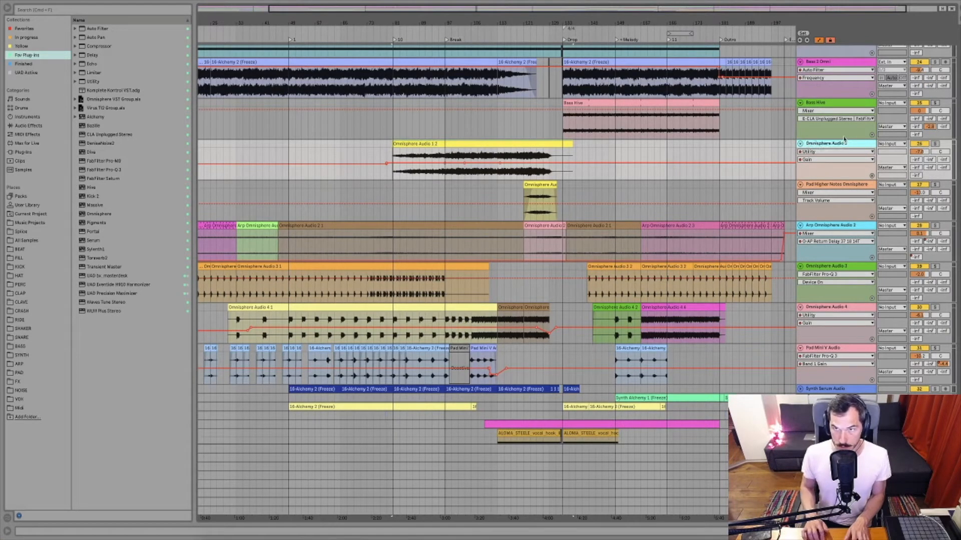
type("Pad")
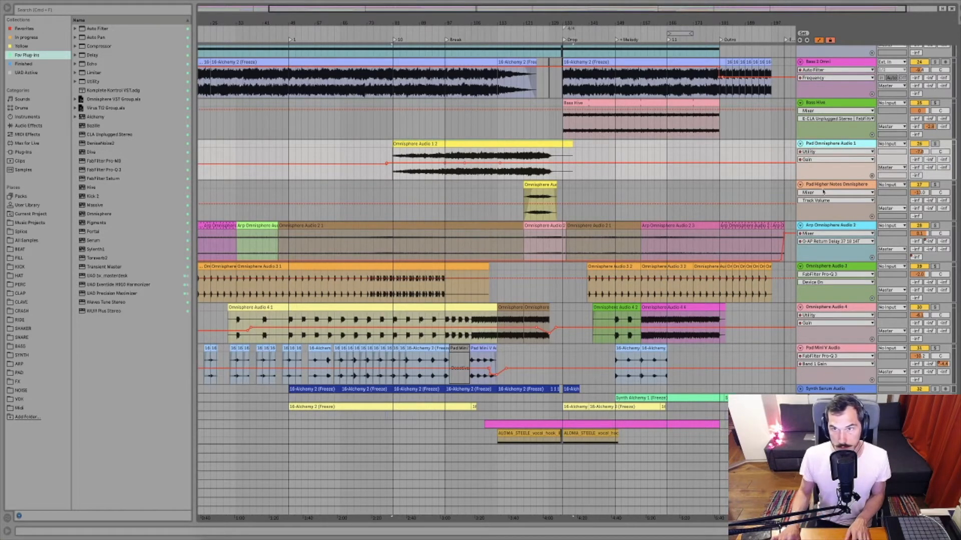
- Check the existing bass track names and rename the Omnisphere Audio 3 track as "Bass 3 Omnisphere Audio 3"
left_click(850, 185)
left_click(814, 226)
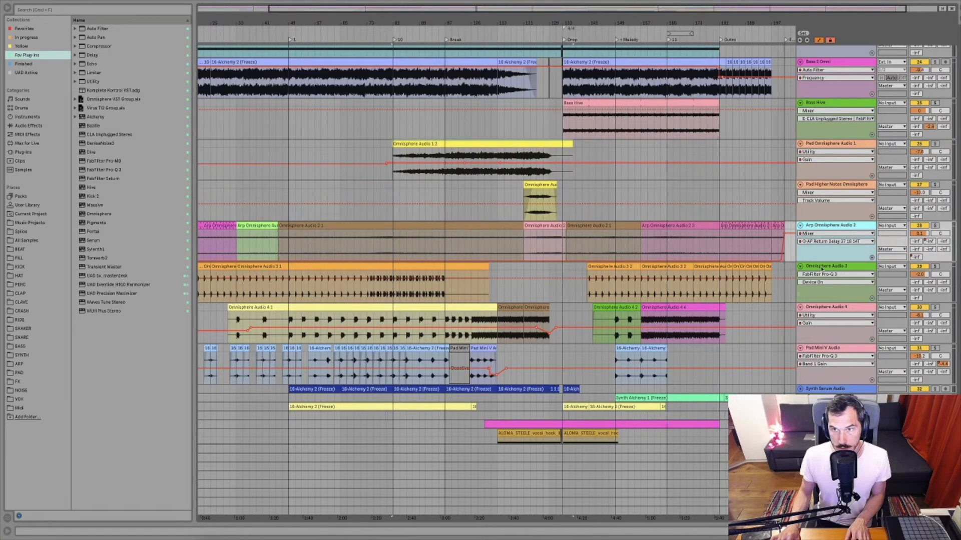
left_click(821, 267)
key("super+r")
key("Left")
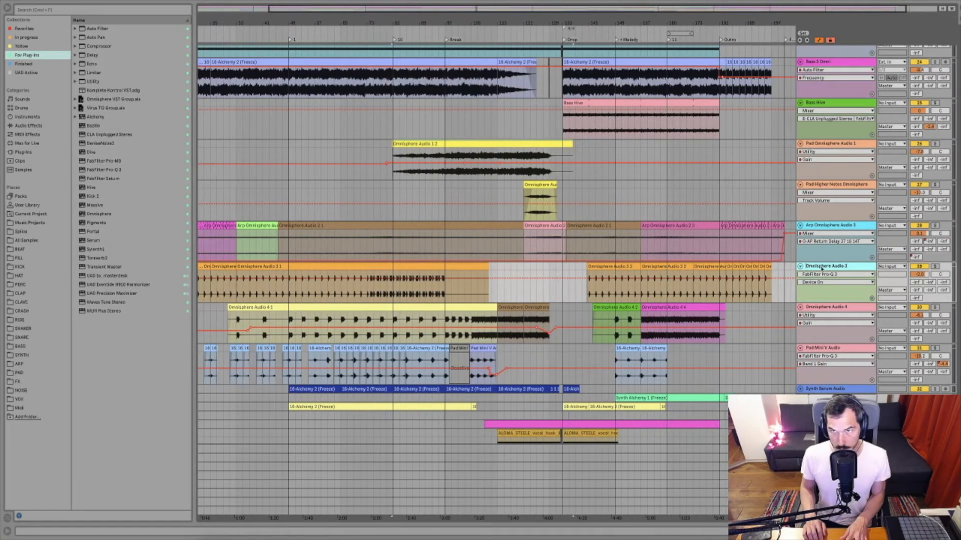
scroll(844, 121, "up", 5)
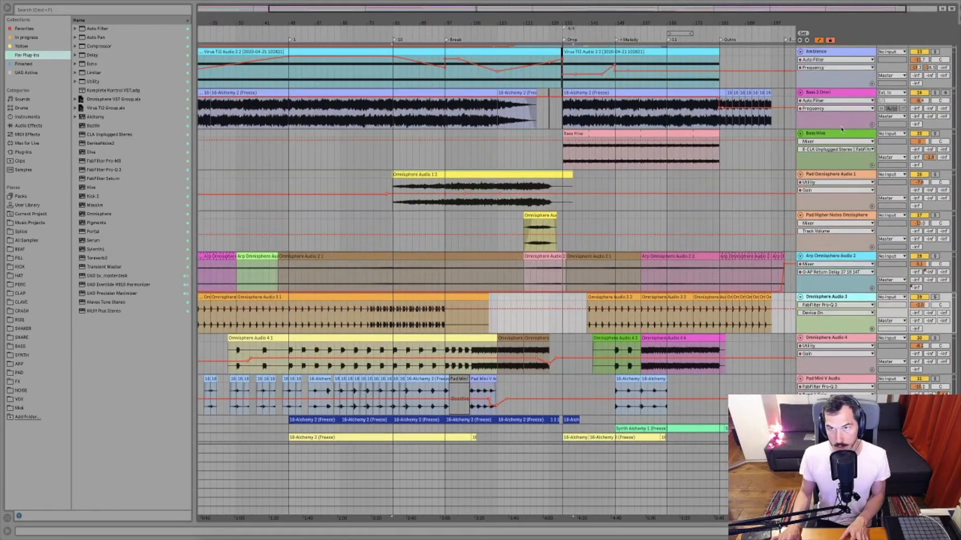
scroll(840, 130, "up", 2)
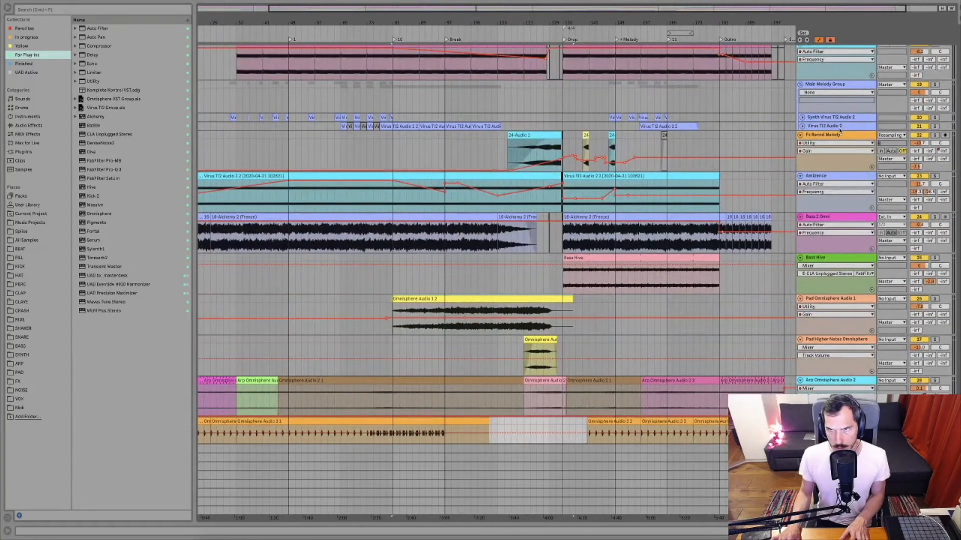
scroll(841, 130, "down", 3)
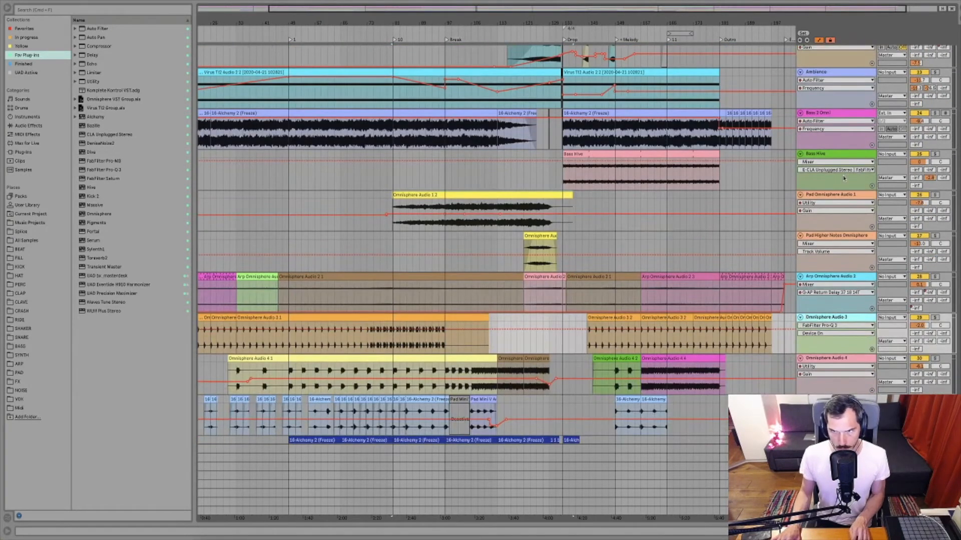
type("Bass 3")
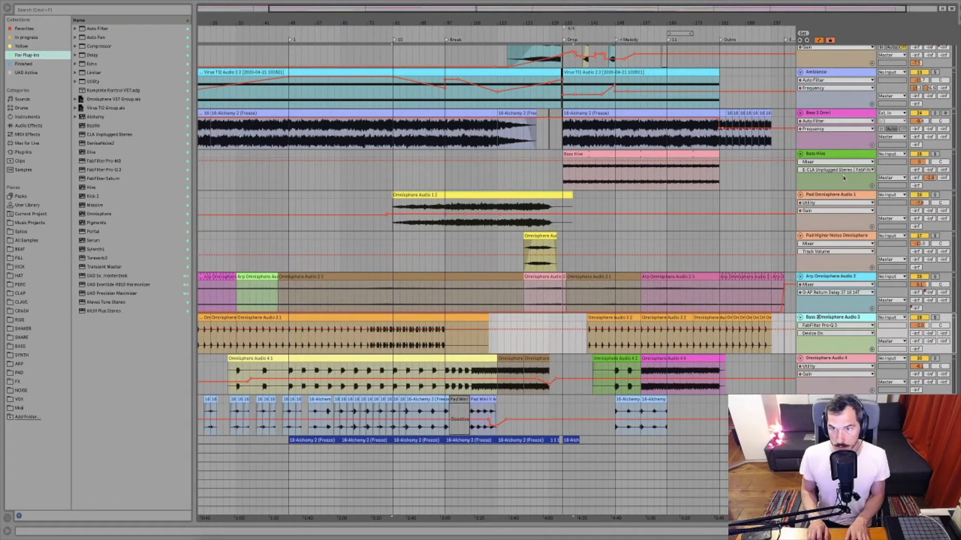
key("Return")
- Rename the Omnisphere Audio 4 track as "Bass 4 Omnisphere Audio 4"
left_click(825, 358)
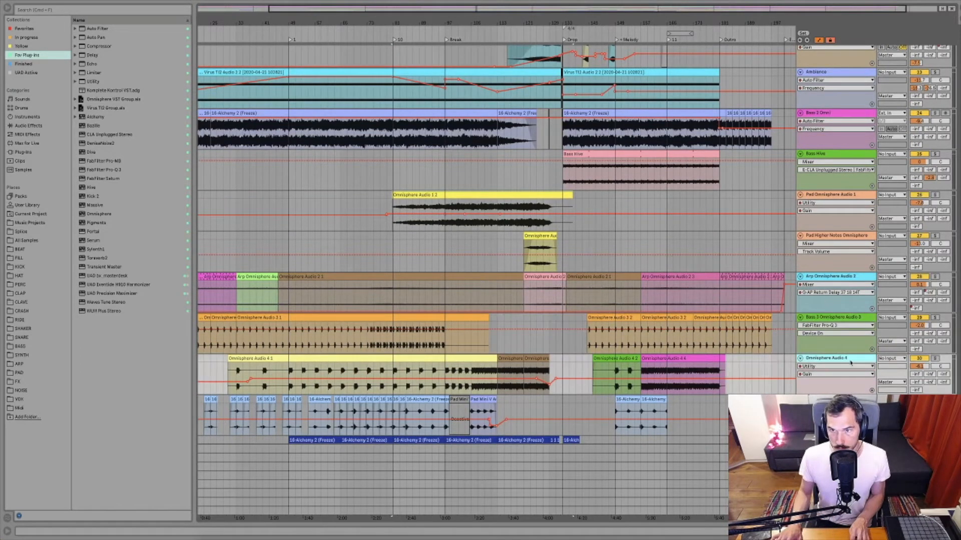
key("super+r")
key("Left")
type("Bass 5")
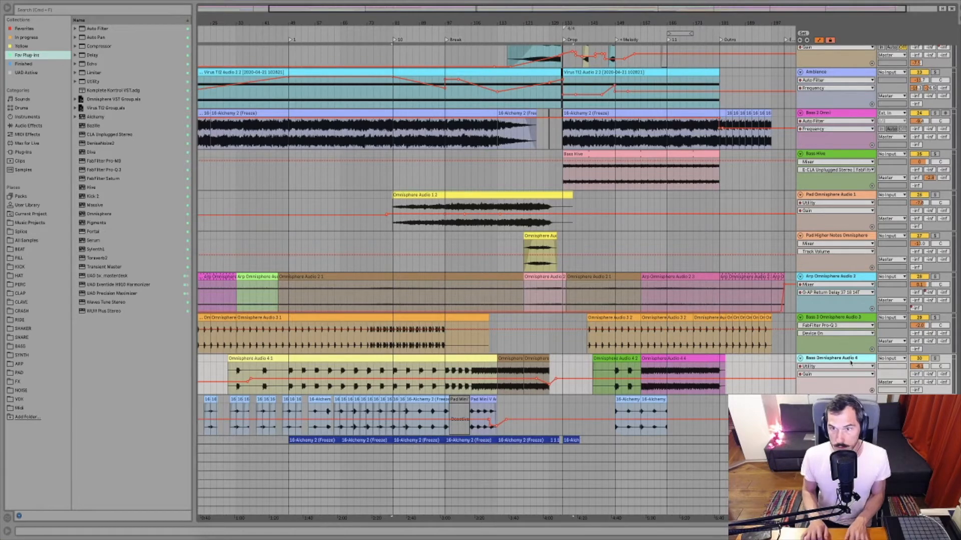
key("BackSpace")
key("BackSpace")
type("4")
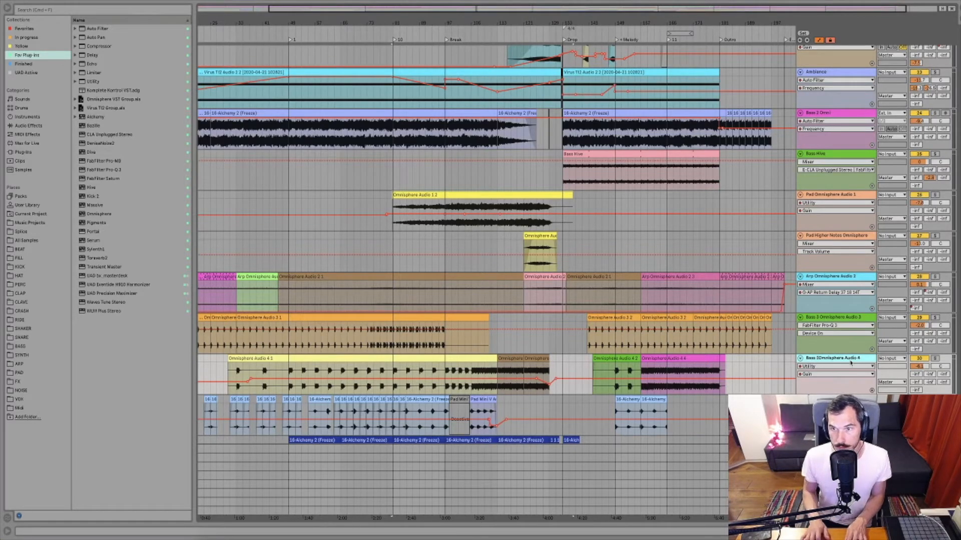
- Unfold the Synth Serum Audio, Synth Alchemy, Bass Diva, Fx and White Noise tracks to inspect their clips
scroll(831, 368, "down", 5)
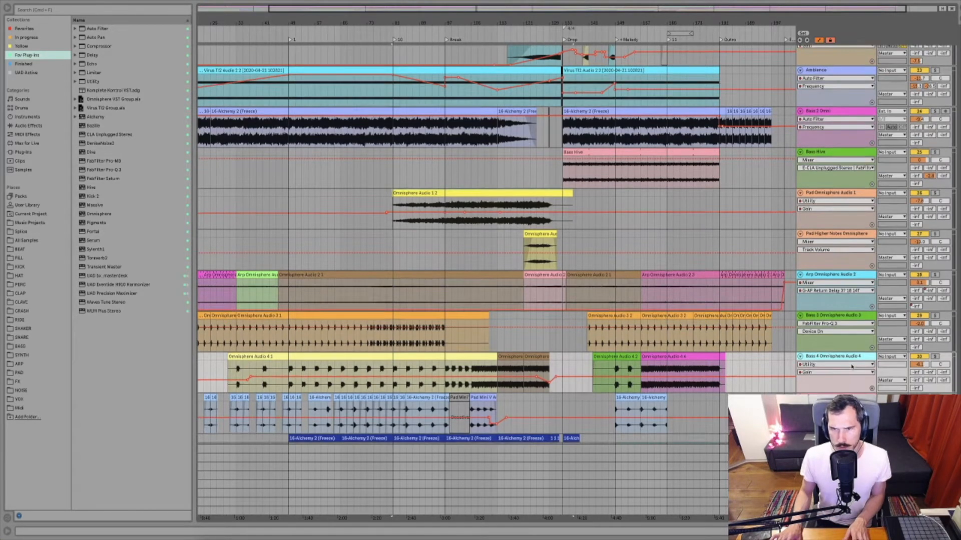
scroll(820, 377, "down", 2)
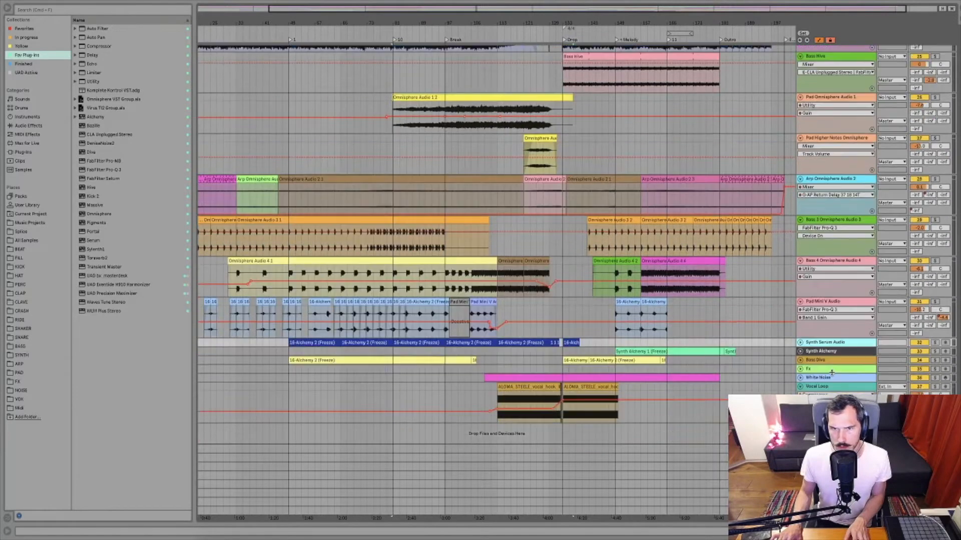
left_click(800, 343)
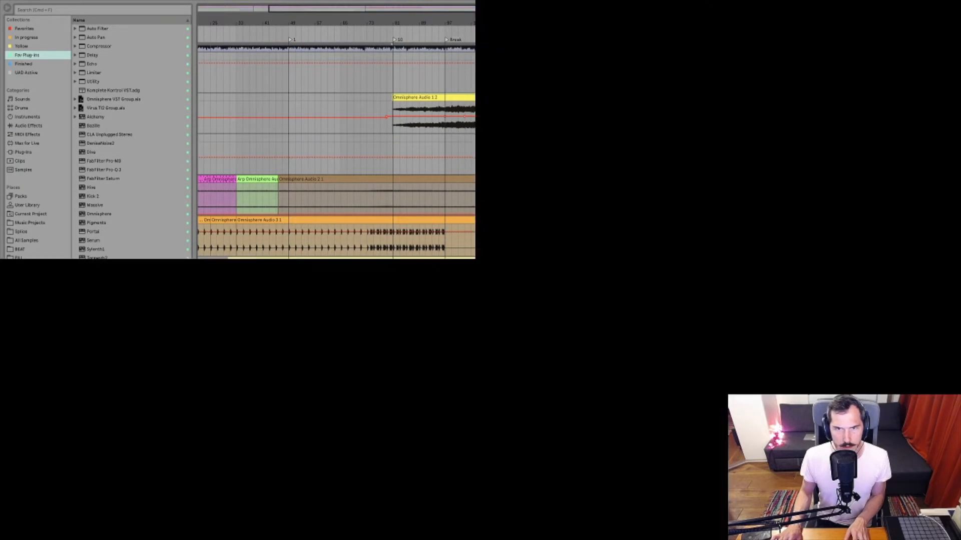
left_click(800, 352)
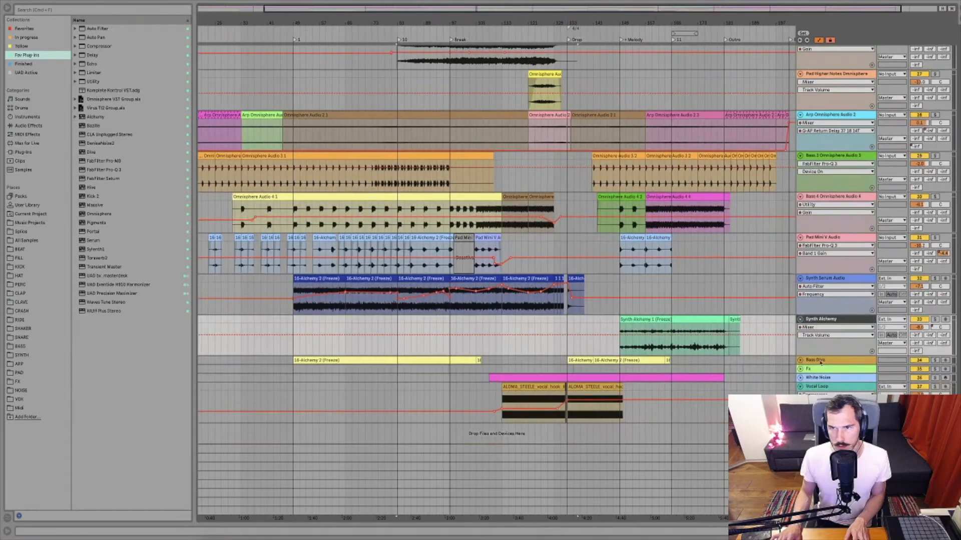
left_click(809, 362)
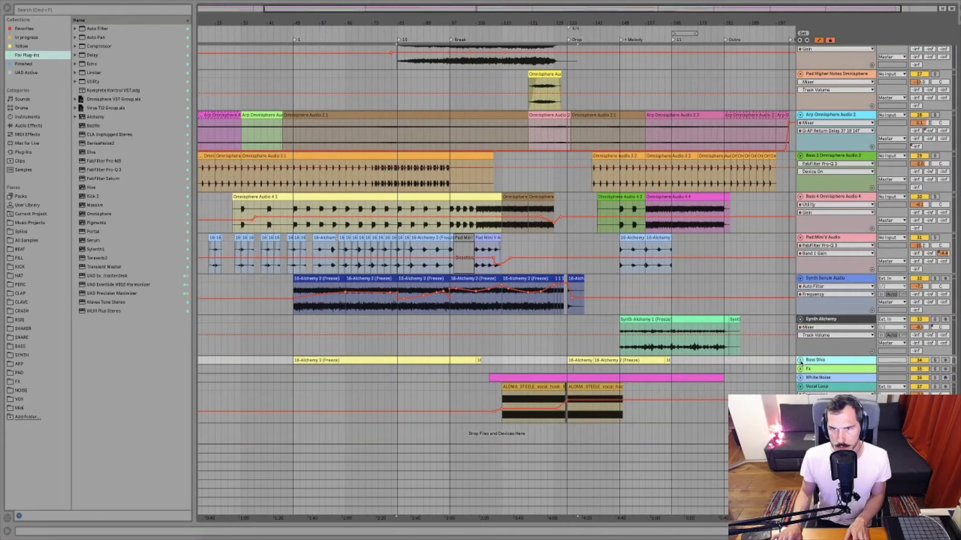
left_click(800, 360)
left_click(823, 370)
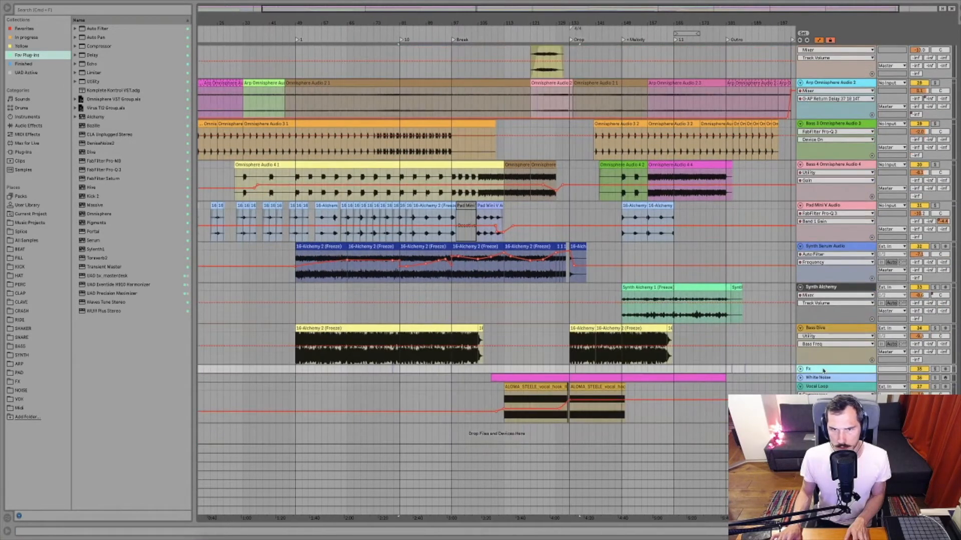
left_click(800, 369)
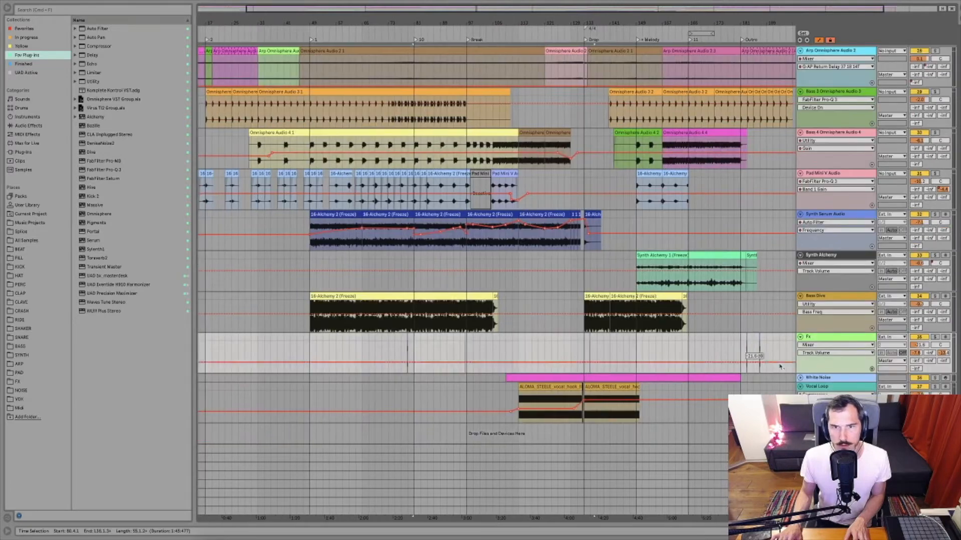
left_click(799, 378)
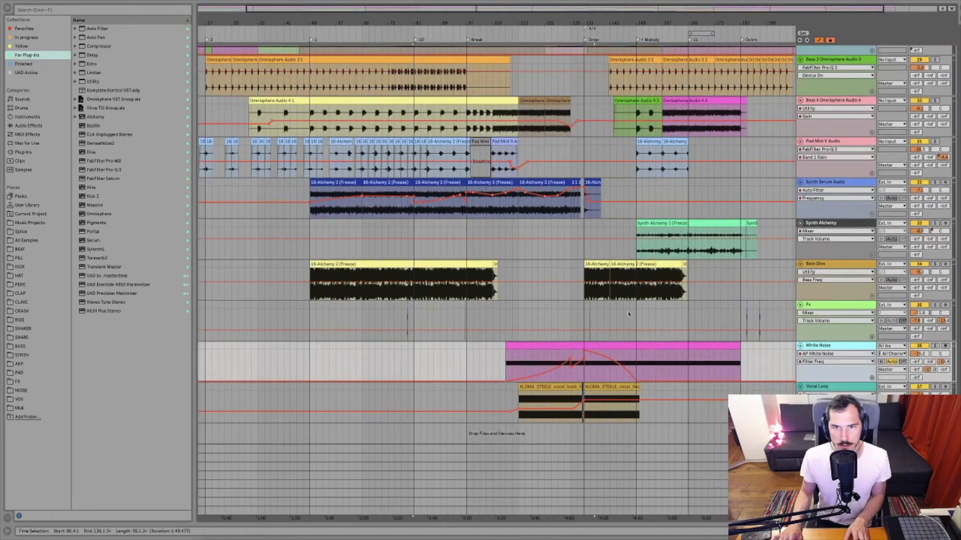
- Show the White Noise track's device chain to examine its instrument and effects
left_click(823, 347)
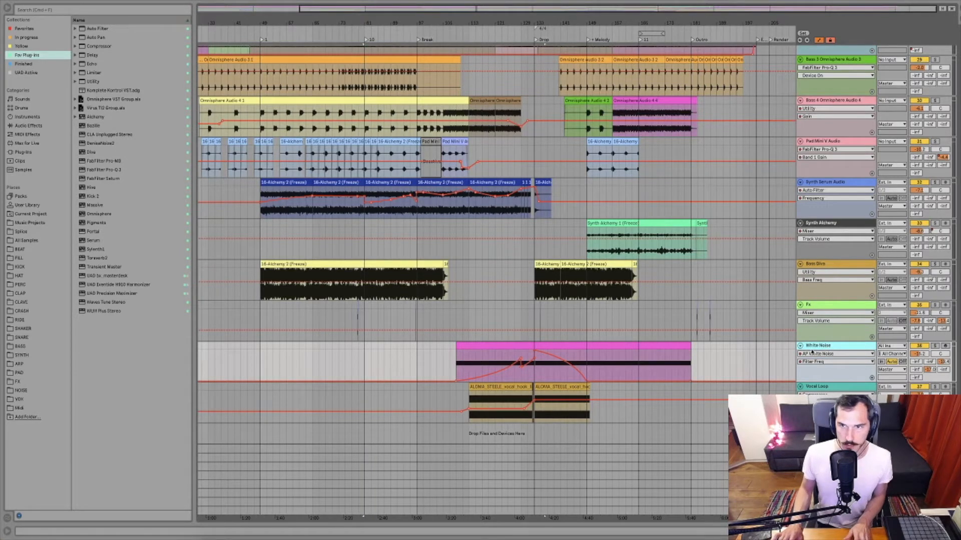
left_click(485, 342)
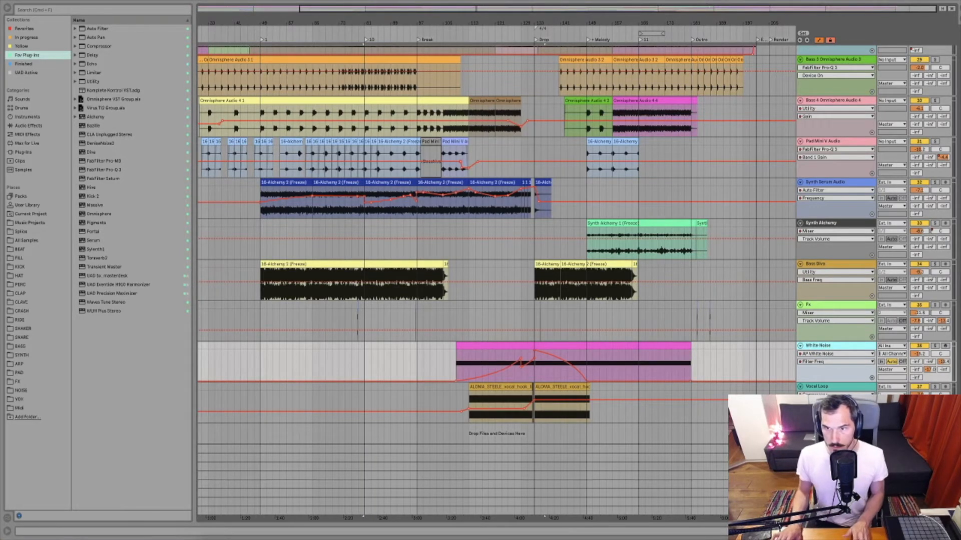
left_click(953, 531)
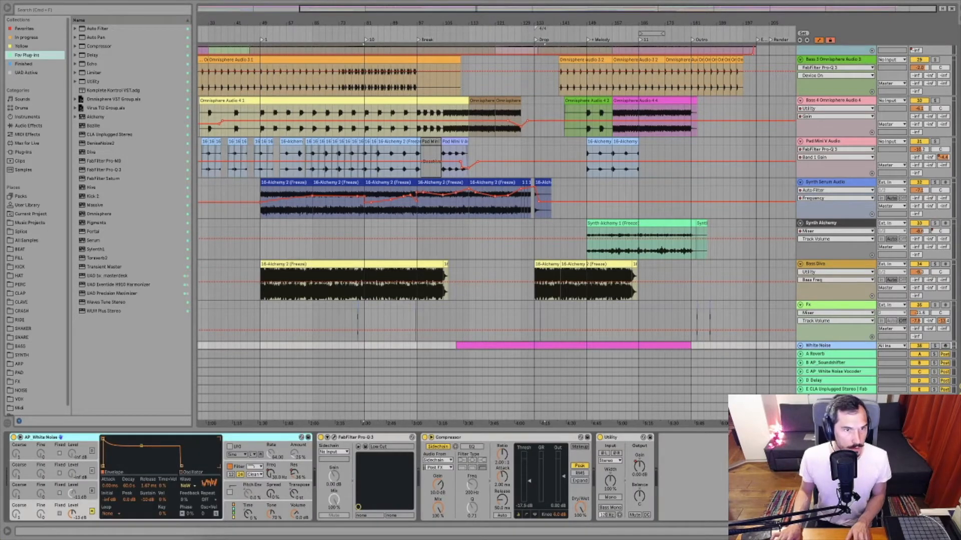
scroll(813, 270, "up", 10)
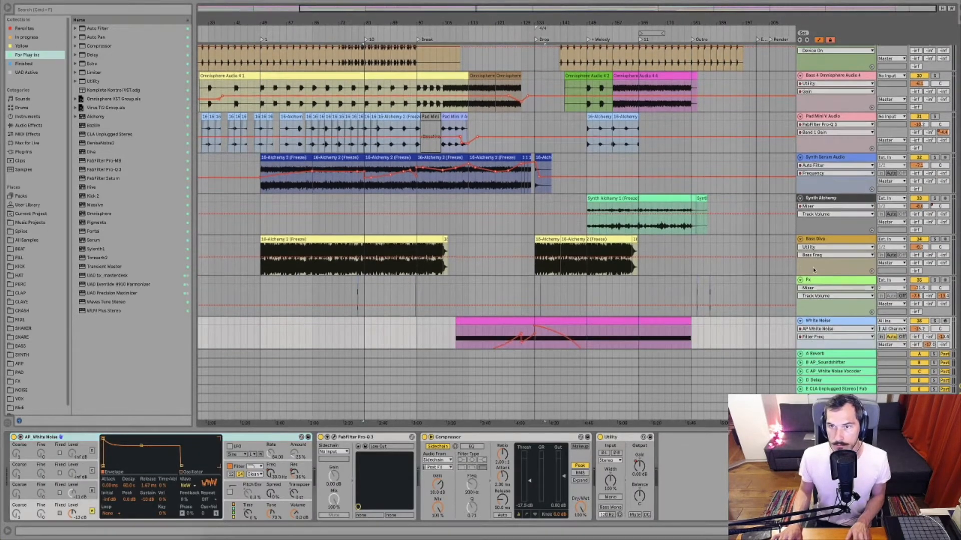
- Check the Synth Groove Virus TI2 Audio 1 and Main Melody Group tracks, and fold all tracks in the arrangement
scroll(816, 273, "up", 8)
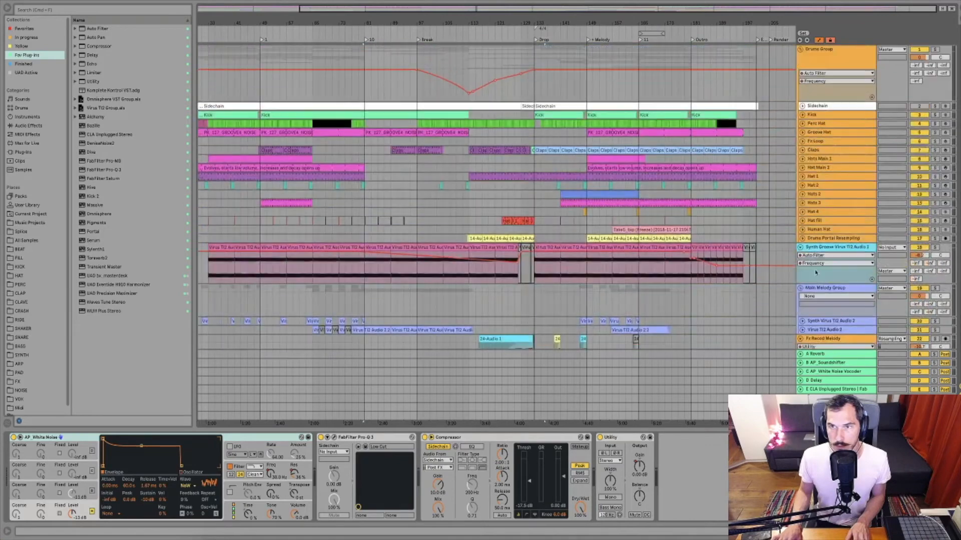
left_click(824, 249)
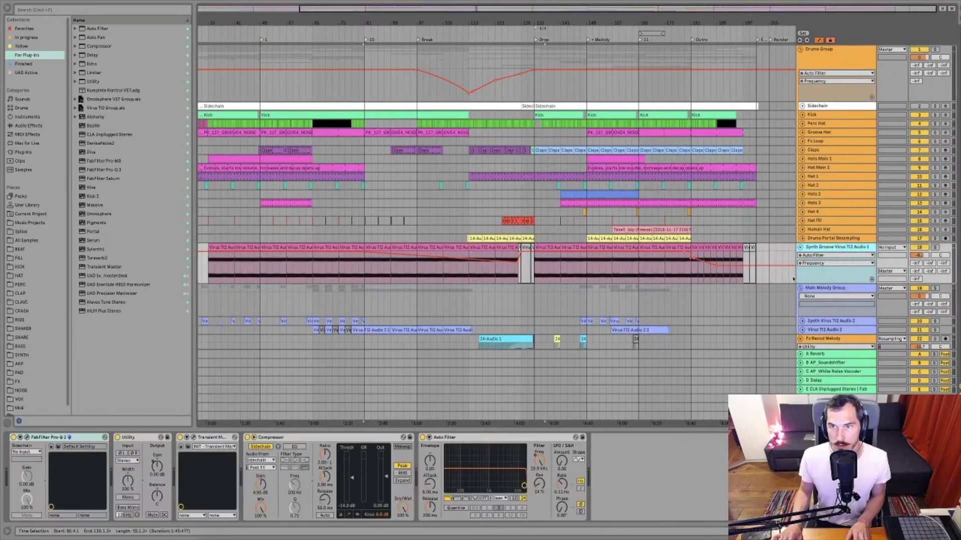
left_click(830, 289)
scroll(820, 240, "down", 4)
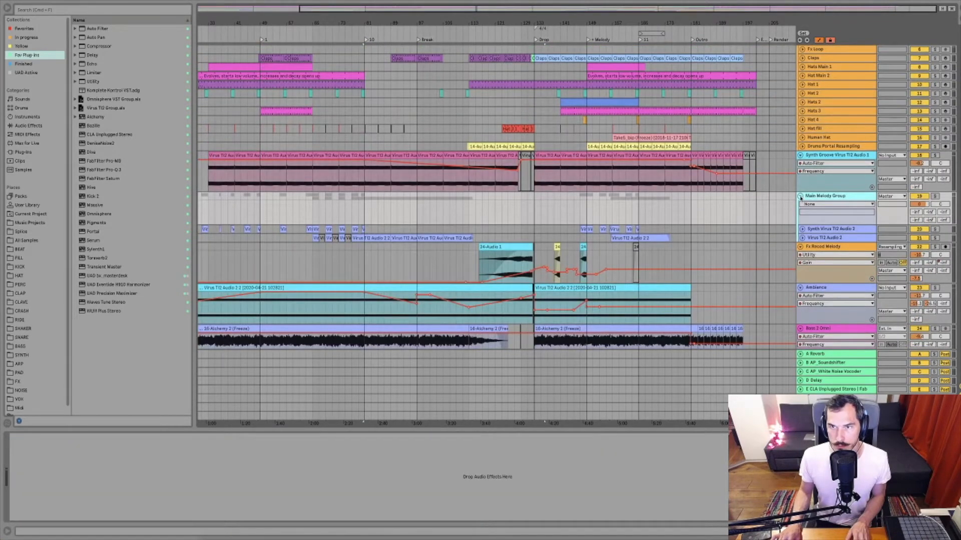
left_click(801, 196, "alt")
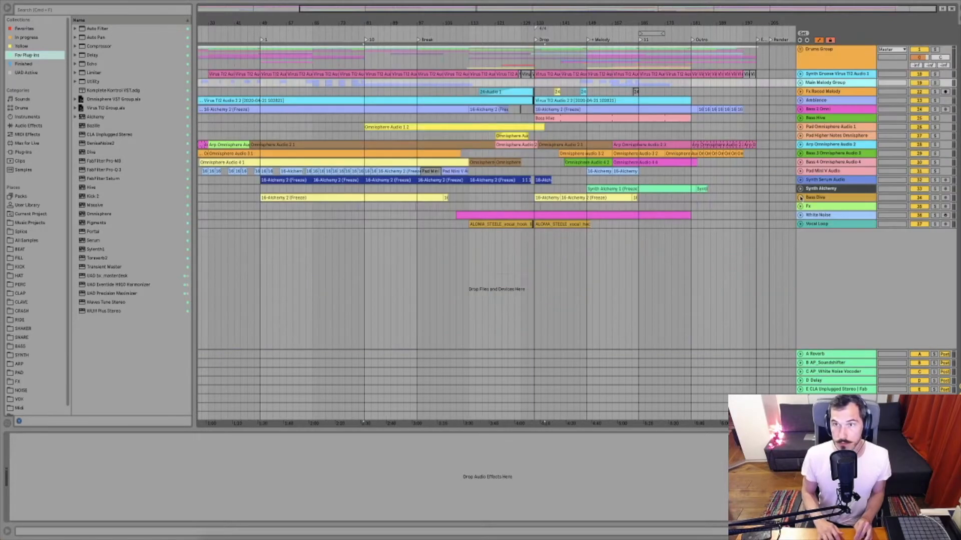
- Unfold the Drums Group and examine the device chains of its Kick and Perc Hat tracks
left_click(821, 61)
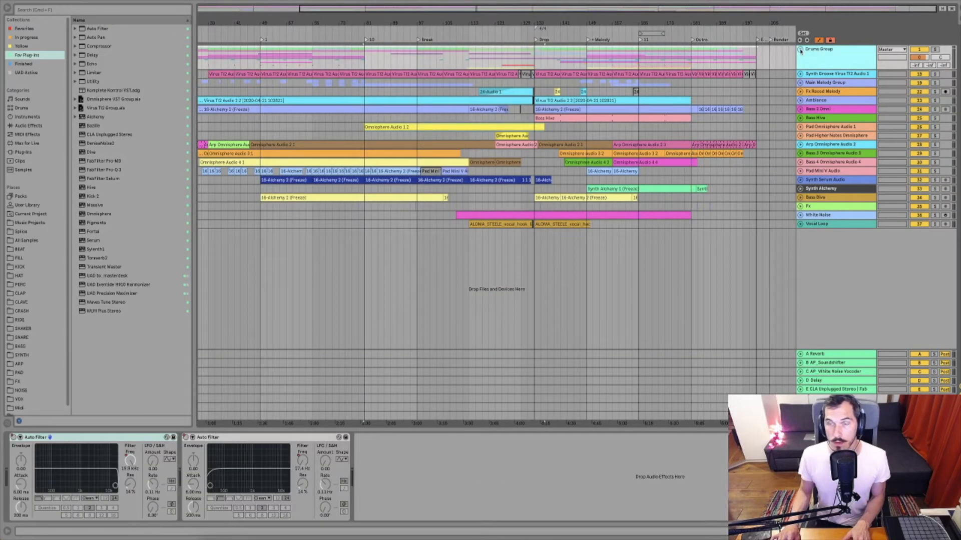
left_click(800, 50)
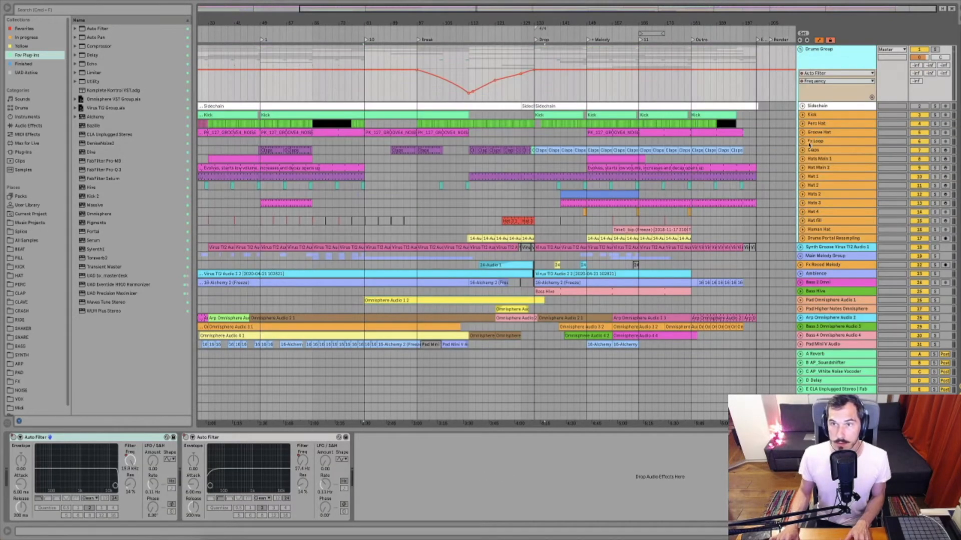
left_click(820, 115)
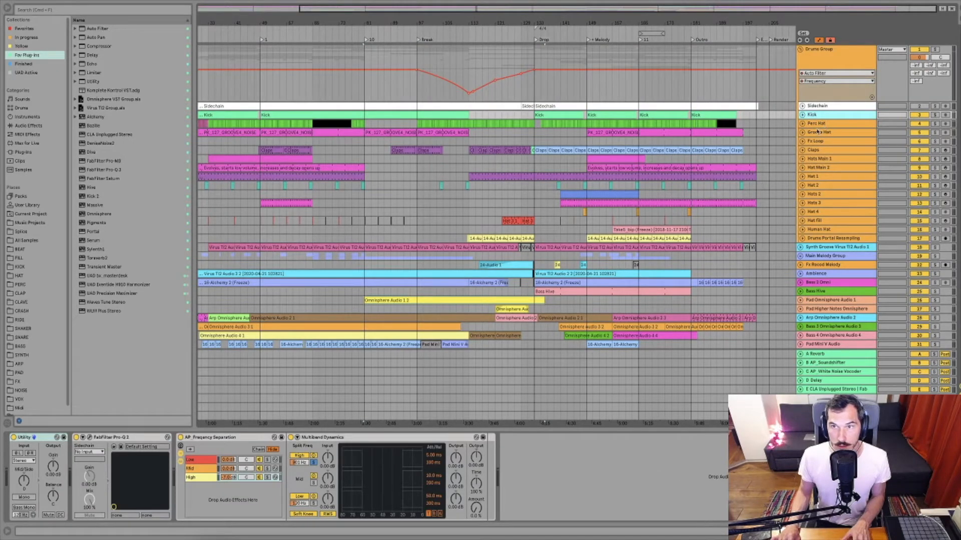
left_click(817, 124)
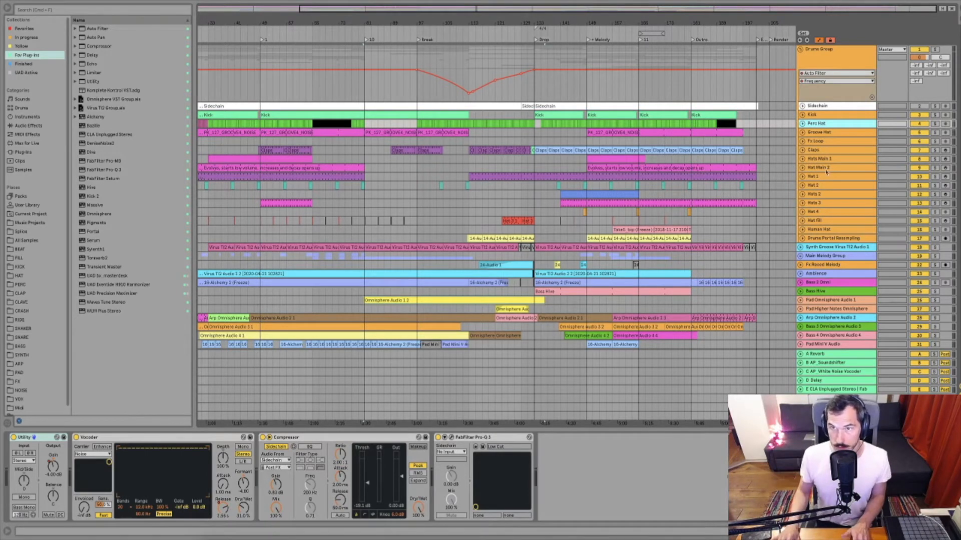
left_click(815, 115)
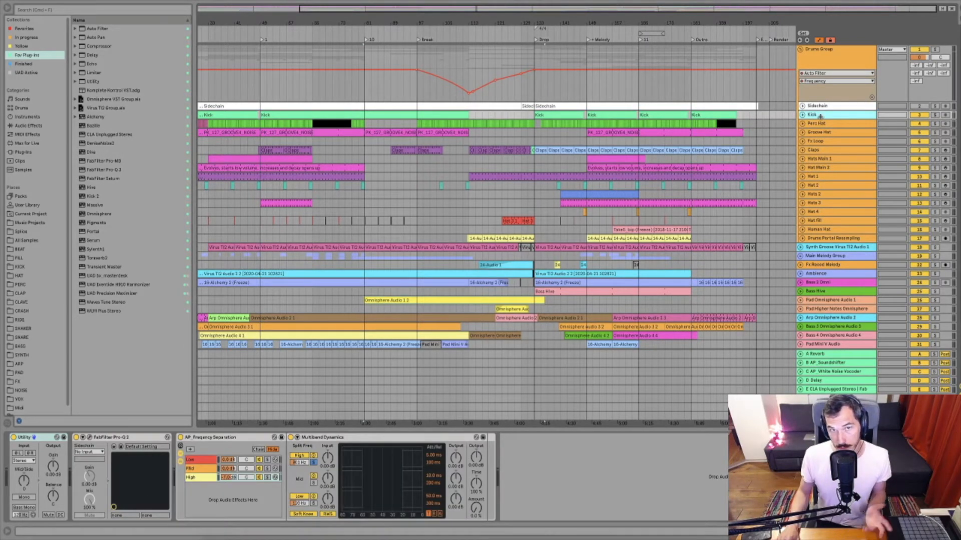
left_click(816, 124)
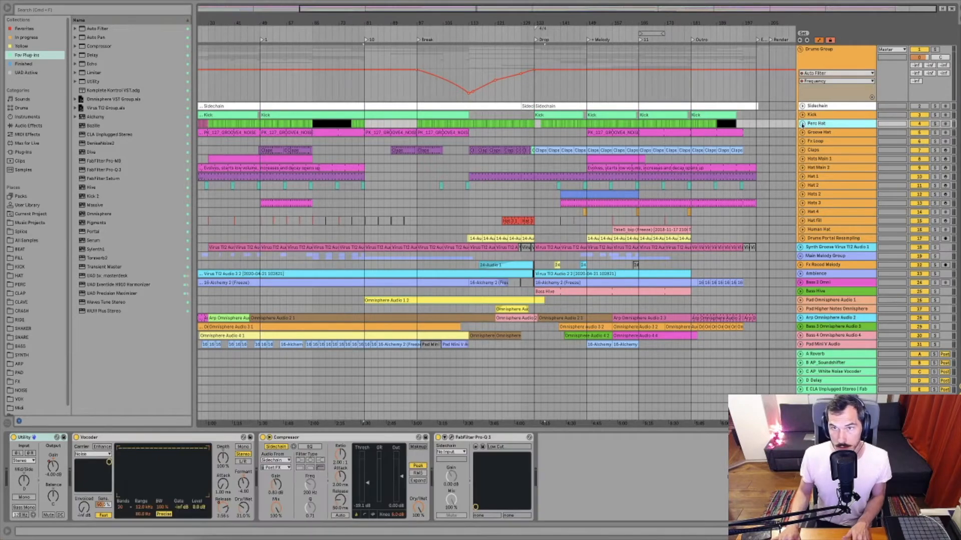
- Unfold the Perc Hat and Groove Hat tracks to inspect their clips and automation
left_click(802, 124)
left_click(815, 165)
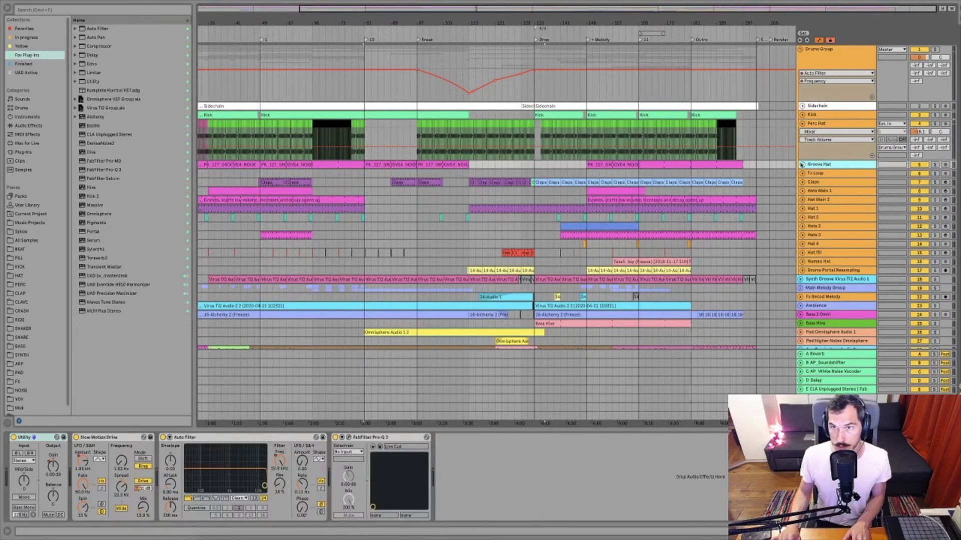
left_click(802, 164)
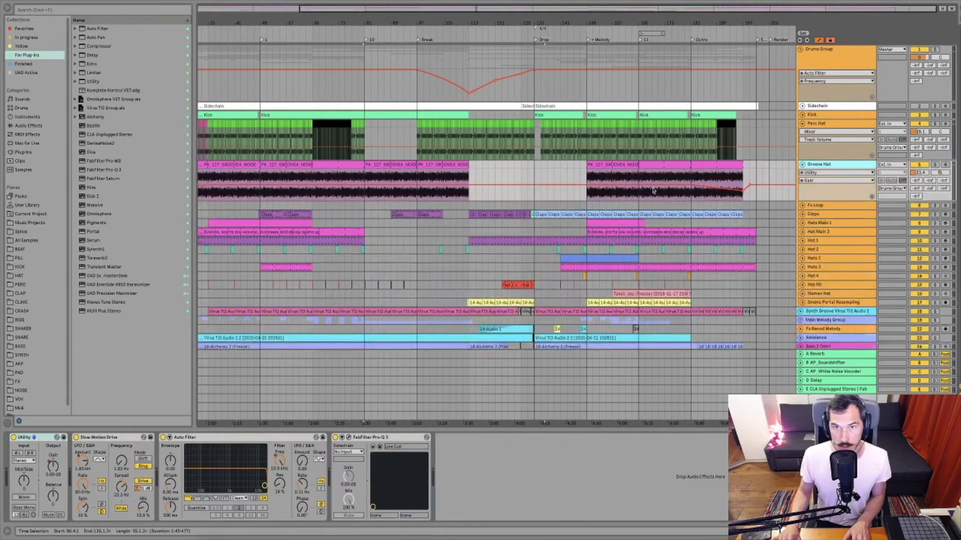
- Audition the Groove Hat and Fx Loop tracks in solo and unfold Fx Loop to check its contents
left_click(935, 165)
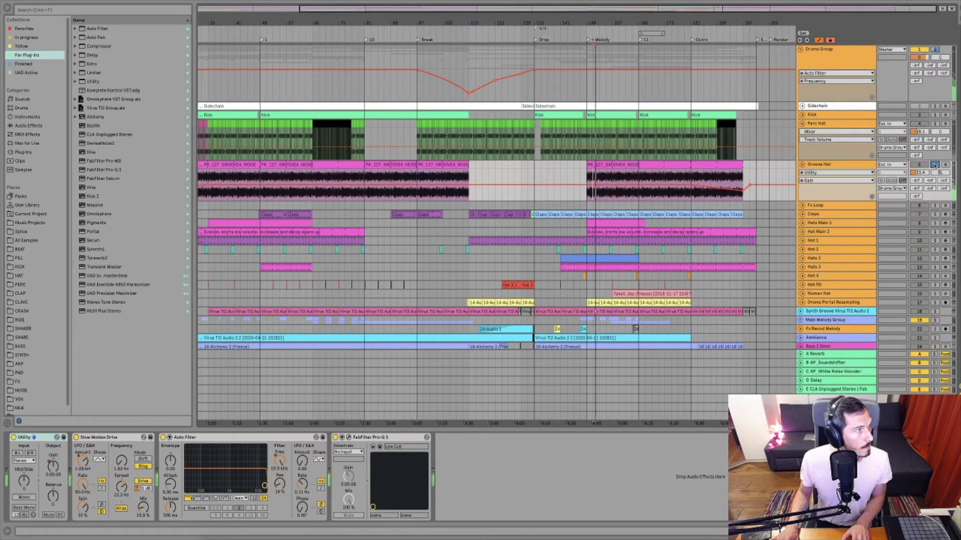
left_click(935, 205)
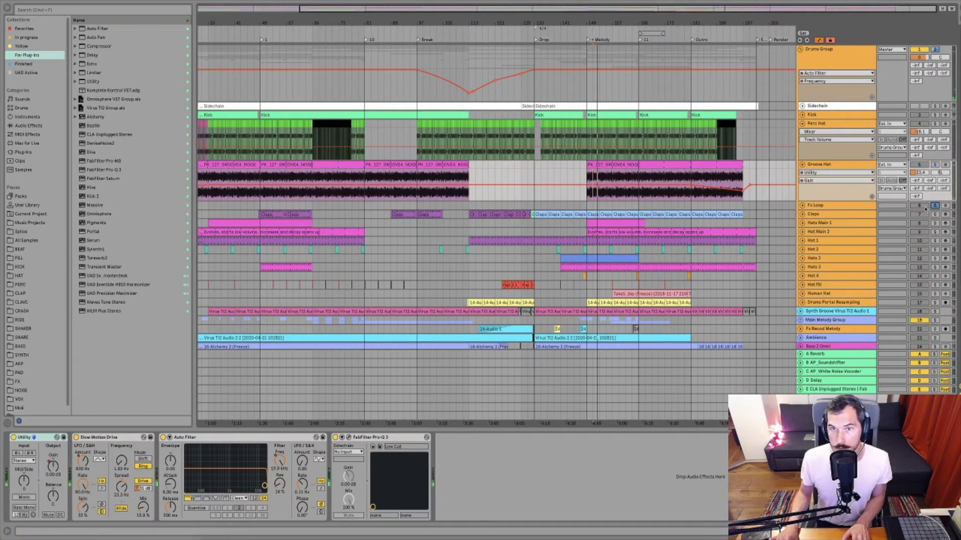
left_click(802, 206)
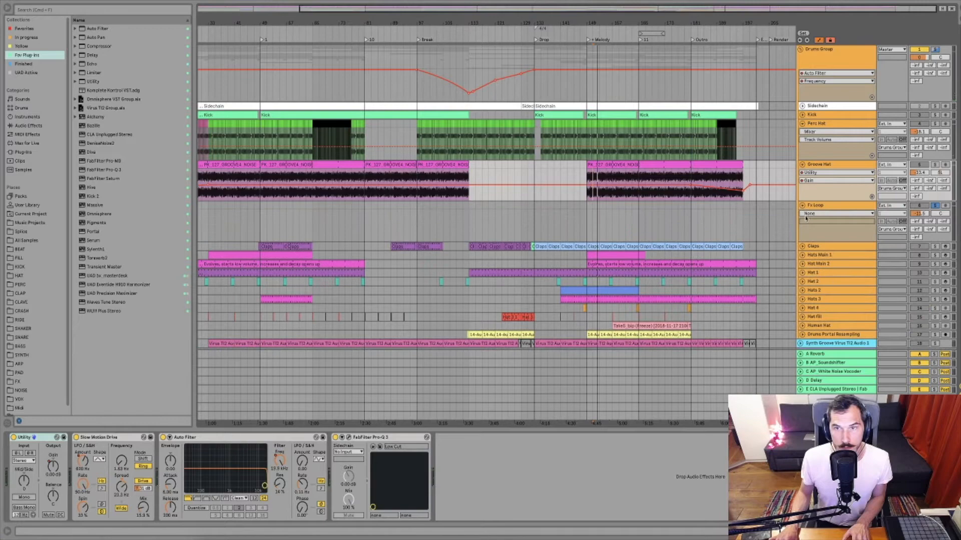
- Move the Claps track up so it sits directly below the Kick track
left_click(825, 248)
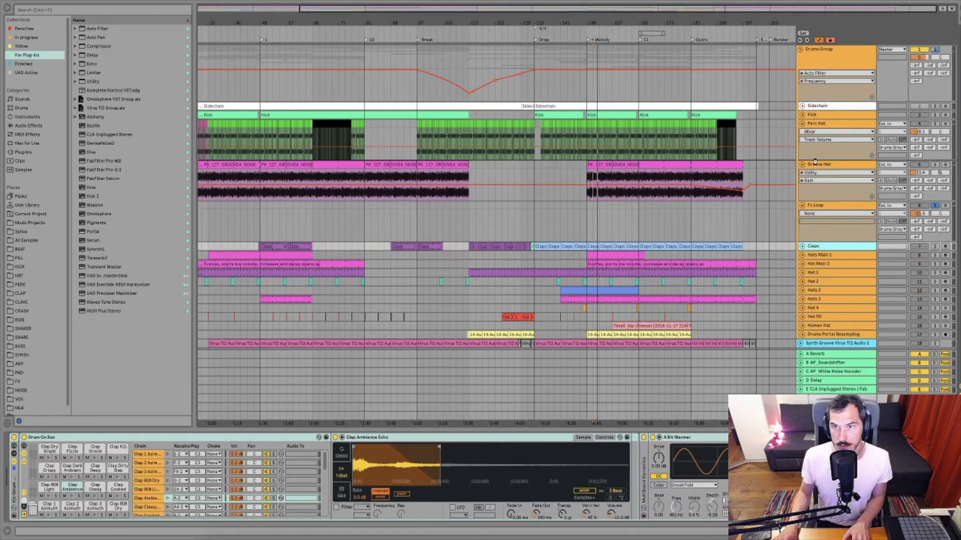
left_click_drag(816, 165, 813, 130)
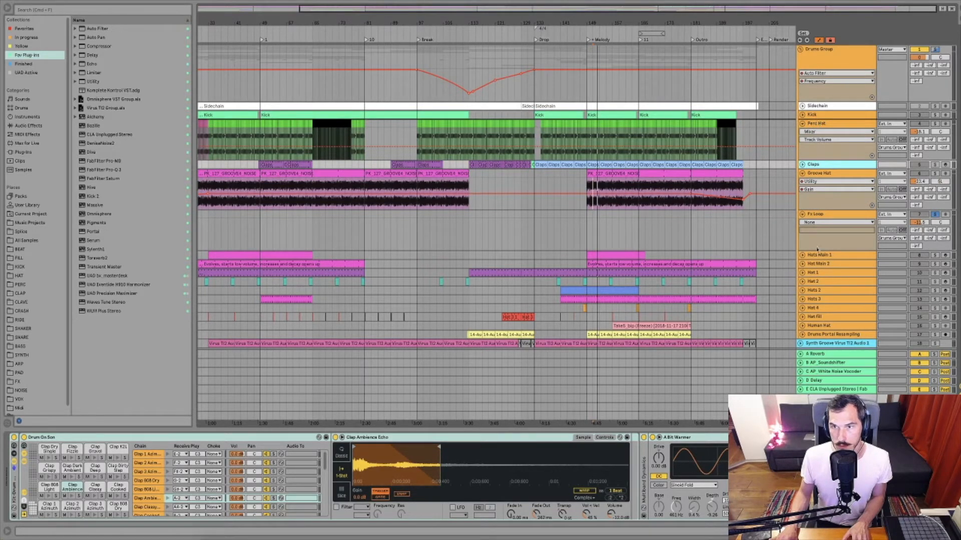
- Audition Hat Main 2 and Hat 1 in solo and examine the device chains of the Hat 2 and Hats 3 tracks
left_click(822, 266)
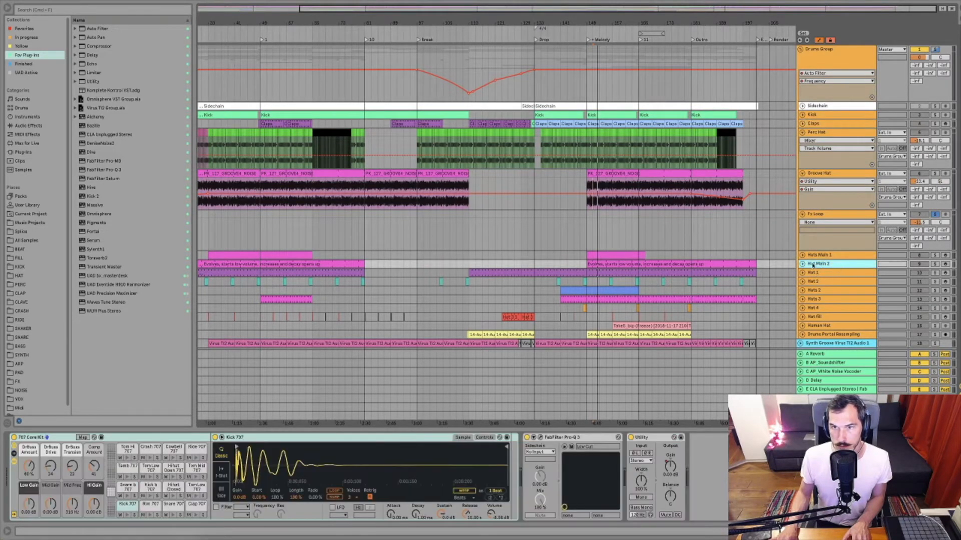
left_click(819, 256)
left_click(934, 214)
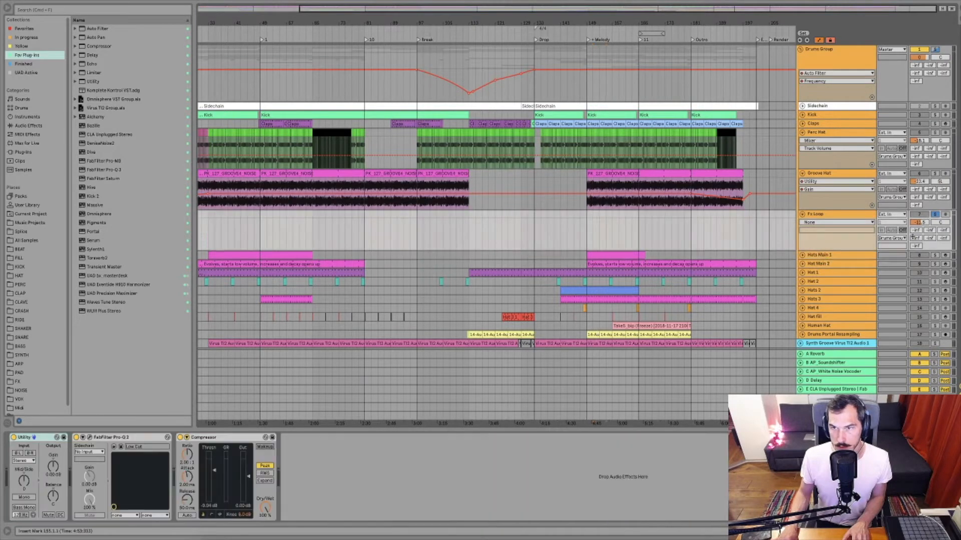
left_click(936, 257)
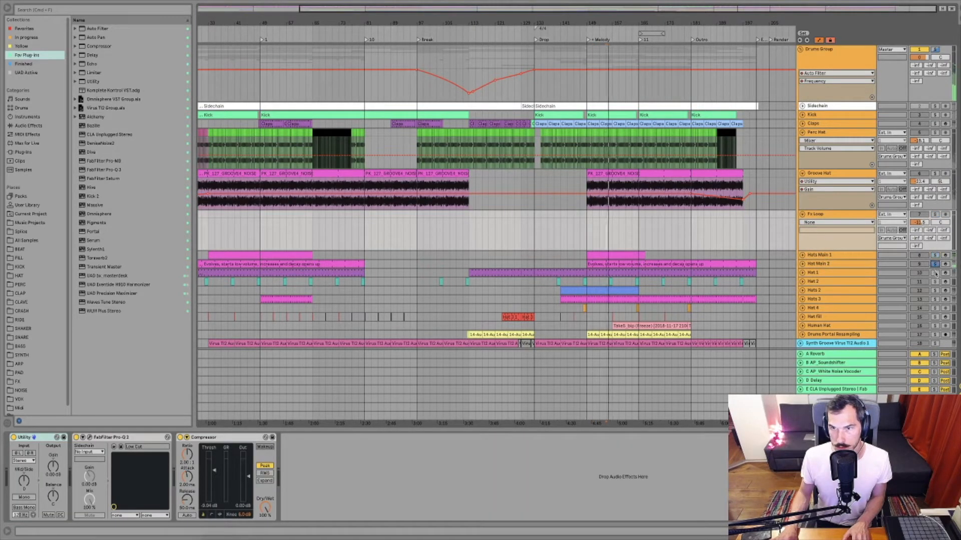
left_click(934, 272)
left_click(923, 281)
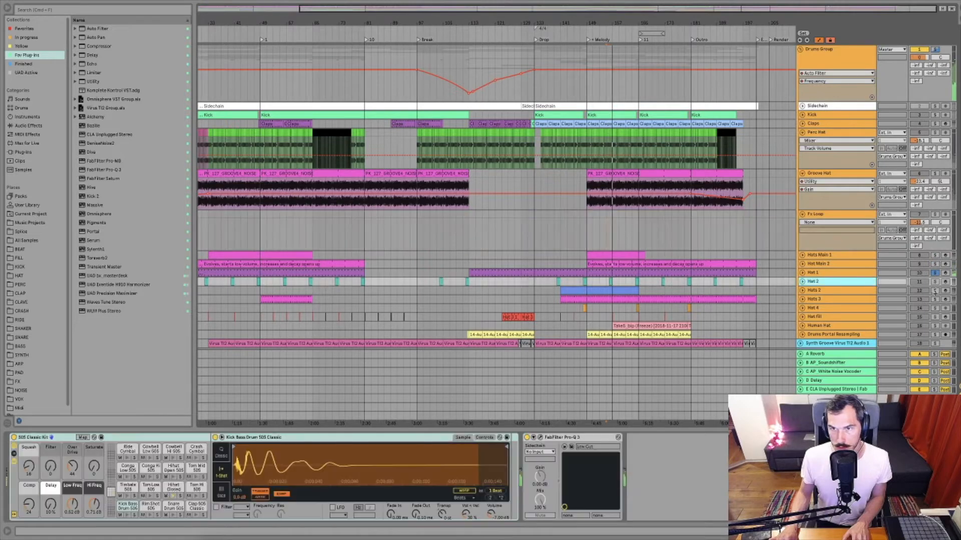
left_click(923, 317)
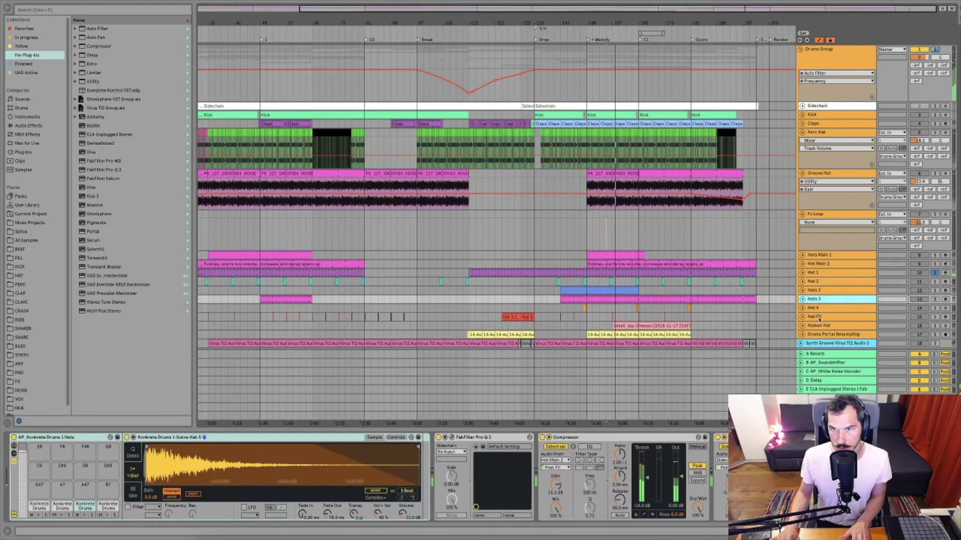
- Check the Human Hat track's devices, and unfold and solo the Drums Portal Resampling track to audition it
left_click(814, 327)
scroll(816, 320, "down", 2)
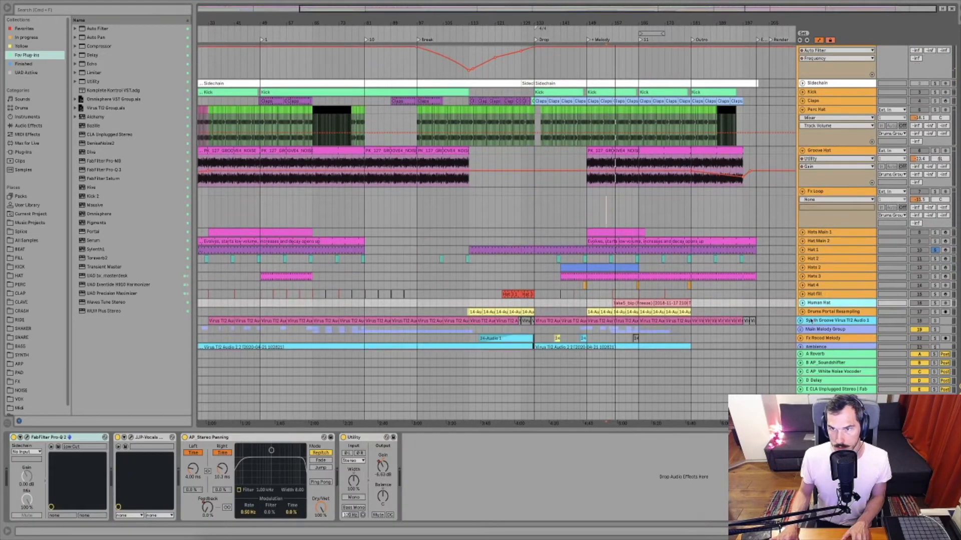
left_click(815, 312)
left_click(802, 311)
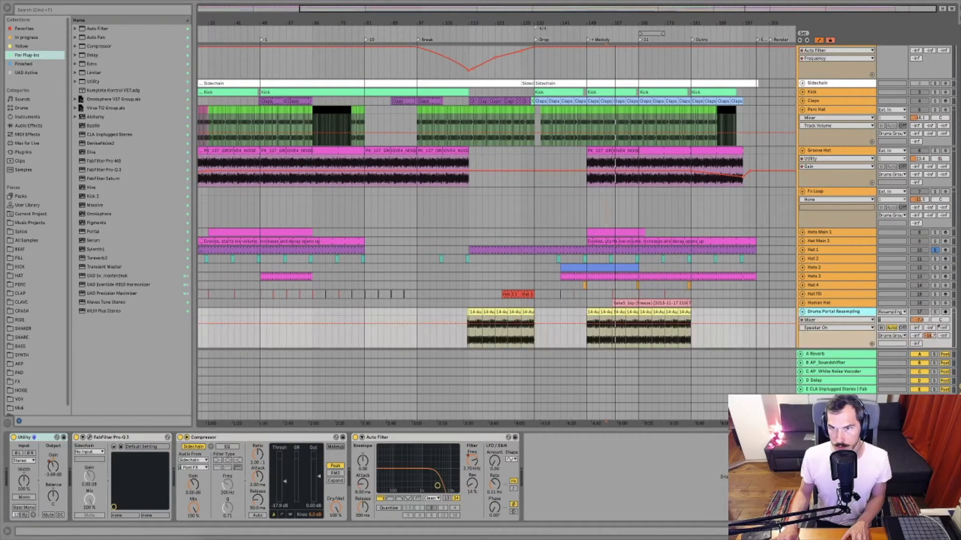
left_click(933, 312)
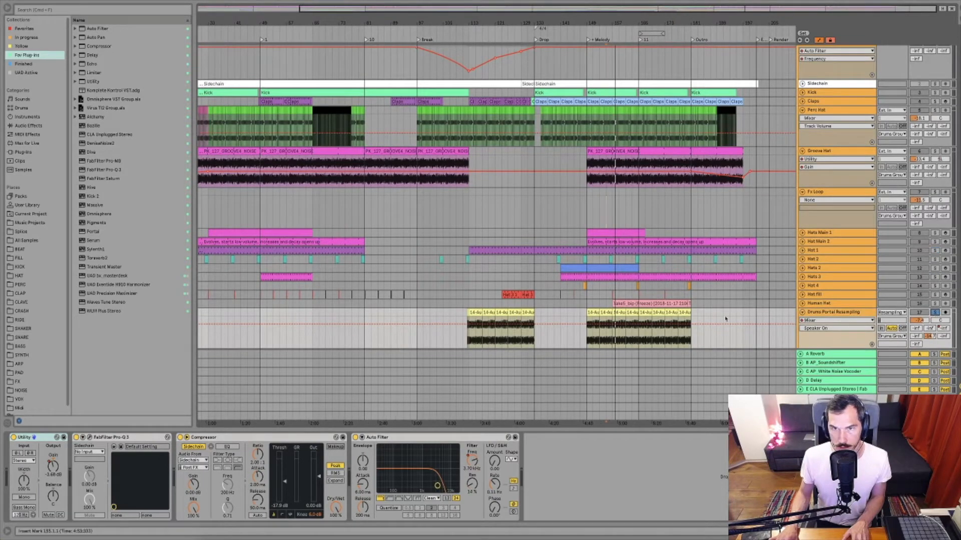
- Move the Drums Portal Resampling track up so it sits directly below the Claps track
left_click(837, 312)
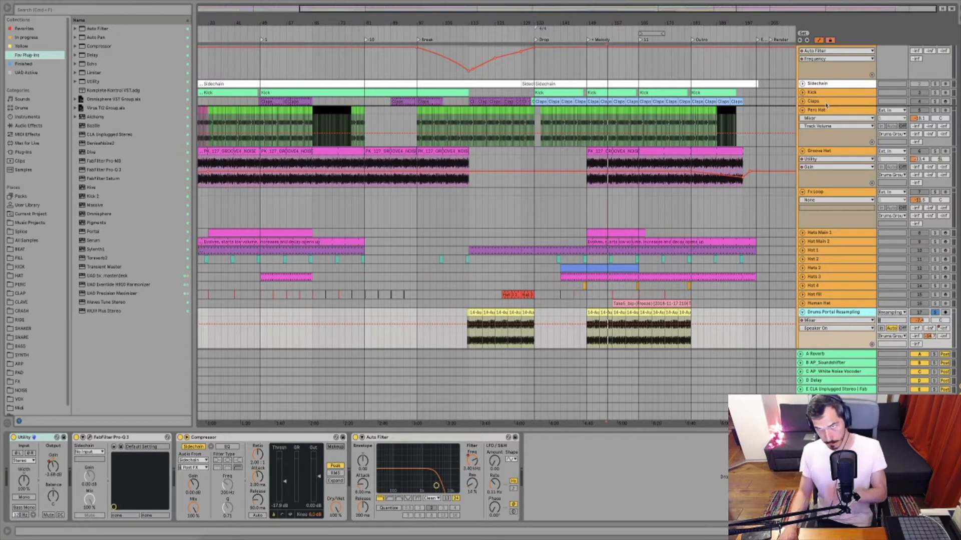
left_click_drag(826, 105, 826, 106)
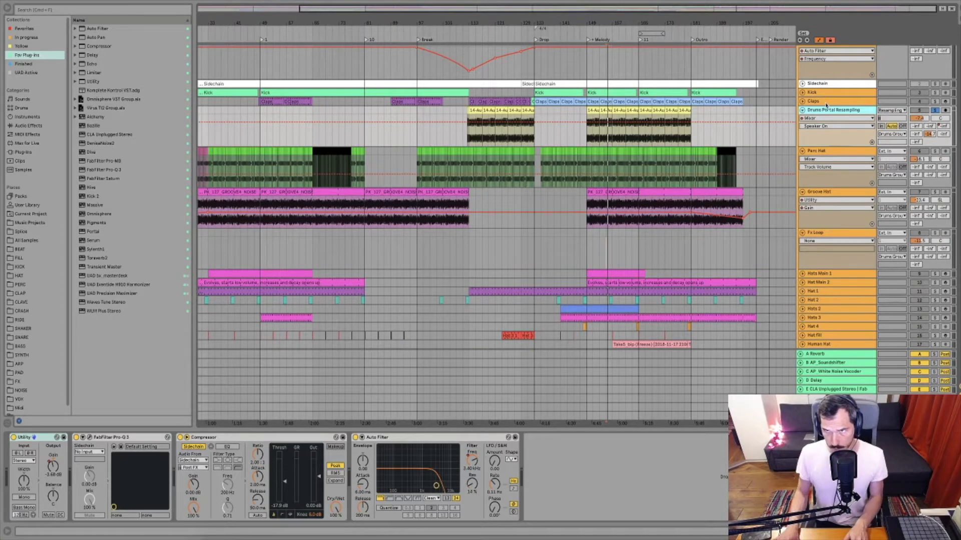
- Solo the Perc Hat track, play it from the Melody marker, and switch the solo to Groove Hat for comparison
left_click(831, 152)
scroll(830, 187, "down", 1)
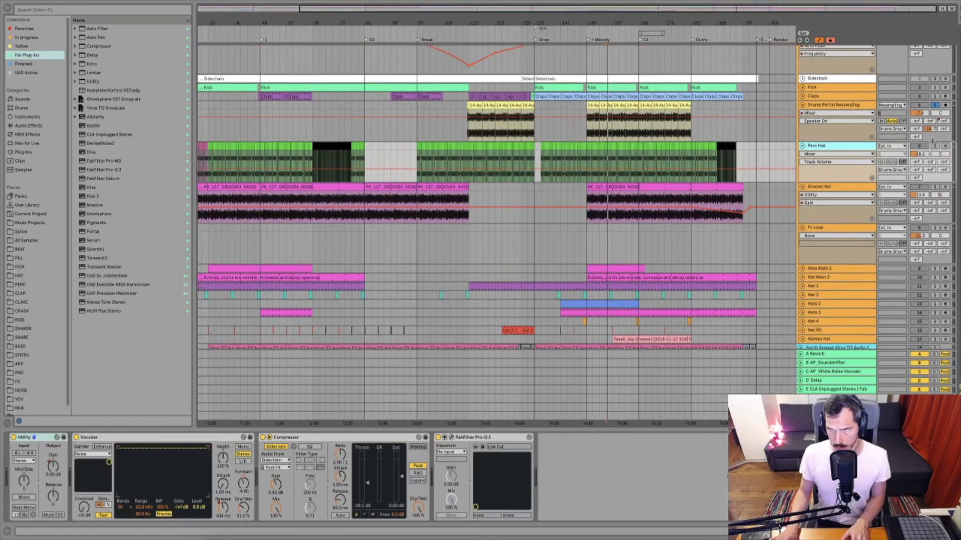
left_click(936, 147)
scroll(628, 146, "down", 2)
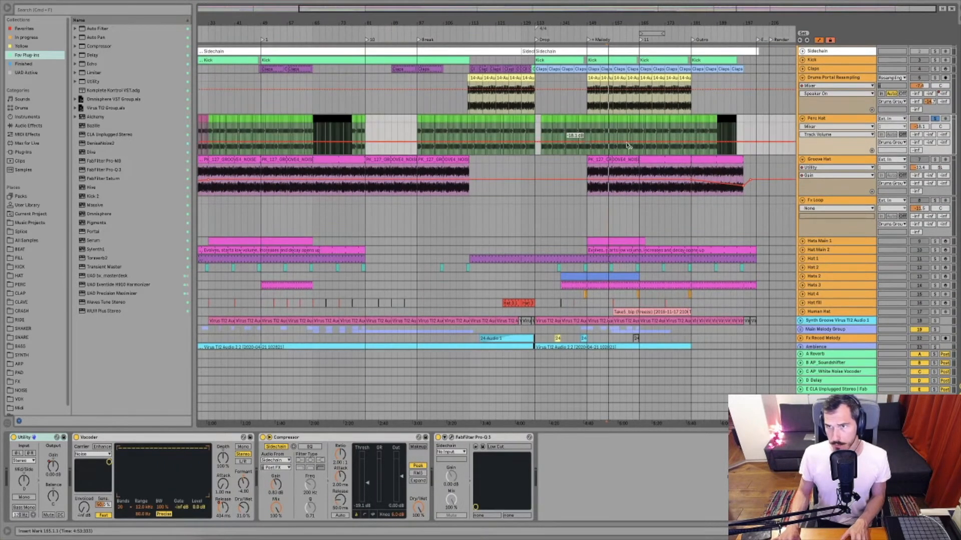
left_click(599, 130)
key("space")
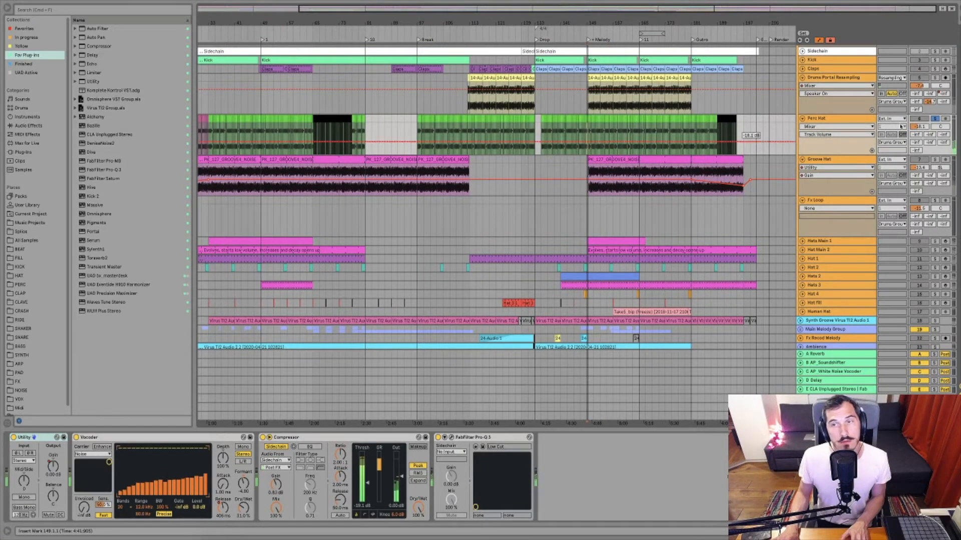
left_click(934, 159)
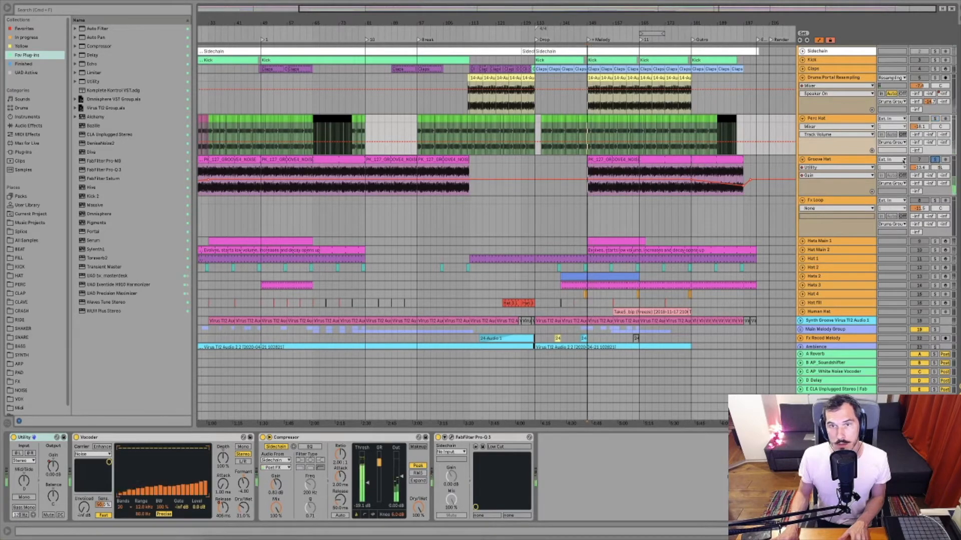
- Show the full length of the arrangement, inspect the Fx Loop track for clips, and take Groove Hat out of solo
scroll(838, 195, "down", 3)
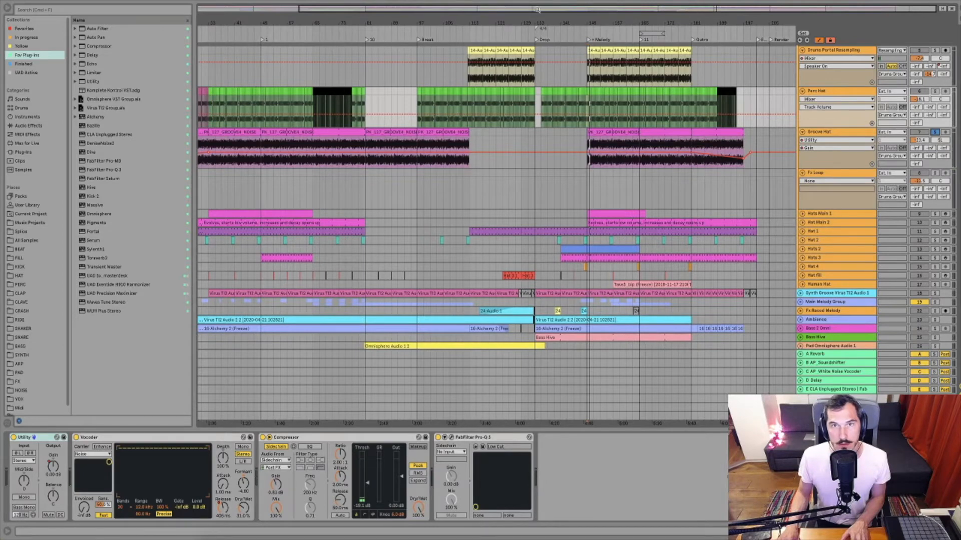
key("w")
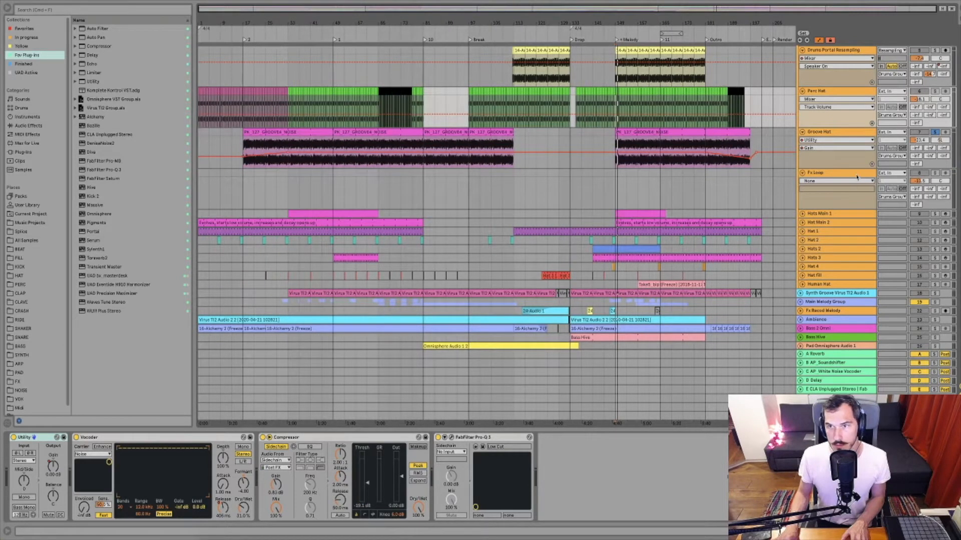
left_click(815, 174)
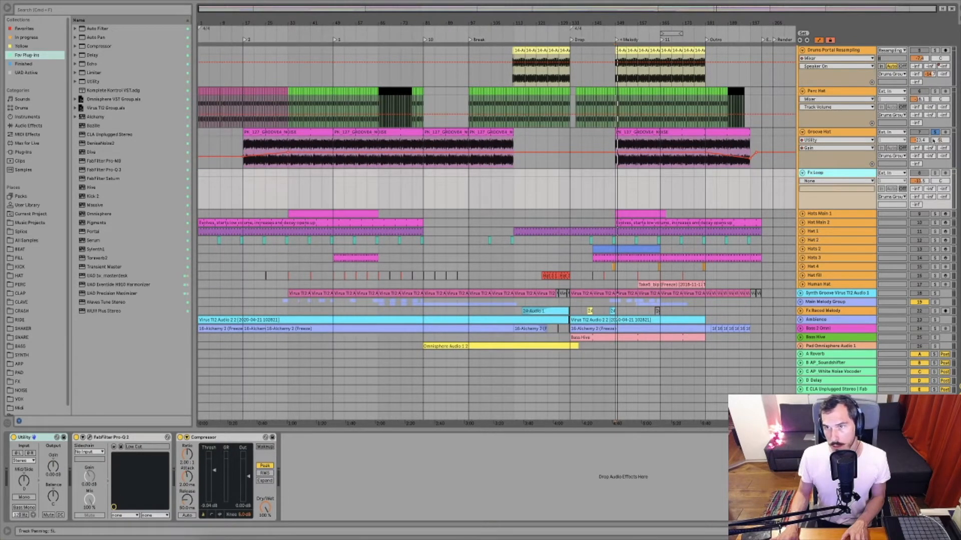
left_click(686, 199)
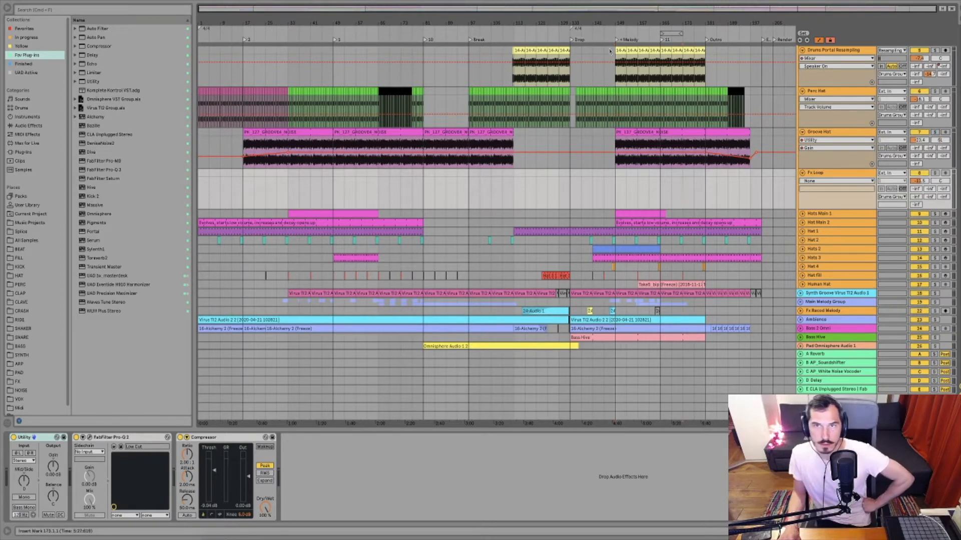
- Delete the empty Fx Loop track
mouse_move(615, 19)
left_mouse_down()
mouse_move(616, 130)
mouse_move(615, 20)
left_mouse_up()
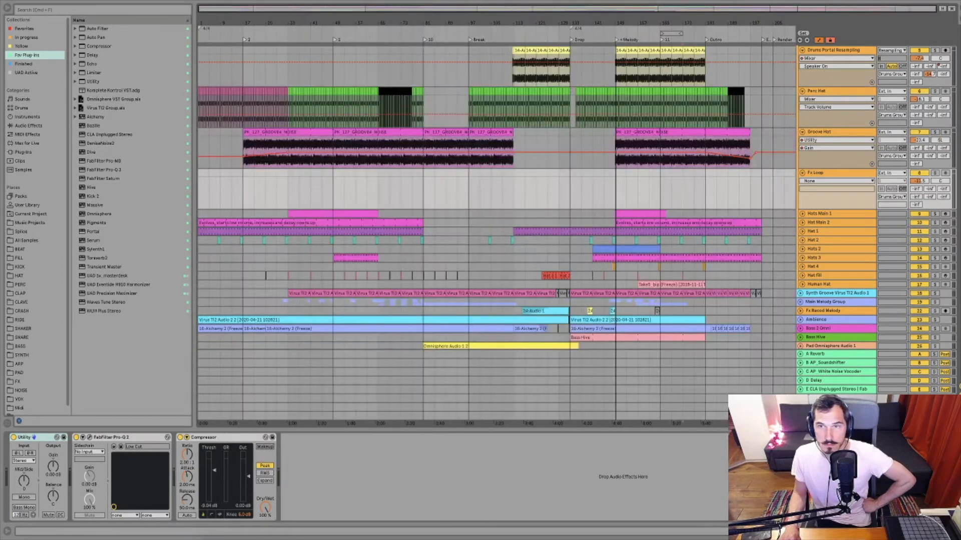
left_click(837, 174)
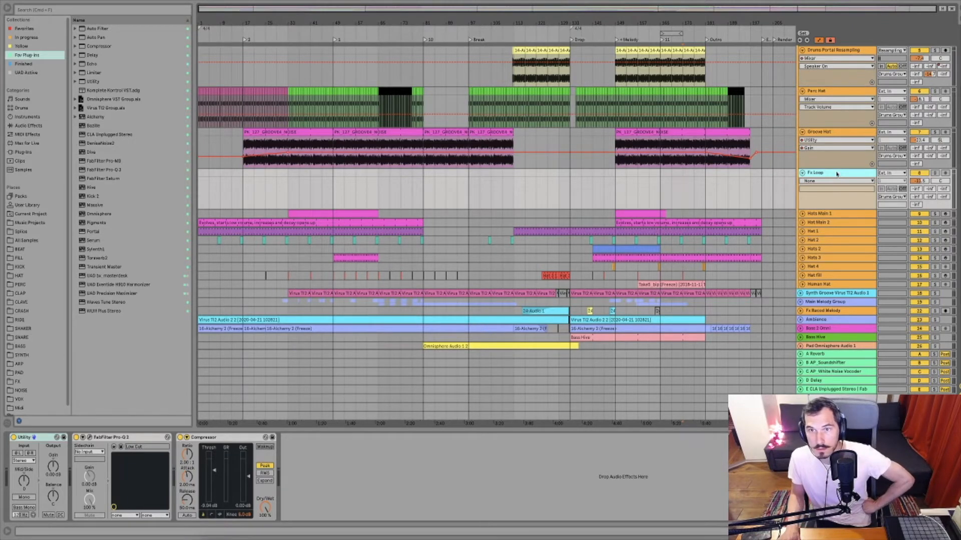
key("Delete")
- Unfold and solo the Hats Main 1 track, and start playback to audition it
left_click(803, 173)
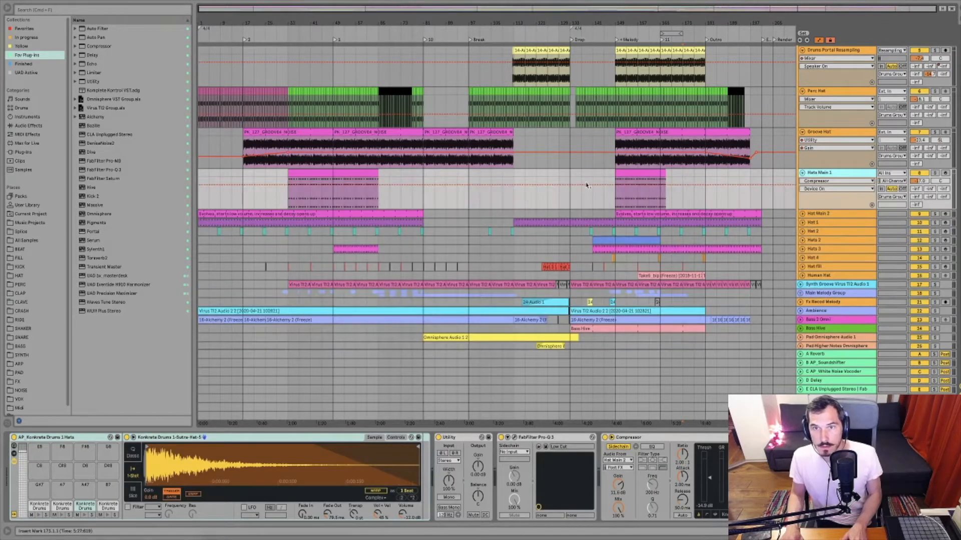
left_click(935, 173)
key("space")
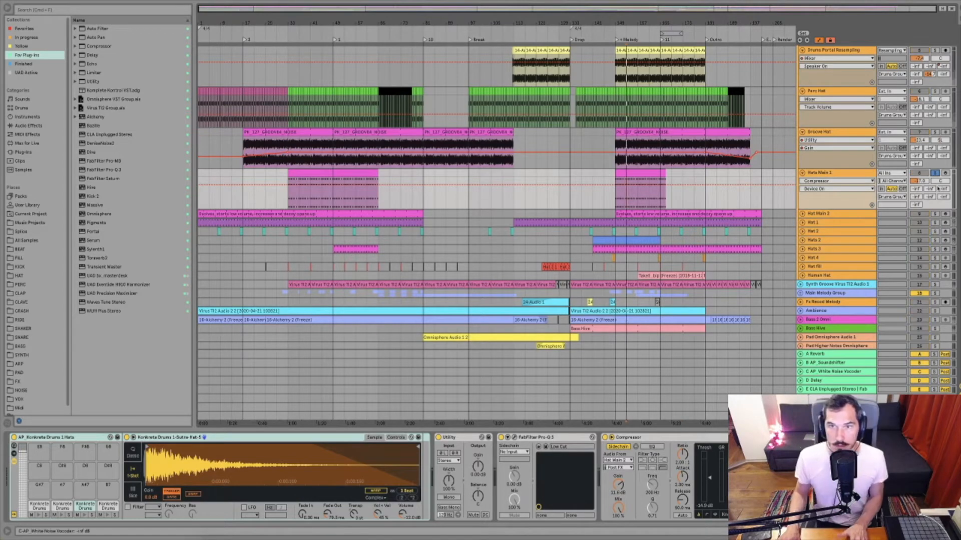
- Solo and unfold the Hat Main 2 track, and move it directly below Drums Portal Resampling
left_click(935, 214)
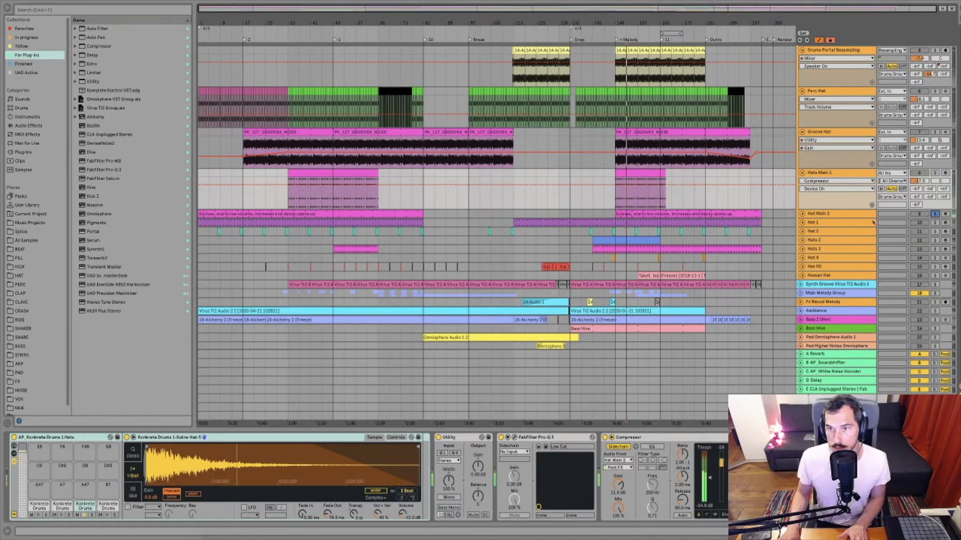
left_click(802, 214)
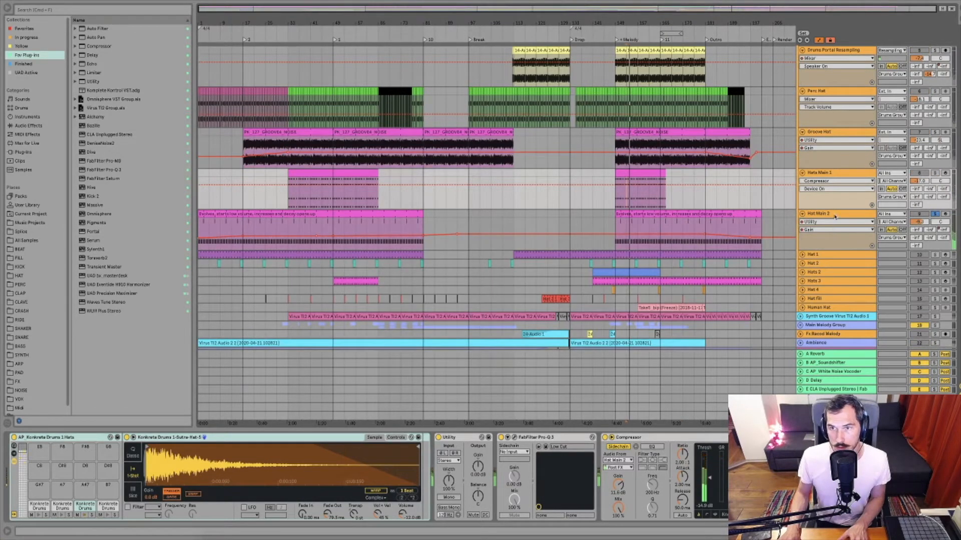
left_click(826, 214)
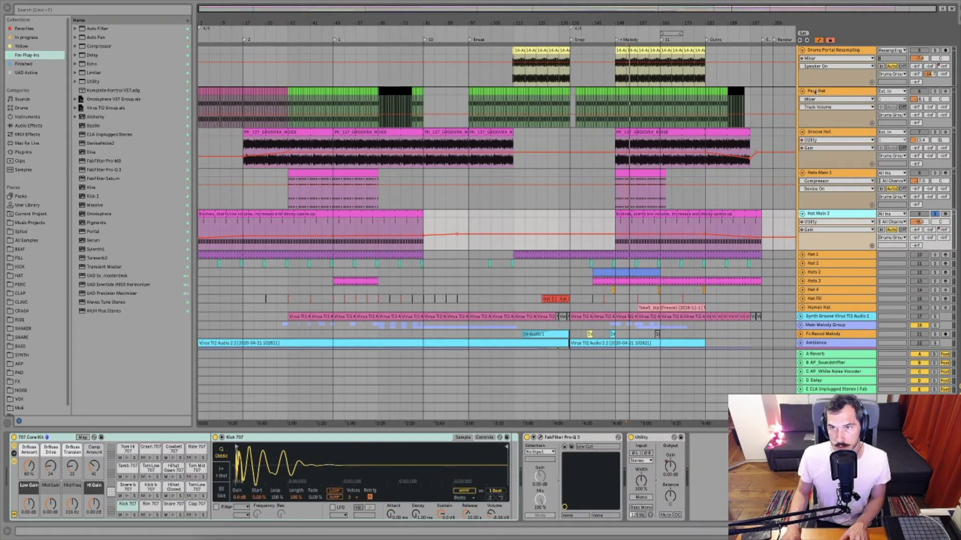
left_click_drag(814, 93, 814, 91)
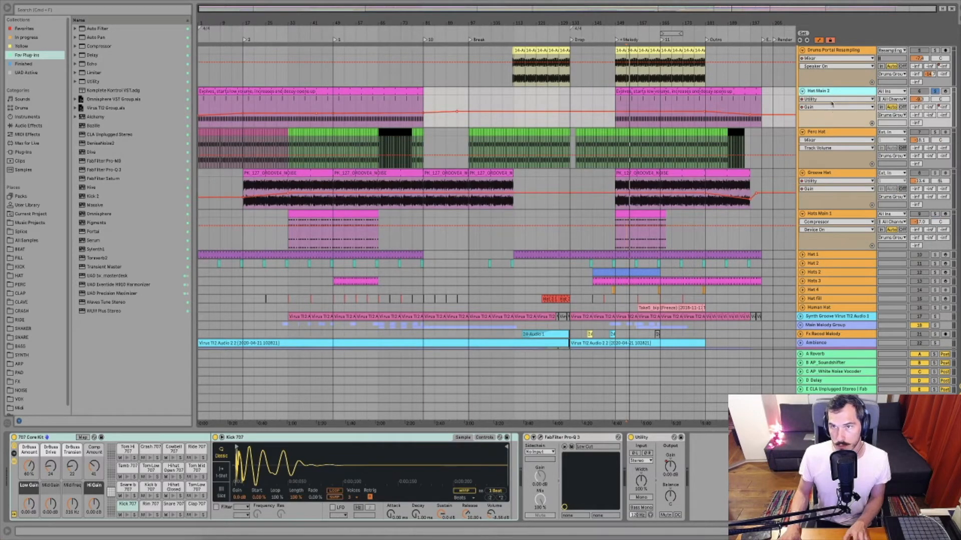
- Check the devices on Perc Hat and Groove Hat, and switch the solo to Groove Hat to audition it
scroll(821, 99, "down", 1)
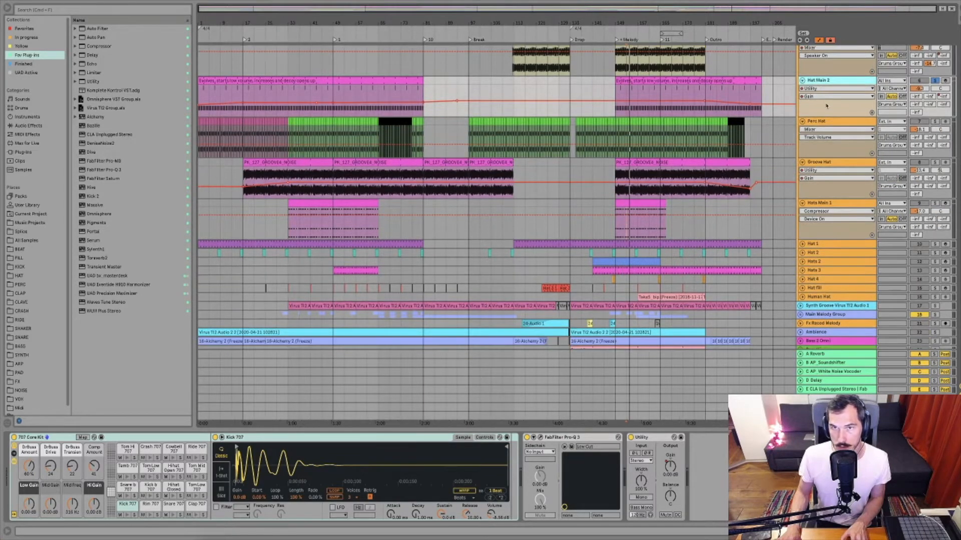
scroll(826, 106, "down", 1)
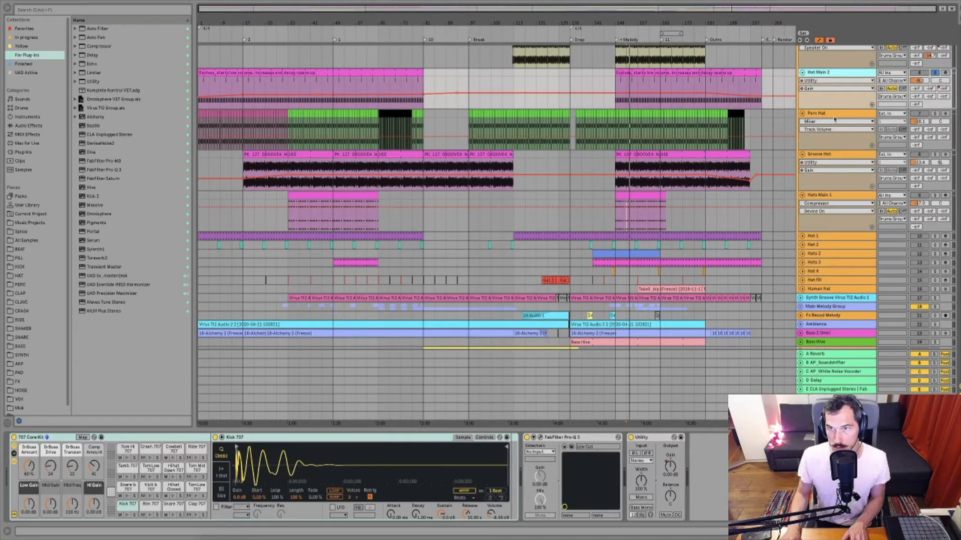
left_click(826, 114)
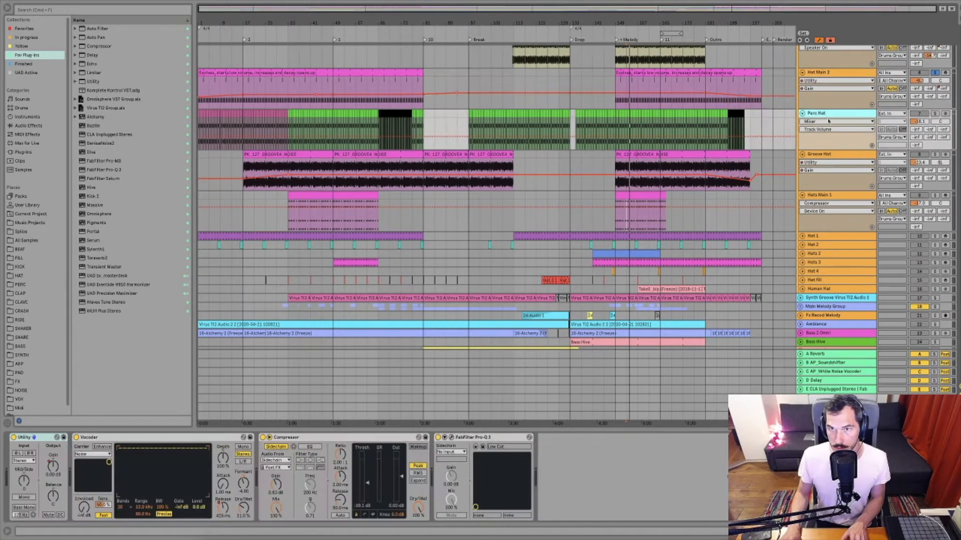
left_click(826, 154)
left_click(935, 155)
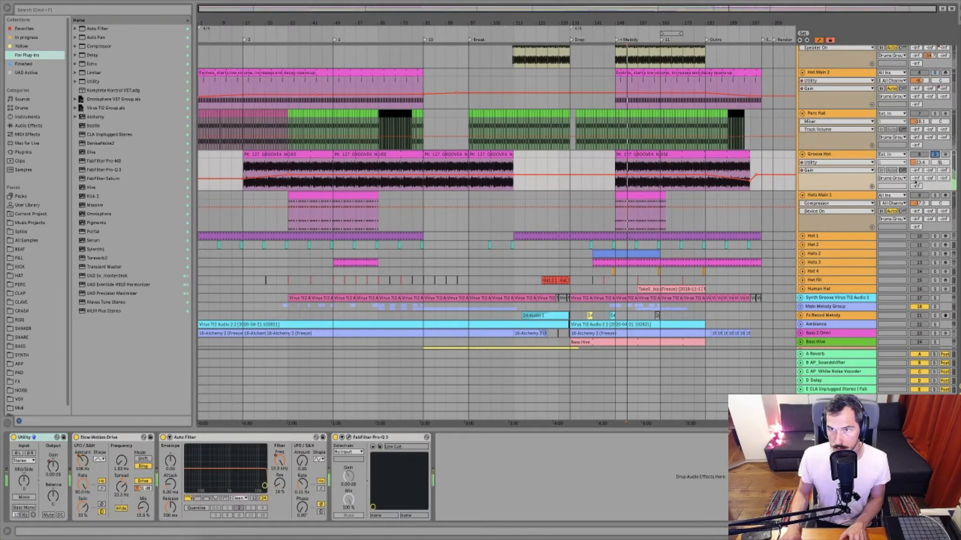
- Switch the solo to Hats Main 1 and move that track directly below Hat Main 2
left_click(935, 195)
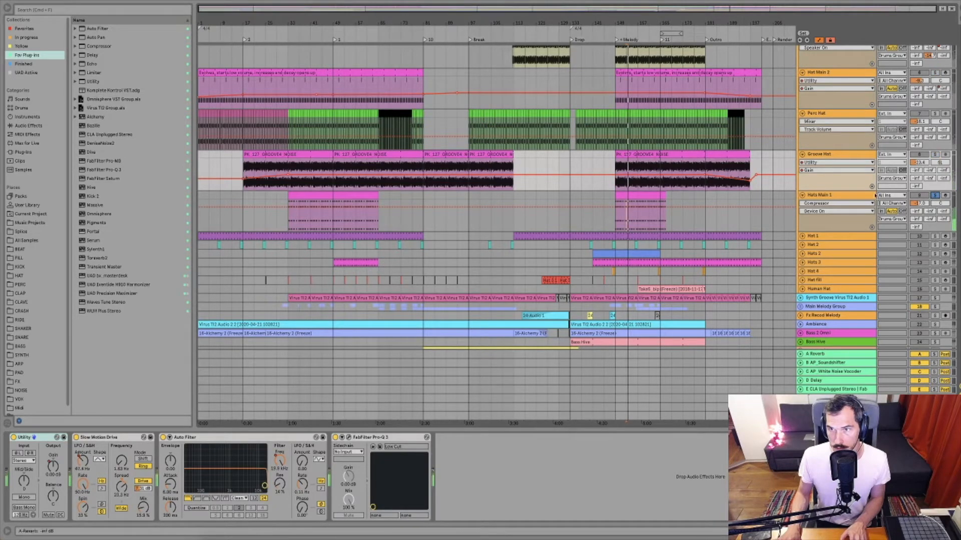
left_click(819, 196)
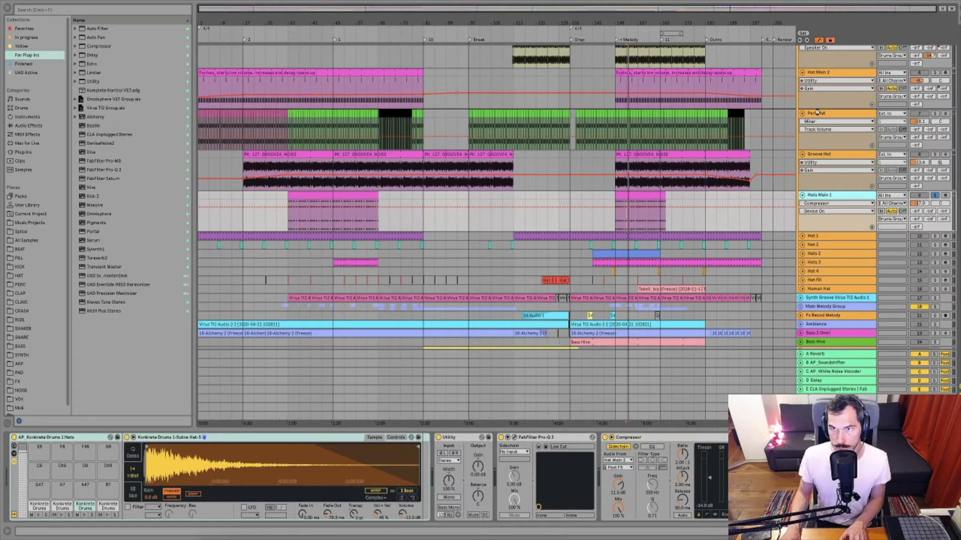
left_click_drag(819, 196, 819, 114)
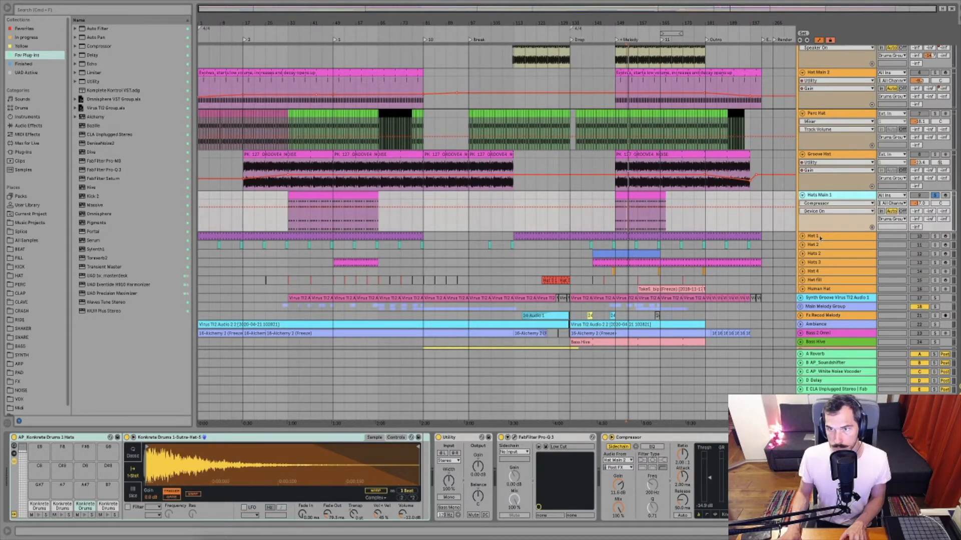
- Unfold and solo the Hat 1 track, and move it directly below Hats Main 1
left_click(819, 237)
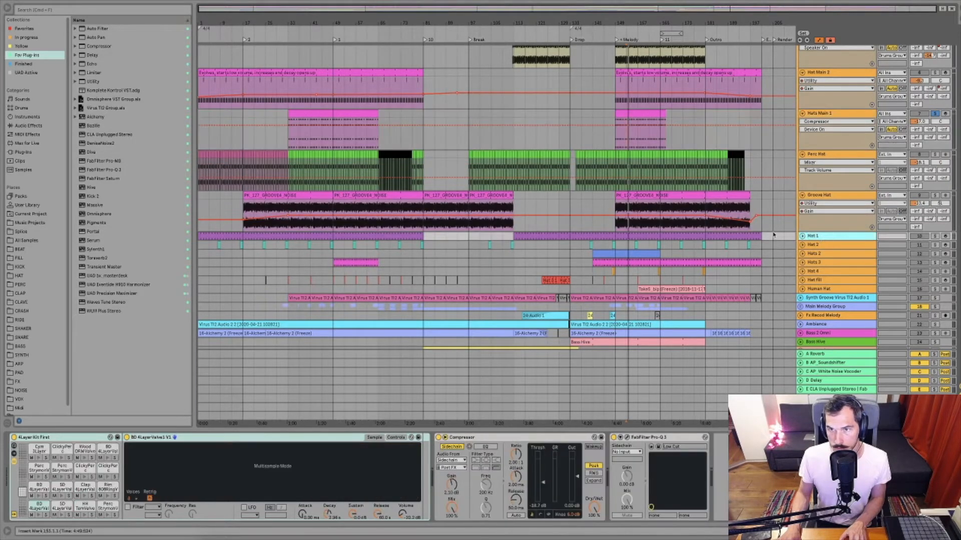
left_click(802, 235)
left_click(934, 236)
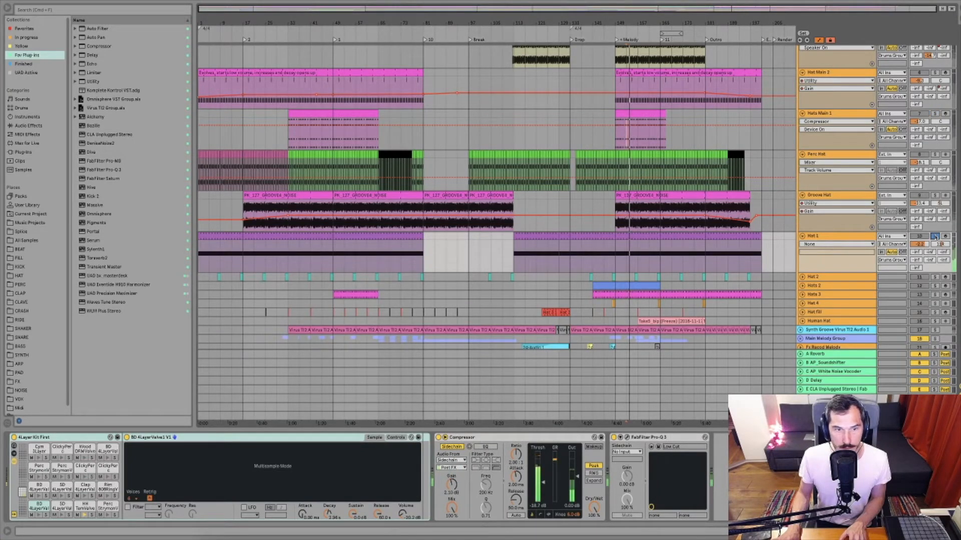
left_click_drag(839, 240, 819, 152)
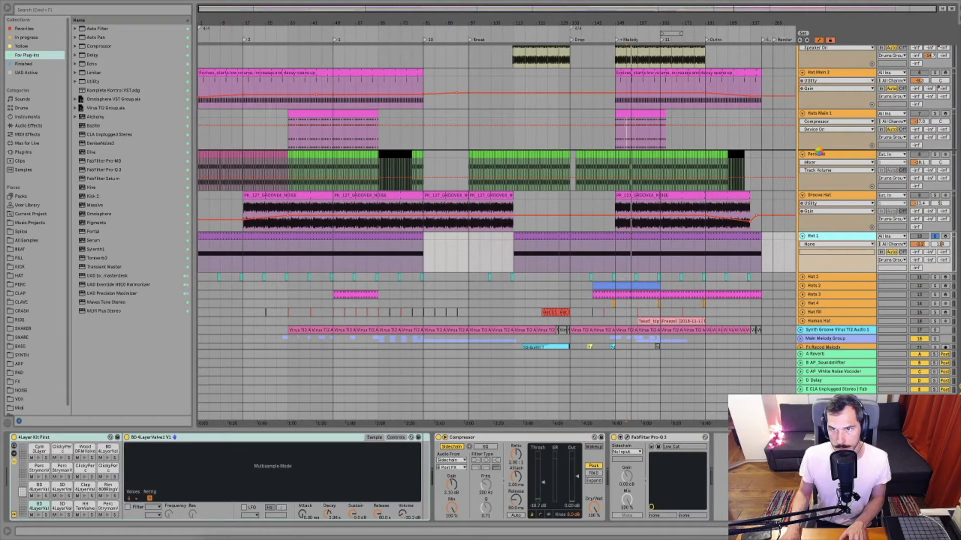
- Select the Hat 2 track to check its devices, and unfold it to show its clips
left_click(801, 278)
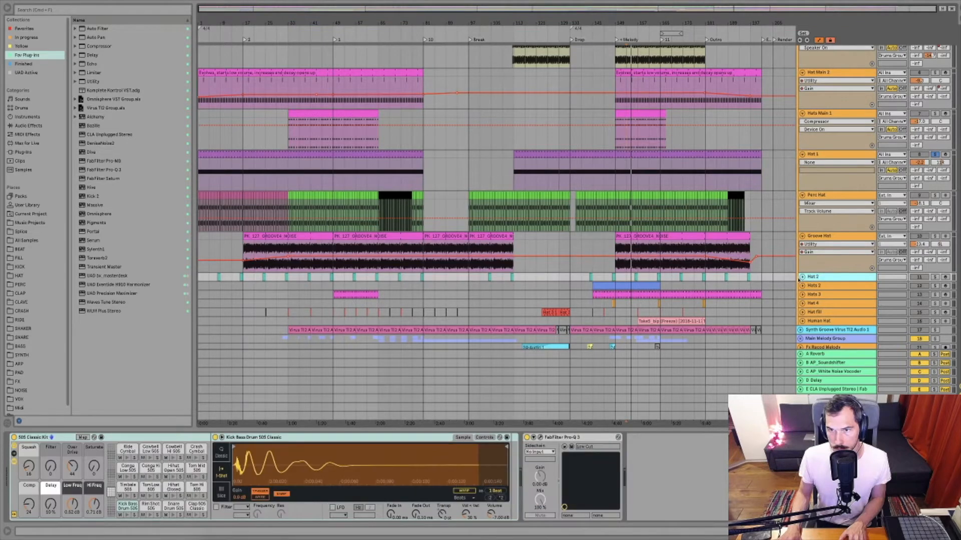
left_click(802, 277)
scroll(823, 314, "down", 3)
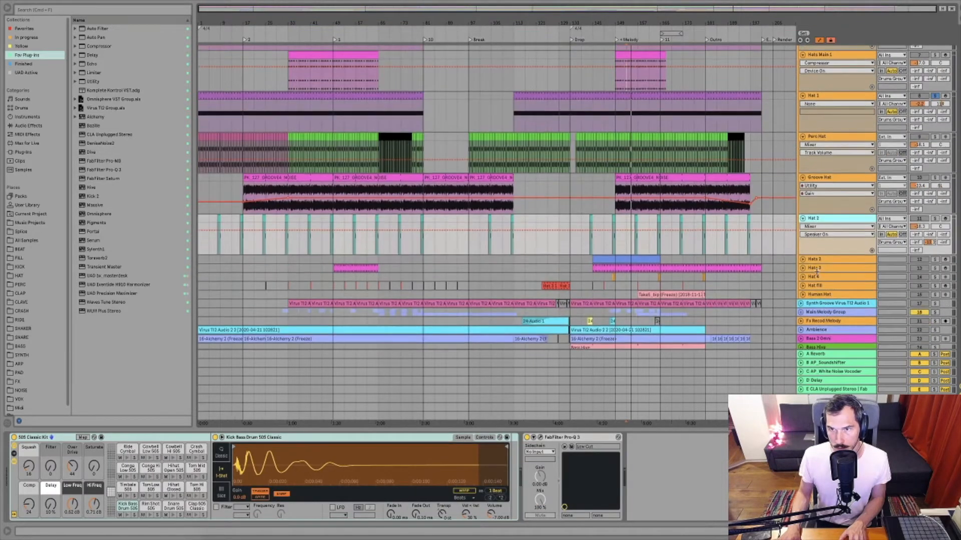
- Unfold and solo the Hats 2 track, and play it from the middle of its clip
left_click(811, 260)
left_click(802, 259)
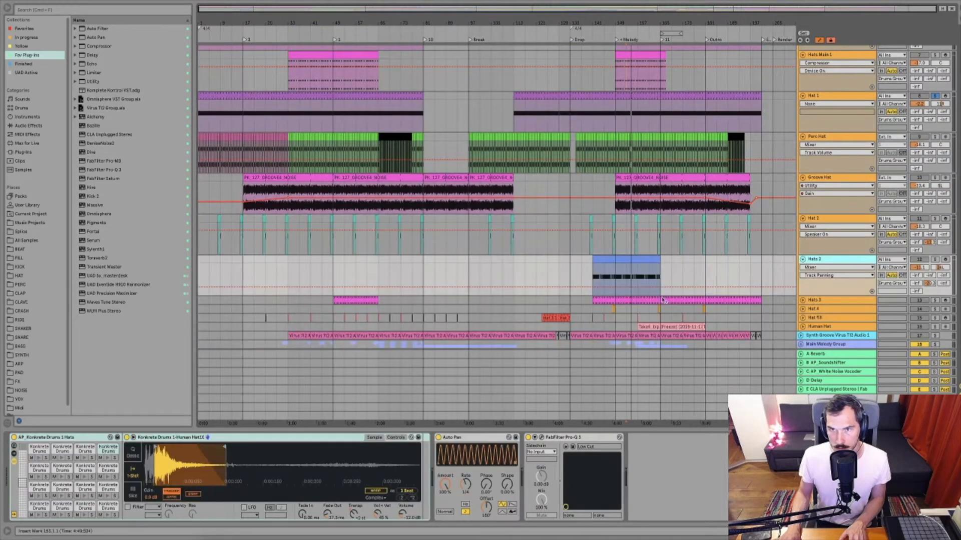
left_click(637, 274)
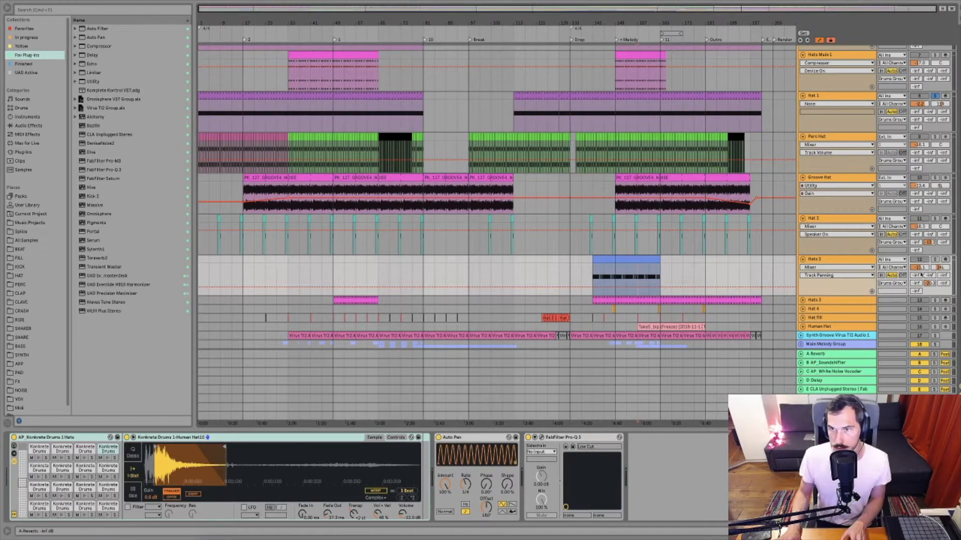
left_click(934, 263)
key("space")
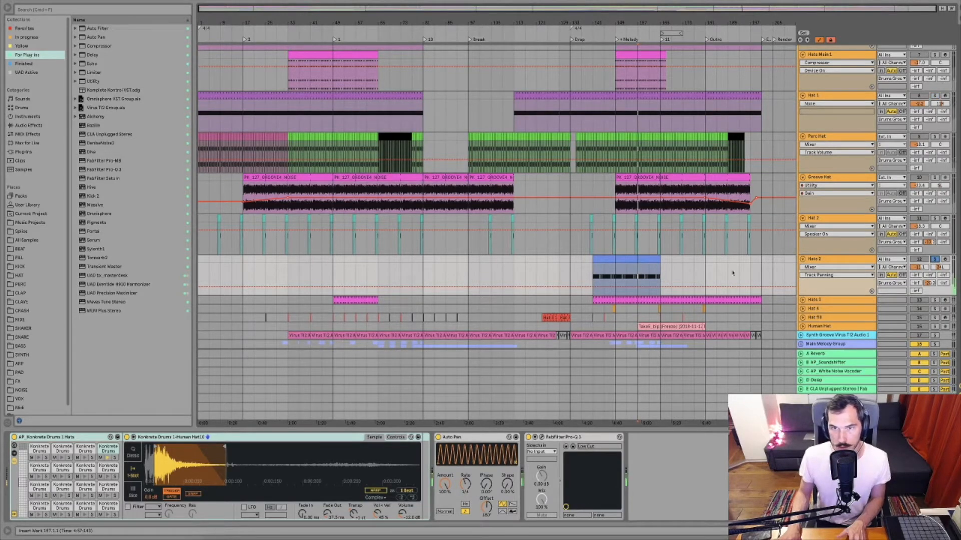
- Move the Hats 2 track up so it sits between Hat 1 and Perc Hat
scroll(830, 270, "up", 1)
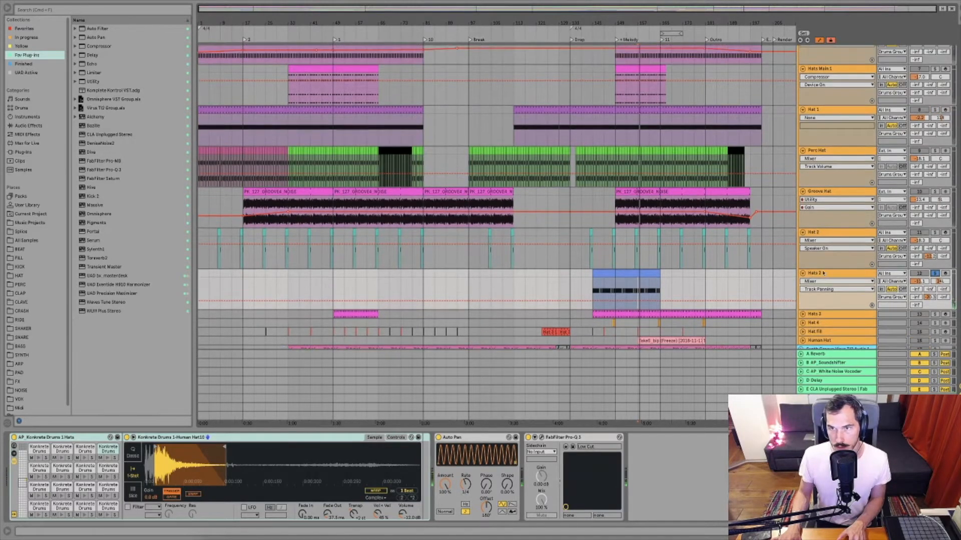
left_click(824, 274)
left_click_drag(824, 273, 821, 148)
- Unfold and solo the Hats 3 track, and move it between Hat 1 and Hats 2
scroll(809, 198, "down", 3)
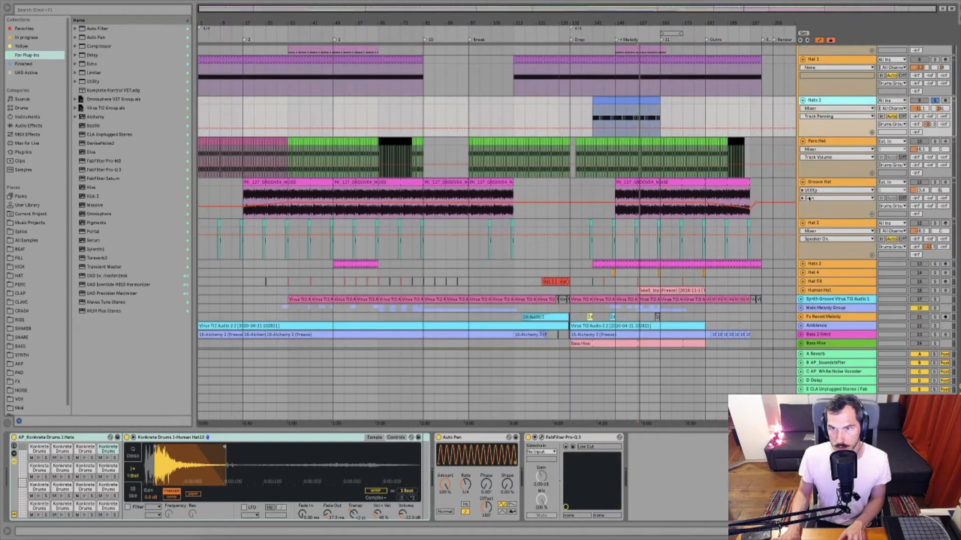
left_click(811, 266)
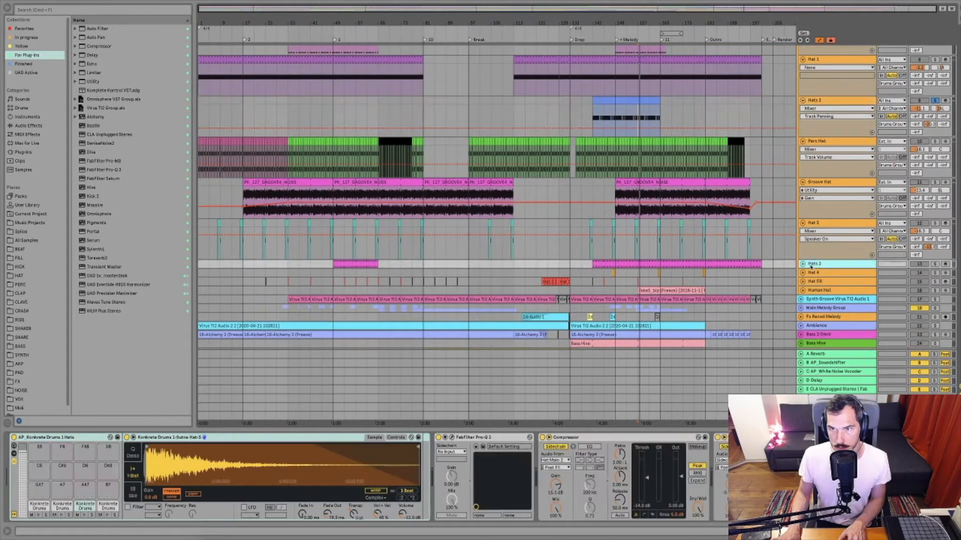
left_click(803, 264)
left_click(934, 264)
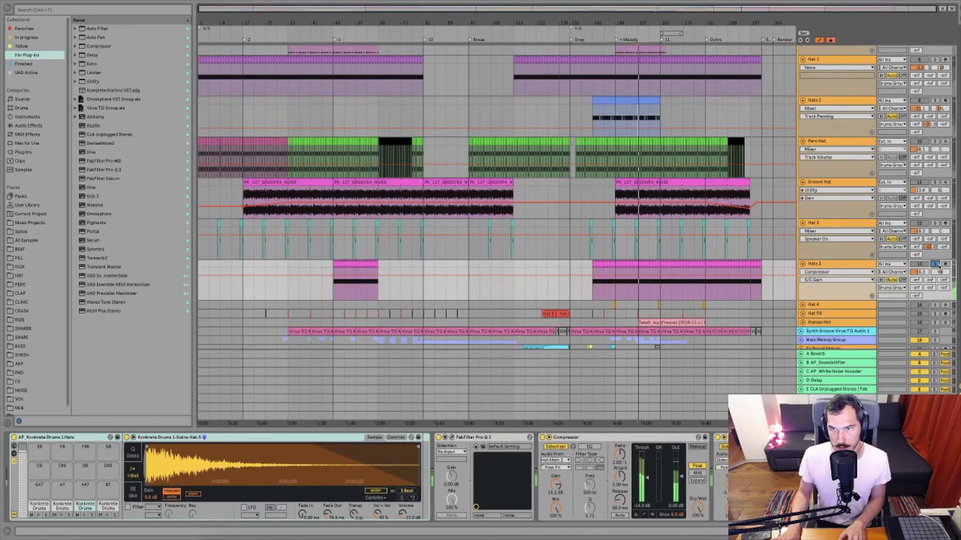
left_click_drag(821, 265, 818, 98)
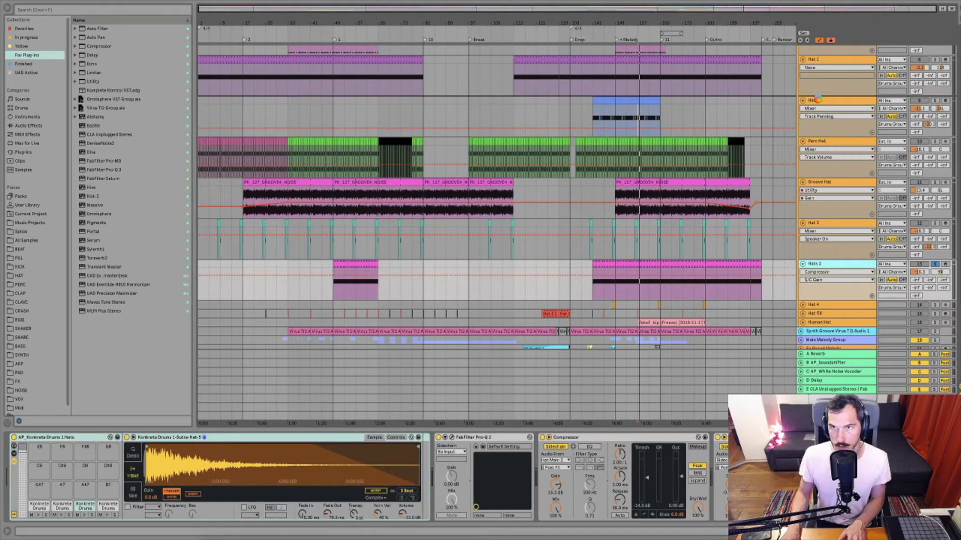
- Check the devices on the Hat 4 track, and select and unfold the Human Hat track
scroll(831, 128, "down", 2)
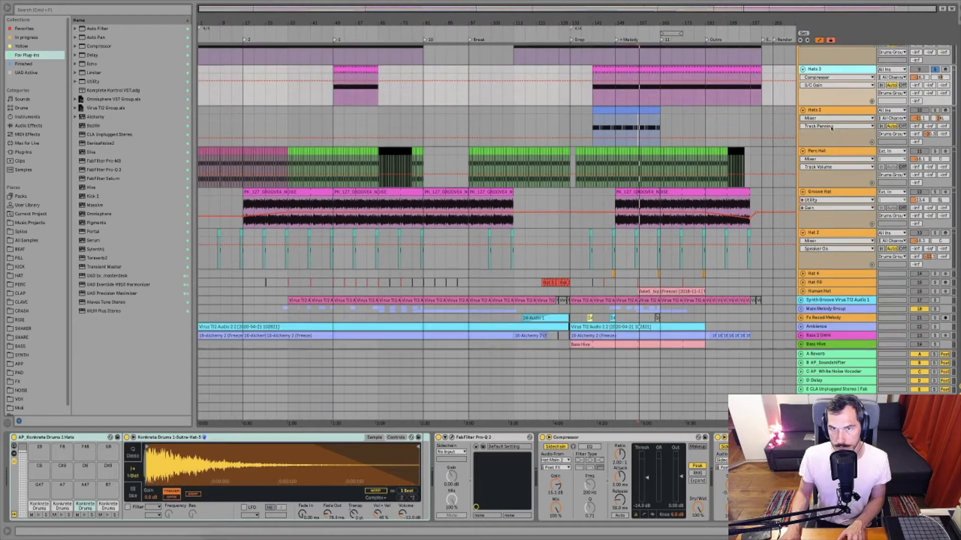
left_click(819, 273)
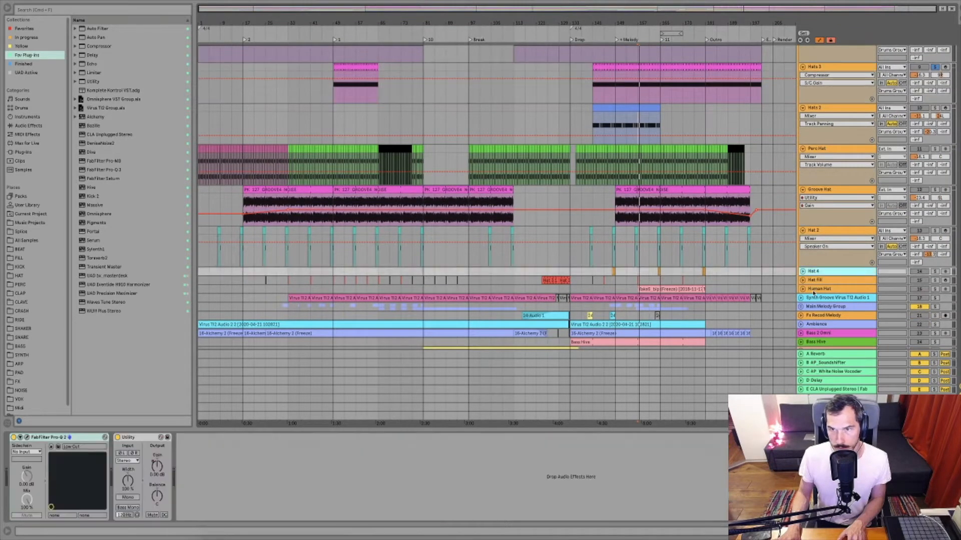
left_click(819, 290)
left_click(803, 290)
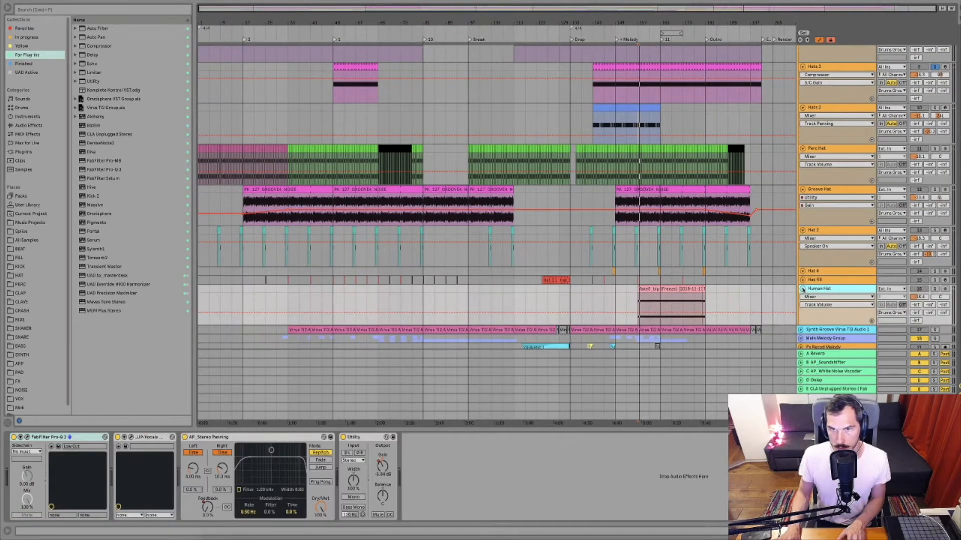
- Solo Human Hat, play it from partway through its clip, and move the track directly below Hats 2
left_click(660, 309)
left_click(934, 289)
key("space")
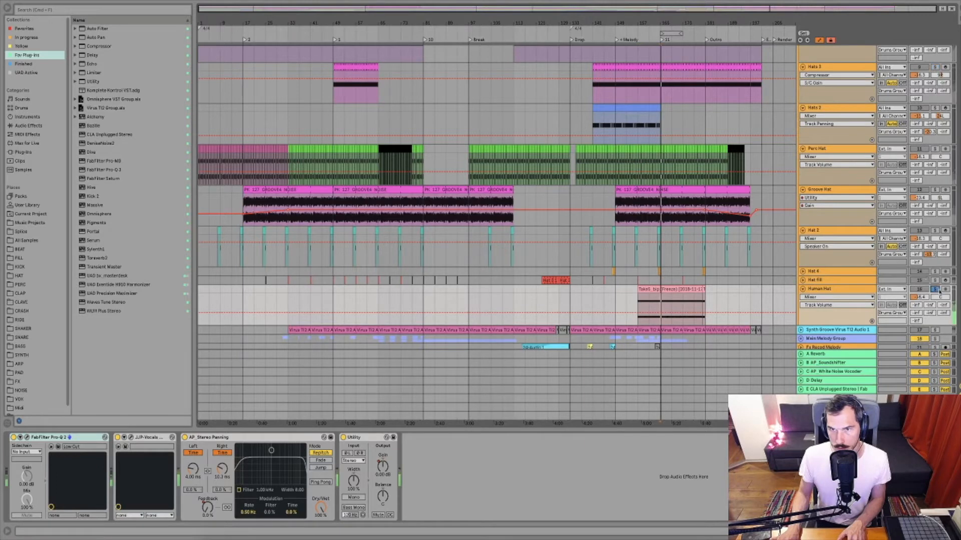
left_click(813, 289)
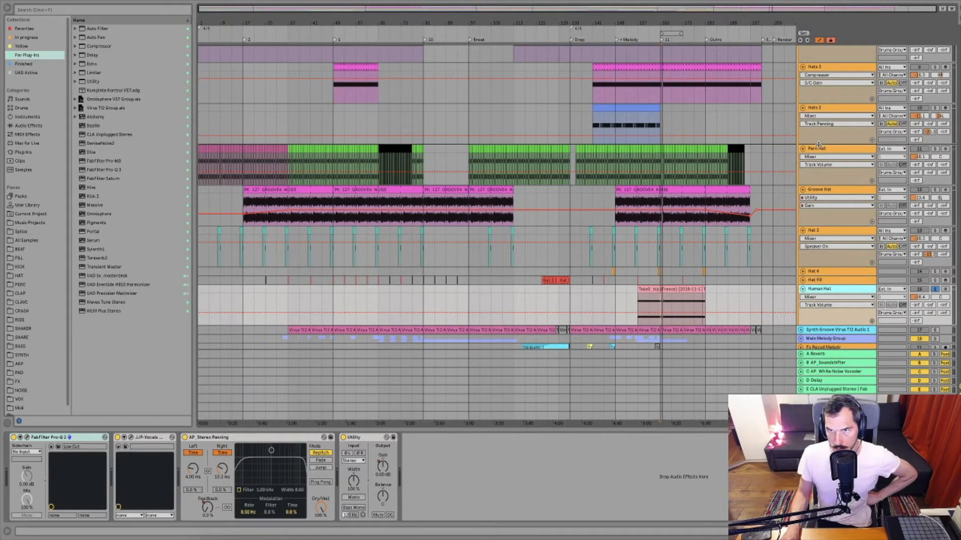
left_click_drag(819, 144, 820, 147)
- Unfold and solo the Hat Fill track, and start playback to audition it
scroll(835, 212, "down", 5)
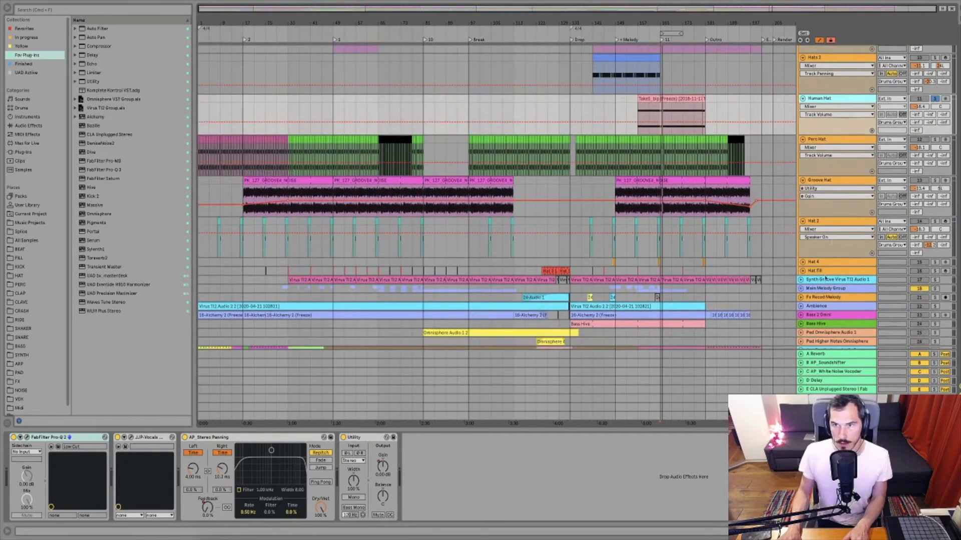
left_click(801, 272)
left_click(802, 272)
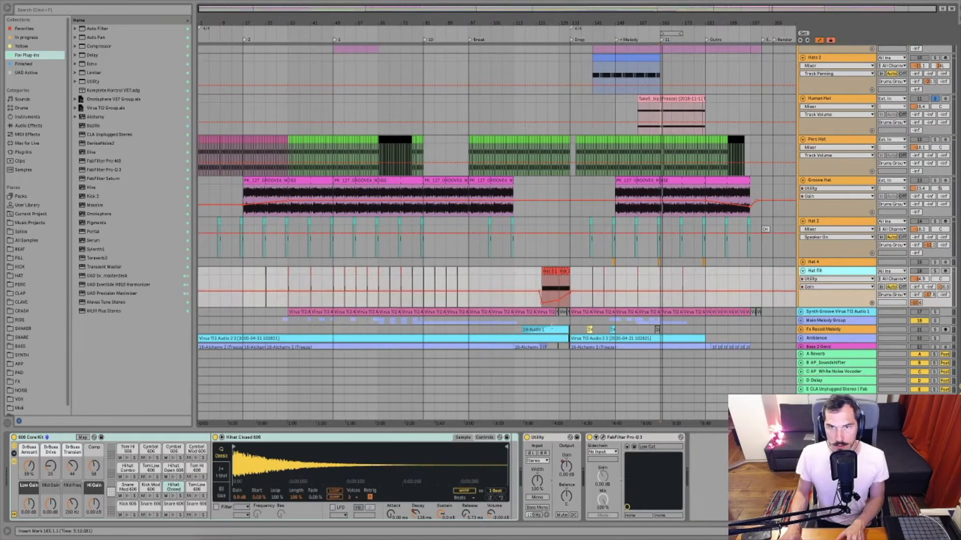
left_click(933, 271)
key("space")
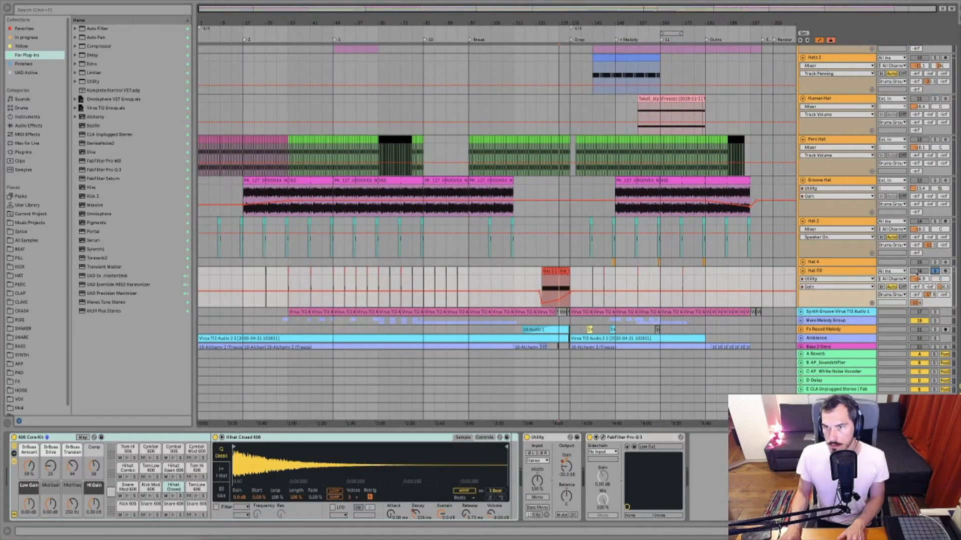
- Play two of the Hat Fill hits after the drop, including the one at bar 145, and turn the track's solo off
left_click(593, 283)
key("space")
key("space")
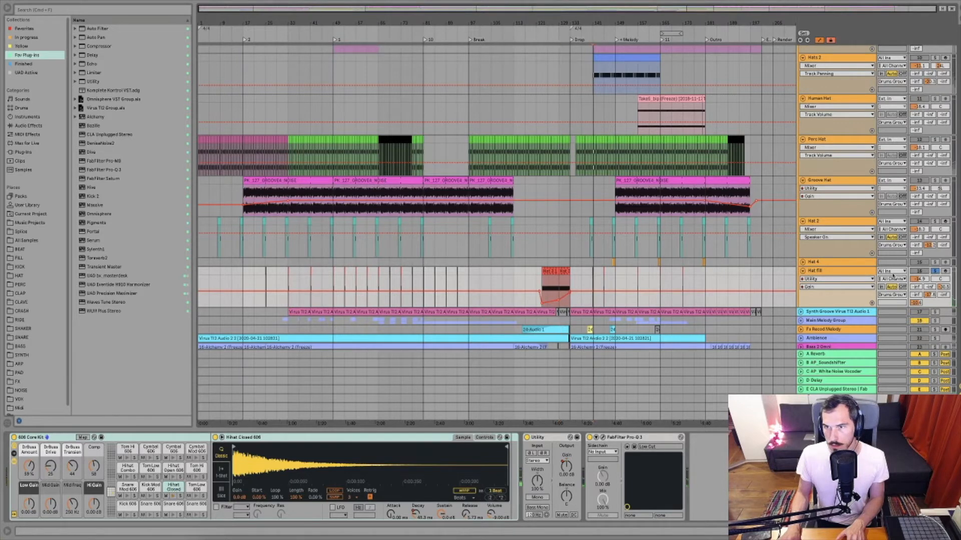
left_click(603, 282)
key("space")
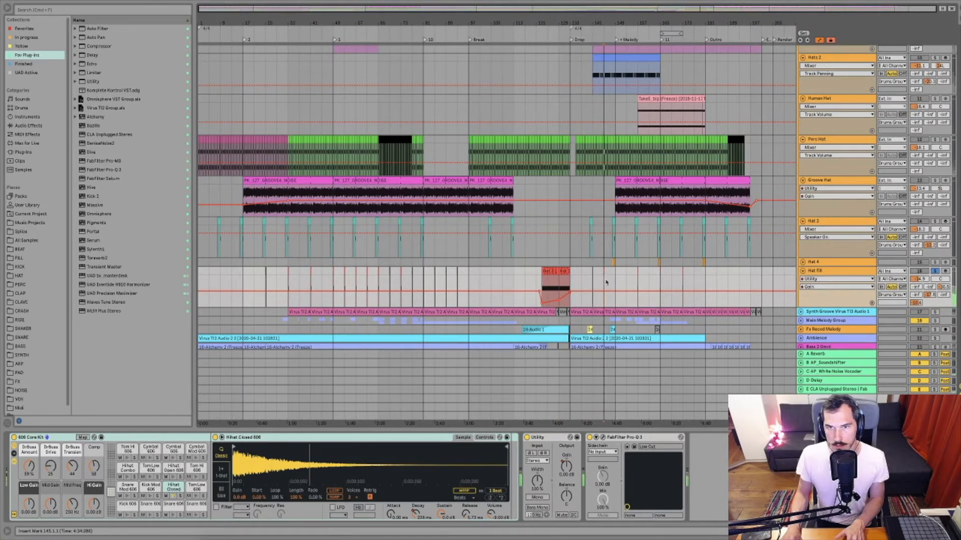
left_click(934, 272)
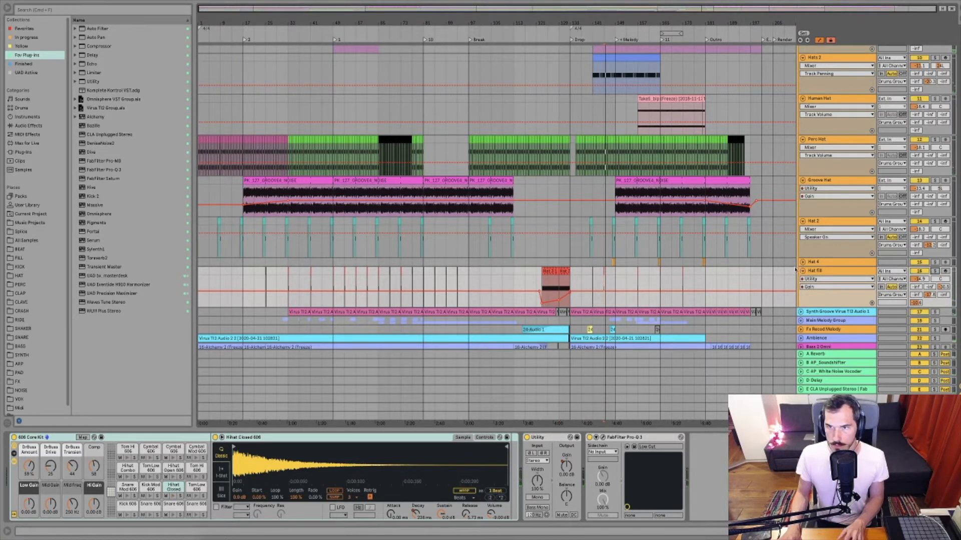
- Check the devices on the Hat 2 and Groove Hat tracks, and fold all the tracks in the drum group
scroll(819, 257, "up", 2)
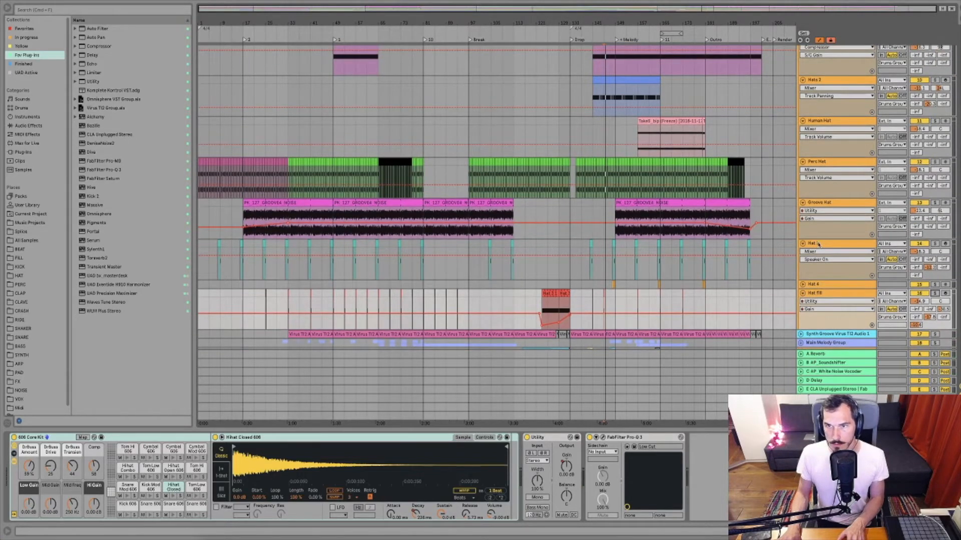
left_click(818, 244)
scroll(815, 240, "down", 2)
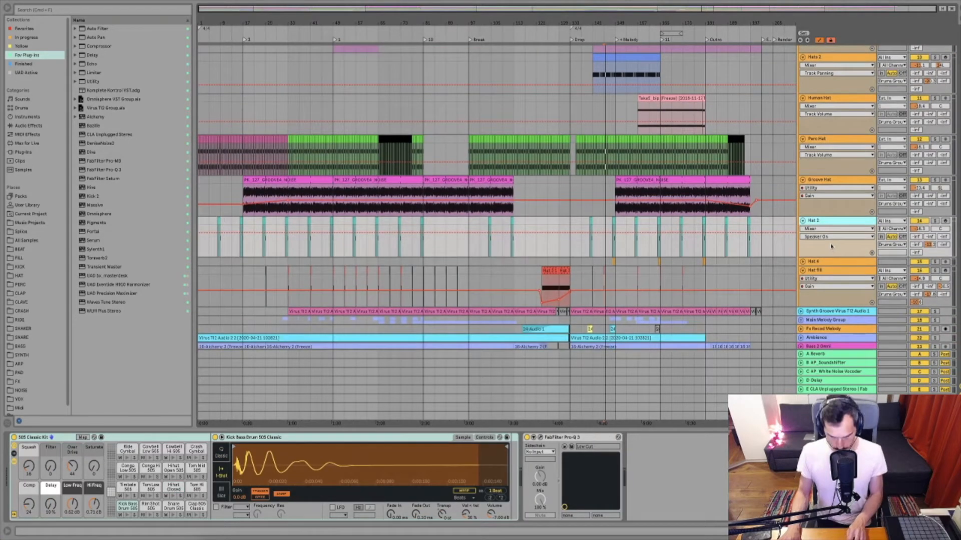
left_click(808, 188)
left_click(810, 187)
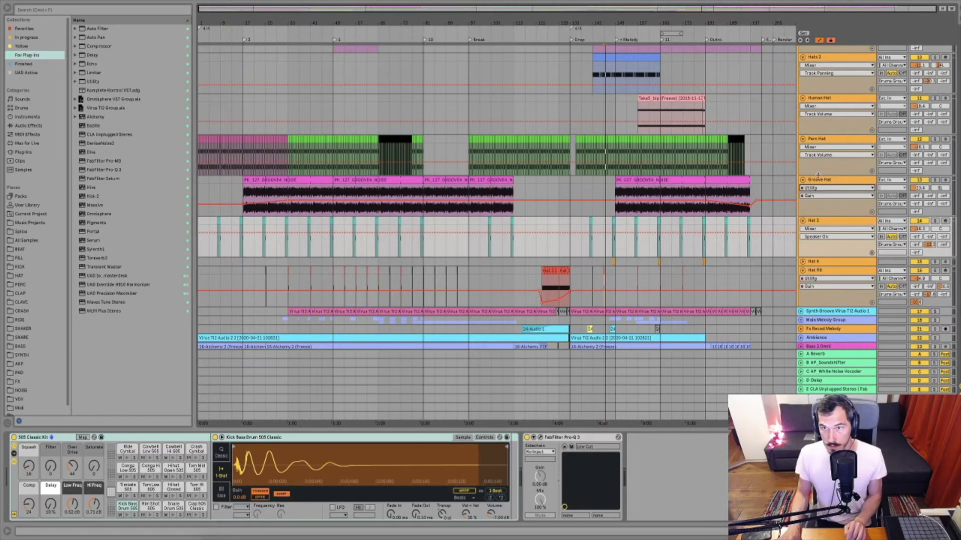
left_click(828, 179)
left_click(802, 180, "alt")
scroll(850, 173, "up", 2)
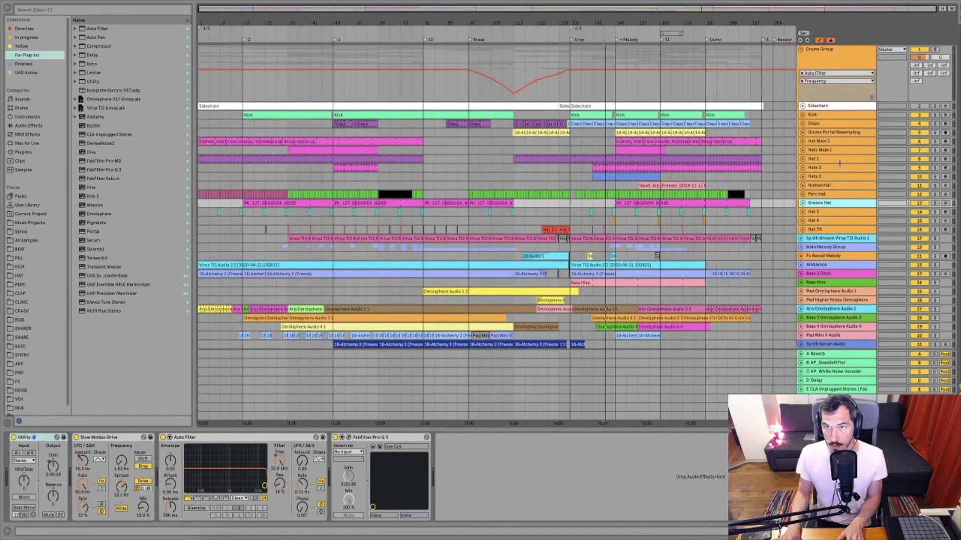
- Rename the Drums Portal Resampling track as Portal Drum
left_click(817, 133)
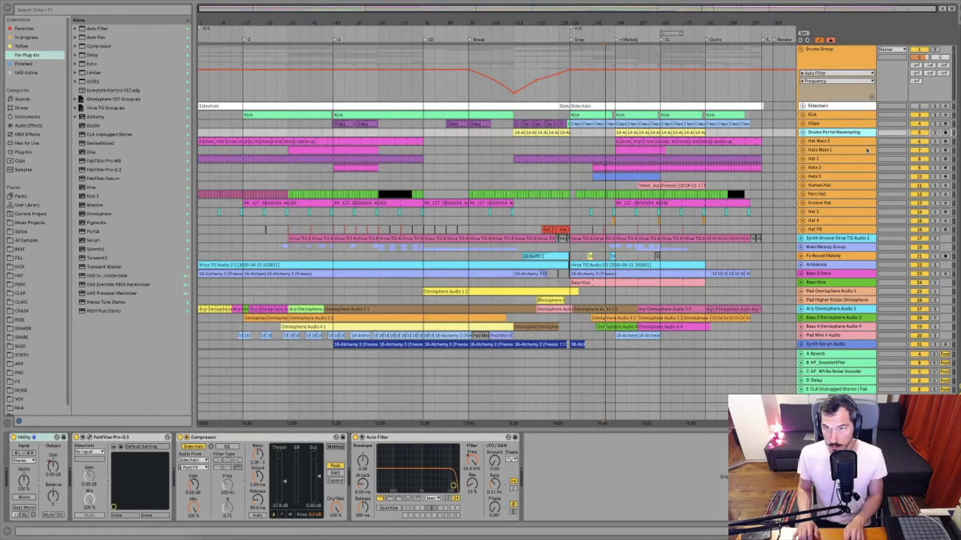
key("super+r")
type("P")
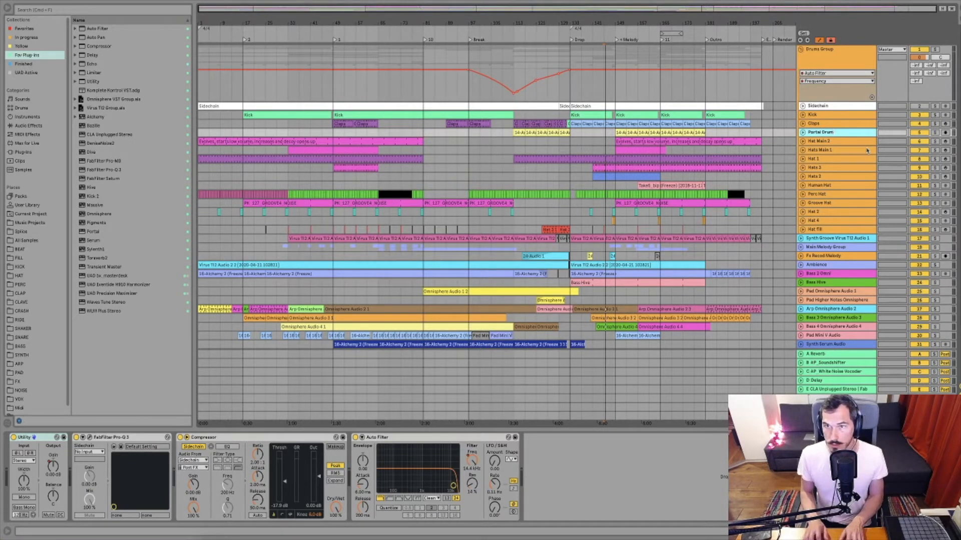
- Rename the Hat Main 2 track as Main Hat 1
left_click(838, 141)
key("super+r")
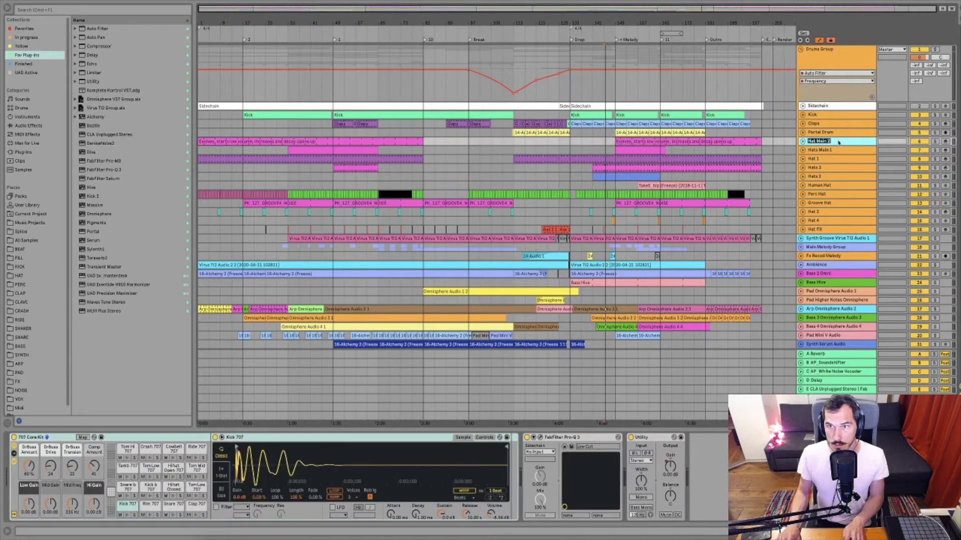
type("Main")
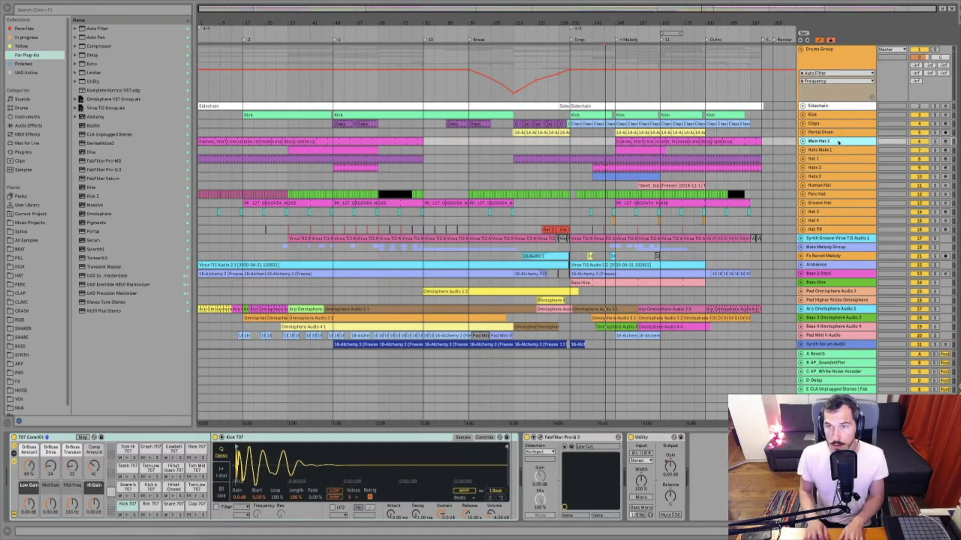
- Rename the Hats Main 1 track as Main Hat 2
key("Down")
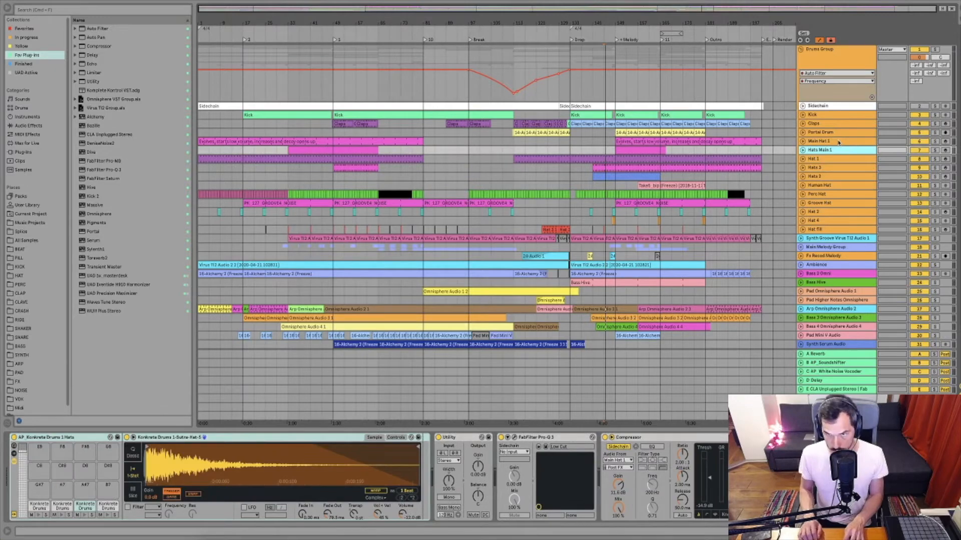
key("super+f")
left_click(841, 149)
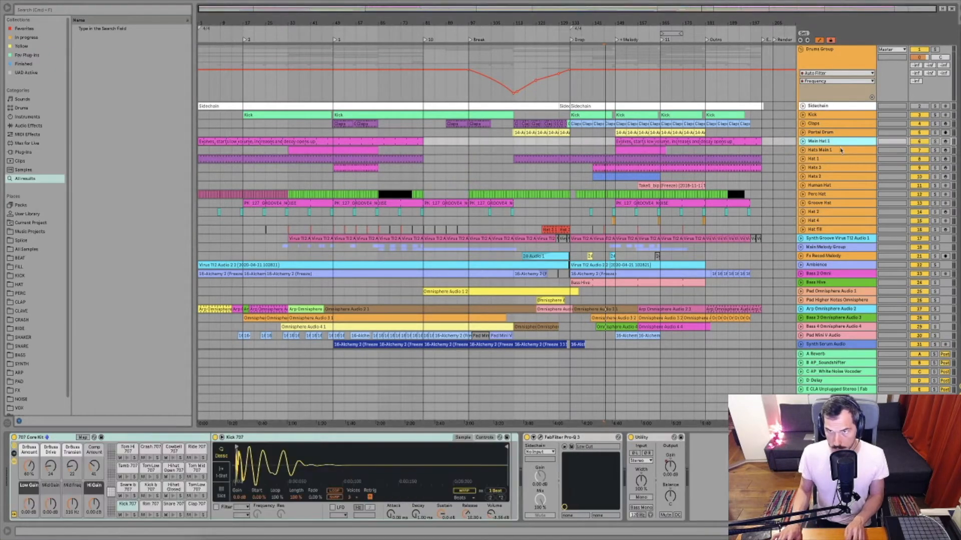
key("super+r")
type("Main")
key("Return")
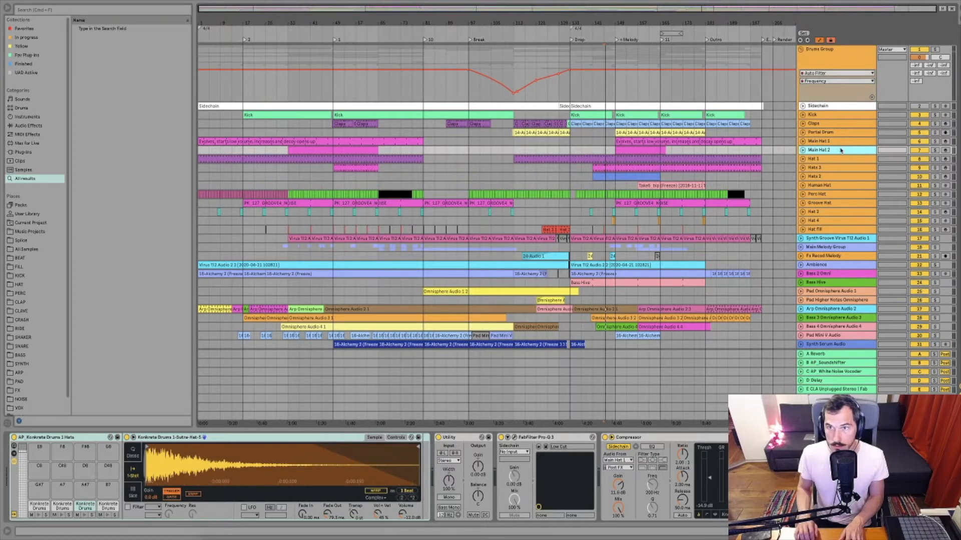
key("Down")
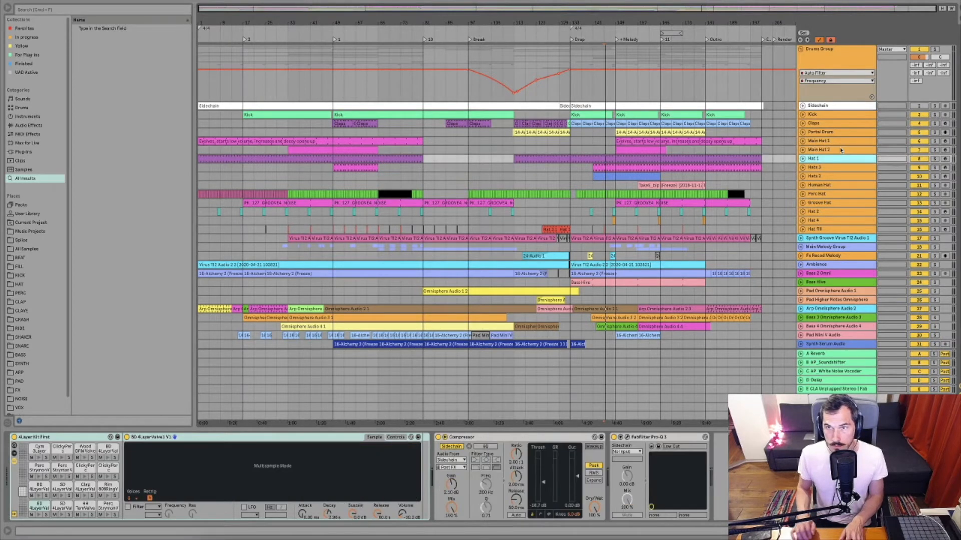
left_click(814, 168)
left_click(816, 159)
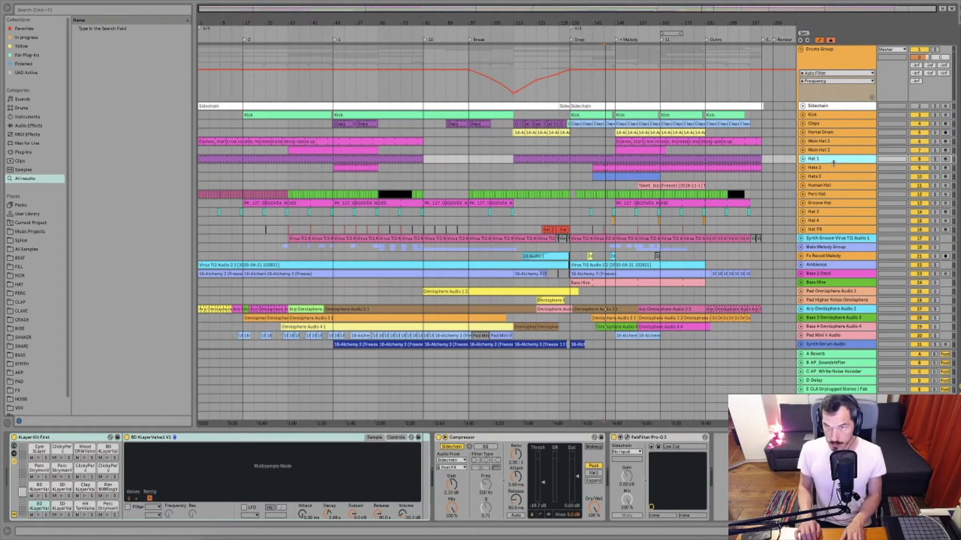
left_click(833, 165)
left_click(833, 160)
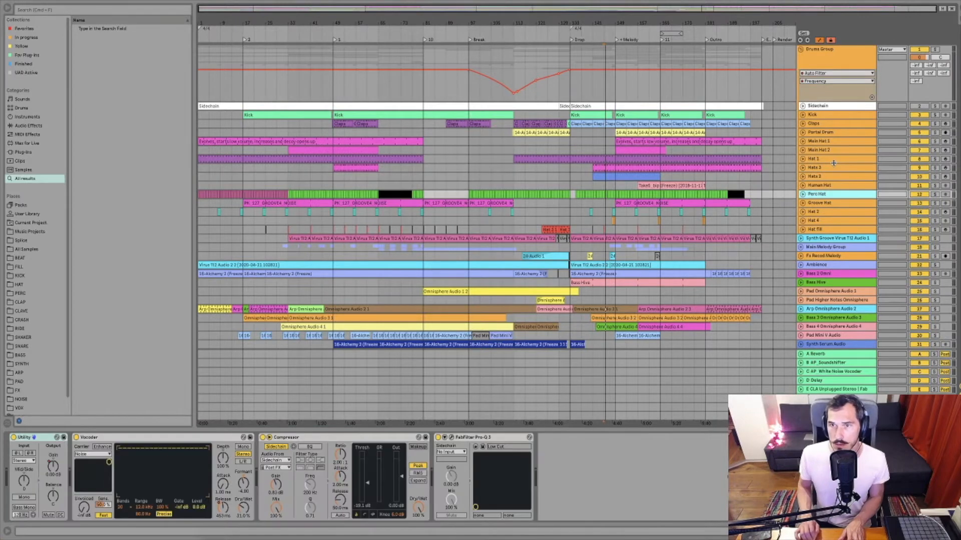
left_click(833, 166)
left_click(833, 160)
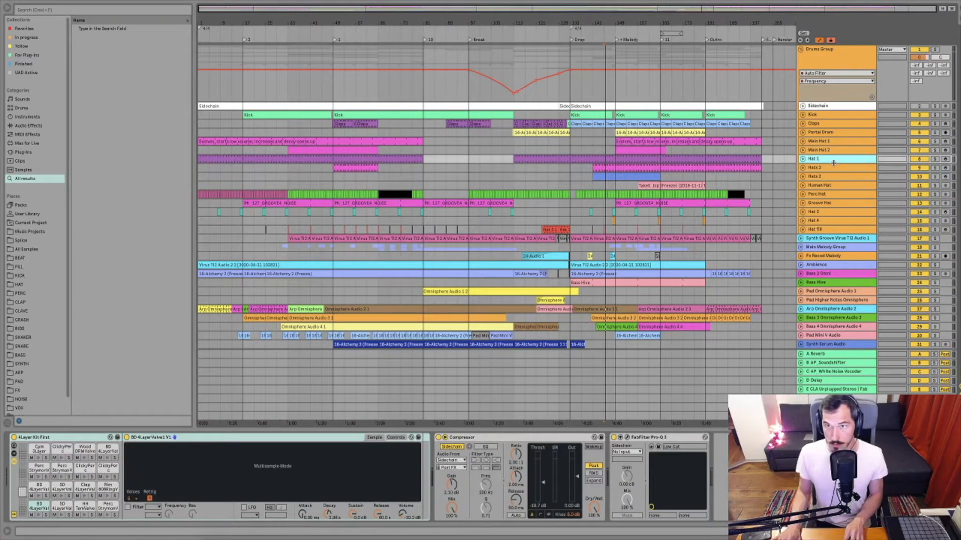
- Keep the Hat 1 name and rename the Hats 3 track directly below it as Hat 2
left_click(830, 164)
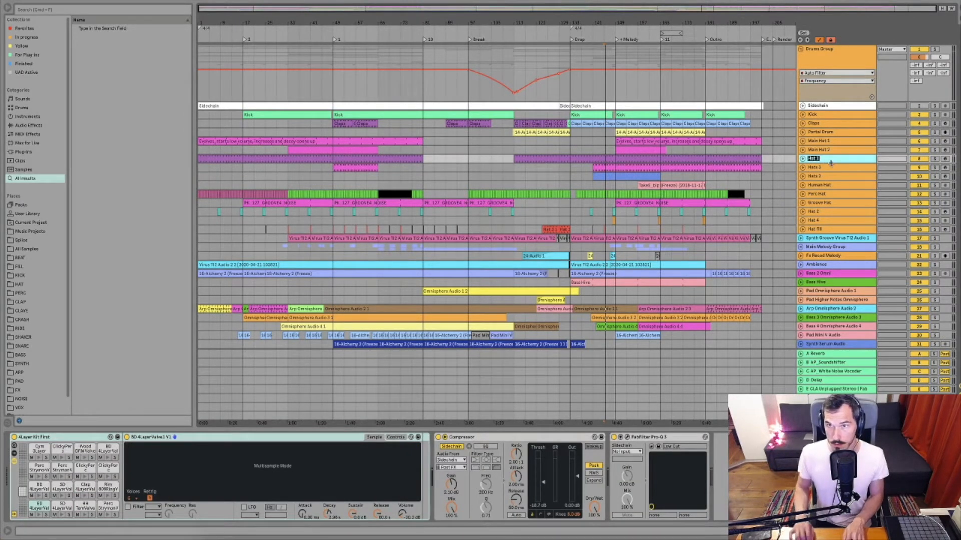
key("super+r")
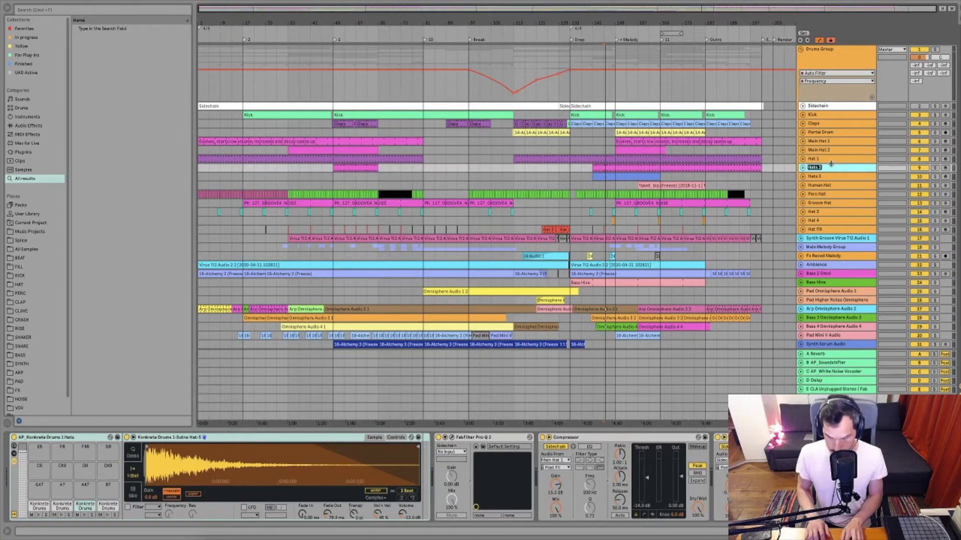
type("Ha")
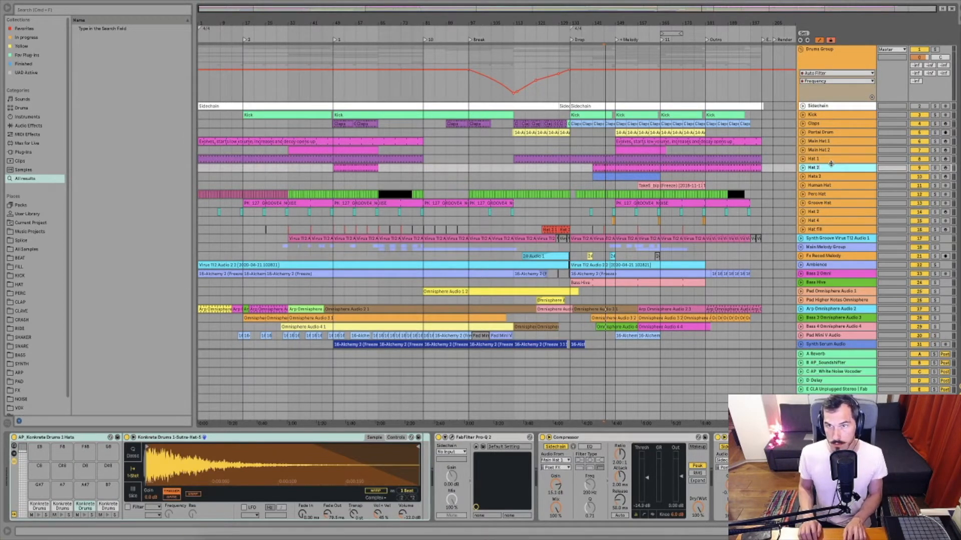
key("shift+Left")
key("shift+Left")
key("shift+Left")
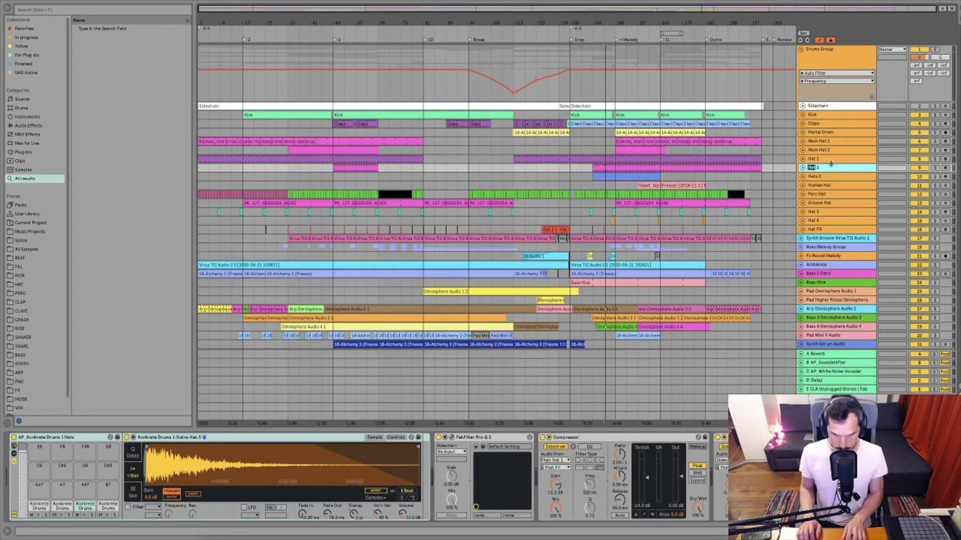
- Rename the Hats 2 track above Human Hat as Hat 3
key("Tab")
type("Hat")
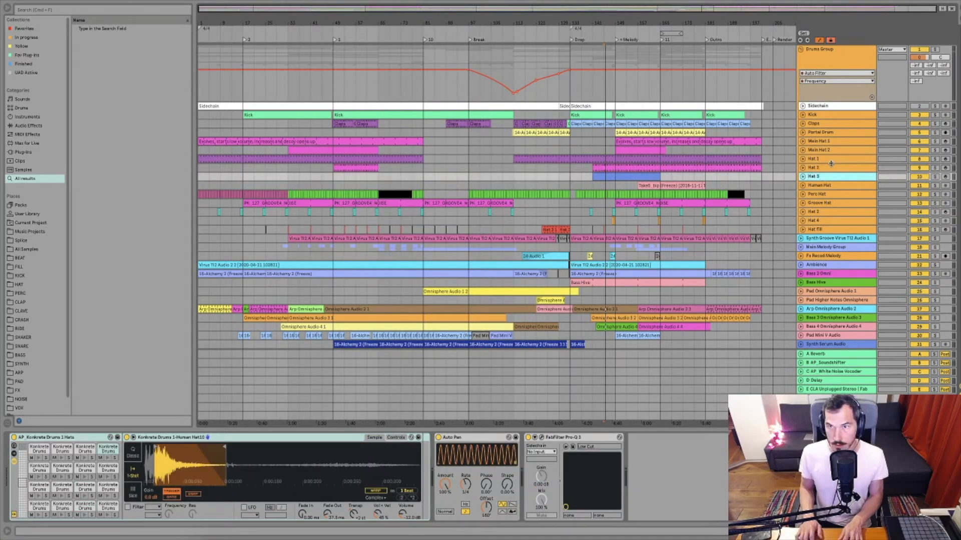
type(" 3")
key("Tab")
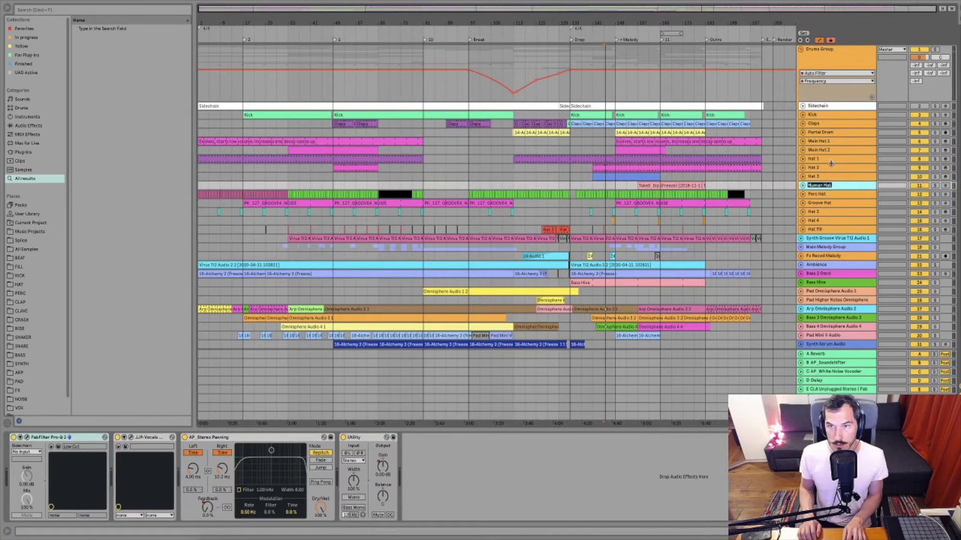
- Keep the names of Human Hat, Perc Hat and Groove Hat, and rename the Hat 2 track below them as Incidental Hat
key("Tab")
key("Tab")
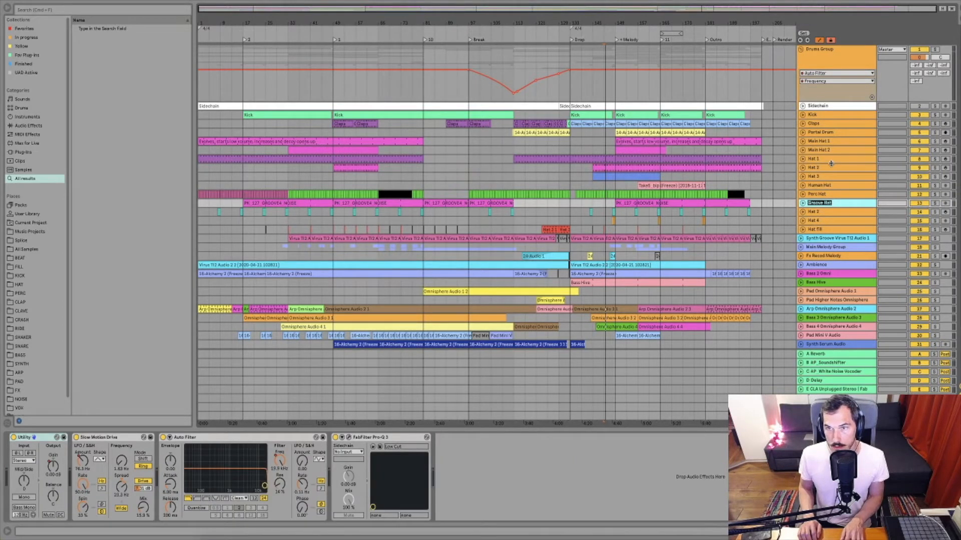
key("Tab")
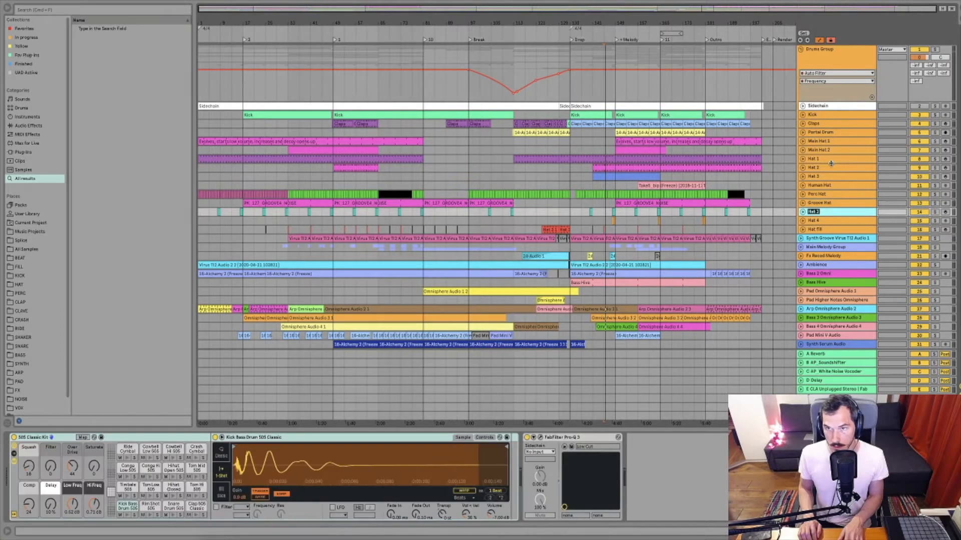
type("H")
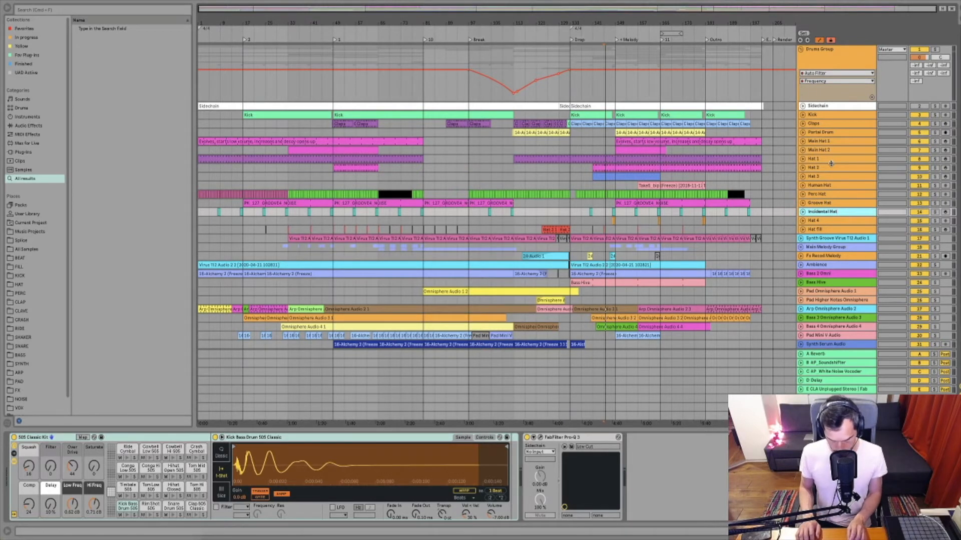
- Rename the Hat 4 track as Incidental Hat 2 by reusing the Incidental Hat name, and select the Drums Group track
key("super+r")
key("super+c")
key("Tab")
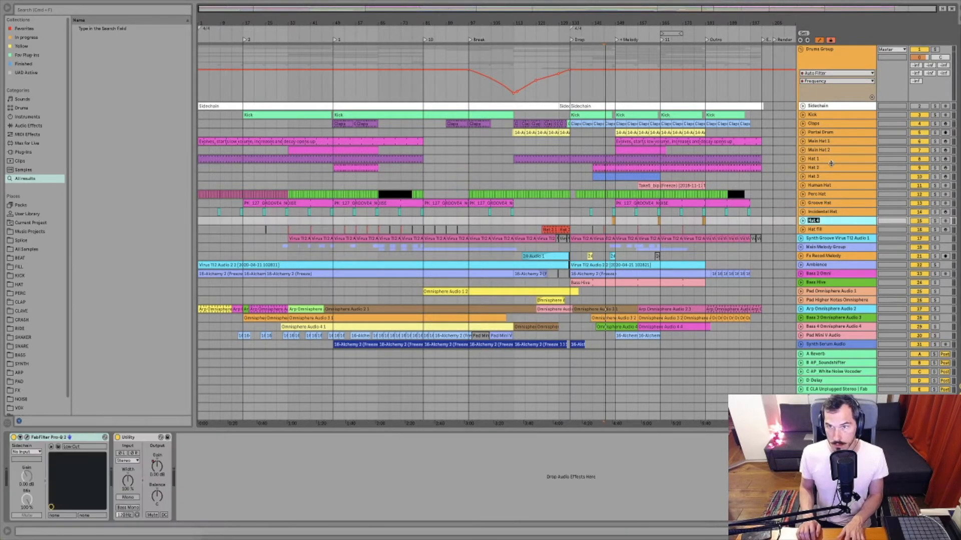
key("super+v")
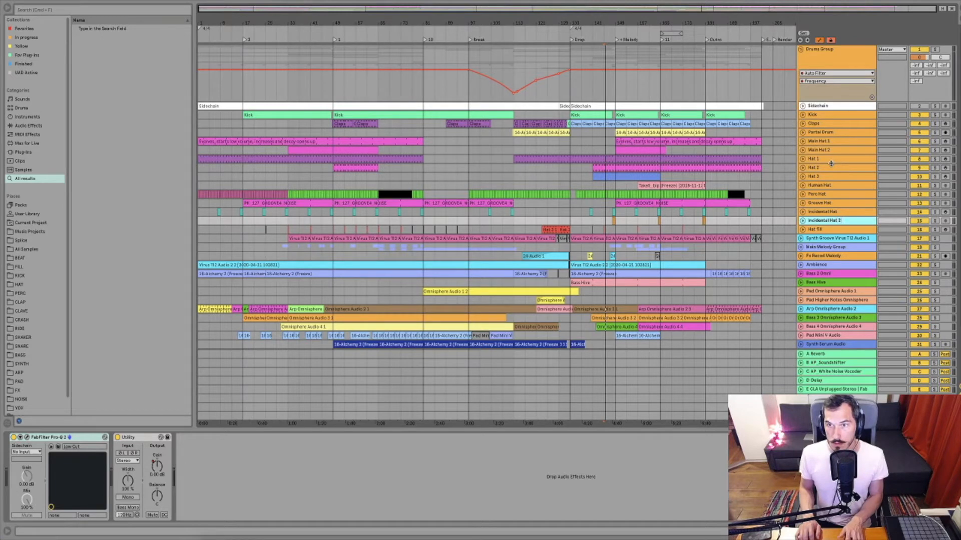
key("Tab")
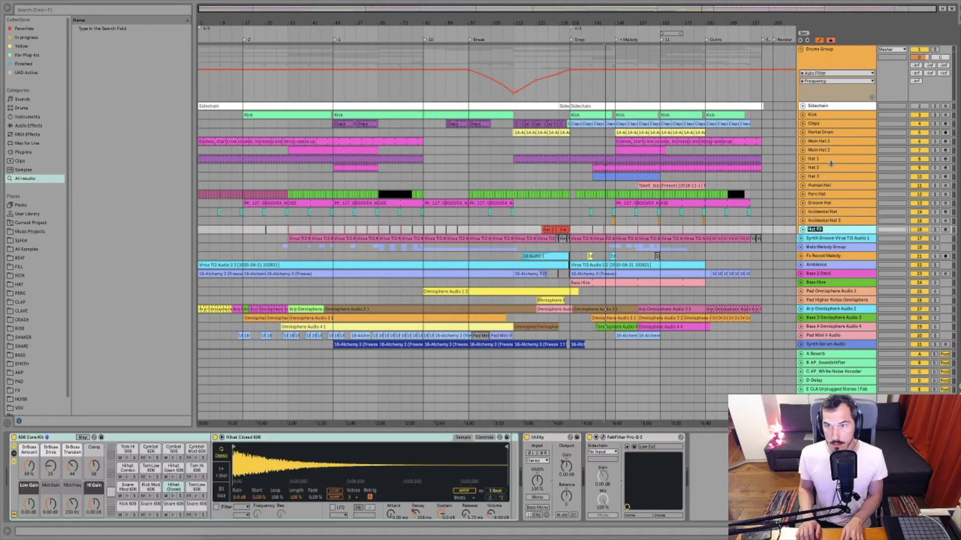
key("Escape")
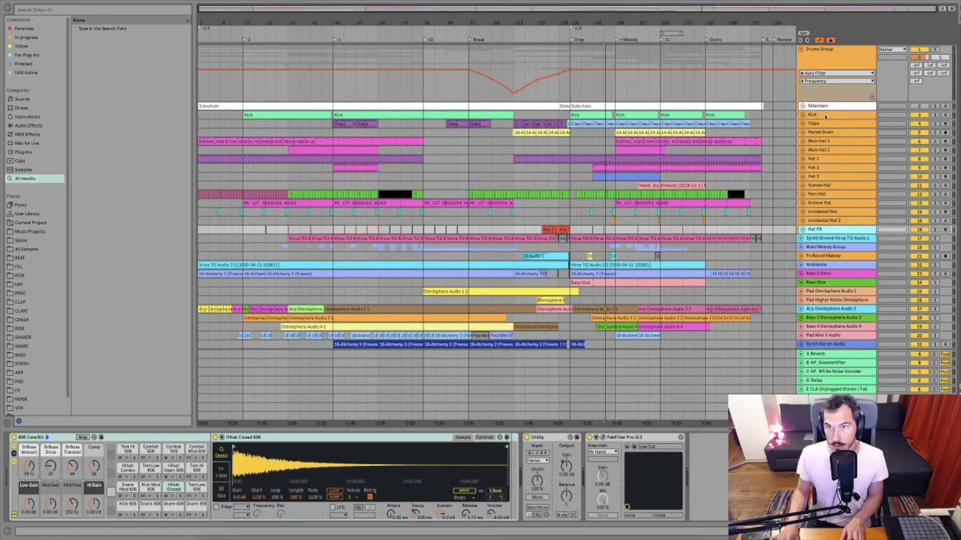
left_click(816, 93)
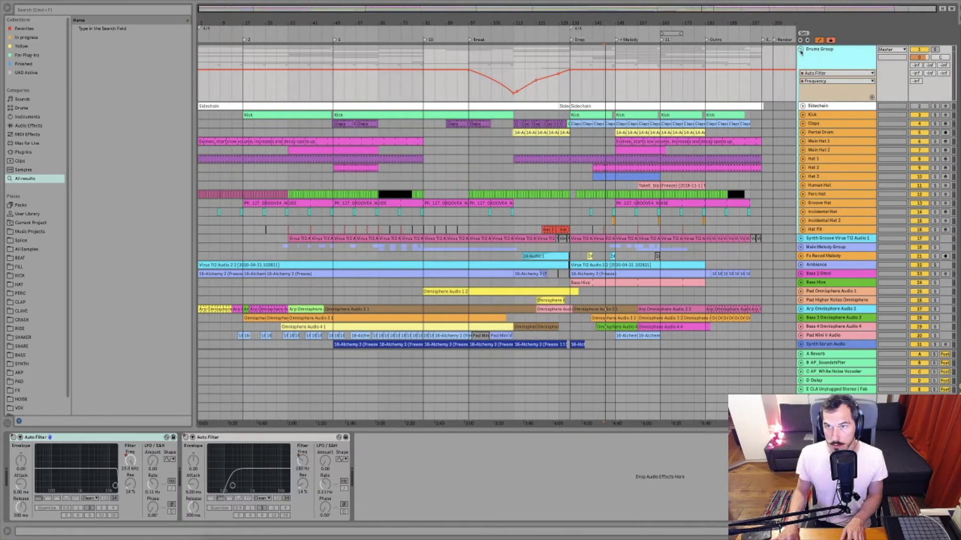
- Fold the Drums Group so its member tracks are collapsed, and look at the synth and melody tracks below it
left_click(801, 50)
left_click(815, 75)
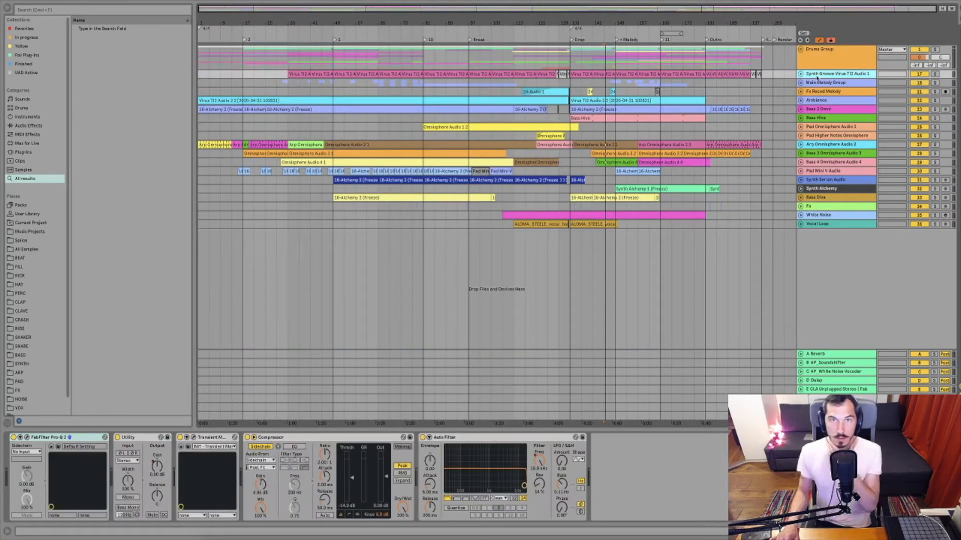
left_click(826, 83)
- Group the five bass tracks: Bass 2 Omni, Bass Hive, Bass 3 Omnisphere, Bass 4 Omnisphere and Bass Diva
left_click(839, 110)
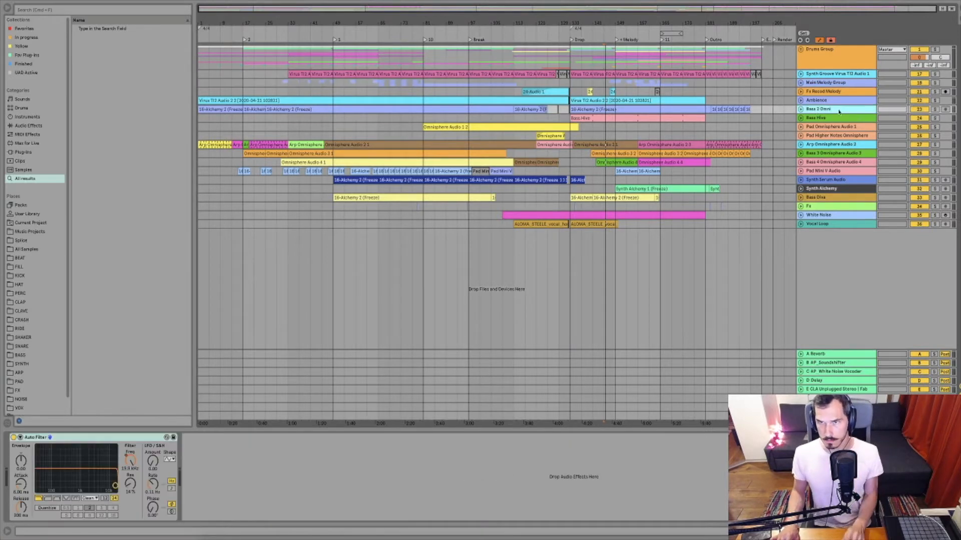
left_click(817, 118)
left_click(817, 110)
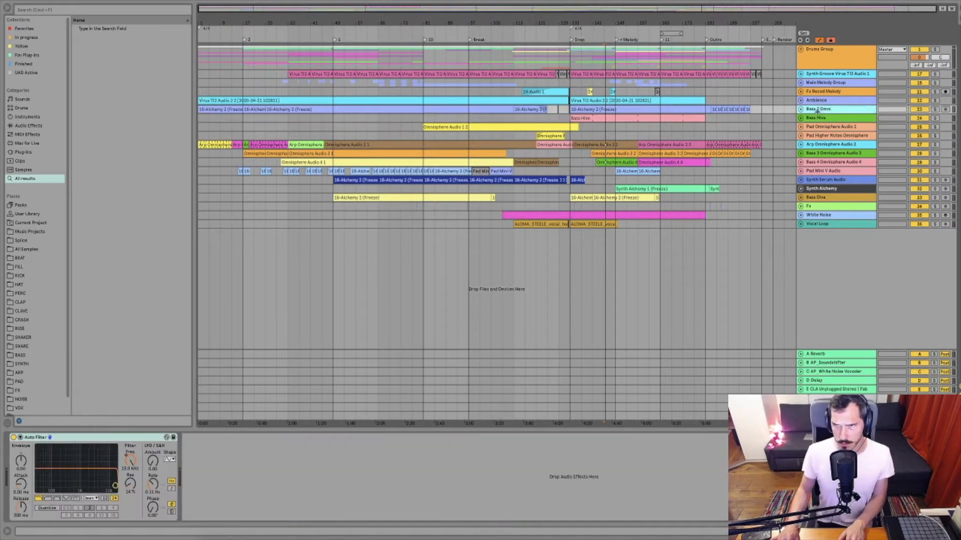
left_click(814, 120)
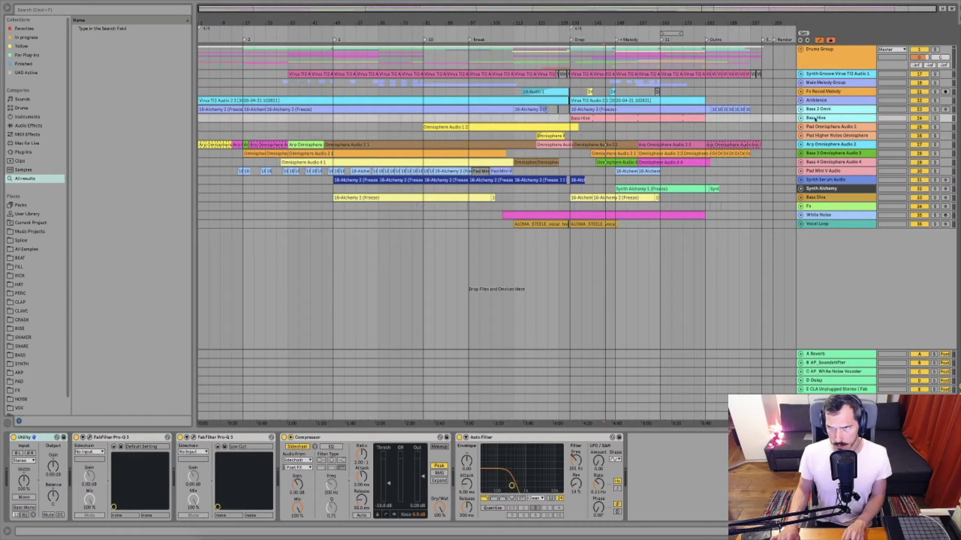
left_click(816, 162)
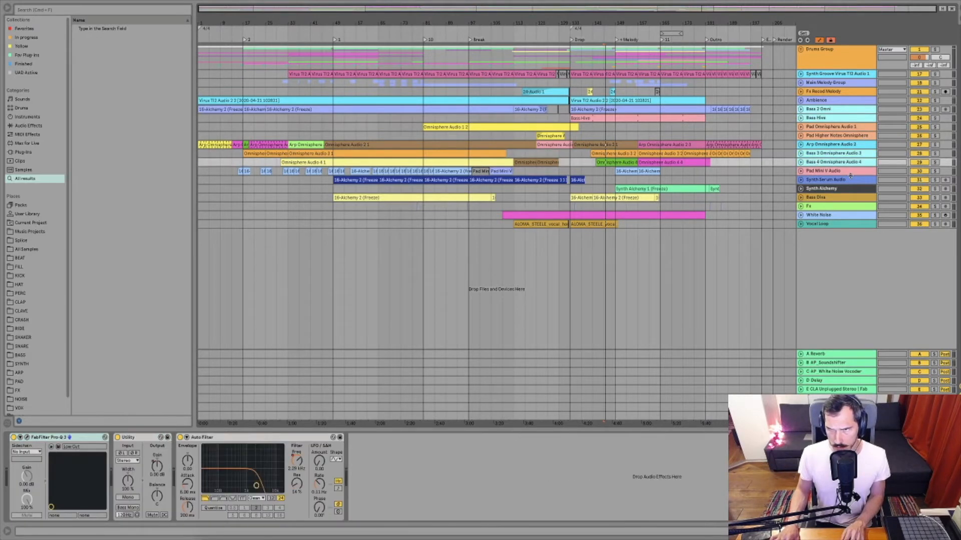
left_click(815, 198)
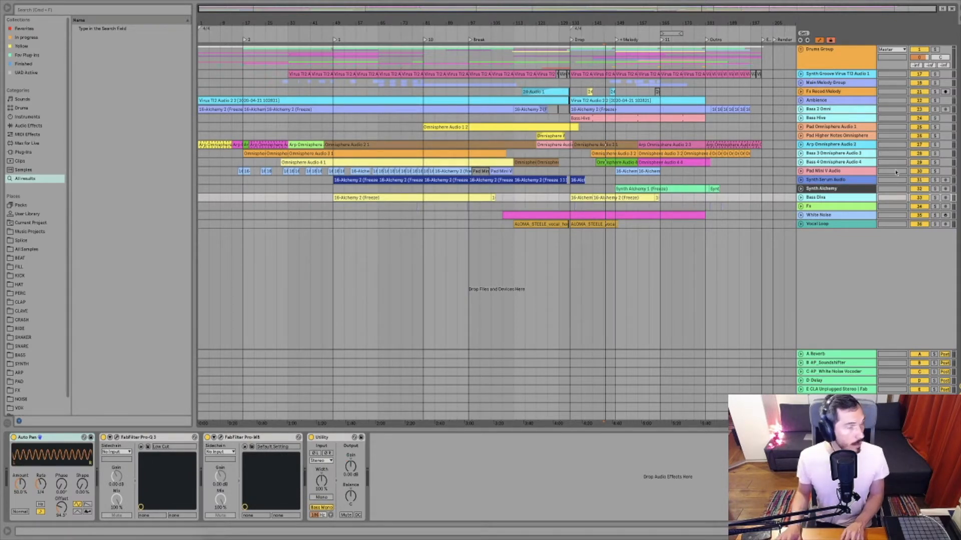
key("super+g")
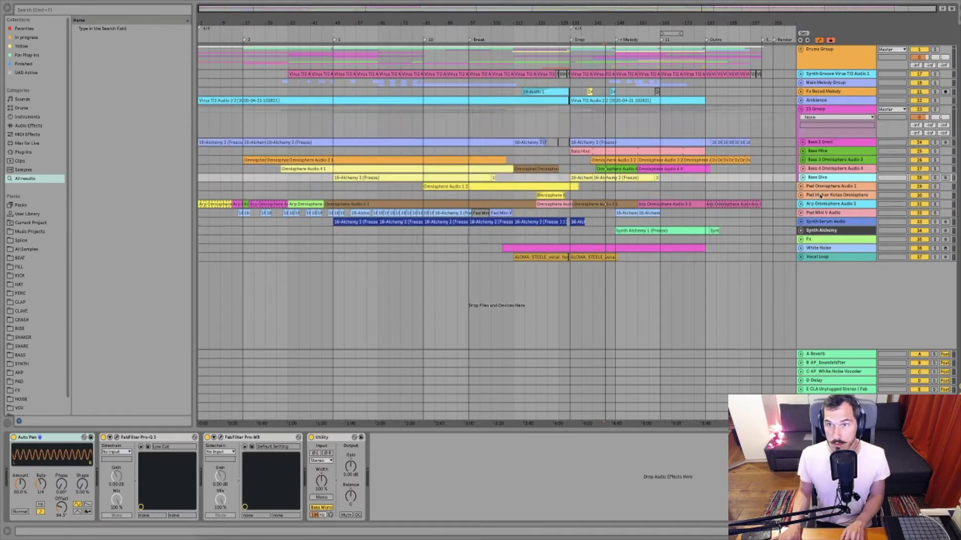
- Rename the new group of bass tracks as Bass Group and fold it
left_click(817, 110)
key("super+r")
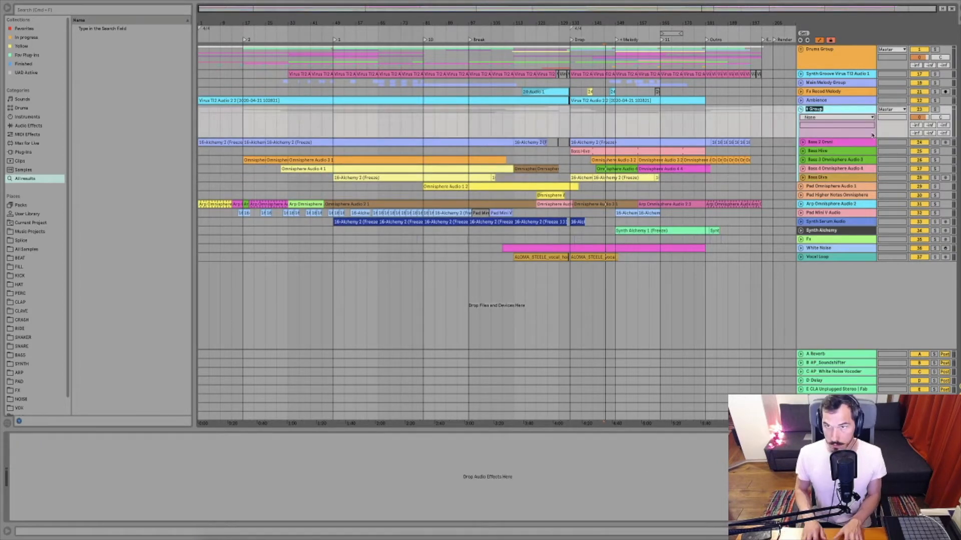
type("Bass")
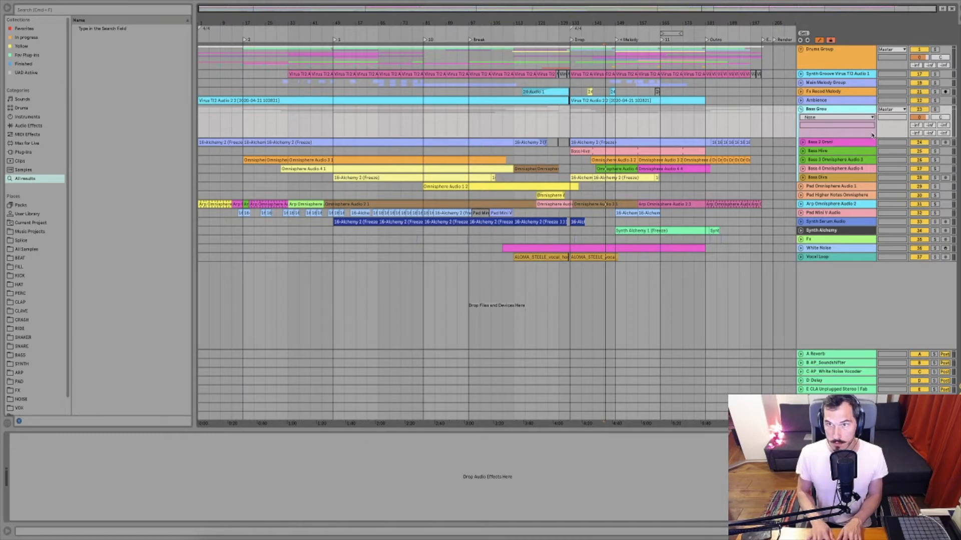
left_click(801, 110)
left_click(824, 119)
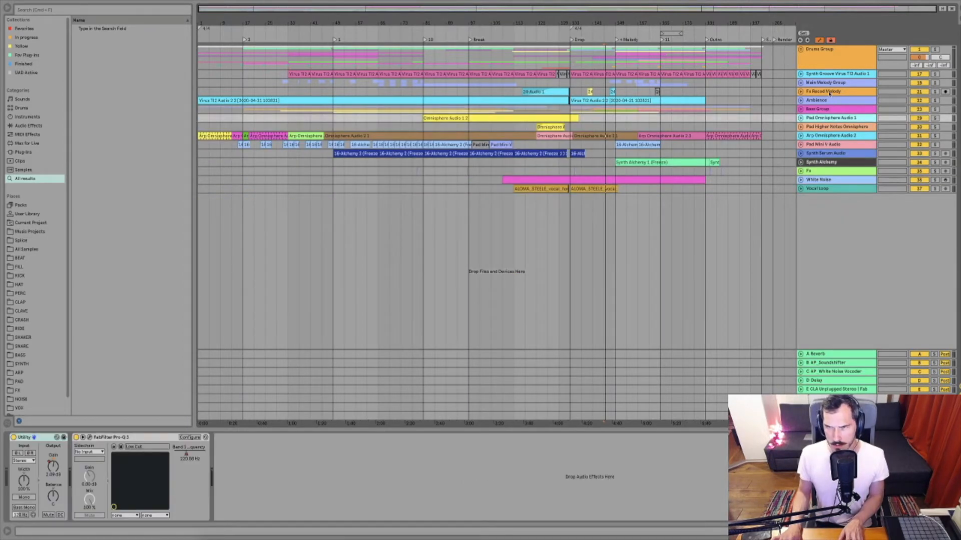
- Set the Bass Group's track color to red
left_click(817, 102)
left_click(825, 110)
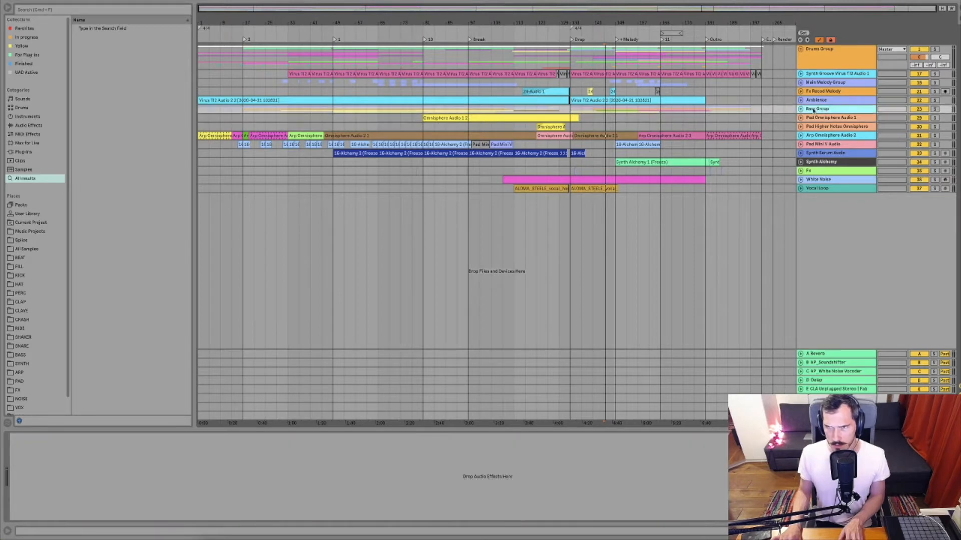
right_click(814, 111)
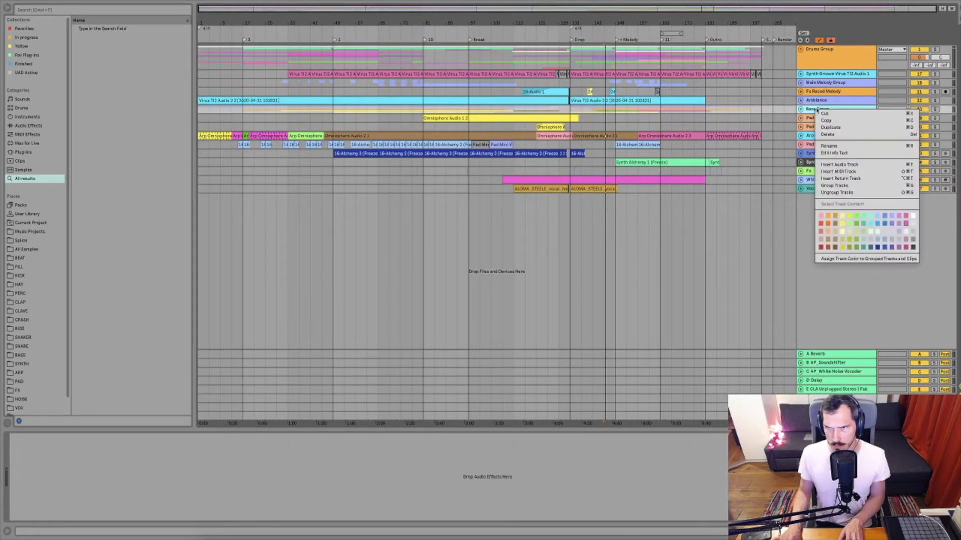
left_click(821, 225)
key("super+z")
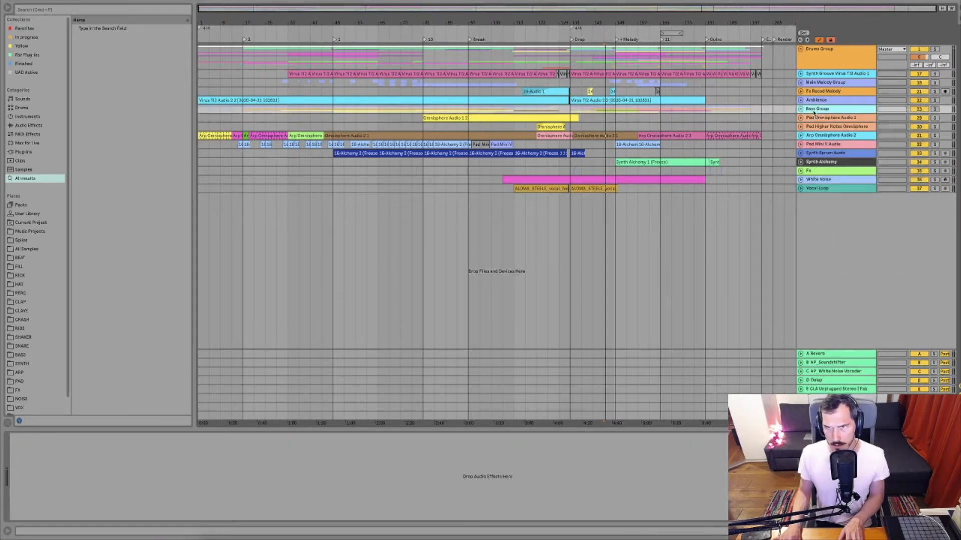
- Move the Bass Group directly below the Drums Group, above the Synth Groove track
left_click_drag(814, 113, 820, 76)
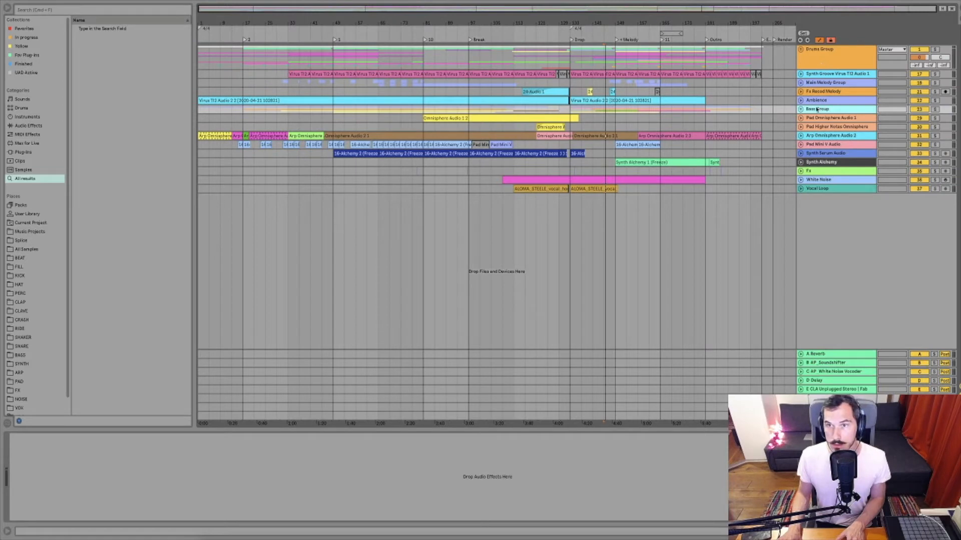
left_click_drag(816, 110, 814, 74)
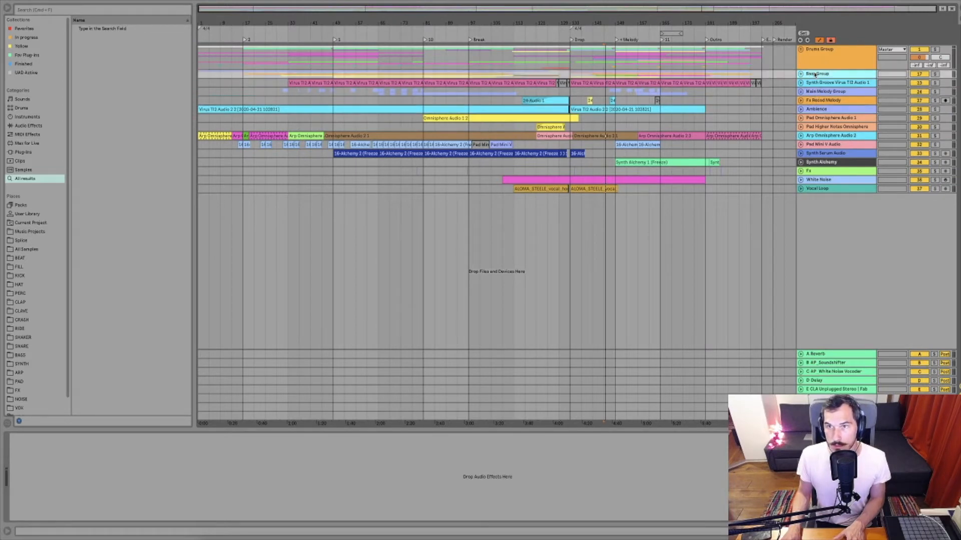
left_click(815, 82)
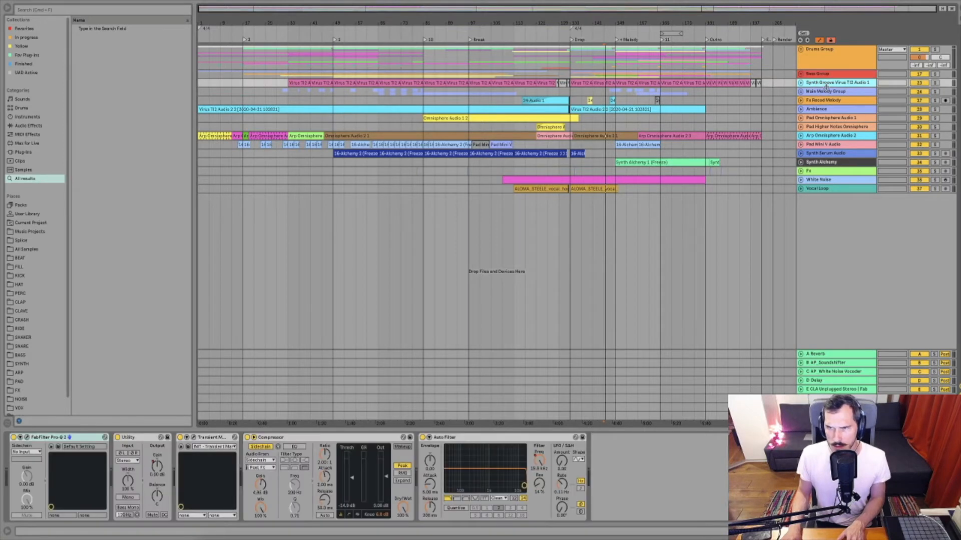
- Group the Ambience, Pad Omnisphere Audio 1 and Pad Higher Notes tracks, leaving Pad Mini V Audio out
left_click(824, 118)
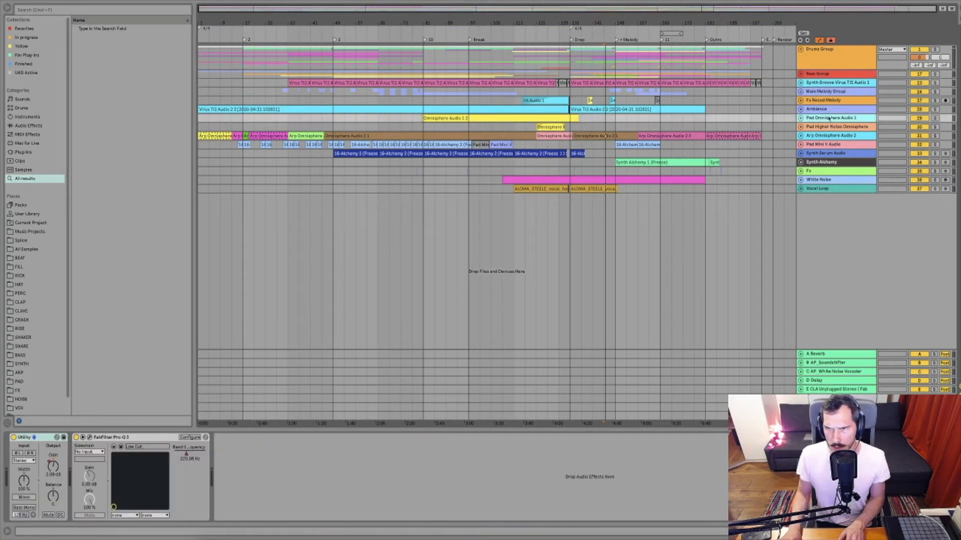
left_click(813, 110)
left_click(864, 145)
right_click(817, 127)
left_click(860, 153)
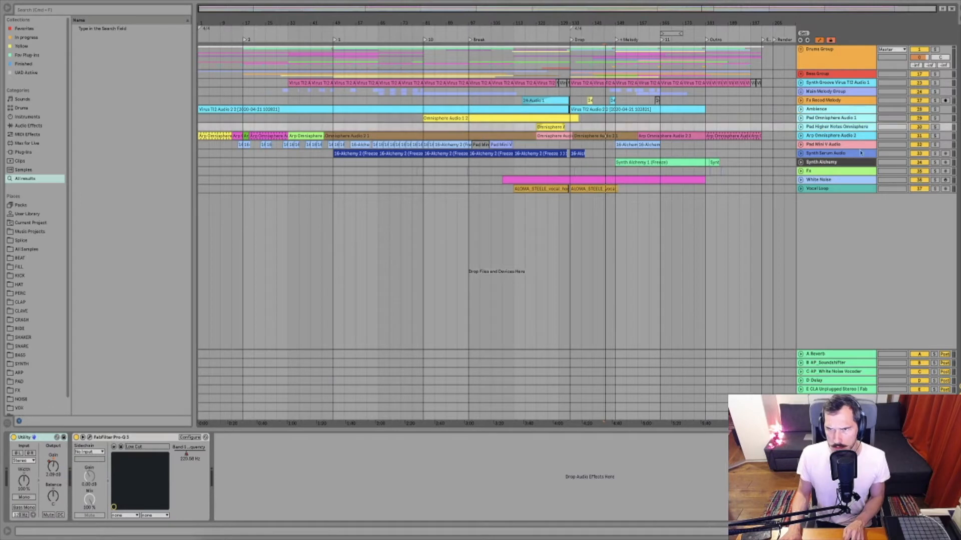
left_click(824, 145)
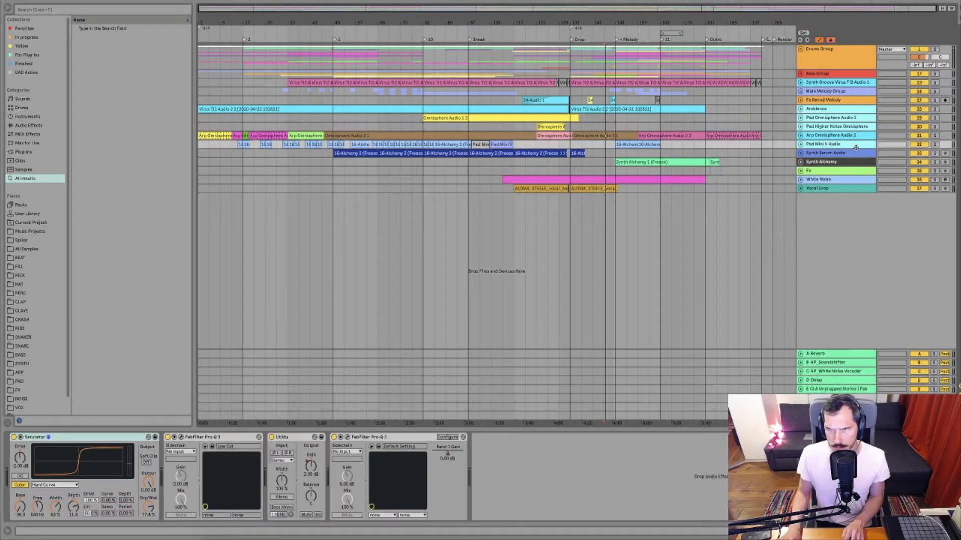
key("super+z")
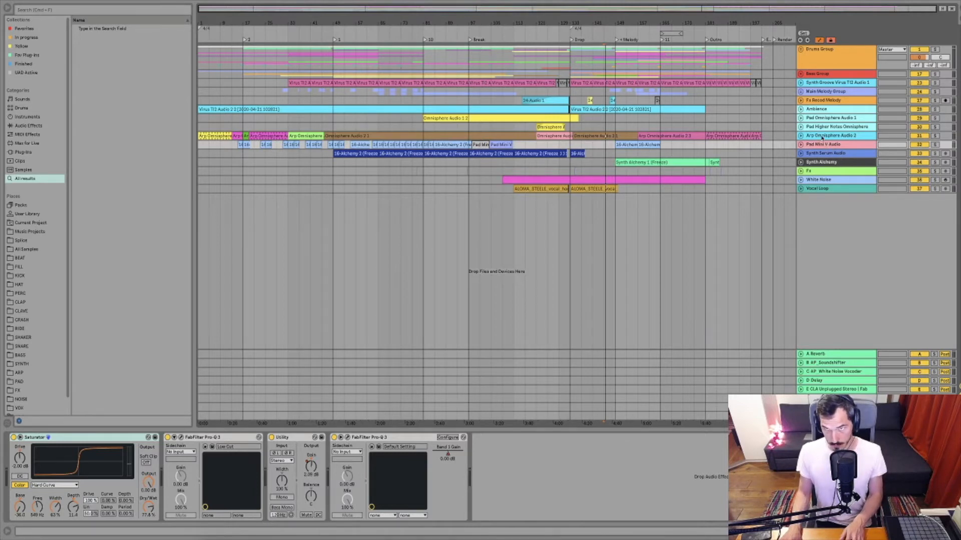
key("super+g")
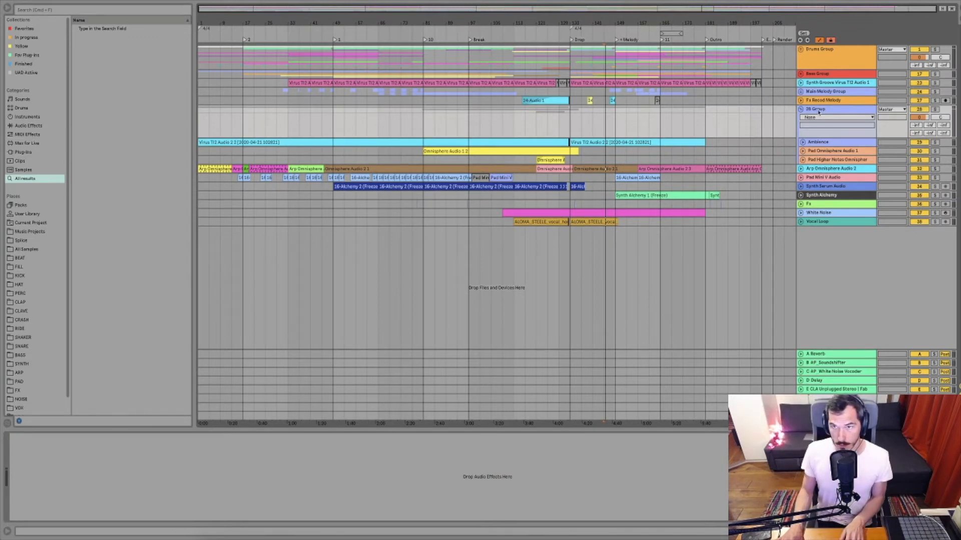
- Rename the new group of pad tracks as Pads Group and fold it
left_click(820, 111)
key("super+r")
type("Pad")
key("Return")
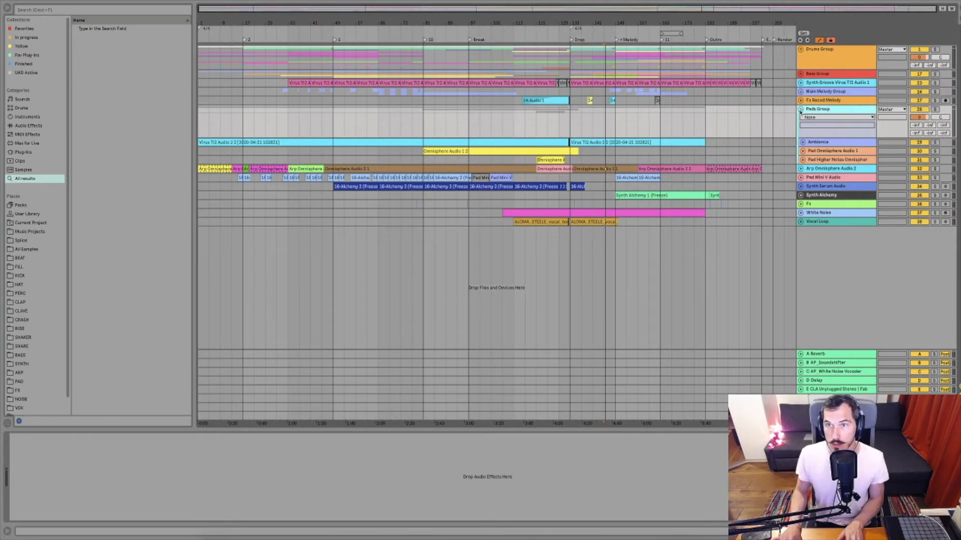
left_click(800, 110)
- Group the Fx track, the Fx melody track below the Main Melody Group, and the White Noise track
left_click(819, 155)
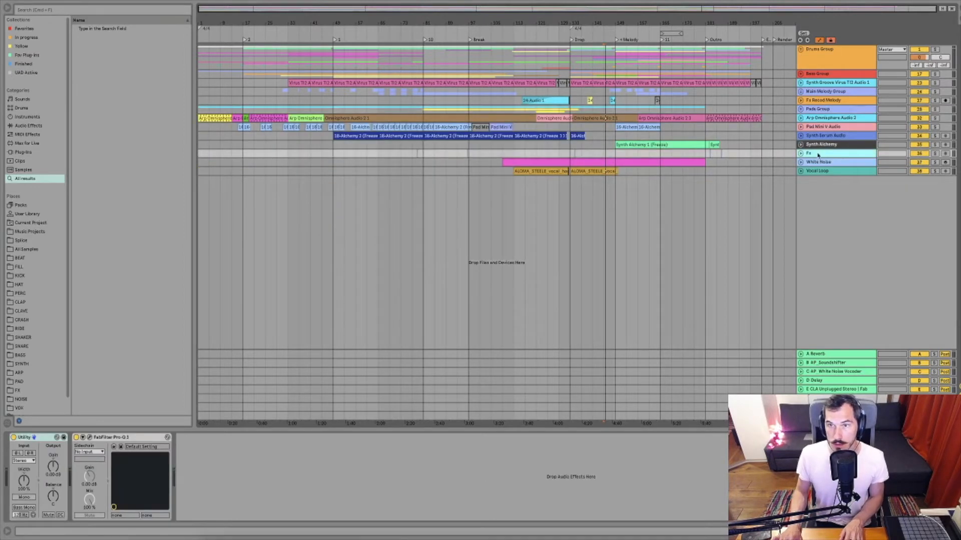
left_click(818, 100)
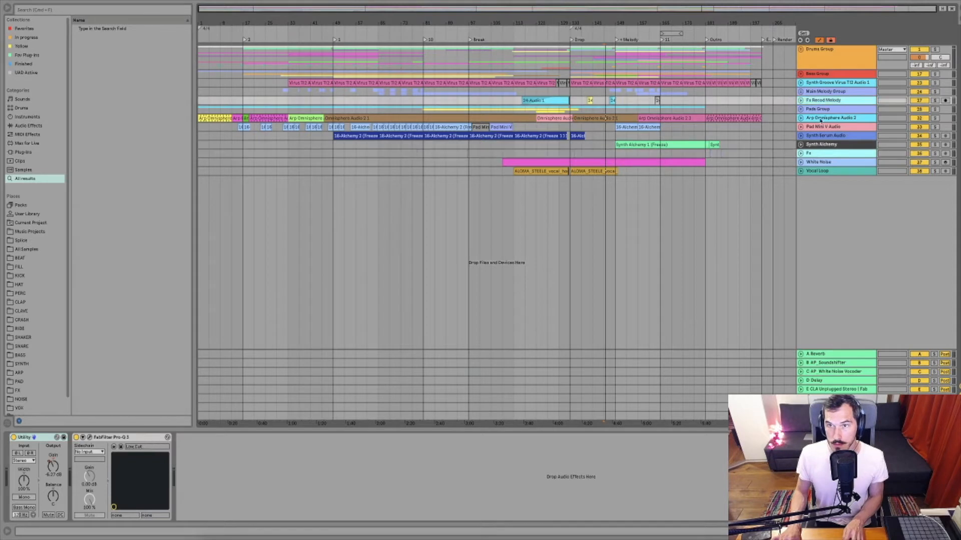
left_click(831, 163)
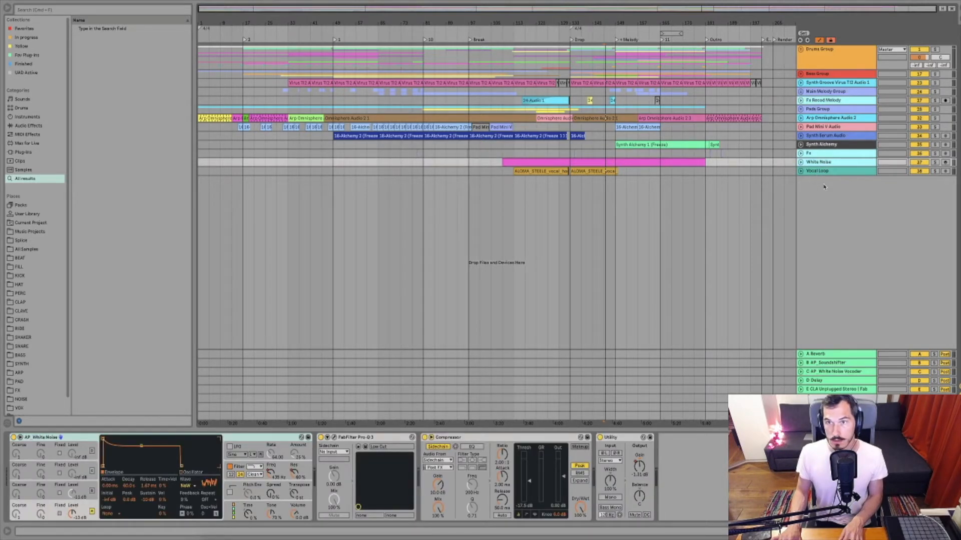
key("super+g")
- Rename the new group of effects tracks as Fx Group and fold it
left_click(821, 103)
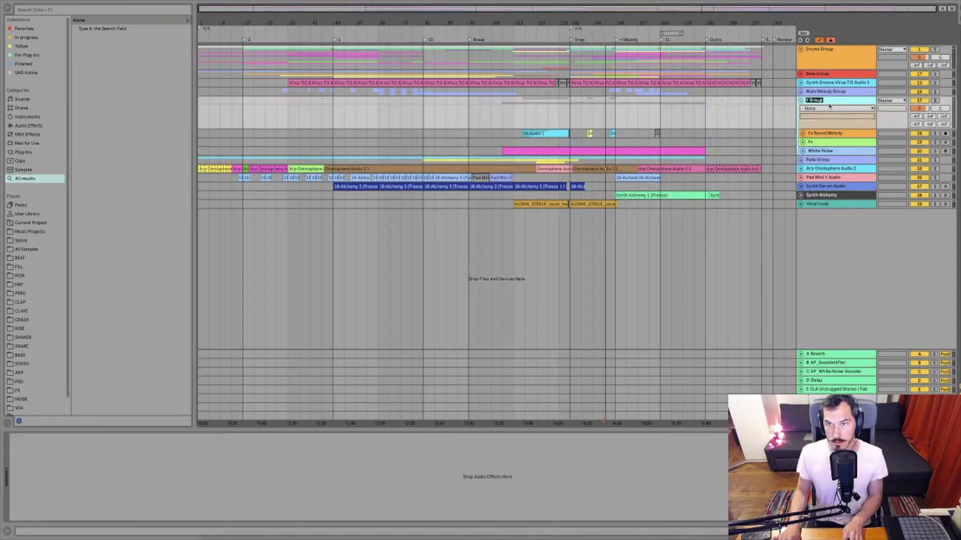
key("super+r")
type("Fx")
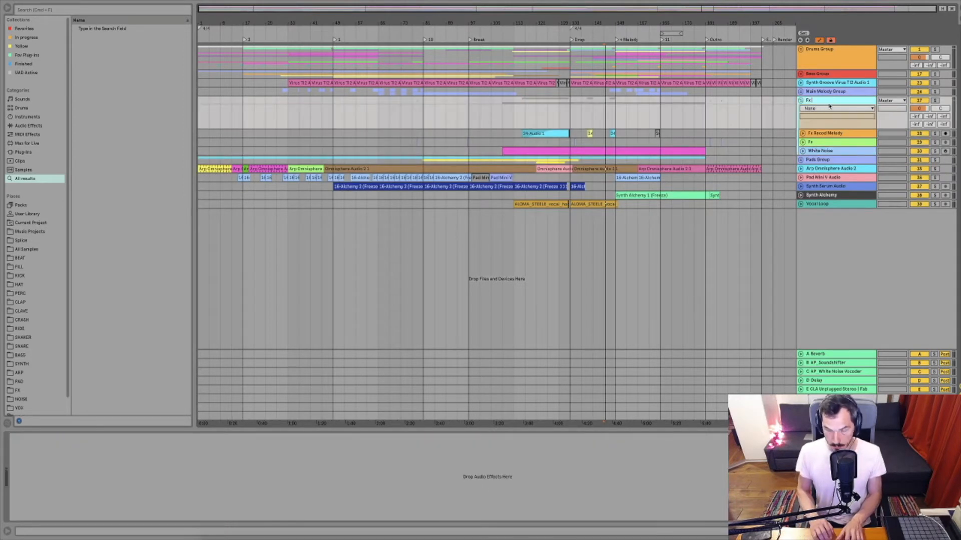
type(" Group")
key("Return")
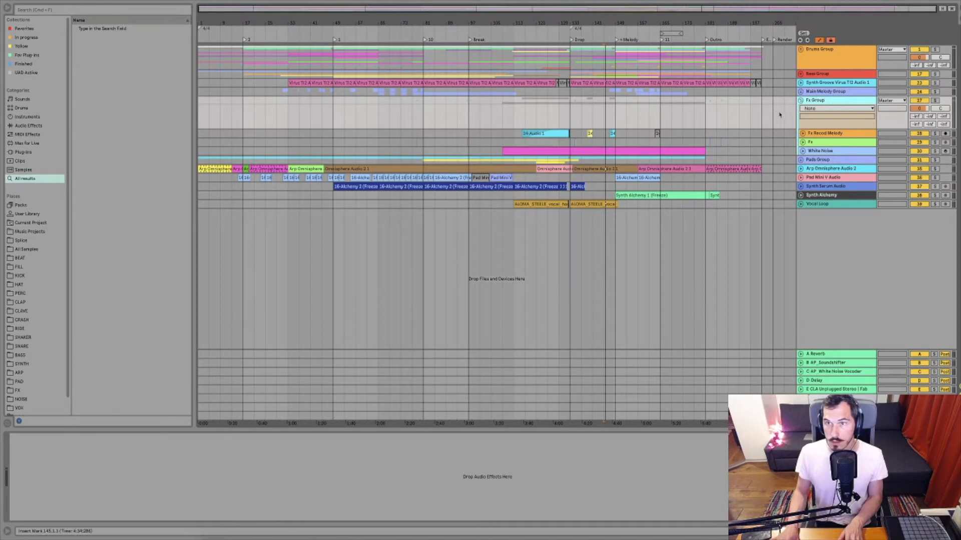
left_click(801, 100)
- Look through the ungrouped Arp Omnisphere, Pad Mini V and Synth Serum tracks, and unfold the Vocal Loop track
left_click(817, 110)
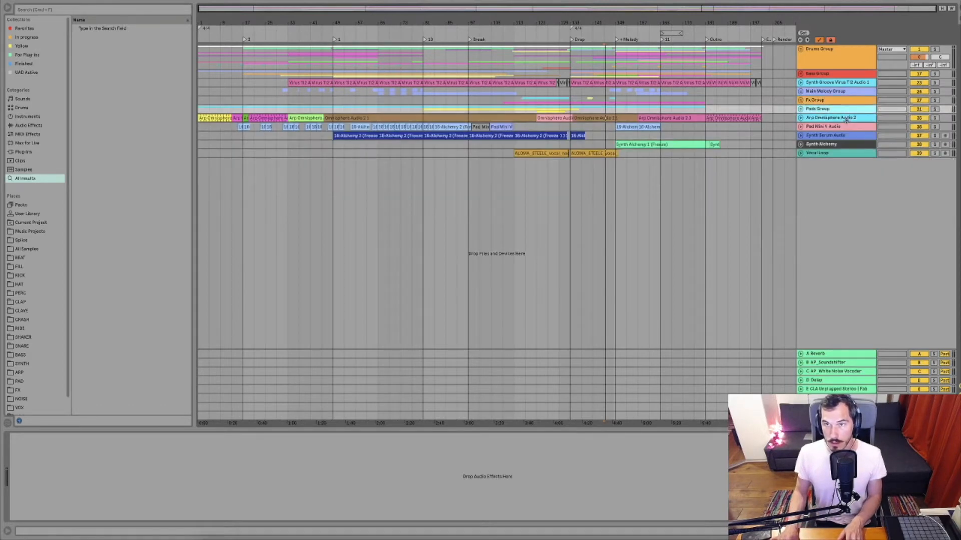
left_click(825, 126)
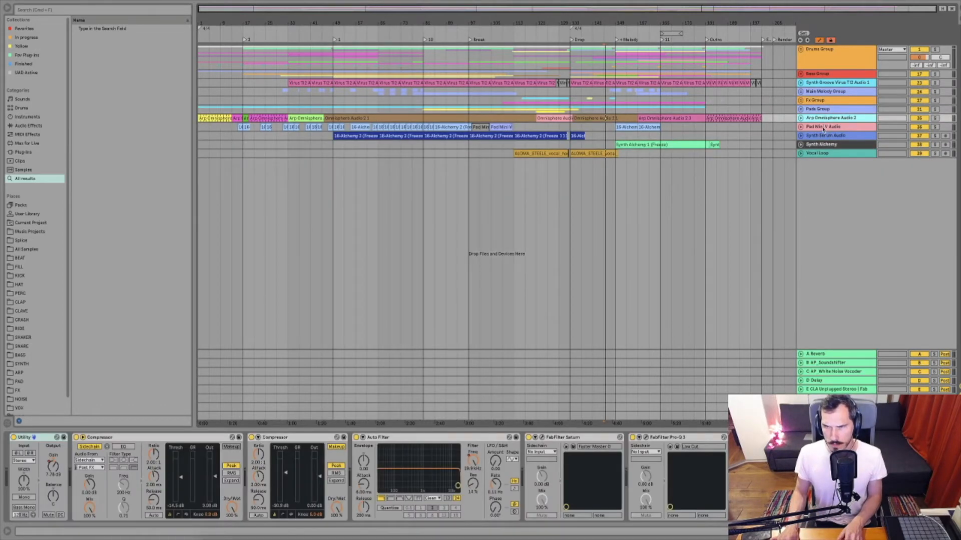
left_click(824, 128)
left_click(824, 119)
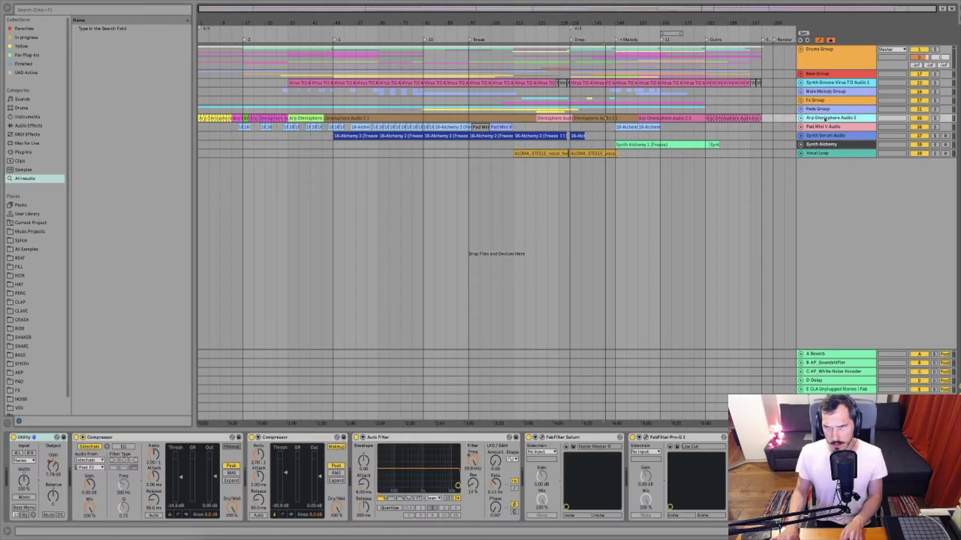
left_click(812, 128)
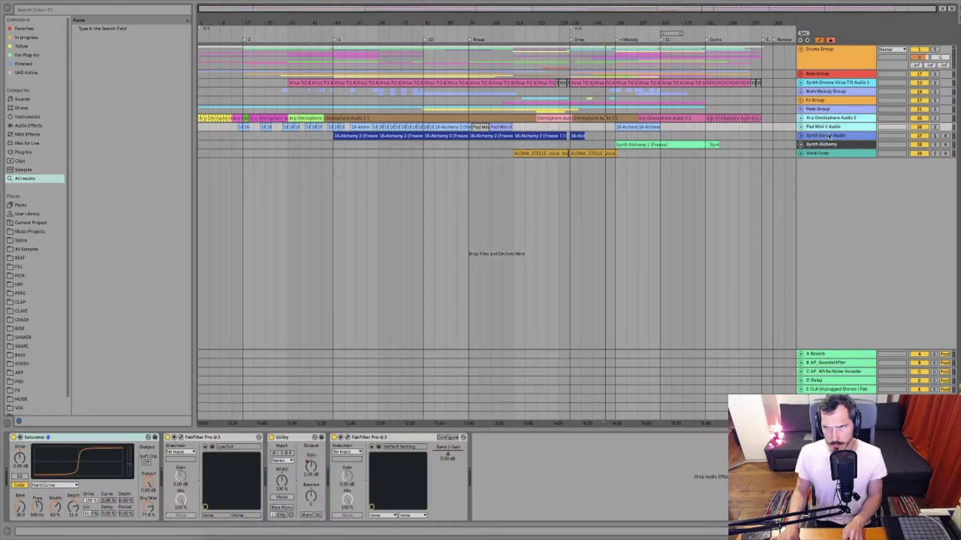
left_click(828, 136)
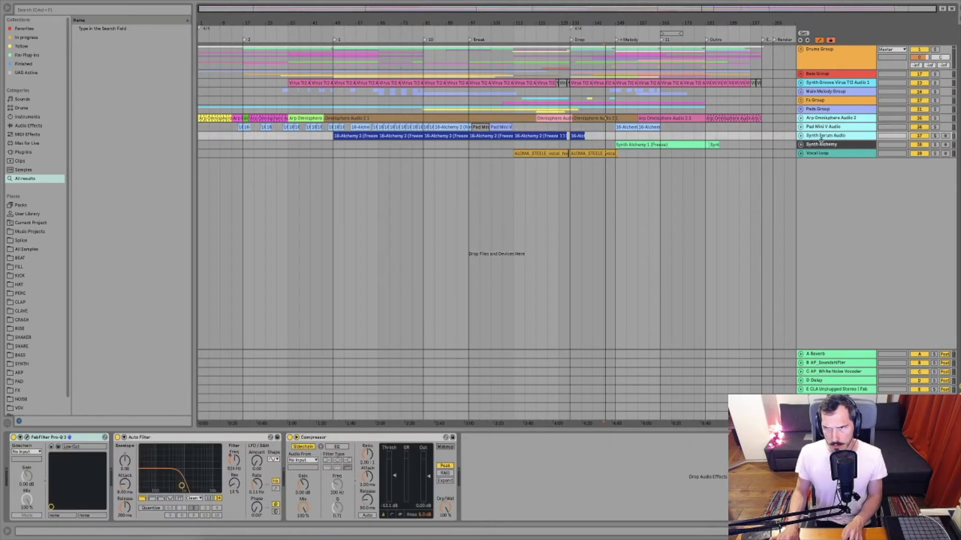
left_click(819, 154)
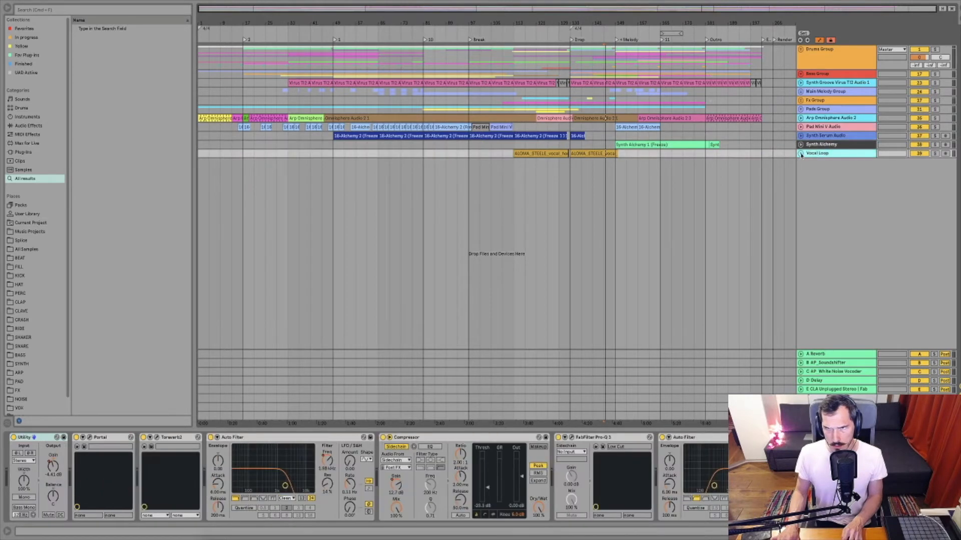
left_click(801, 155)
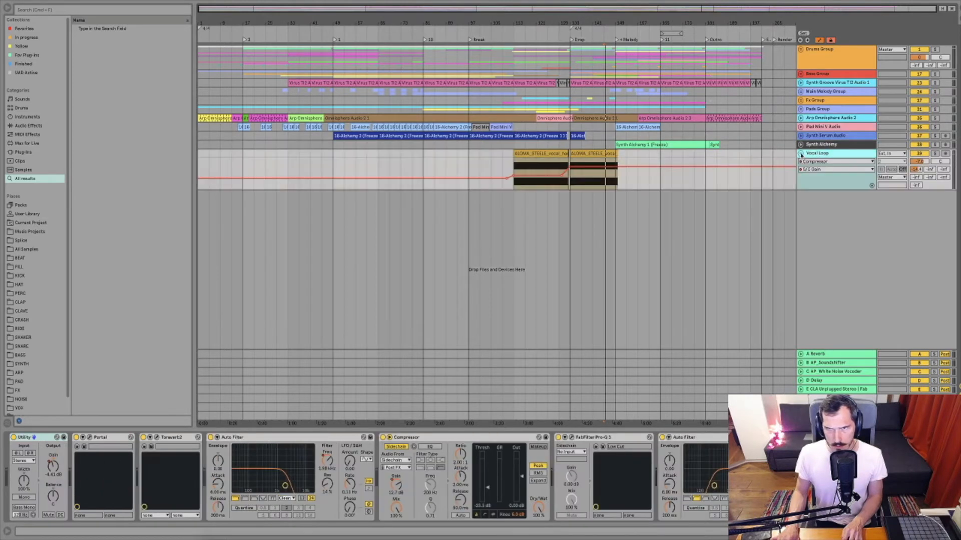
- Move the Vocal Loop track into the Pads Group below the pad tracks and fold the group
left_click(819, 110)
left_click(800, 110)
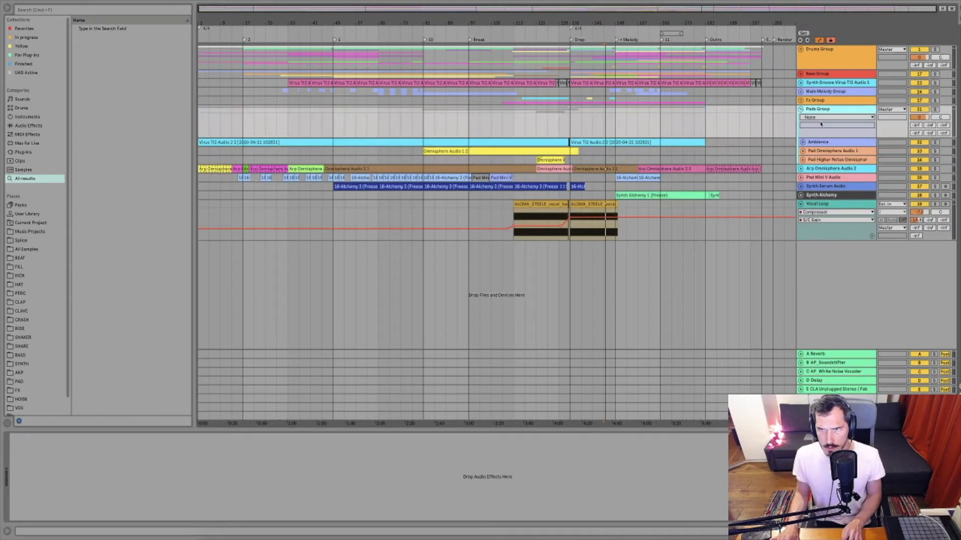
left_click(833, 204)
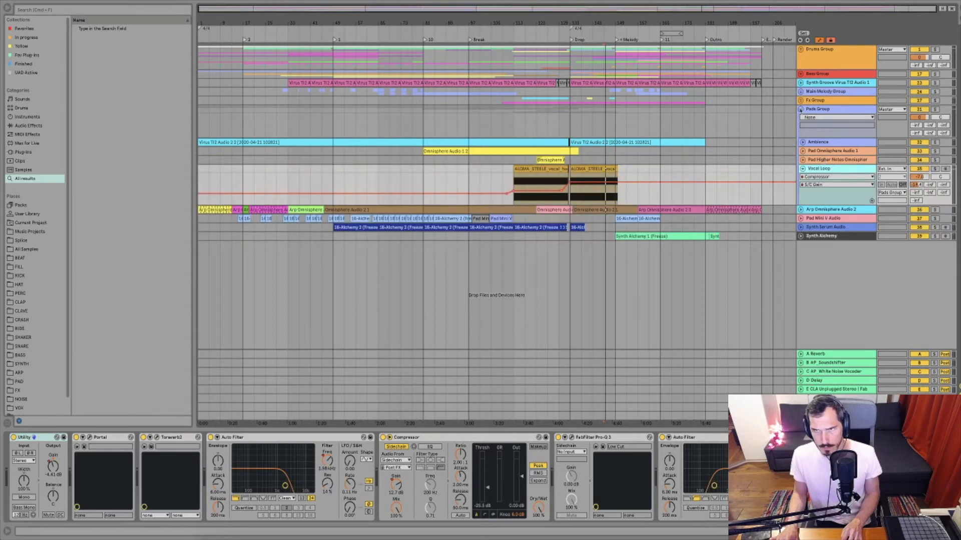
left_click(801, 109)
- Rename the Pad Mini V Audio track as Synth Mini V
left_click(816, 119)
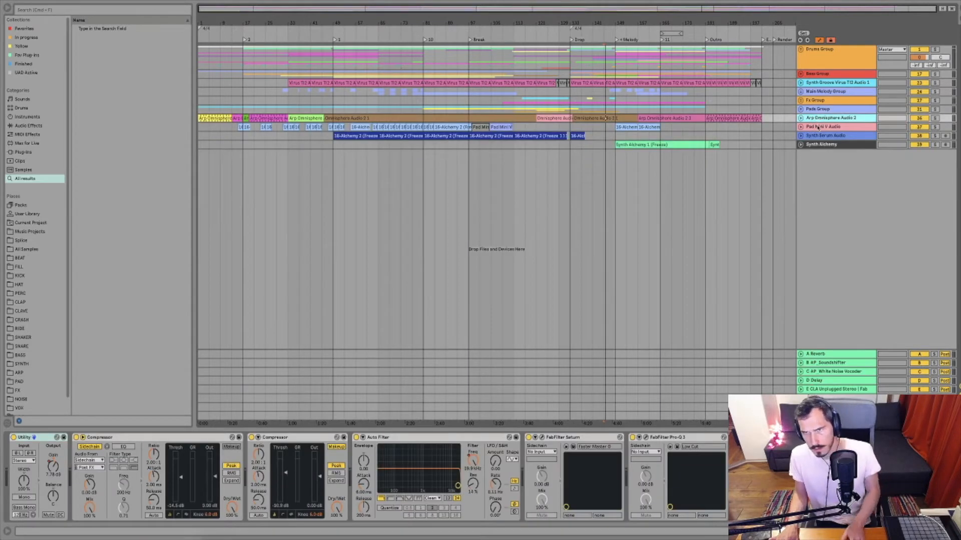
left_click(823, 127)
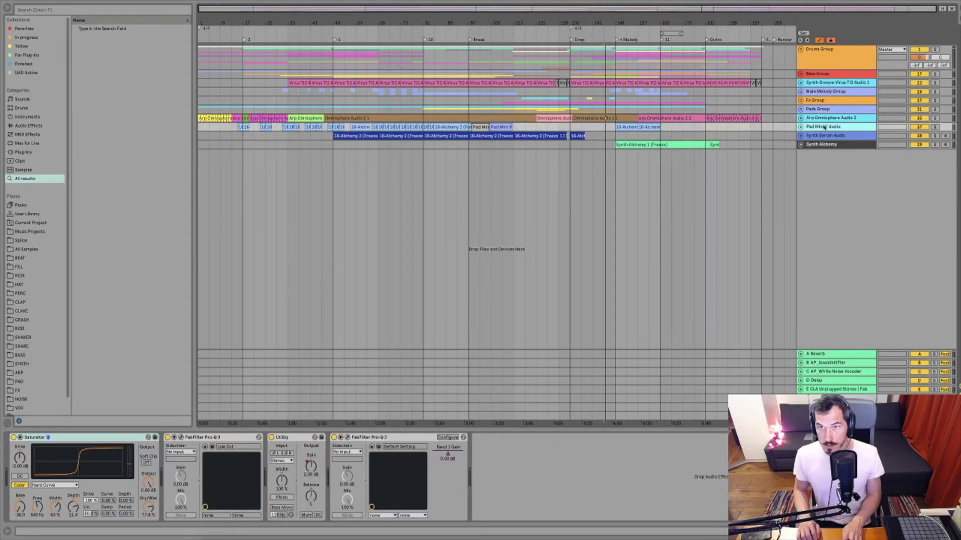
key("super+r")
key("Left")
key("Right")
key("Right")
key("Right")
key("BackSpace")
key("BackSpace")
key("BackSpace")
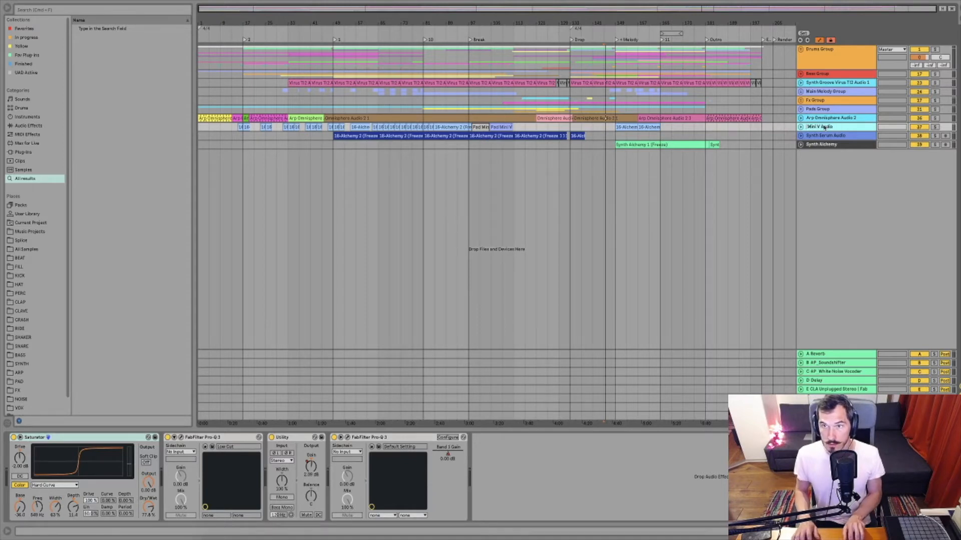
type("SE")
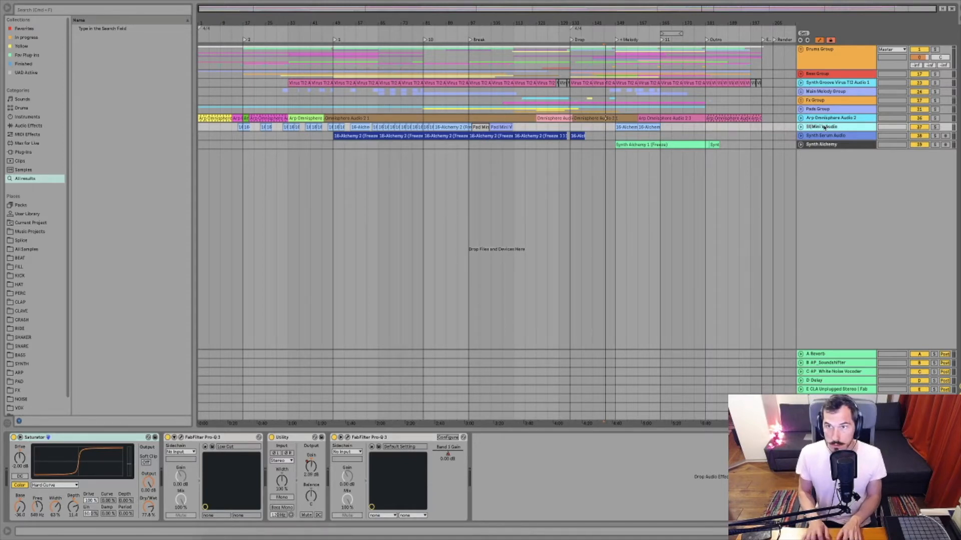
type("nth")
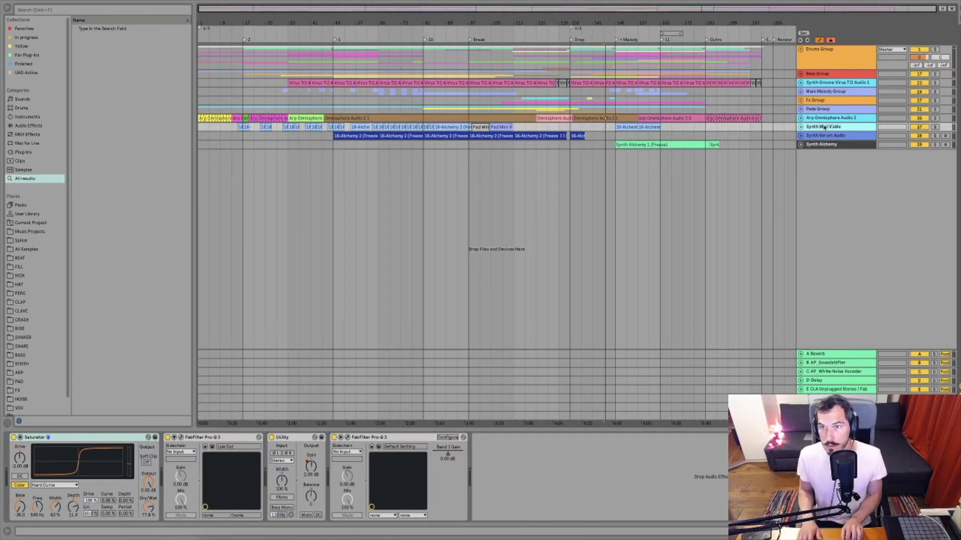
key("BackSpace")
key("BackSpace")
key("BackSpace")
key("BackSpace")
key("BackSpace")
key("BackSpace")
- Group the Arp Omnisphere Audio 2, Synth Mini V, Synth Serum Audio and Synth Alchemy tracks
left_click(825, 136)
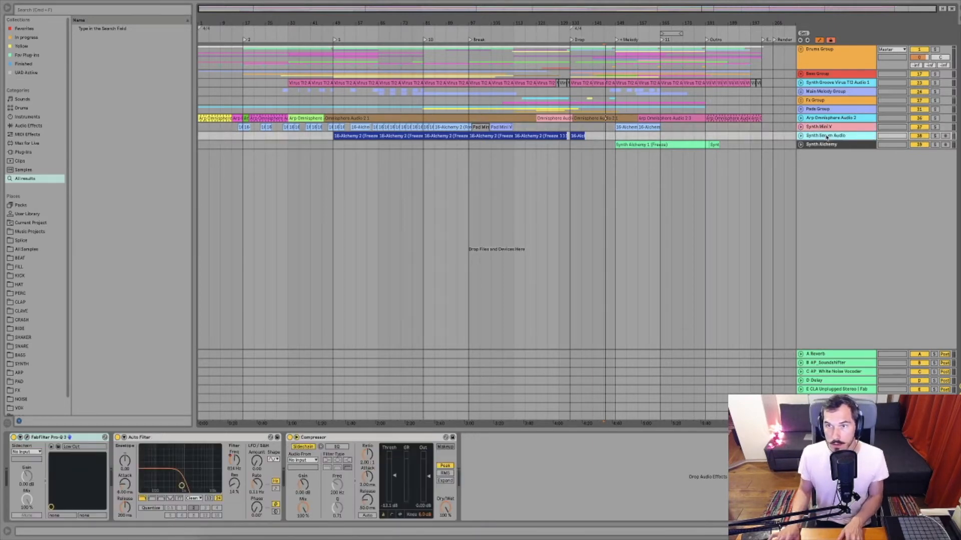
left_click(819, 146)
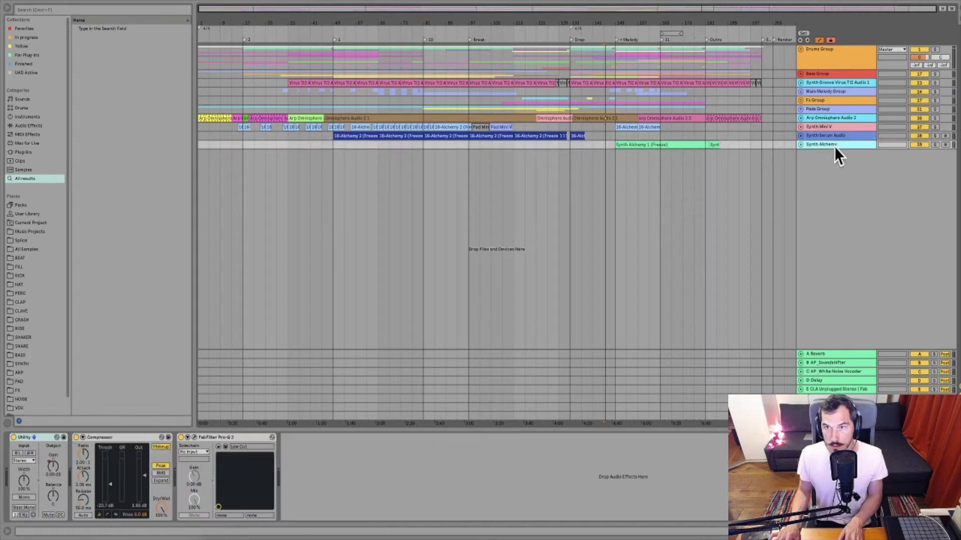
left_click(816, 137)
left_click(814, 128)
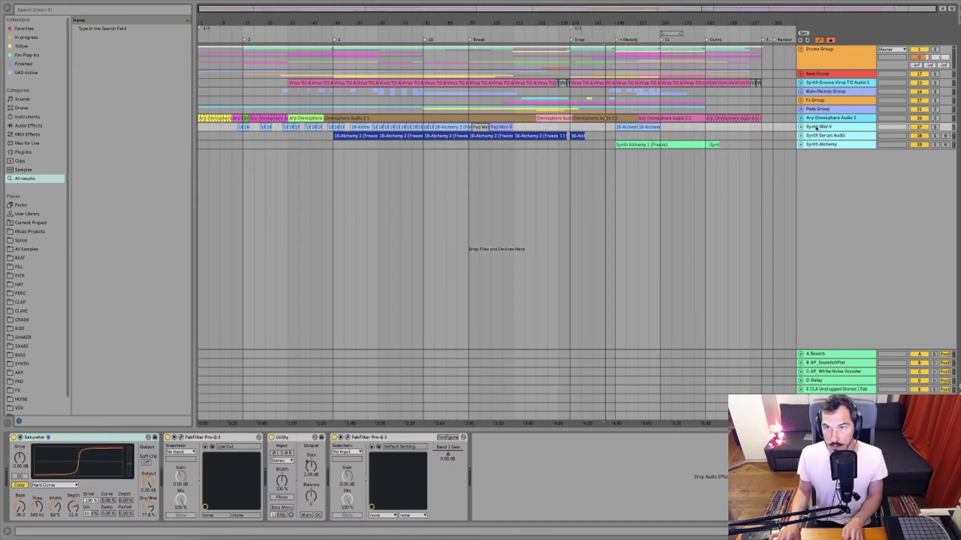
left_click(818, 119)
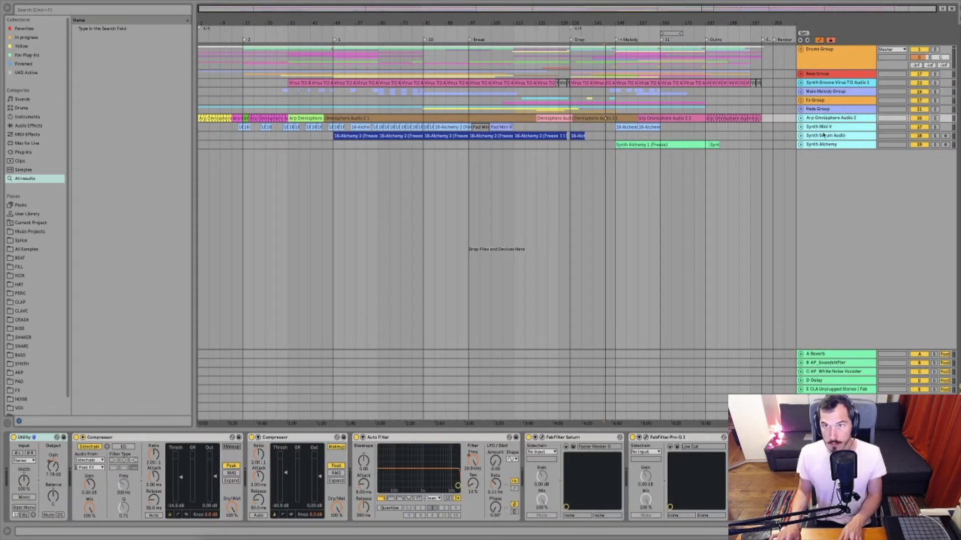
key("super+g")
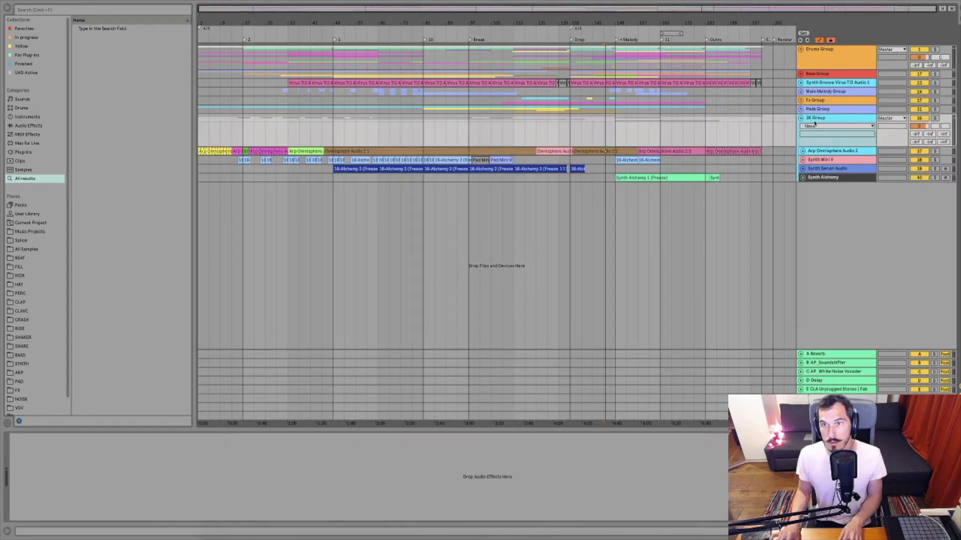
- Rename the new group of arp and synth tracks as Arp & Synth Group
key("super+r")
type("Arp")
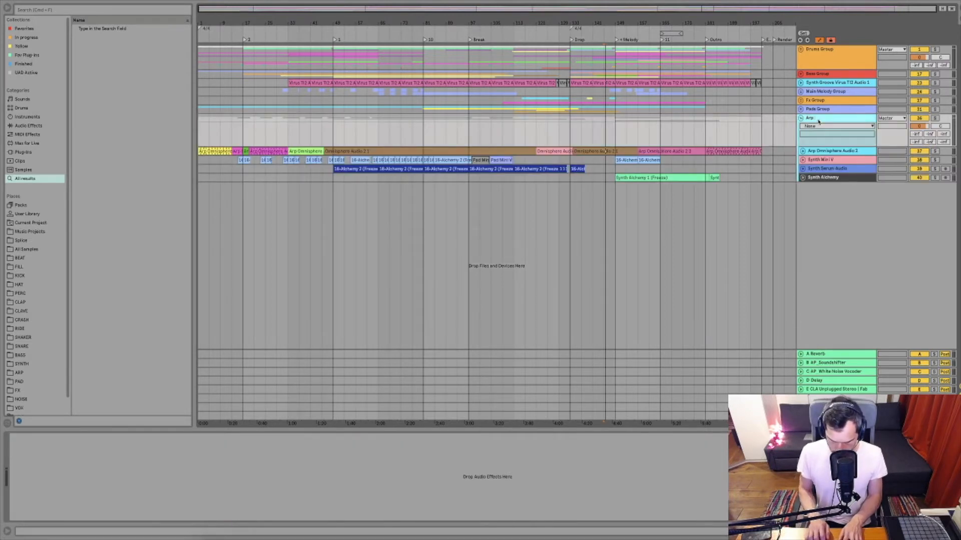
type(" & B")
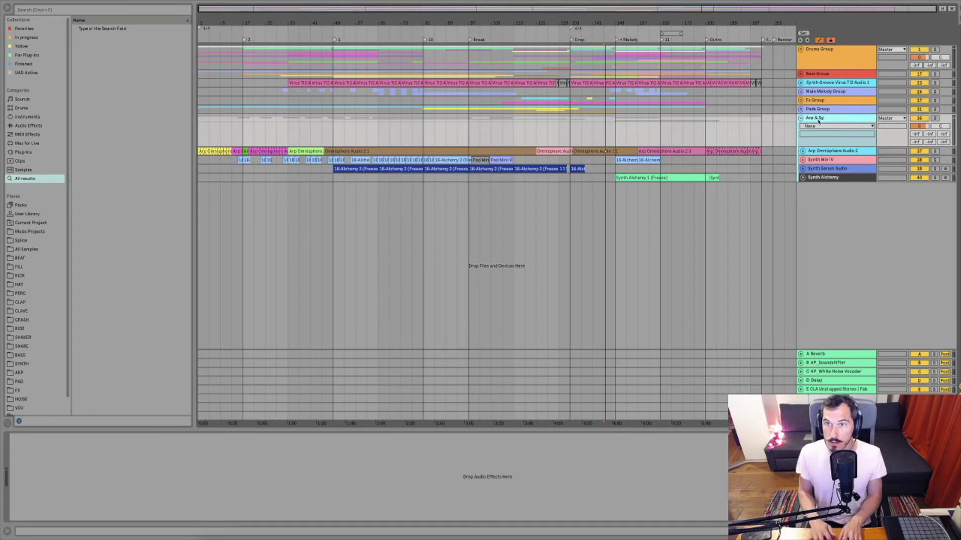
type("ynth Group")
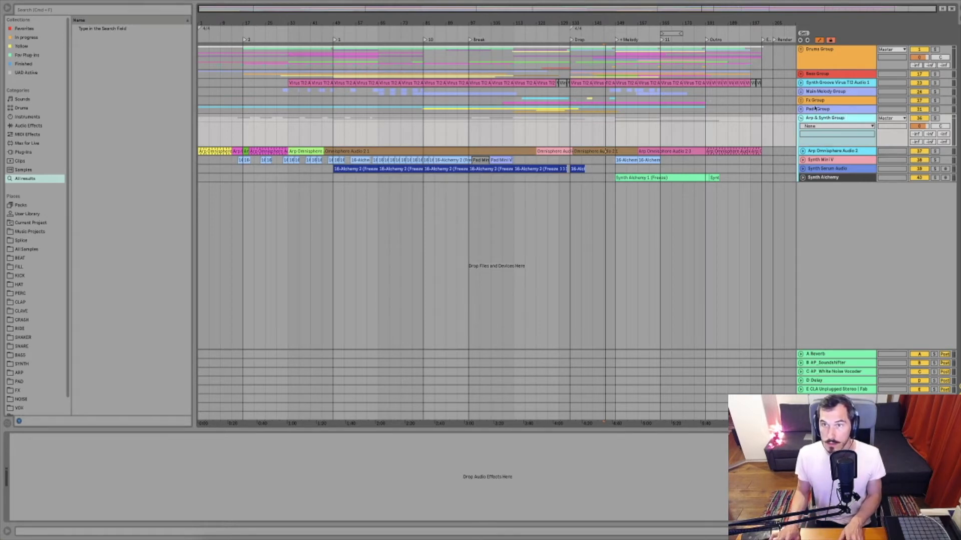
- Unfold the Synth Groove Virus TI2 Audio 1 track, solo it, and listen to it from the section before the break
left_click(819, 83)
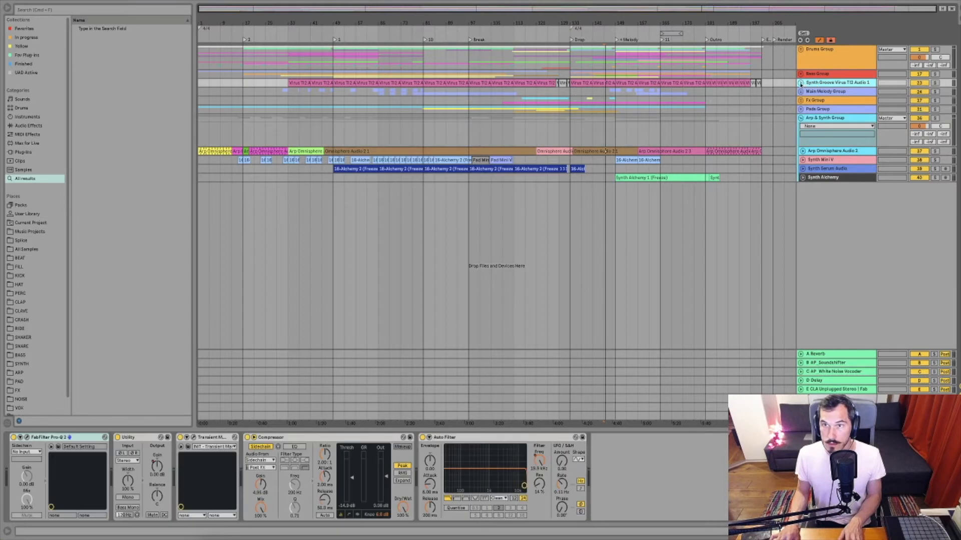
left_click(801, 83)
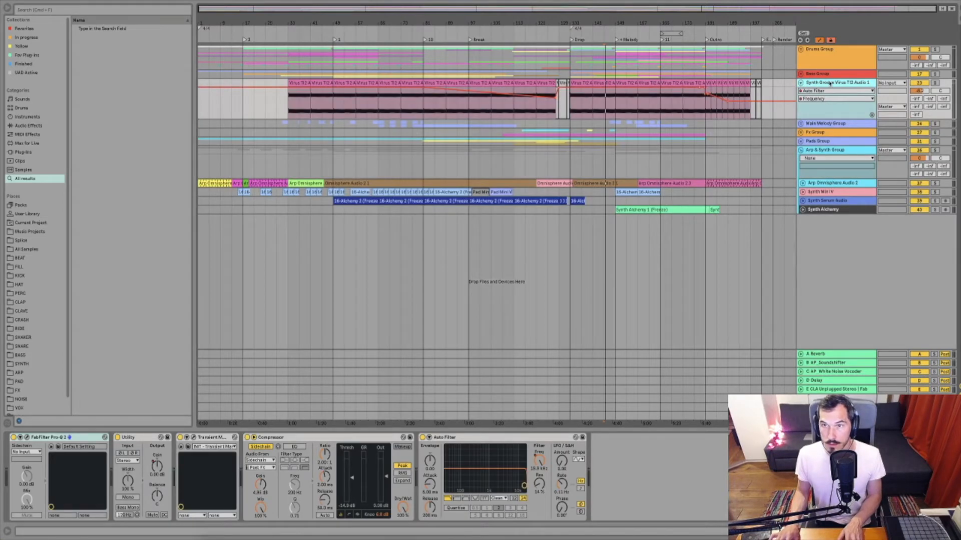
left_click(425, 109)
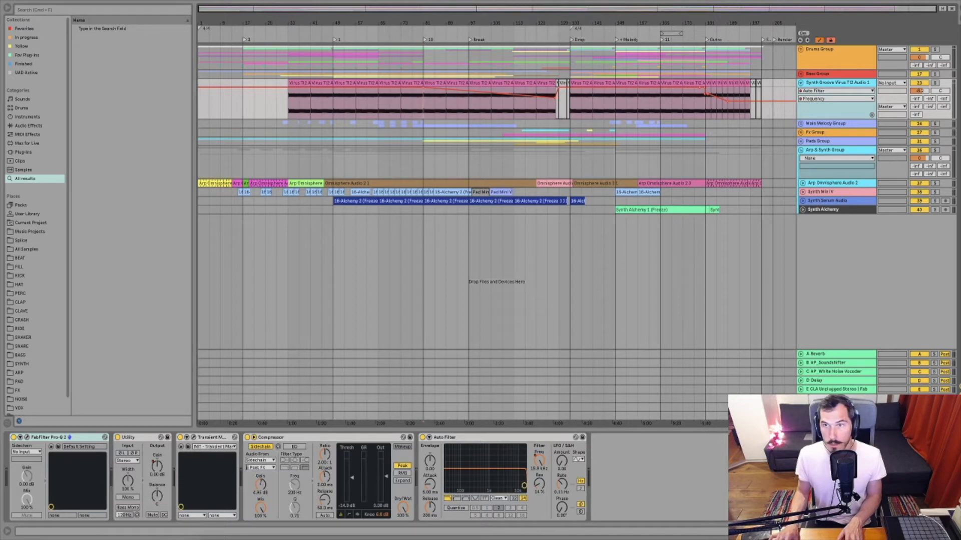
left_click(934, 82)
key("space")
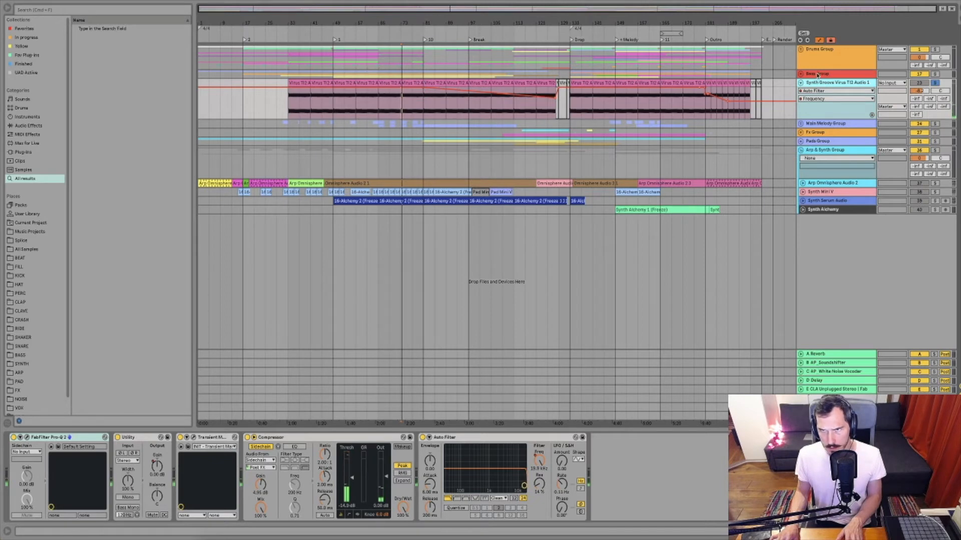
- Move the Synth Groove Virus TI2 Audio 1 track into the Bass Group below Bass Diva
left_click(801, 73)
left_click(814, 162)
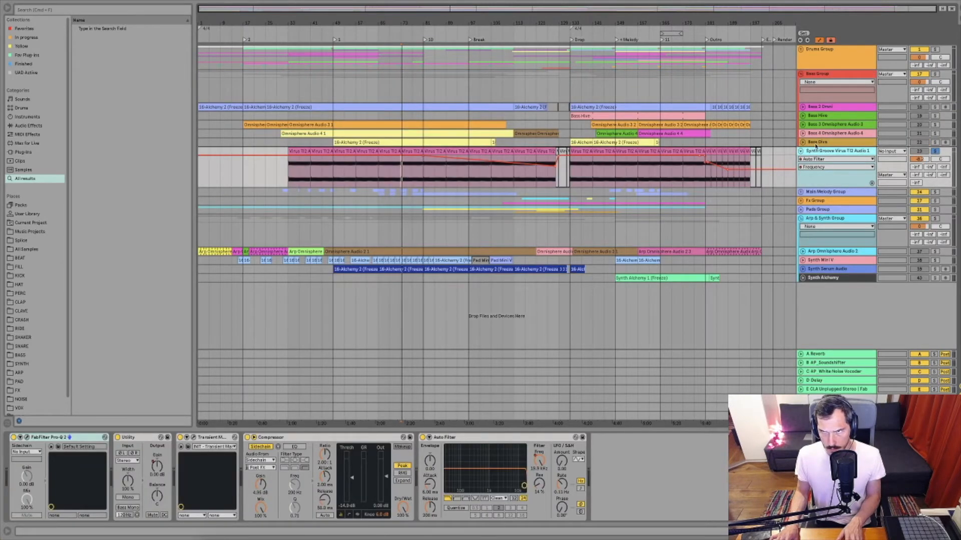
left_click_drag(816, 146, 814, 143)
- Move the Main Melody Group into the Arp & Synth Group above the Arp Omnisphere track and fold the Arp & Synth Group
left_click(819, 199)
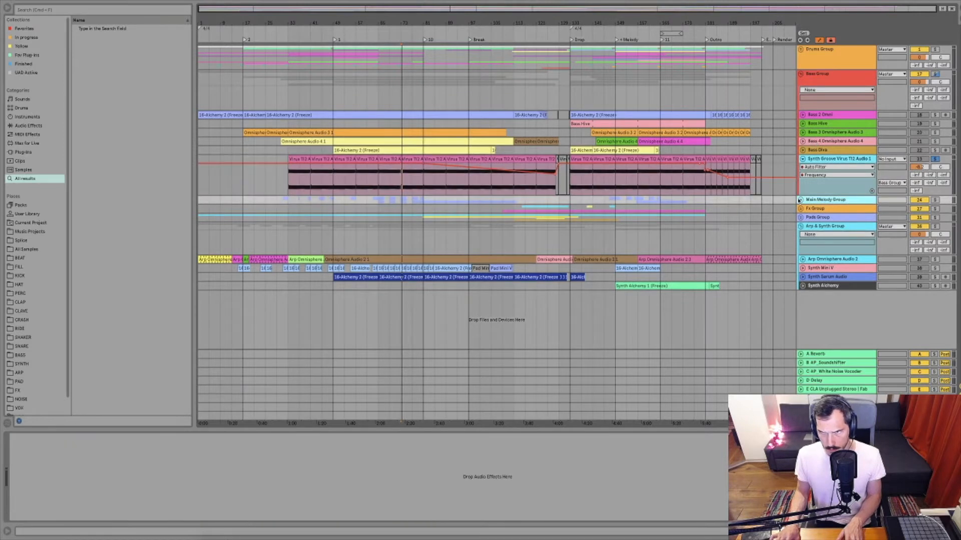
left_click(800, 200)
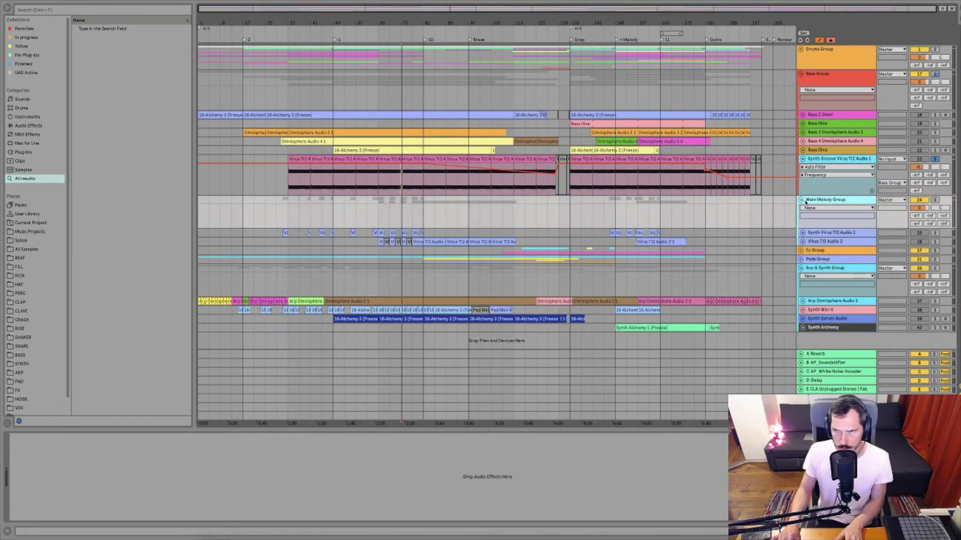
scroll(838, 239, "down", 1)
scroll(838, 239, "down", 1)
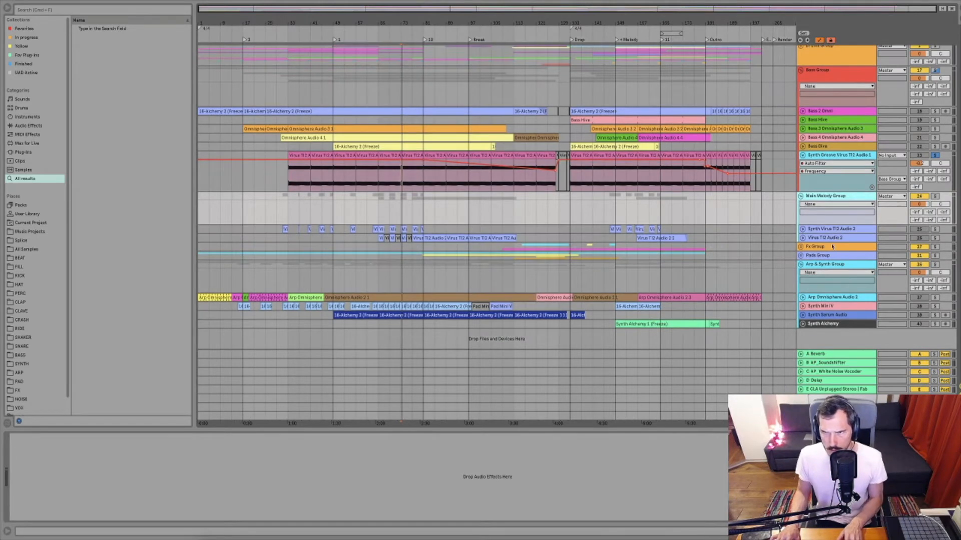
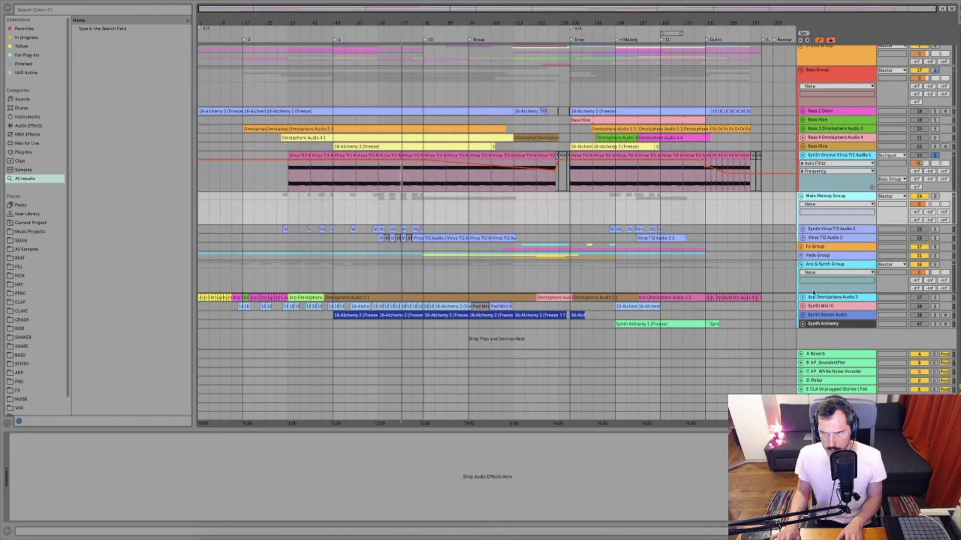
left_click_drag(812, 291, 812, 288)
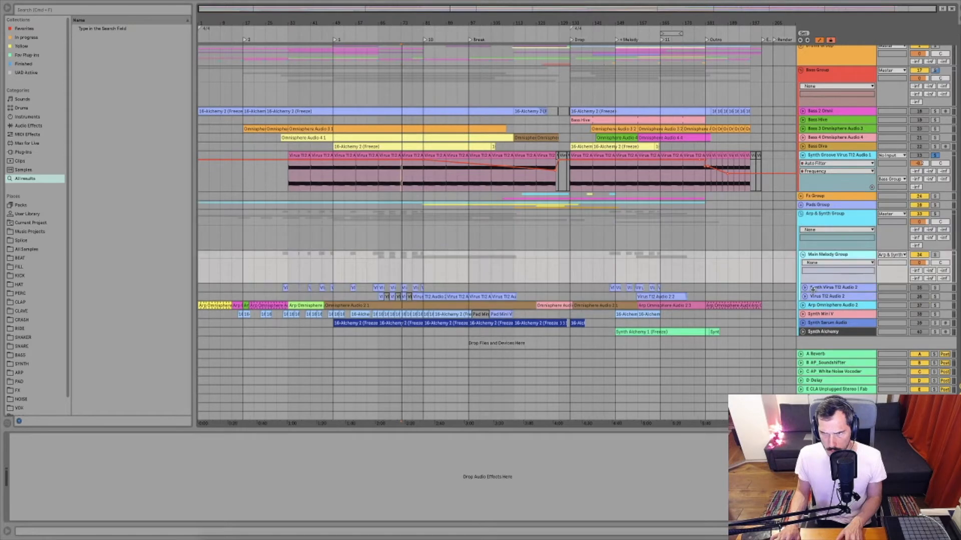
left_click(800, 213)
left_click(800, 214)
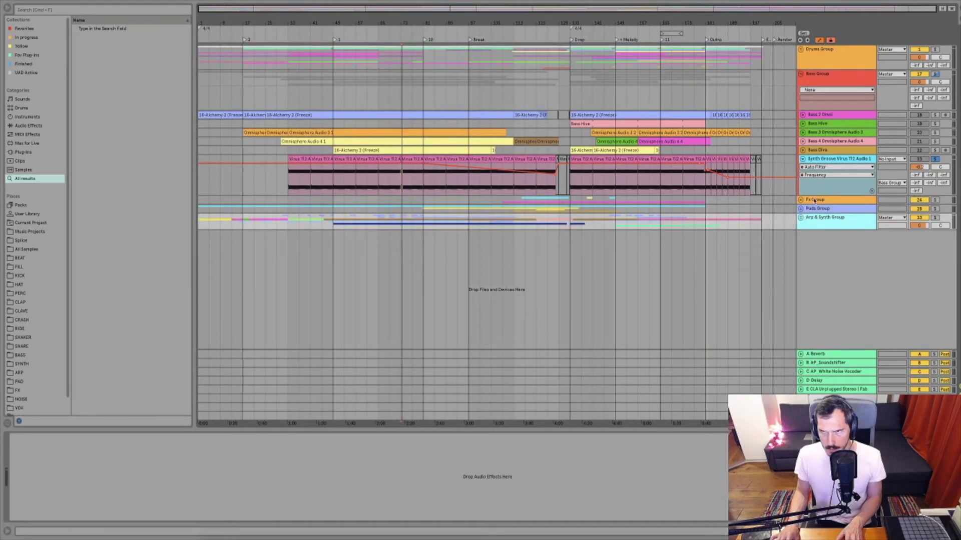
- Fold the Bass Group and look over the Drums, Bass and Fx groups
left_click(815, 200)
left_click(804, 94)
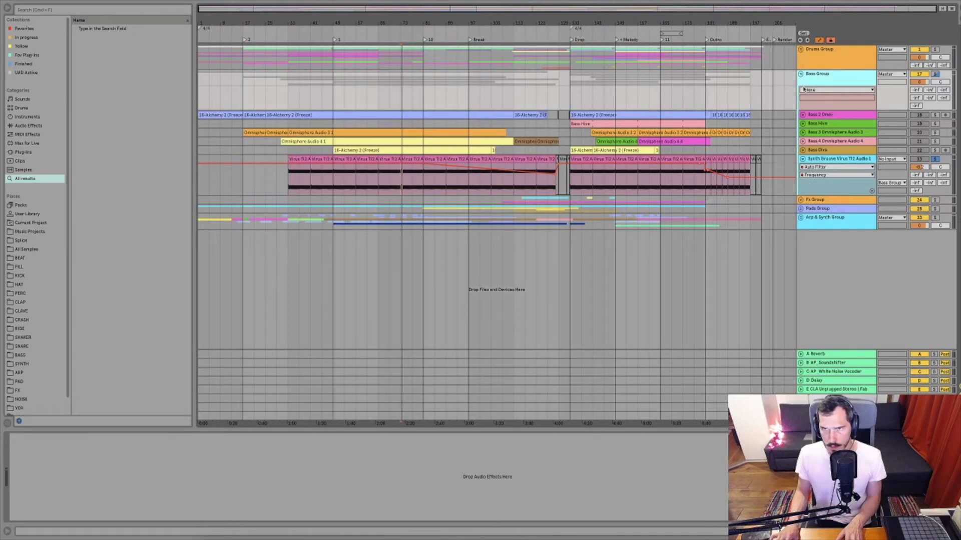
left_click(801, 74)
left_click(815, 60)
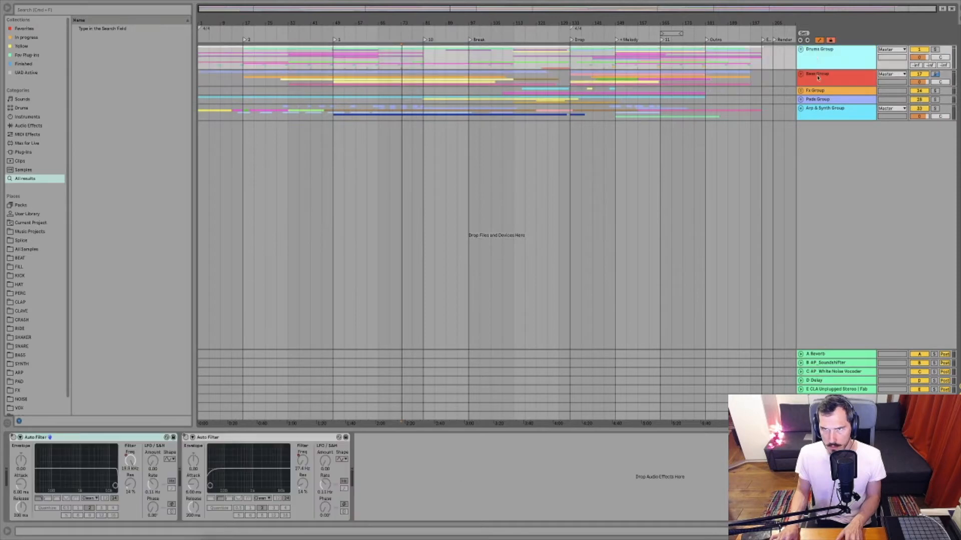
left_click(817, 78)
left_click(813, 90)
left_click(815, 80)
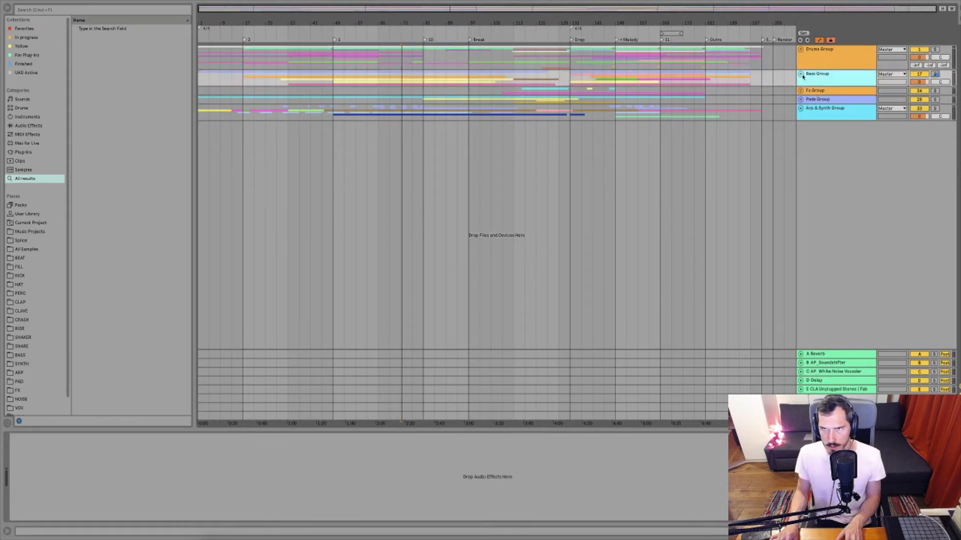
- Color the Bass Group red, assign that color to its grouped tracks and clips, and fold the group
left_click(801, 74)
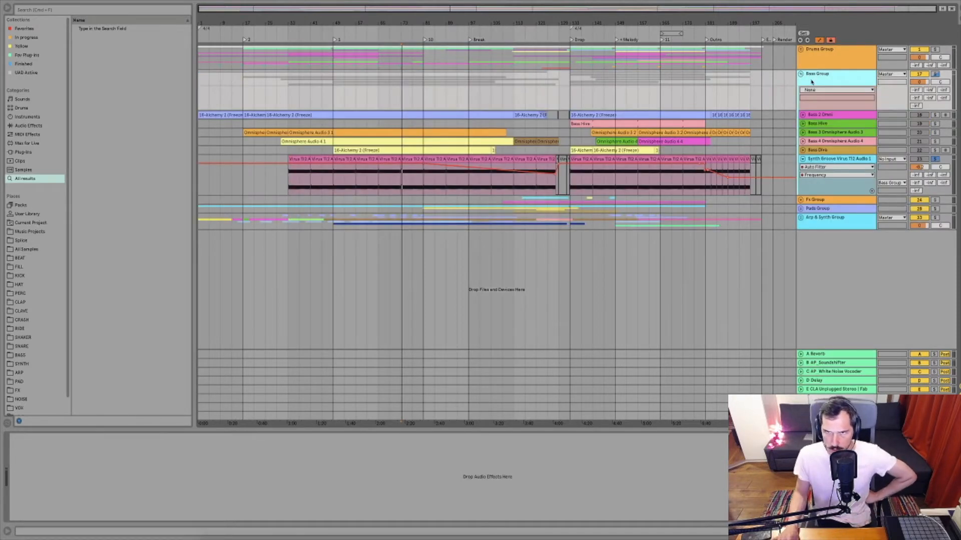
right_click(818, 76)
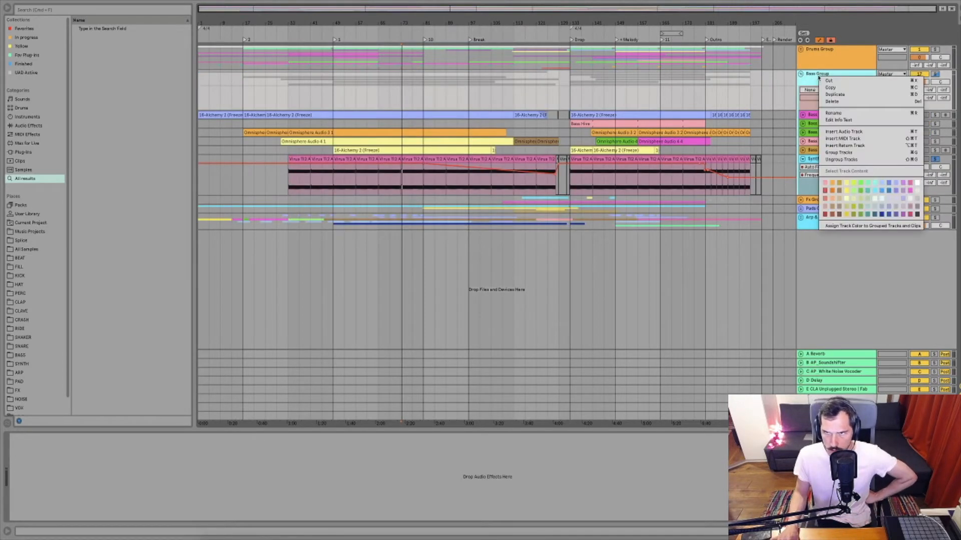
left_click(825, 192)
right_click(821, 76)
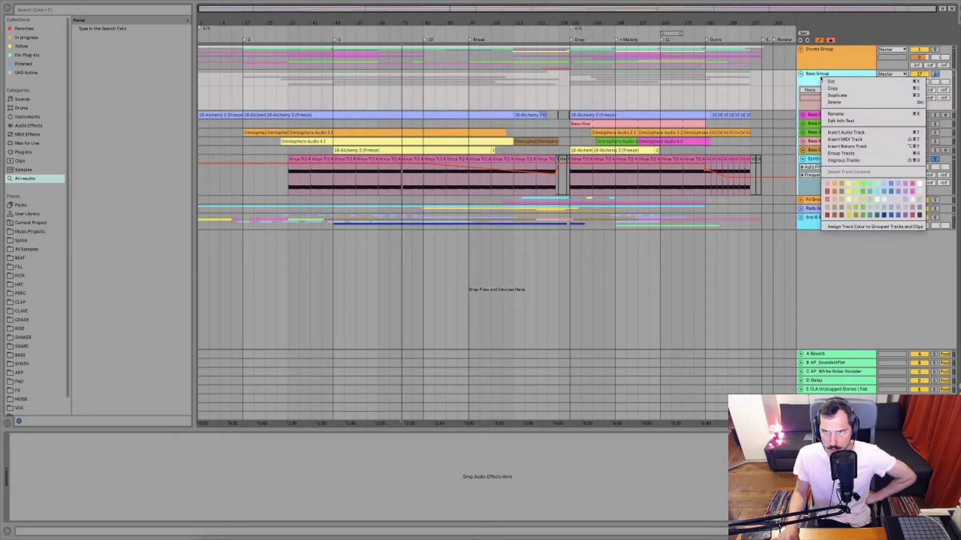
left_click(872, 228)
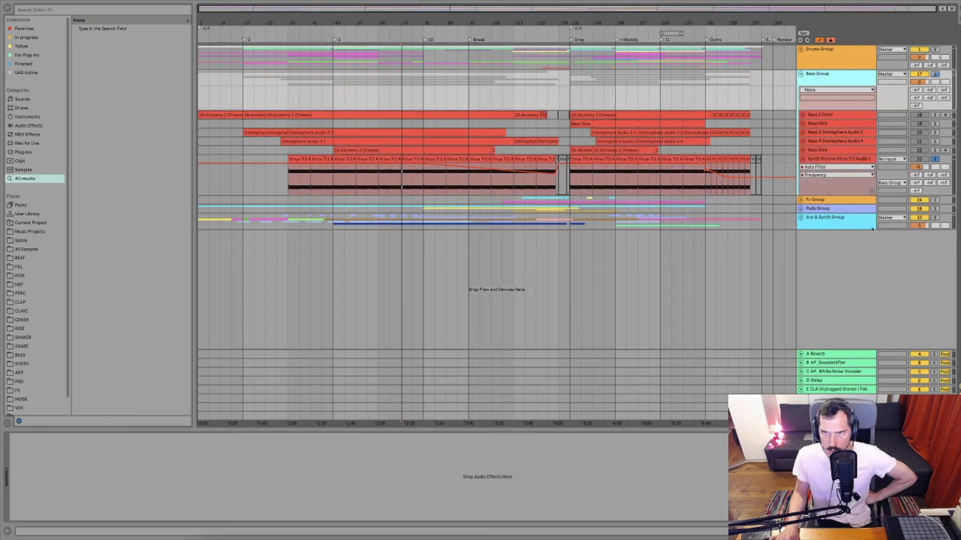
left_click(801, 75)
- Unfold the Fx Group, color it light aqua, and assign that color to its grouped tracks and clips
left_click(814, 92)
left_click(800, 91)
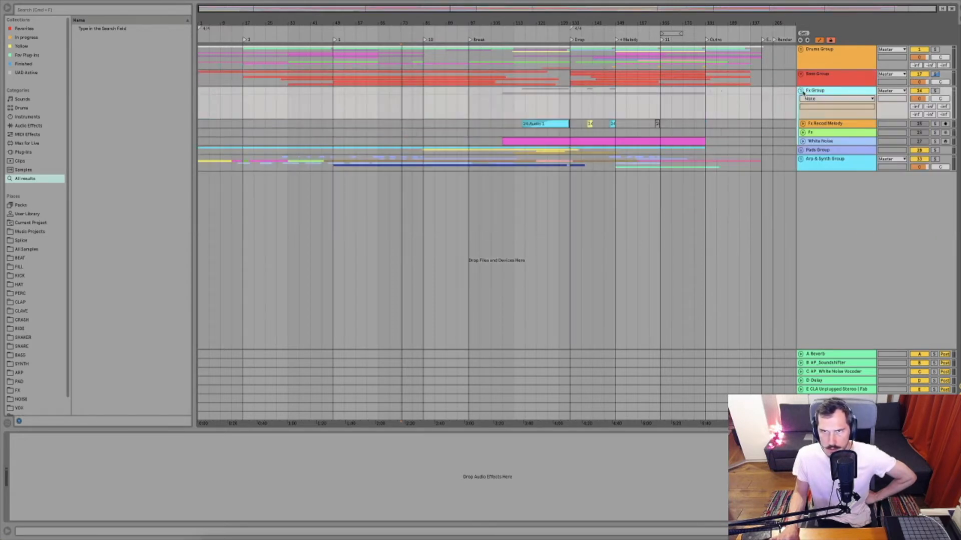
right_click(826, 91)
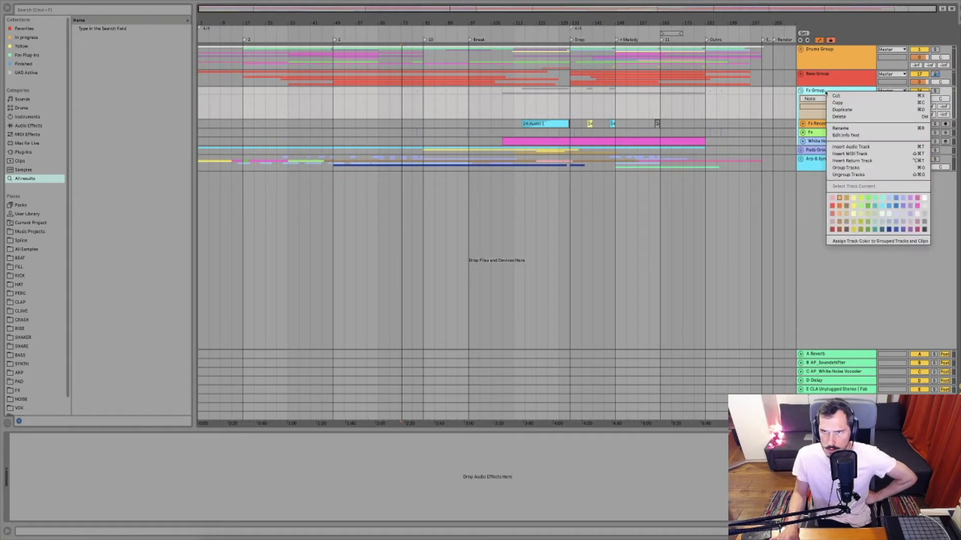
left_click(840, 198)
right_click(819, 91)
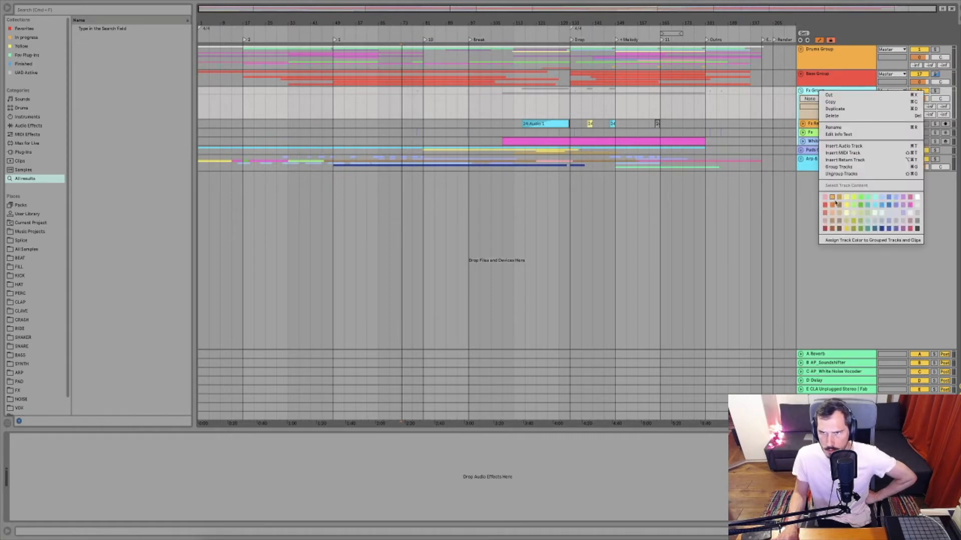
left_click(875, 198)
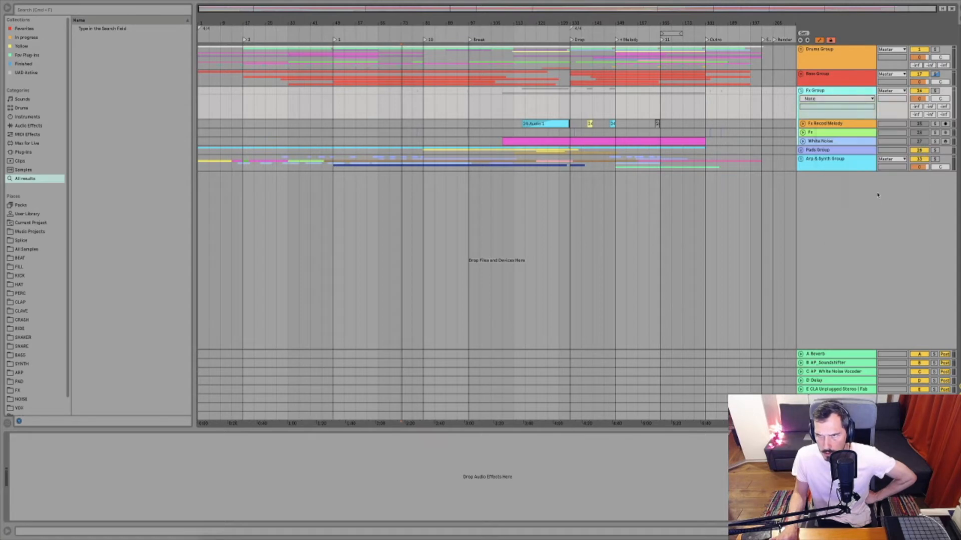
right_click(837, 93)
left_click(889, 239)
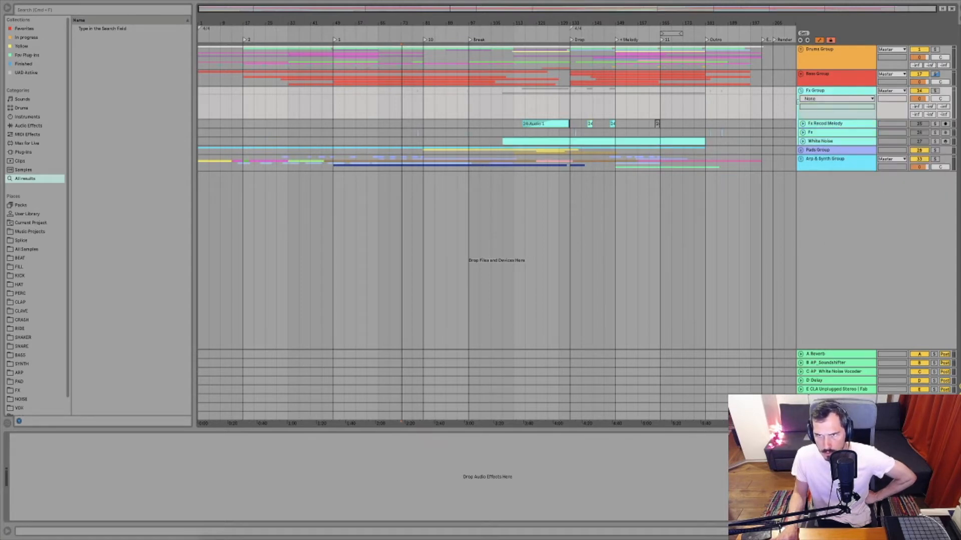
- Fold the Fx Group and move it below the Arp & Synth Group, at the end of the track list
left_click(800, 91)
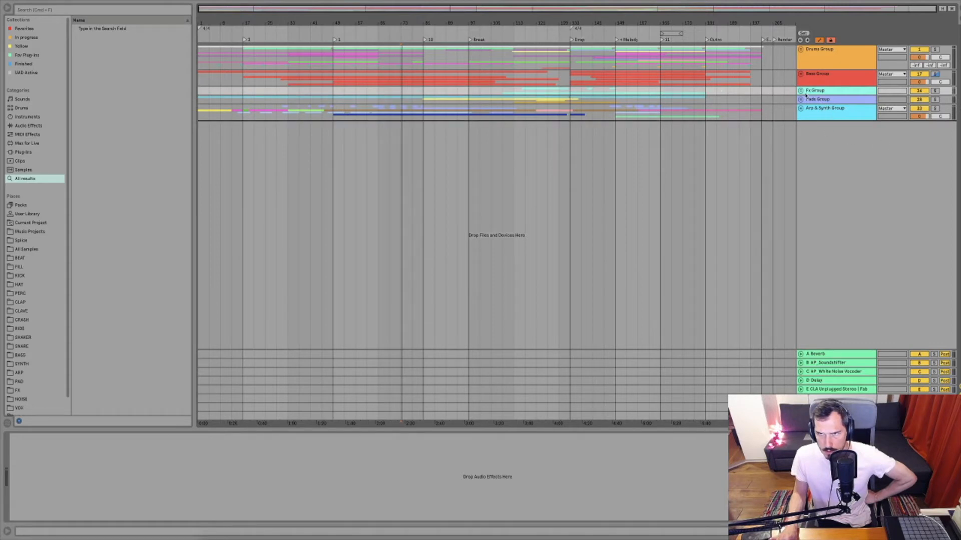
mouse_move(806, 94)
left_mouse_down()
mouse_move(843, 101)
mouse_move(820, 105)
left_mouse_up()
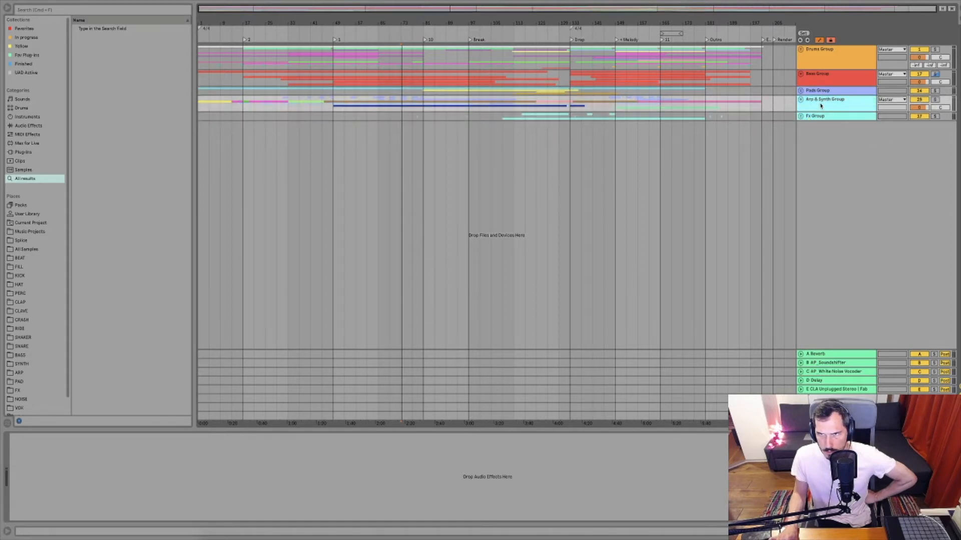
- Unfold the Pads Group, assign its periwinkle color to its grouped tracks and clips, and fold the group
left_click(807, 92)
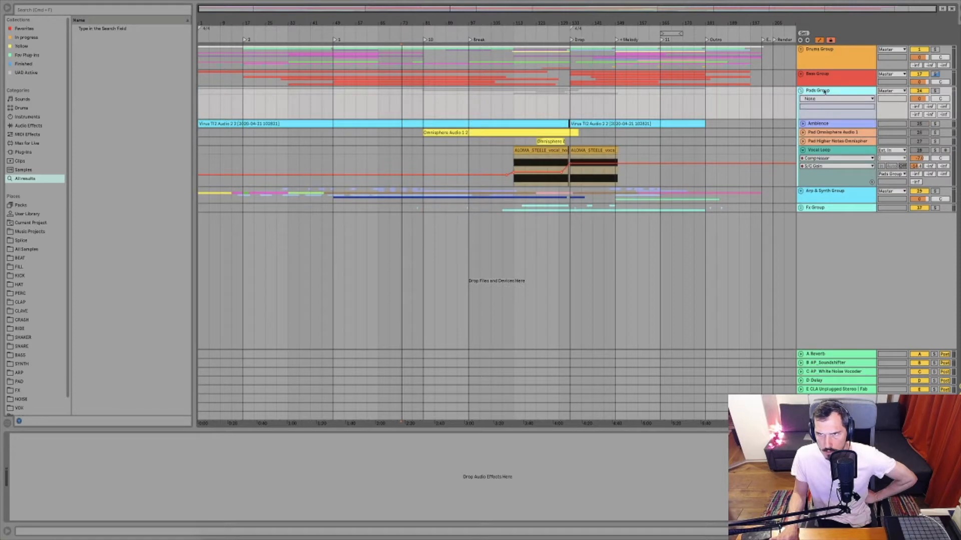
right_click(823, 91)
left_click(852, 197)
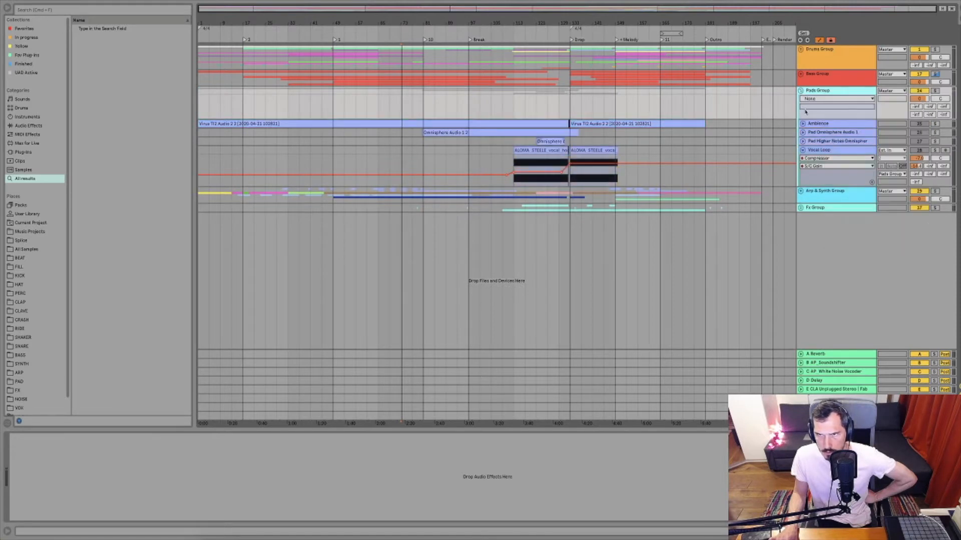
left_click(800, 91)
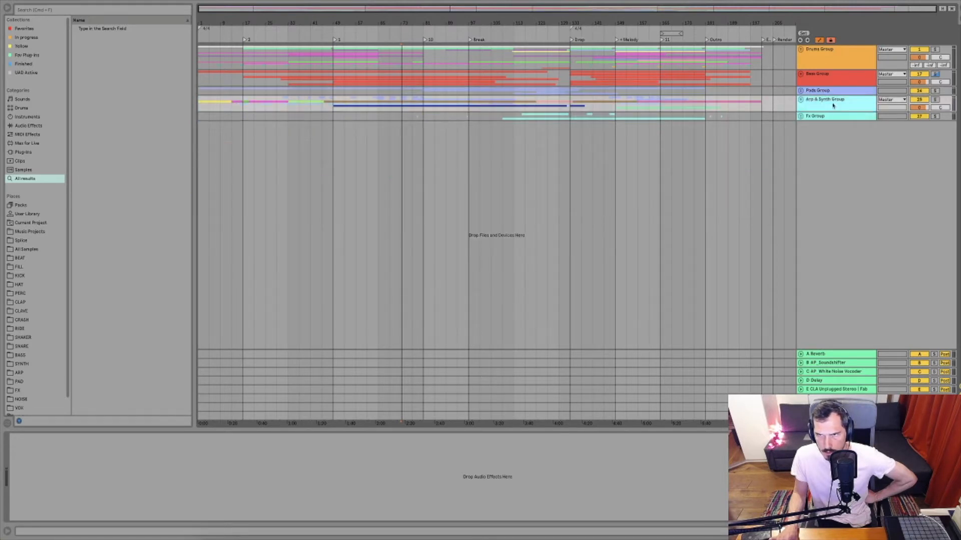
- Unfold the Arp & Synth Group and assign its cyan color to its grouped tracks and clips
left_click(801, 100)
right_click(830, 104)
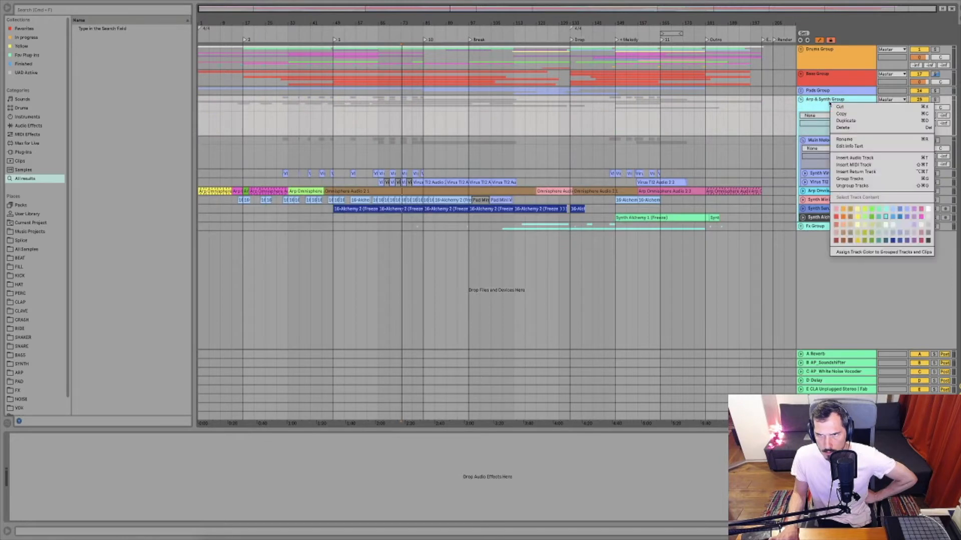
left_click(898, 252)
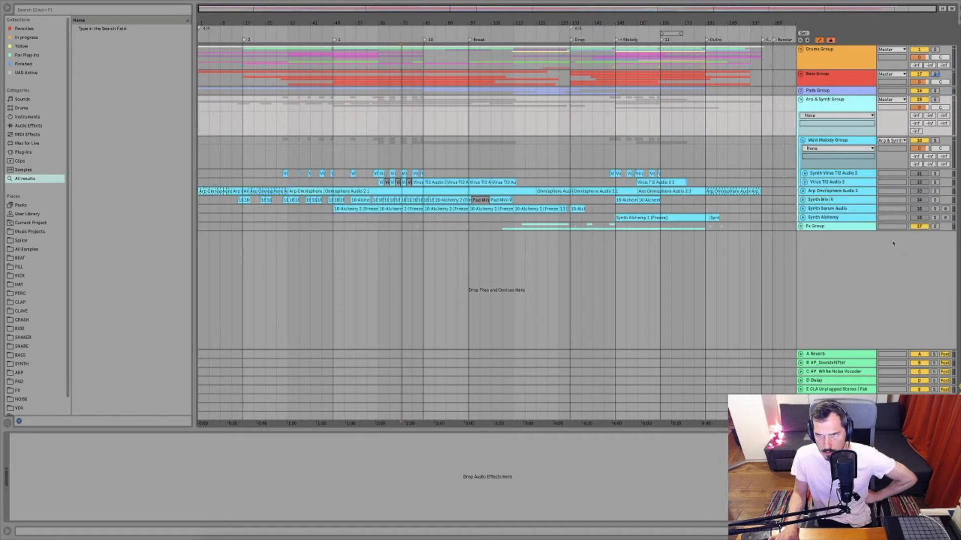
- Color the Main Melody Group light blue and assign that color to its grouped tracks and clips
right_click(828, 143)
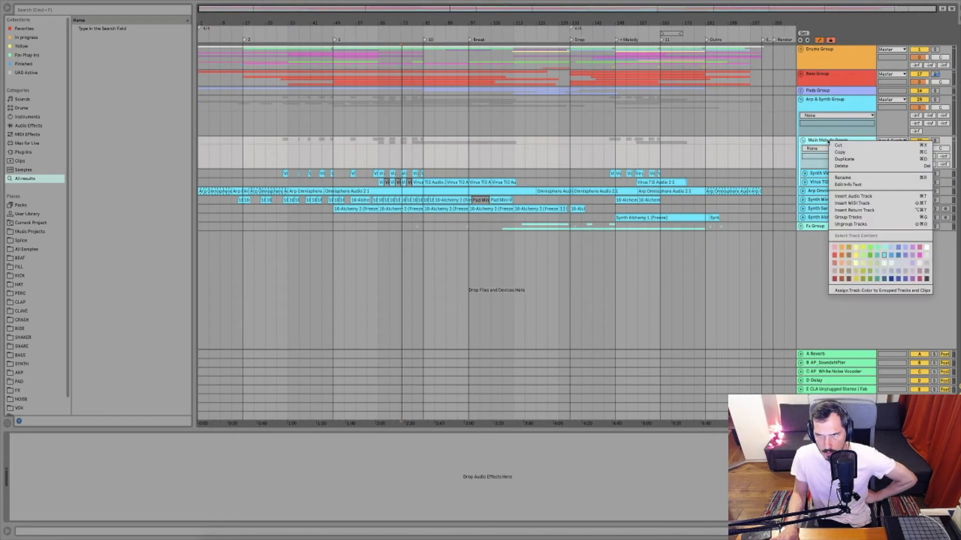
left_click(891, 251)
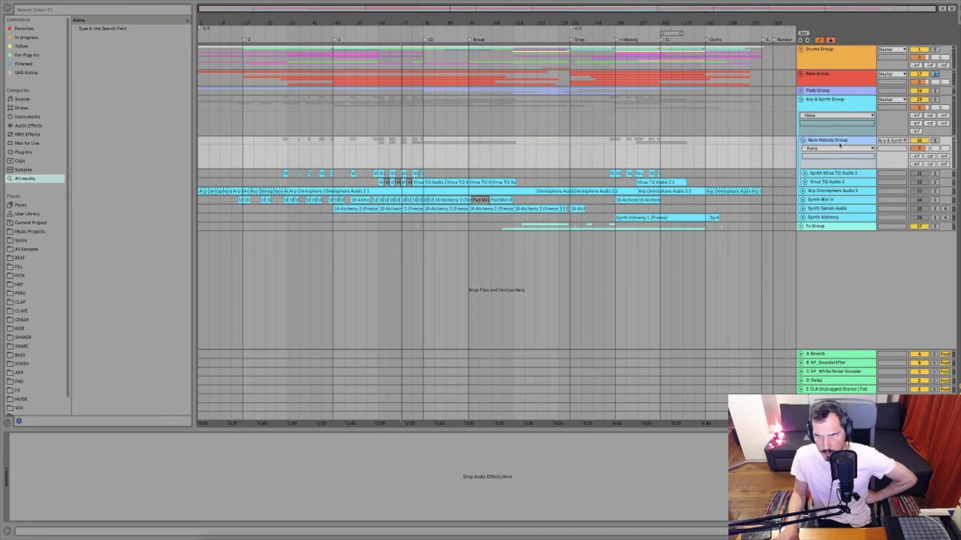
right_click(839, 144)
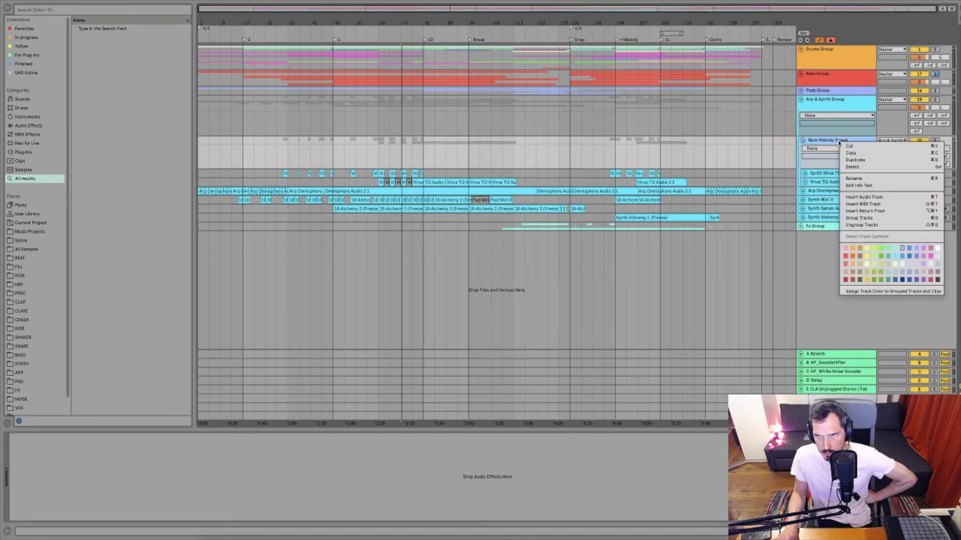
left_click(873, 292)
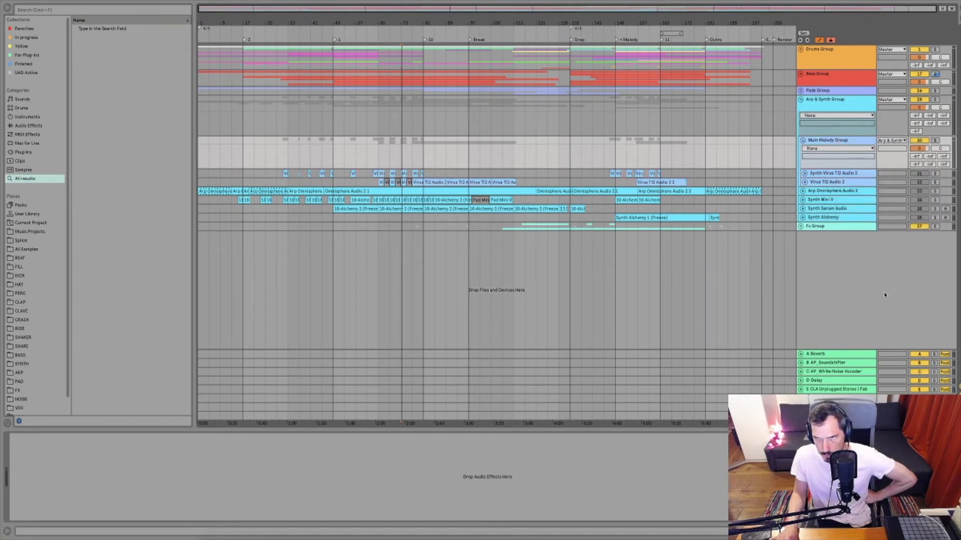
- Fold the Arp & Synth Group and move it above the Pads Group, directly below the Bass Group
left_click(800, 100)
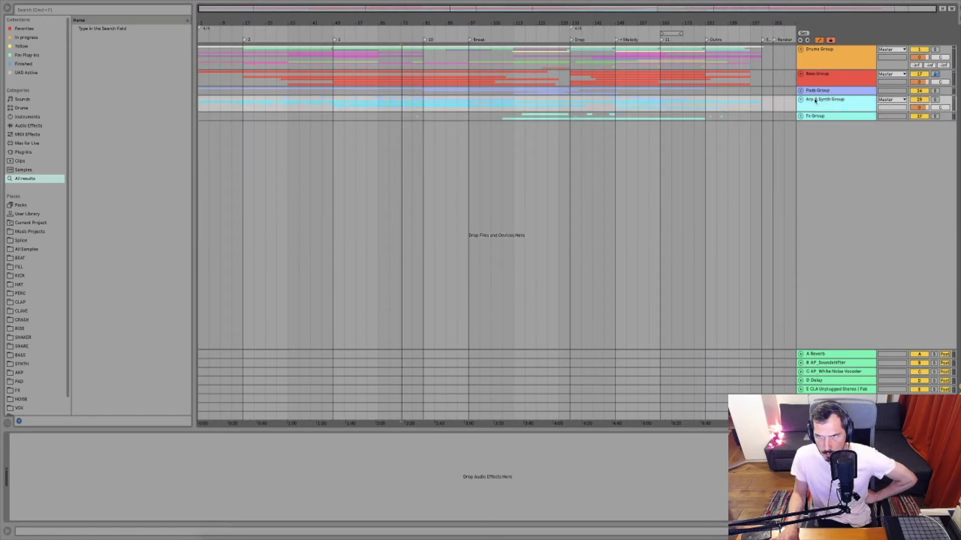
mouse_move(815, 99)
left_mouse_down()
mouse_move(857, 95)
mouse_move(817, 91)
left_mouse_up()
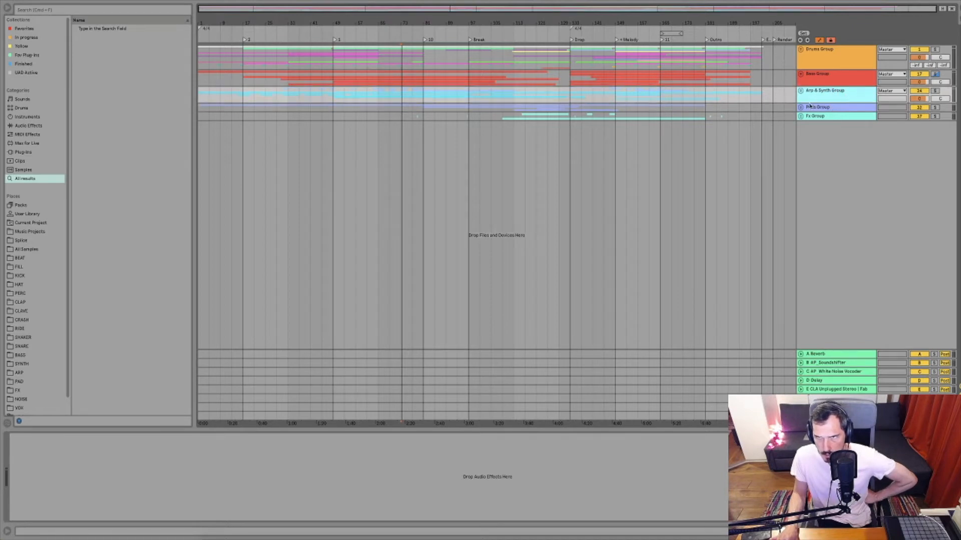
- Look over the reordered Pads, Fx, Bass and Arp & Synth groups and turn off the Bass Group's solo
left_click(824, 110)
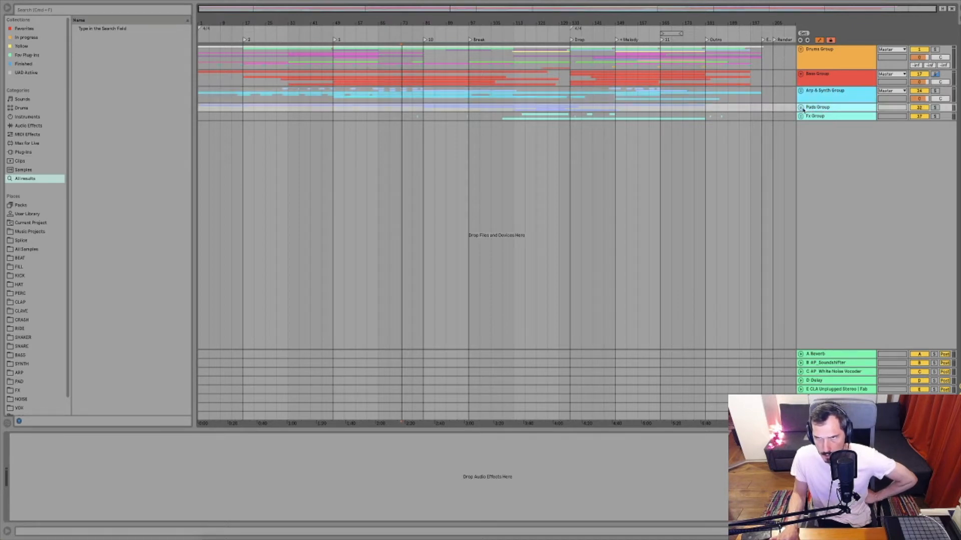
left_click(821, 117)
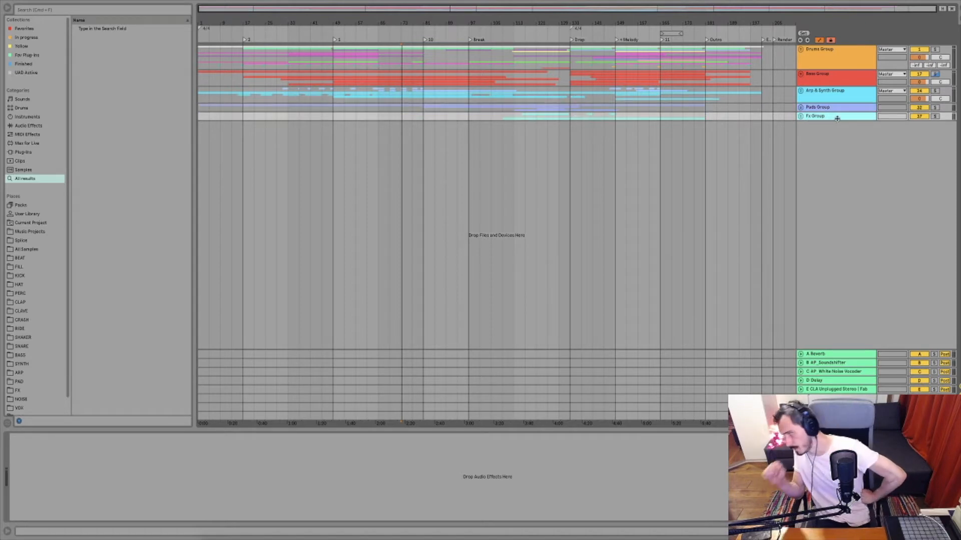
left_click(819, 83)
left_click(935, 74)
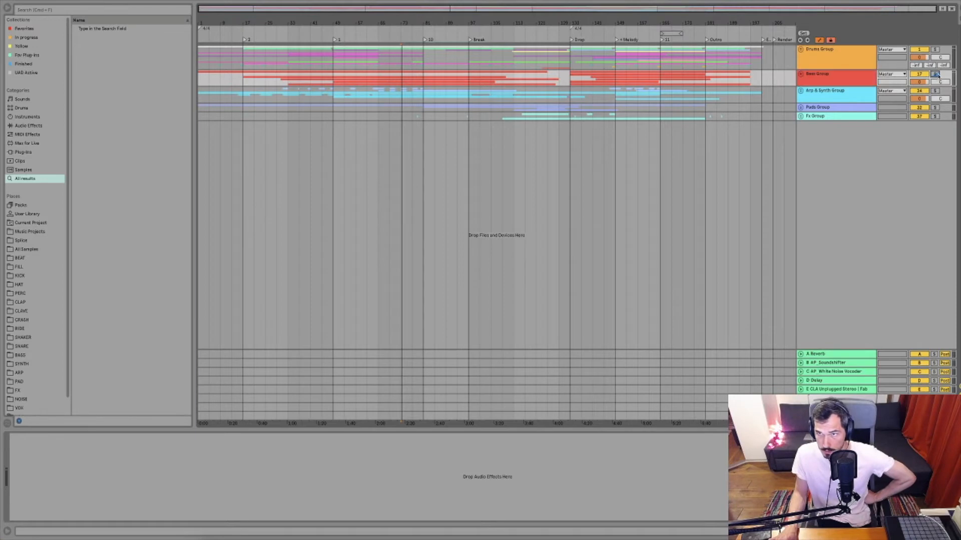
left_click(826, 96)
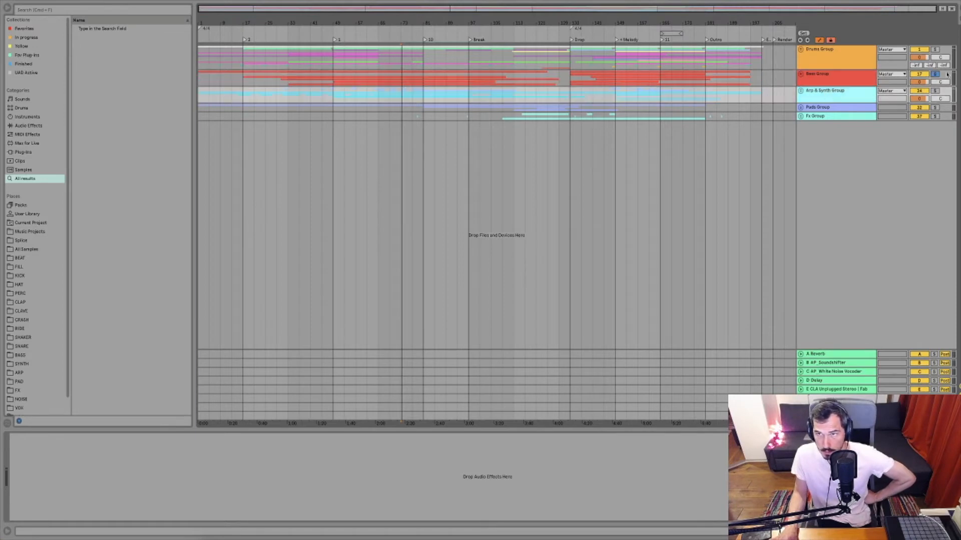
left_click(936, 74)
- Unfold the Bass Group and its Bass 2 Omni, Bass Hive and Bass 3 Omnisphere Audio 3 tracks to show their waveforms
left_click(821, 78)
left_click(801, 73)
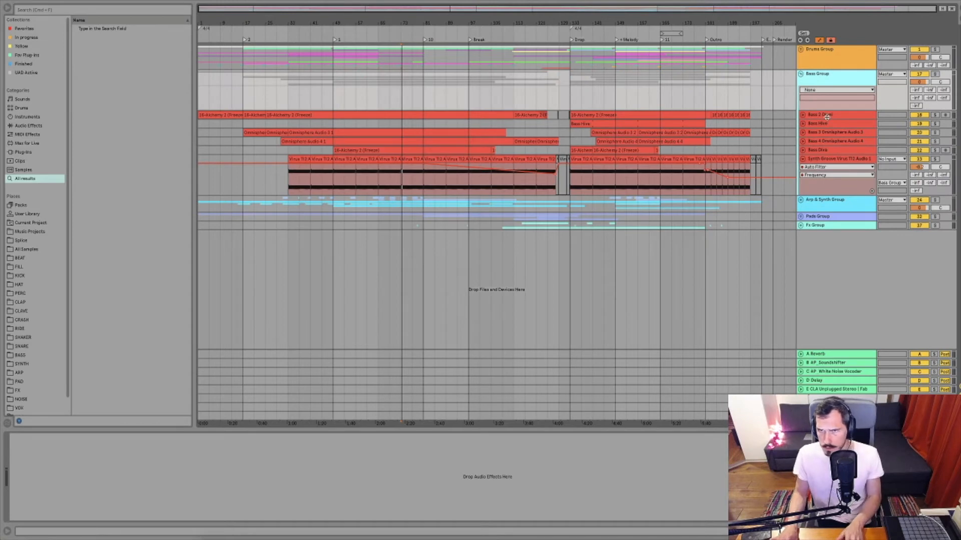
left_click(807, 115)
left_click(802, 115)
left_click(803, 156)
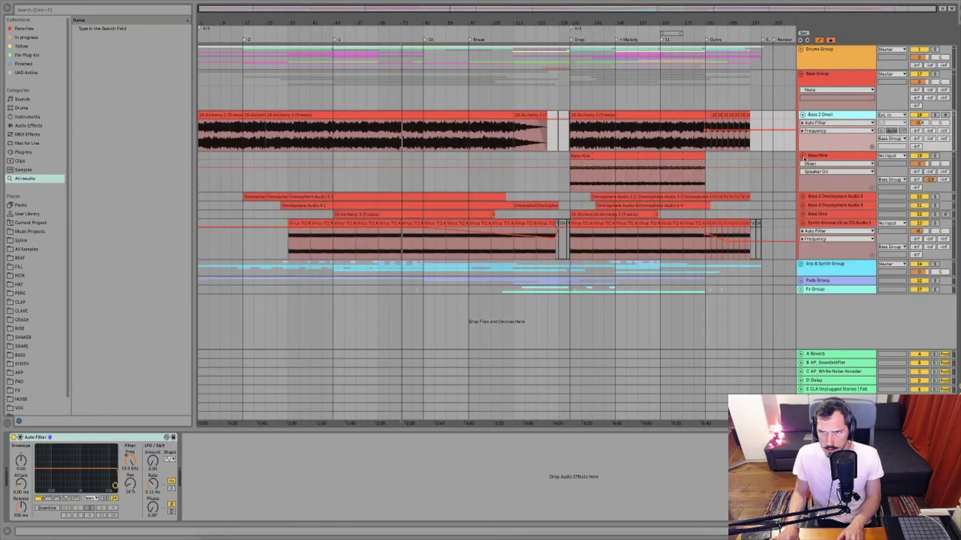
left_click(803, 197)
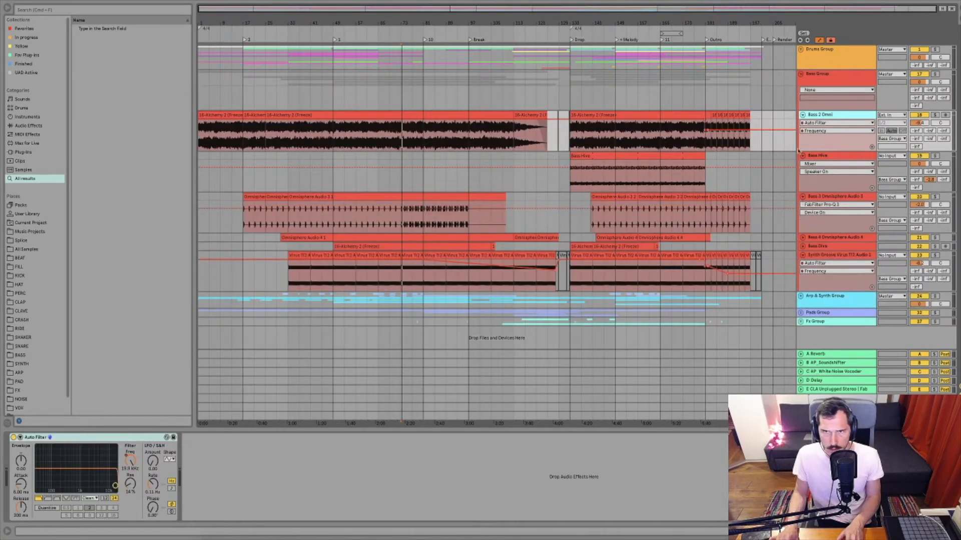
- Play from the Melody marker, soloing Bass 2 Omni, Bass Hive, Bass 3, Bass Diva and Synth Groove Virus in turn
left_click(614, 143)
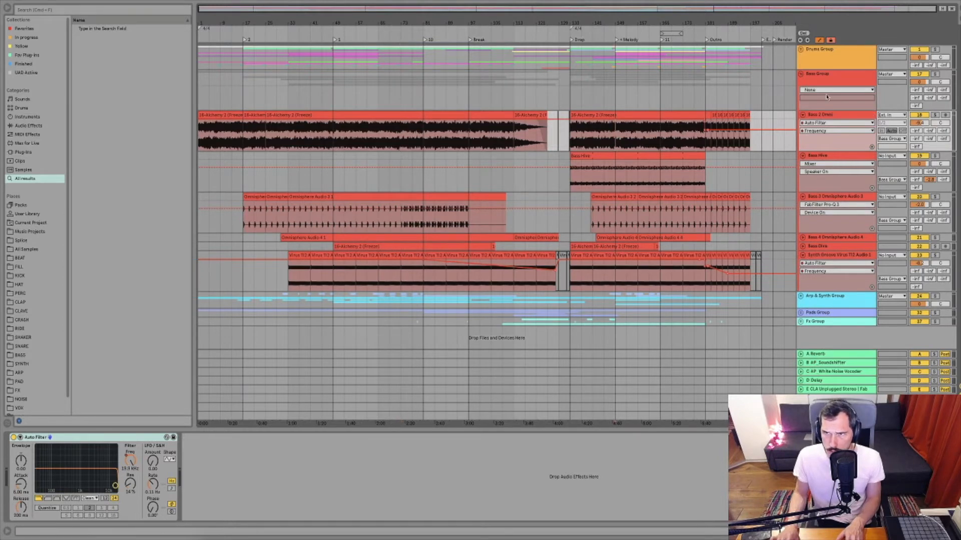
left_click(934, 115)
key("space")
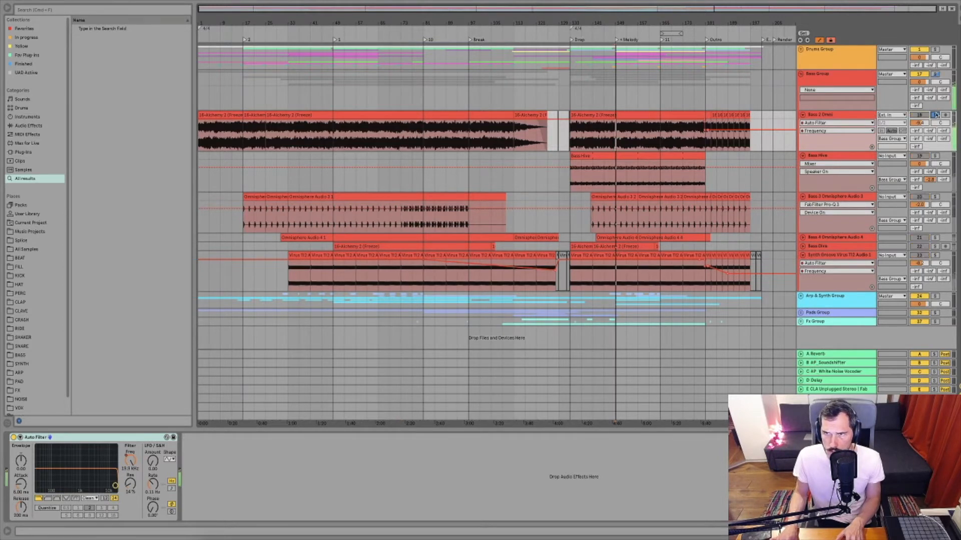
left_click(934, 155)
left_click(934, 197)
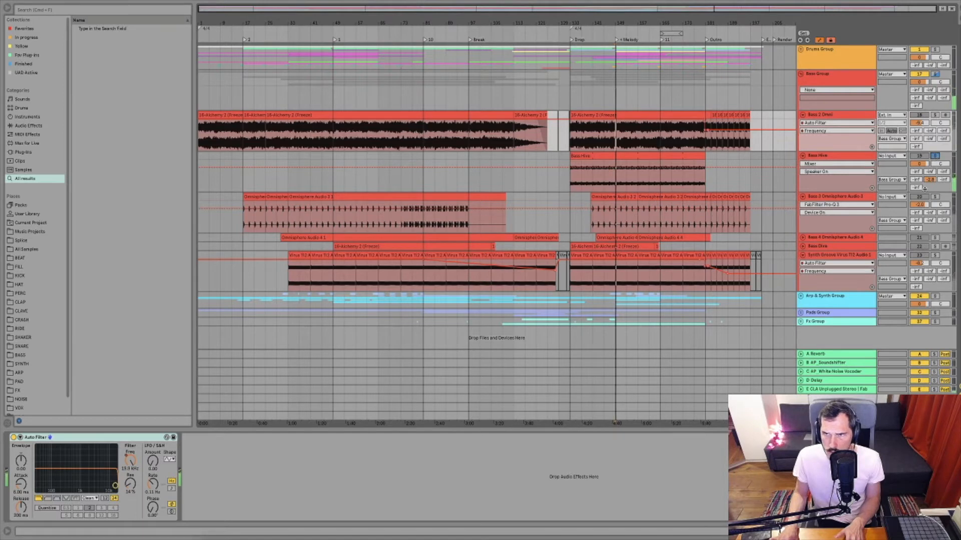
left_click(934, 246)
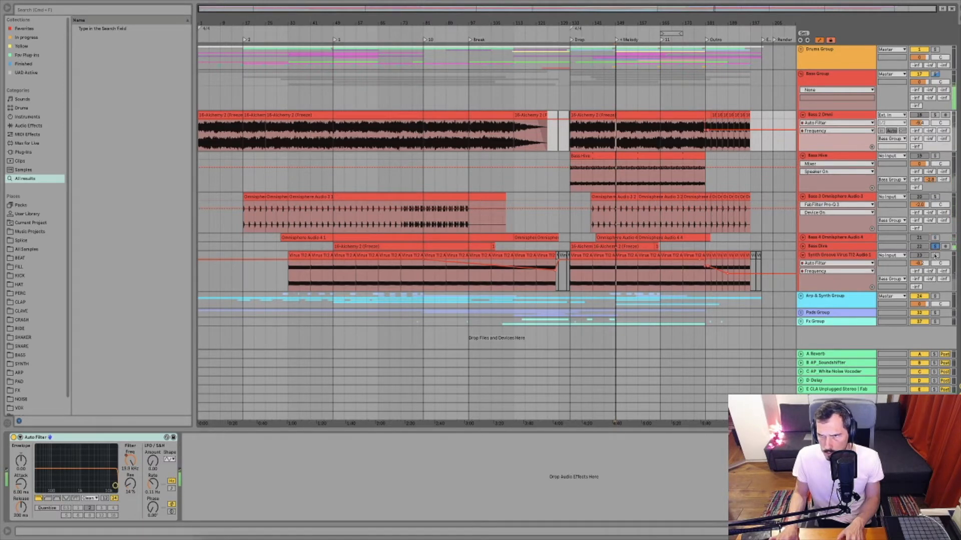
left_click(934, 256)
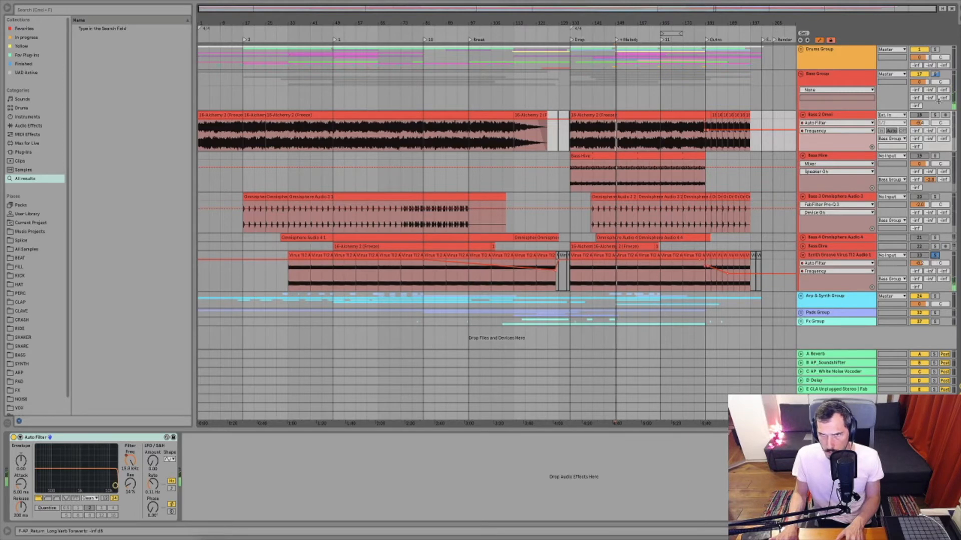
- Solo Bass 2 Omni, Bass Hive and Bass 3 Omnisphere Audio 3 in turn during playback to compare their sound
left_click(934, 114)
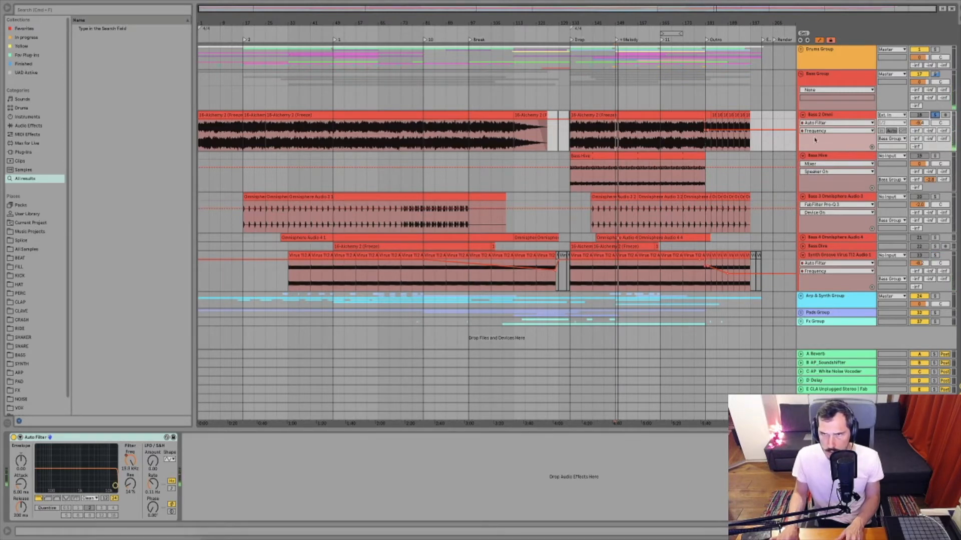
left_click(822, 157)
left_click(935, 156)
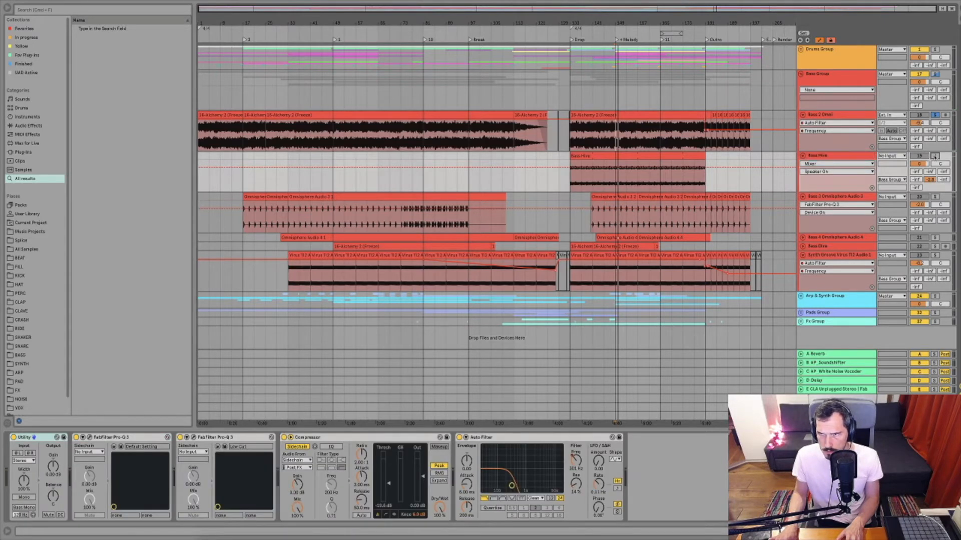
key("space")
left_click(935, 157)
left_click(934, 197)
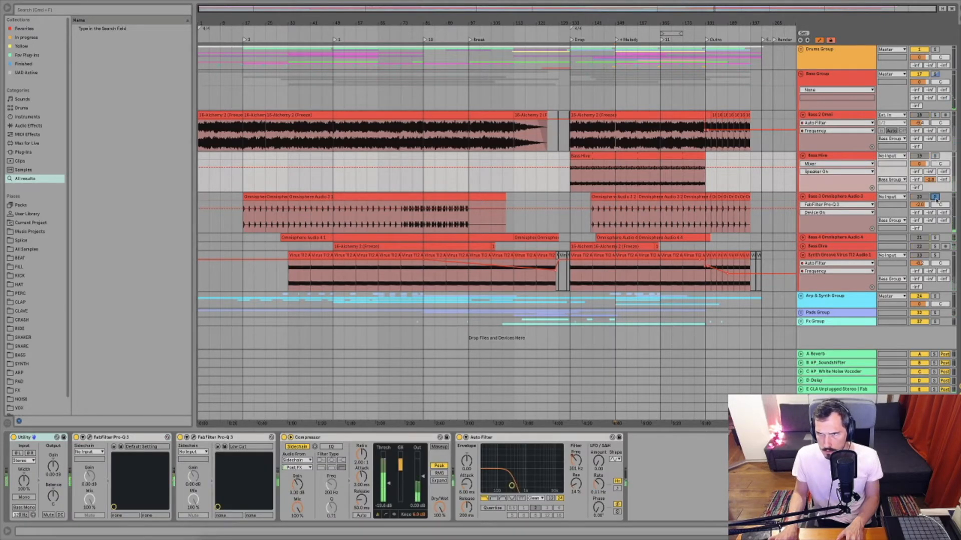
- Unfold the Bass 4 Omnisphere Audio 4 track and listen to it in solo from bar 157
left_click(820, 237)
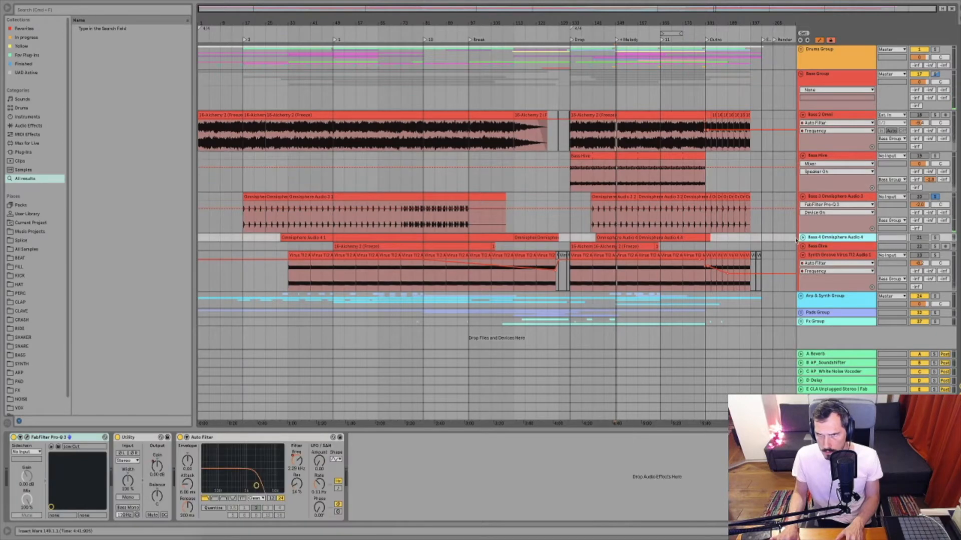
left_click(802, 238)
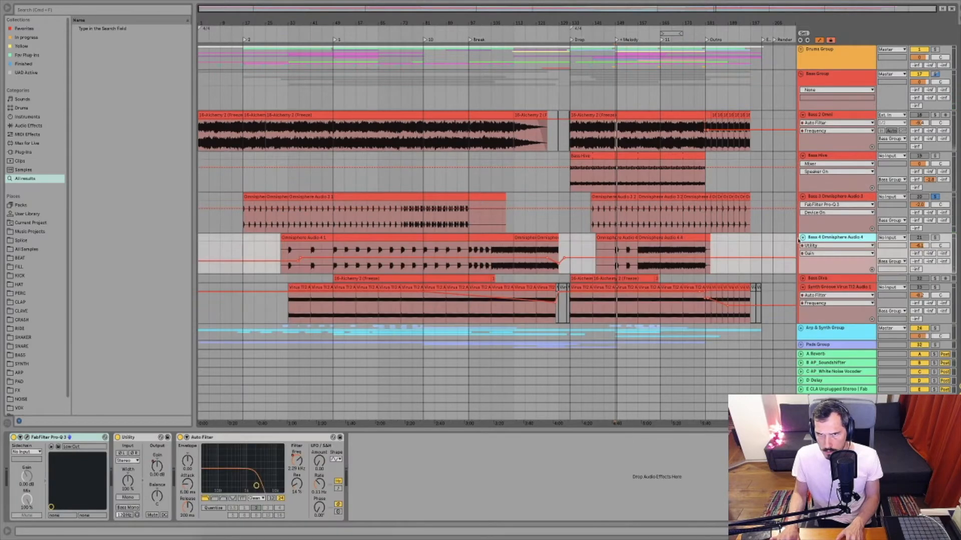
left_click(637, 271)
left_click(933, 238)
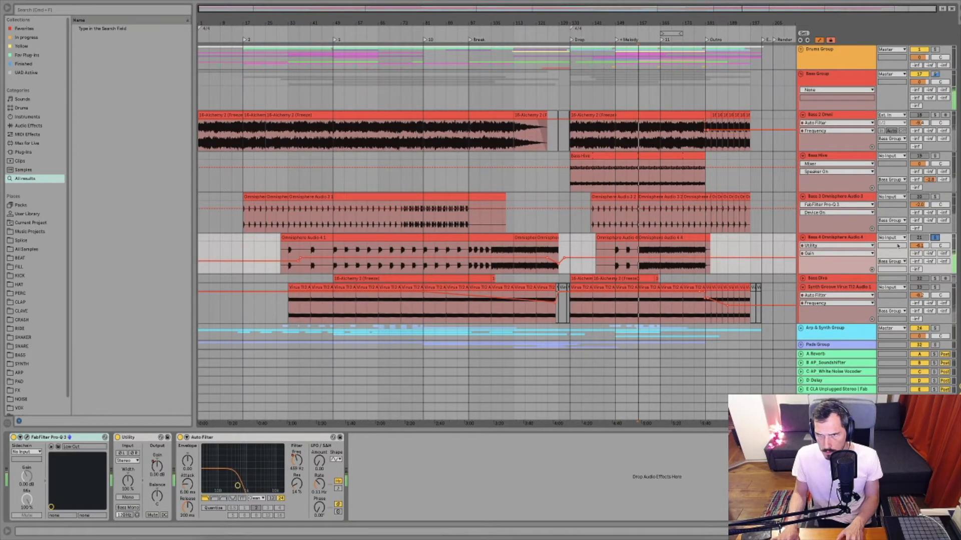
- Solo Bass Diva and move it directly below Bass 2 Omni, above Bass Hive
left_click(934, 278)
left_click(820, 279)
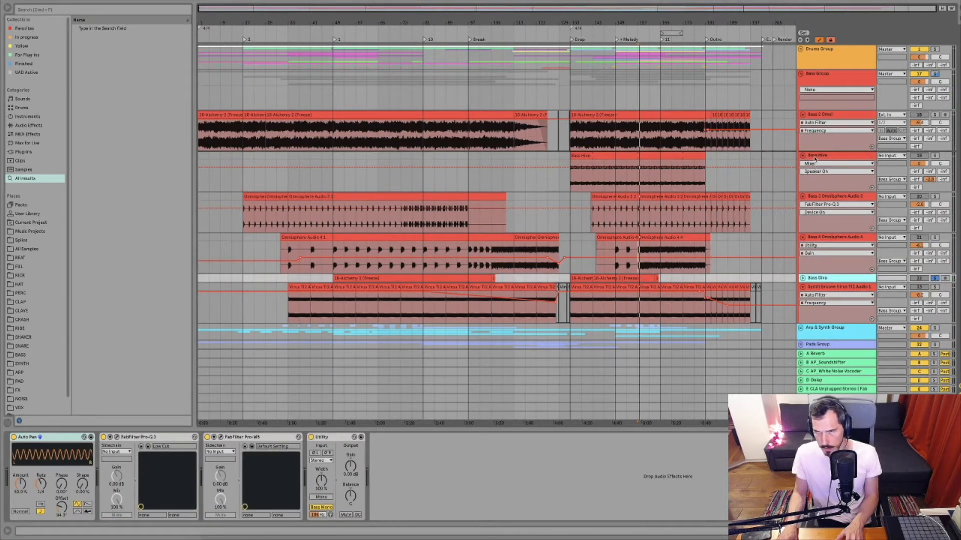
left_click_drag(814, 159, 813, 157)
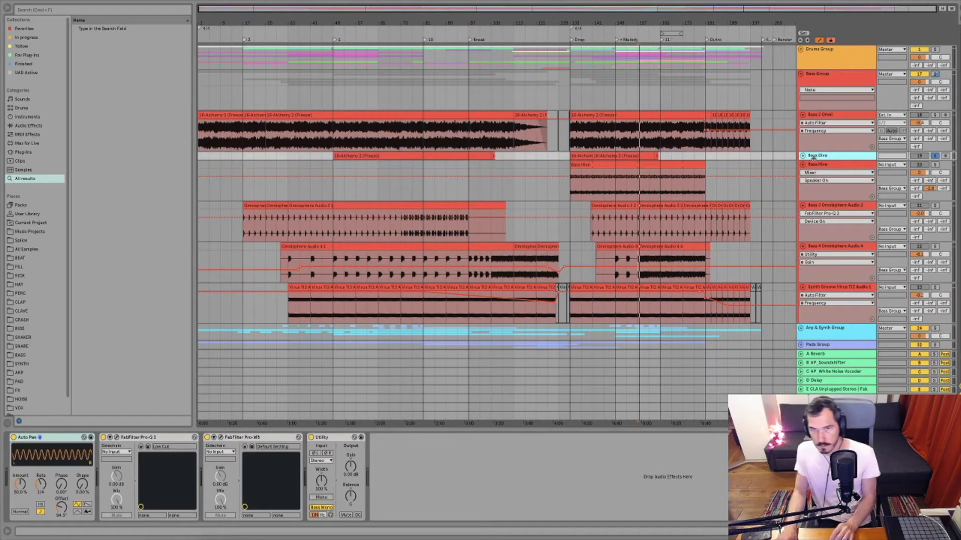
- Listen to Synth Groove Virus in solo from the marker 11, and to Bass 4 Omnisphere from bar 157
left_click(691, 306)
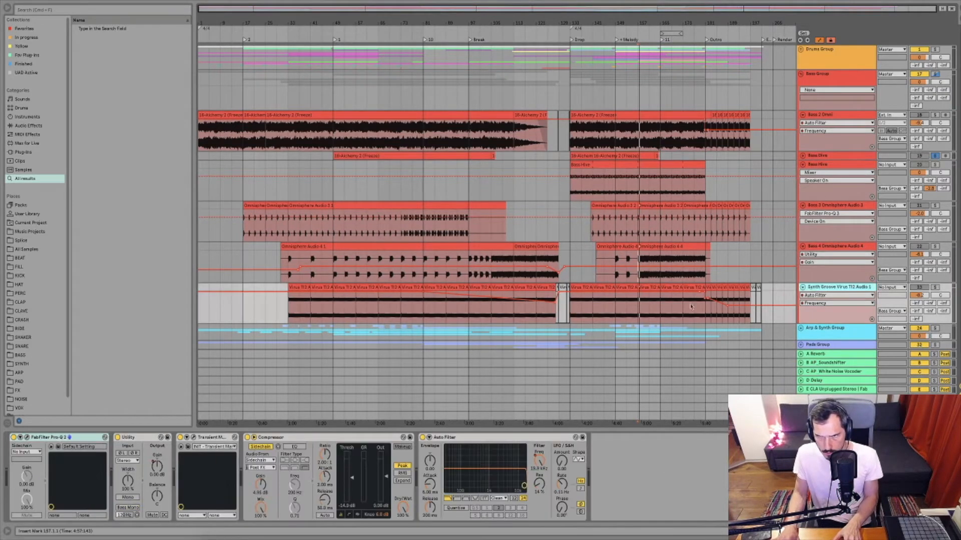
left_click(665, 314)
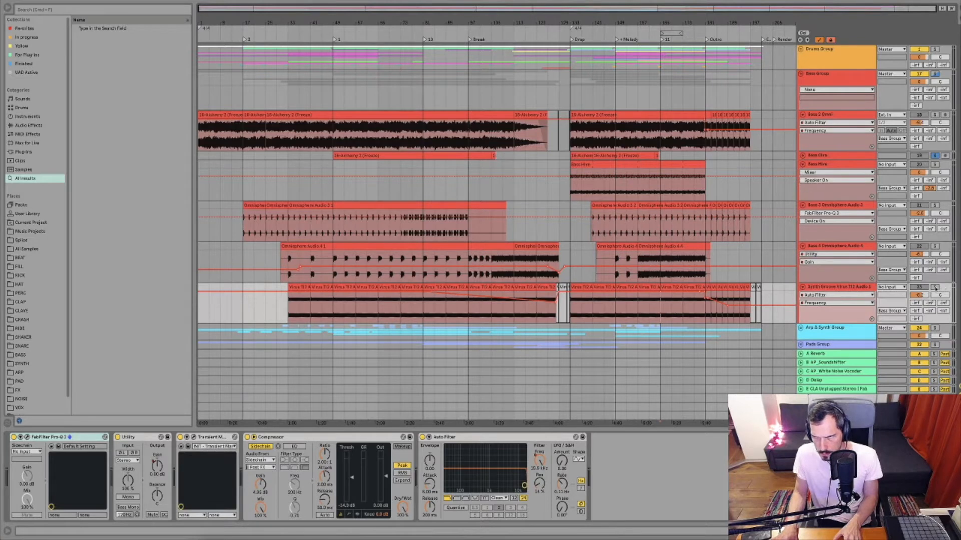
left_click(935, 288)
left_click(934, 247)
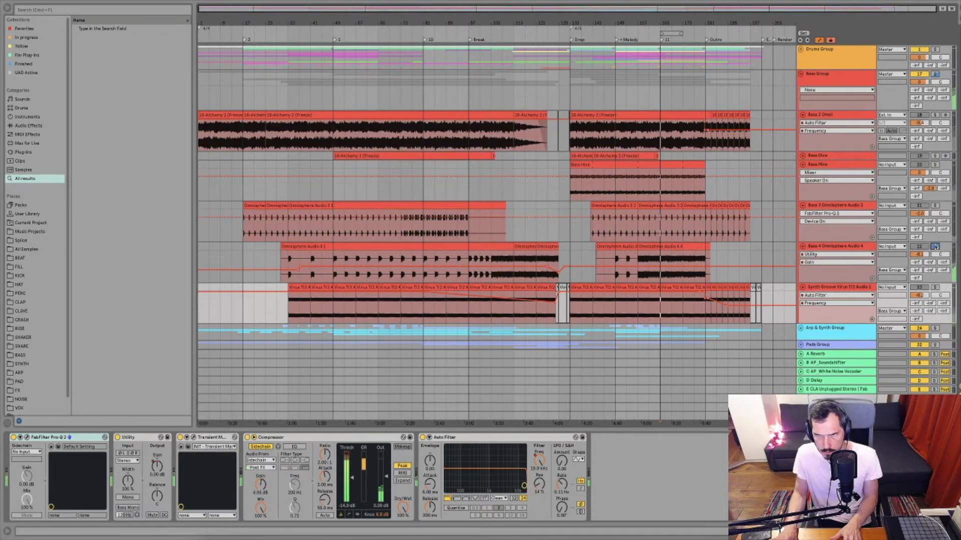
left_click(827, 248)
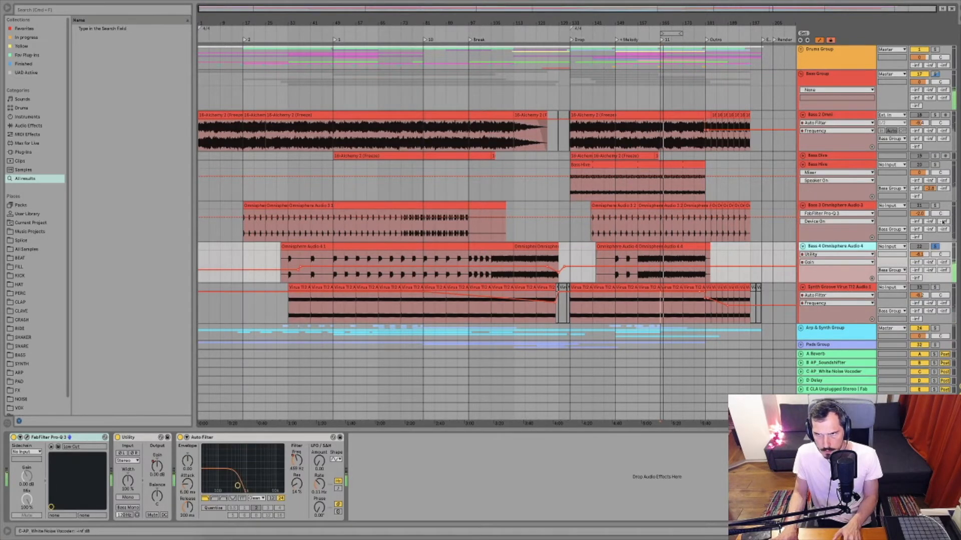
left_click(639, 276)
key("space")
key("space")
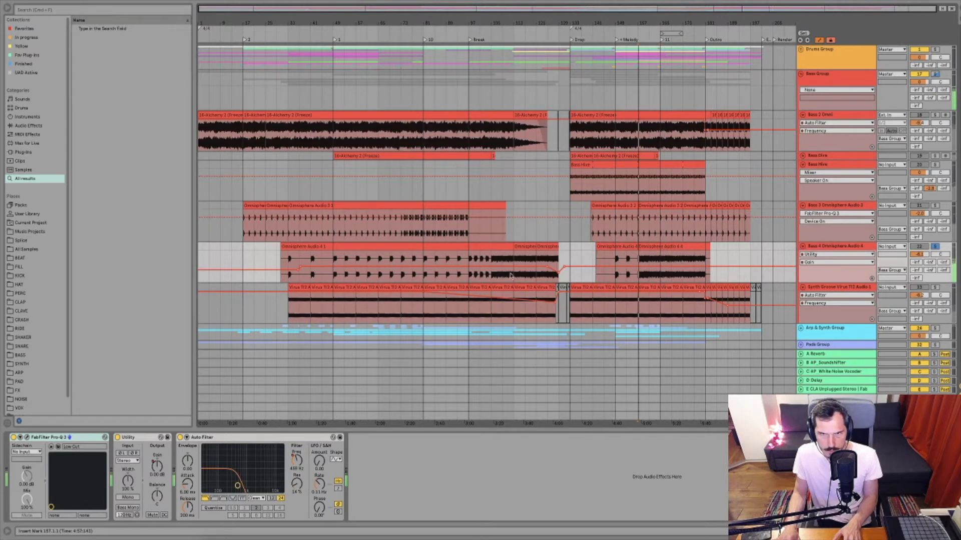
- Solo Bass 3 Omnisphere Audio 3 and move it above Bass Hive, directly below Bass Diva
left_click(935, 205)
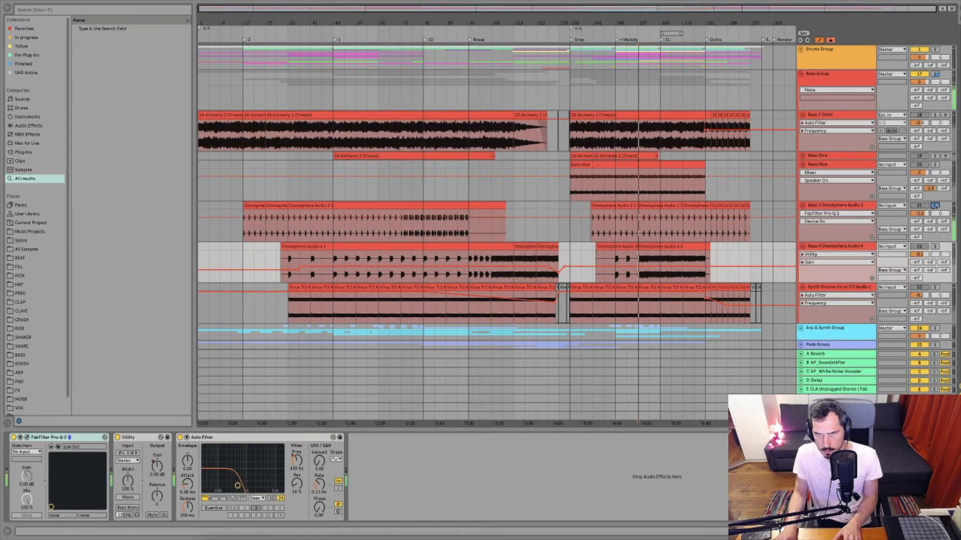
left_click(822, 206)
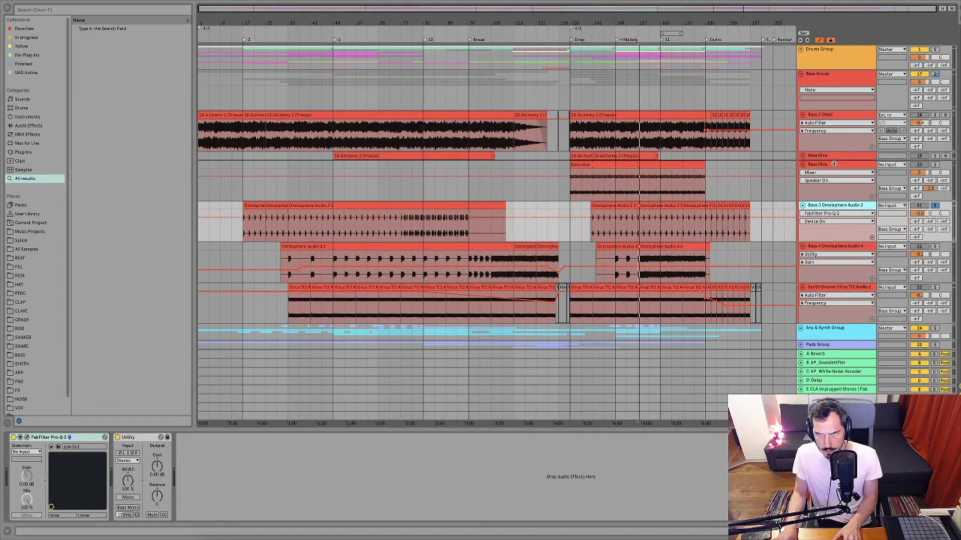
left_click_drag(834, 164, 834, 166)
- Play from bar 157 and solo Bass Hive, Bass 4 Omnisphere Audio 4 and Synth Groove Virus in turn
left_click(638, 234)
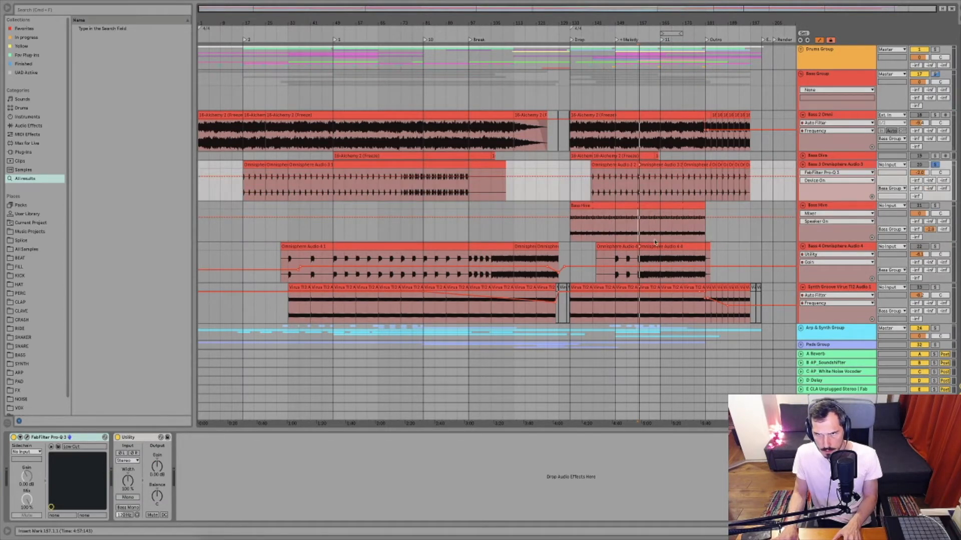
left_click(936, 206)
key("space")
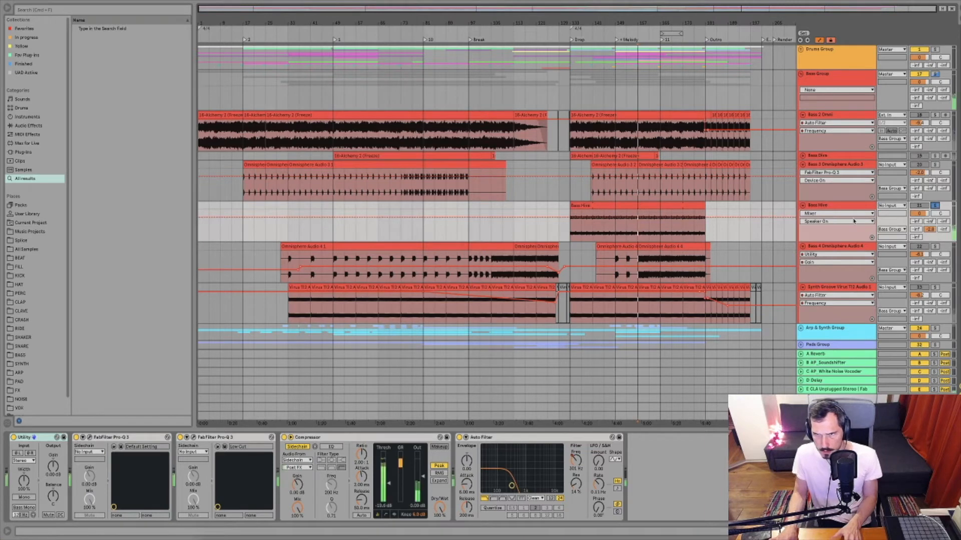
left_click(935, 247)
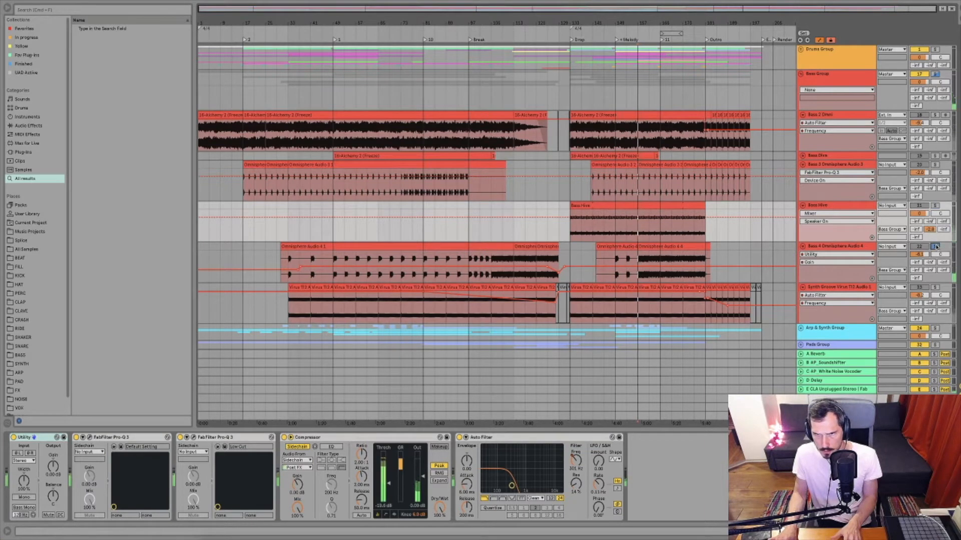
left_click(934, 287)
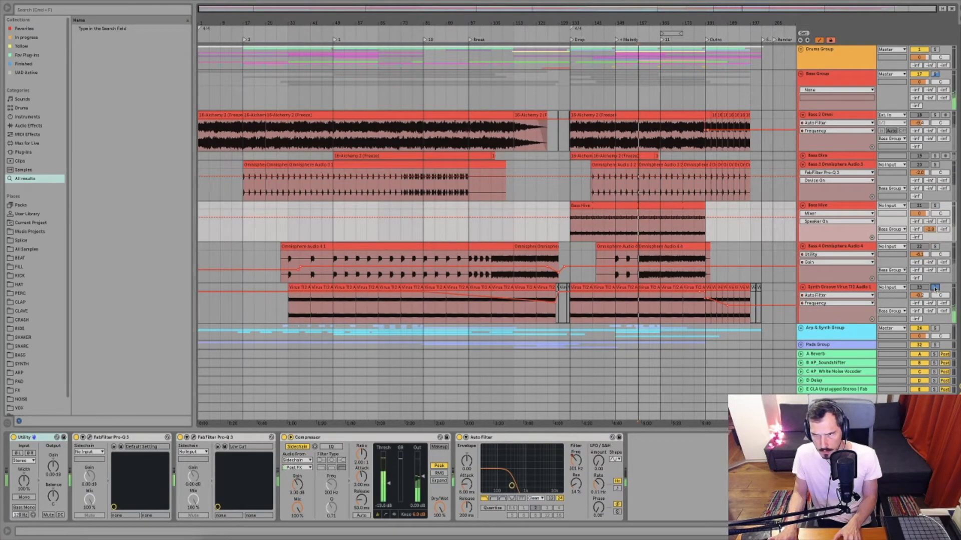
- Move the Synth Groove Virus track above Bass Hive, directly below Bass 3 Omnisphere Audio 3
scroll(848, 274, "down", 2)
left_click(835, 268)
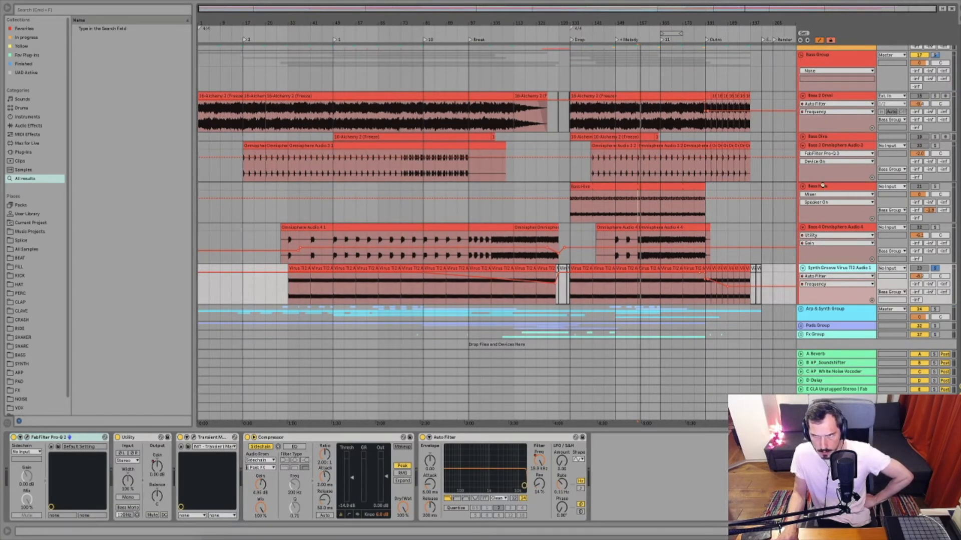
left_click_drag(824, 188, 824, 187)
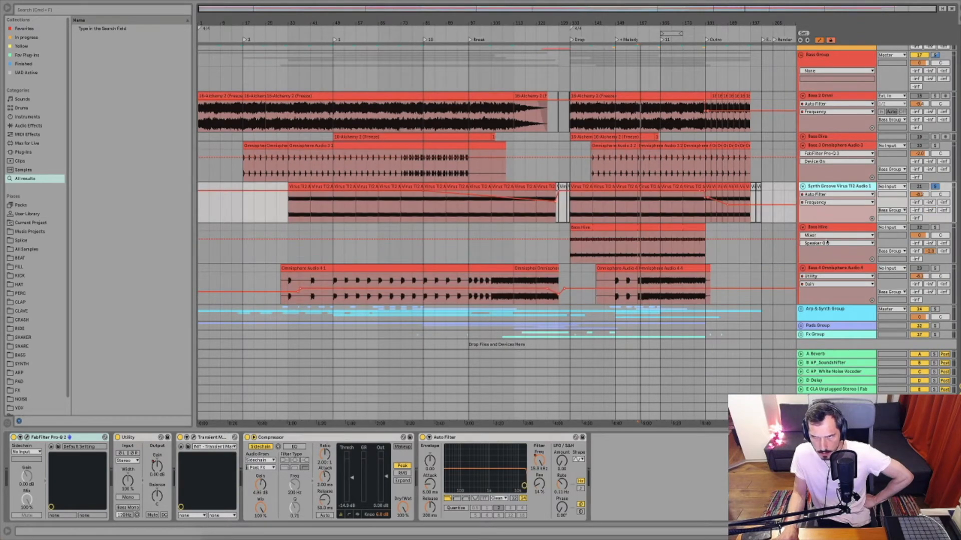
scroll(840, 280, "down", 1)
scroll(836, 275, "up", 1)
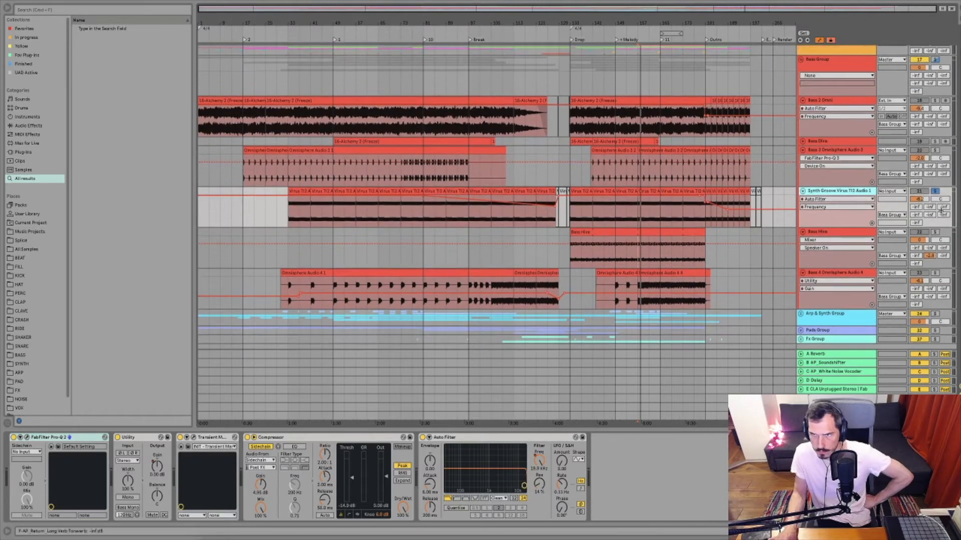
- Turn off the Bass Group's solo, fold the group and unfold the Arp & Synth Group
left_click(817, 63)
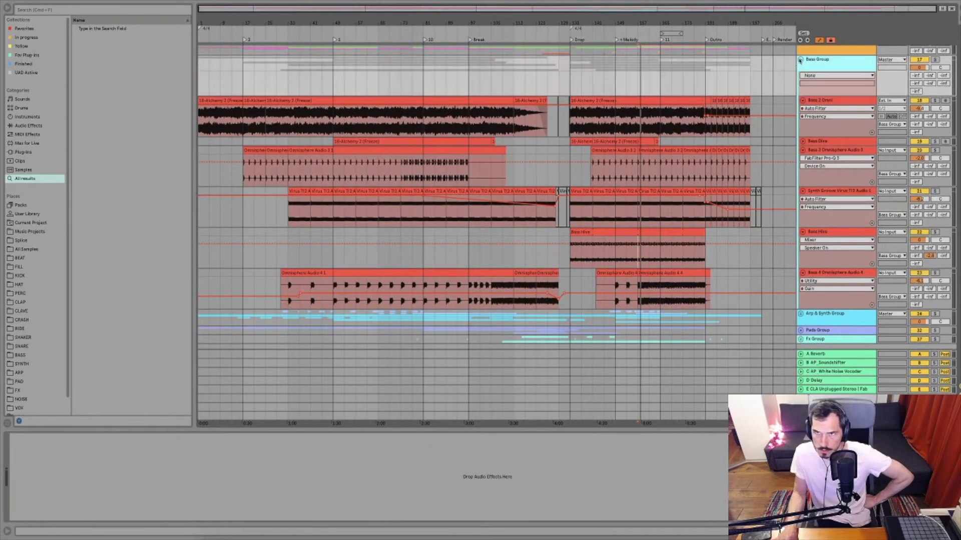
left_click(800, 59)
left_click(811, 91)
left_click(801, 91)
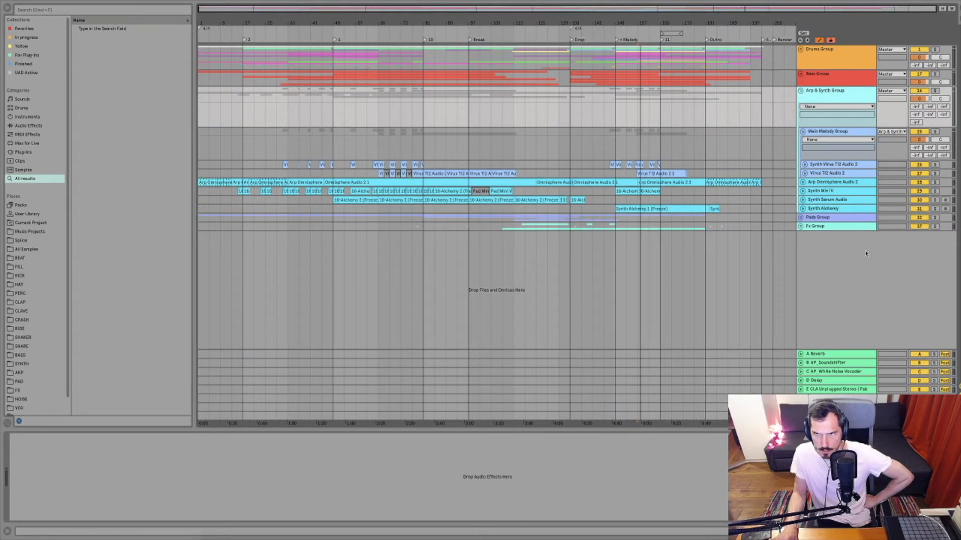
- Check the Synth Alchemy, Synth Serum Audio and Synth Mini V tracks by briefly unfolding them and folding them again
left_click(811, 210)
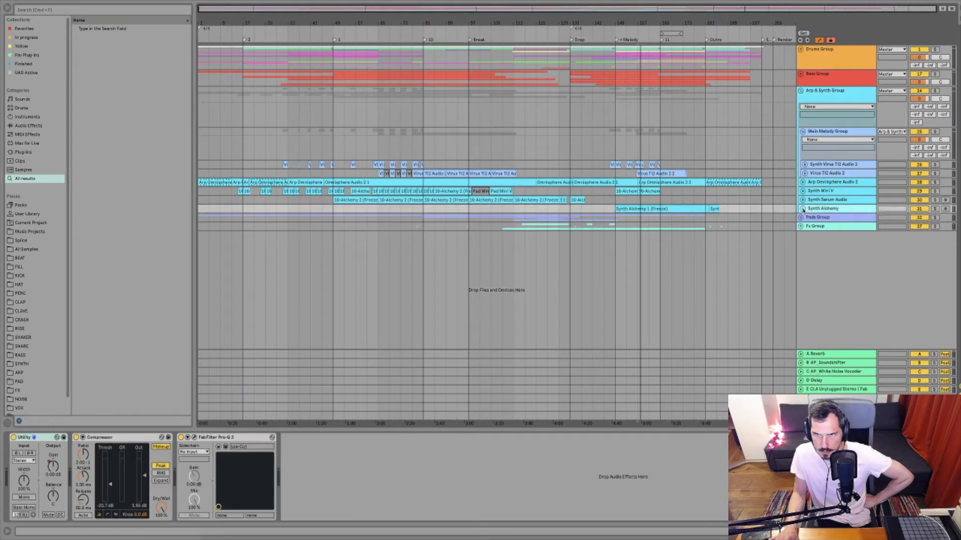
left_click(802, 210)
left_click(803, 208)
left_click(802, 201)
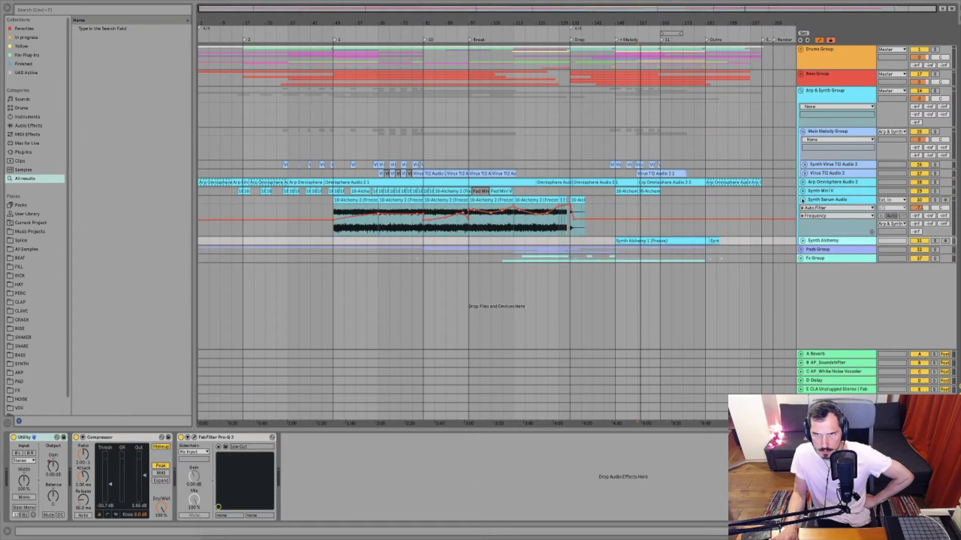
left_click(803, 200)
left_click(813, 191)
left_click(802, 191)
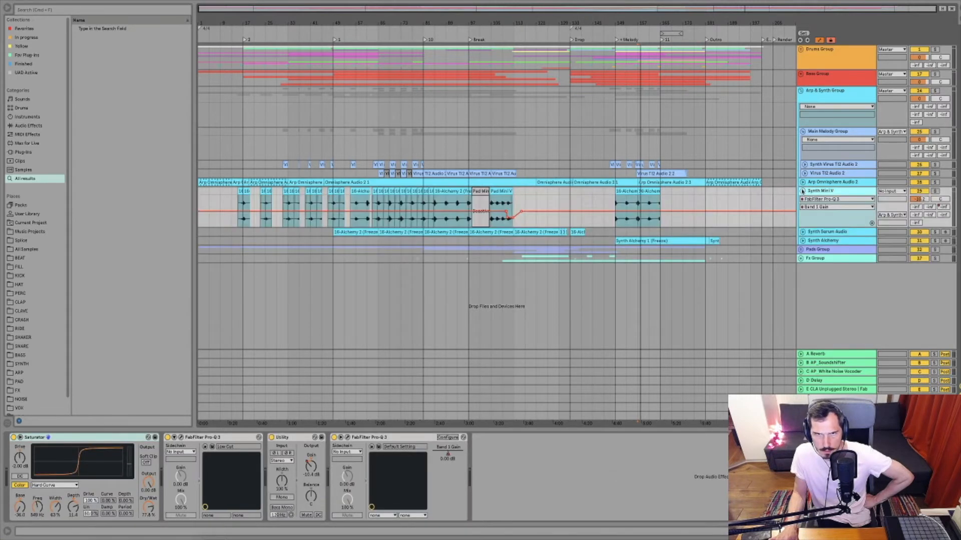
left_click(802, 191)
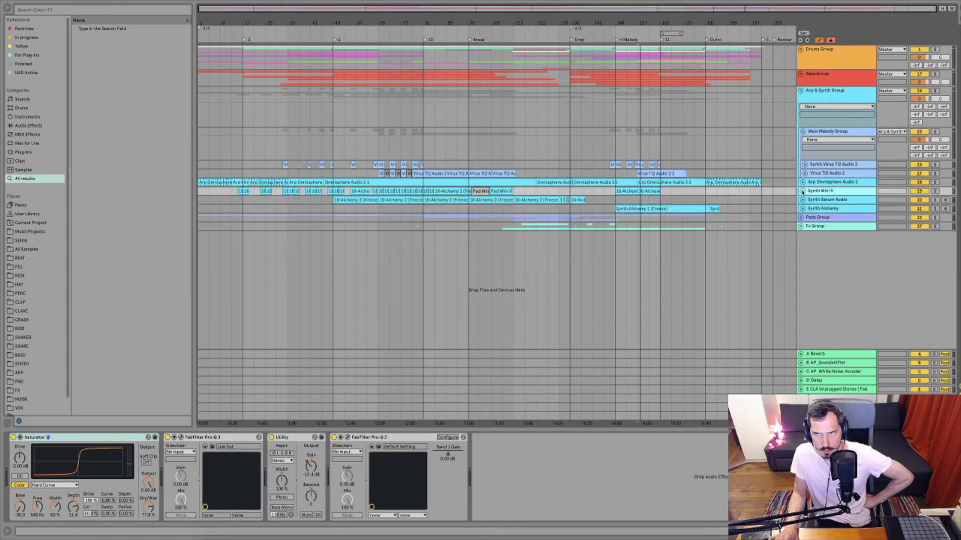
- Fold the Arp & Synth Group and unfold the Pads Group
left_click(800, 91)
left_click(816, 107)
left_click(800, 107)
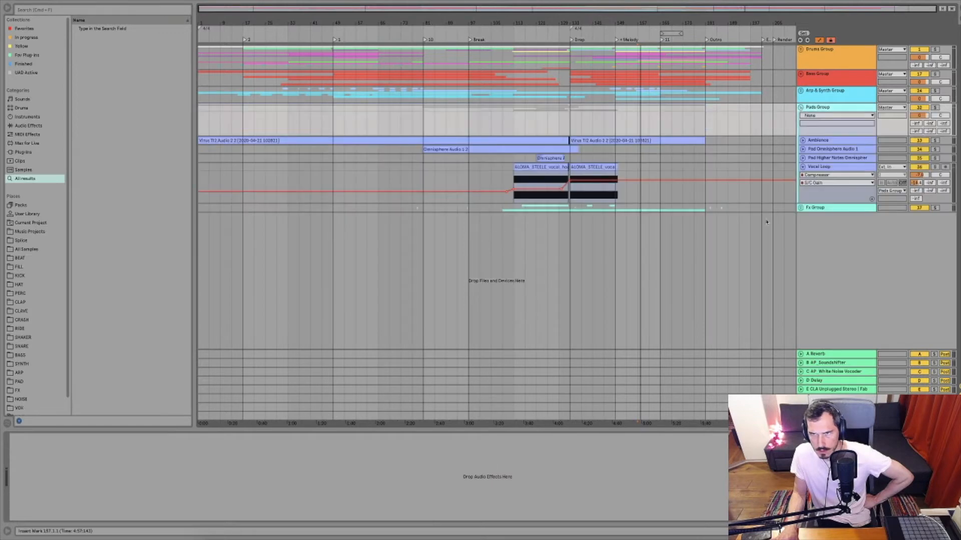
- Solo the Vocal Loop track and listen to its clips before and around the Drop marker
left_click(821, 169)
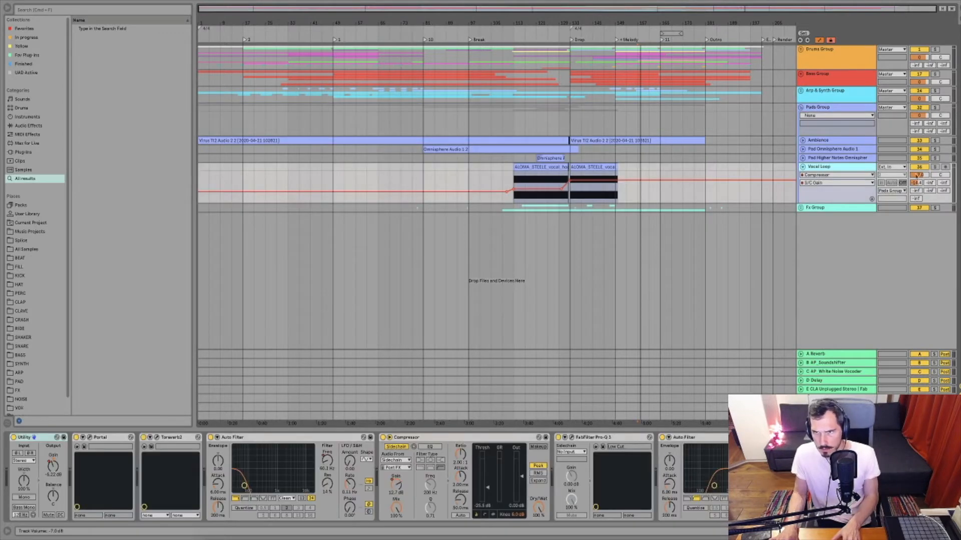
left_click(527, 193)
key("space")
left_click(559, 198)
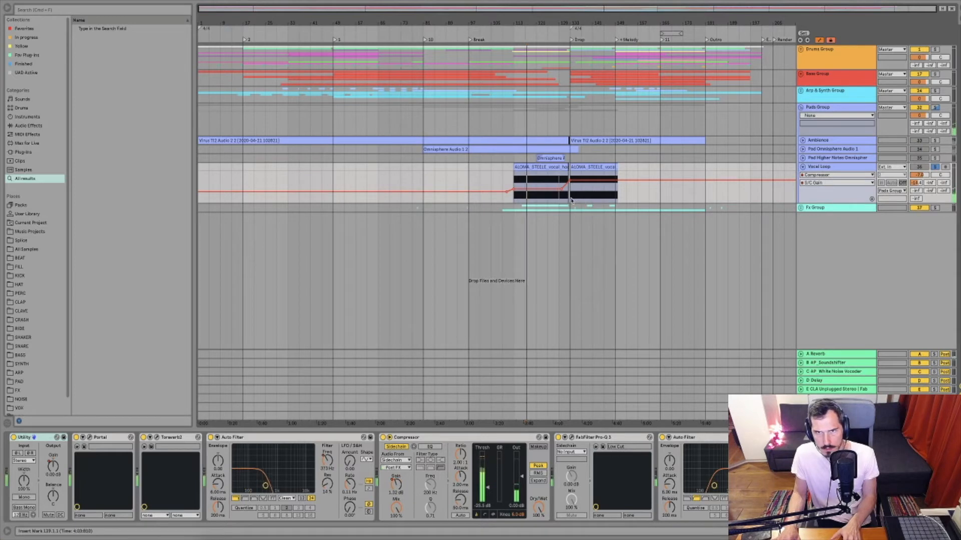
key("space")
key("space")
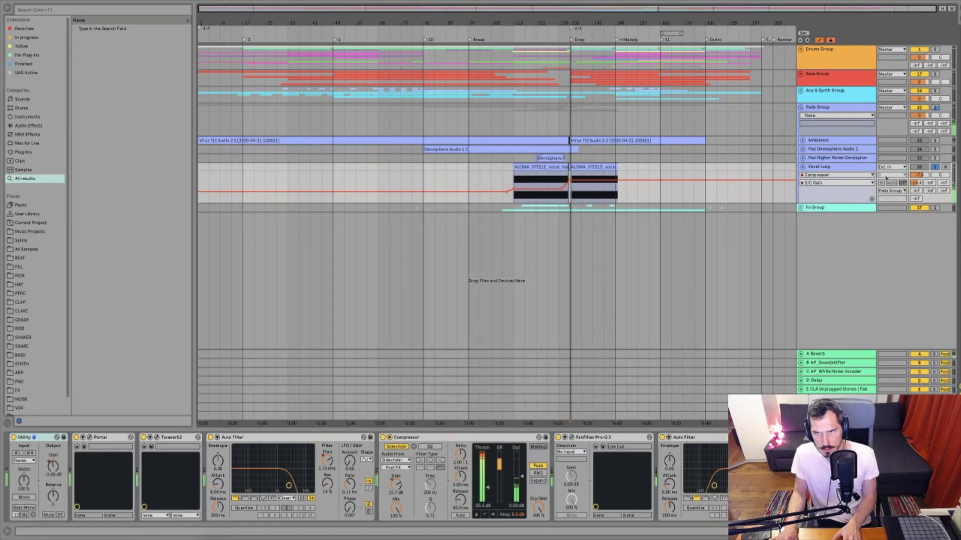
- Unfold Pad Higher Notes Omnisphere, listen to it in solo and unfold Pad Omnisphere Audio 1
left_click(803, 159)
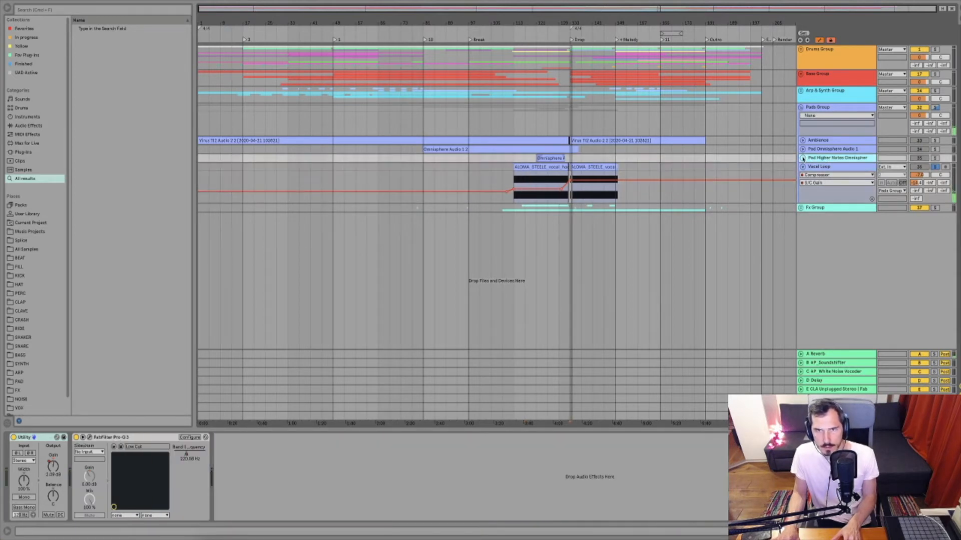
left_click(804, 159)
left_click(573, 175)
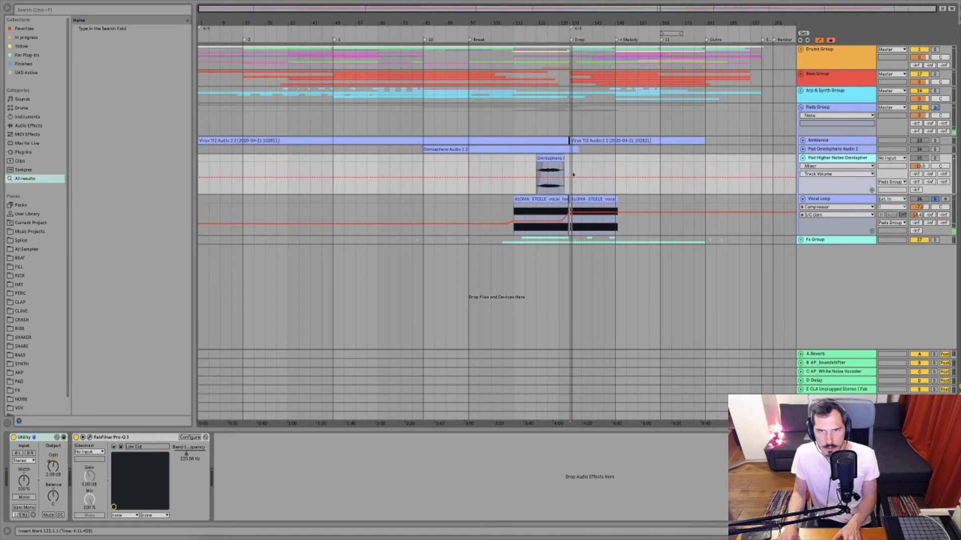
left_click(934, 159)
left_click(803, 150)
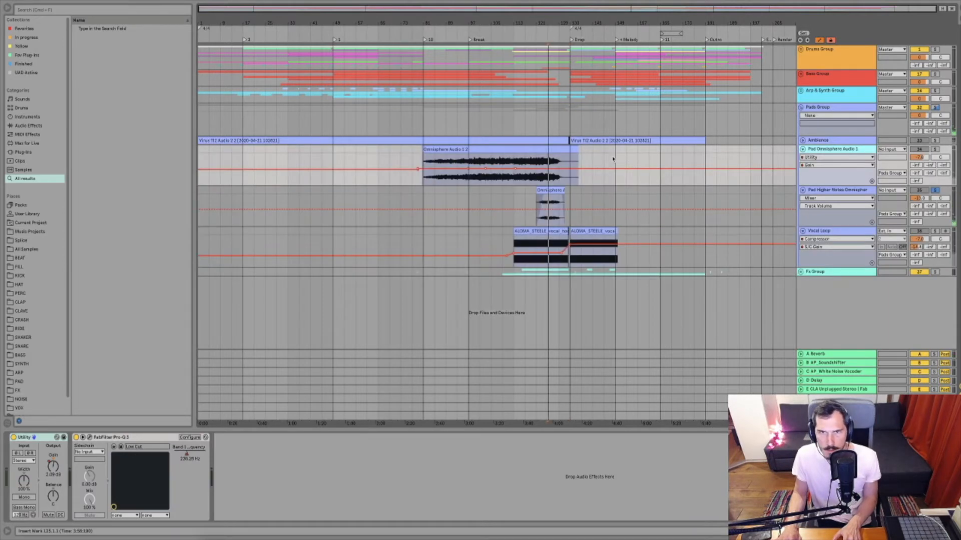
- Play from the start of the Vocal Loop clip and audition Pad Omnisphere Audio 1 and Ambience in solo
left_click(514, 158)
key("space")
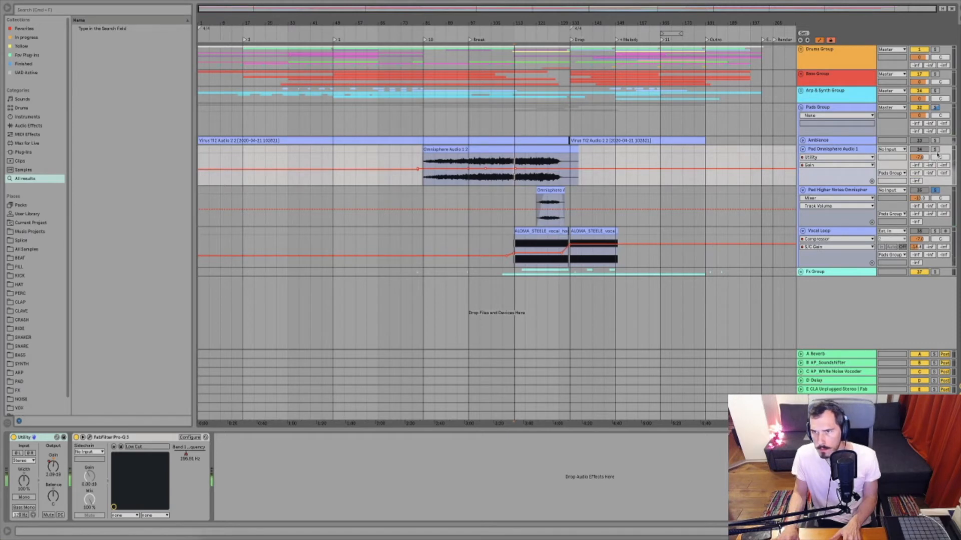
left_click(935, 149)
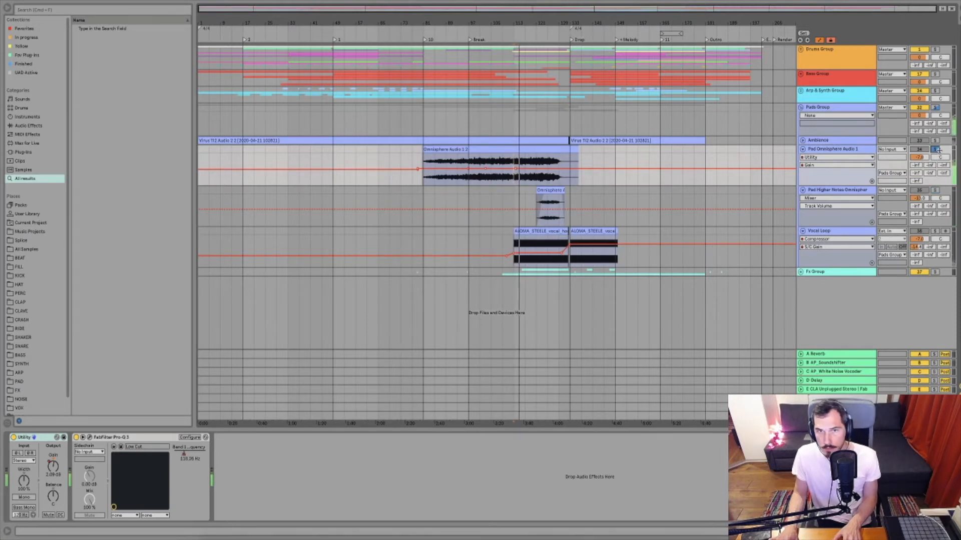
left_click(935, 141)
key("space")
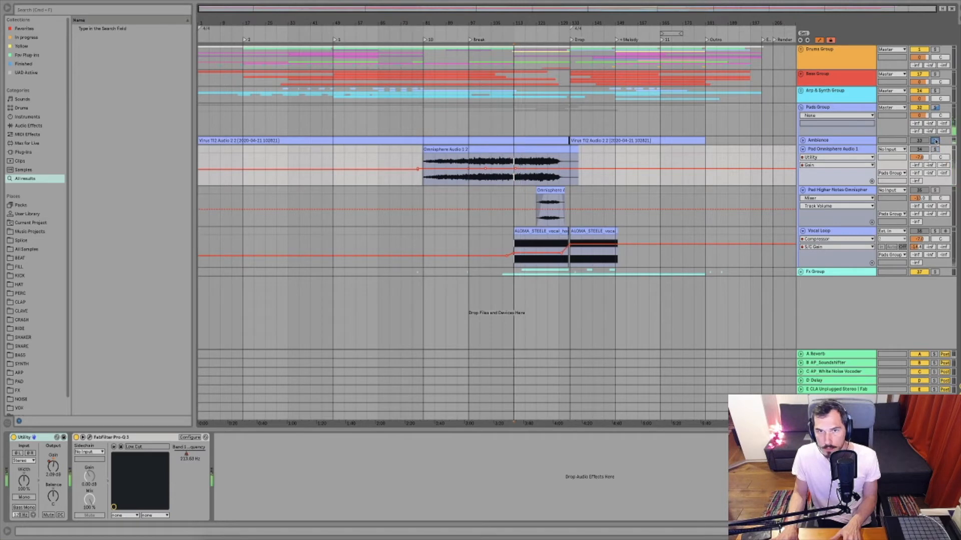
- Move the Ambience track below Vocal Loop at the end of the Pads Group and fold the group
left_click(823, 142)
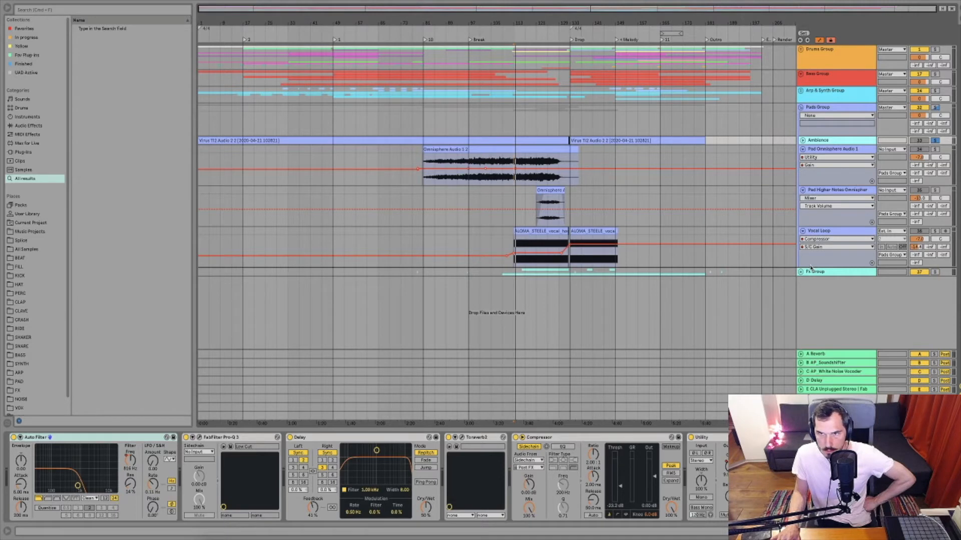
left_click_drag(811, 268, 810, 265)
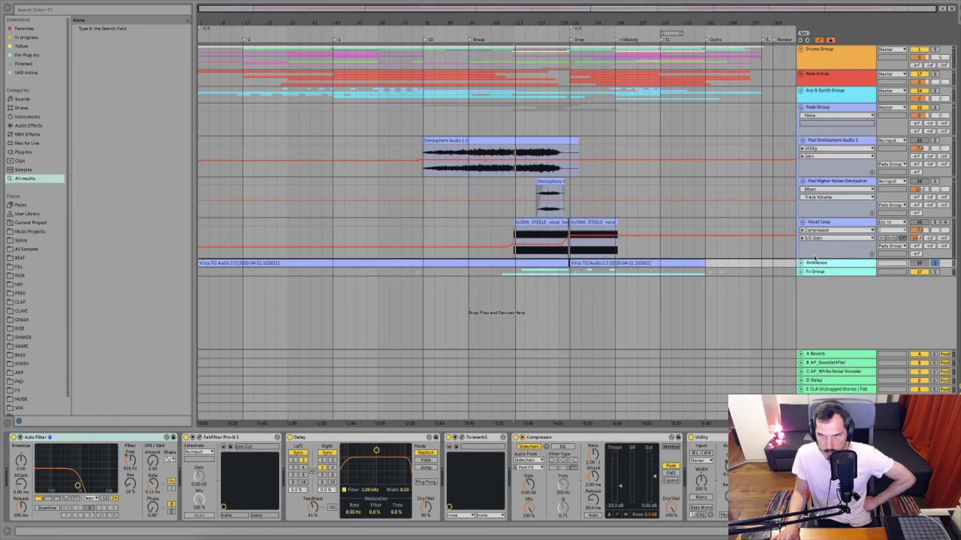
left_click_drag(826, 259, 826, 257)
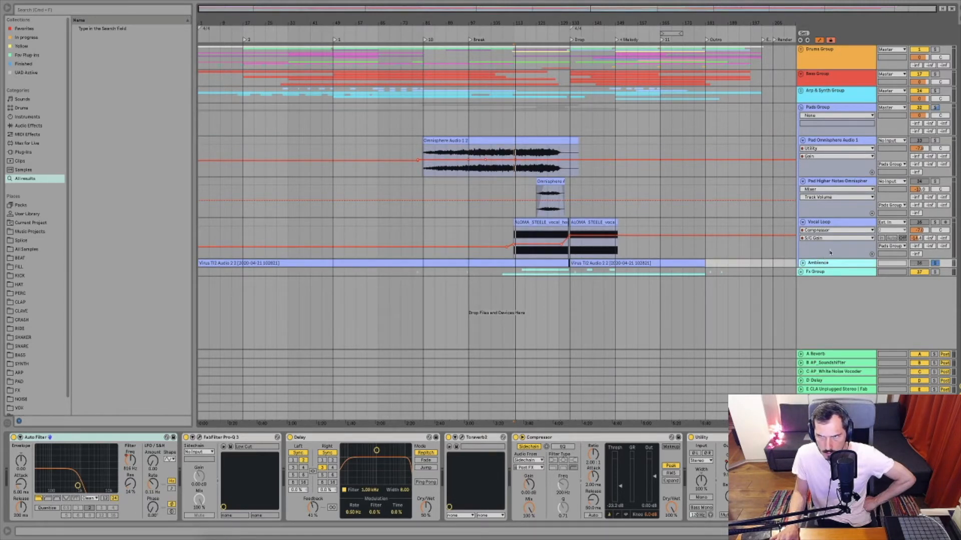
left_click(801, 107)
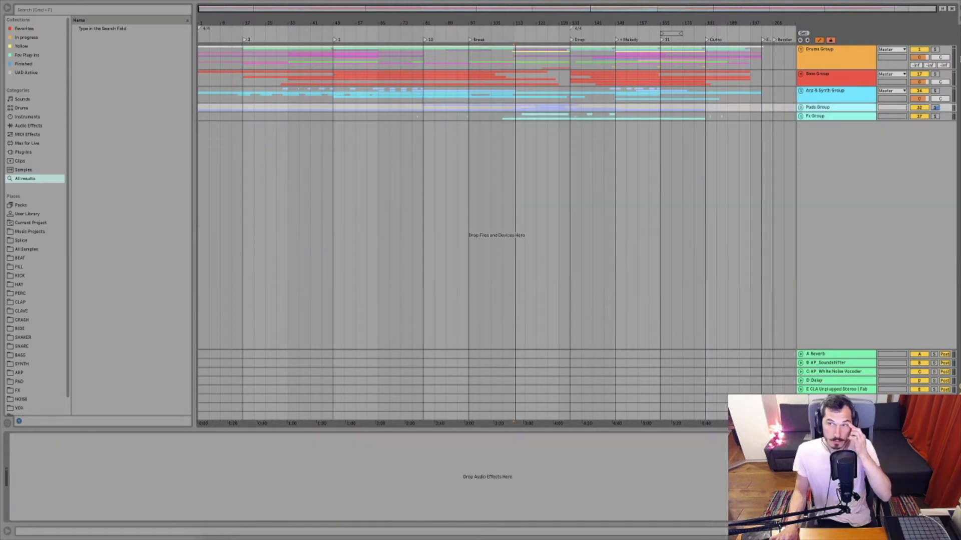
left_click(935, 108)
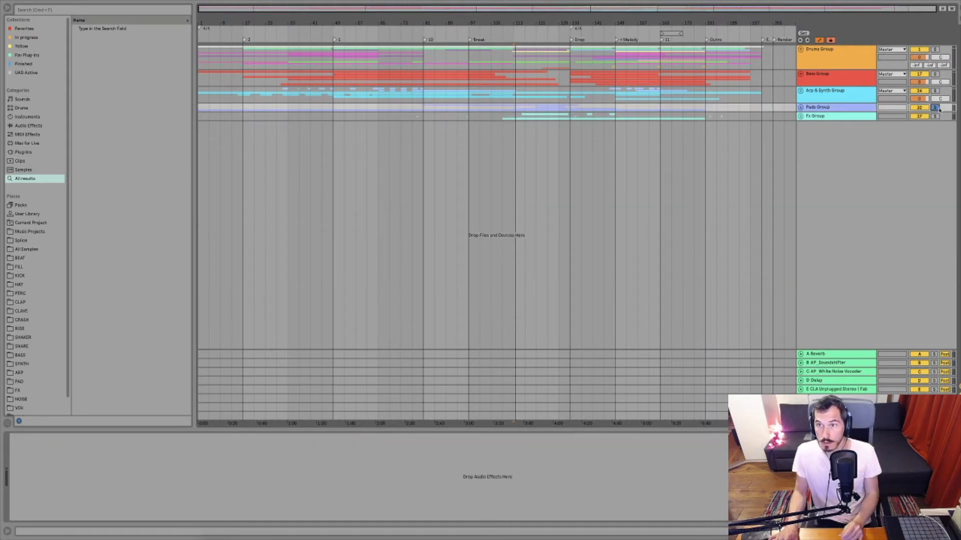
- Deactivate the Bass, Arp & Synth, Pads and Fx Groups together, leaving the Drums Group active
left_click(841, 117)
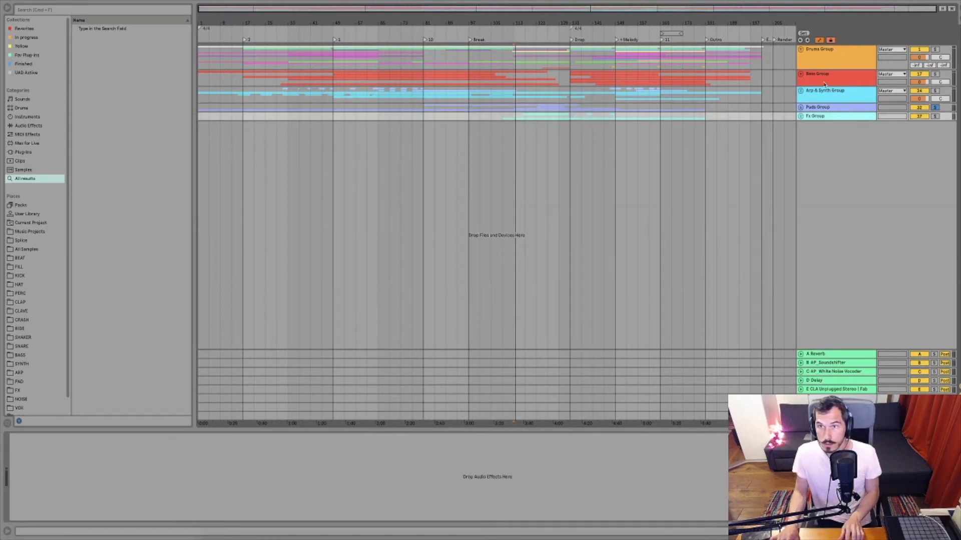
left_click(823, 77, "shift")
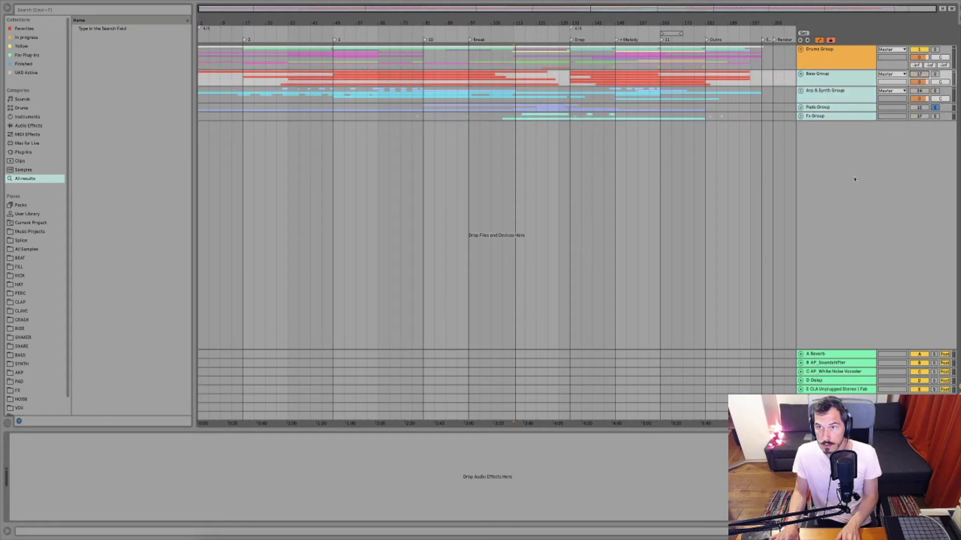
left_click(826, 96)
left_click(818, 55)
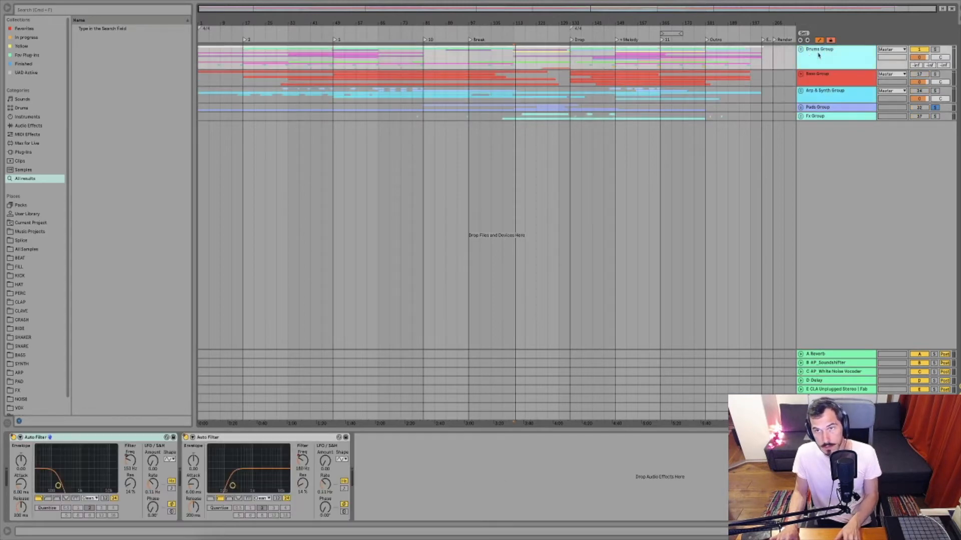
- Unfold the Drums Group, unsolo the Pads Group and select the drum tracks from Kick to Hat Fill
left_click(801, 50)
left_click(831, 115)
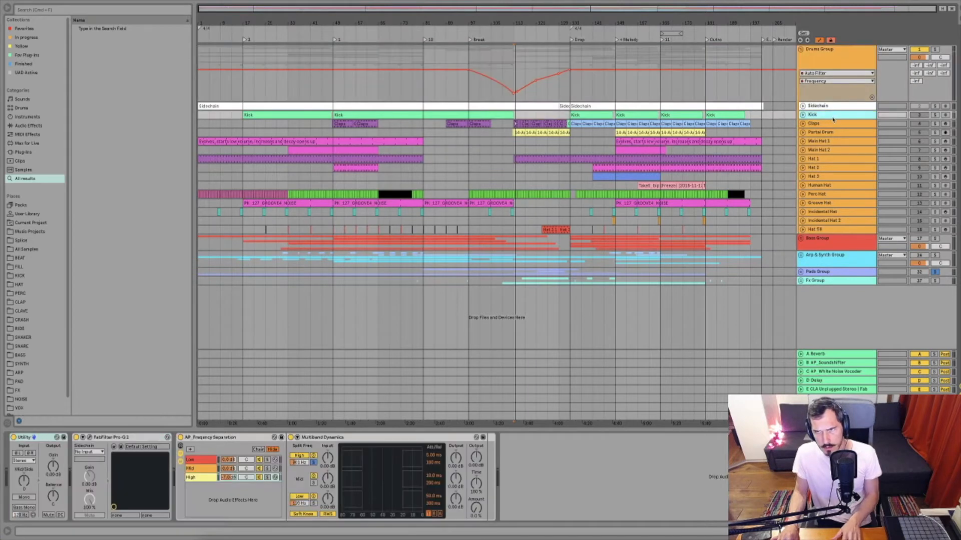
left_click(919, 49)
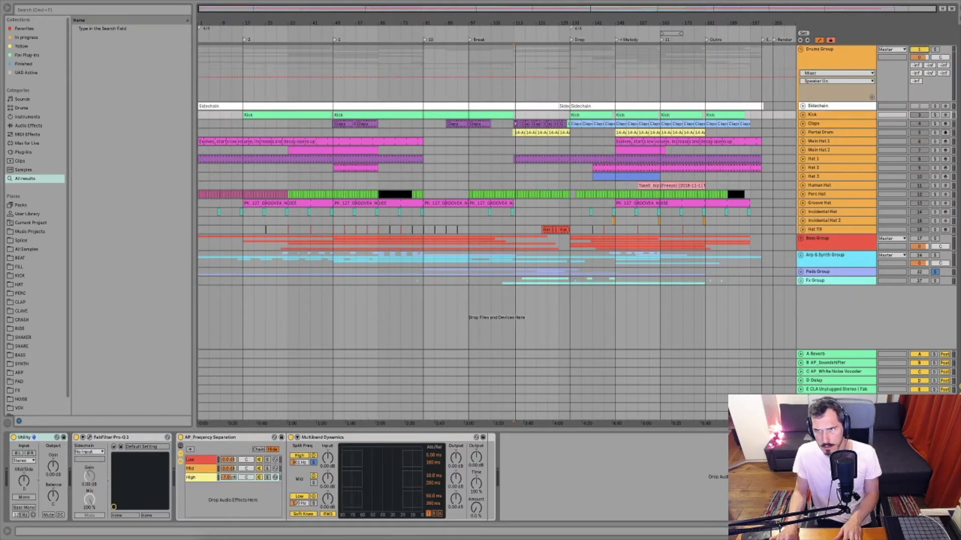
left_click(935, 271)
left_click(828, 114)
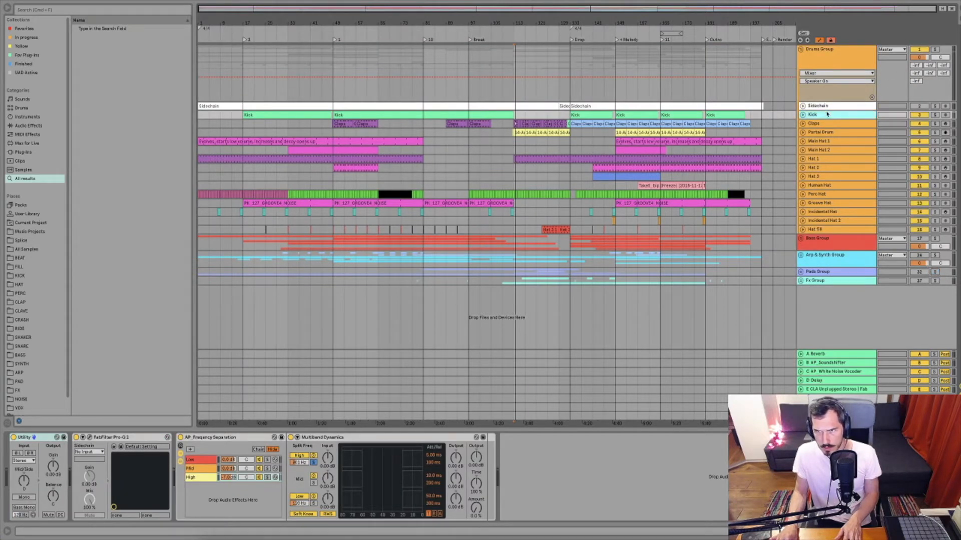
left_click(820, 229, "shift")
left_click(824, 203)
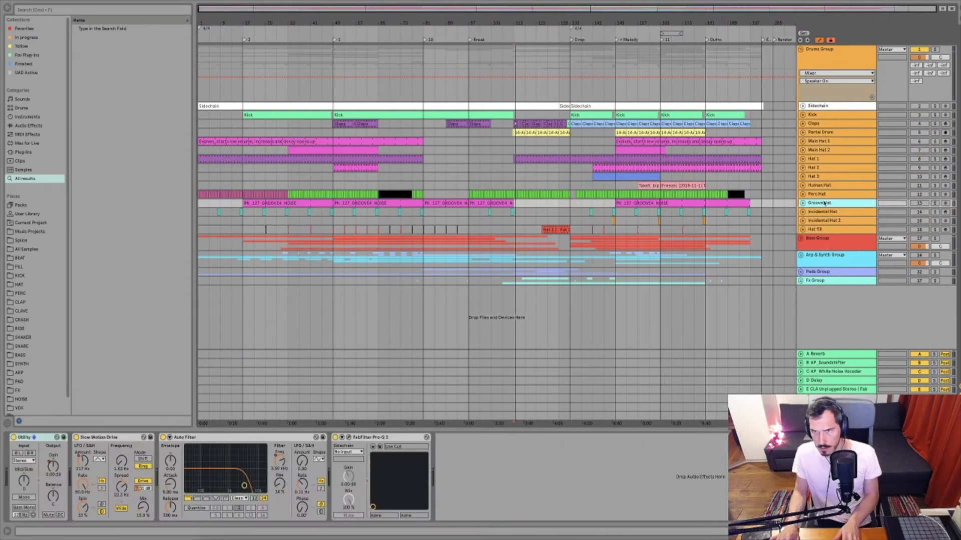
left_click(820, 115)
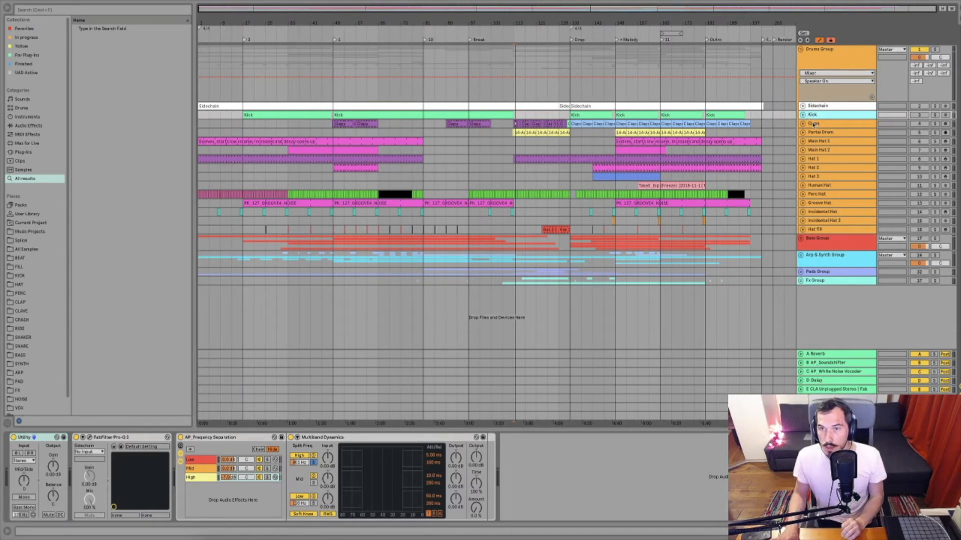
left_click(813, 124)
left_click(804, 116)
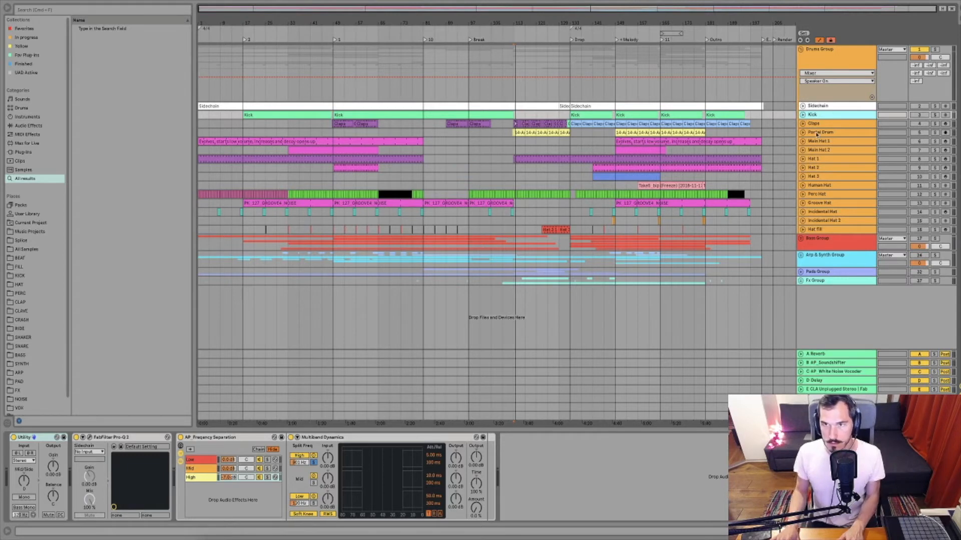
left_click(815, 124)
left_click(813, 115)
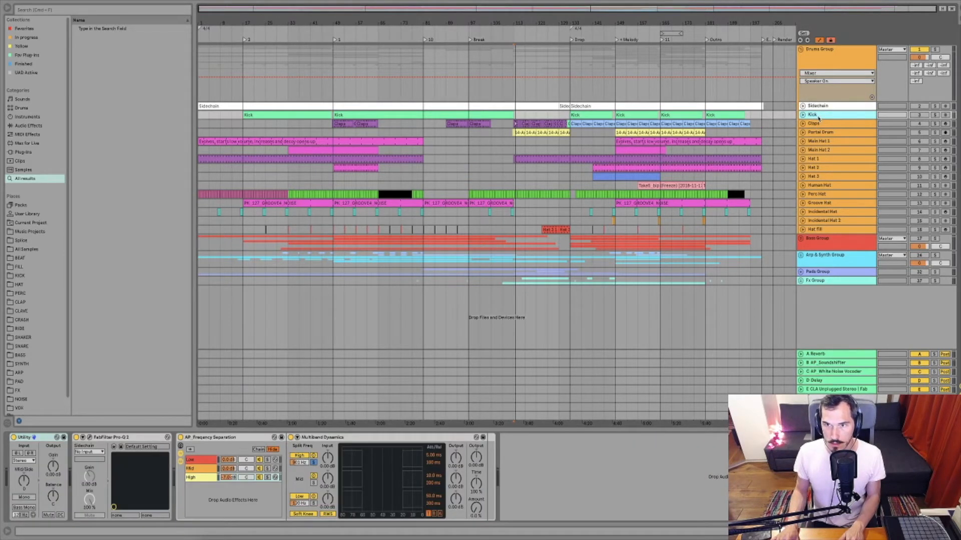
left_click(822, 240)
- Switch on and unfold the Kick track and listen briefly to it from bar 57
left_click(823, 114)
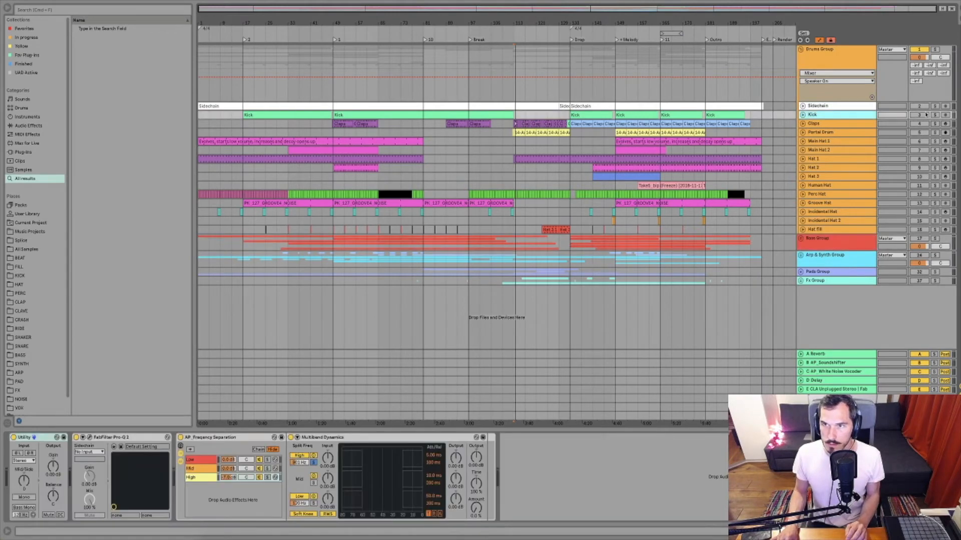
left_click(802, 115)
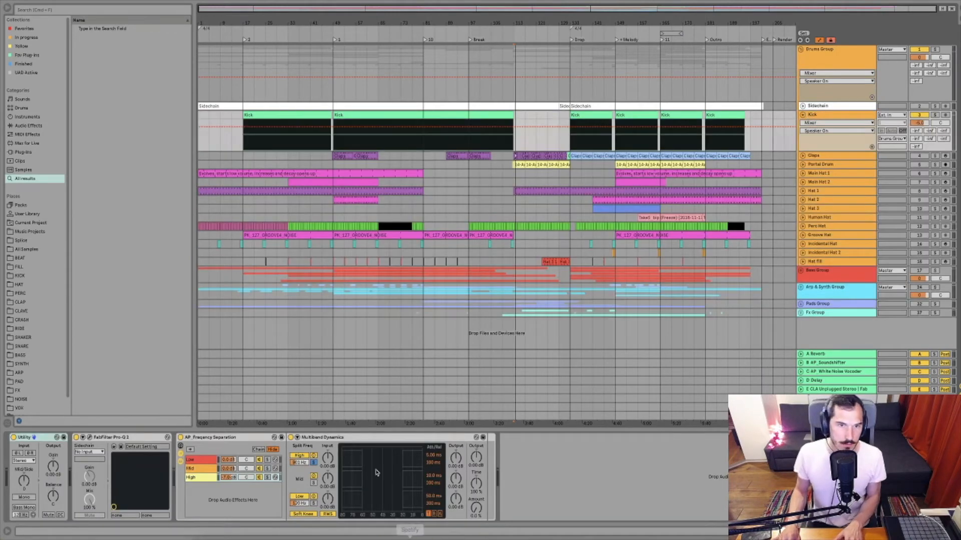
left_click(93, 445)
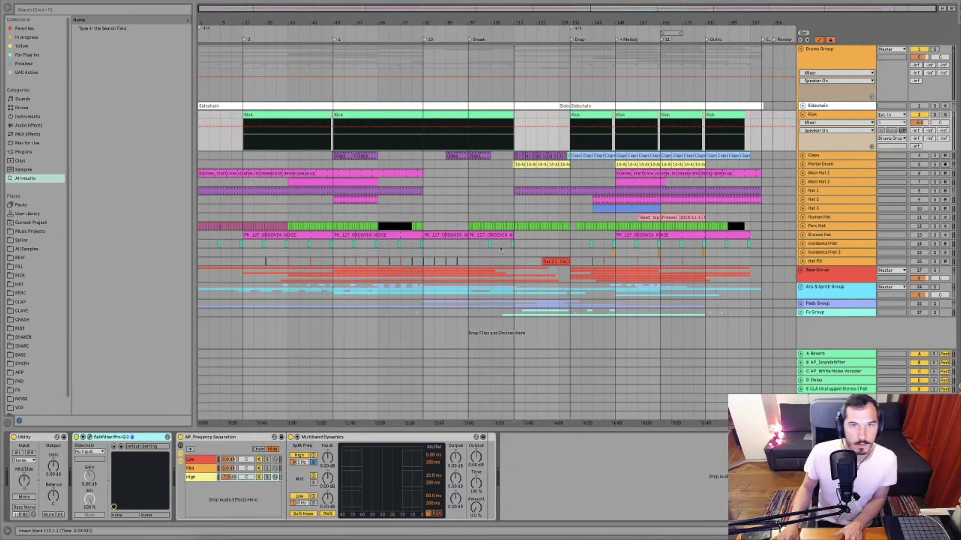
left_click(357, 146)
key("space")
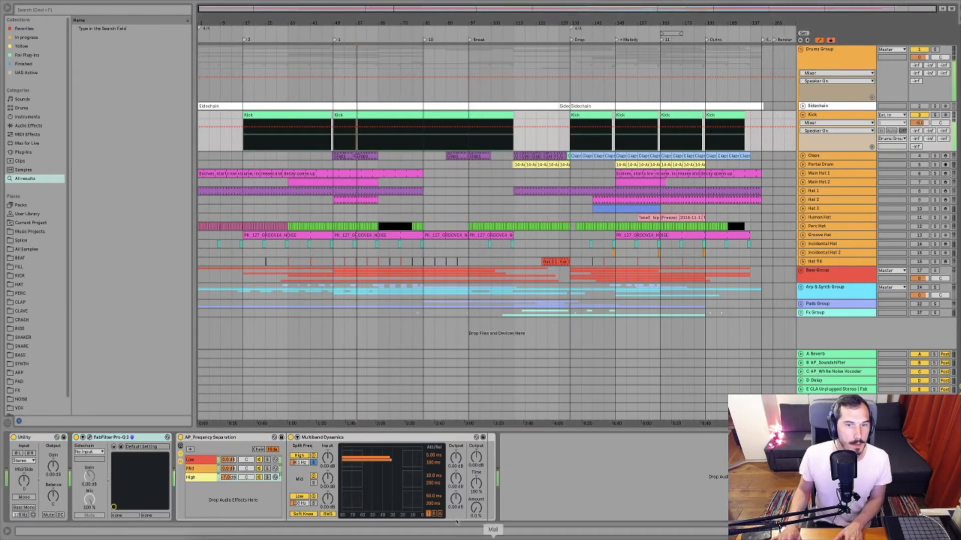
key("space")
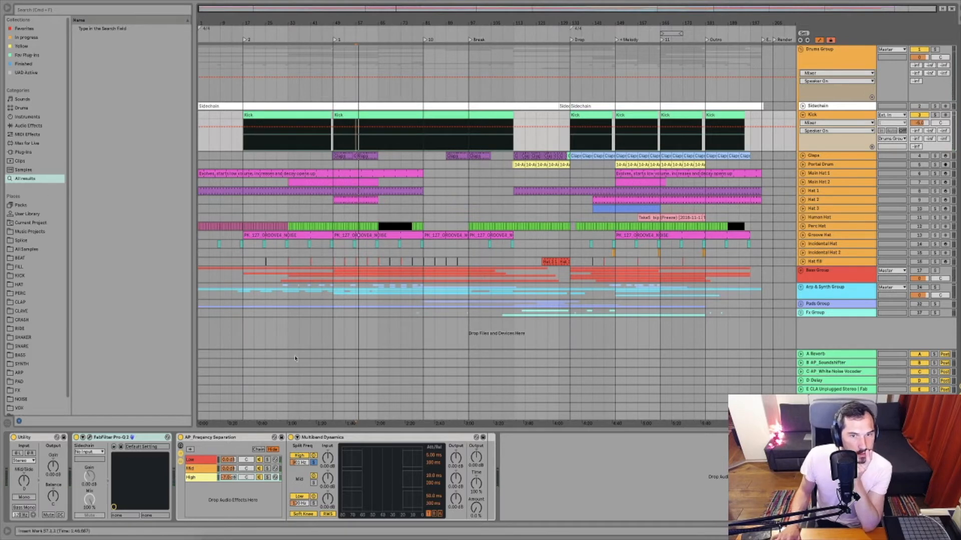
- Add FabFilter Pro-Q 3 from the favorite plug-ins collection to the end of the Kick track's device chain
left_click(512, 467)
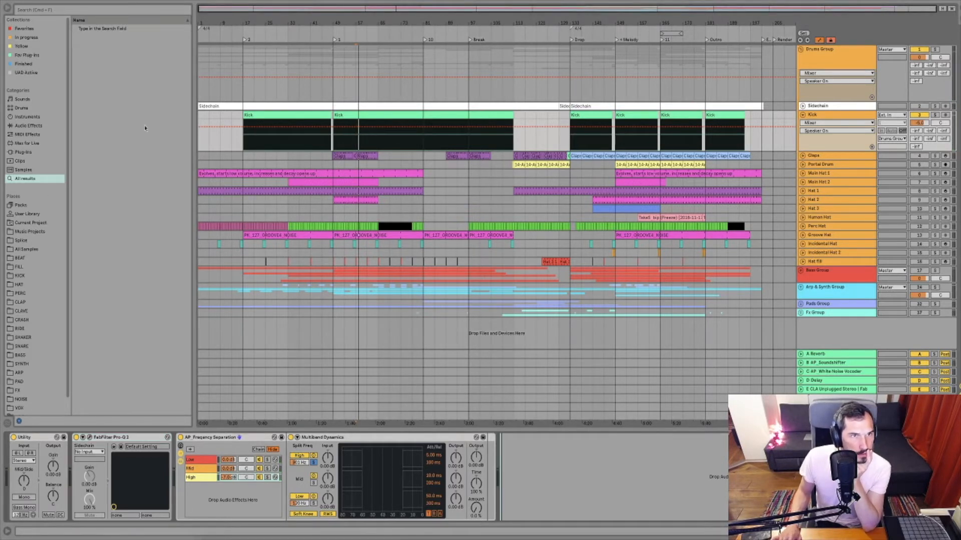
left_click(22, 127)
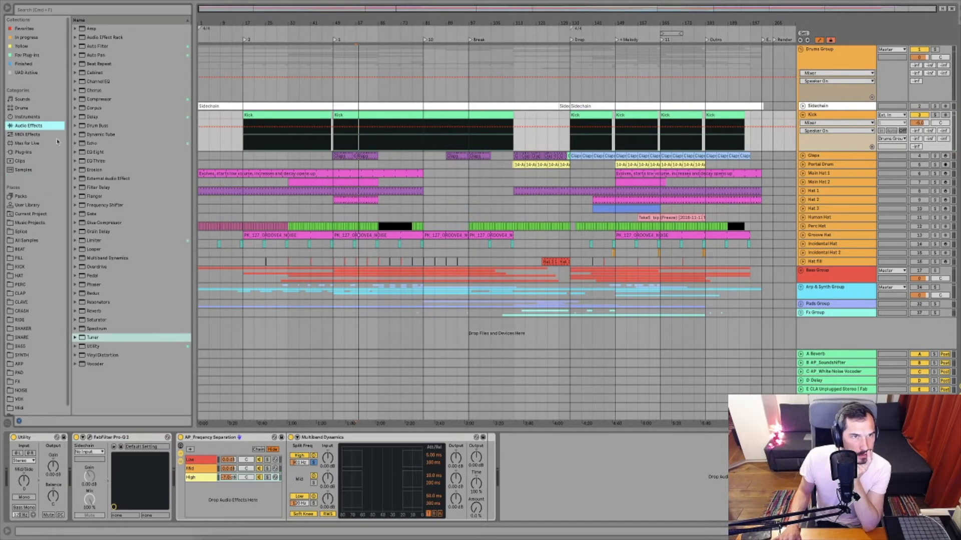
left_click(27, 56)
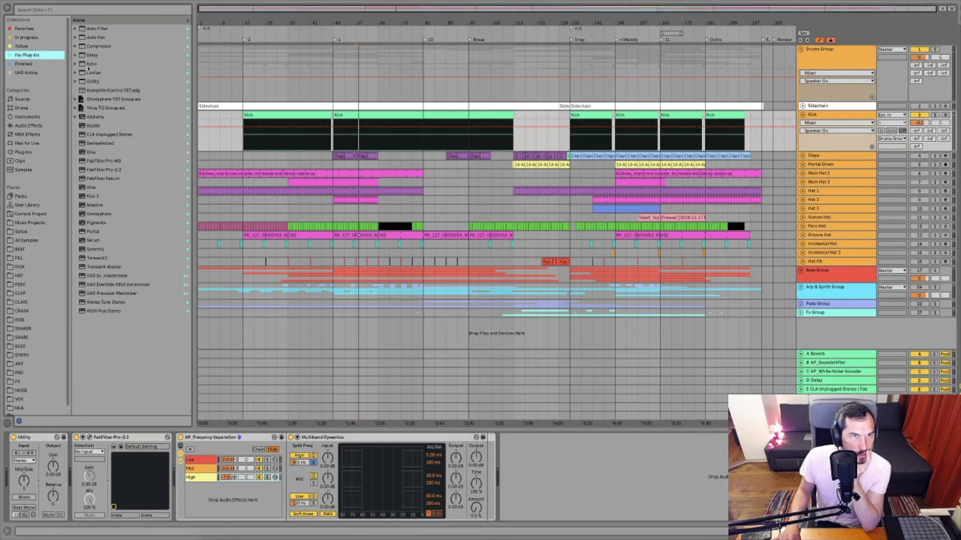
left_click(106, 170)
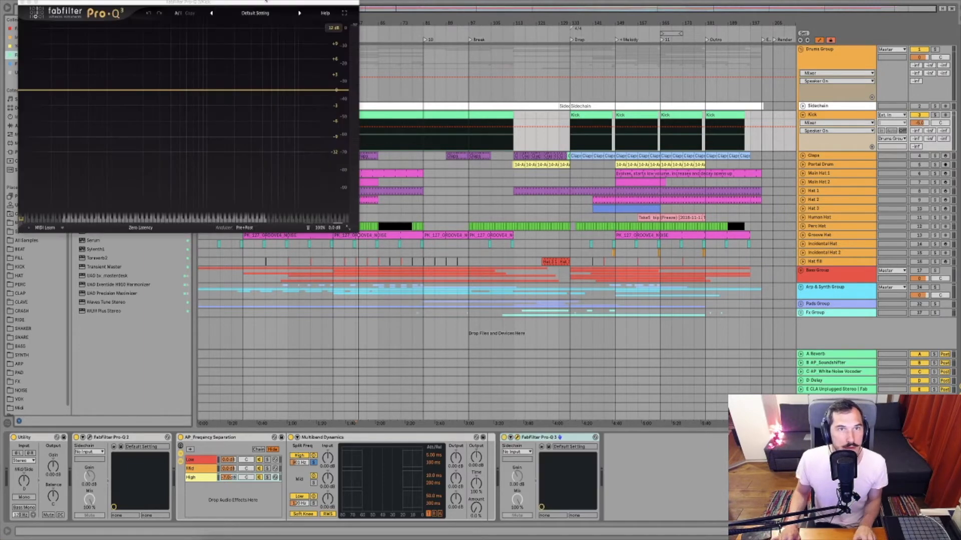
left_click_drag(265, 2, 459, 22)
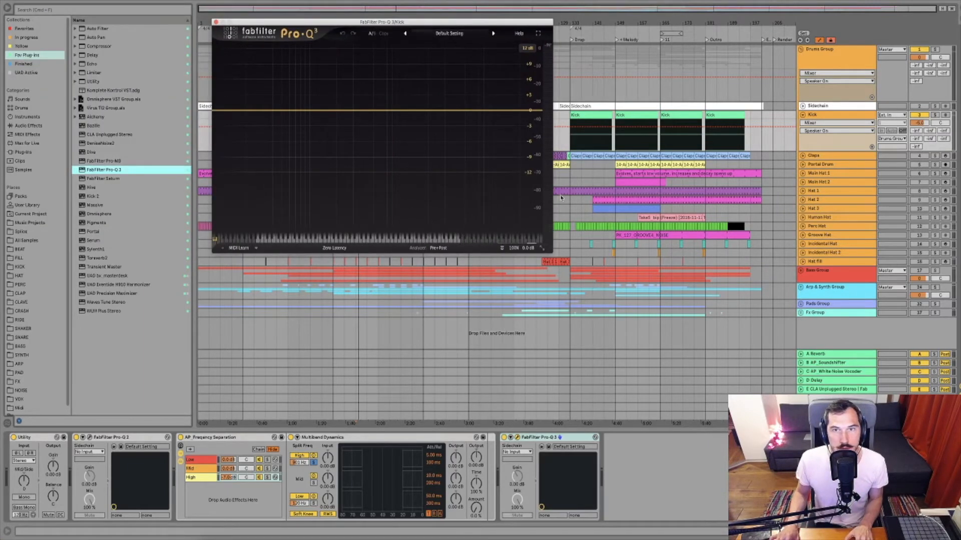
- Loop the Kick track over four bars from bar 57 to 61 and play it with the Pro-Q 3 spectrum in view
key("space")
left_click_drag(319, 22, 353, 207)
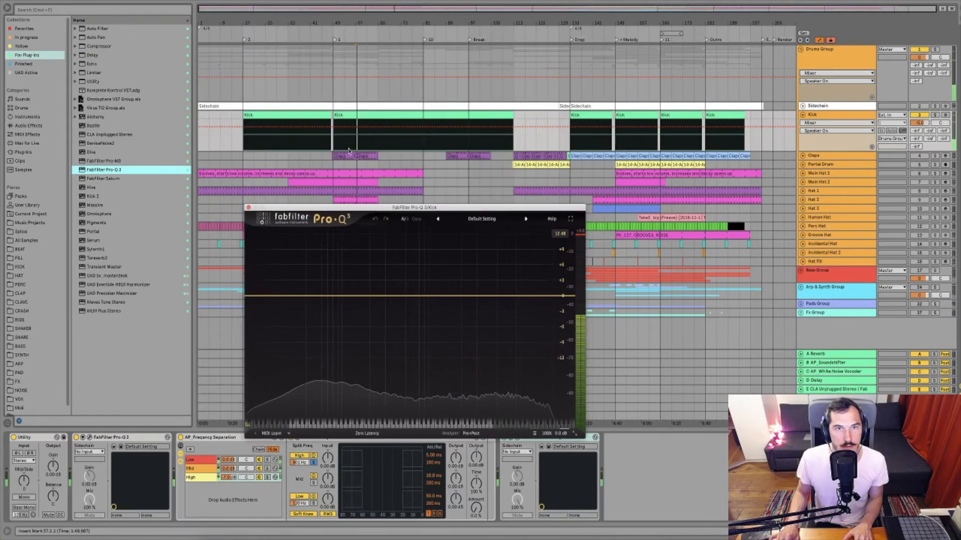
key("space")
left_click_drag(358, 146, 365, 146)
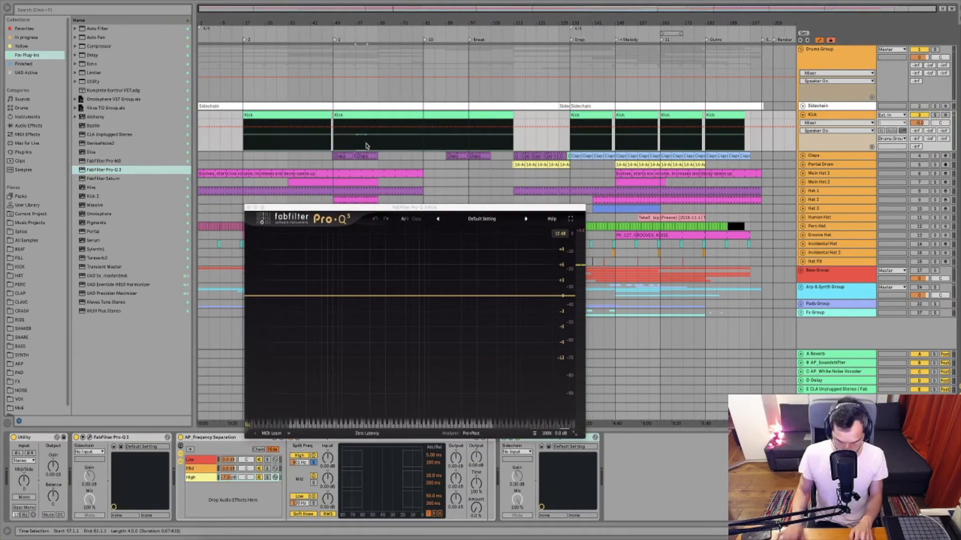
key("super+l")
key("space")
- Try out EQ bands on the looping kick in FabFilter Pro-Q 3 and stop playback
left_click(287, 290)
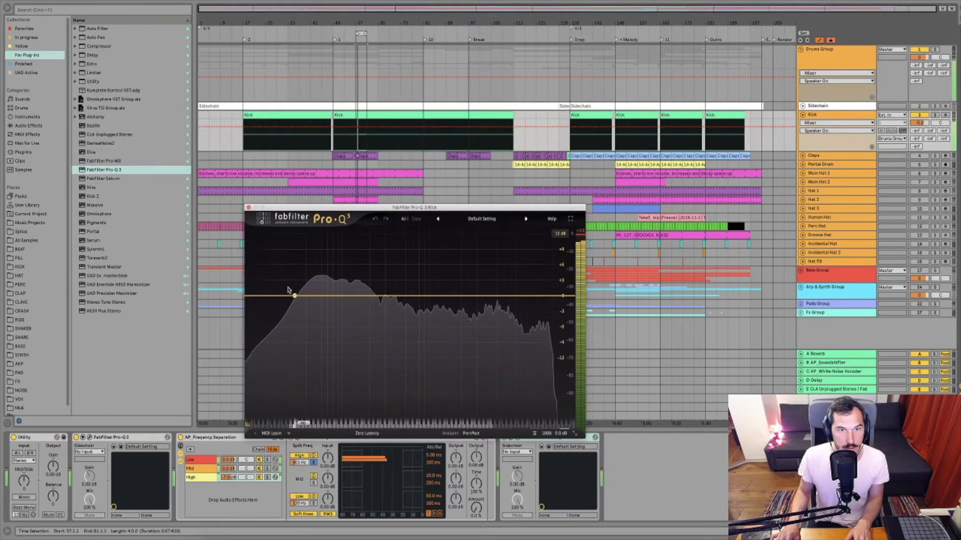
left_click_drag(289, 291, 280, 281)
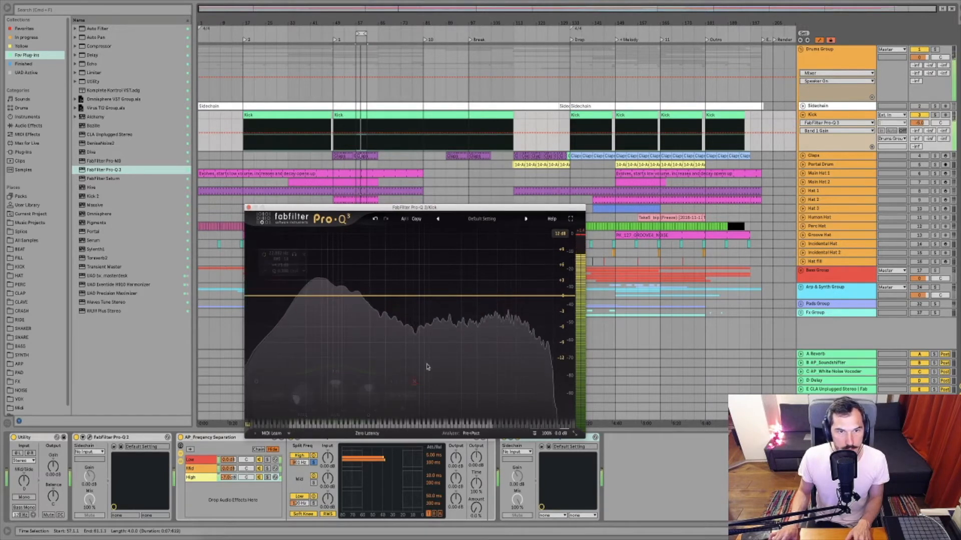
left_click_drag(368, 295, 431, 253)
scroll(363, 269, "up", 5)
left_click(510, 382)
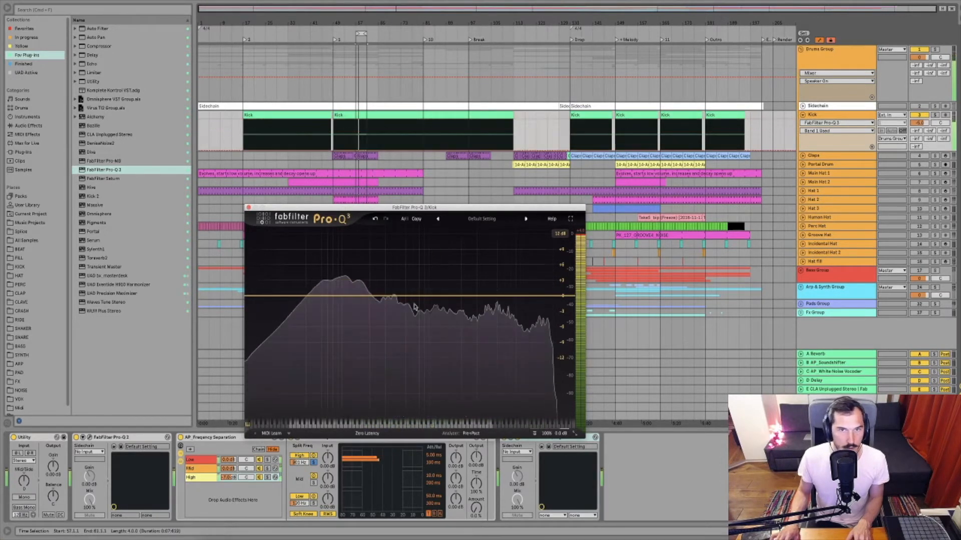
key("space")
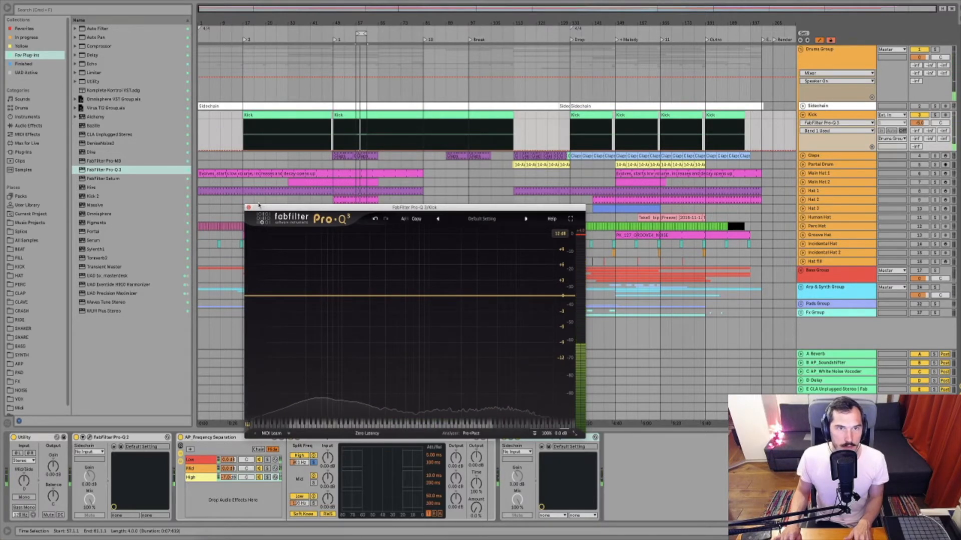
mouse_move(266, 209)
left_mouse_down()
mouse_move(277, 212)
mouse_move(186, 209)
mouse_move(275, 210)
left_mouse_up()
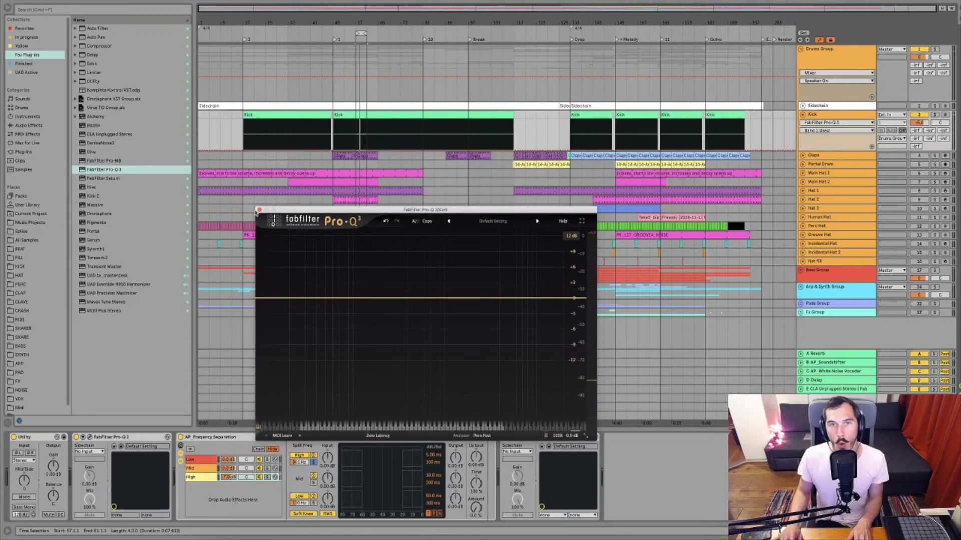
- Close the Kick's EQ window, then switch on and unfold the Claps track and listen briefly to it with the kick
left_click(259, 211)
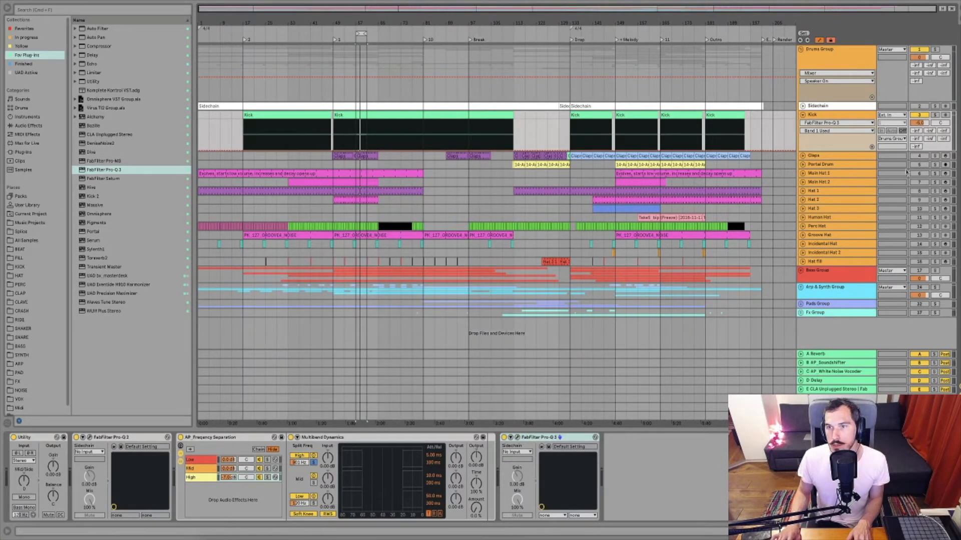
left_click(864, 156)
key("0")
left_click(802, 156)
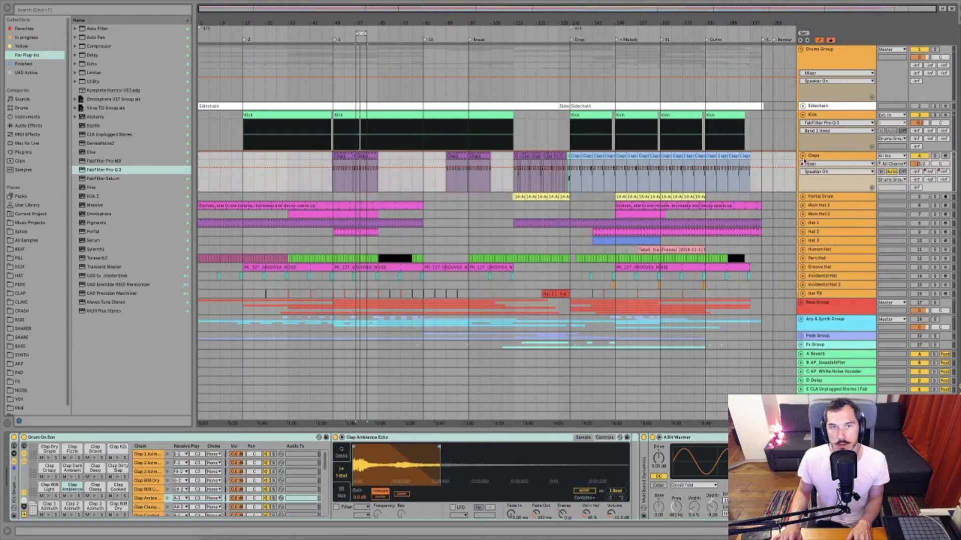
key("space")
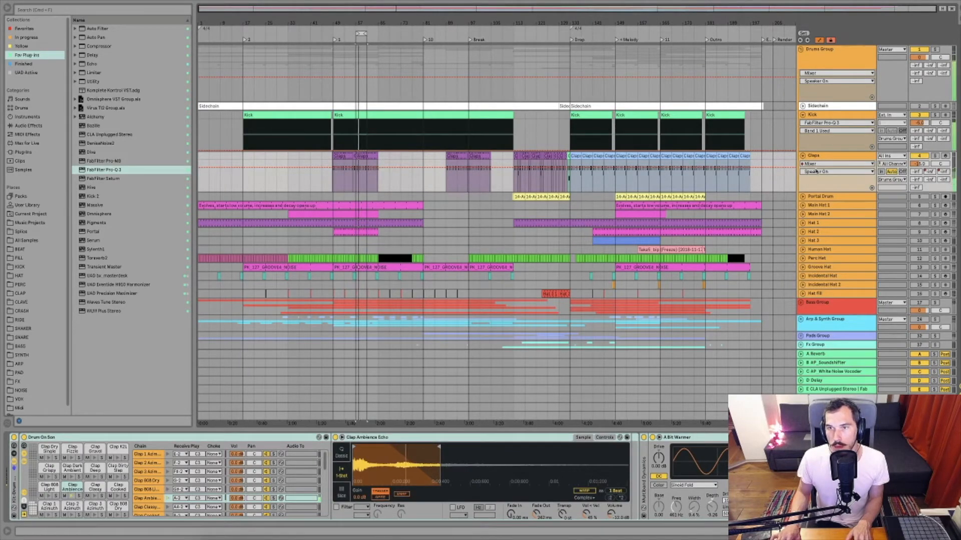
left_click_drag(358, 21, 358, 42)
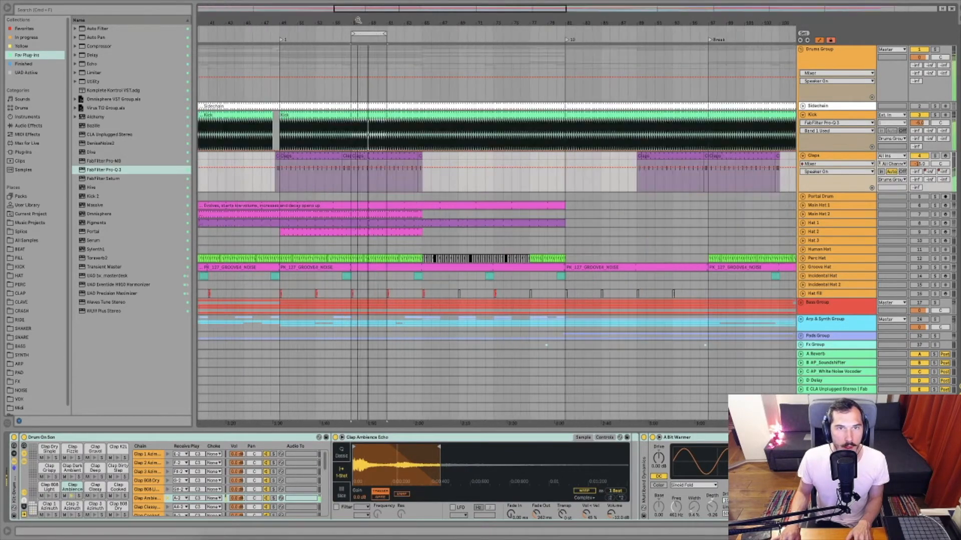
key("space")
- Look through the Claps device chain and add FabFilter Pro-Q 3 to it from the favorite plug-ins
scroll(694, 468, "right", 3)
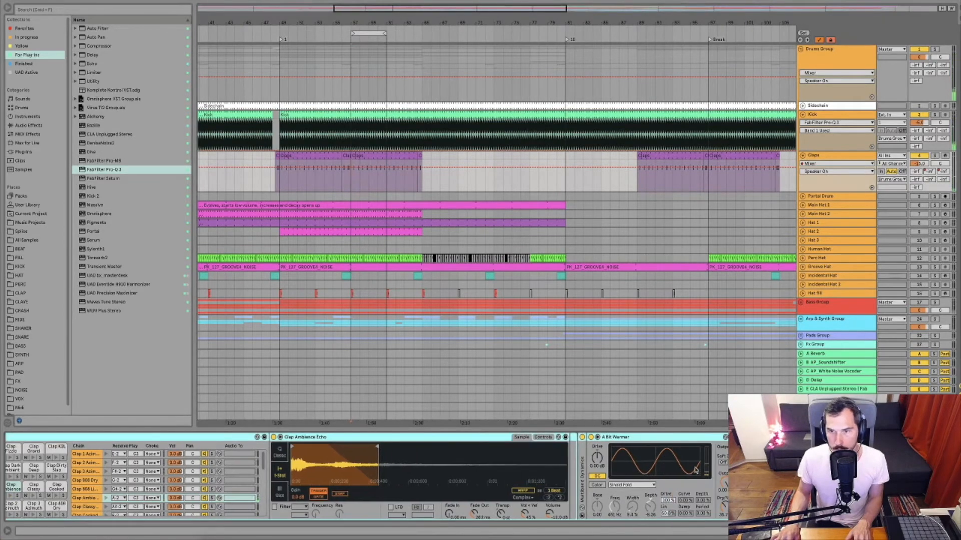
scroll(540, 460, "left", 3)
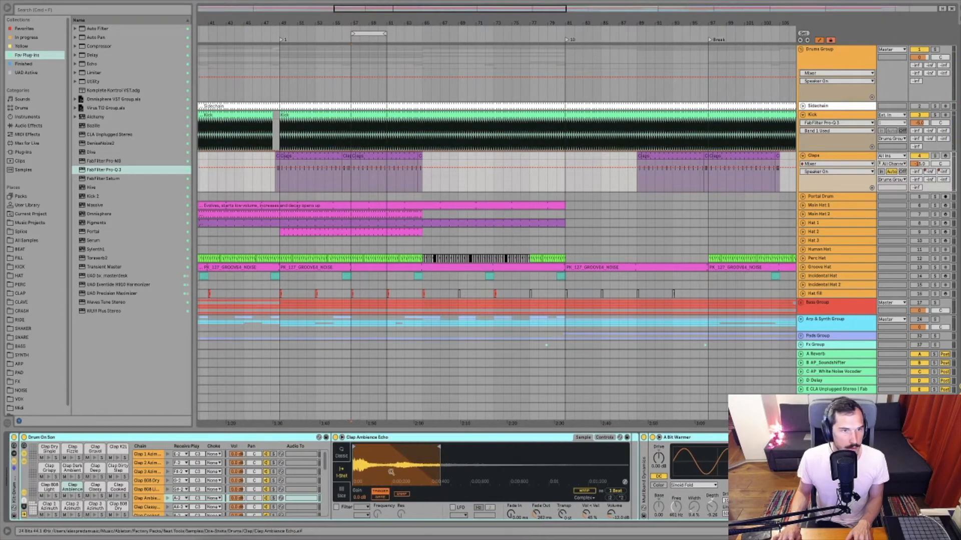
scroll(356, 481, "right", 3)
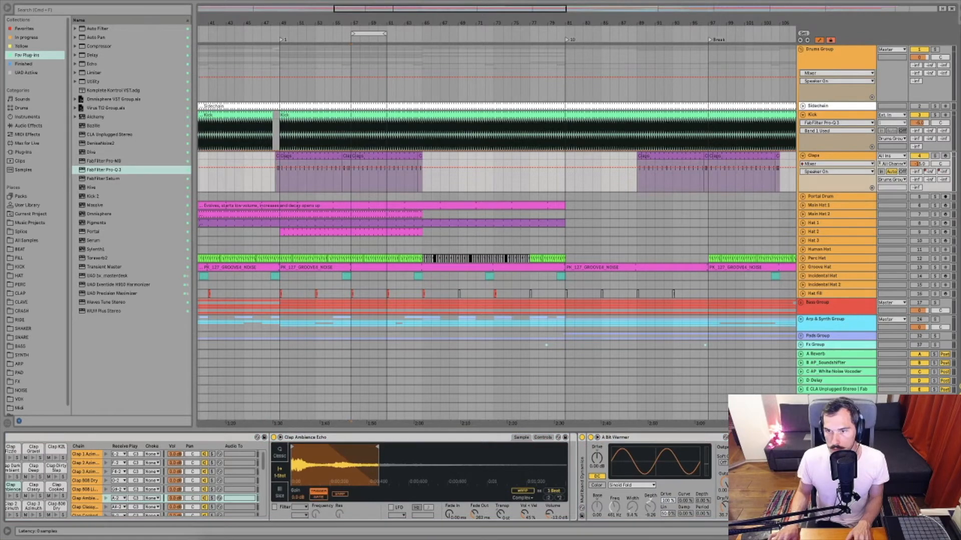
left_click_drag(101, 171, 716, 436)
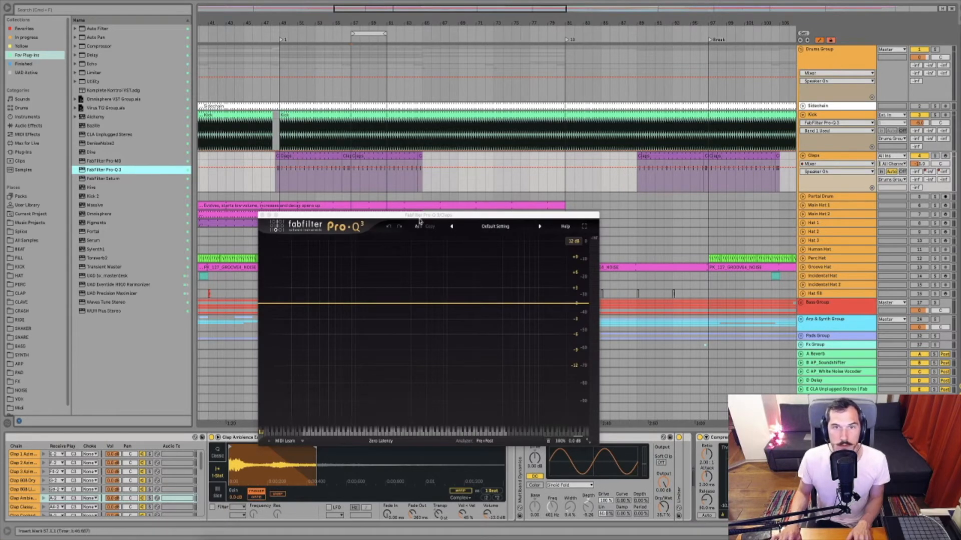
left_click_drag(433, 214, 485, 200)
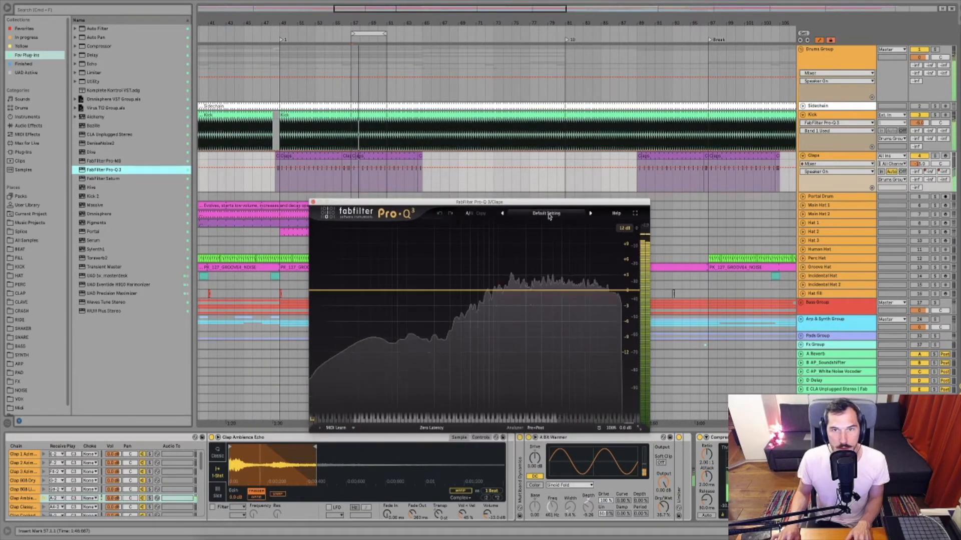
- Load the Low Cut preset in the Claps EQ and raise its cutoff to about 225 Hz while the loop plays
left_click(546, 214)
left_click(526, 375)
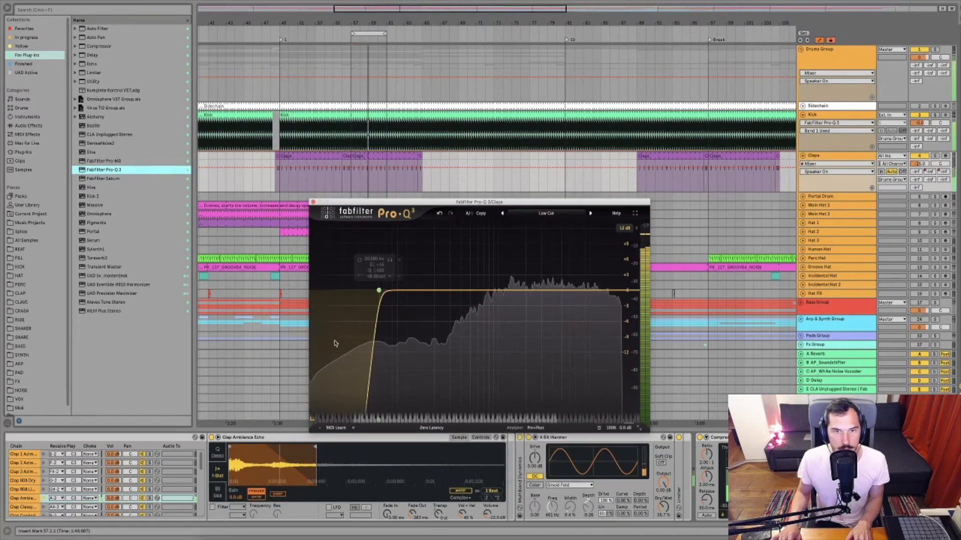
left_click_drag(378, 291, 439, 315)
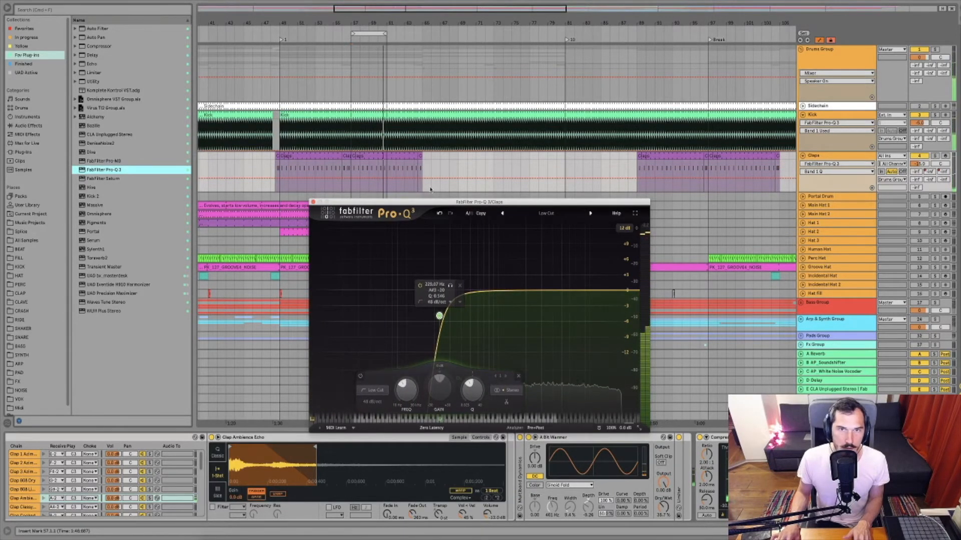
- Try a narrow boosted bell band on the claps, sweeping it up to about 1.8 kHz, and delete the band
left_click_drag(427, 205, 376, 189)
left_click_drag(413, 272, 399, 233)
scroll(413, 253, "up", 5)
scroll(400, 232, "down", 3)
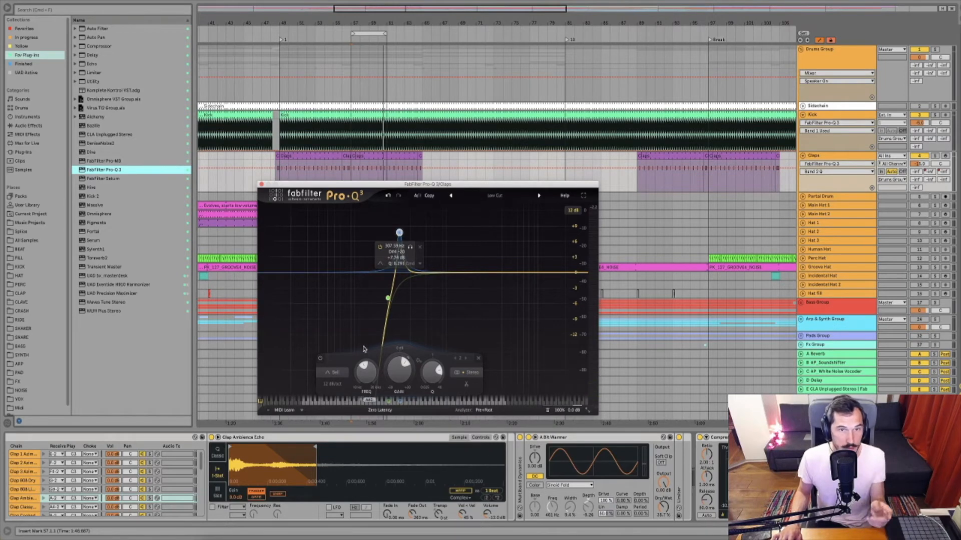
left_click_drag(399, 232, 467, 214)
key("space")
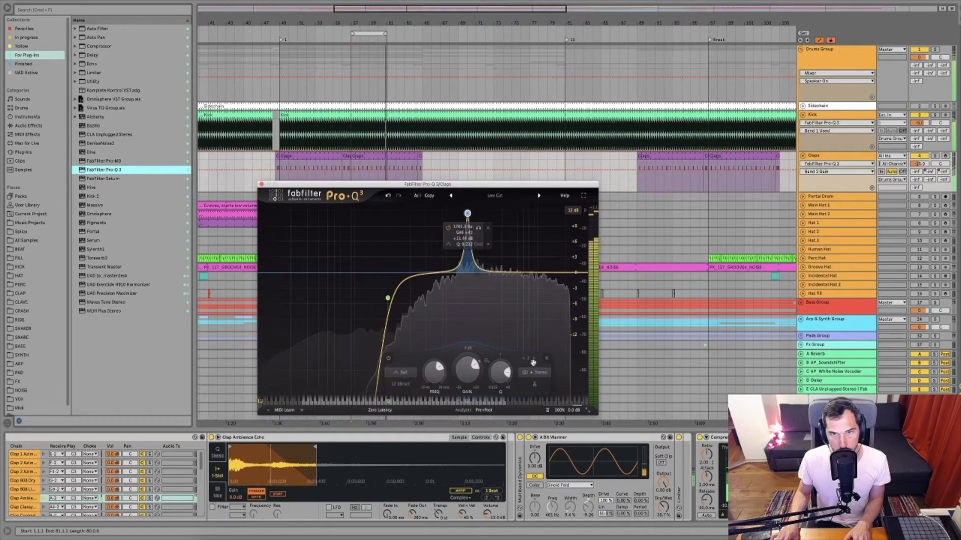
left_click(547, 362)
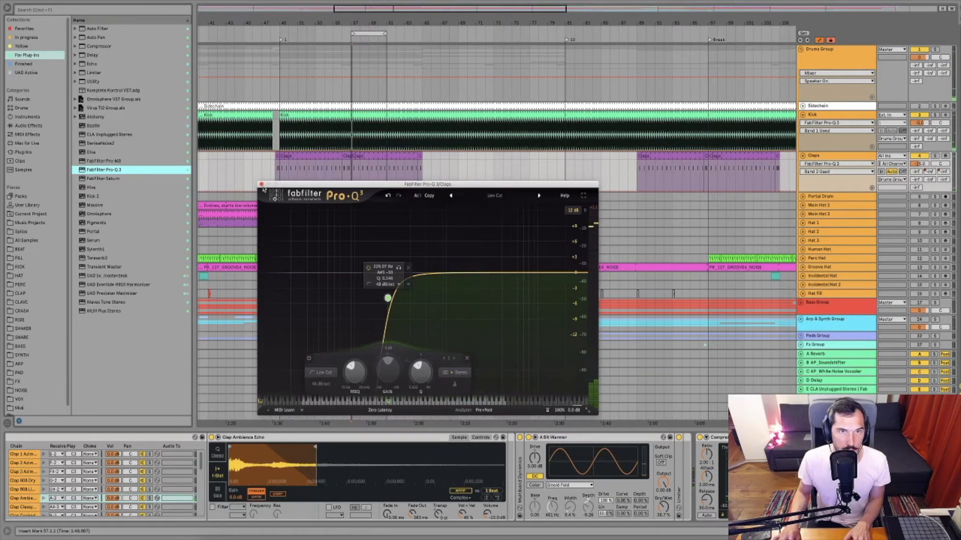
key("super+alt+p")
- Examine the CLA Unplugged and Pro-Q 3 plug-ins on return track E and close their windows
left_click(832, 155)
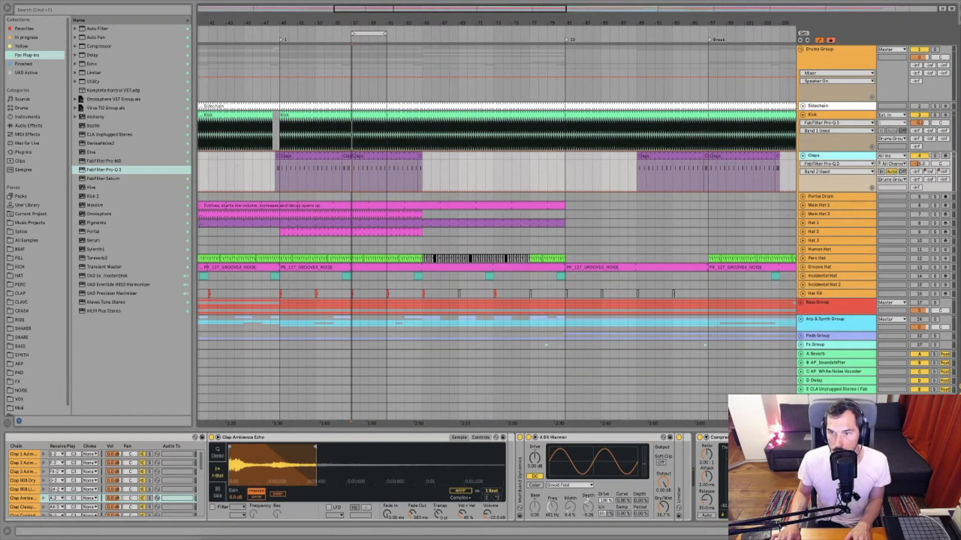
left_click(826, 391)
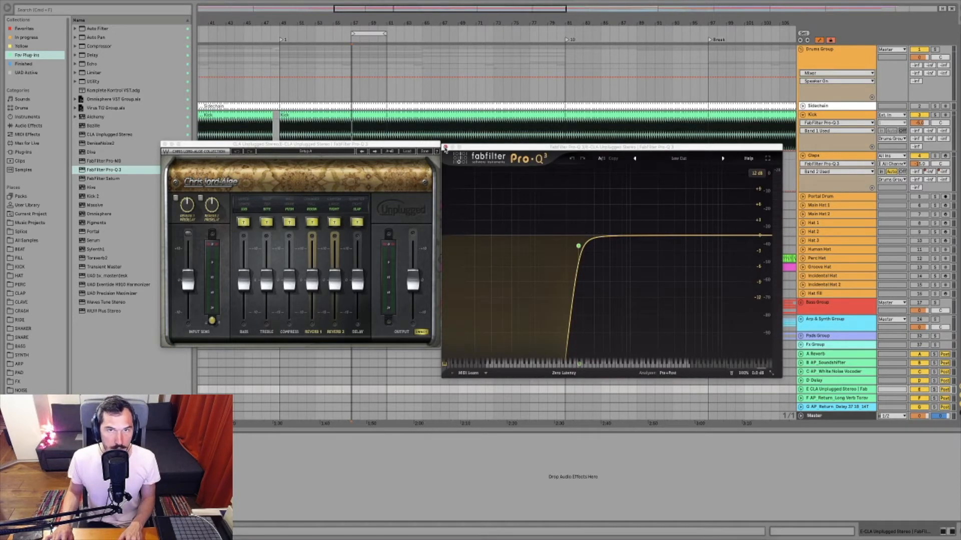
left_click(445, 148)
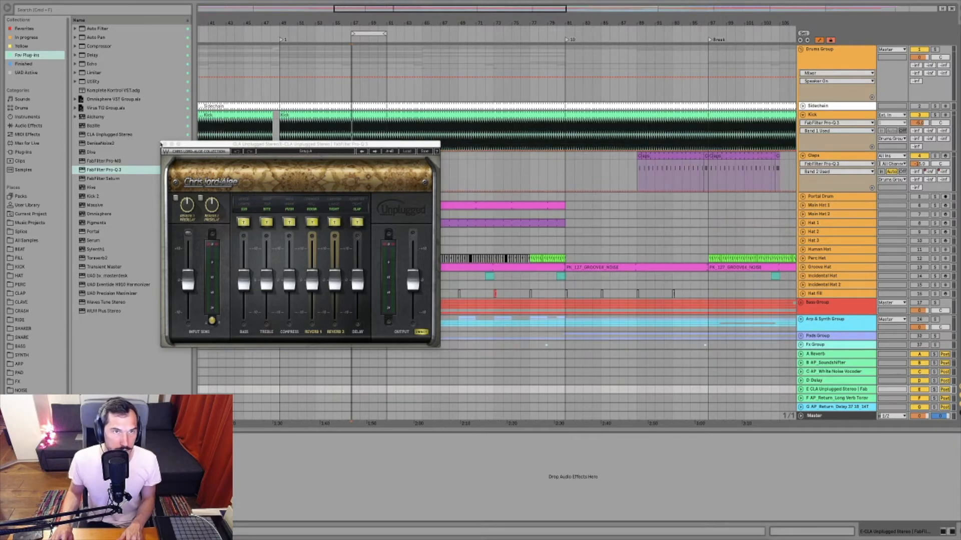
left_click(165, 144)
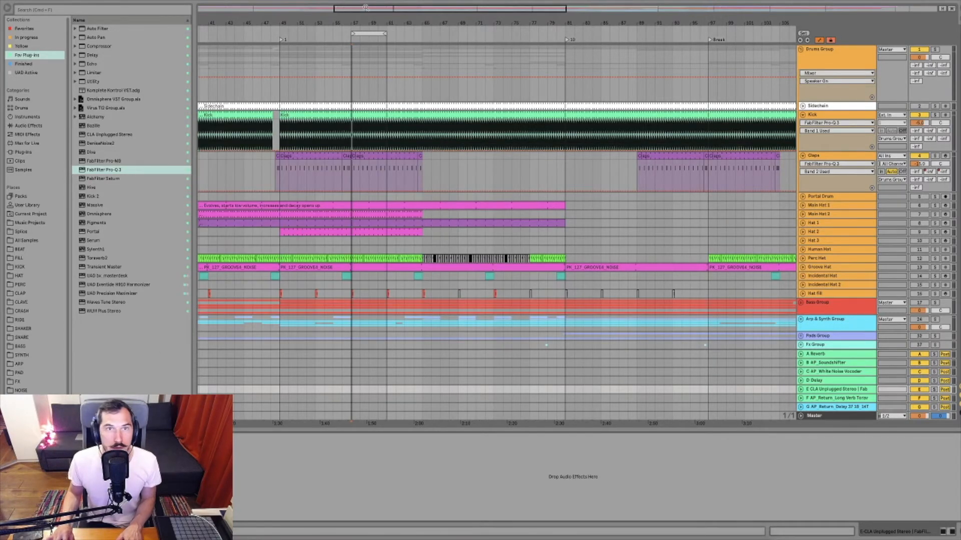
- Play the looped Claps and raise the track's send to the CLA Unplugged Stereo return
left_click_drag(347, 20, 381, 145)
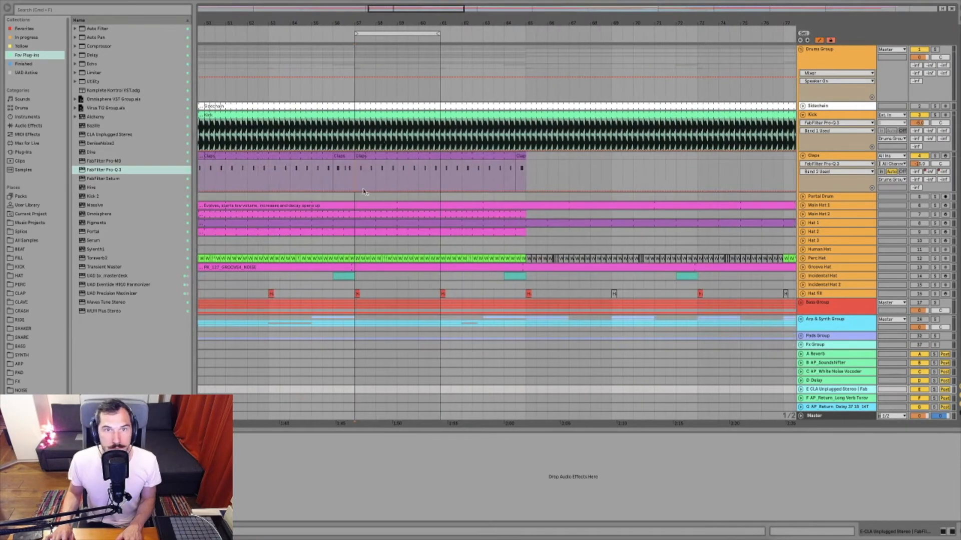
key("space")
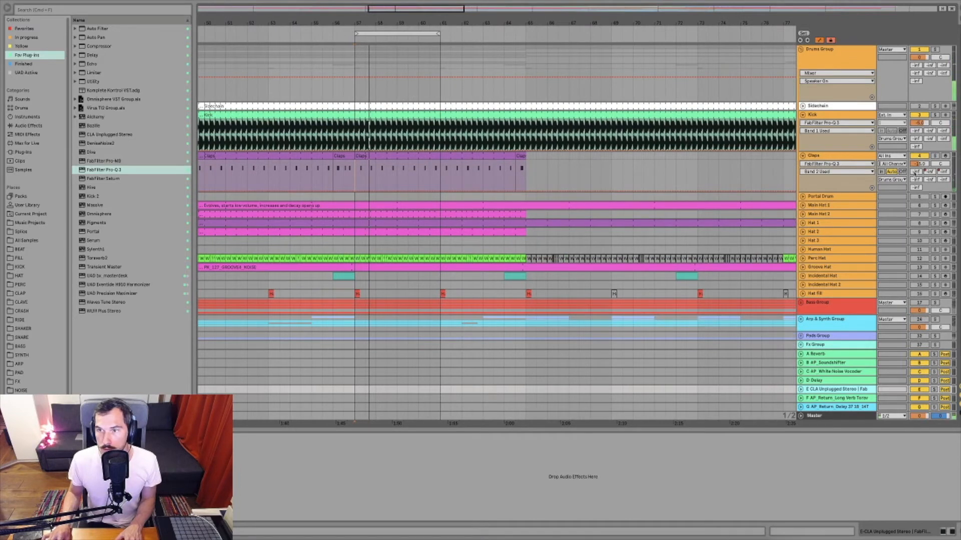
mouse_move(930, 180)
left_mouse_down()
mouse_move(930, 153)
mouse_move(930, 173)
left_mouse_up()
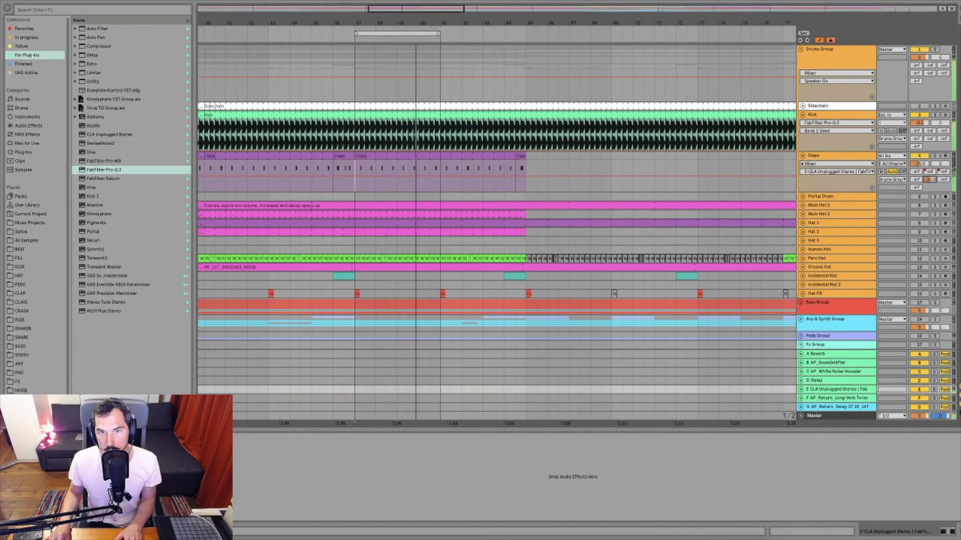
- Switch on and unfold the Portal Drum track and play it from the Melody section with the kick and claps
scroll(411, 140, "down", 2)
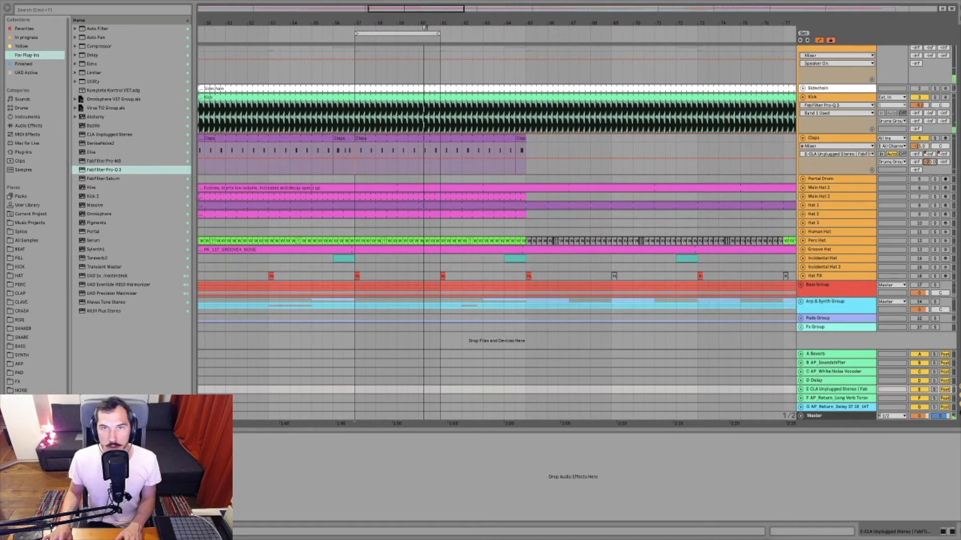
left_click_drag(455, 24, 398, 6)
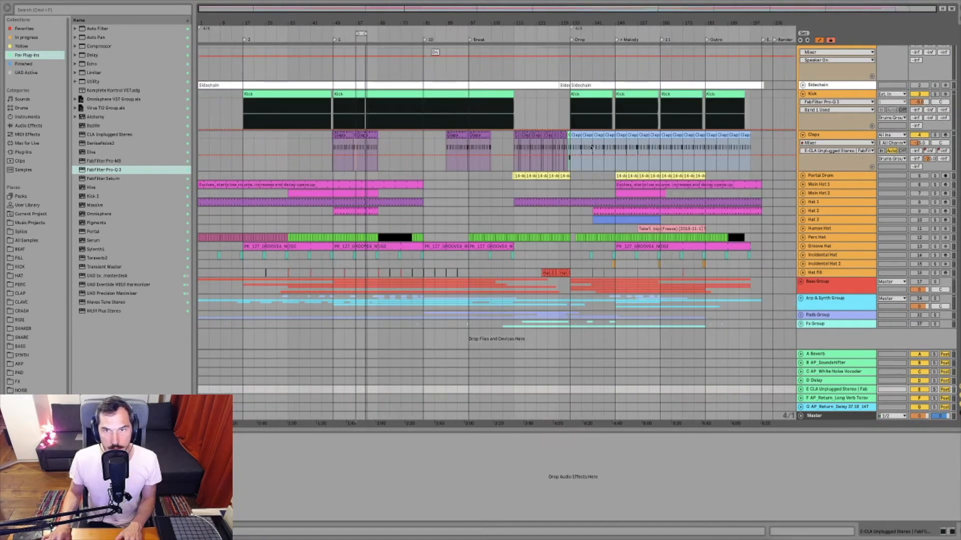
left_click(621, 176)
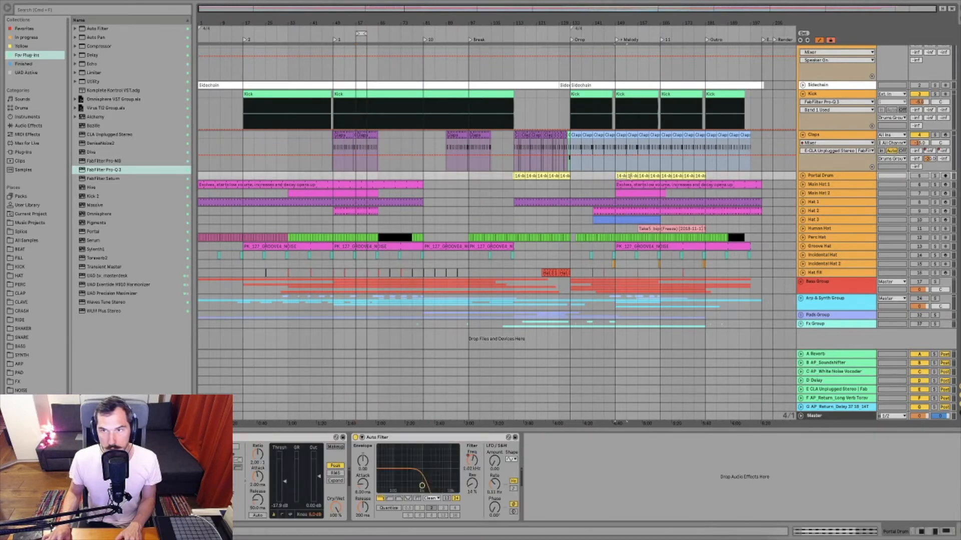
left_click(802, 176)
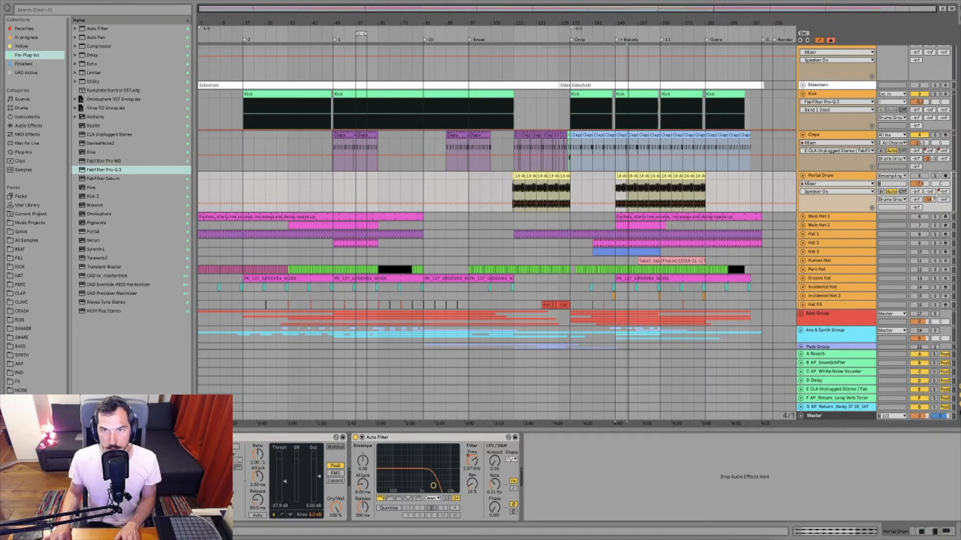
scroll(629, 189, "up", 5)
key("space")
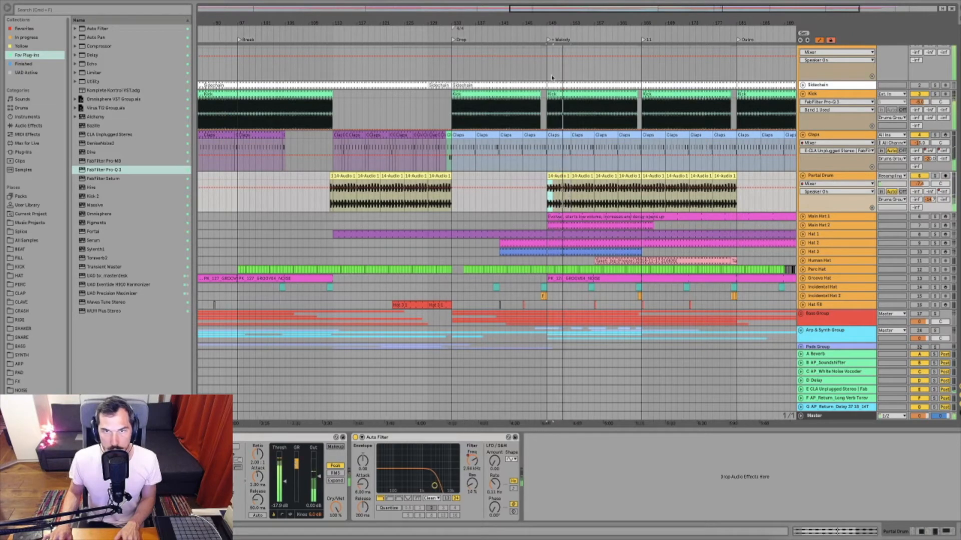
- Loop a one-beat portion of the Portal Drum audio in bar 152 and play it
left_click_drag(558, 23, 558, 97)
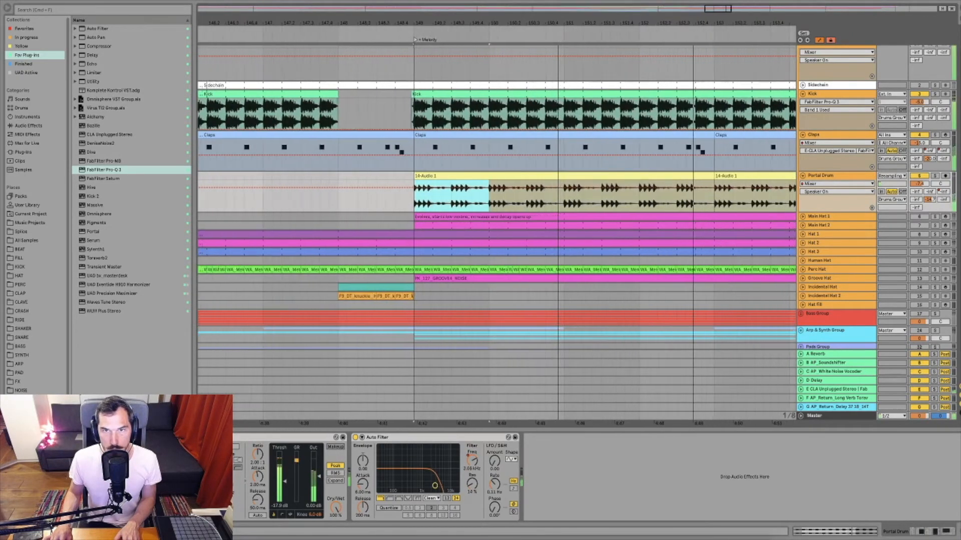
scroll(654, 206, "right", 2)
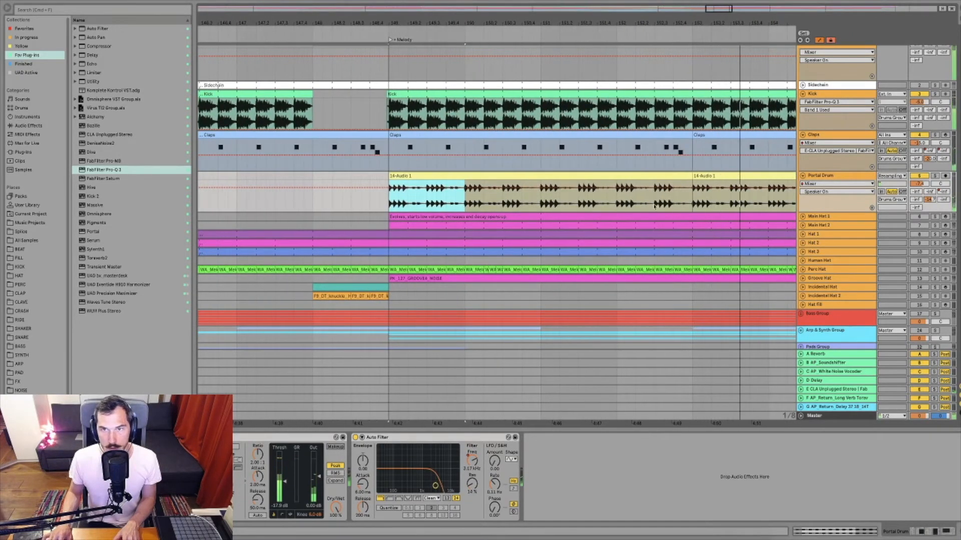
scroll(654, 209, "right", 2)
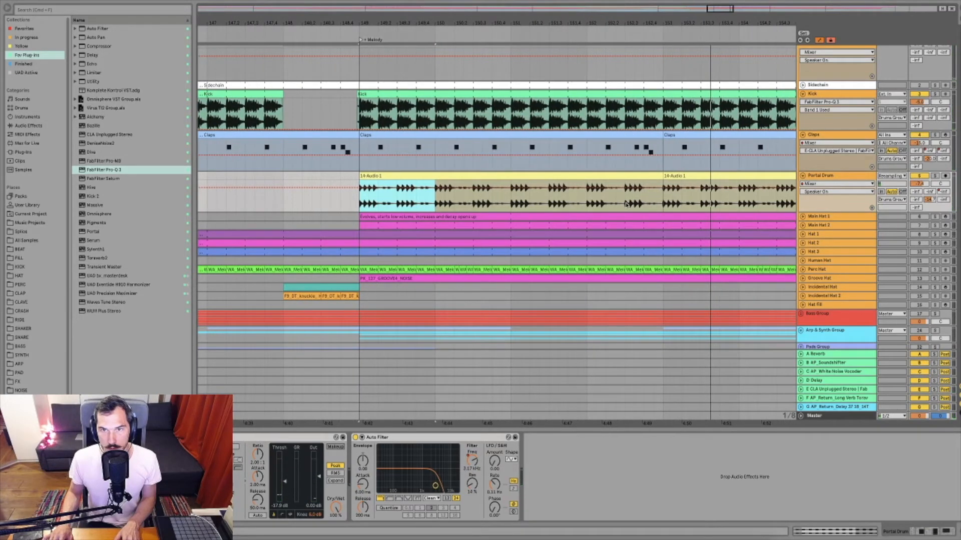
left_click_drag(626, 204, 640, 204)
key("super+l")
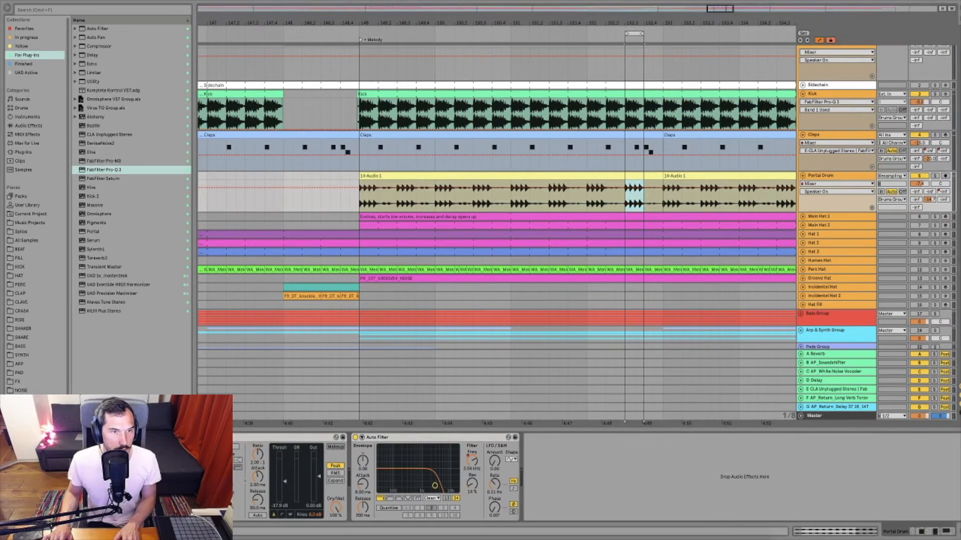
key("space")
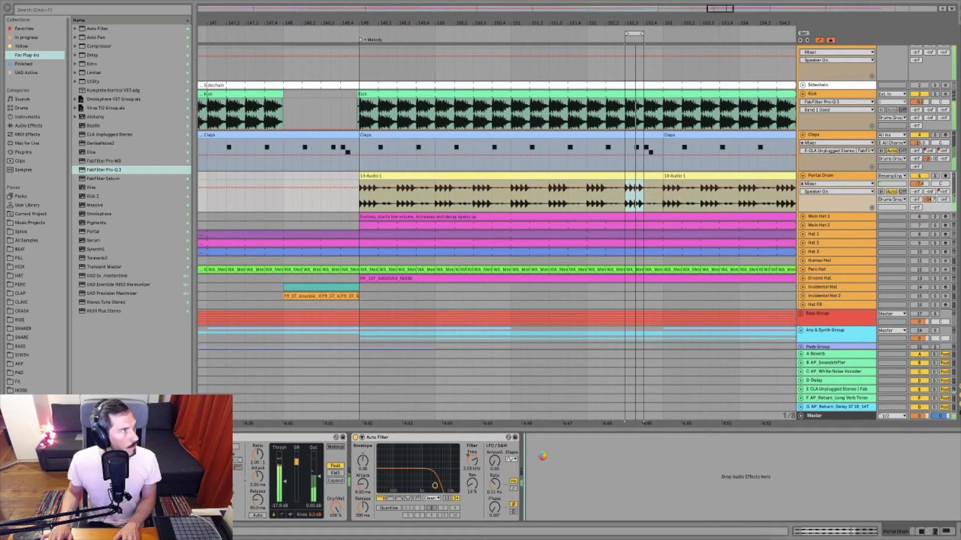
- Add FabFilter Pro-Q 3 after the Auto Filter on the Portal Drum track and load its Low Cut preset
left_click_drag(542, 455, 543, 456)
left_click(437, 438)
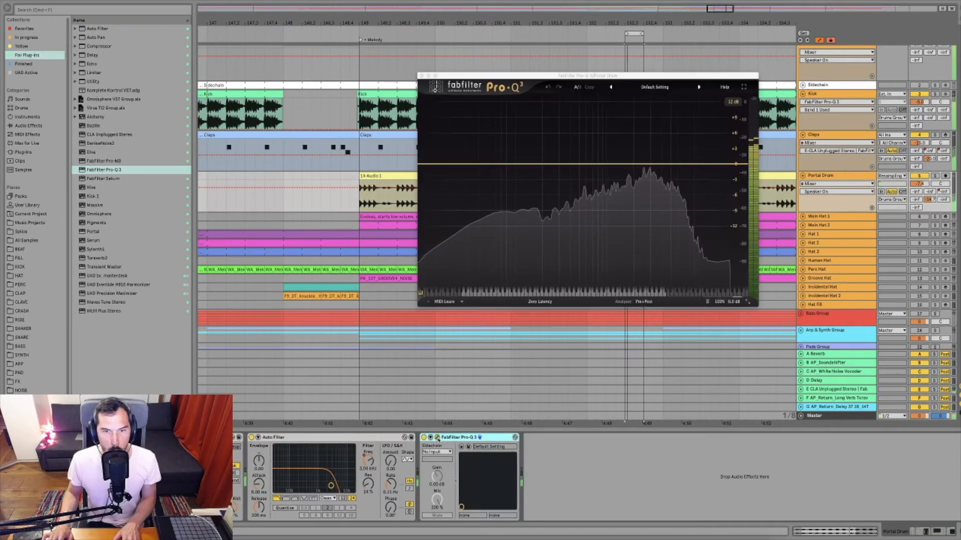
left_click(655, 88)
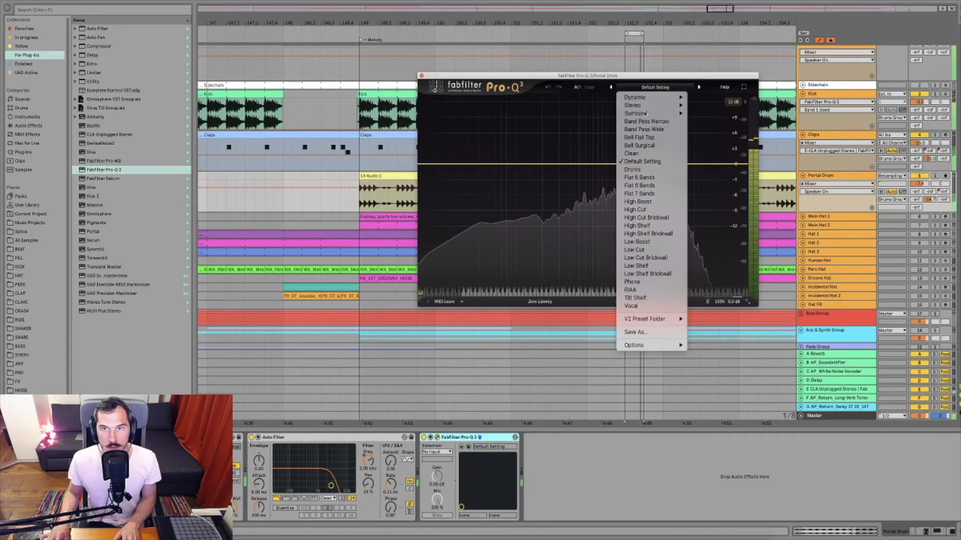
left_click(634, 250)
- Raise the Portal Drum's low cut and add a narrow bell band at about 580 Hz, cutting it by about 2.5 dB
left_click_drag(491, 160, 586, 110)
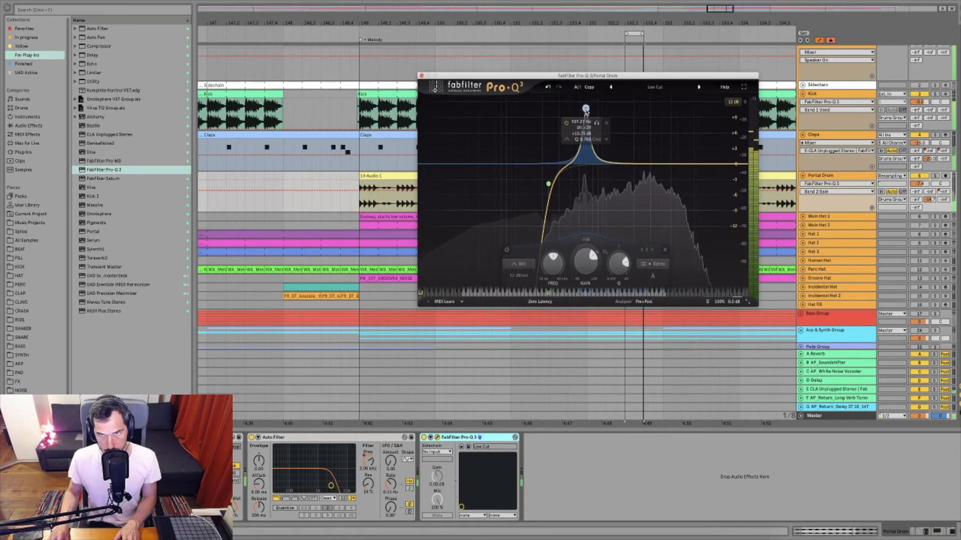
scroll(585, 111, "up", 5)
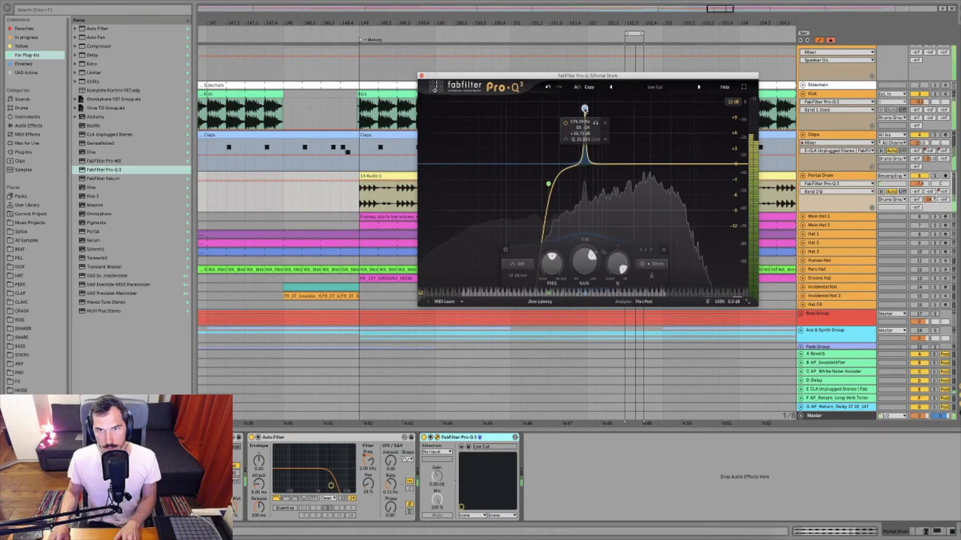
left_click_drag(584, 262, 580, 314)
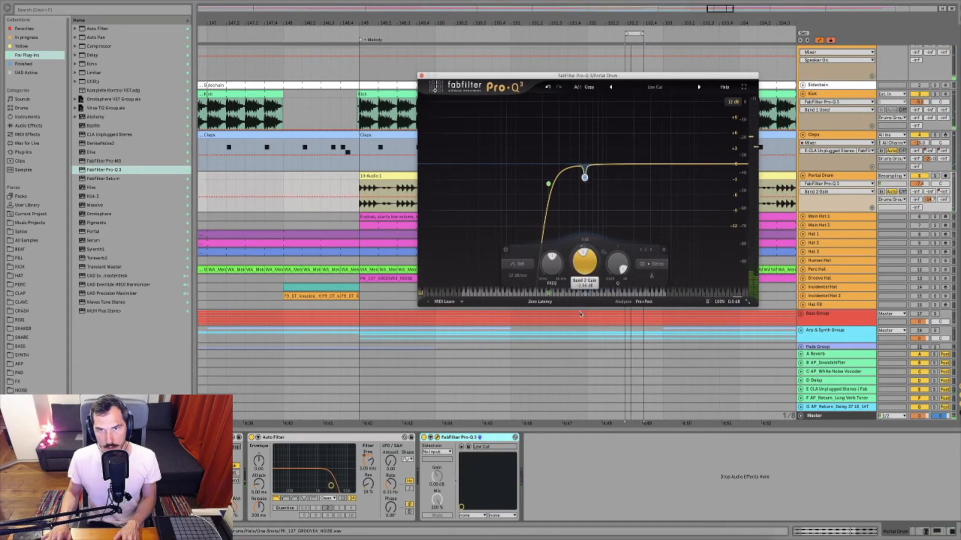
- Compare the playing Portal Drum with EQ band 2 bypassed and enabled, leave the band on, and close the equalizer
left_click(505, 250)
left_click(505, 250)
left_click(505, 250)
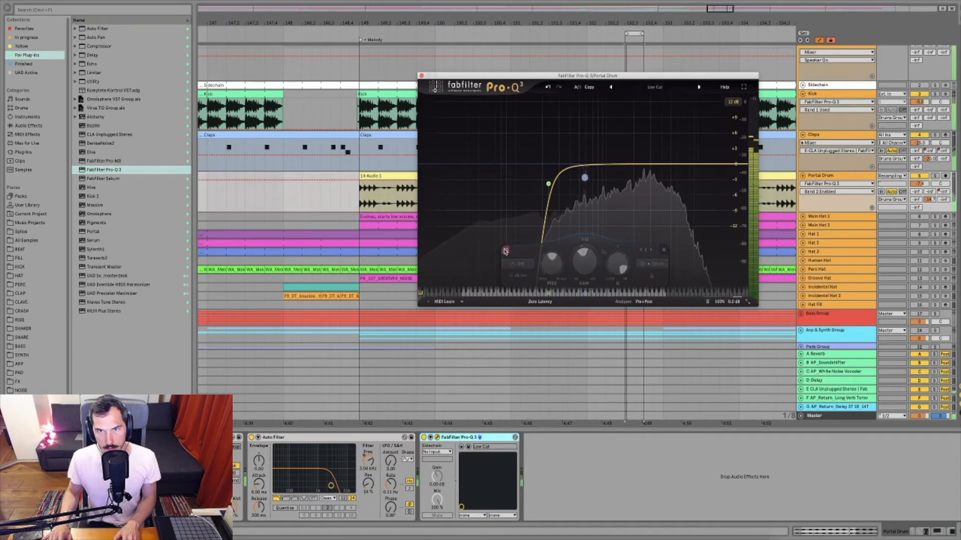
left_click(505, 250)
key("space")
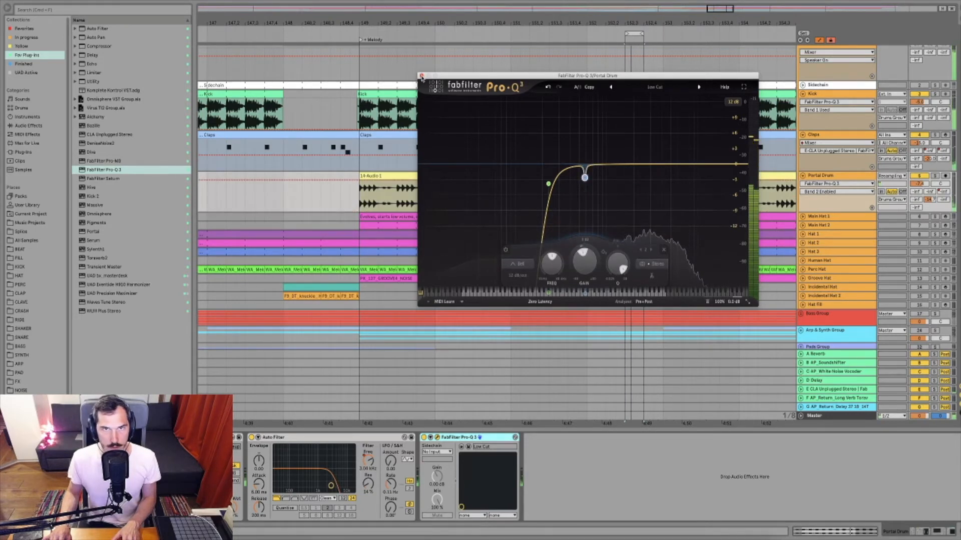
left_click(421, 75)
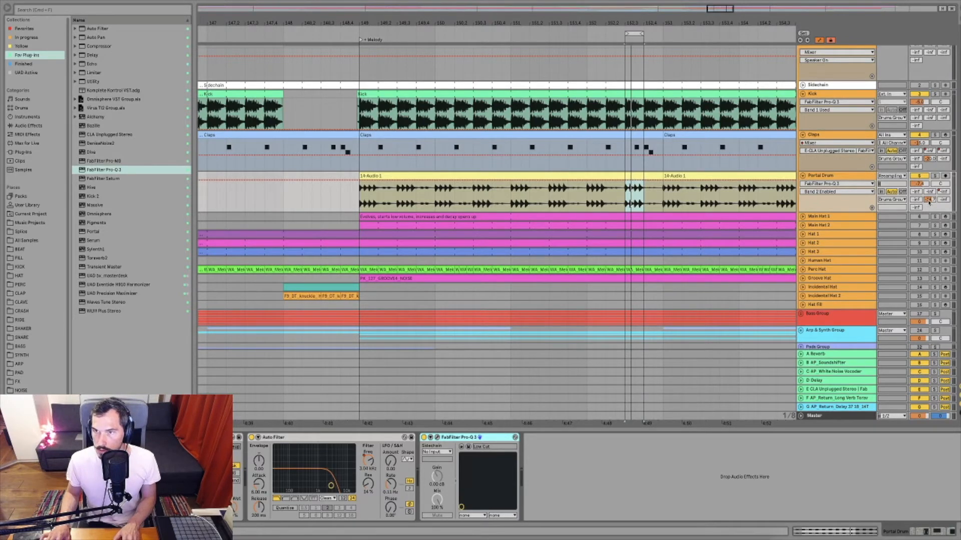
- Adjust the Portal Drum track's send to the CLA Unplugged Stereo return
left_click_drag(929, 202, 933, 203)
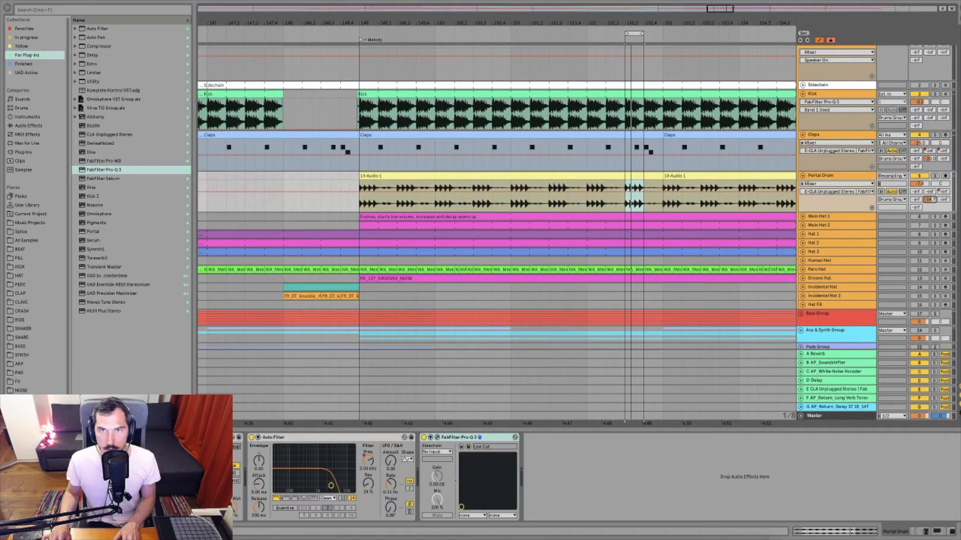
- Unfold and activate the Main Hat 1 track and play the arrangement from just after the Melody marker
key("minus")
key("minus")
key("minus")
key("minus")
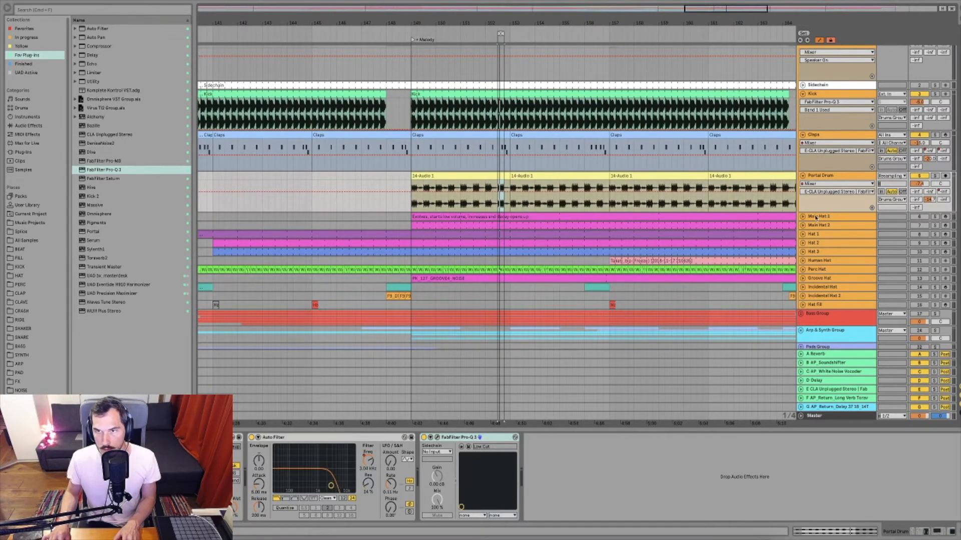
left_click(816, 217)
left_click(803, 217)
left_click(916, 219)
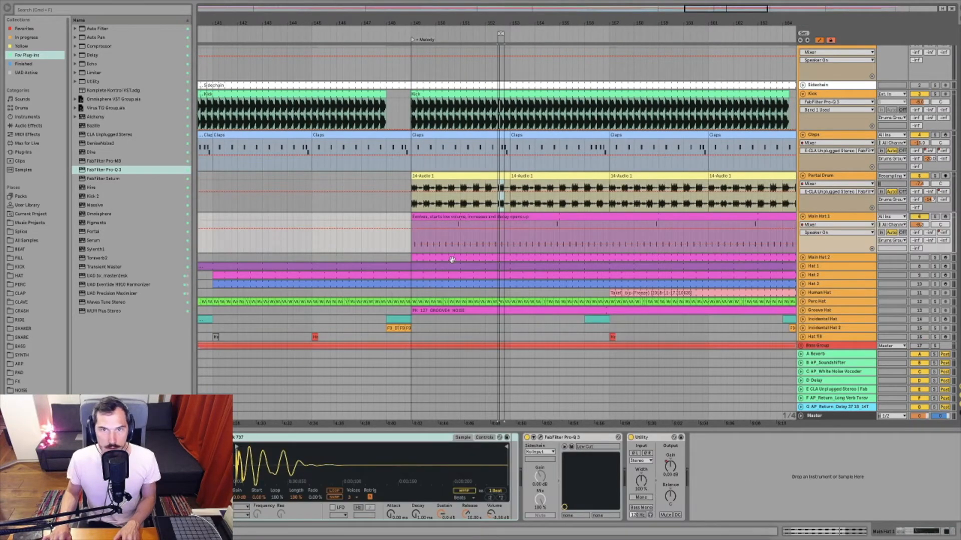
left_click(453, 246)
key("space")
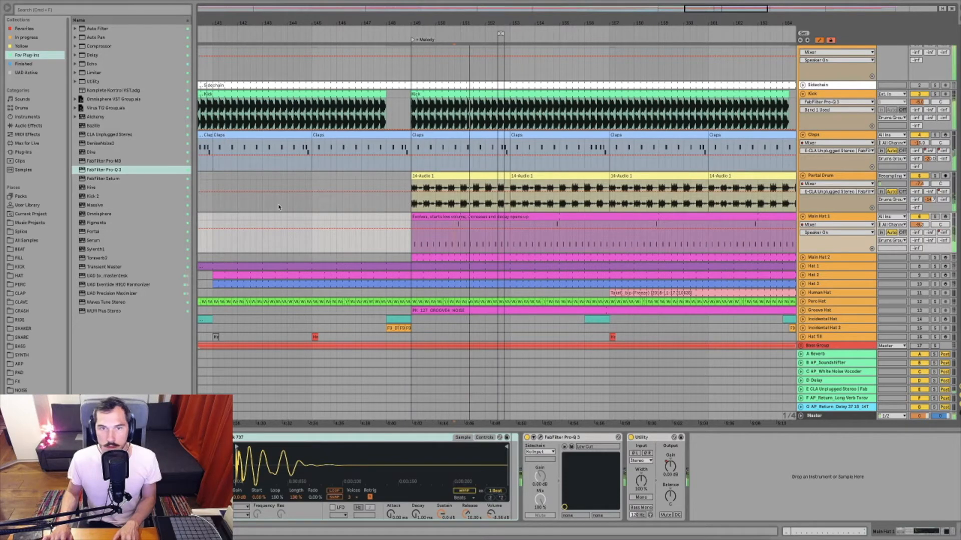
- Loop a half-bar section of the Main Hat 1 clip at the end of bar 150 during playback
left_click(438, 217)
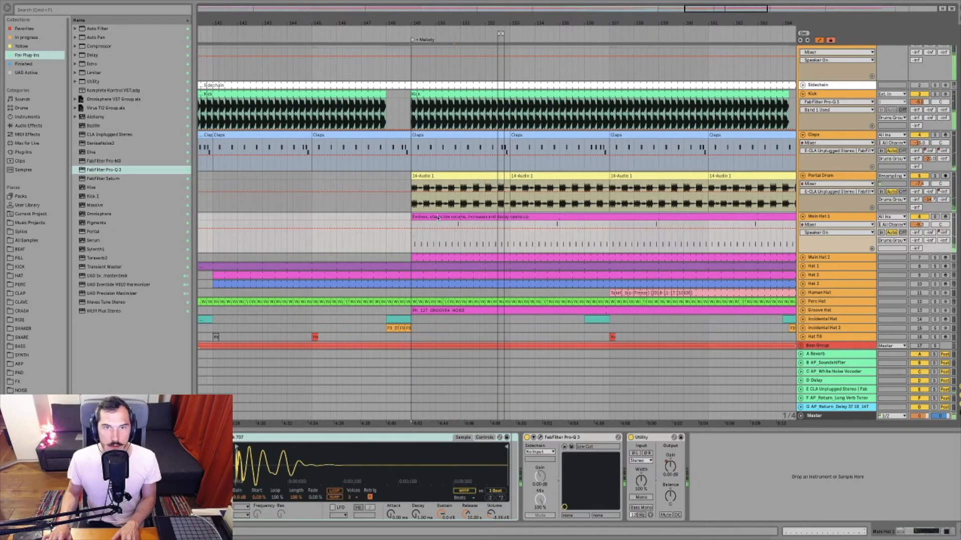
left_click(412, 246)
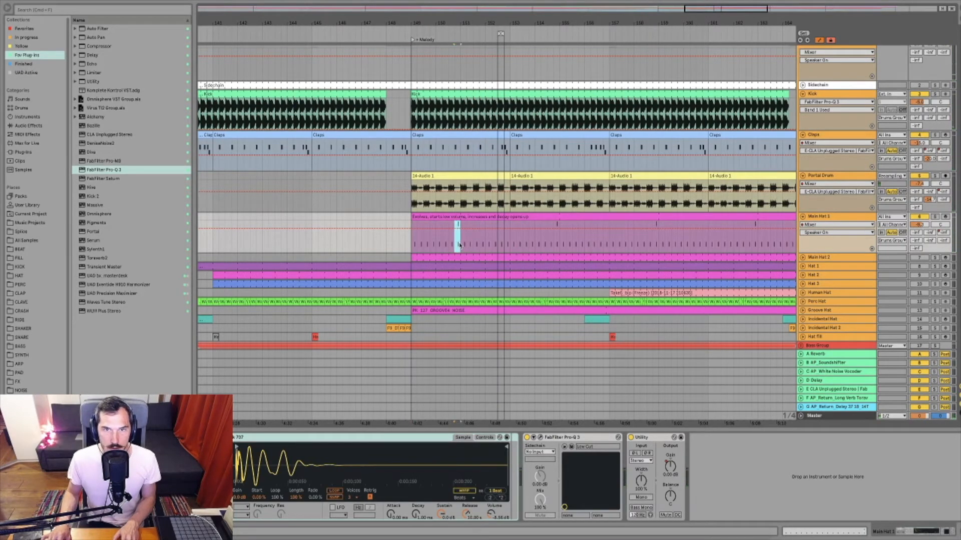
key("space")
left_click_drag(448, 245, 457, 244)
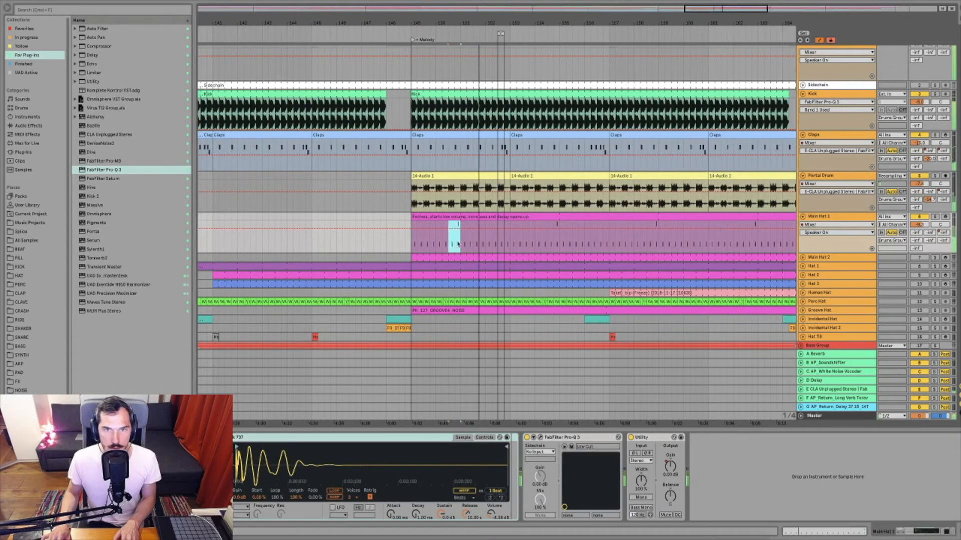
key("super+l")
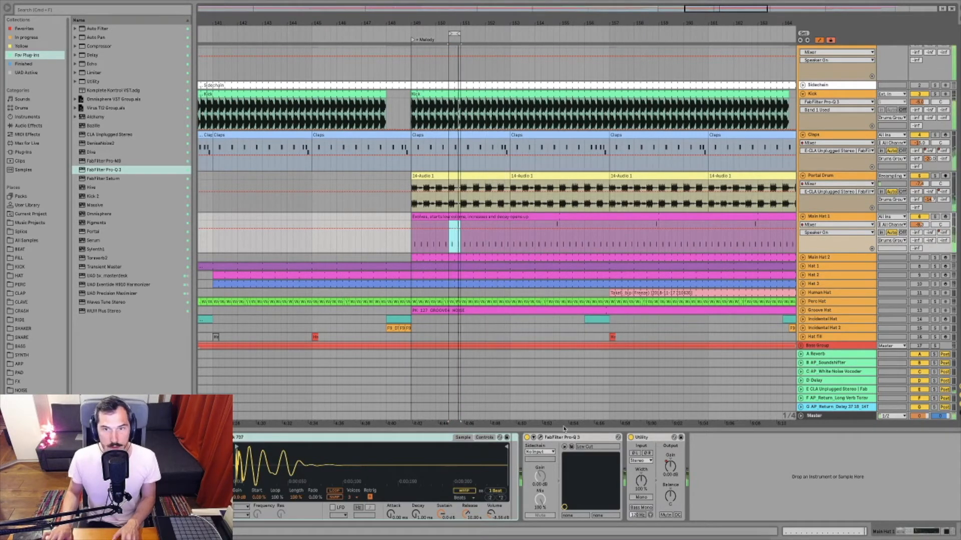
- Open the FabFilter Pro-Q 3 on Main Hat 1 and place its window clear of the looped clip section
left_click(540, 437)
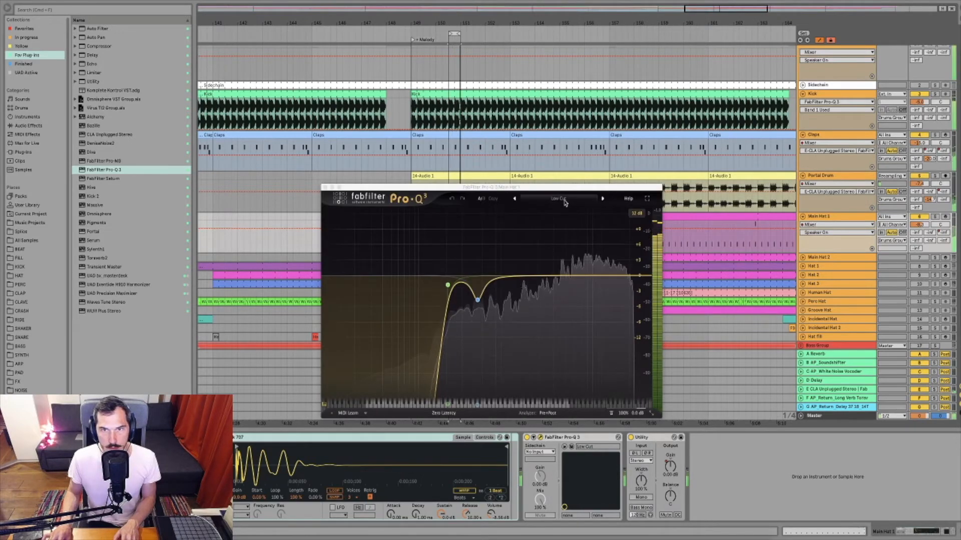
left_click_drag(557, 190, 649, 84)
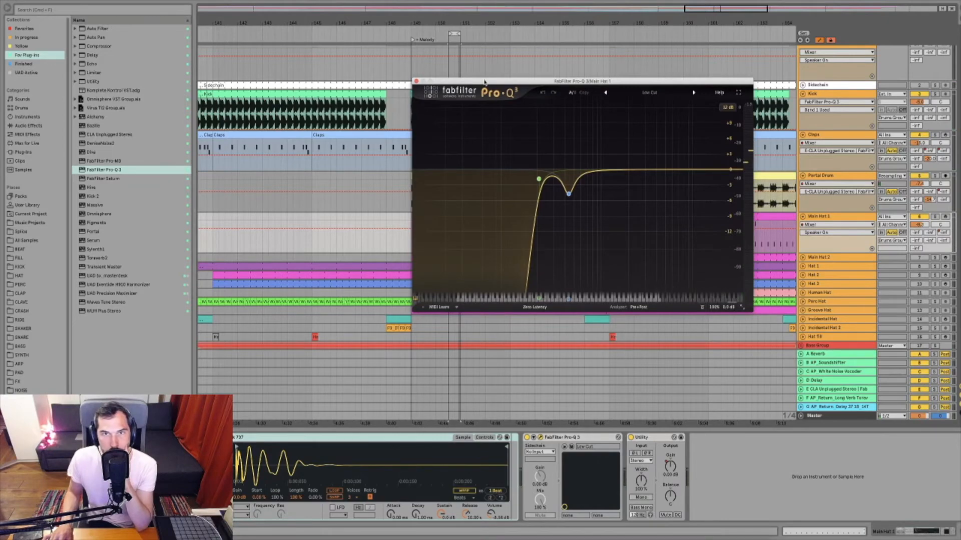
left_click_drag(484, 81, 575, 200)
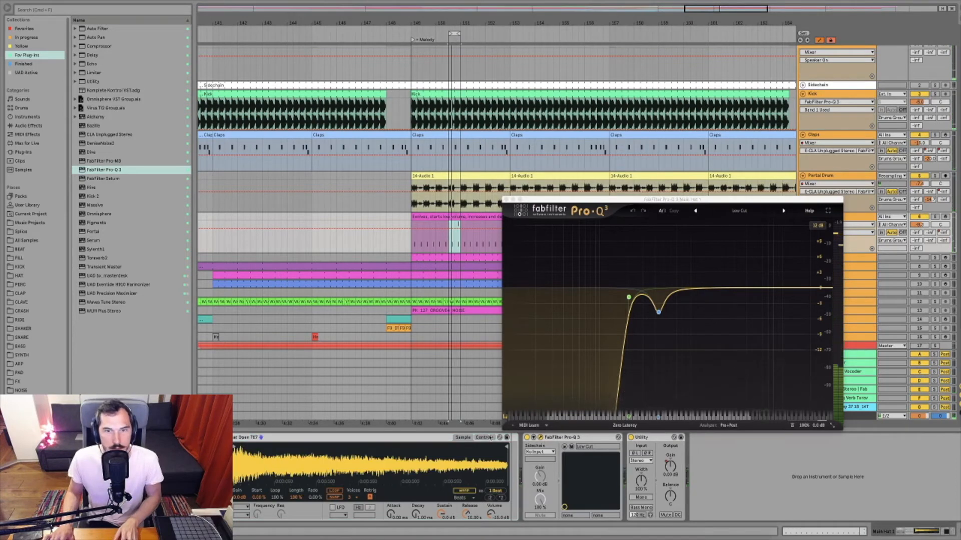
- Adjust the pan and set the volume to -17.4 dB in Main Hat 1's sampler controls, and close the equalizer window
left_click(484, 438)
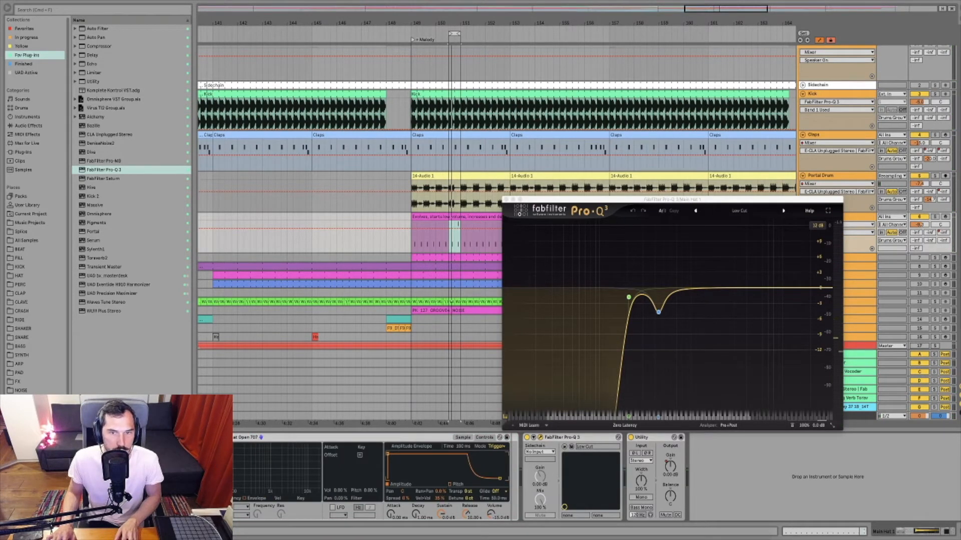
left_click(404, 492)
key("space")
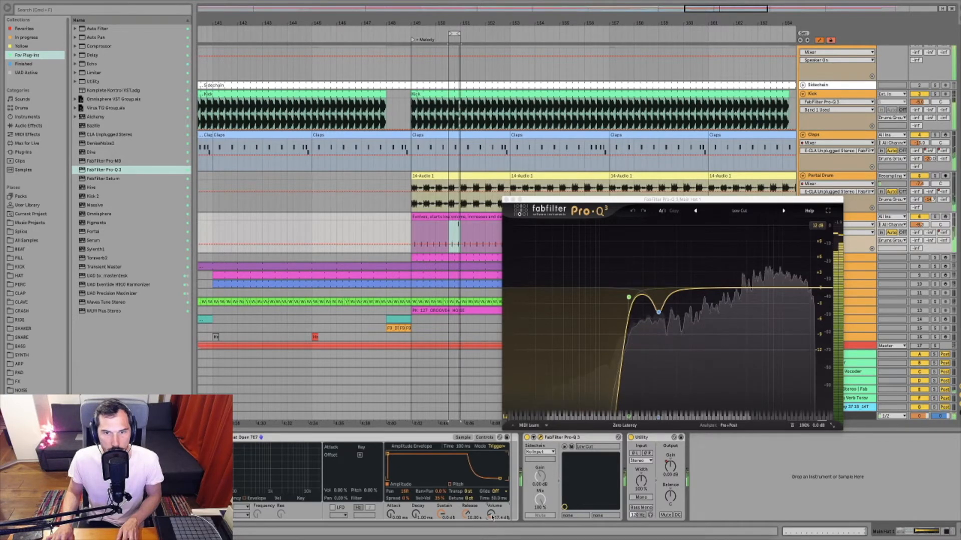
left_click(506, 200)
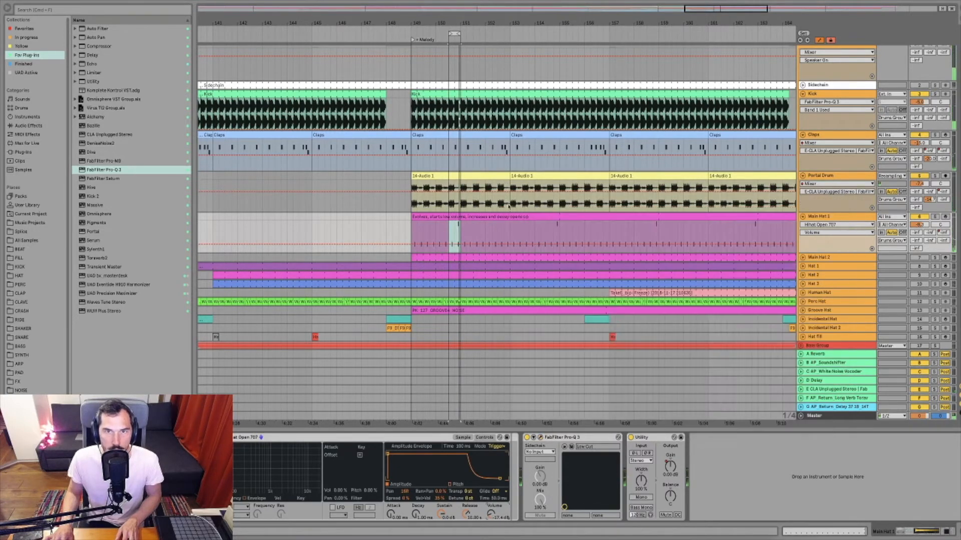
- Loop a single Main Hat 1 hit and sweep a narrow Pro-Q 3 band into a cut of about 1.2 dB near 13 kHz
left_click_drag(454, 17, 453, 155)
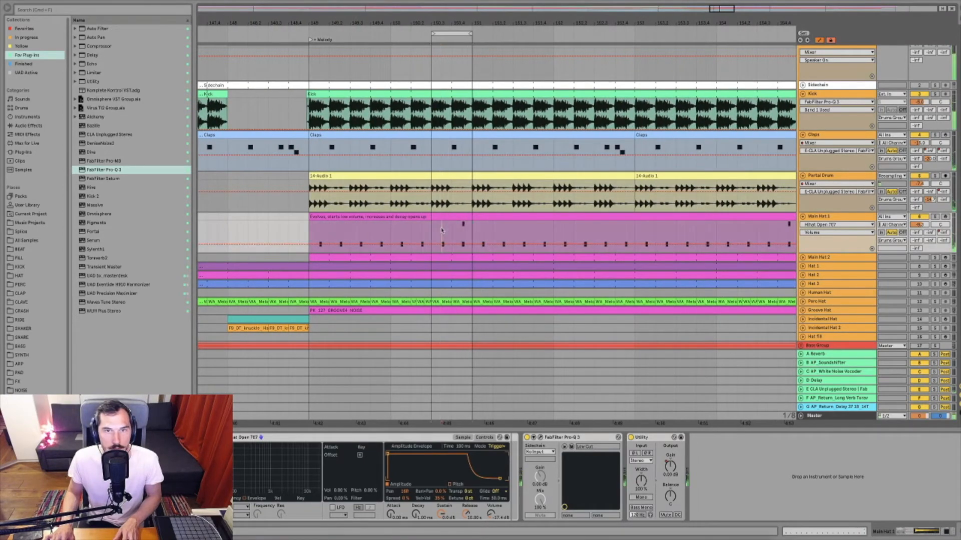
key("super+l")
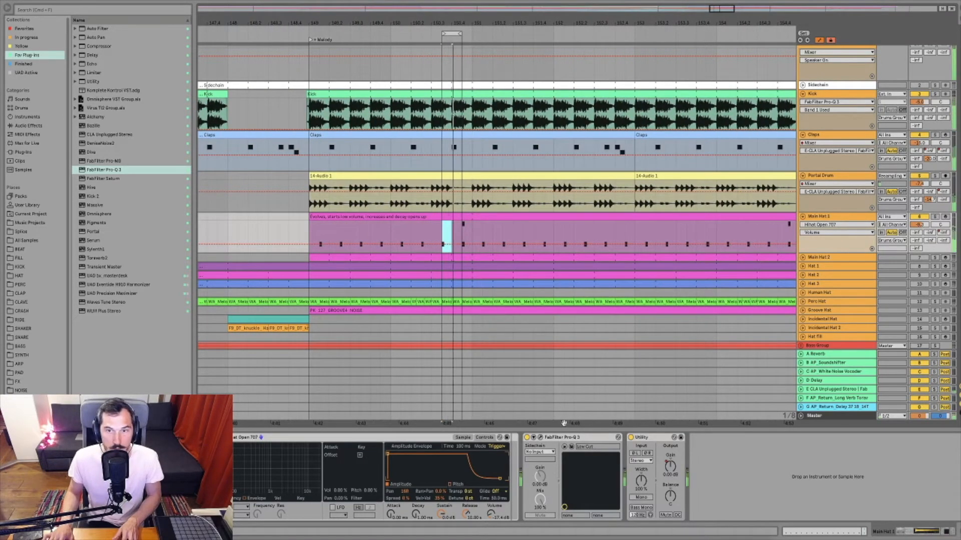
left_click(540, 437)
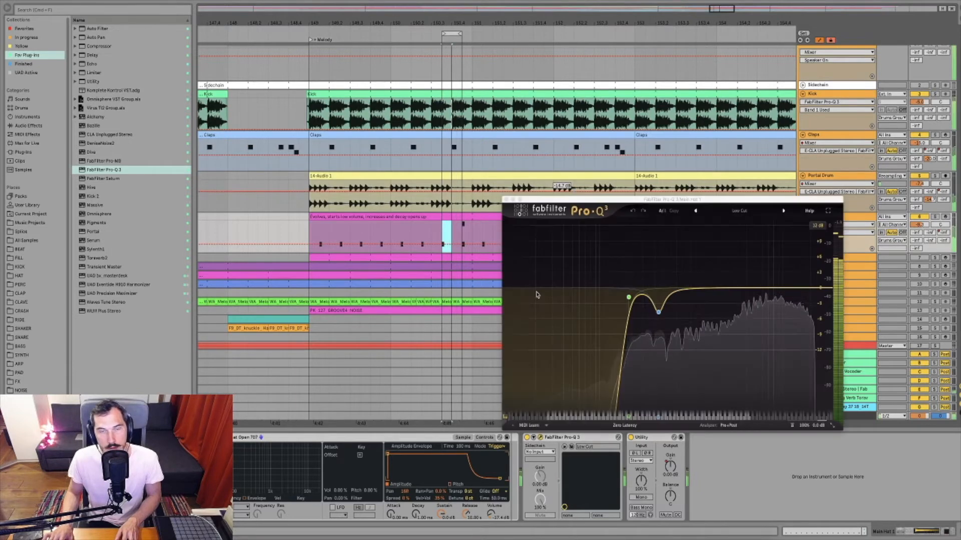
left_click_drag(700, 288, 791, 236)
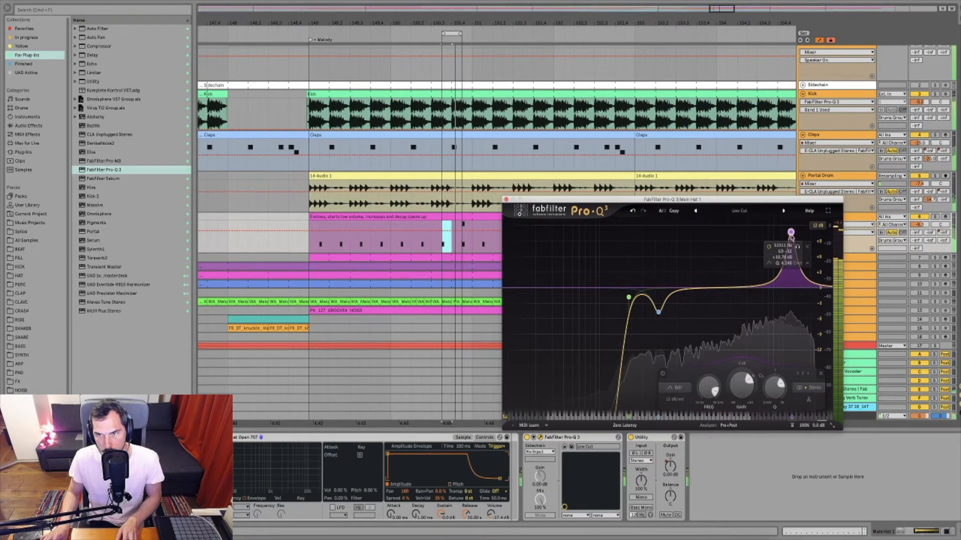
scroll(790, 235, "up", 5)
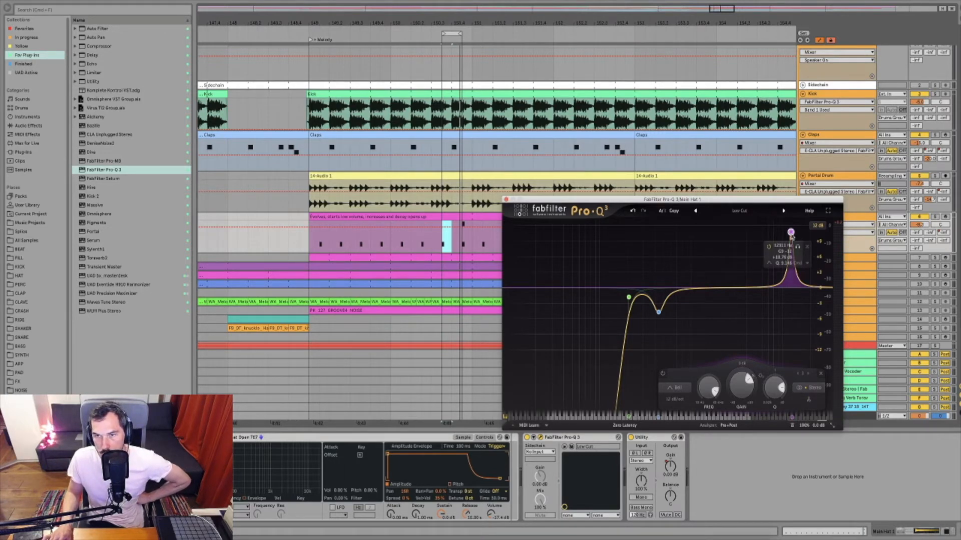
left_click_drag(792, 237, 794, 302)
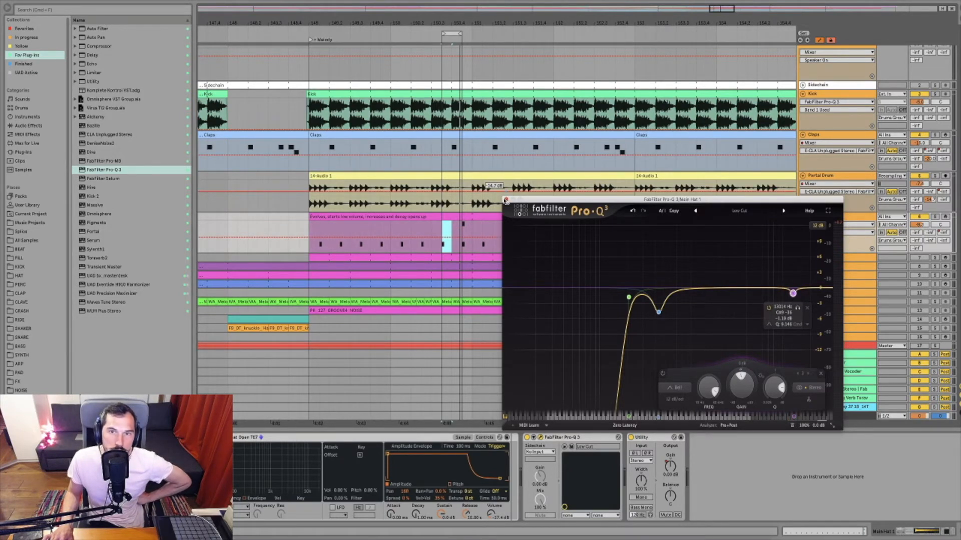
left_click(504, 200)
- Unfold the Main Hat 2 track, play from bar 150, and activate the track in the mix
left_click_drag(451, 20, 350, 6)
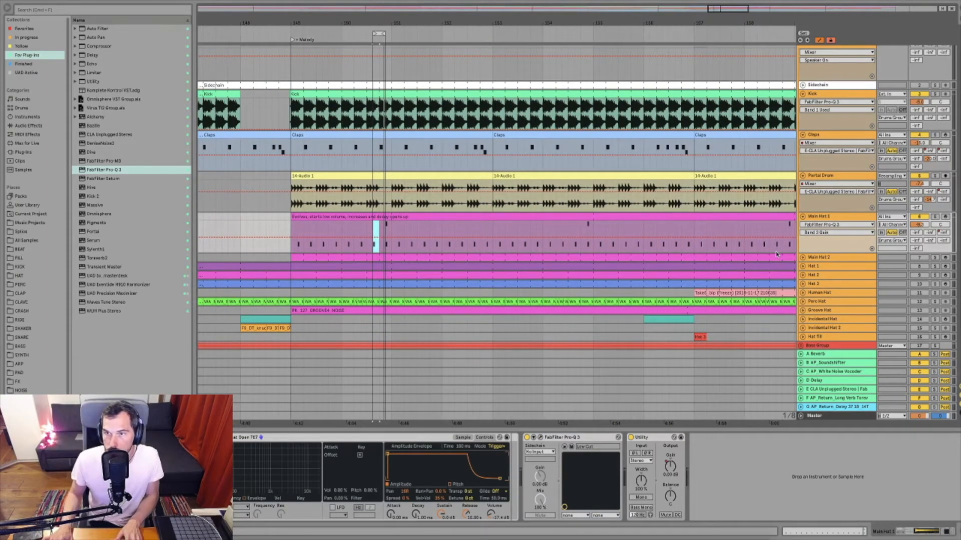
left_click(810, 258)
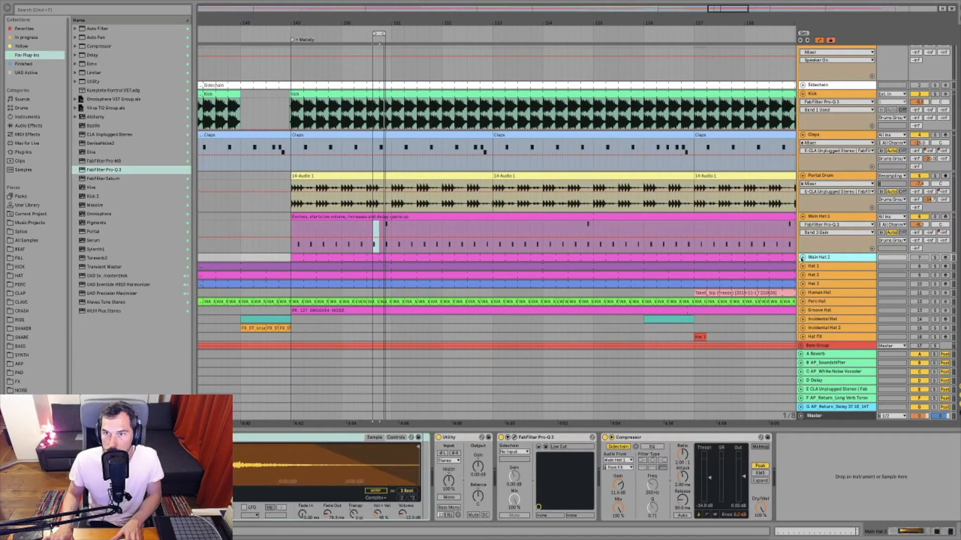
left_click(802, 258)
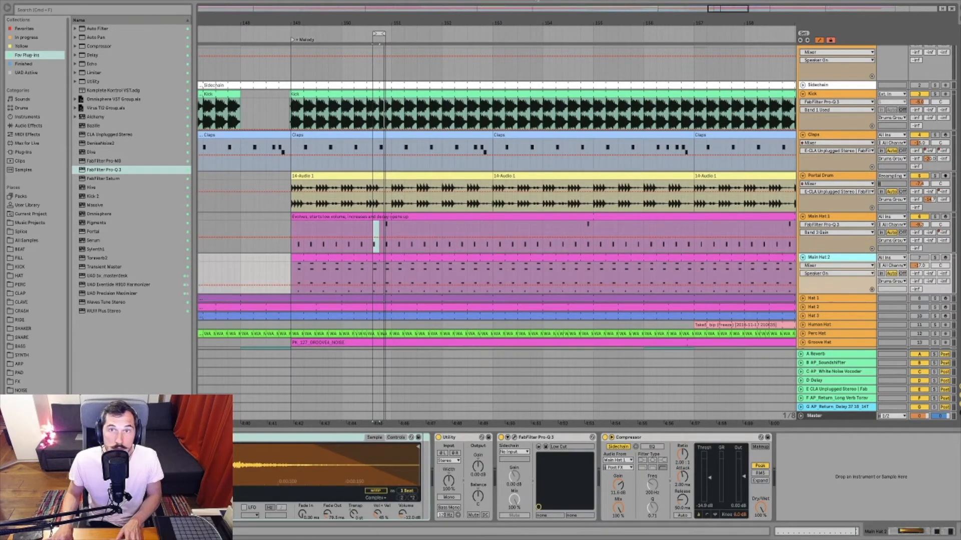
left_click_drag(380, 20, 384, 45)
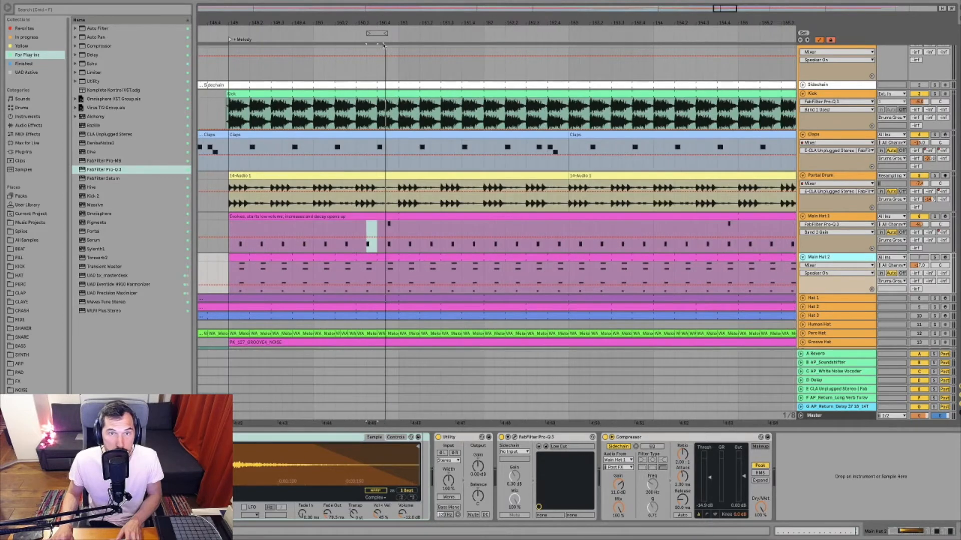
left_click(362, 274)
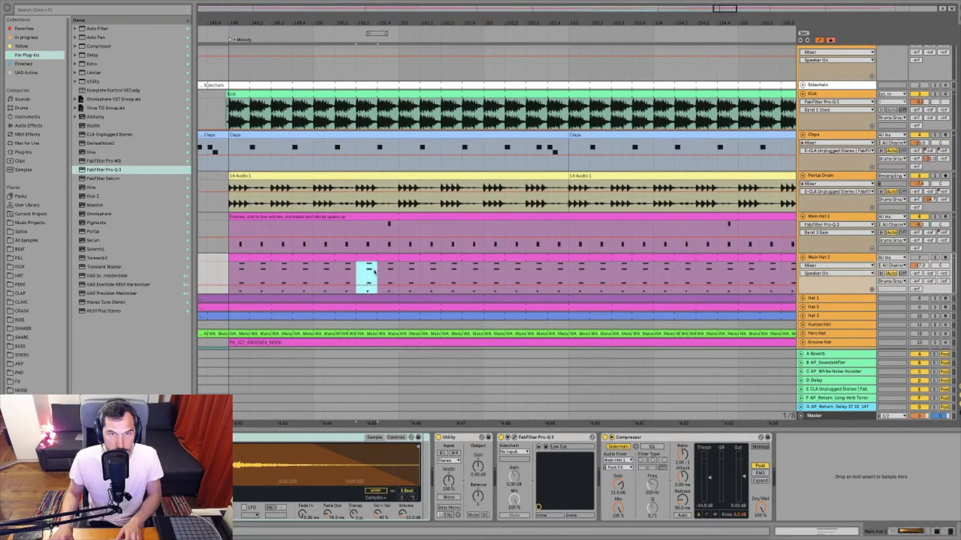
key("space")
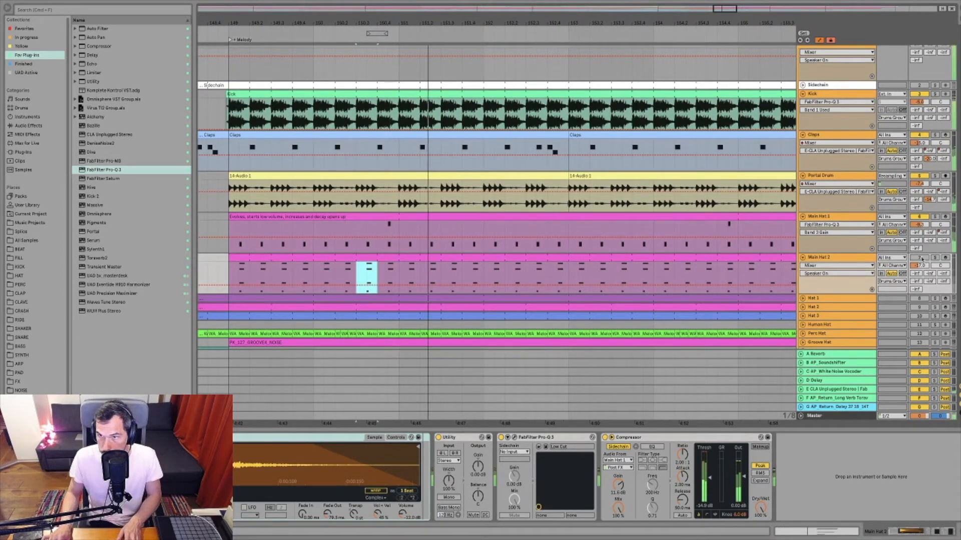
left_click(920, 258)
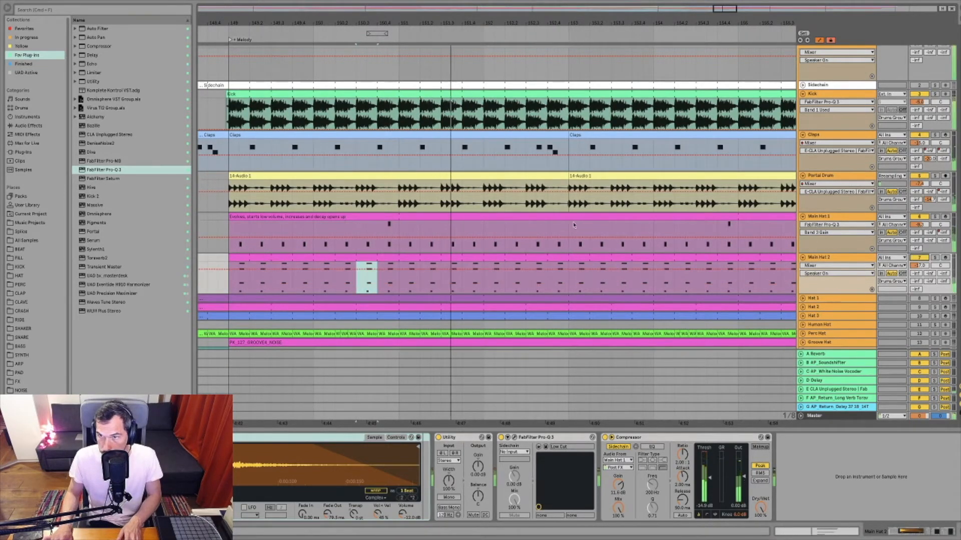
- Pan the Main Hat 2 track to the left, solo it, and stop playback
left_click_drag(936, 266, 937, 268)
left_click(935, 258)
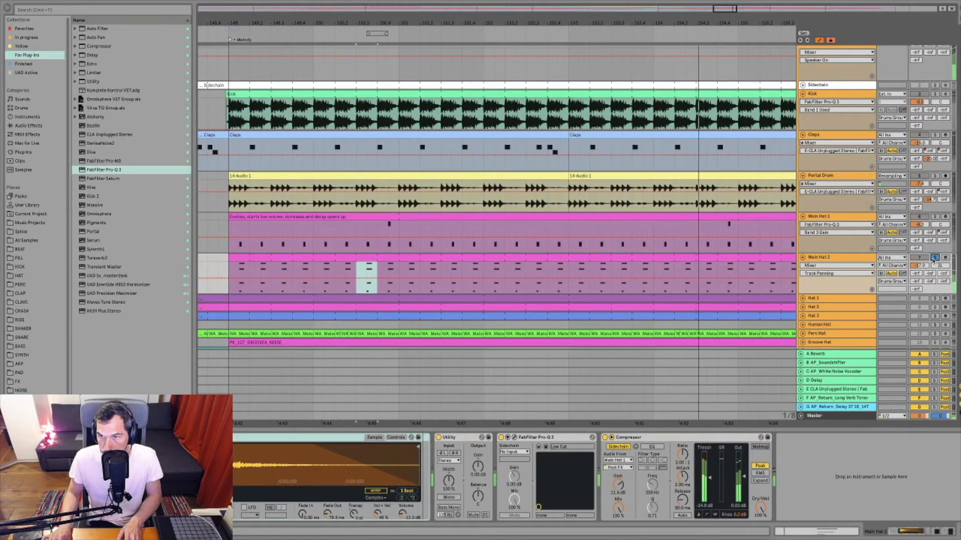
key("space")
- Increase the stereo width in Main Hat 2's Utility device and audition the soloed track
left_click(856, 258)
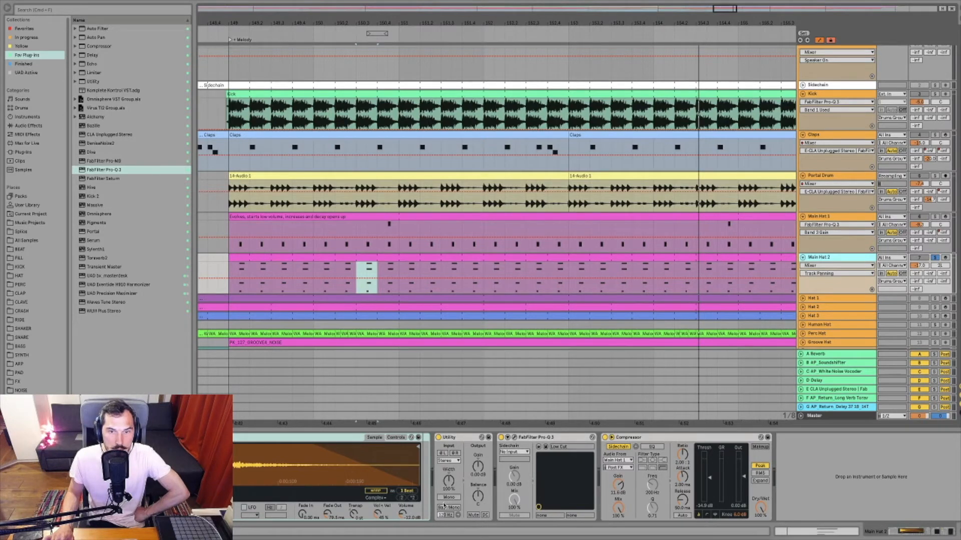
left_click_drag(449, 481, 449, 470)
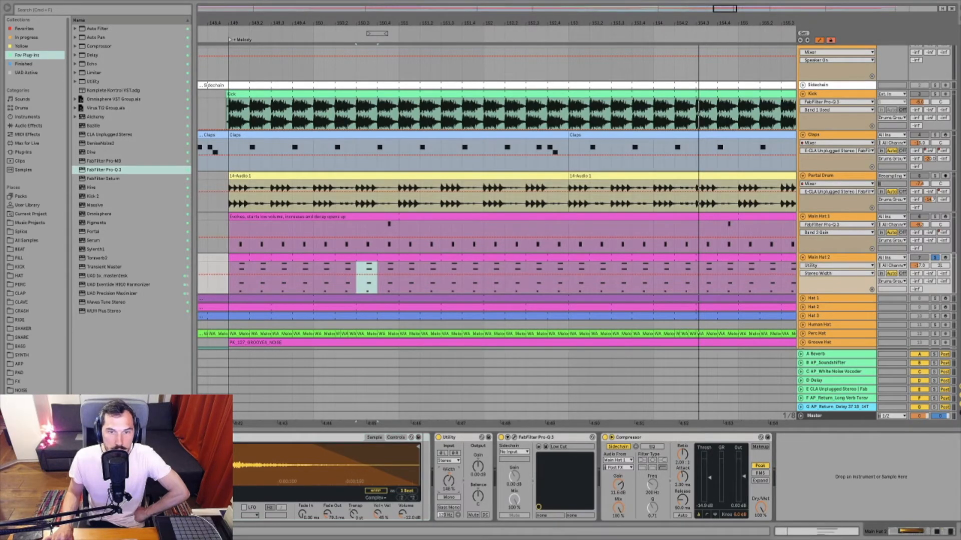
key("space")
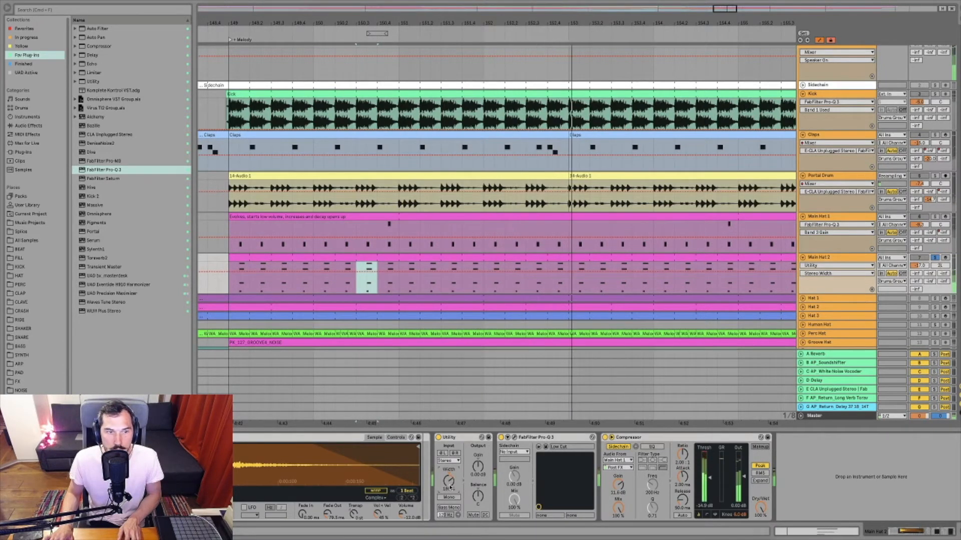
key("space")
key("space")
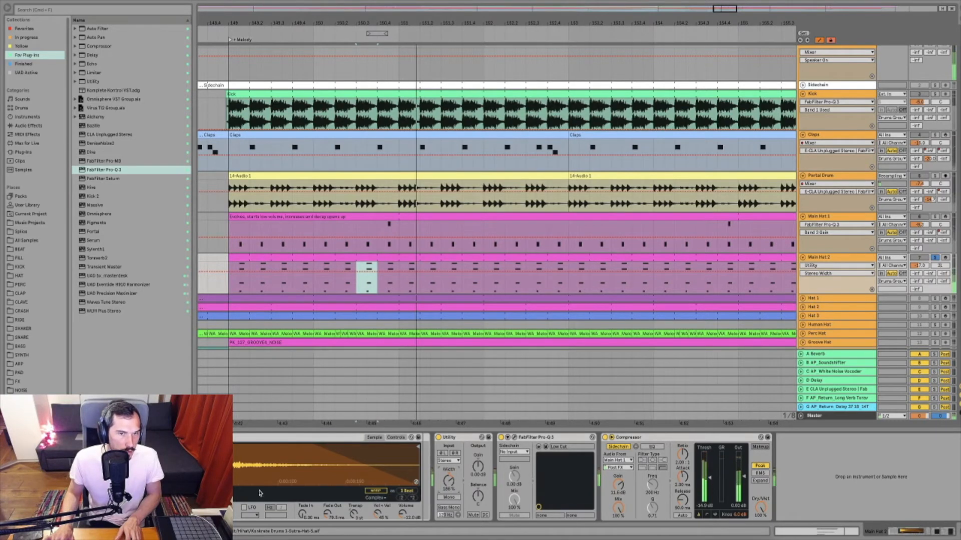
- Adjust the fade-in of the Sutra Hat sample in Main Hat 2's sampler while auditioning the soloed track
key("space")
key("space")
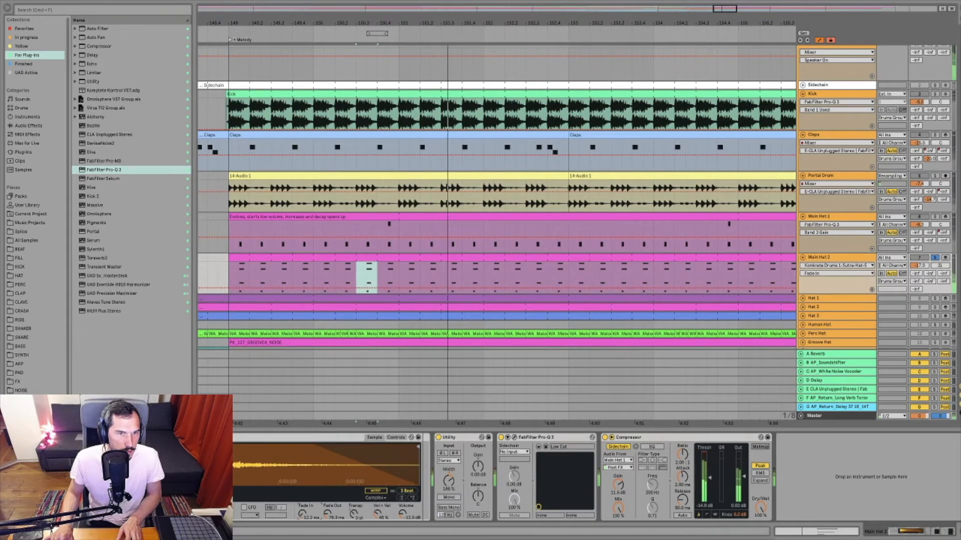
left_click_drag(302, 514, 302, 518)
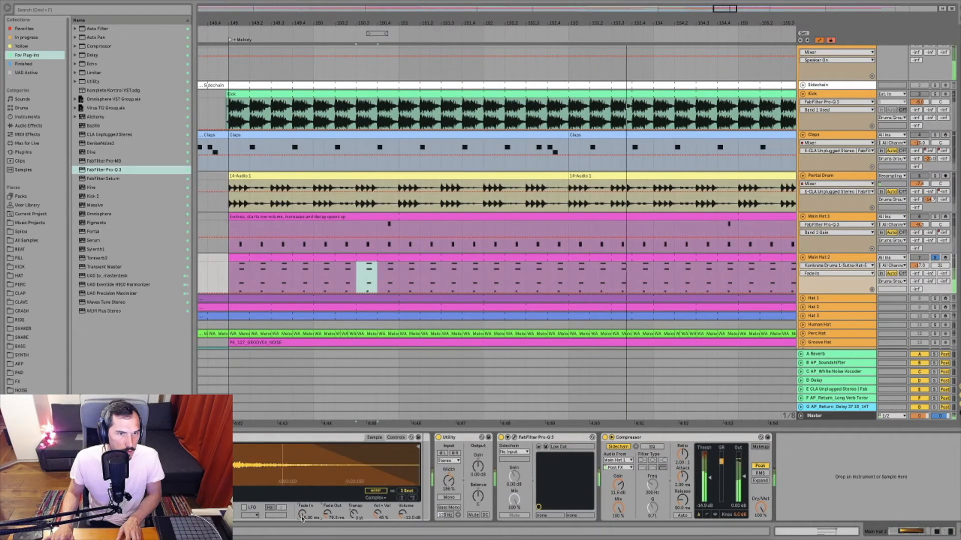
key("space")
key("space")
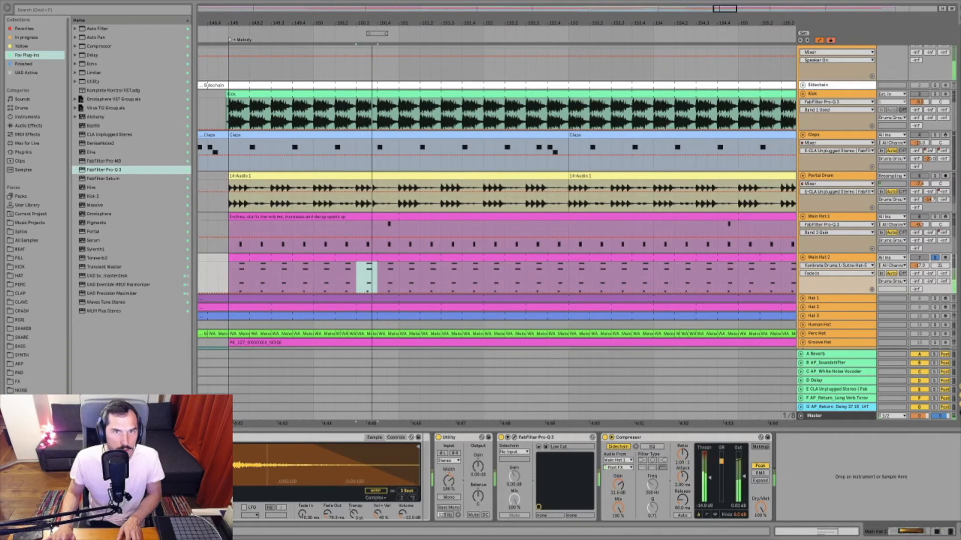
key("space")
key("space")
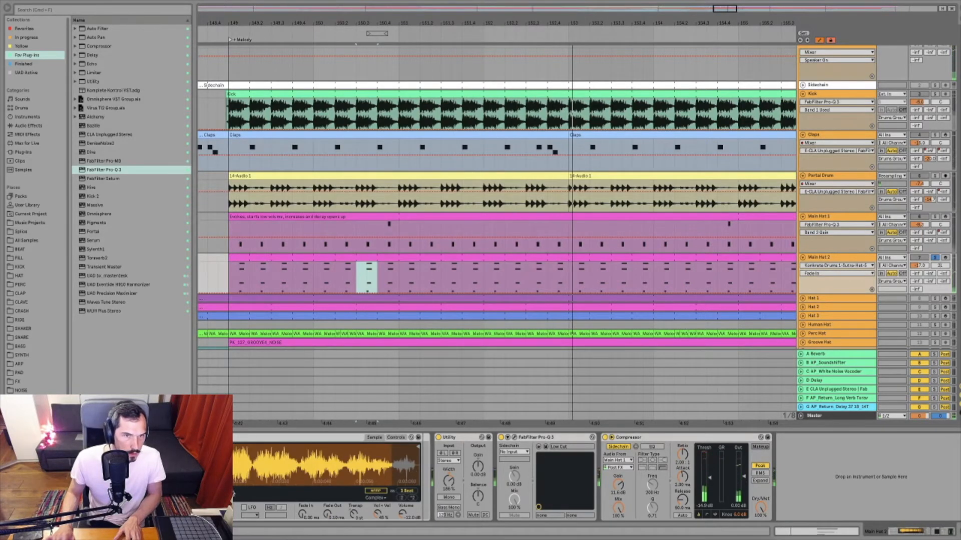
- Shorten the fade-out of Main Hat 2's Static Hat10 sample and audition the layered hats
left_click(220, 491)
left_click(220, 491)
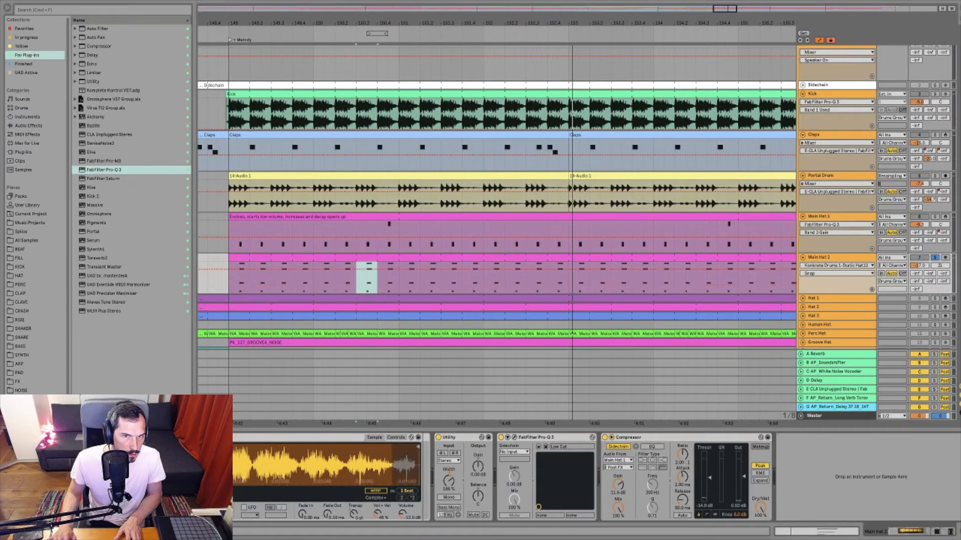
left_click(220, 491)
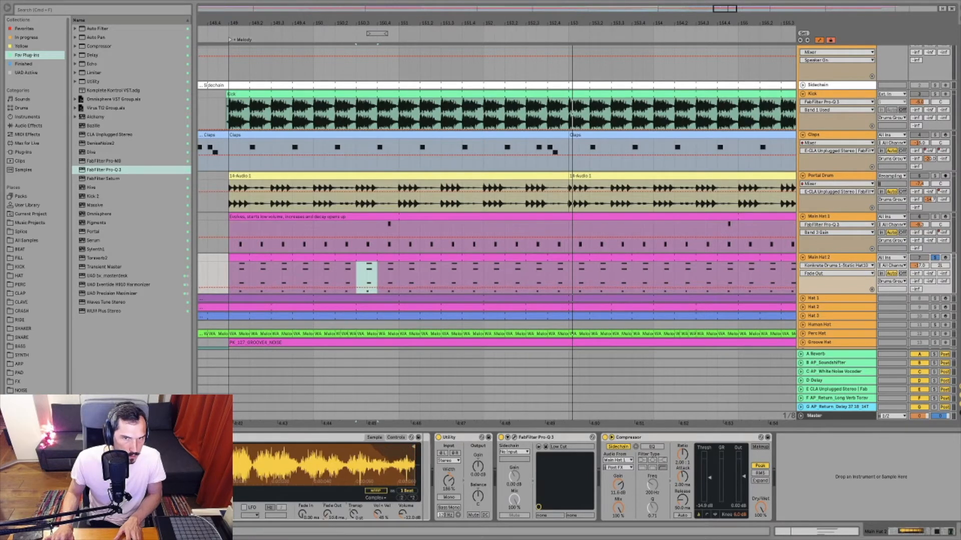
key("space")
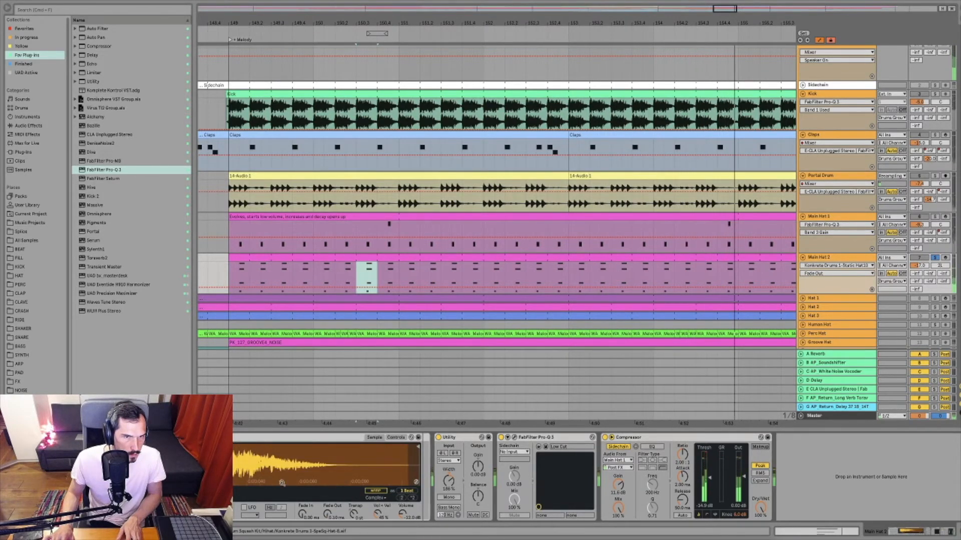
key("space")
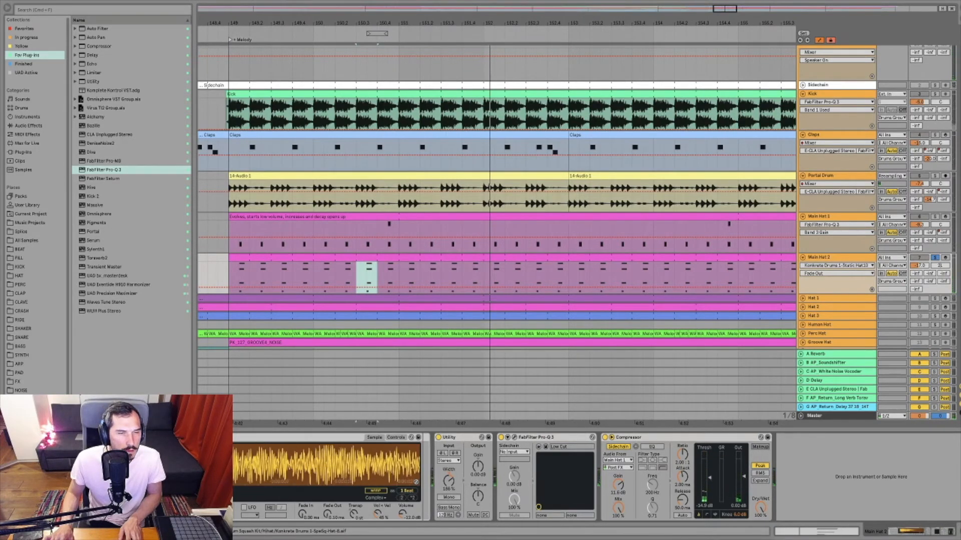
key("space")
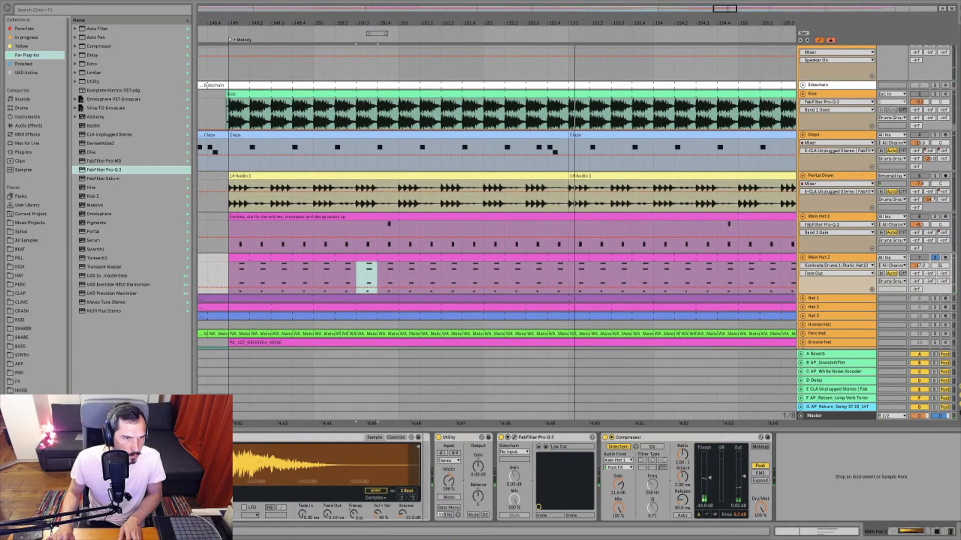
- Open the Main Hat 2 MIDI clip and examine which hat samples its layered notes trigger
double_click(393, 263)
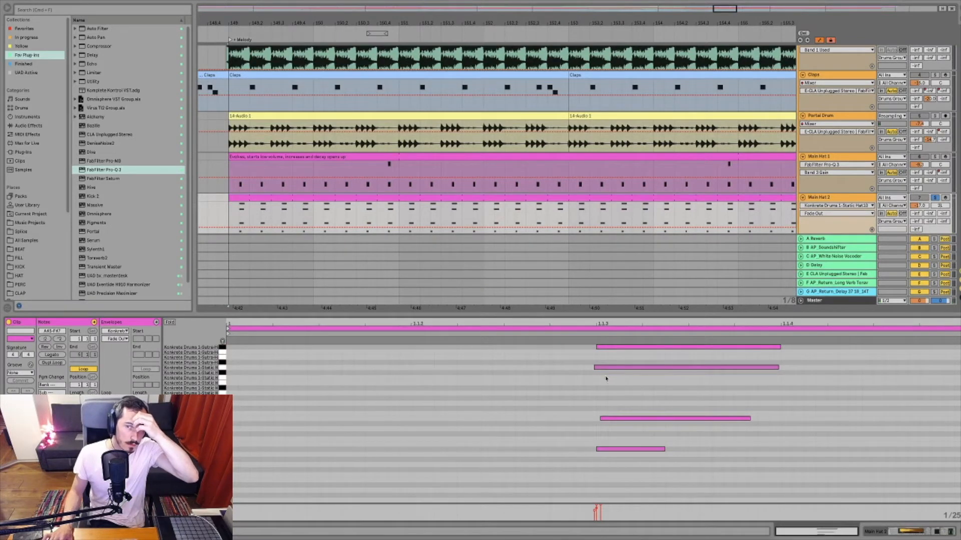
scroll(589, 356, "up", 3)
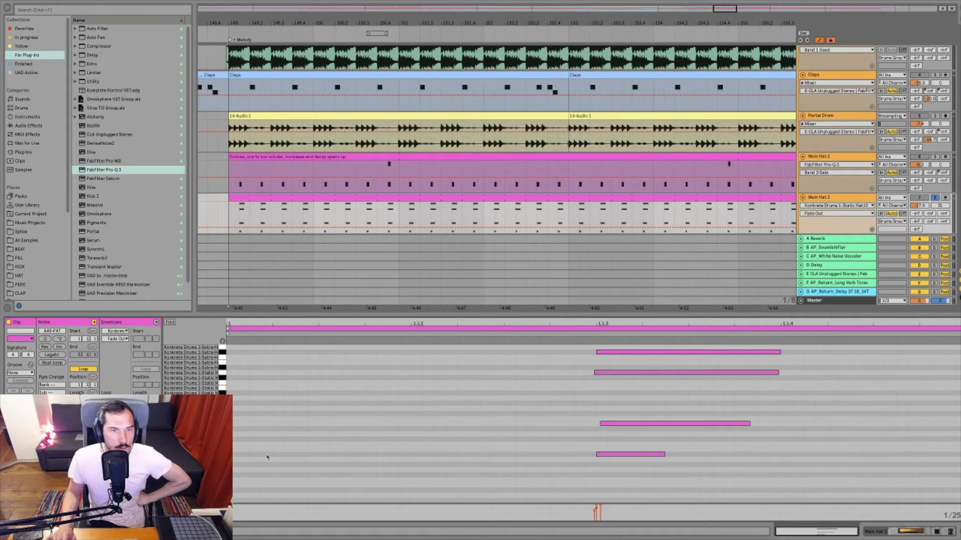
left_click_drag(596, 475, 619, 446)
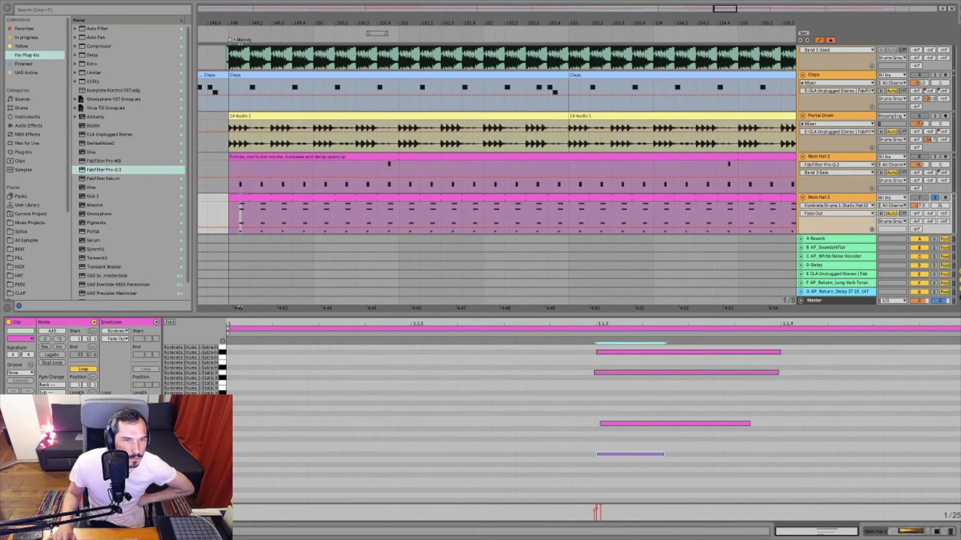
scroll(601, 430, "down", 5)
scroll(600, 430, "up", 5)
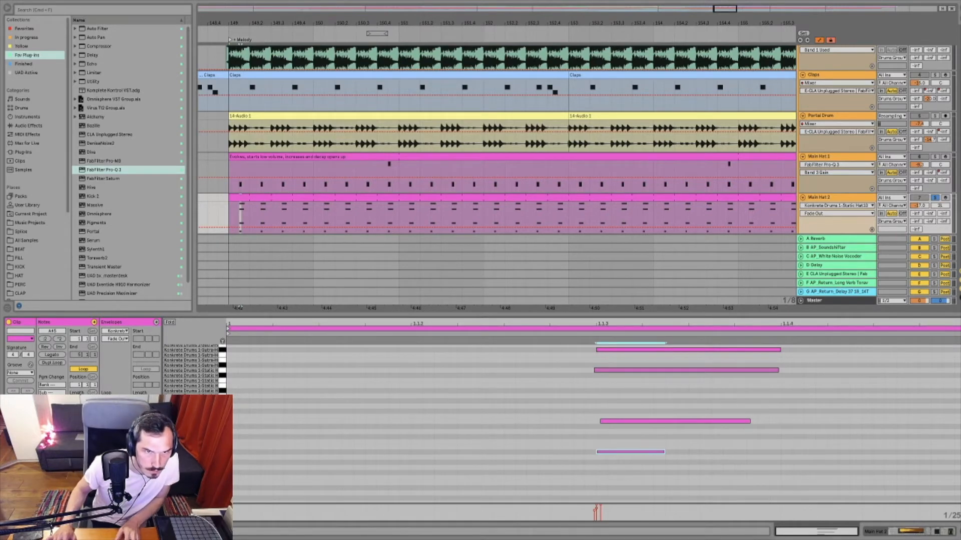
scroll(630, 452, "up", 4)
scroll(631, 452, "down", 4)
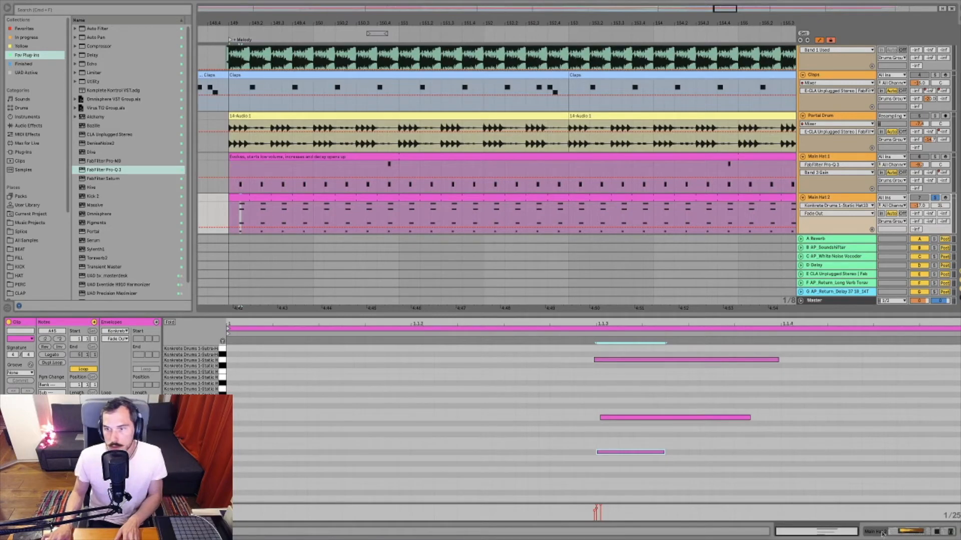
- Return to Main Hat 2's devices and set the SpeSq Hat sample's fade-in to 1.73 ms and fade-out to about 31 ms
left_click(896, 533)
key("space")
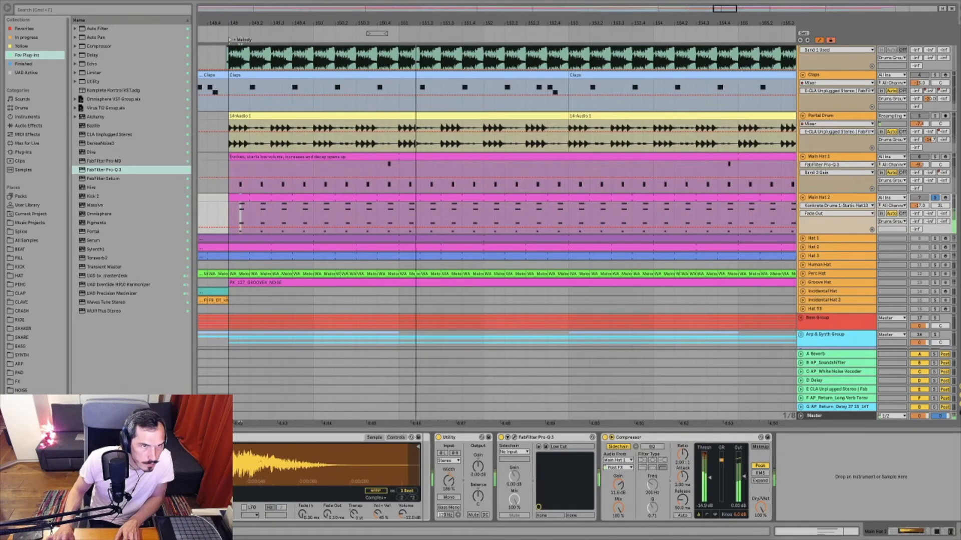
key("Down")
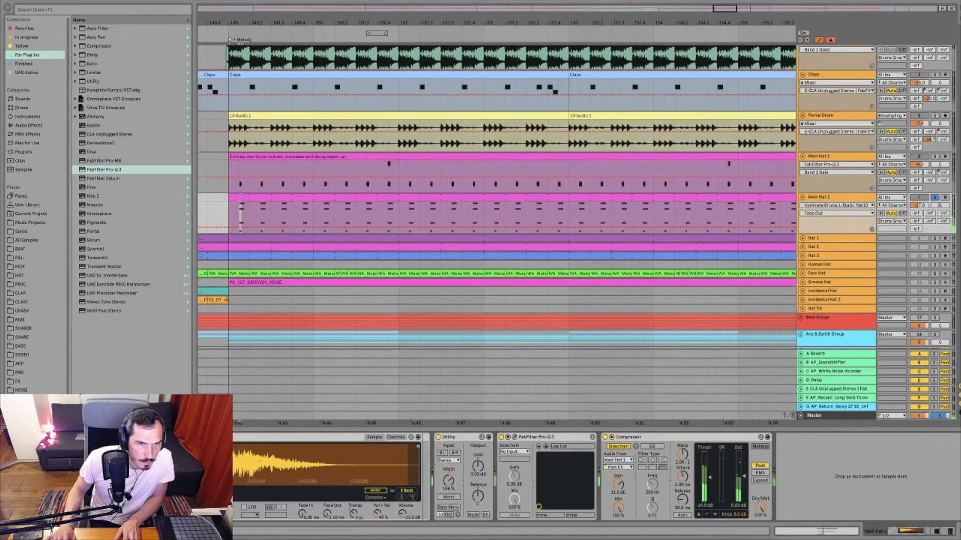
key("super+z")
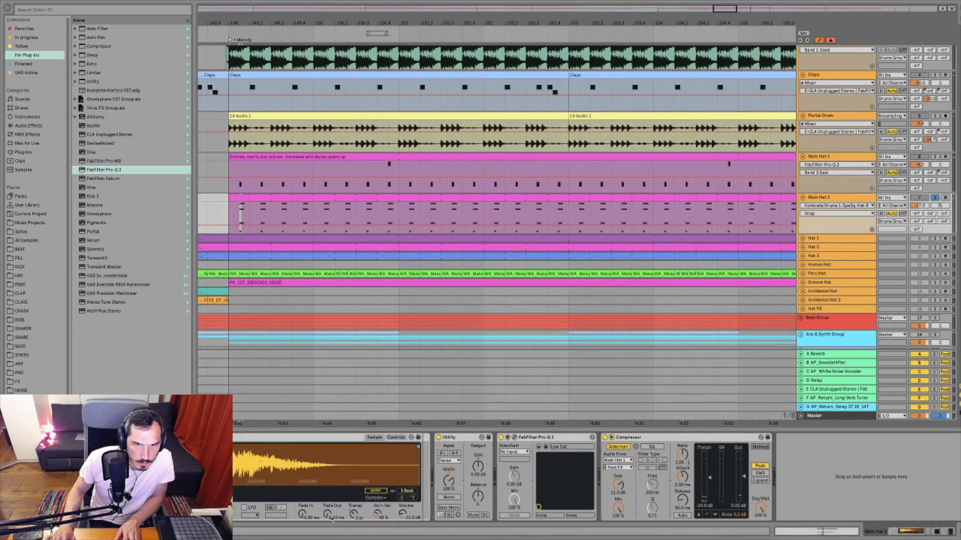
left_click_drag(331, 519, 332, 499)
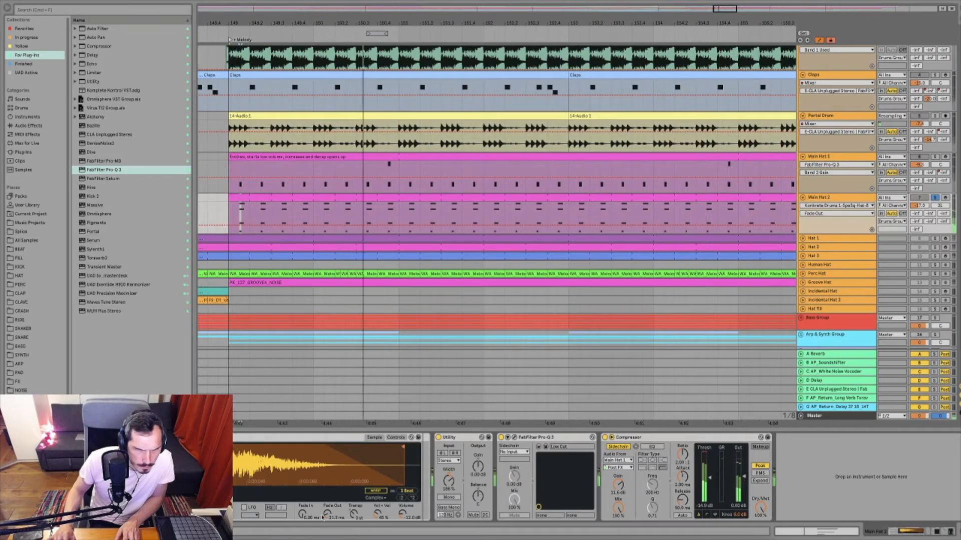
left_click_drag(303, 515, 303, 512)
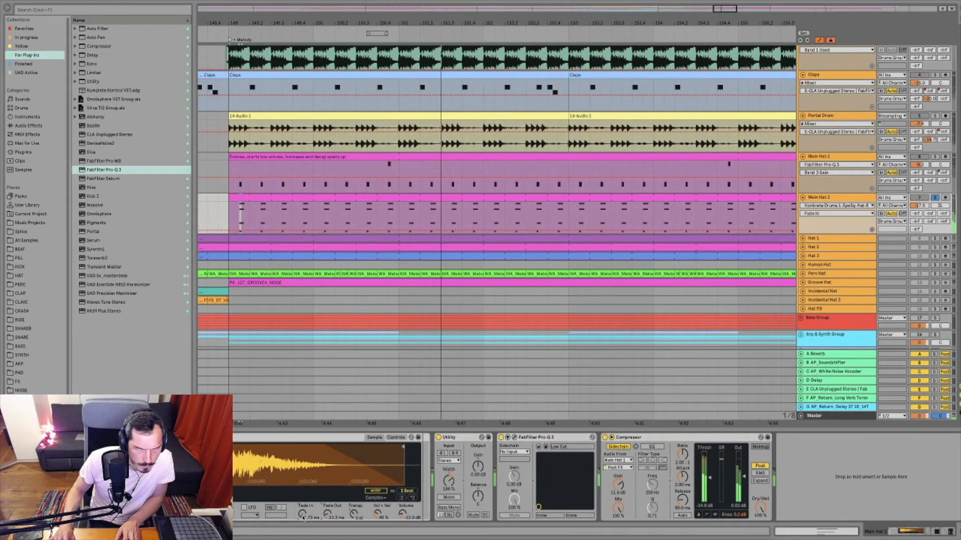
key("space")
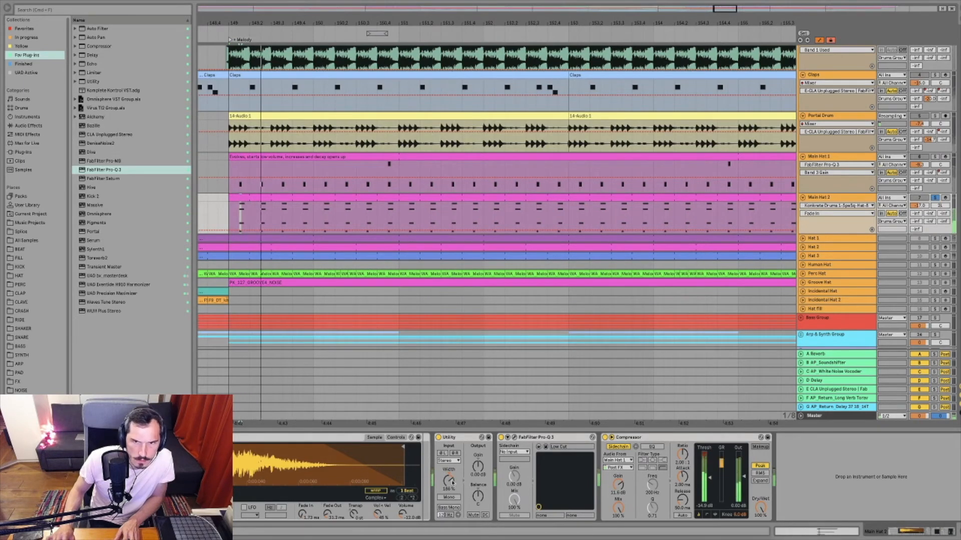
- Set the stereo width in Main Hat 2's Utility device to 133 % and invert the left channel's phase
left_click_drag(449, 484, 449, 450)
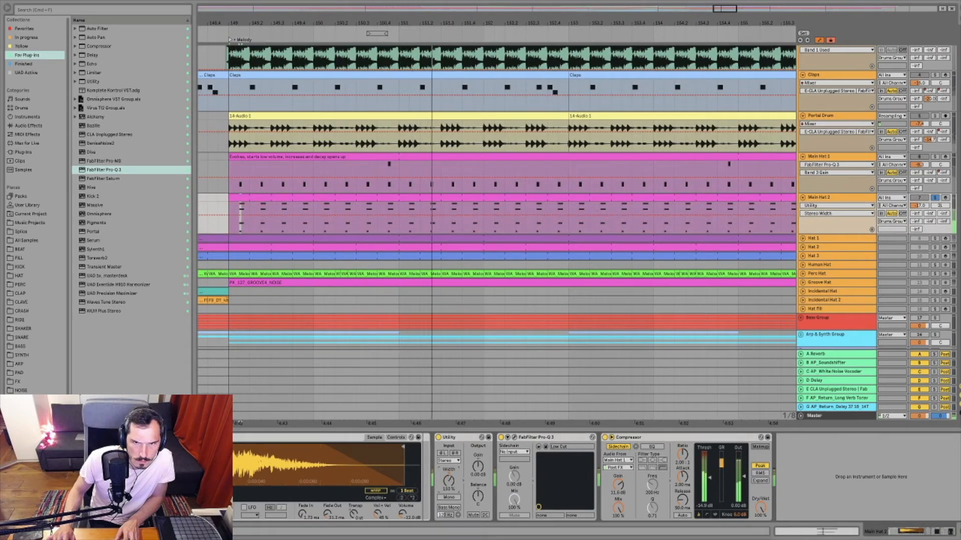
left_click(442, 454)
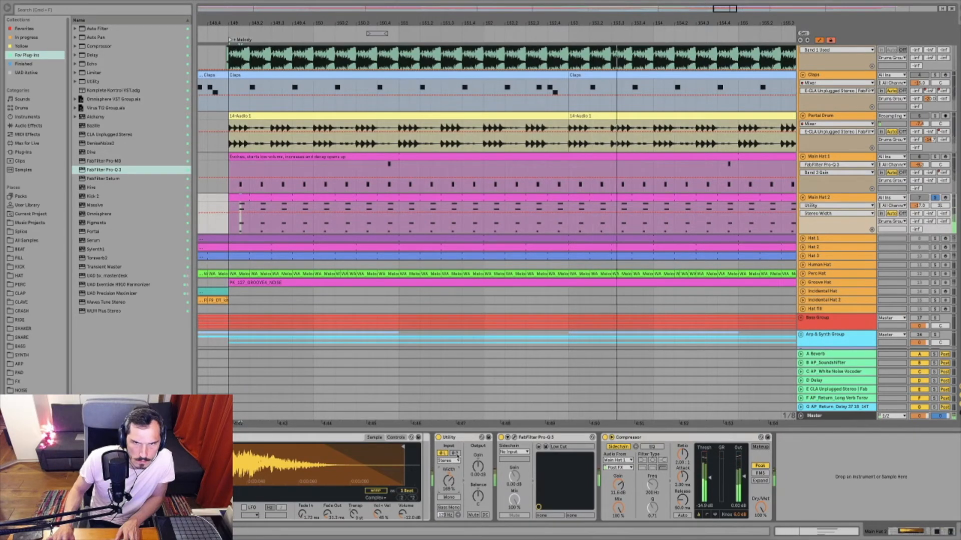
left_click(455, 453)
left_click(455, 454)
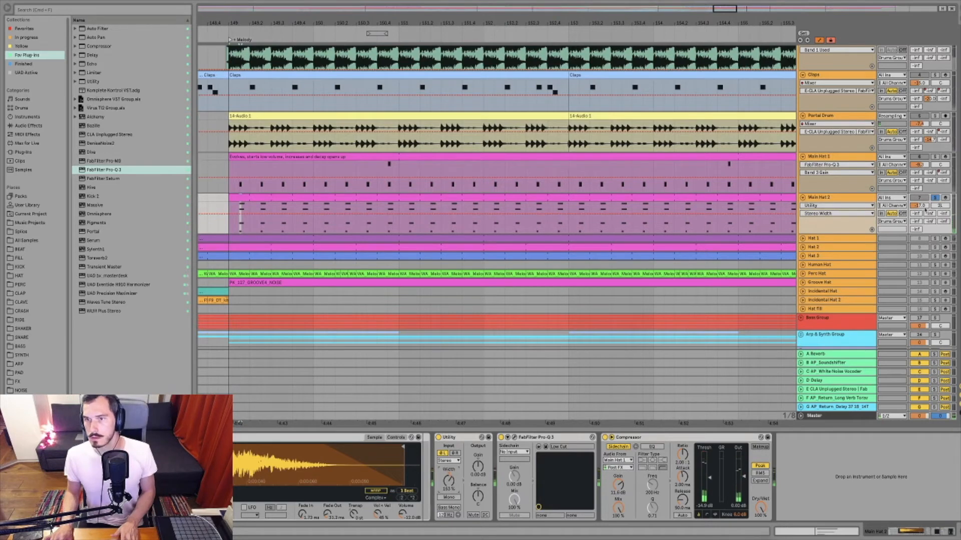
- Lower Main Hat 2's volume and add a narrow Pro-Q 3 cut of about 5.5 dB near 8.4 kHz
left_click_drag(919, 206, 919, 208)
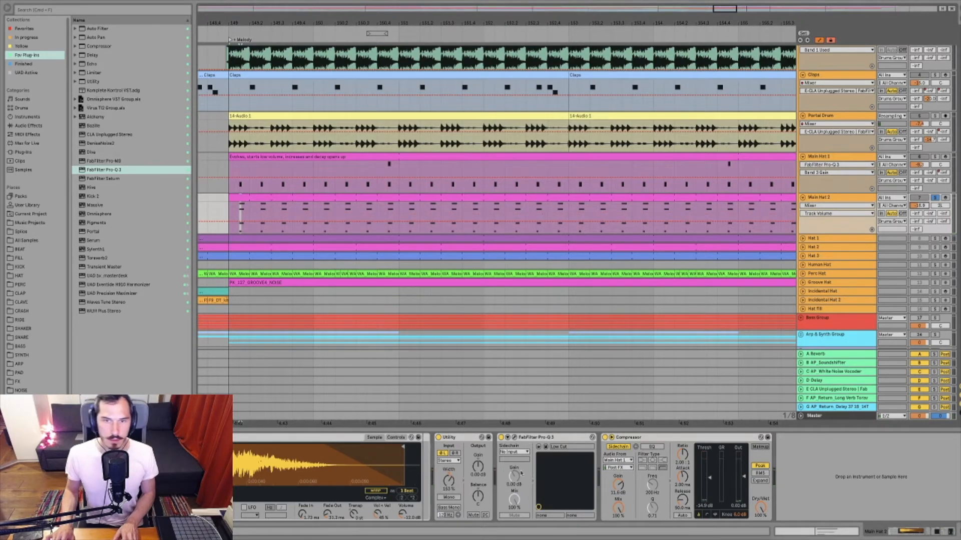
left_click(514, 438)
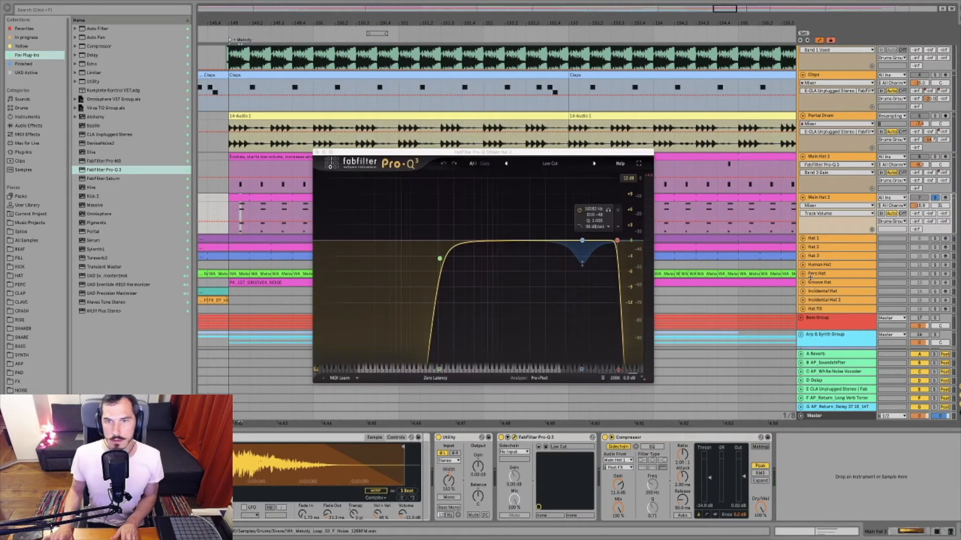
key("space")
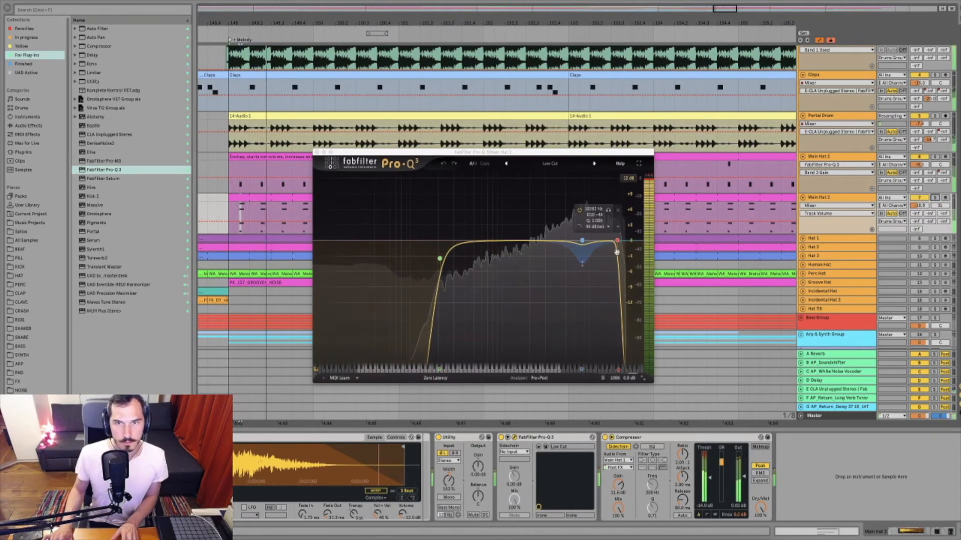
double_click(518, 219)
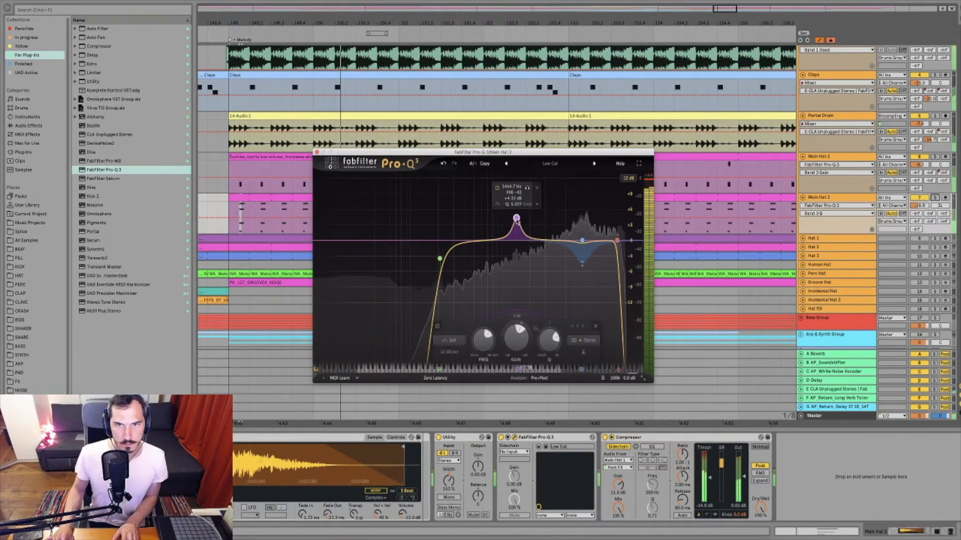
left_click_drag(518, 220, 581, 196)
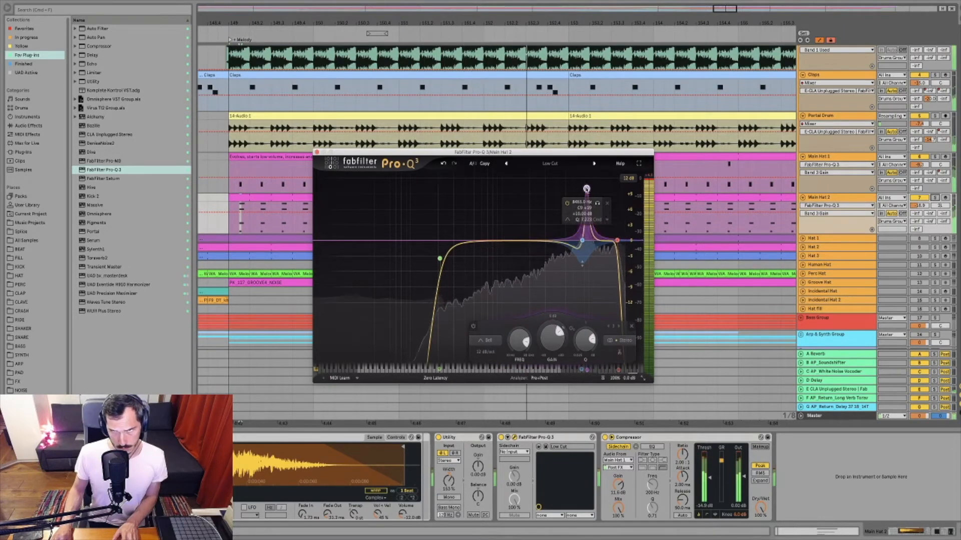
scroll(586, 189, "up", 3)
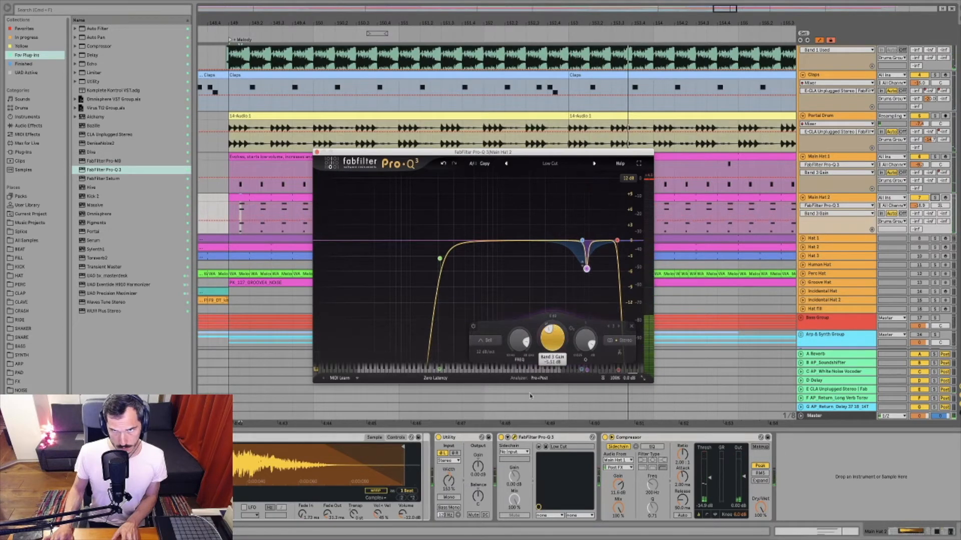
- Raise Main Hat 2's send to the CLA Unplugged Stereo return and lower its volume slightly during playback
key("space")
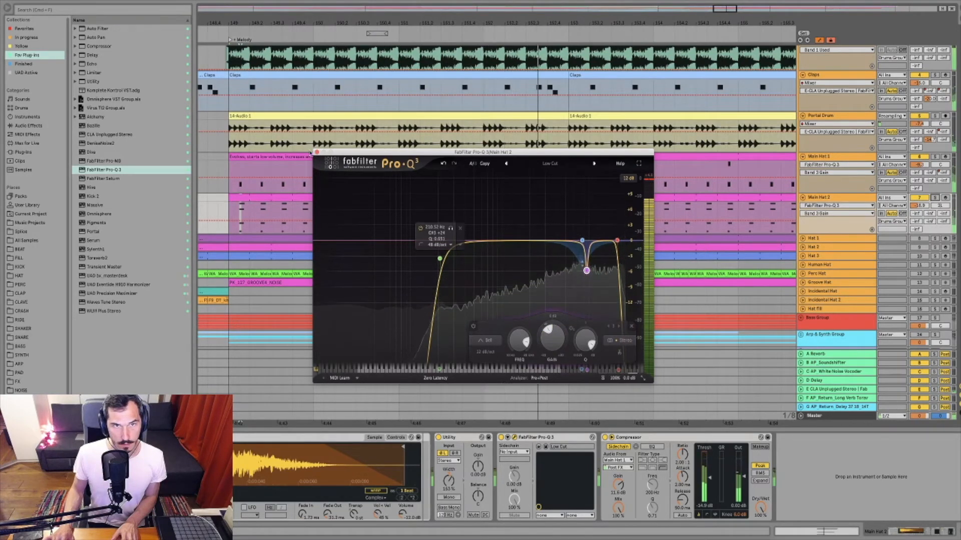
left_click(930, 221)
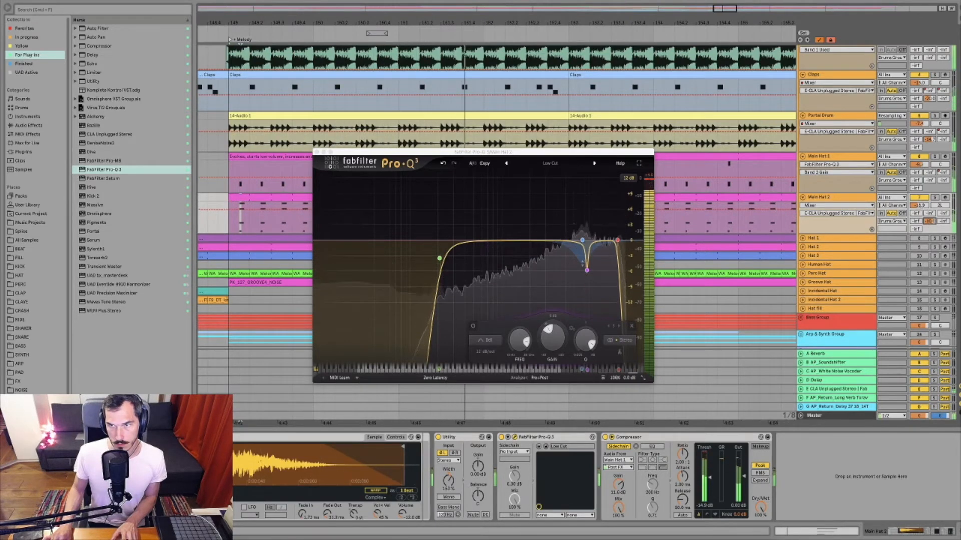
left_click_drag(919, 206, 919, 208)
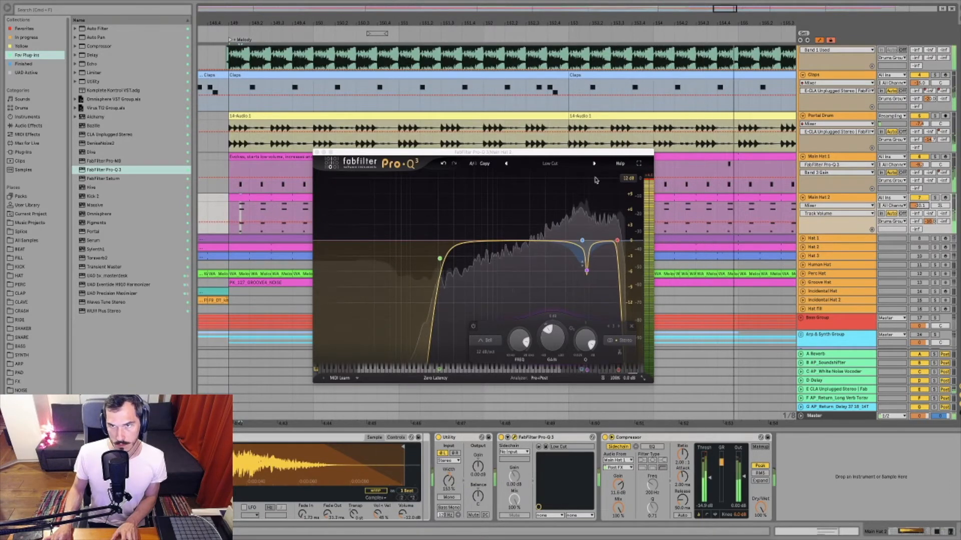
left_click(316, 152)
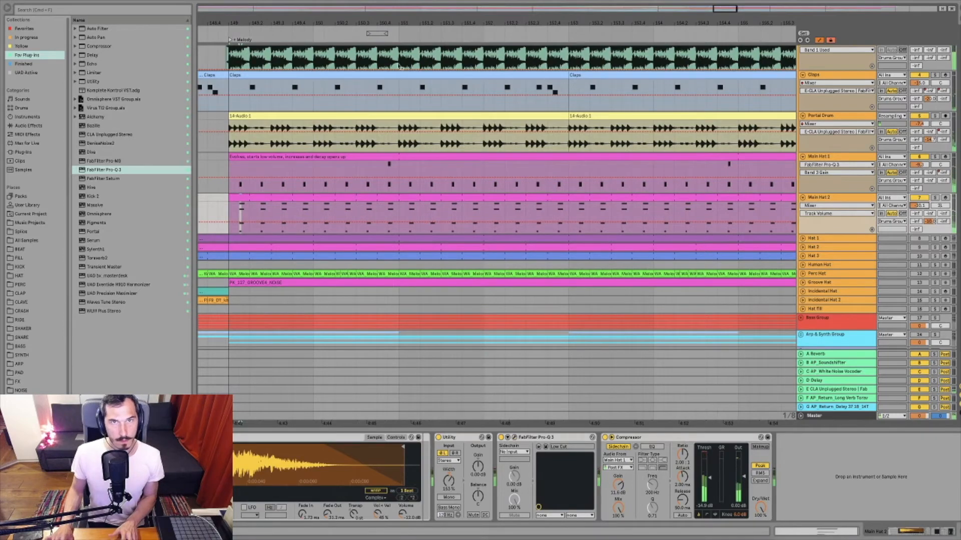
- Select the Hat 1 track and unfold it
scroll(783, 191, "down", 2)
left_click(821, 202)
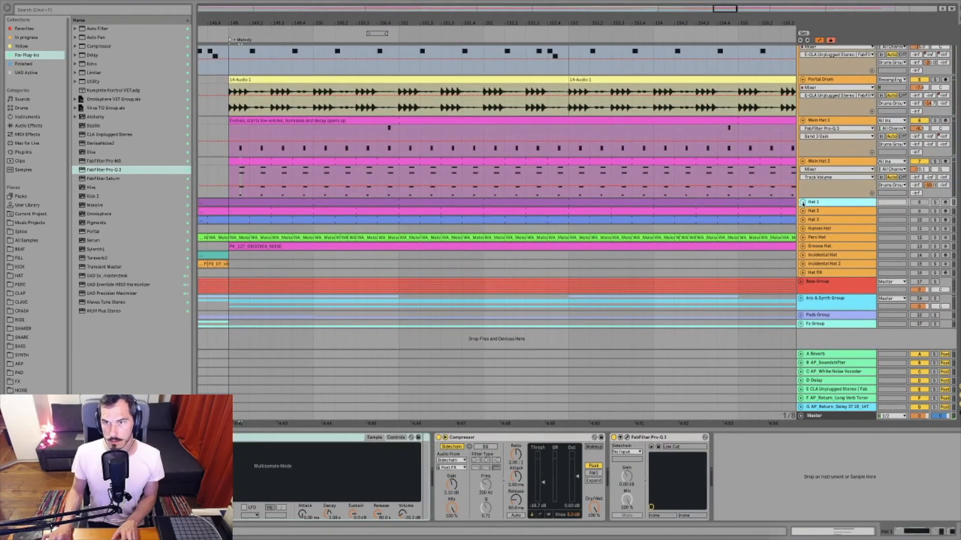
left_click(802, 202)
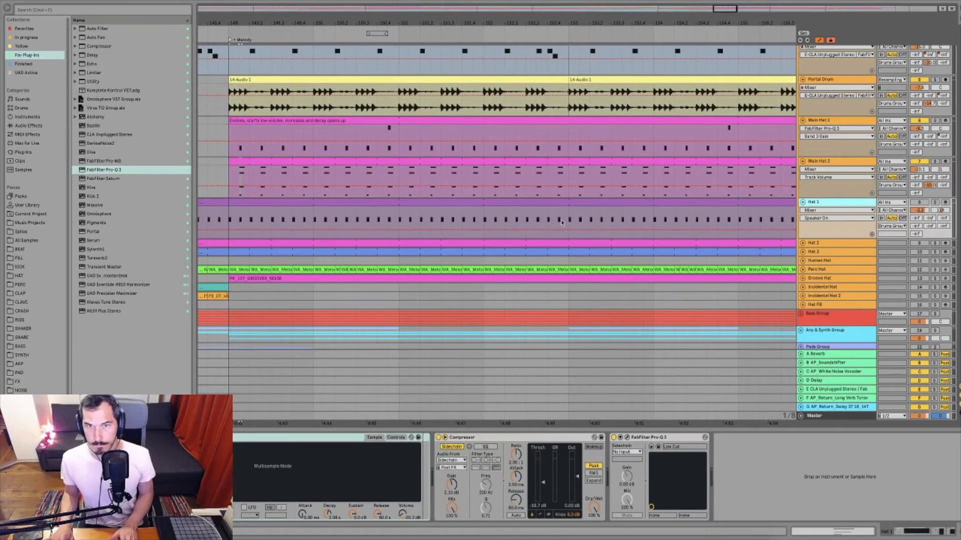
- Play the Melody section from bar 149 and compare the mix with Hat 1 muted, unmuted and soloed
left_click(563, 219)
key("space")
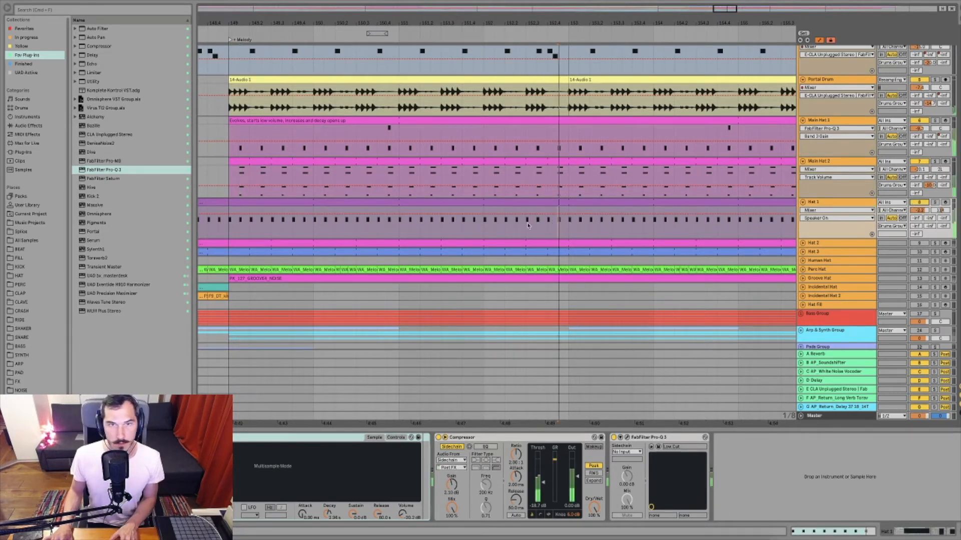
left_click(232, 231)
key("space")
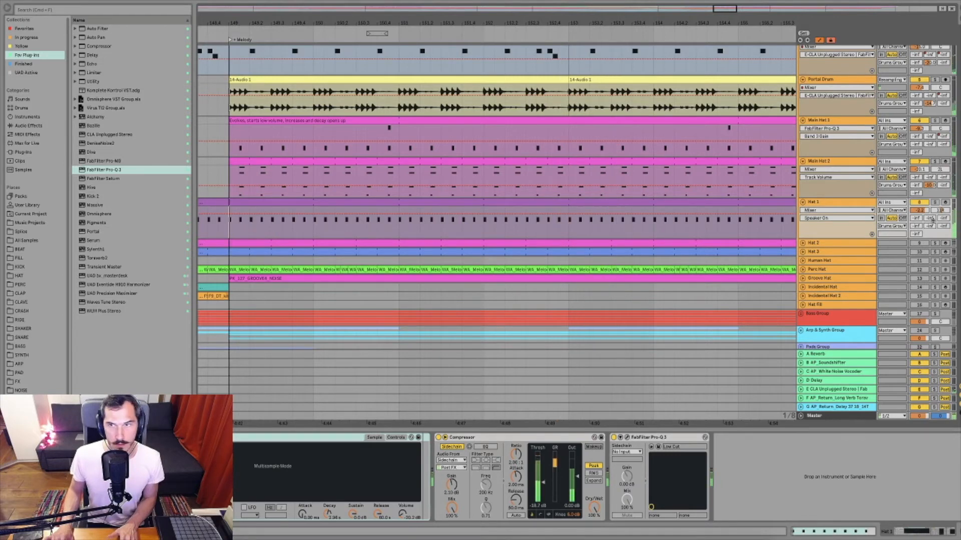
left_click(920, 203)
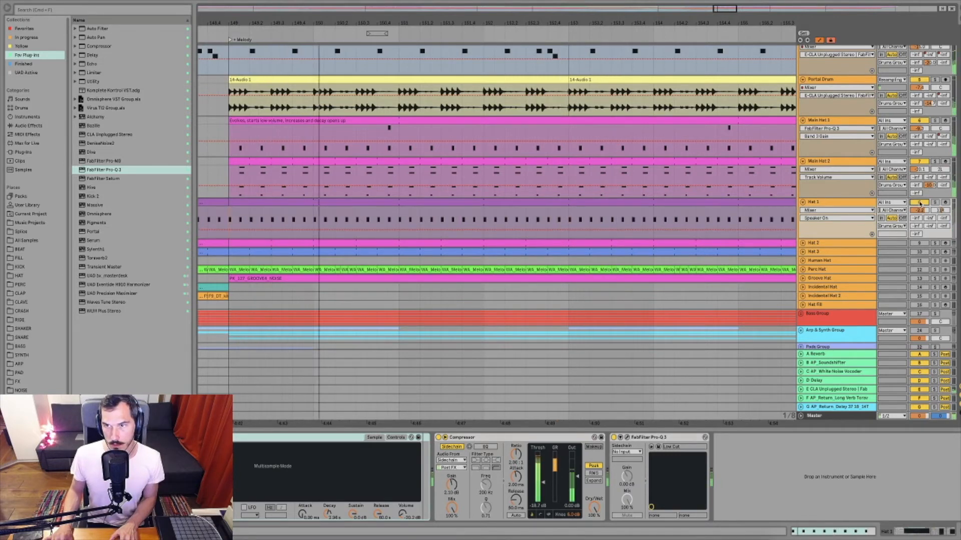
left_click(920, 204)
left_click(935, 203)
left_click(935, 203)
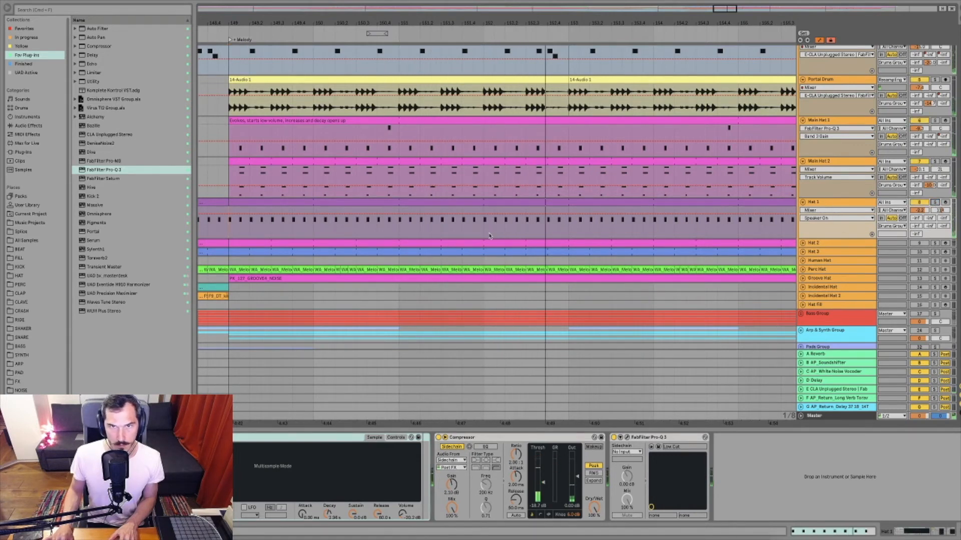
- Loop bar 152 and add a narrow cut of about 3.8 dB near 7.2 kHz in Hat 1's Pro-Q 3
left_click(570, 232, "shift")
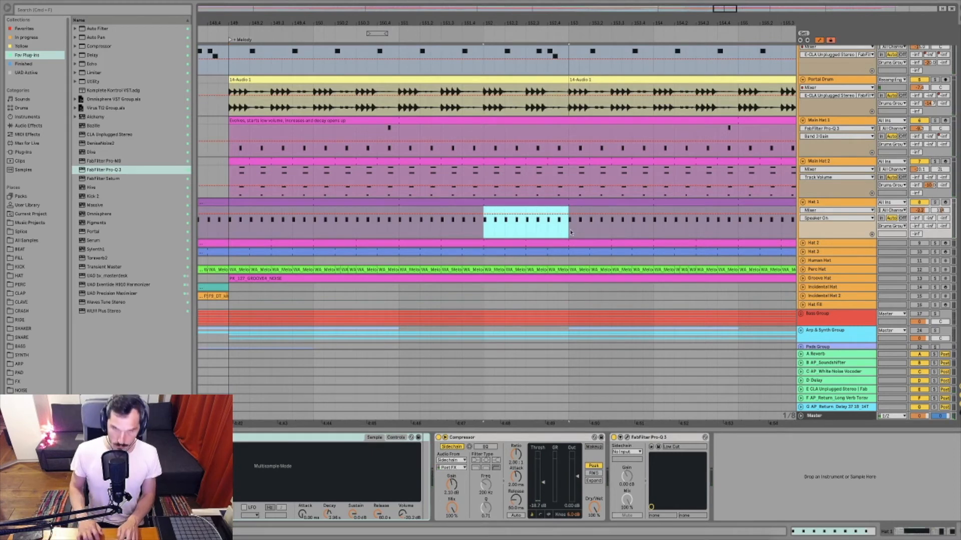
key("super+l")
left_click(627, 438)
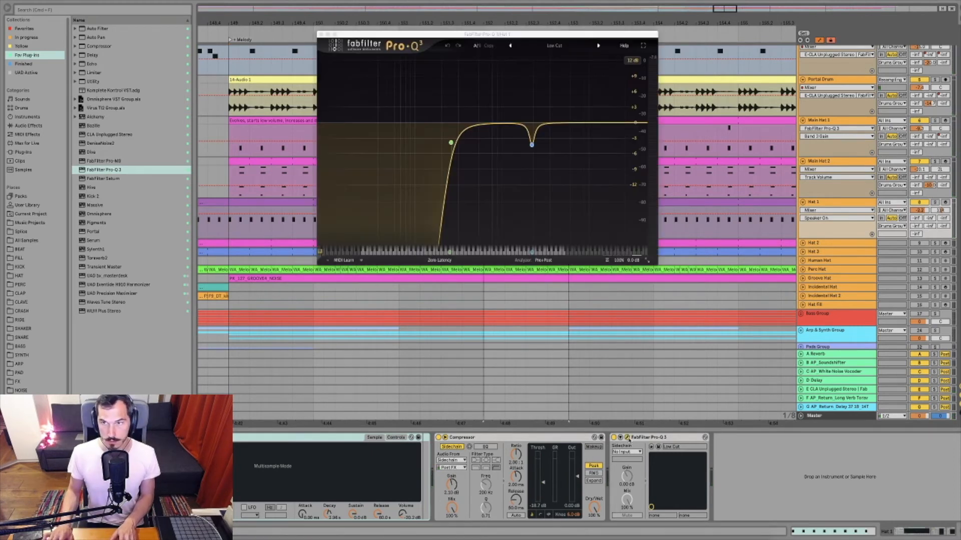
key("space")
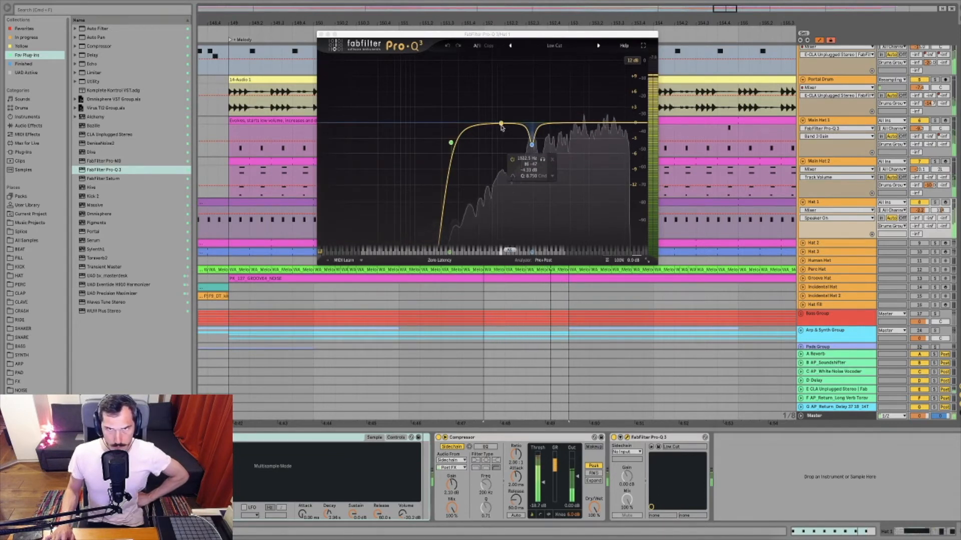
left_click_drag(502, 127, 577, 70)
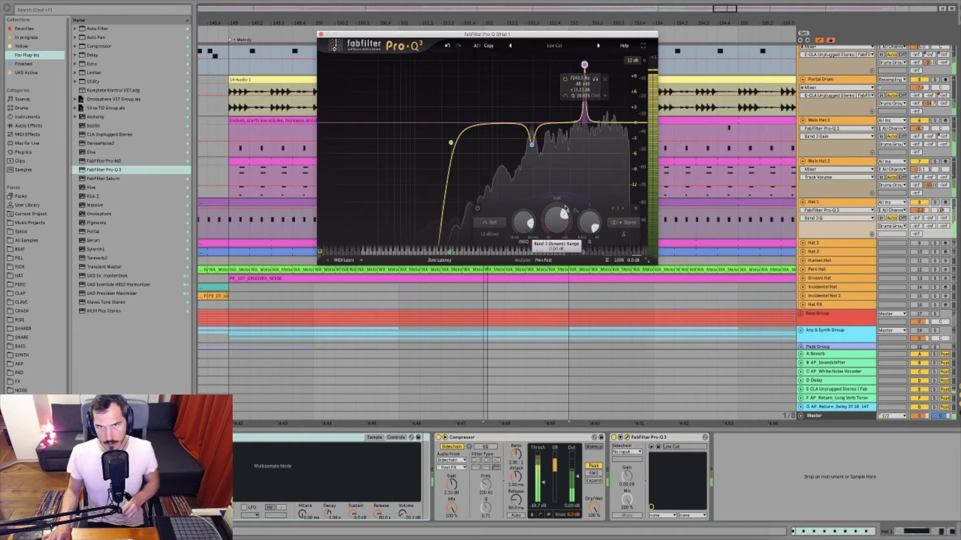
left_click_drag(556, 219, 545, 262)
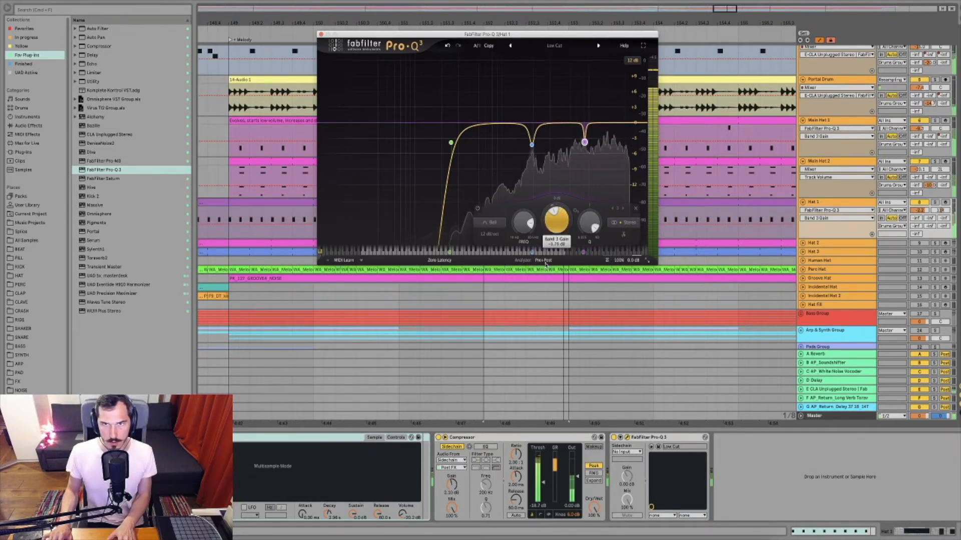
- Sweep a temporary boosted band through Hat 1's high frequencies in Pro-Q 3 and remove it
double_click(559, 99)
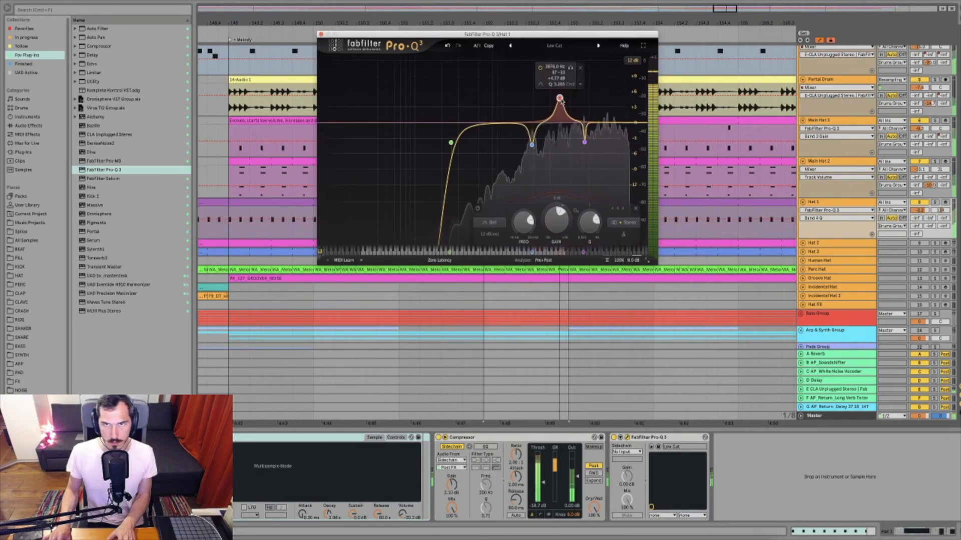
left_click_drag(561, 100, 588, 81)
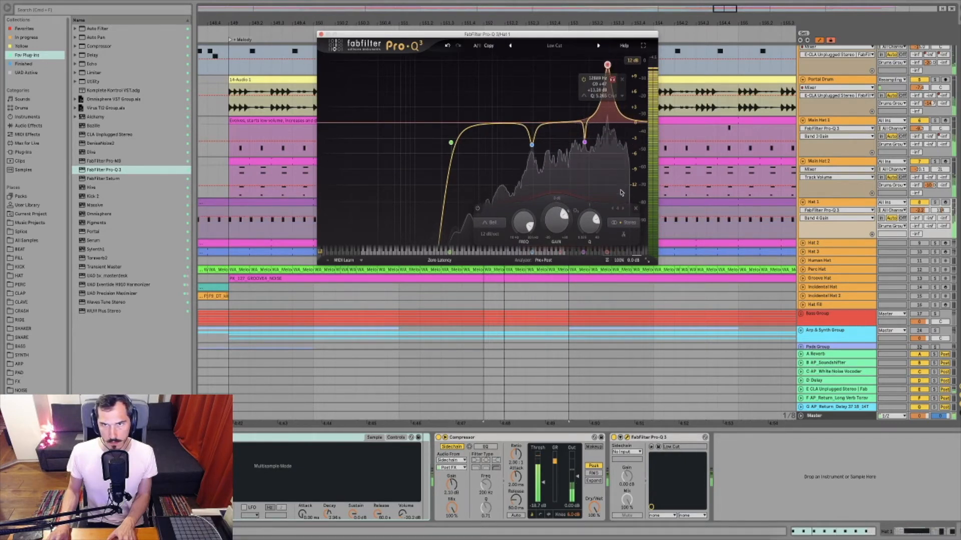
left_click(636, 209)
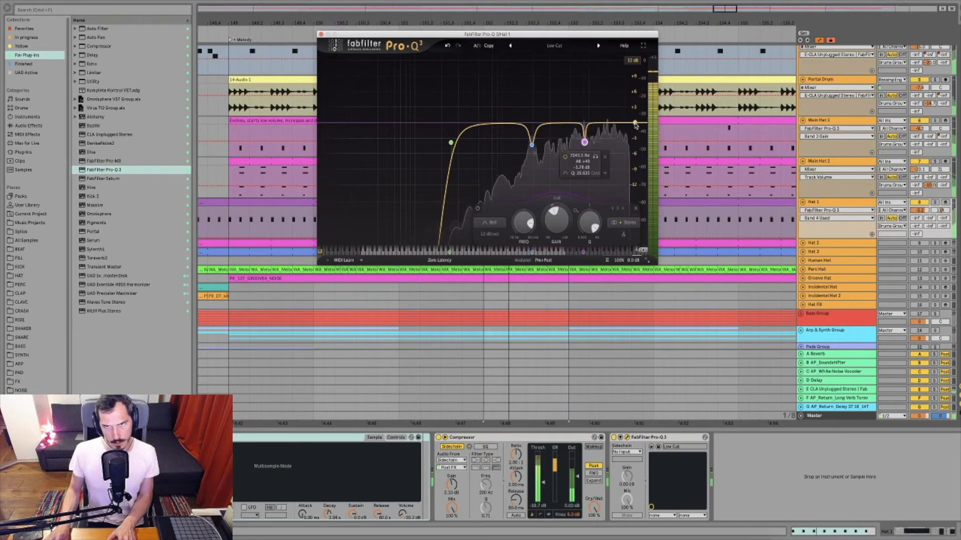
- Add a slight high-shelf cut around 12 kHz in Hat 1's Pro-Q 3 and close the plug-in window
left_click_drag(635, 126, 609, 130)
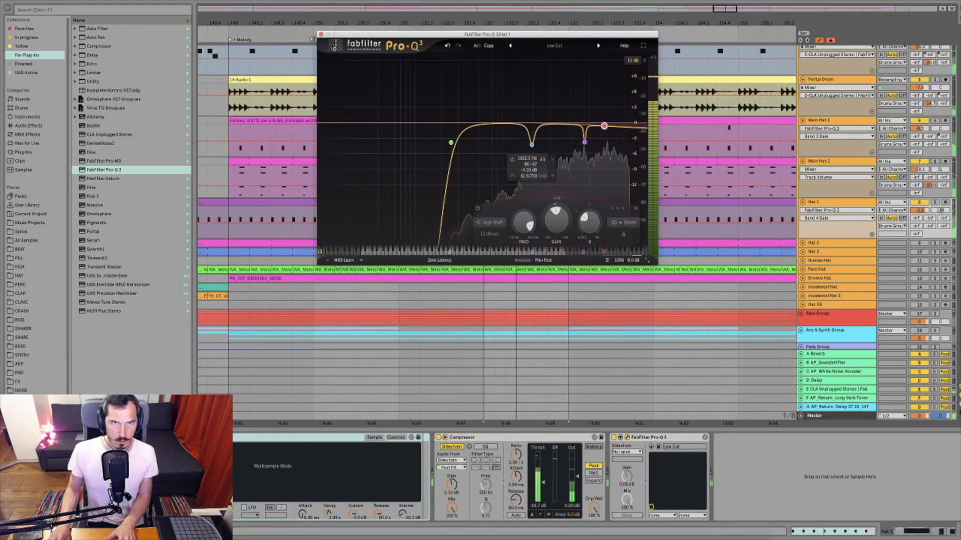
left_click(320, 34)
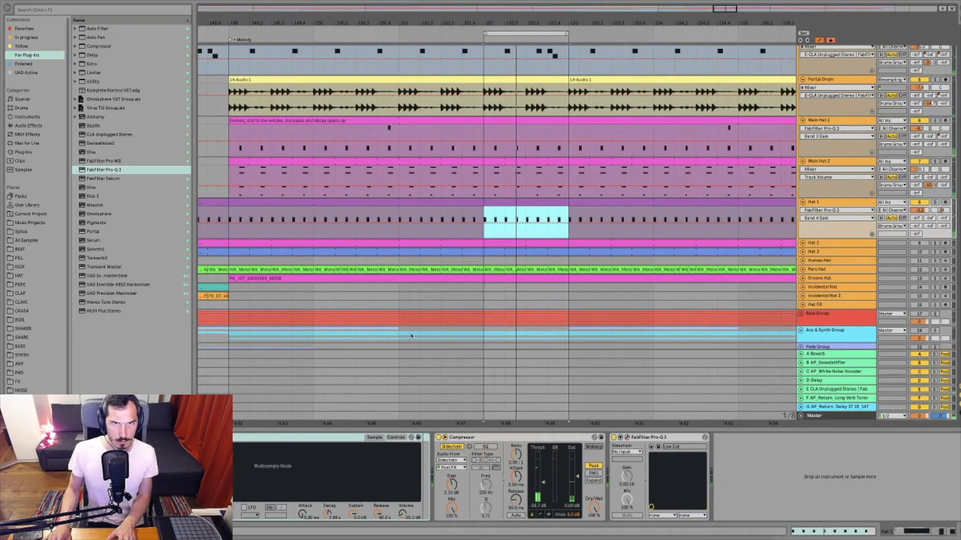
- Duplicate Hat 1's Compressor and set the copy's sidechain source to Main Hat 1
left_click(501, 443)
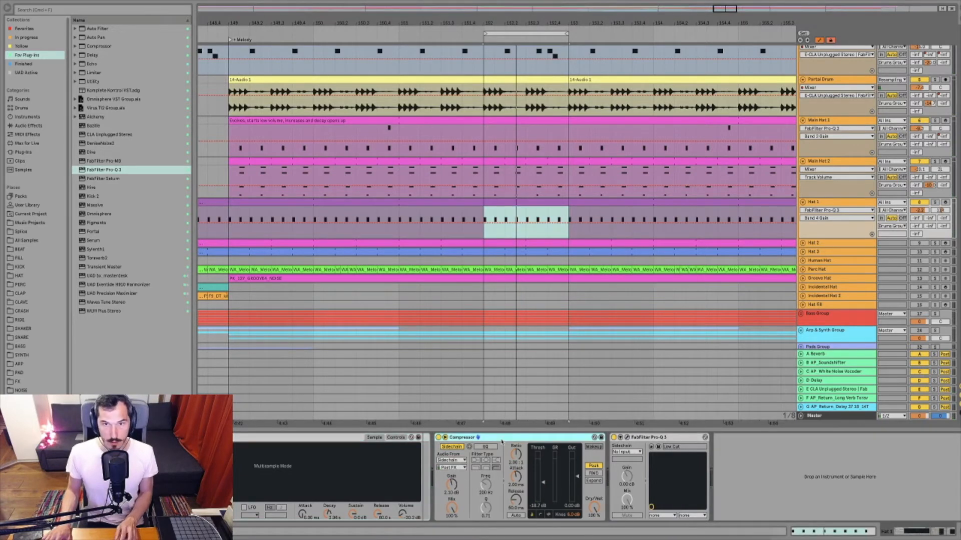
key("super+d")
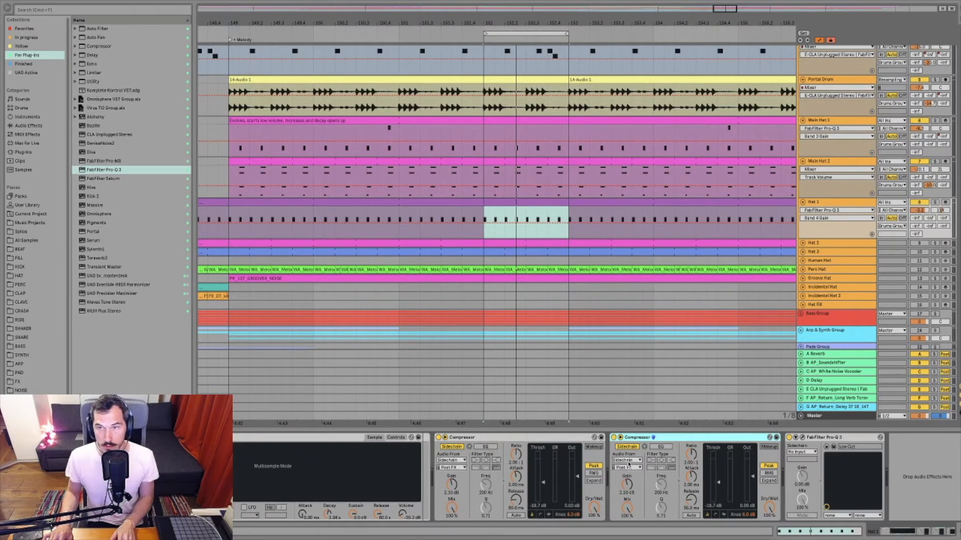
left_click(626, 461)
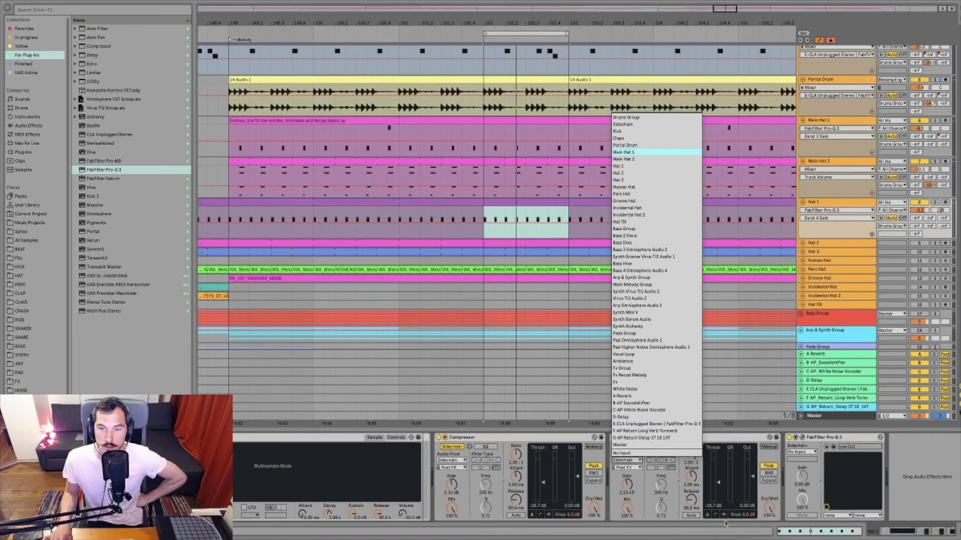
key("Return")
- Raise the second Compressor's threshold to about -13 dB during playback and compare it with the device bypassed
key("space")
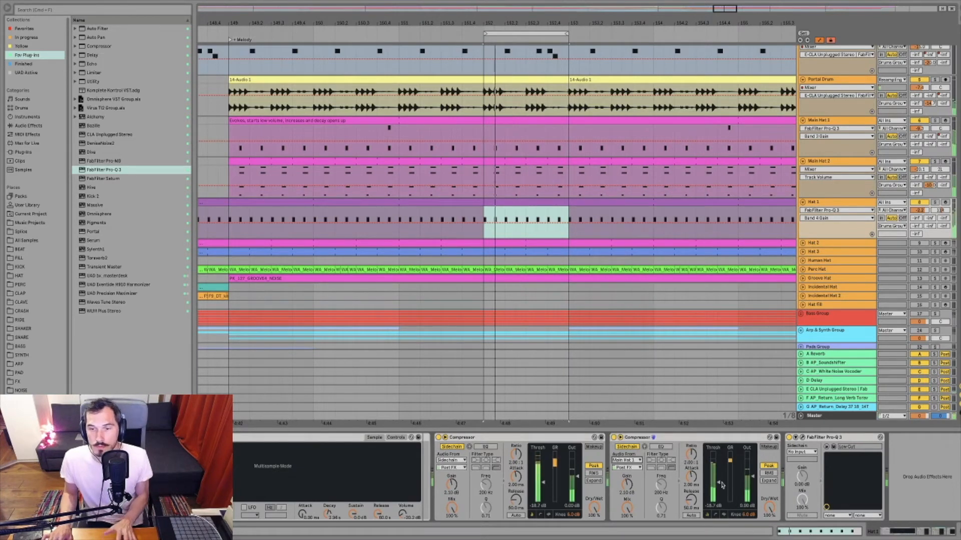
left_click_drag(720, 484, 720, 479)
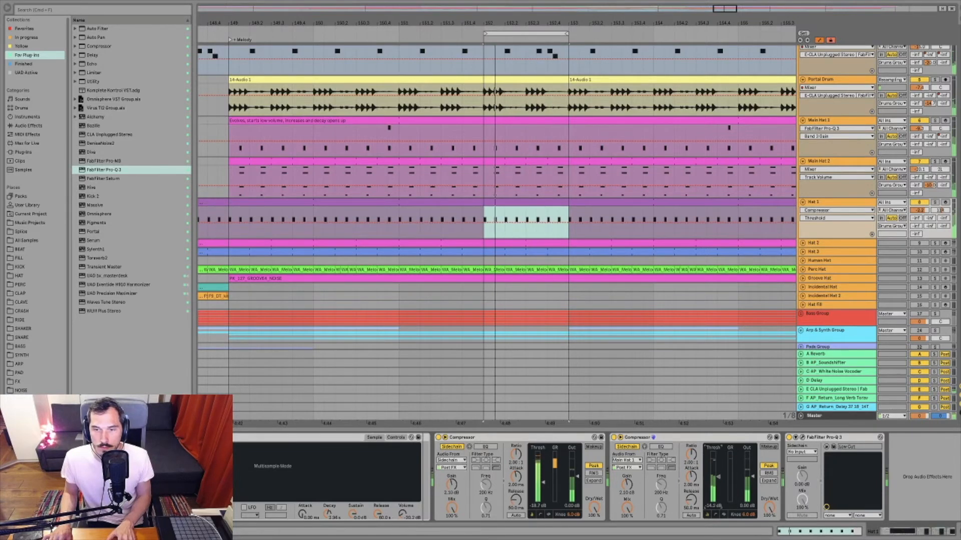
left_click(613, 438)
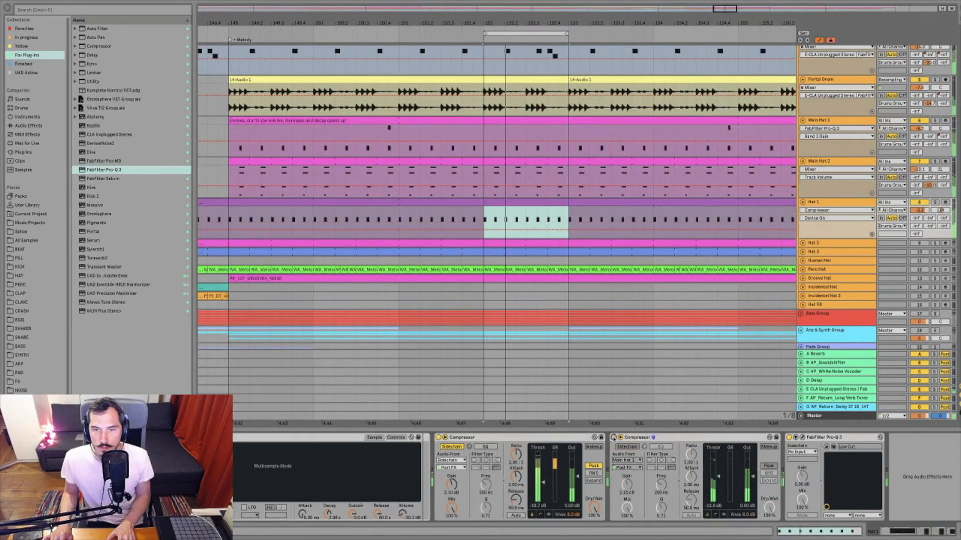
left_click(613, 438)
left_click(720, 478)
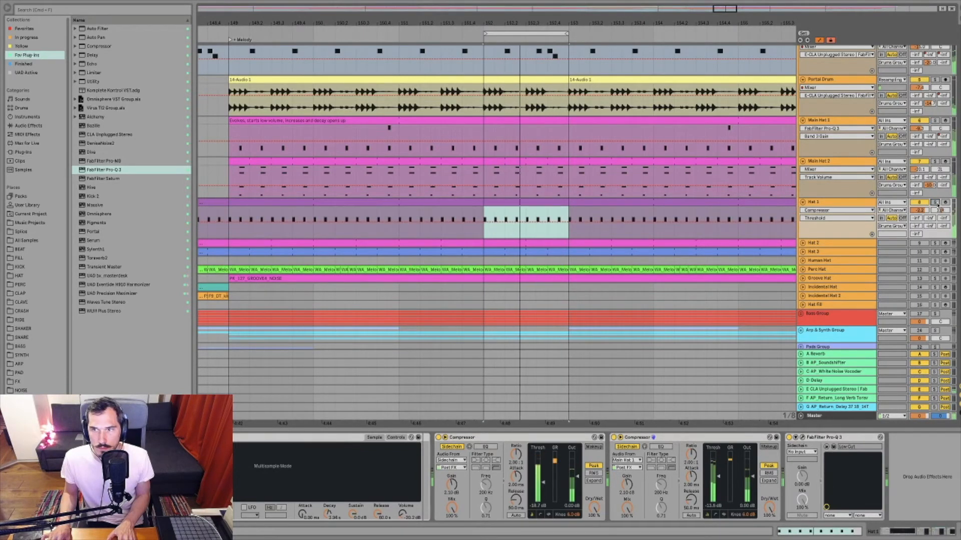
- Adjust Hat 1's panning and track volume during playback, stop playback and turn off the loop
left_click_drag(940, 210, 940, 223)
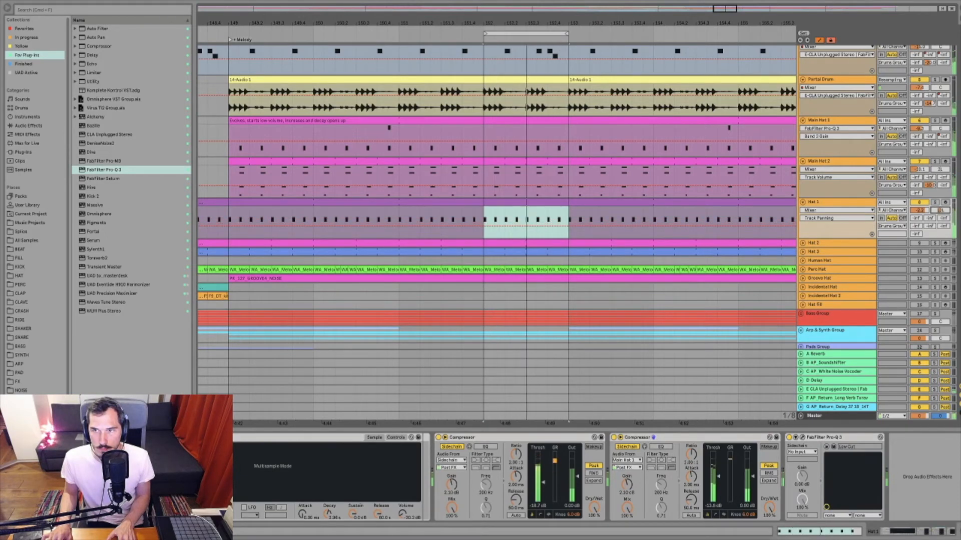
left_click(921, 210)
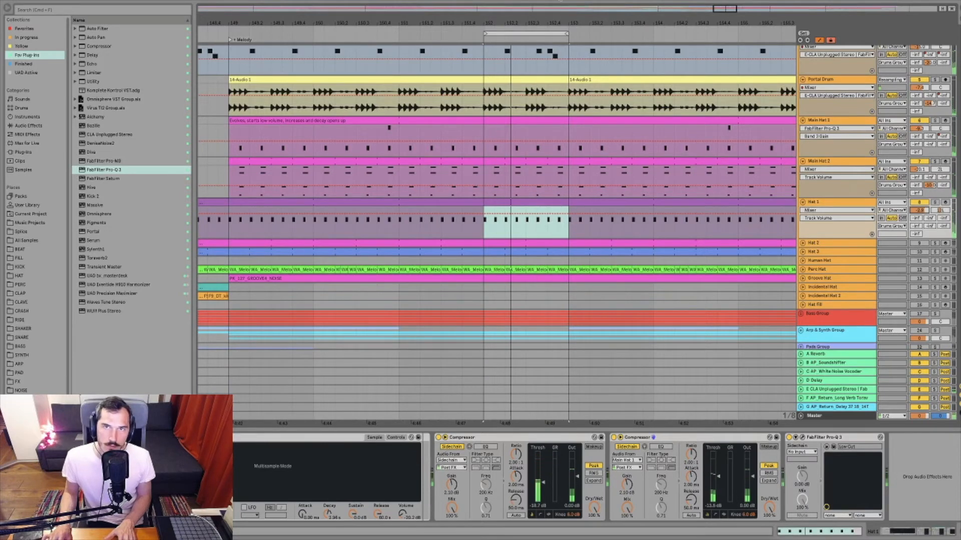
key("space")
key("super+l")
- Unfold the Hat 2 track, activate it and play the mix from bar 152
left_click_drag(552, 19, 551, 11)
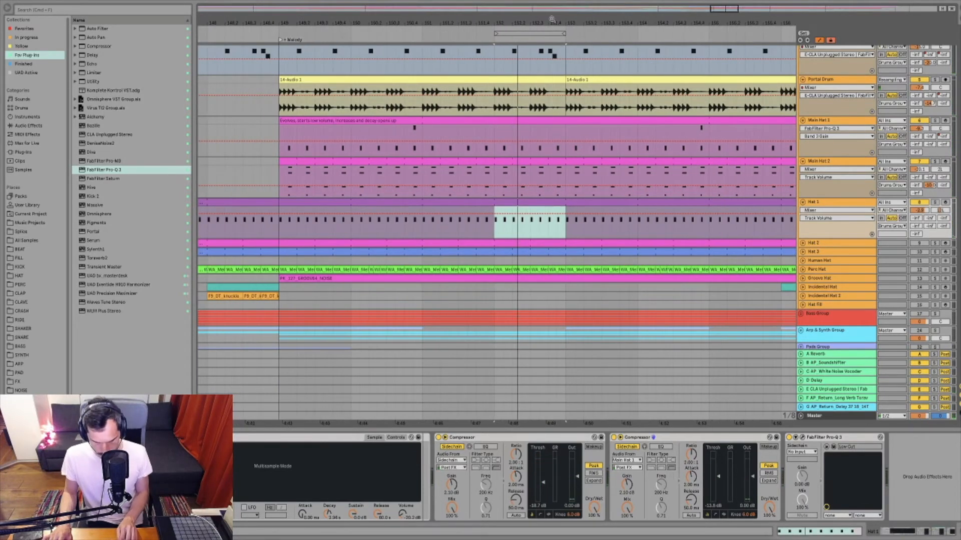
left_click(812, 244)
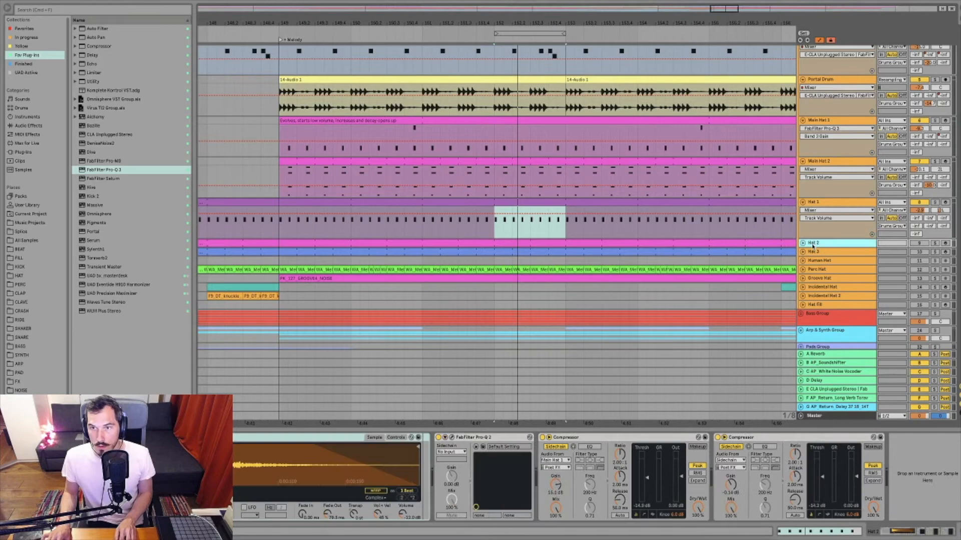
left_click(802, 243)
scroll(854, 197, "down", 2)
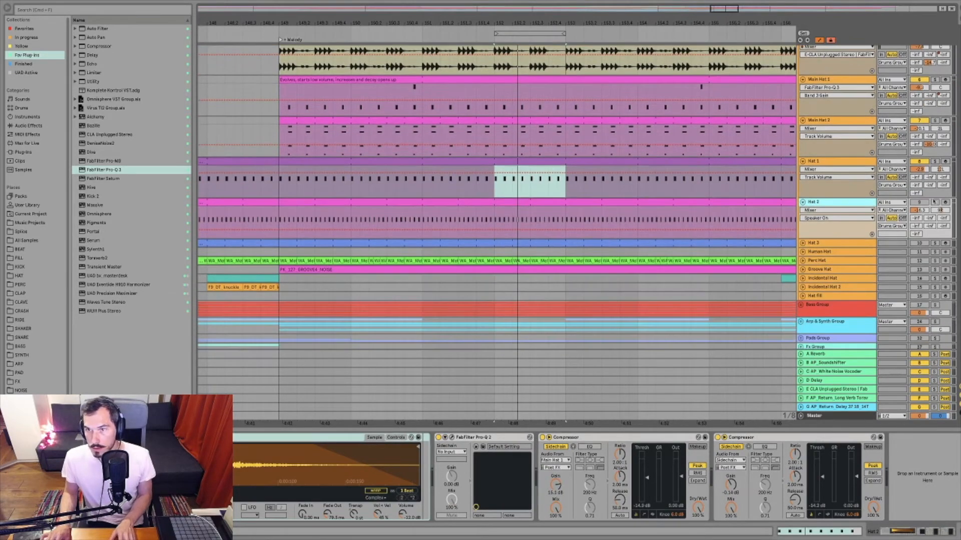
left_click(920, 202)
left_click(493, 189)
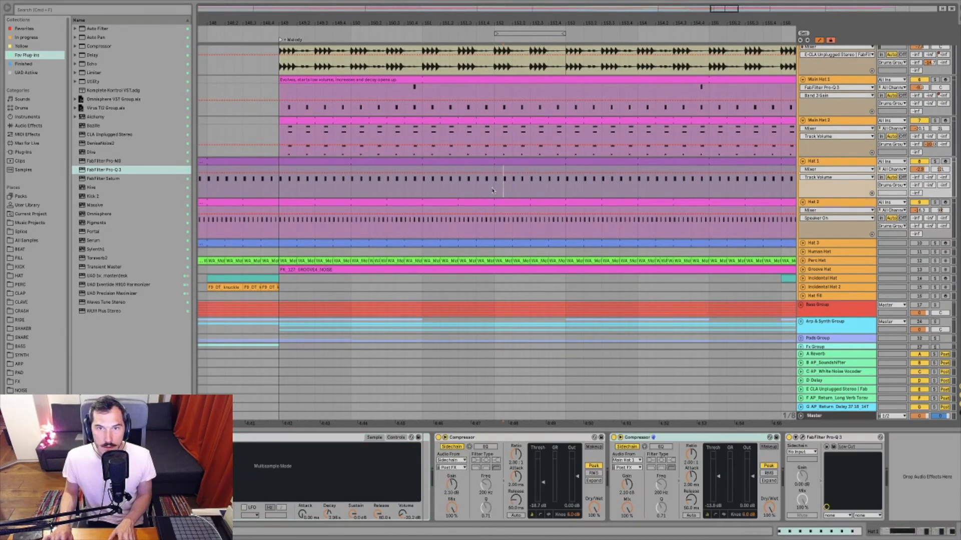
left_click(495, 229)
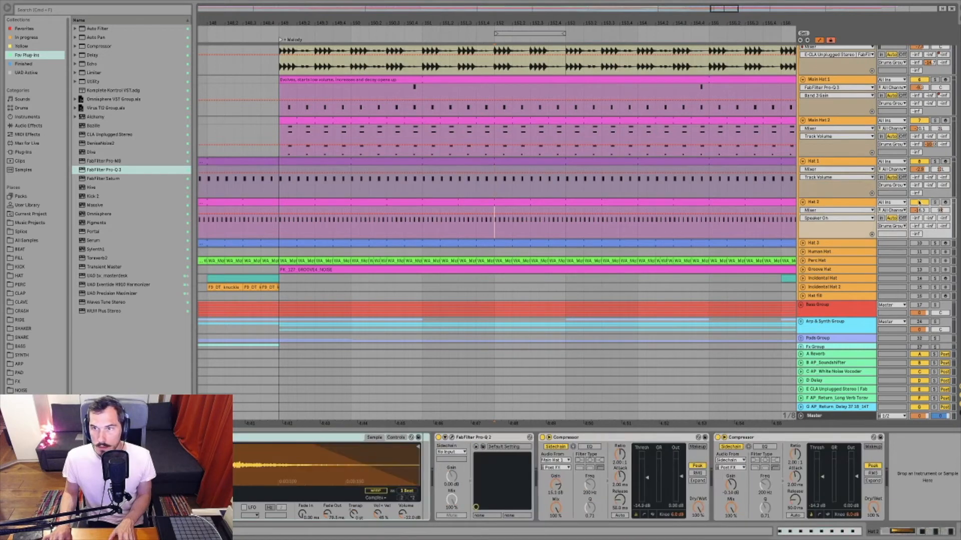
left_click(920, 203)
key("space")
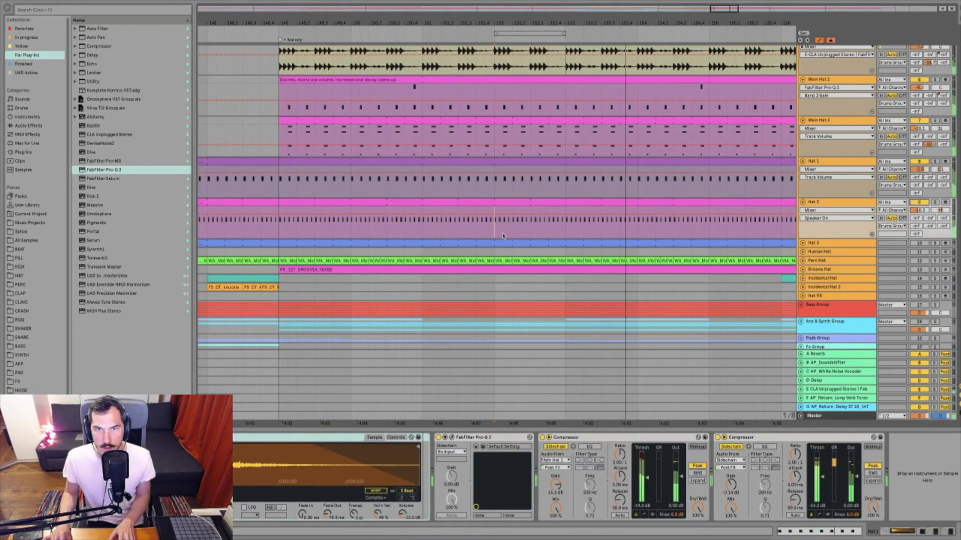
- Loop bar 152 on Hat 2 and show the track's devices during playback
left_click_drag(494, 229, 567, 230)
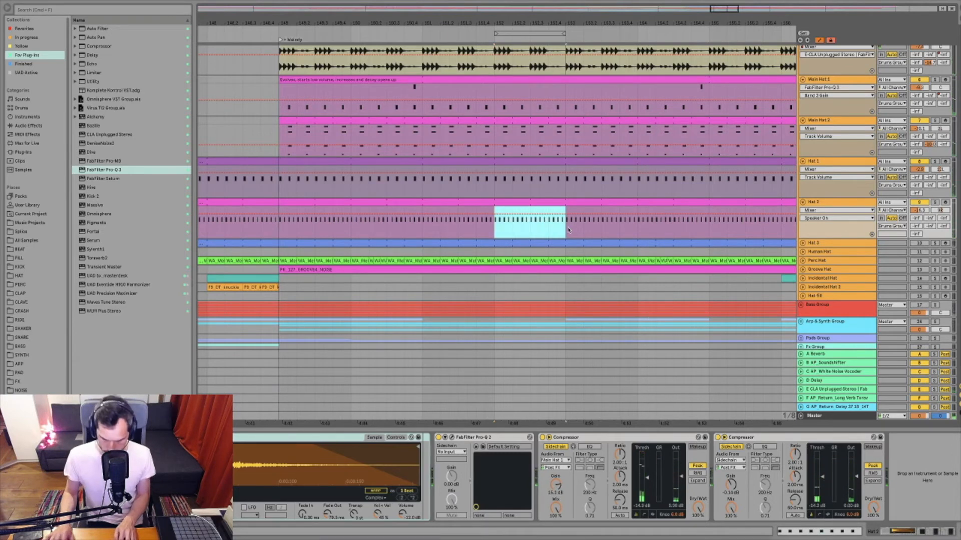
key("super+l")
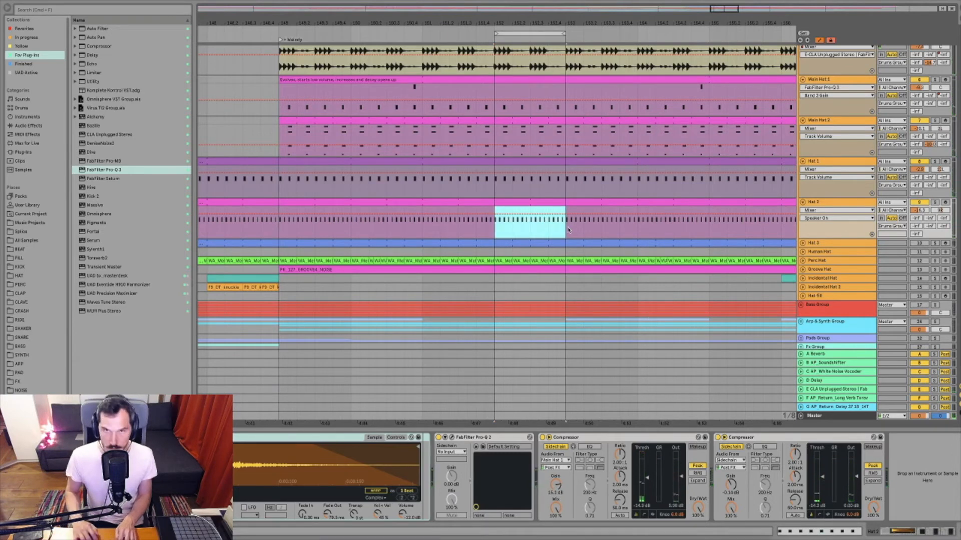
left_click(860, 205)
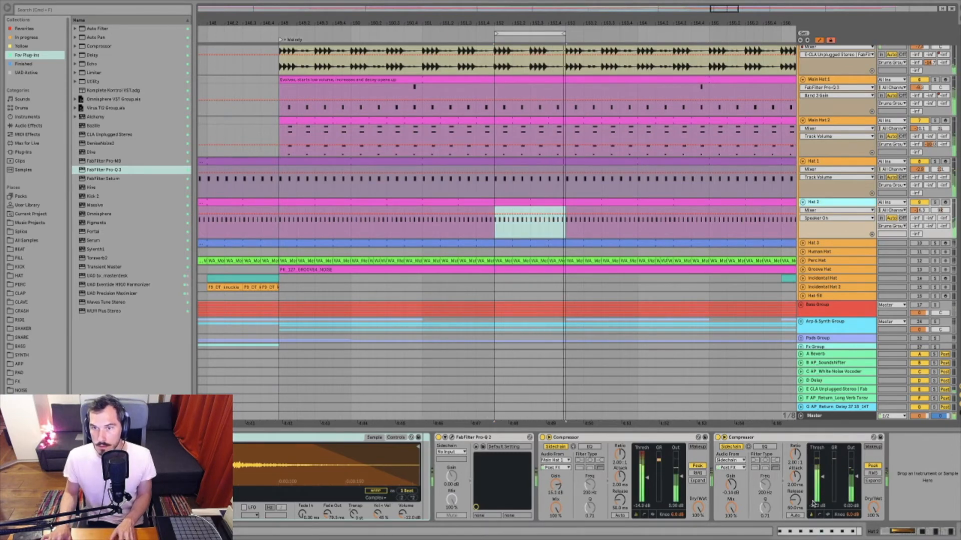
- Delete FabFilter Pro-Q 2 from Hat 2 and add FabFilter Pro-Q 3 at the end of its device chain
left_click(461, 439)
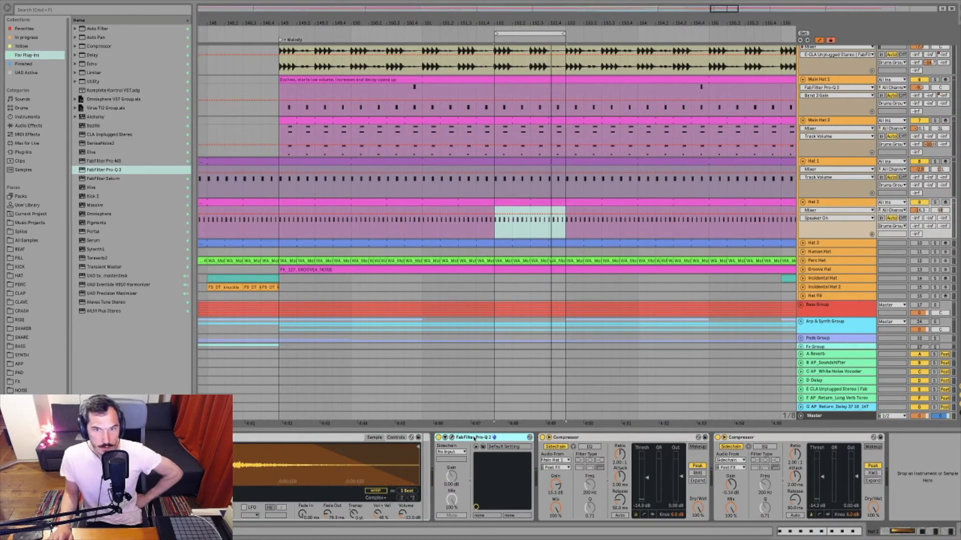
key("Delete")
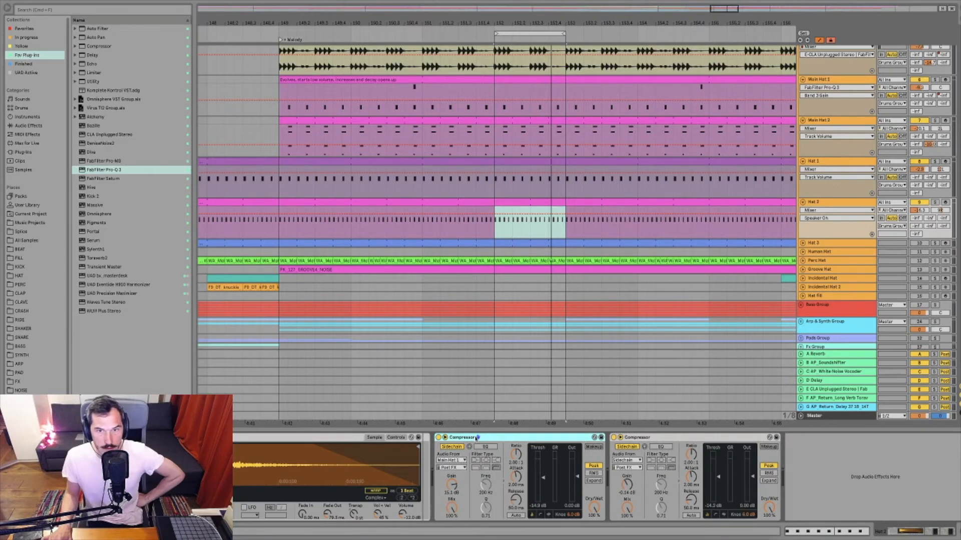
left_click(96, 170)
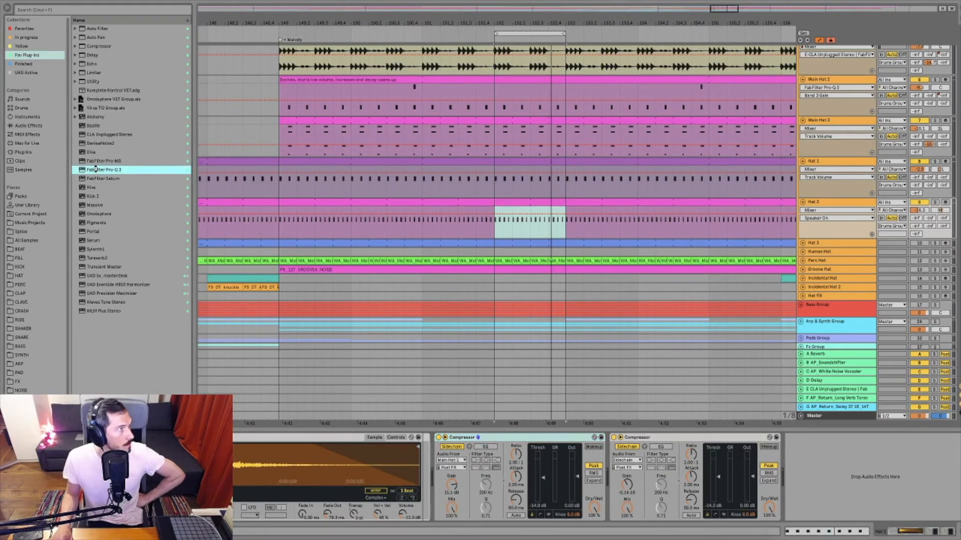
double_click(96, 170)
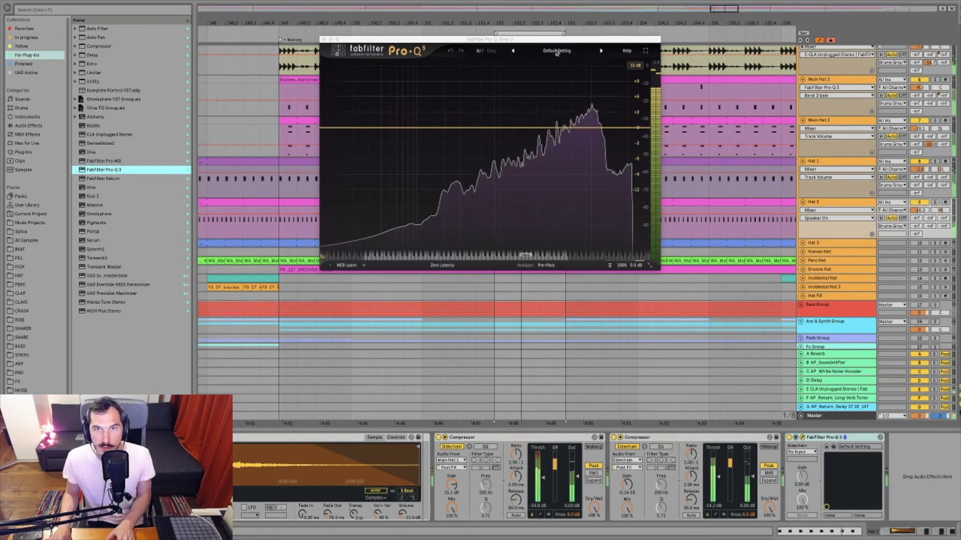
- Load the Low Cut preset in Hat 2's Pro-Q 3, raise its cutoff during playback and remove the trial high-frequency bell boost
left_click(556, 51)
left_click(536, 213)
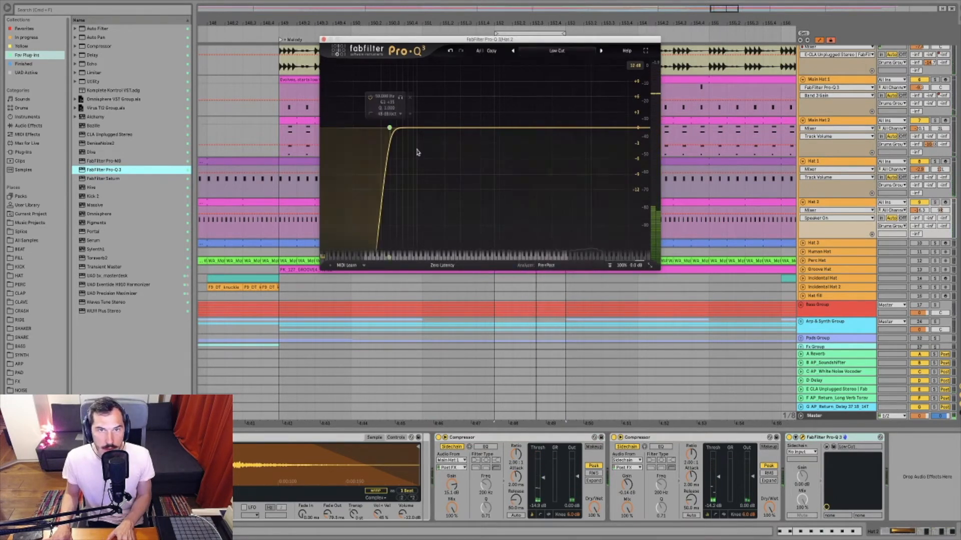
left_click_drag(390, 129, 614, 71)
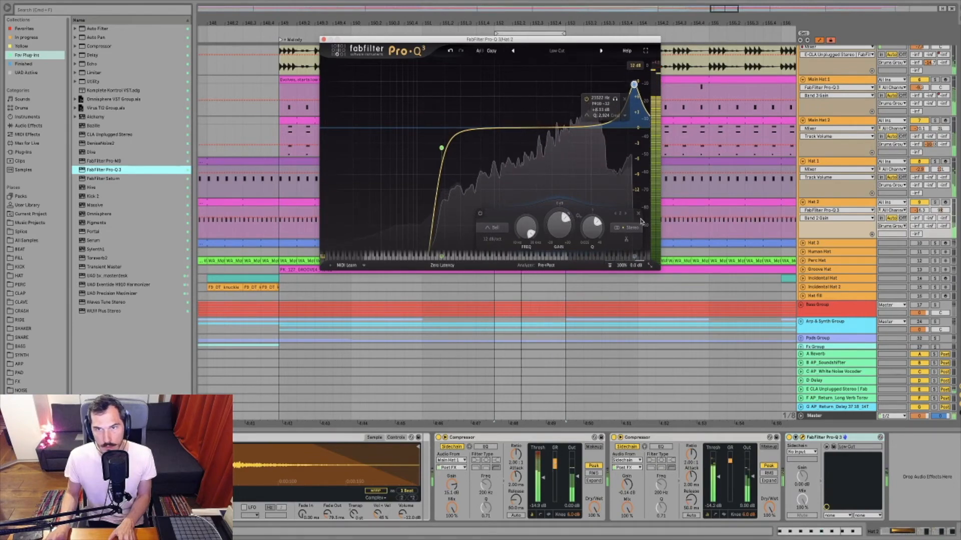
left_click(638, 214)
left_click(324, 39)
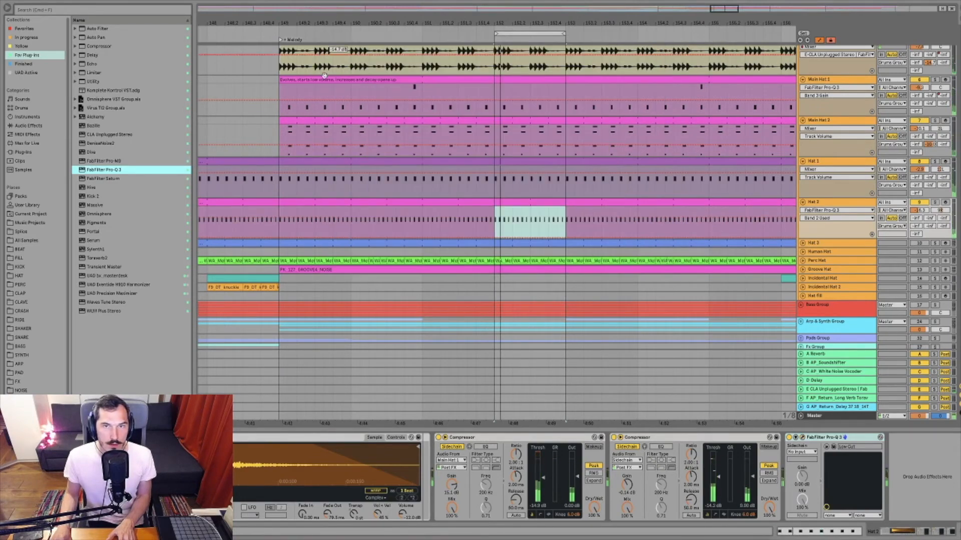
- Solo Hat 2 while raising its CLA Unplugged send, then unsolo it and lower its track volume to about -17.1 dB
scroll(911, 192, "down", 2)
left_click(934, 179)
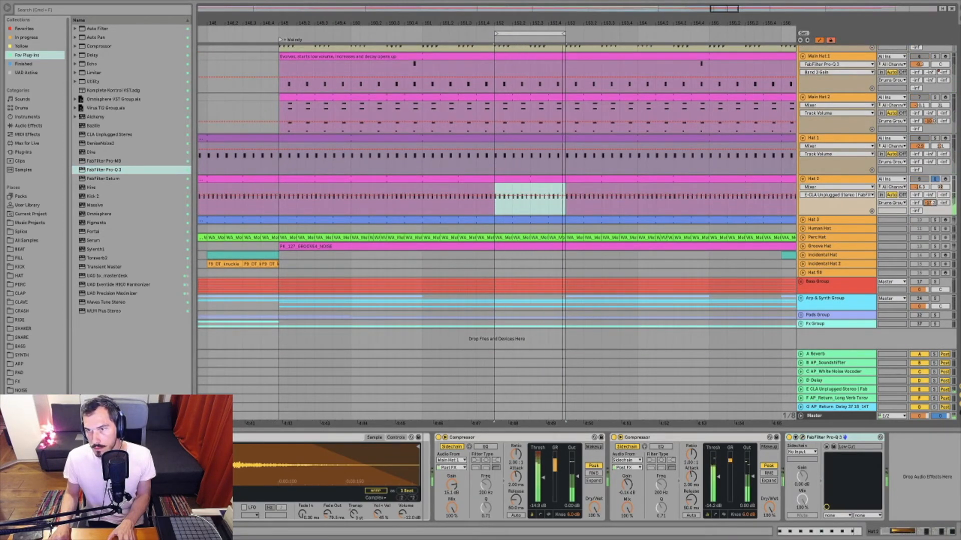
left_click(933, 179)
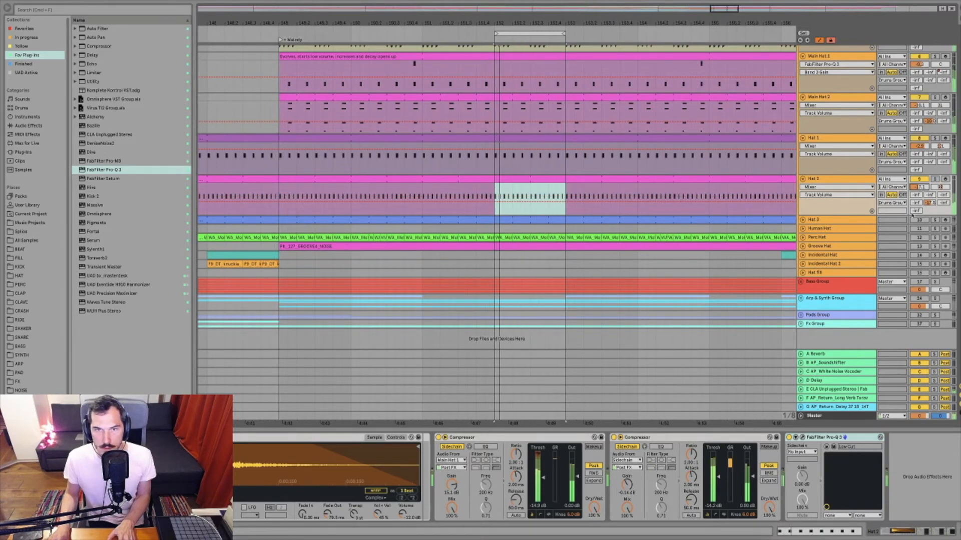
- Lower the Portal Drum's track volume slightly while the loop plays
key("minus")
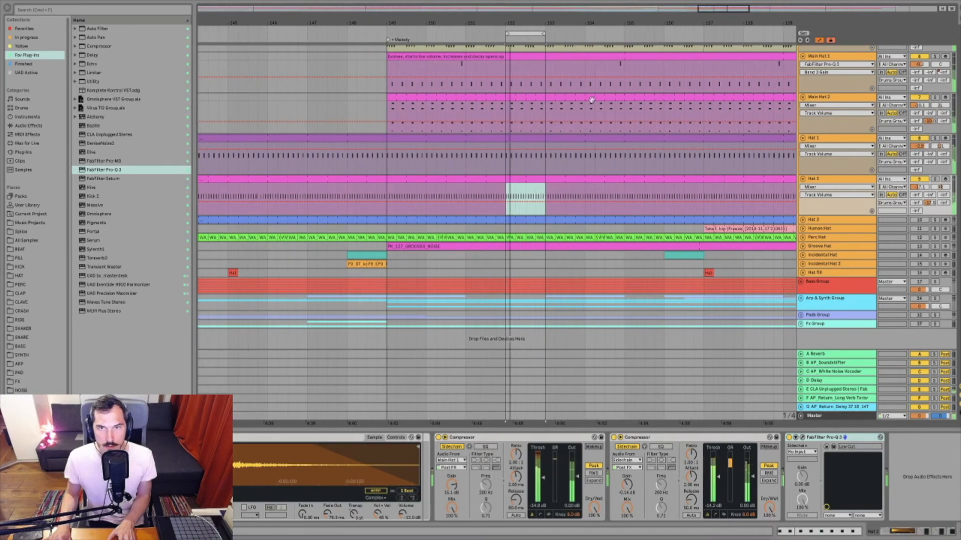
scroll(854, 120, "up", 5)
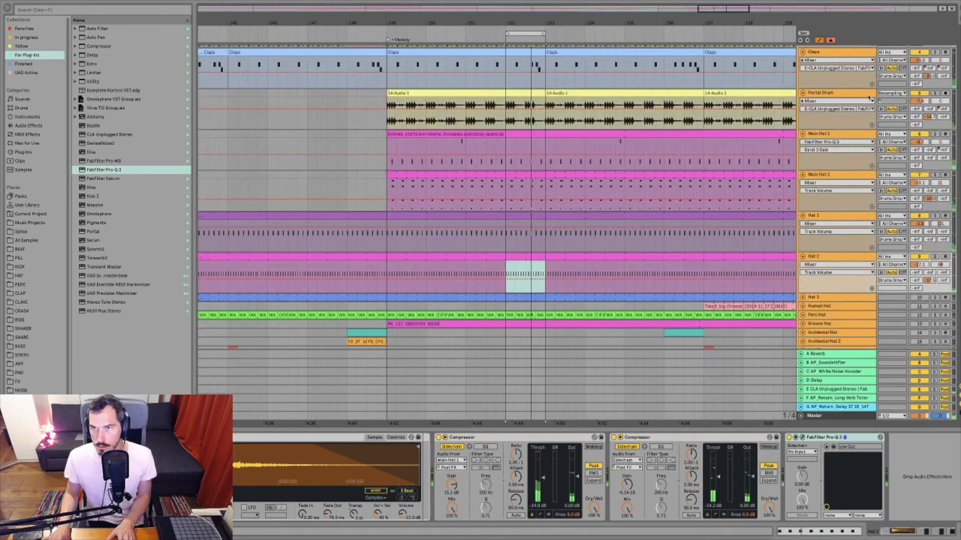
left_click_drag(918, 101, 919, 106)
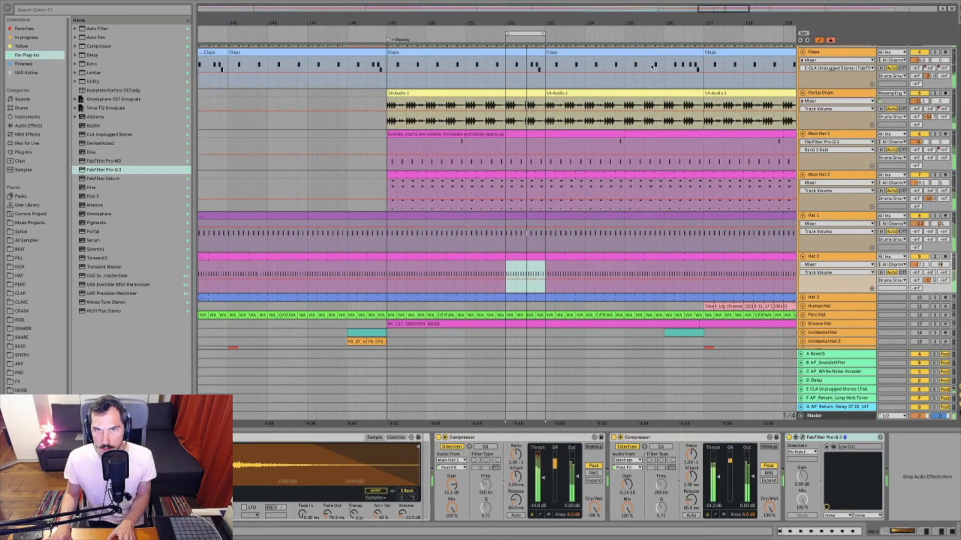
- Unfold the Hat 3 track, activate it and adjust its panning during playback
left_click_drag(545, 23, 511, 12)
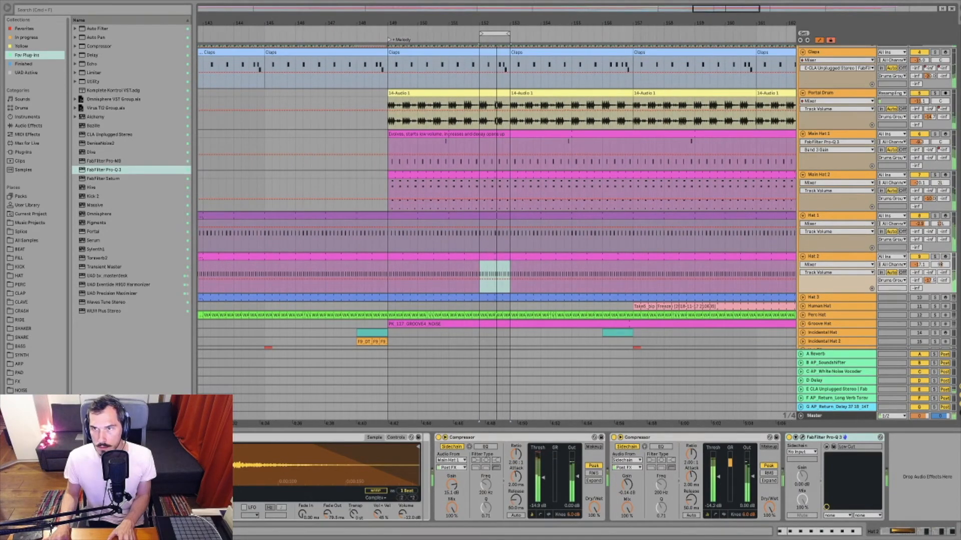
scroll(841, 225, "down", 2)
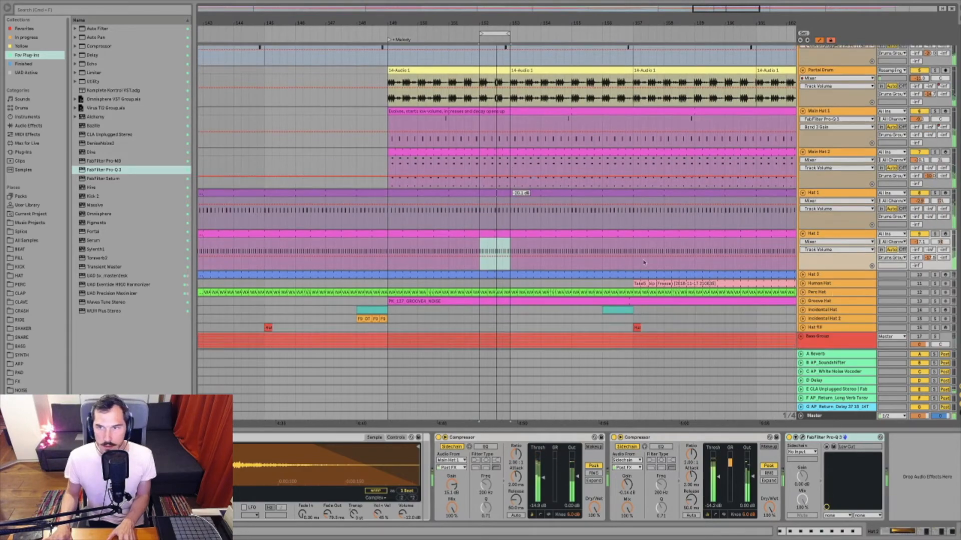
left_click(802, 269)
left_click(802, 269)
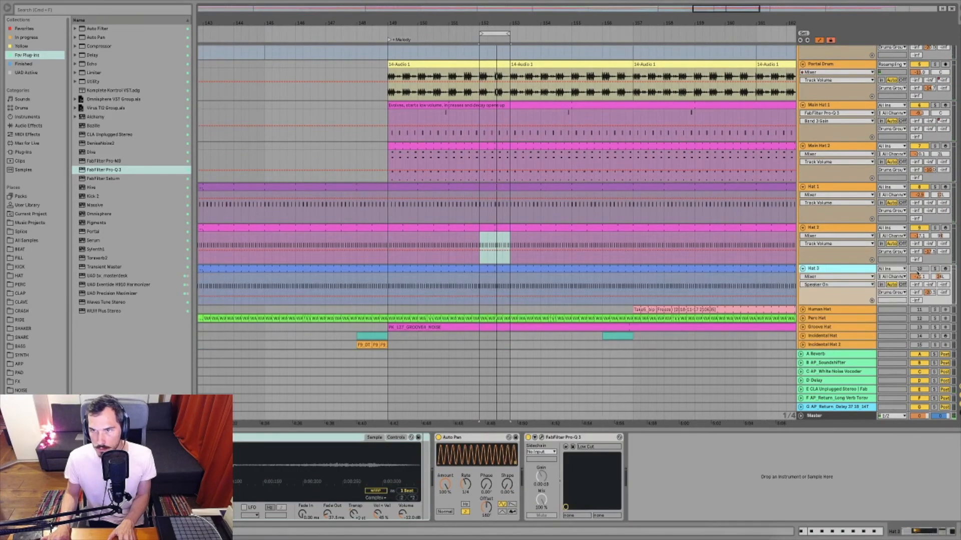
left_click(919, 270)
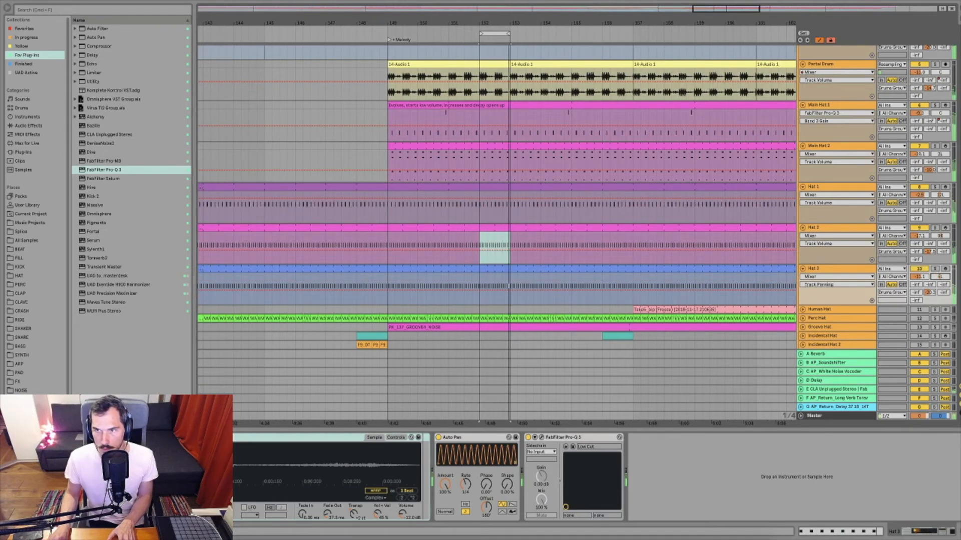
left_click(847, 270)
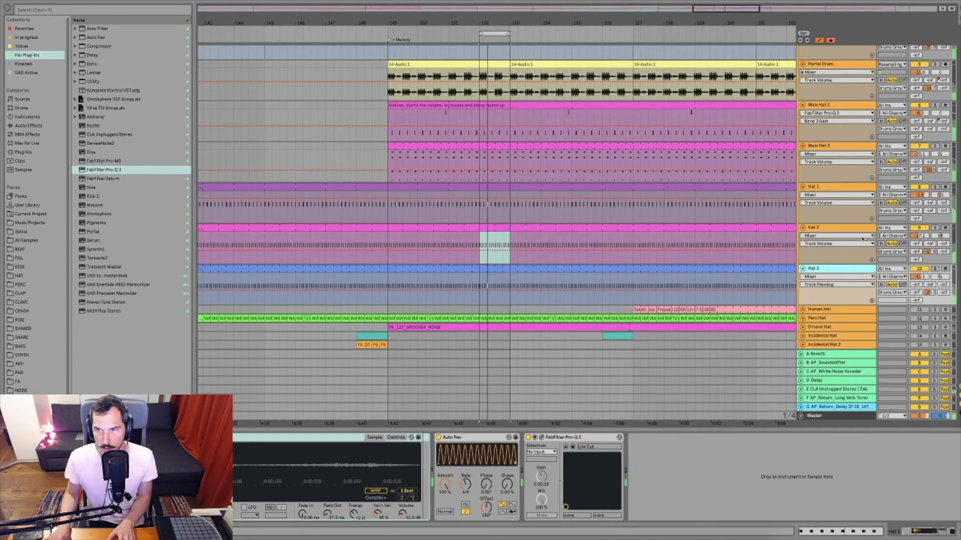
- Add a narrow bell near 2 kHz in Hat 3's Pro-Q 3 and cut it by about 4.7 dB
left_click(480, 297)
key("space")
left_click(541, 437)
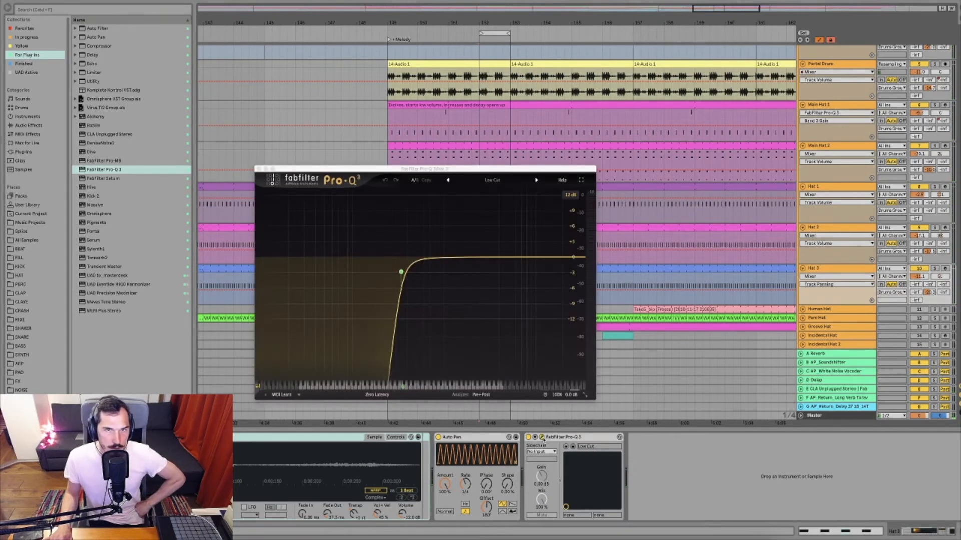
key("space")
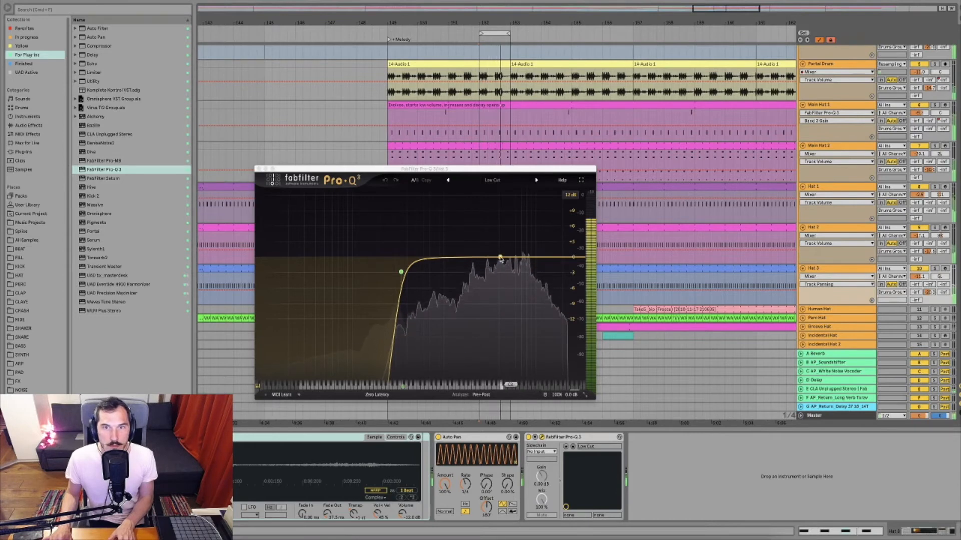
left_click_drag(499, 258, 472, 189)
scroll(498, 243, "up", 5)
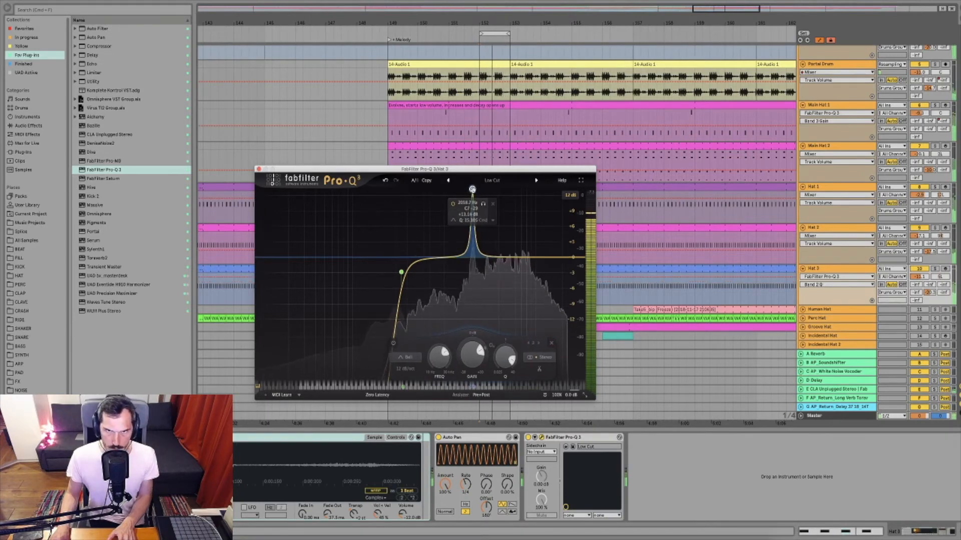
left_click_drag(472, 356, 461, 406)
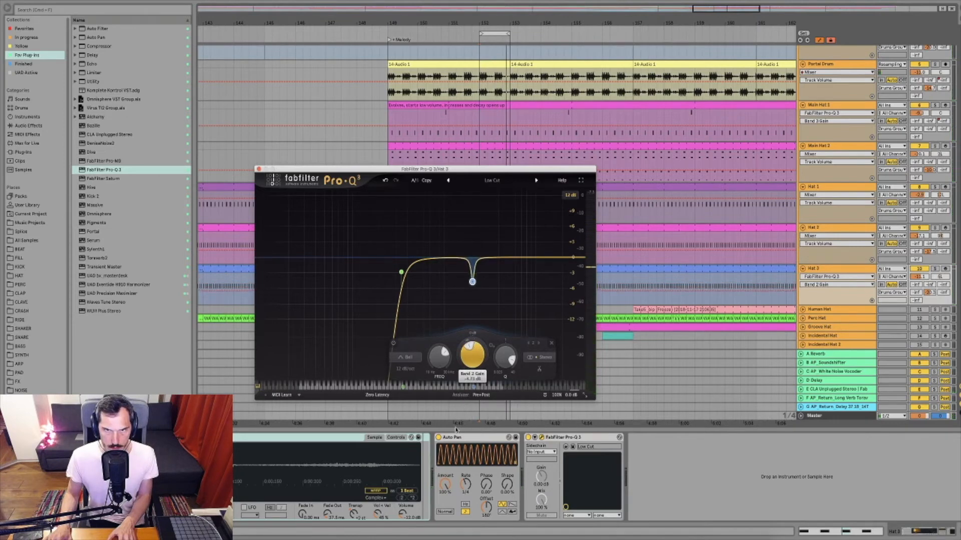
left_click(258, 169)
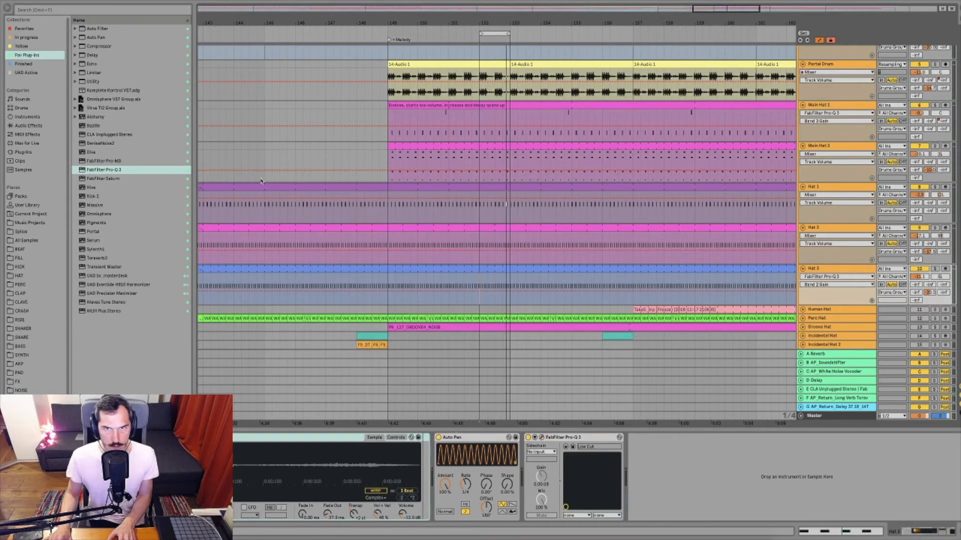
- Copy Hat 2's second Compressor to the end of Hat 3's device chain
left_click(831, 232)
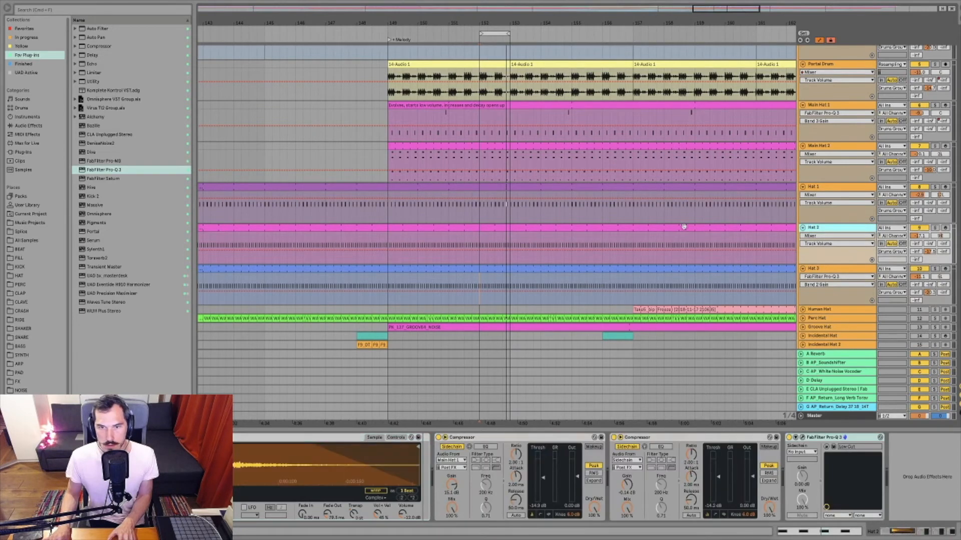
left_click(664, 447)
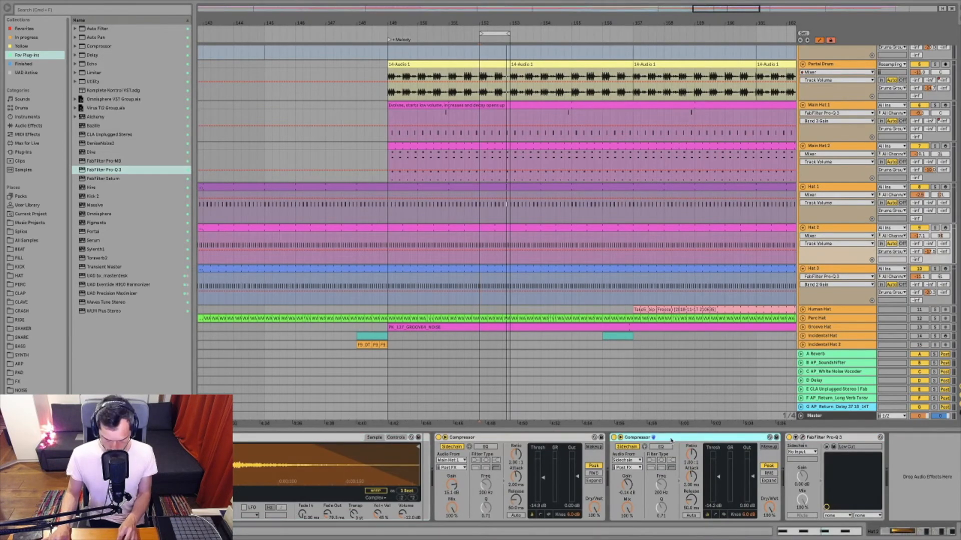
left_click(839, 270)
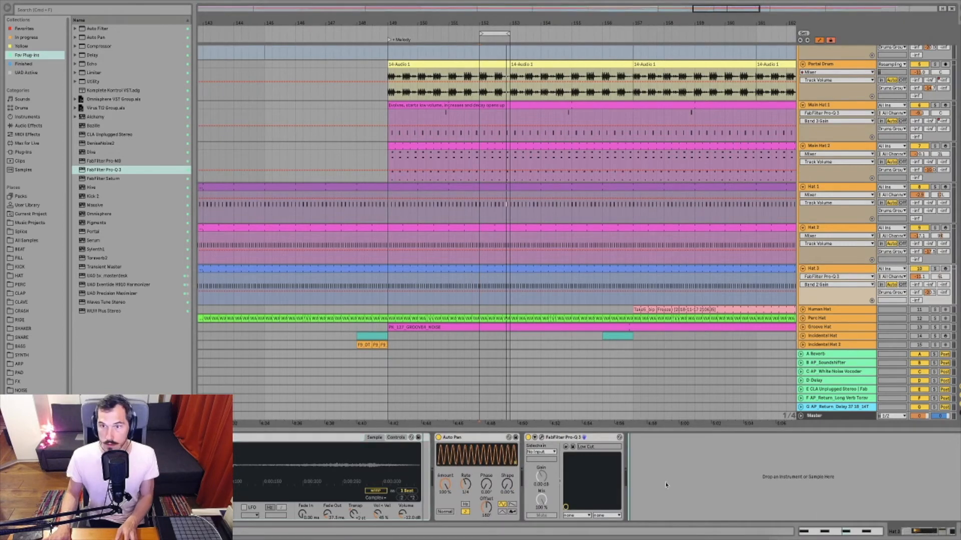
key("super+v")
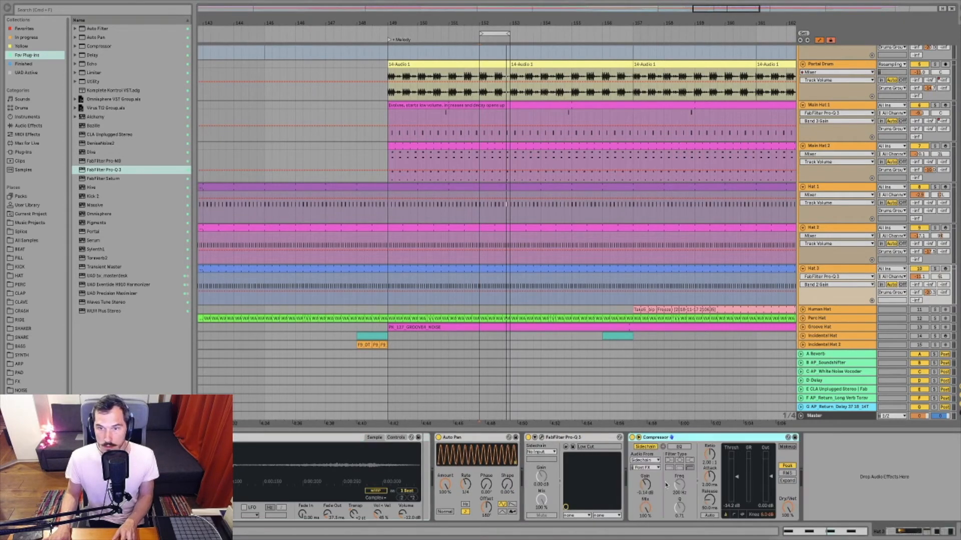
- Set Hat 3's Compressor sidechain source to Main Hat 1 and raise the sidechain gain to about 9.7 dB
left_click(642, 459)
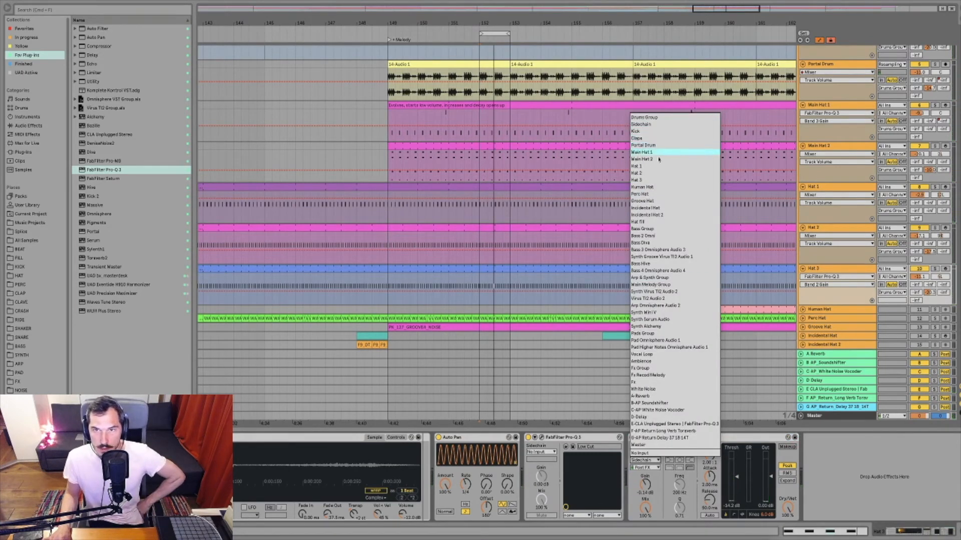
key("Return")
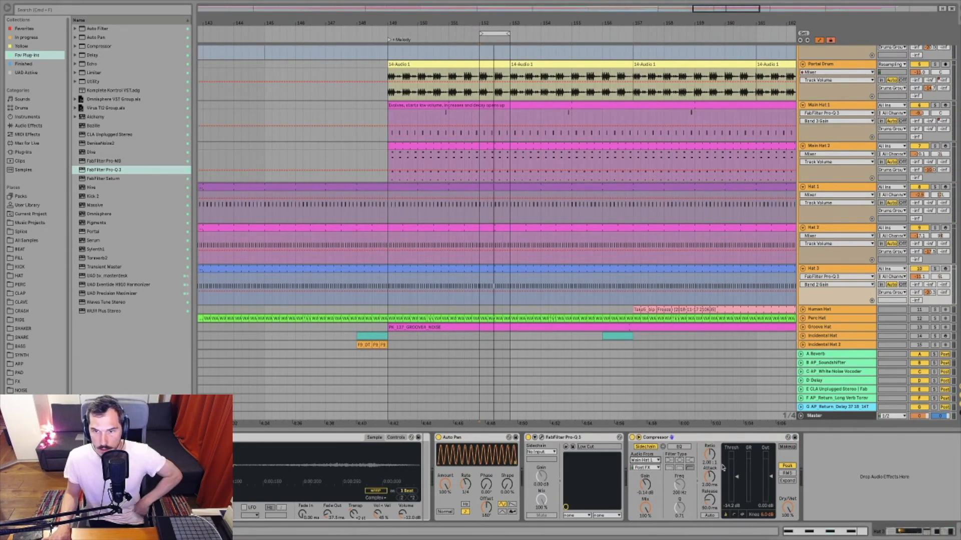
left_click_drag(652, 483, 649, 493)
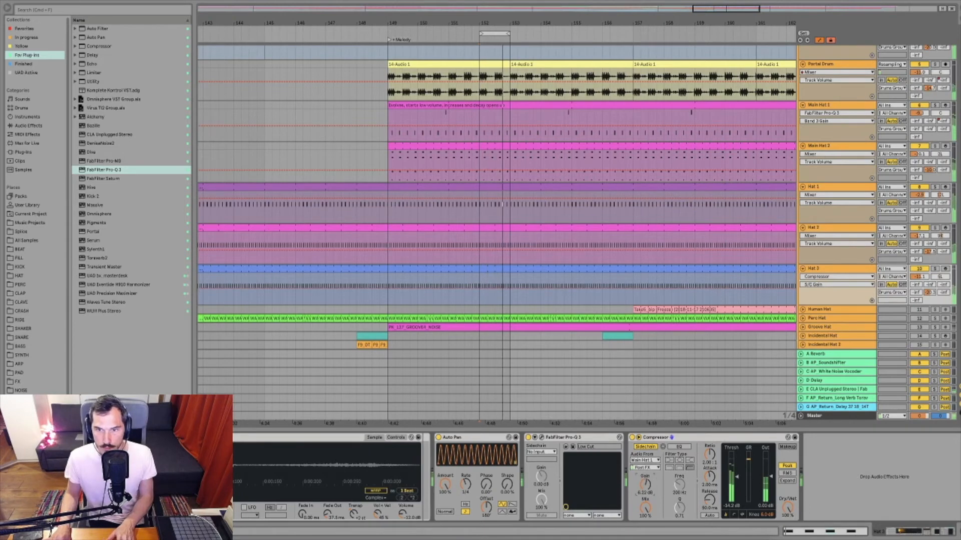
- Solo Hat 3, compare it with the Compressor bypassed and enabled, and unsolo the track
left_click(935, 269)
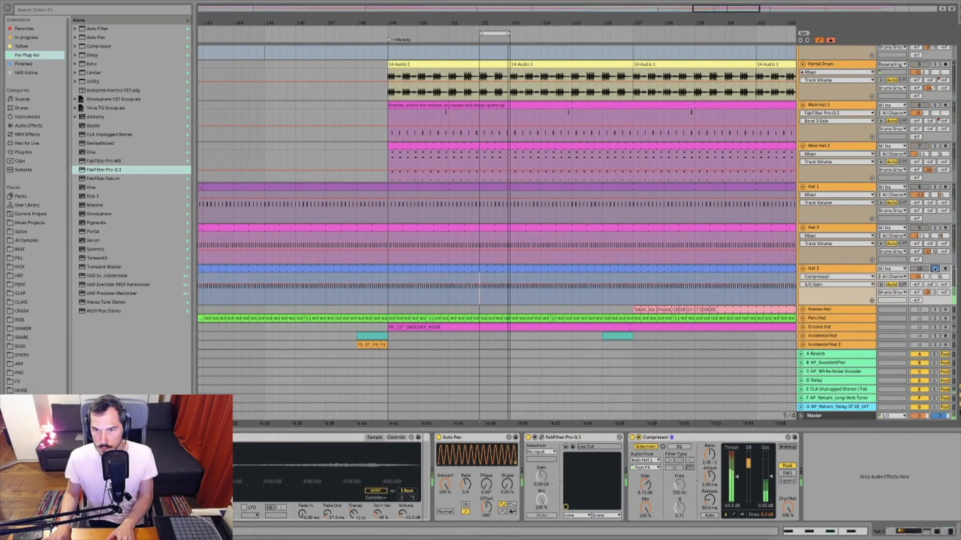
left_click(632, 437)
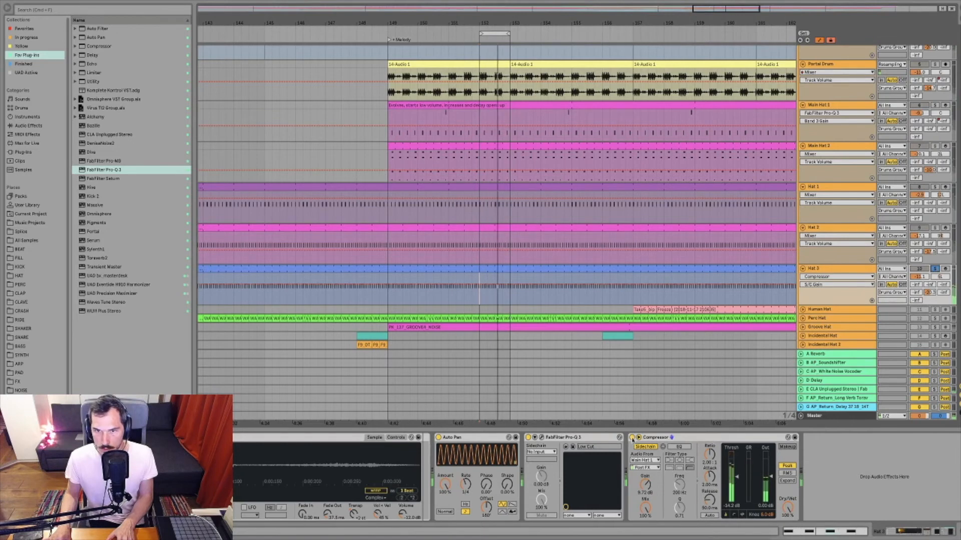
left_click(632, 437)
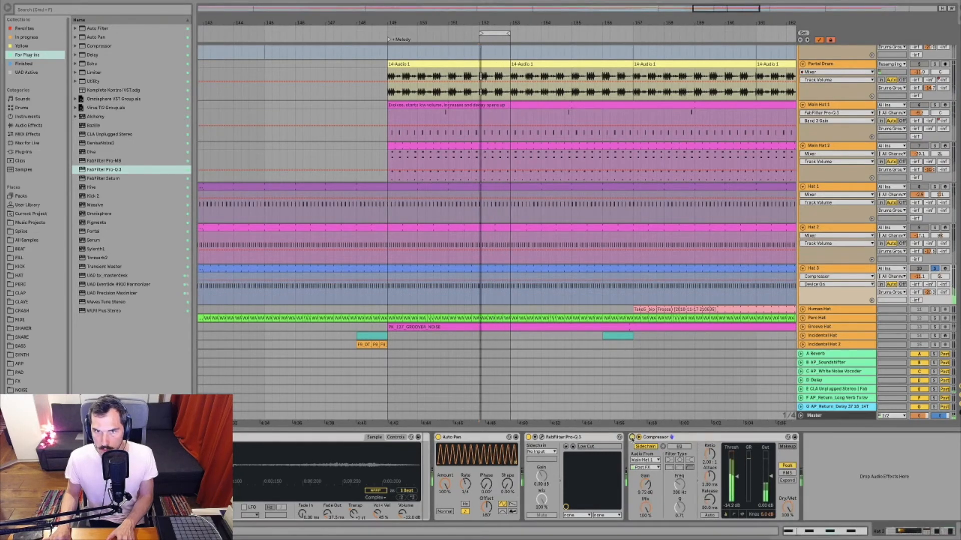
left_click(934, 268)
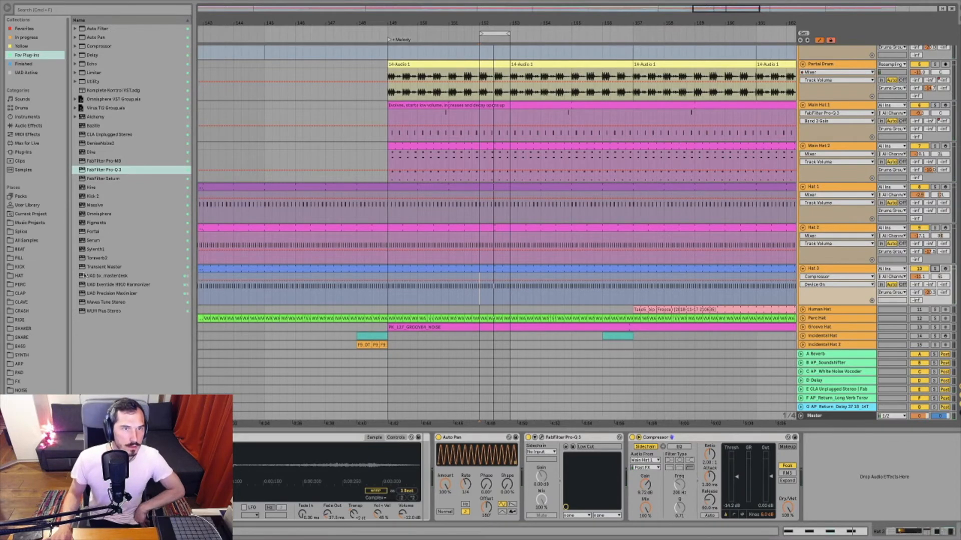
- Add a Utility device after the Compressor on Hat 3
left_click(89, 81)
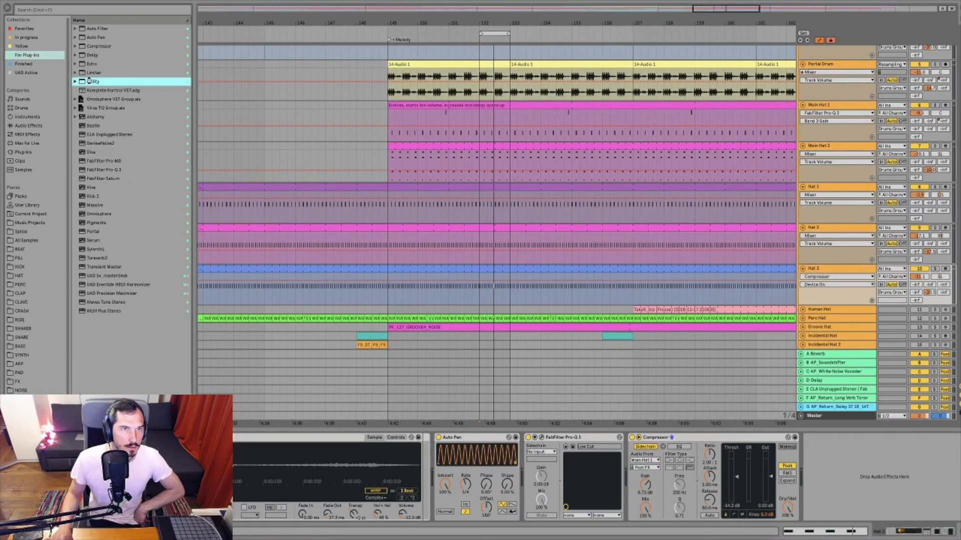
key("Return")
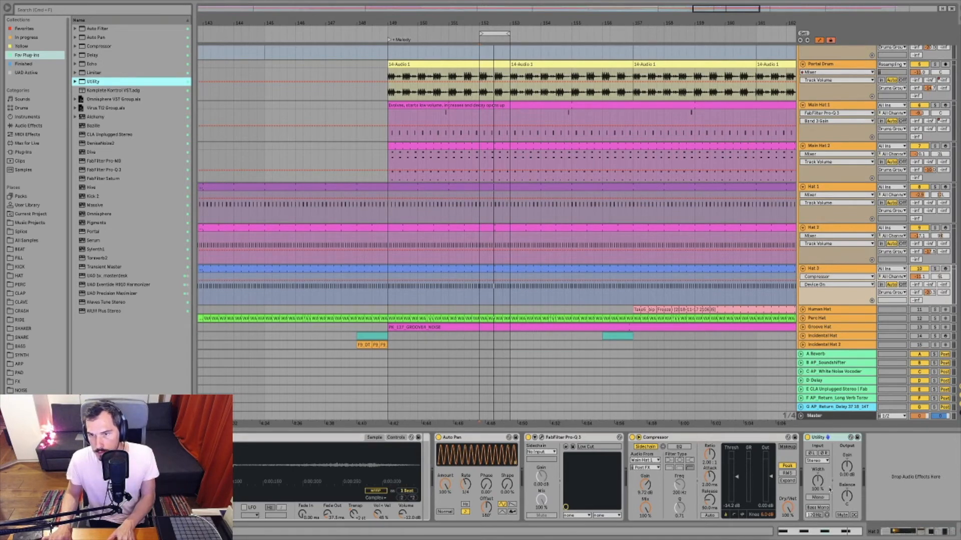
left_click(821, 460)
left_click(821, 471)
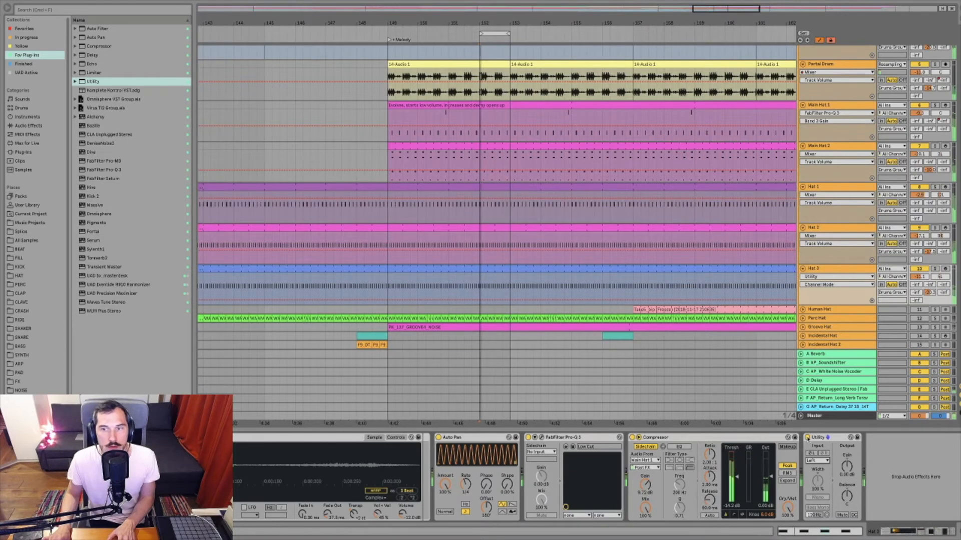
key("s")
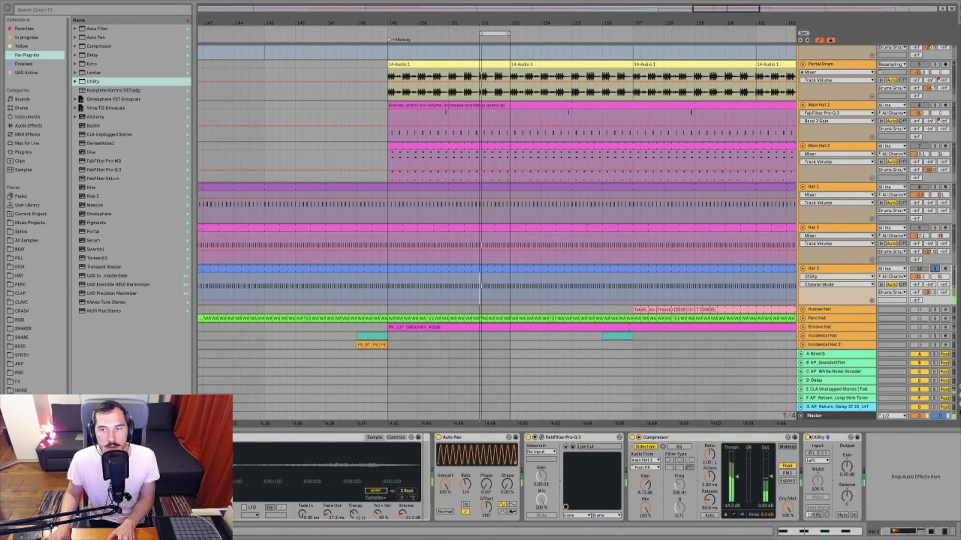
left_click(807, 438)
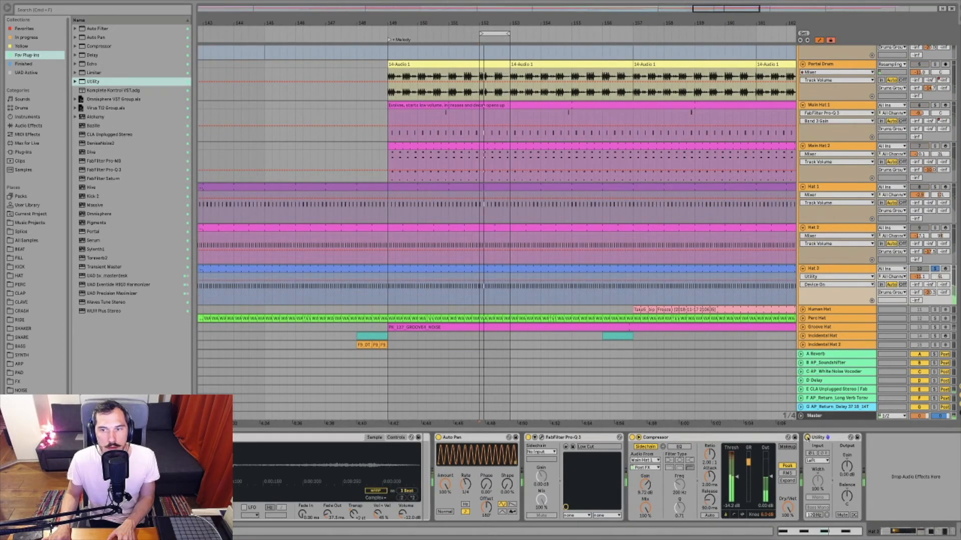
- Center Hat 3's panning and return its Utility channel mode to Stereo, leaving the track soloed
left_click(935, 277)
key("Delete")
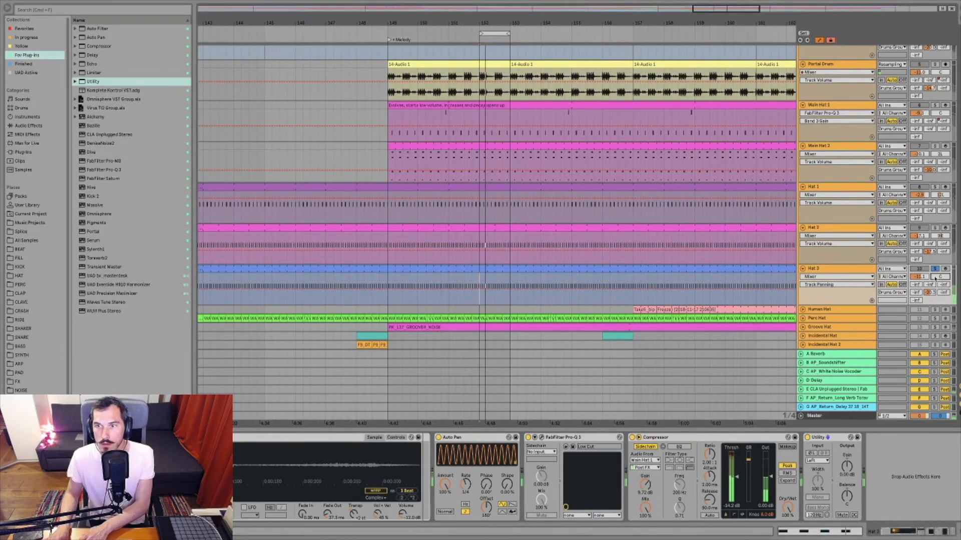
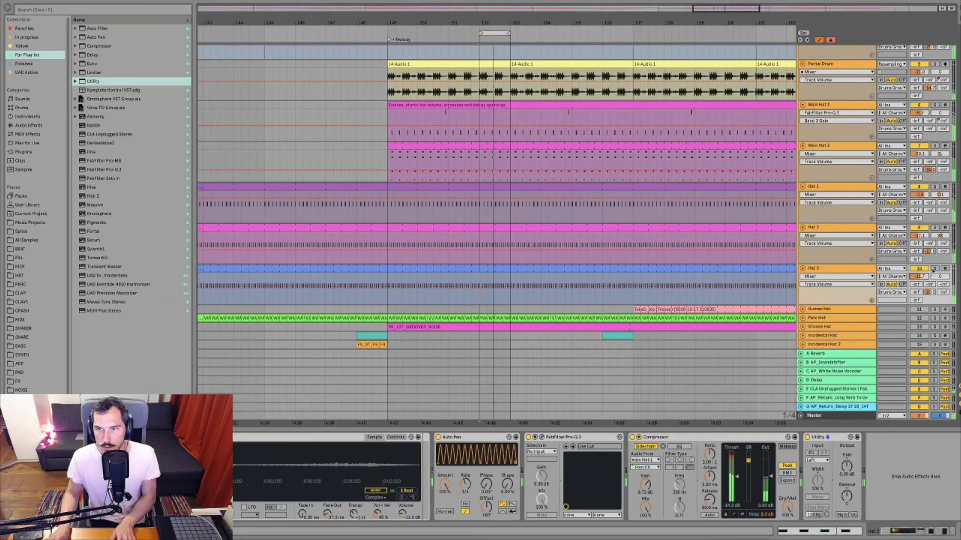
left_click(934, 270)
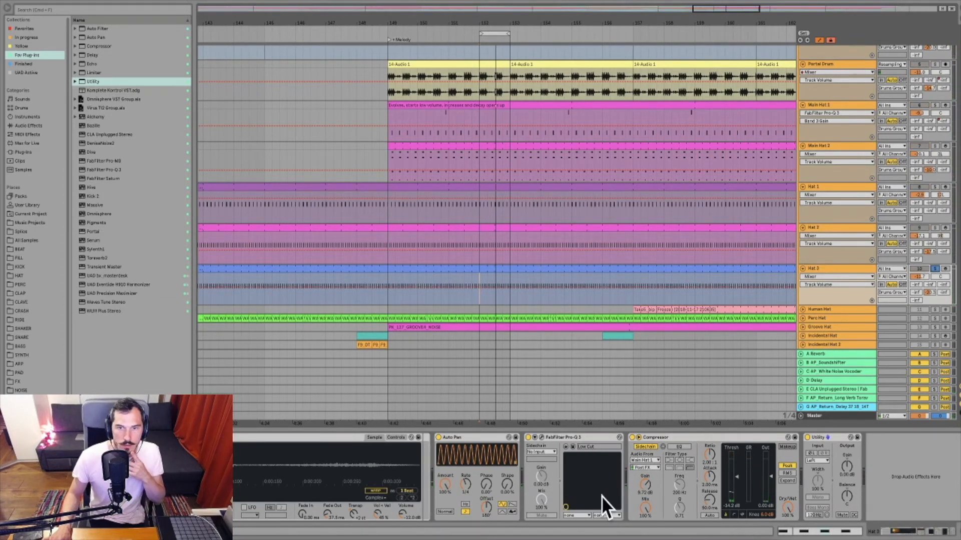
left_click(819, 460)
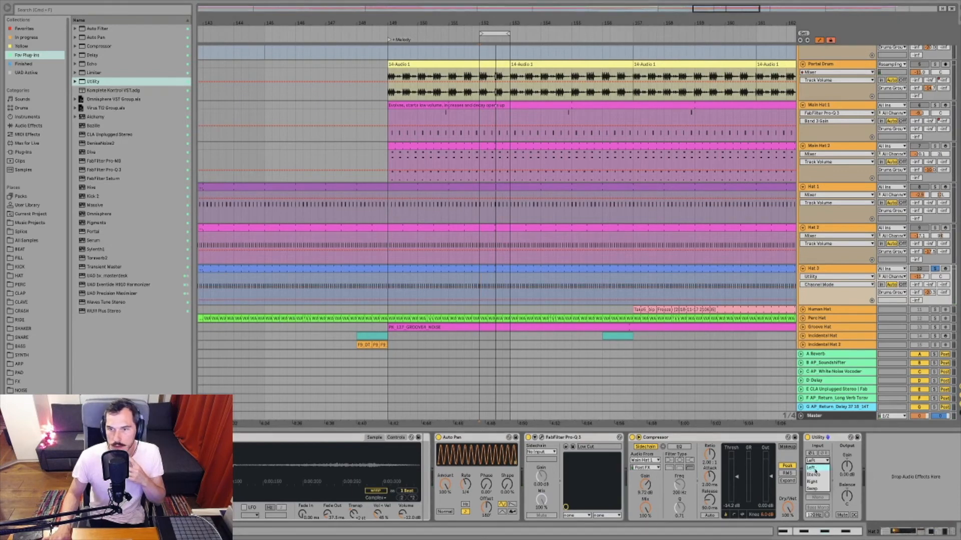
left_click(814, 474)
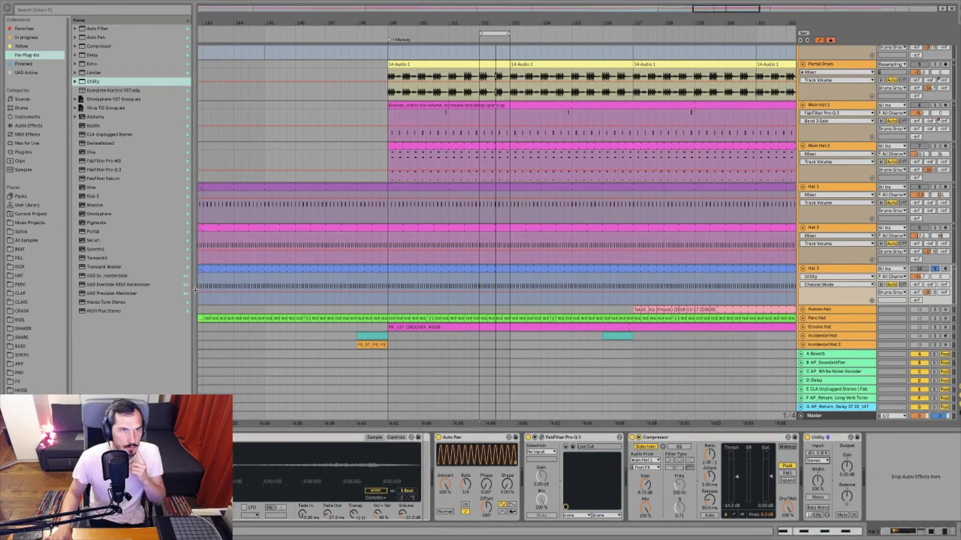
- Add a Delay device to Hat 3 and place it between FabFilter Pro-Q 3 and the Compressor
left_click(105, 36)
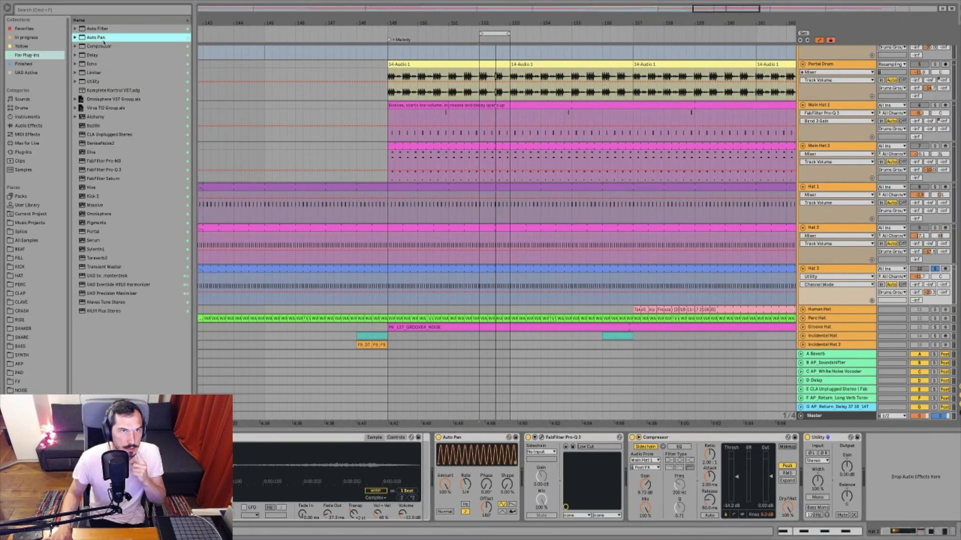
left_click(93, 65)
left_click(94, 56)
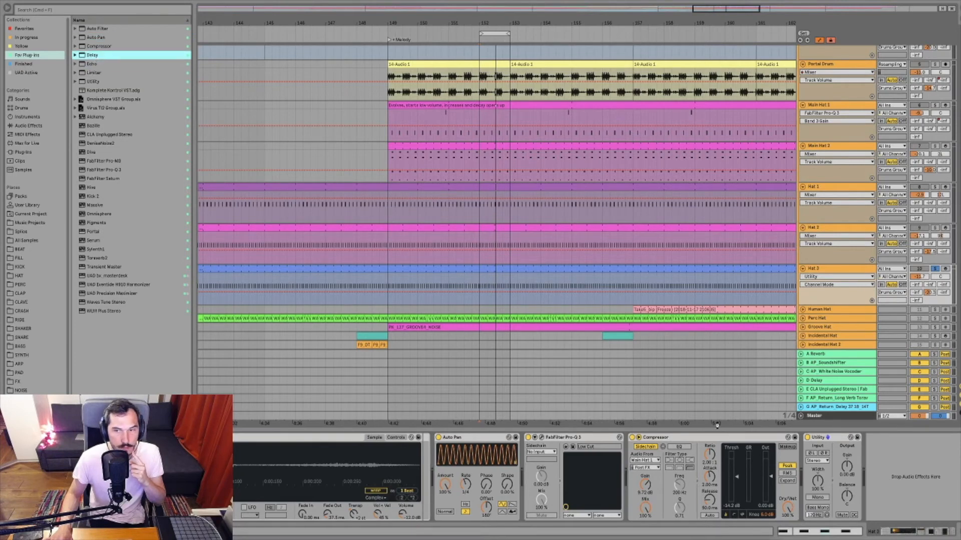
key("Return")
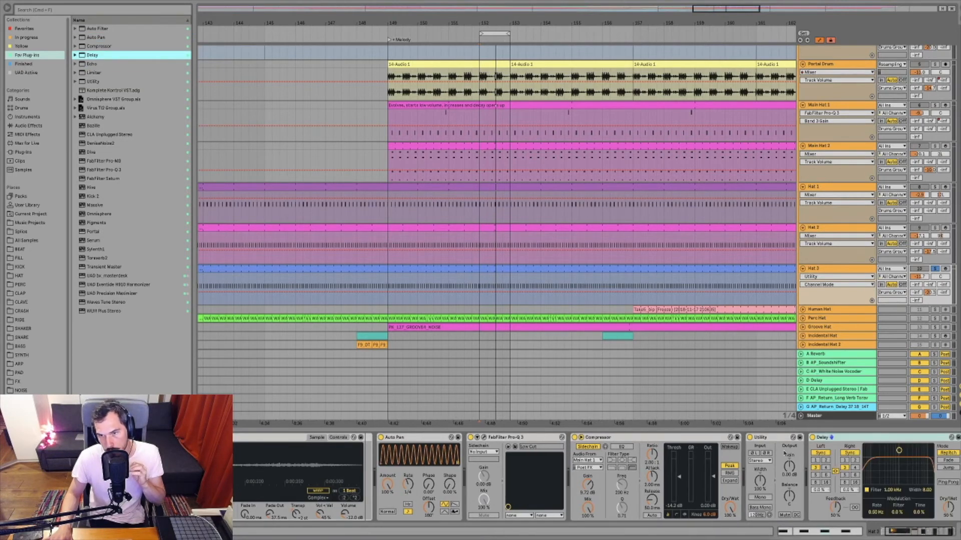
left_click(861, 437)
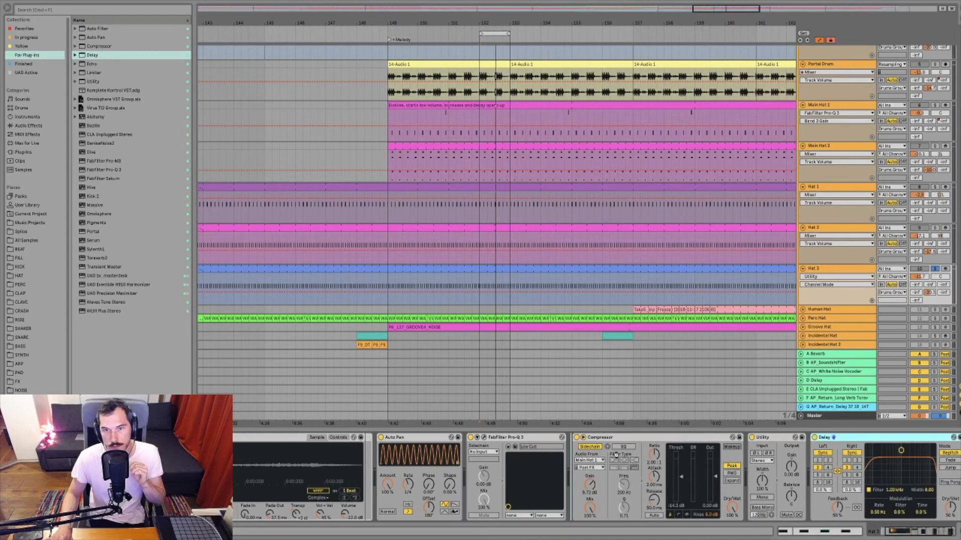
left_click_drag(623, 449, 624, 454)
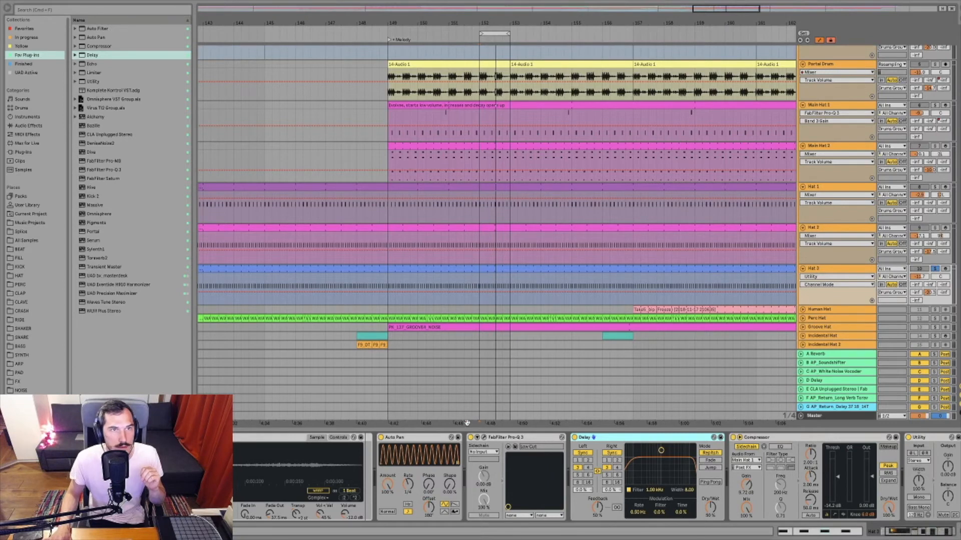
- Find the AP_Stereo Panning preset, load it in place of Hat 3's default Delay, and start playback
left_click(75, 55)
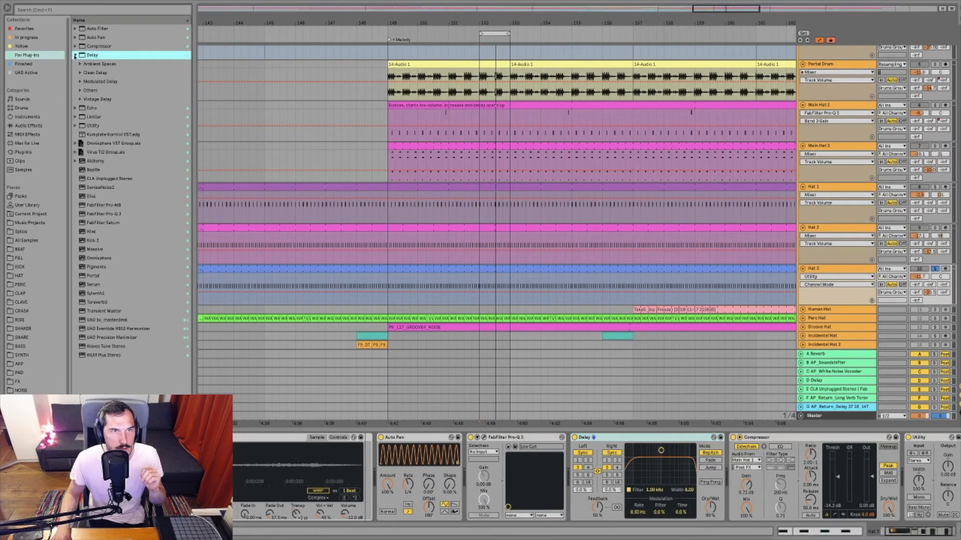
left_click(73, 10)
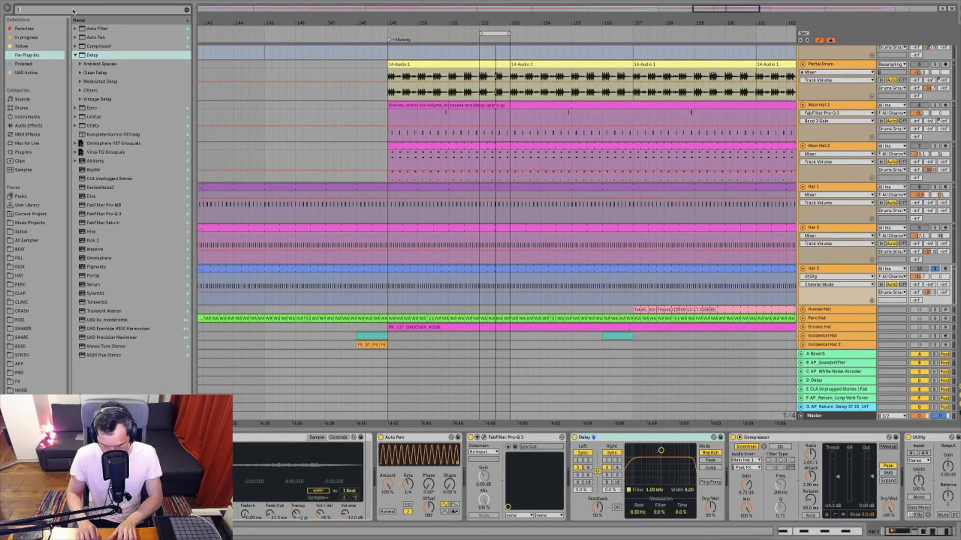
type("stere")
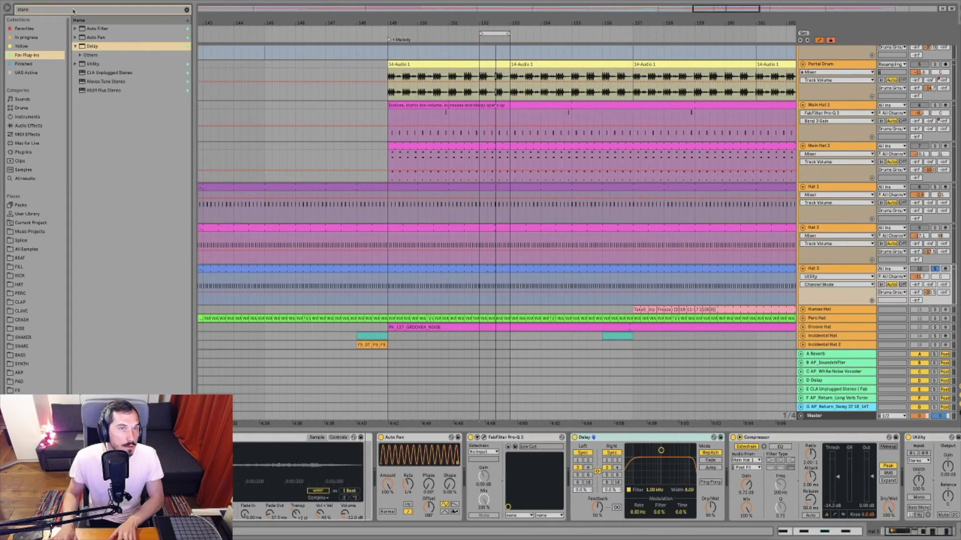
left_click(80, 55)
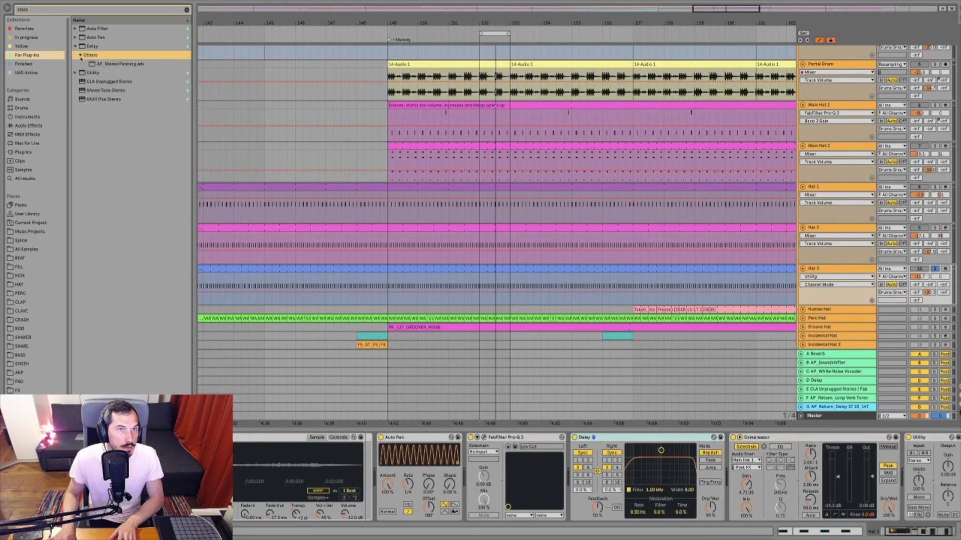
left_click(109, 65)
left_click_drag(869, 437, 635, 441)
key("space")
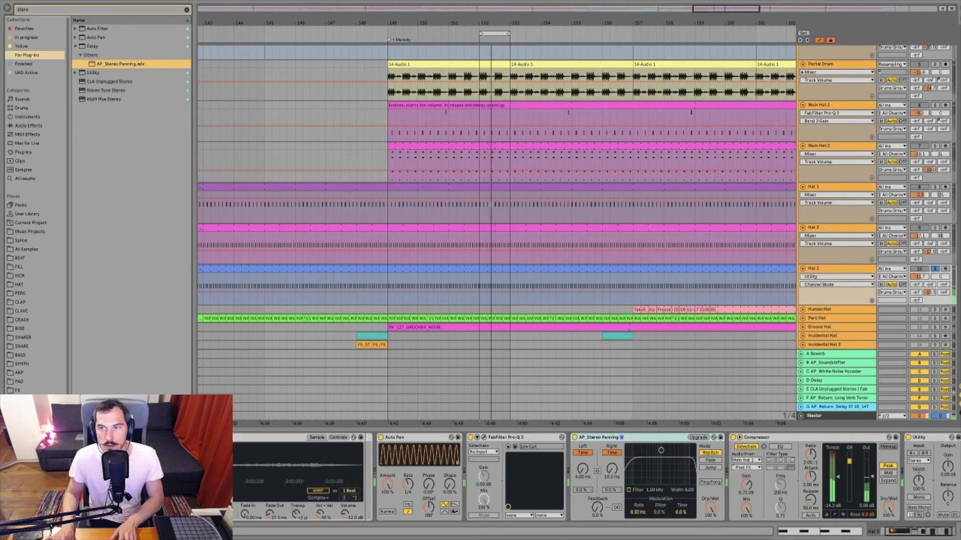
- Set the AP_Stereo Panning delay times to 1.00 ms left and about 12.8 ms right, comparing the device bypassed and enabled
left_click(710, 507)
left_click_drag(582, 469, 582, 491)
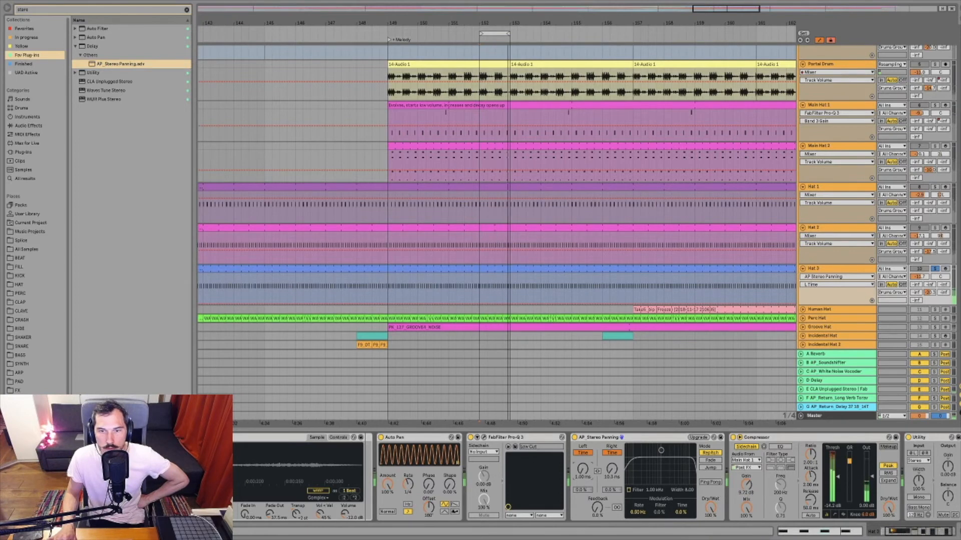
left_click(575, 438)
left_click(575, 437)
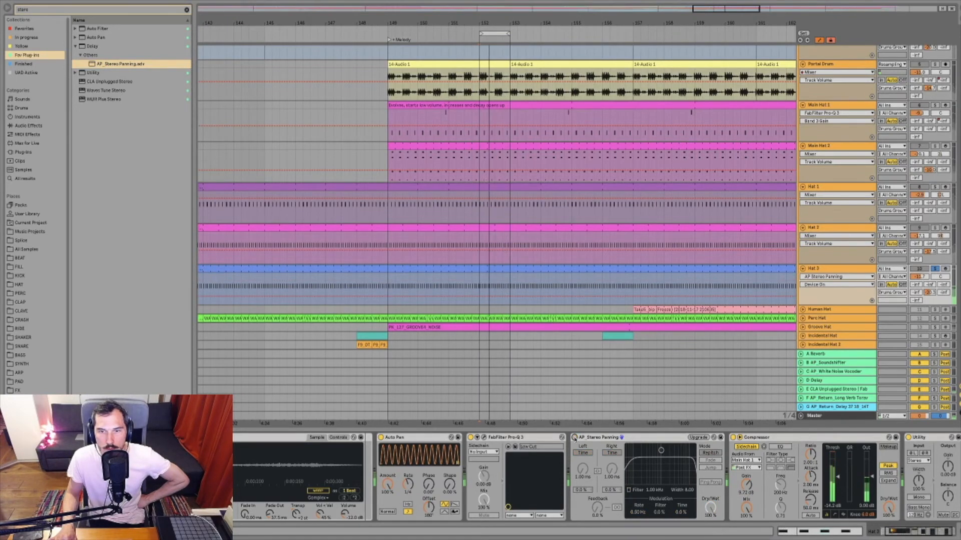
left_click(615, 469)
left_click_drag(615, 469, 615, 456)
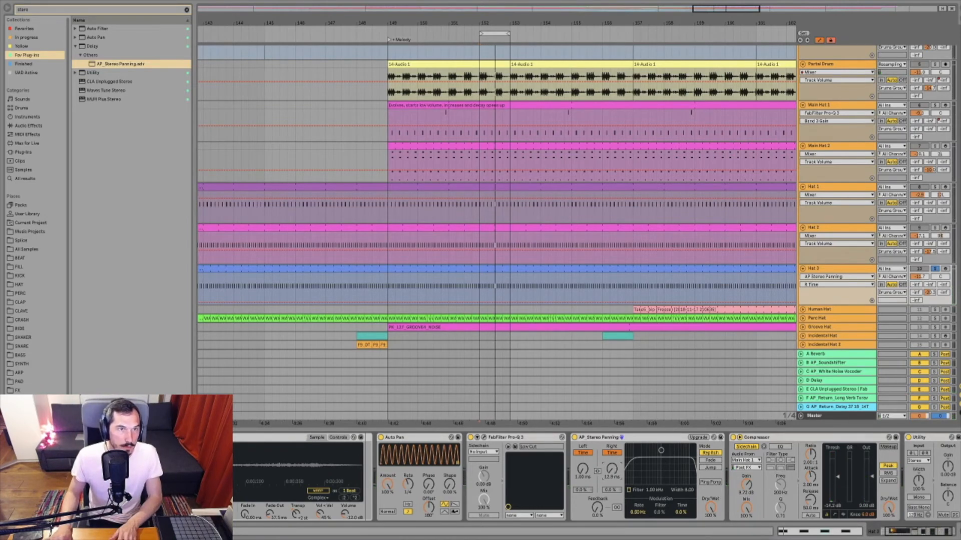
- Search the plug-ins for "image" and select S1 Imager Stereo among the VST plug-ins
left_click(20, 153)
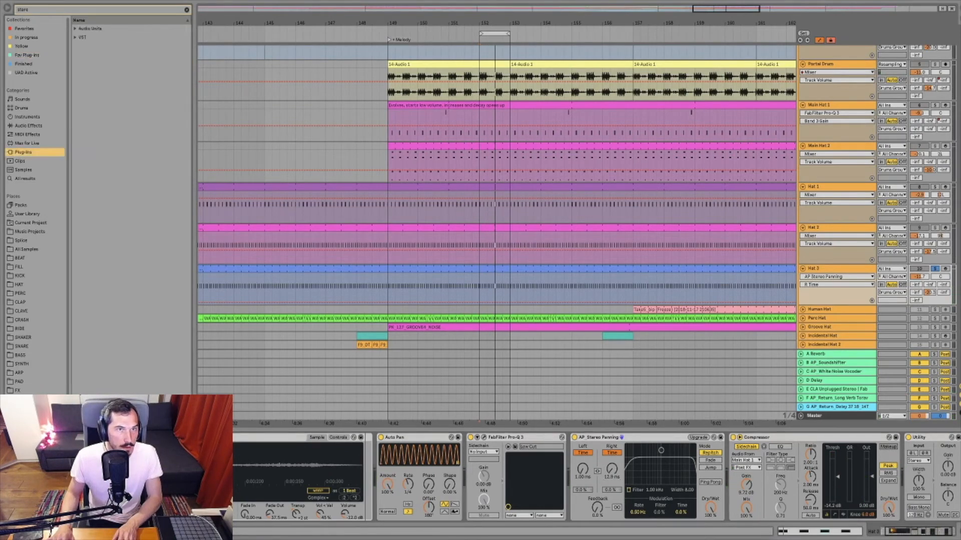
left_click(186, 10)
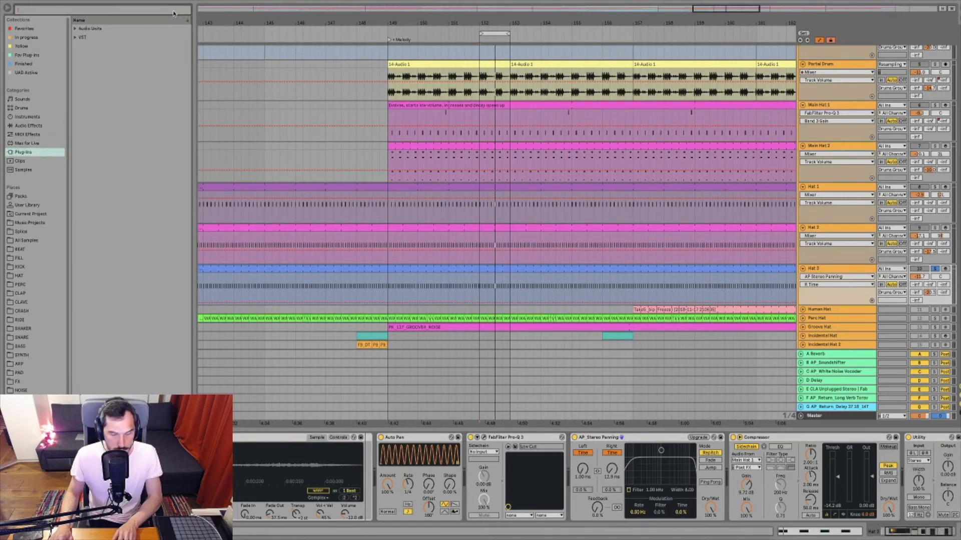
type("imagi")
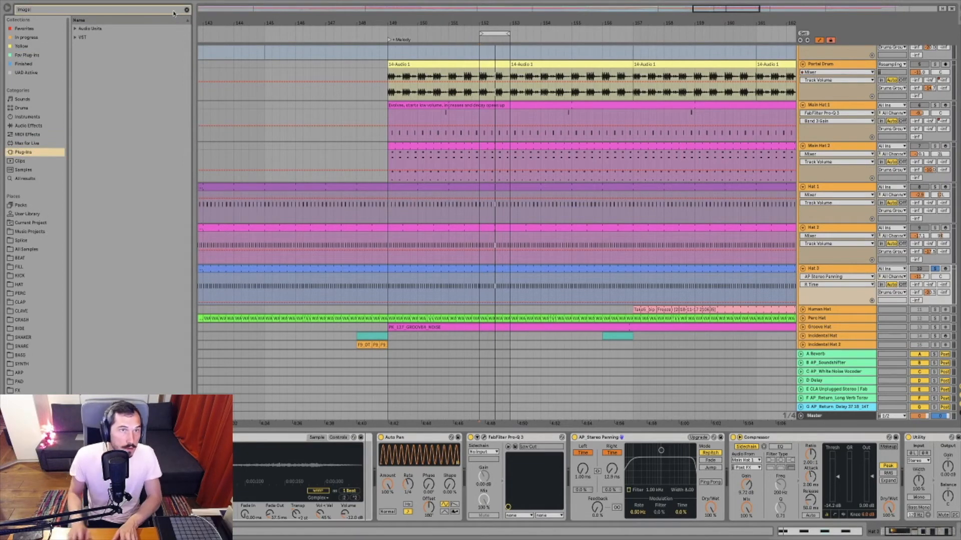
left_click(75, 37)
left_click(80, 47)
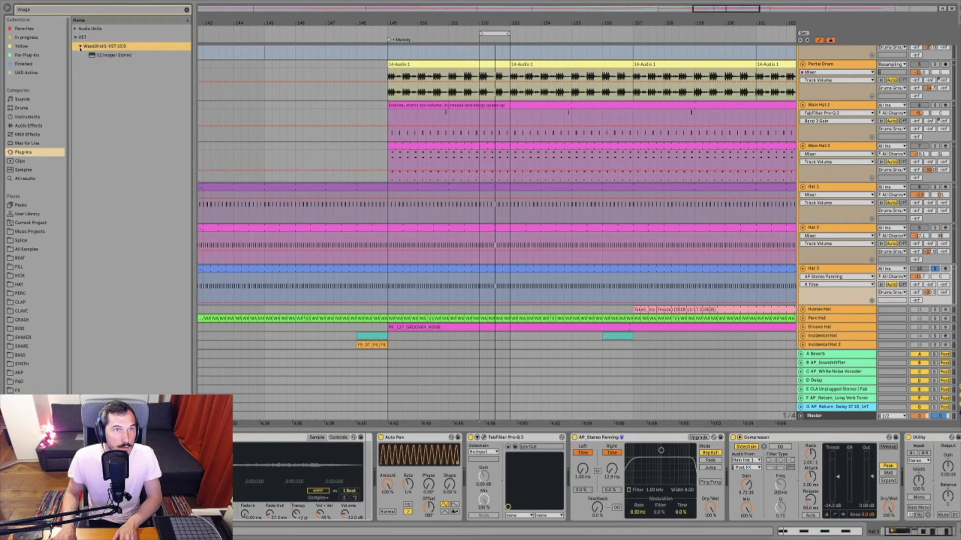
left_click(119, 55)
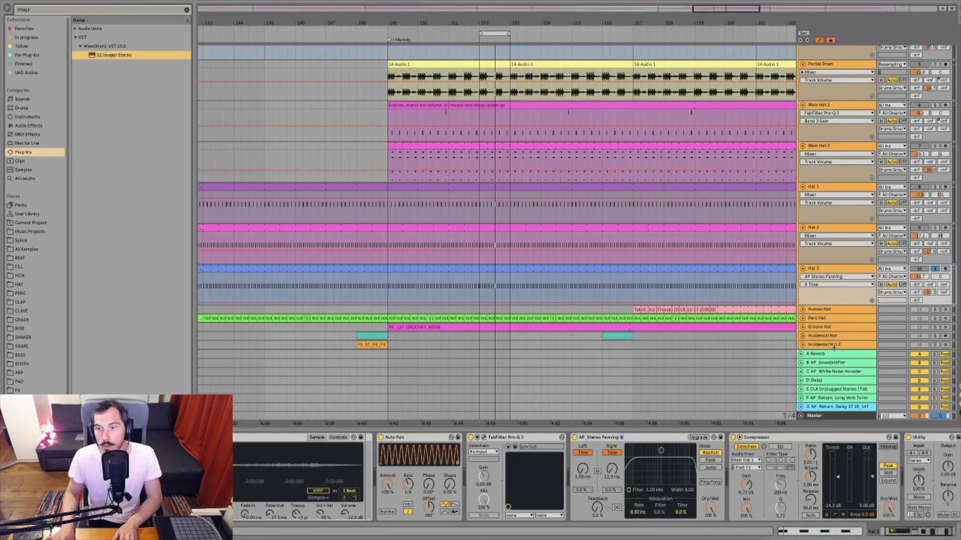
- Load S1 Imager Stereo on the Master track, start playback, and reposition its plug-in window over the arrangement
left_click(844, 417)
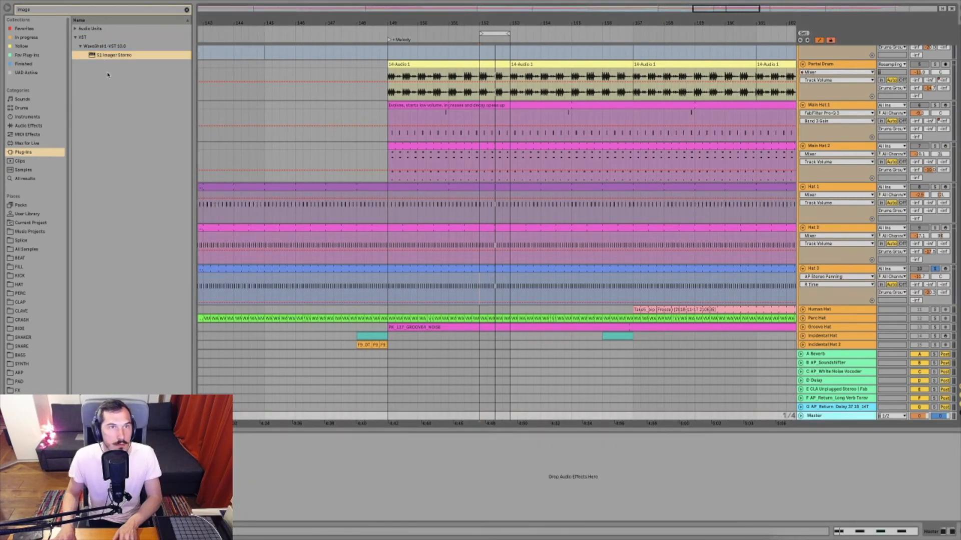
left_click(179, 242)
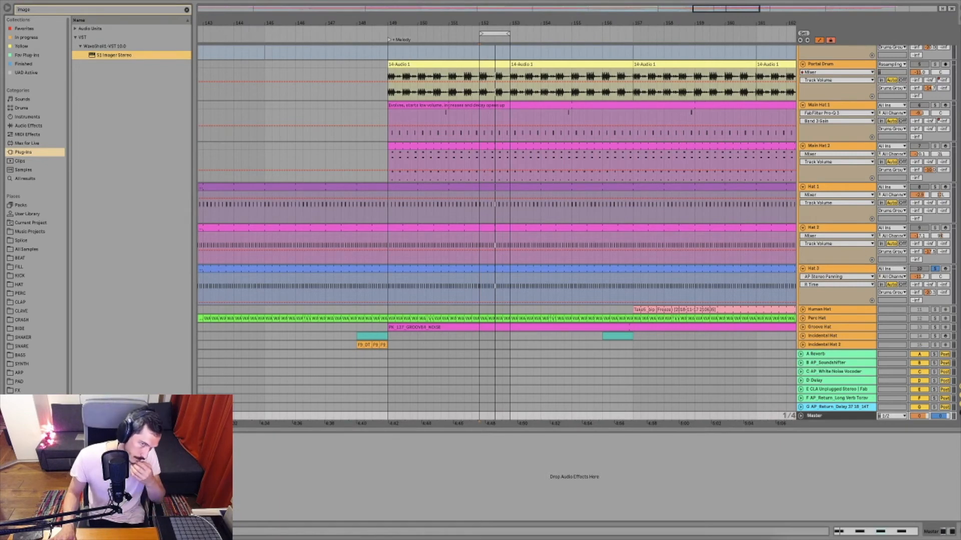
key("Return")
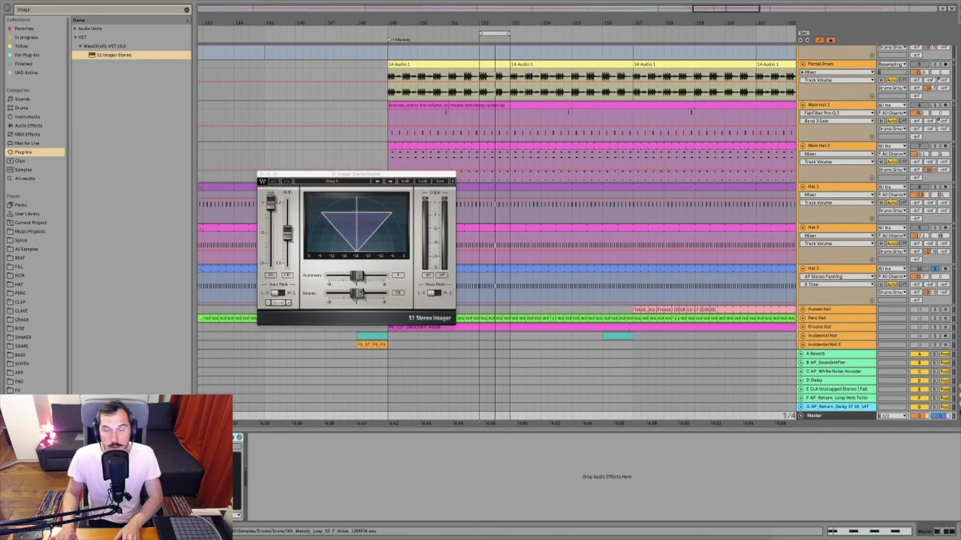
key("space")
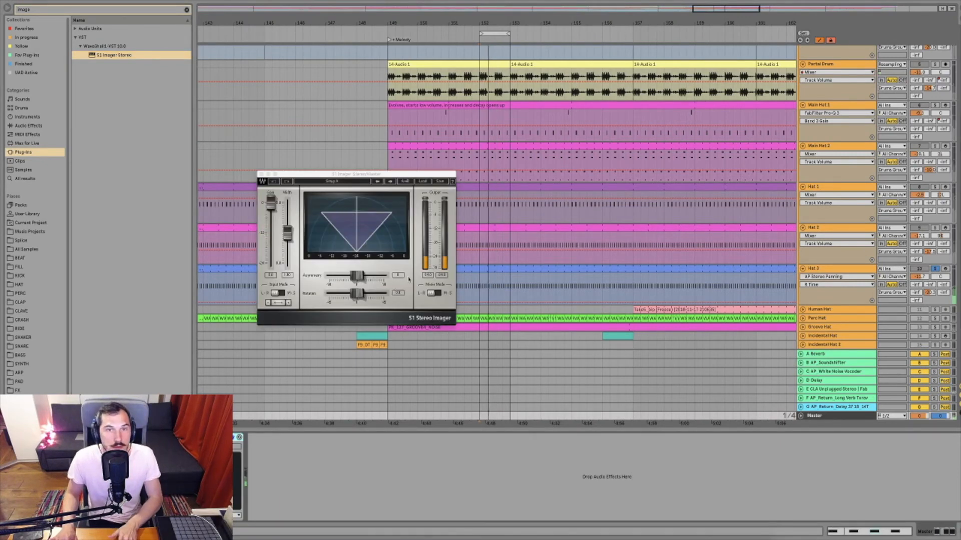
left_click_drag(364, 174, 413, 215)
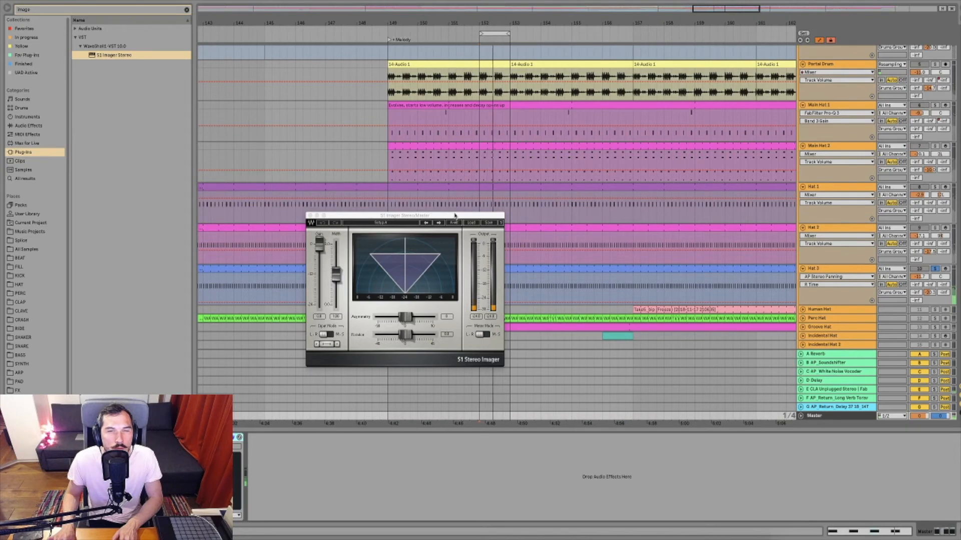
left_click_drag(454, 215, 447, 217)
- Audition the S1 Imager Stereo presets on the Master track during playback, return to S1 Full Reset, and close the plug-in window
left_click(432, 225)
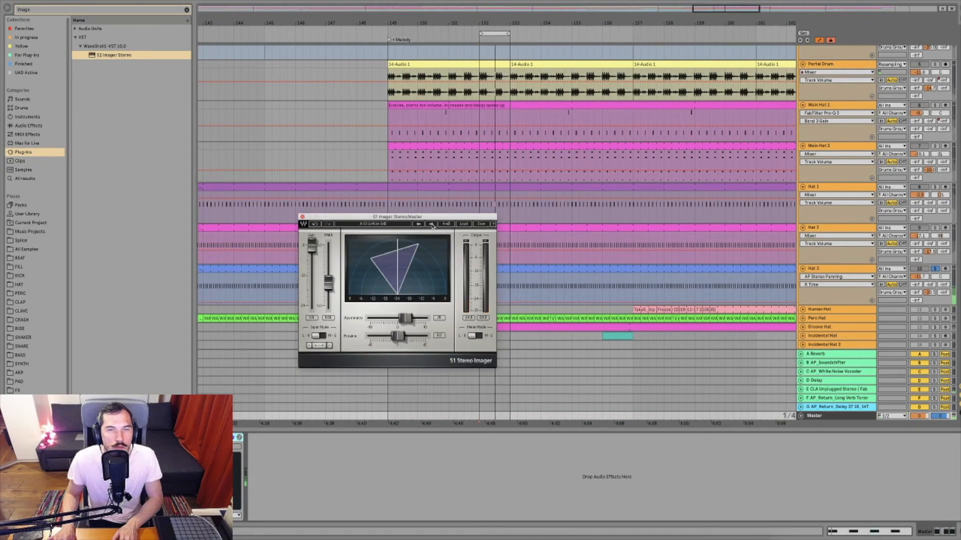
left_click(432, 225)
left_click(431, 225)
left_click(418, 225)
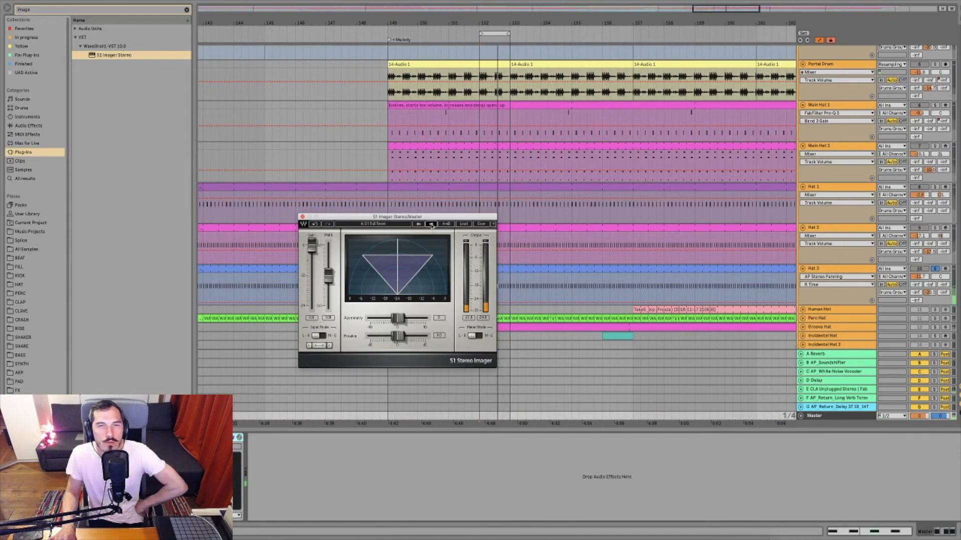
left_click(432, 225)
left_click(432, 226)
left_click(432, 225)
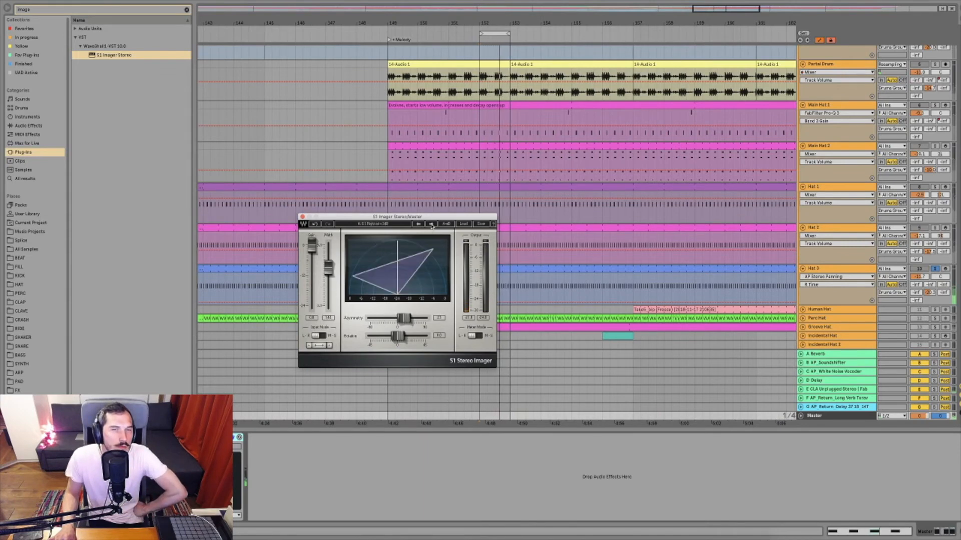
left_click(418, 224)
left_click(419, 224)
left_click(419, 224)
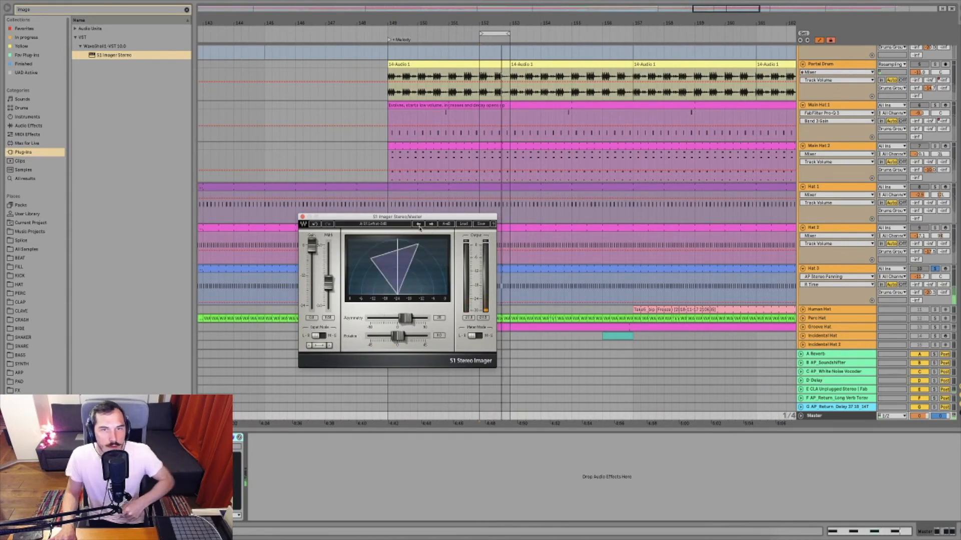
left_click(418, 224)
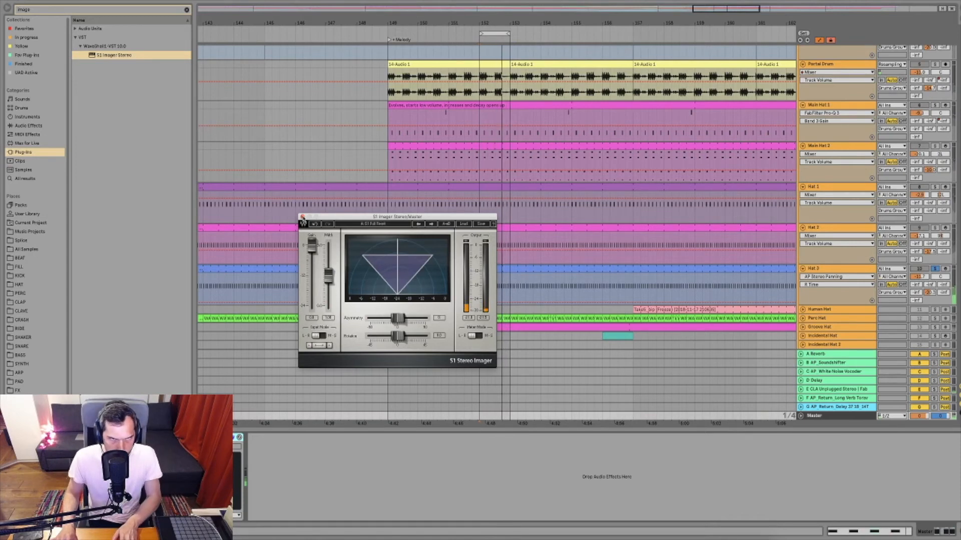
left_click(202, 437)
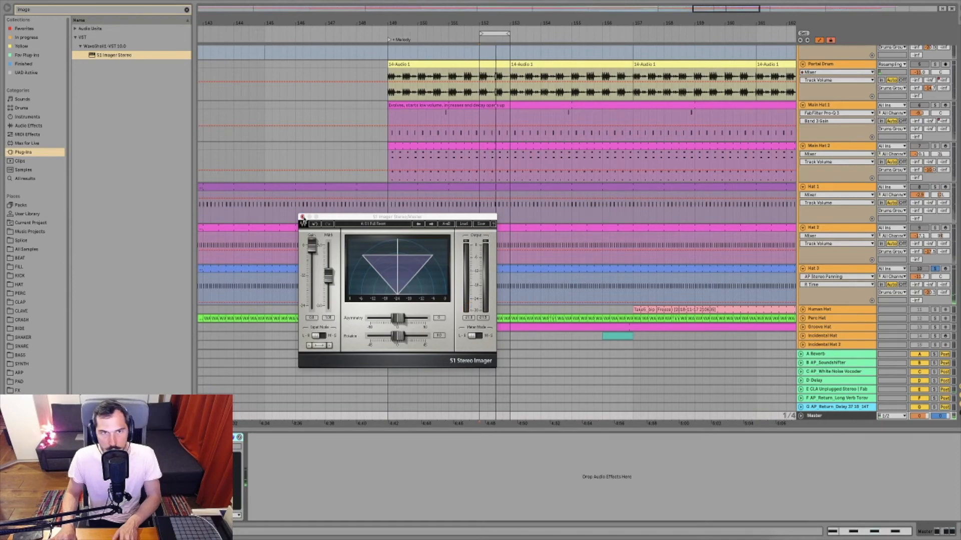
left_click(303, 217)
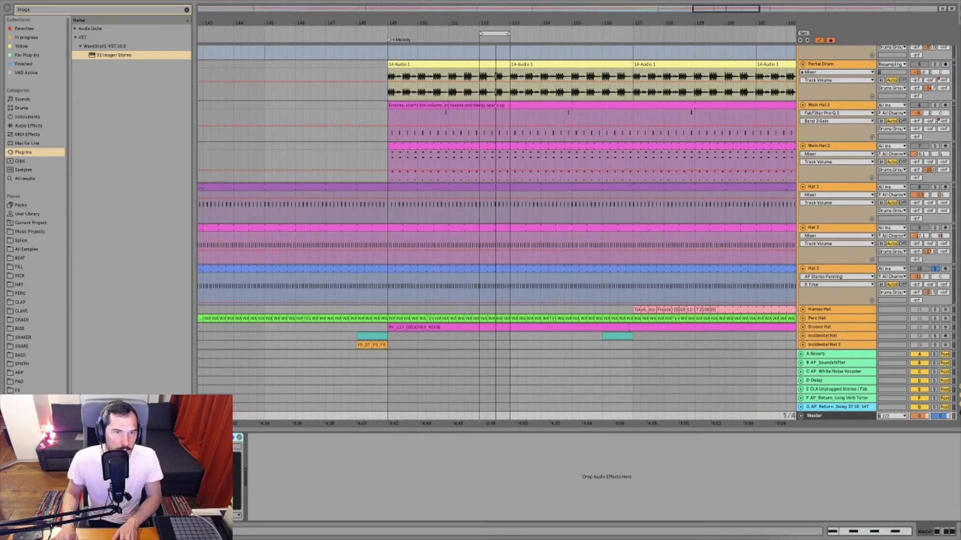
- Switch the solo from Hat 3 to Human Hat and unfold the Human Hat track
scroll(869, 277, "down", 3)
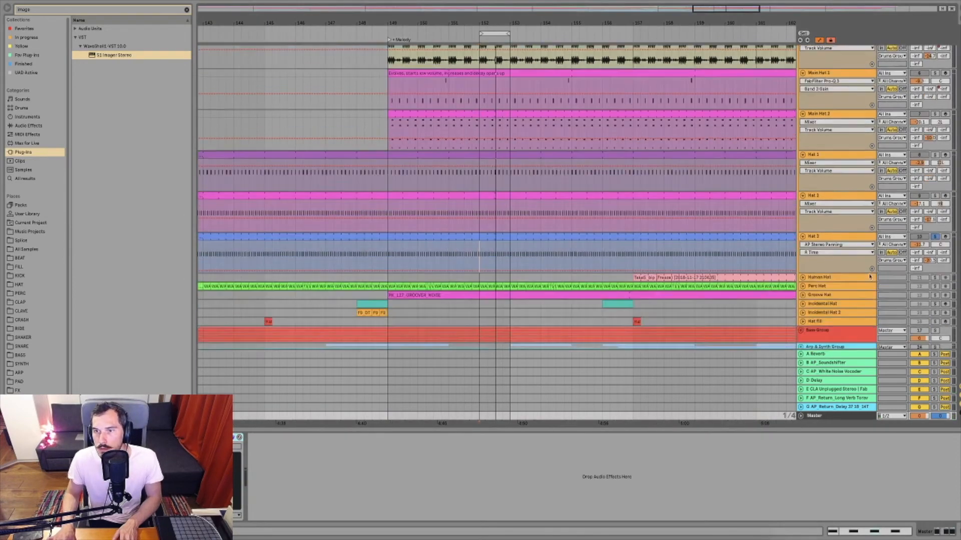
scroll(870, 277, "down", 1)
left_click(935, 232)
left_click(935, 273)
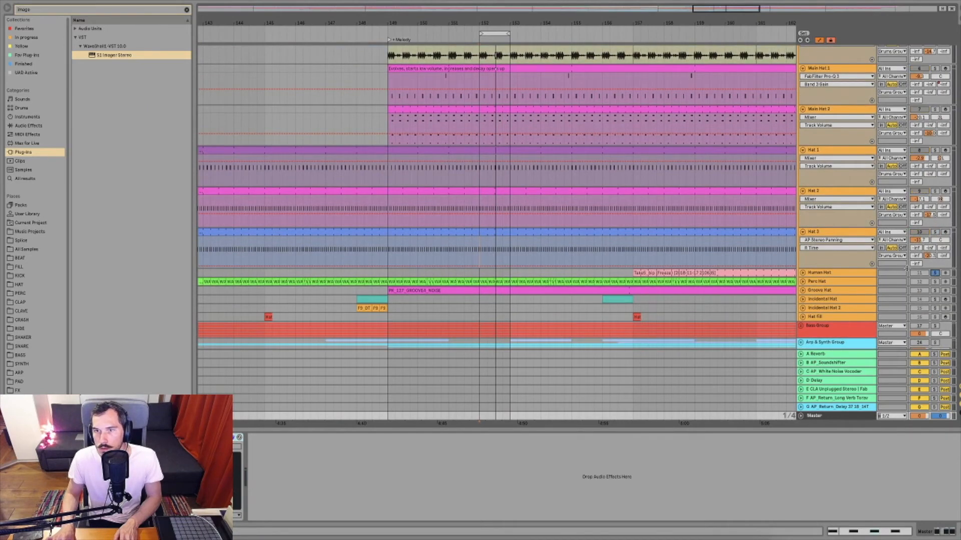
left_click(802, 273)
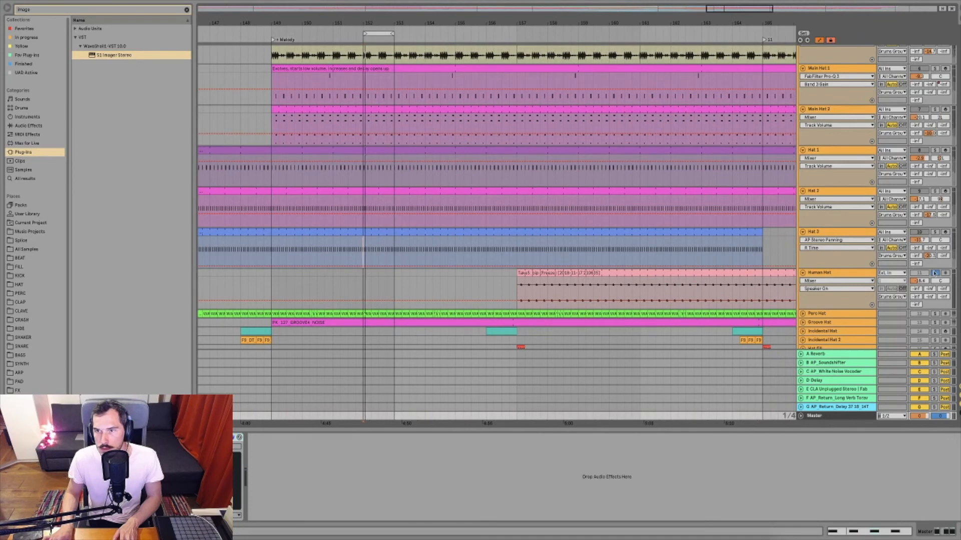
- Play Human Hat together with the other drum tracks and loop bar 161 of its clip
left_click(510, 288)
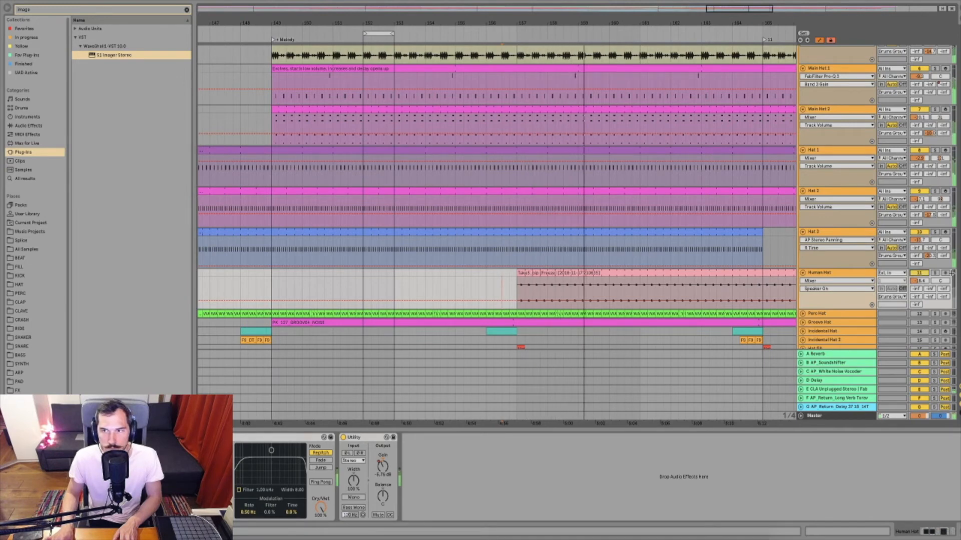
left_click(922, 273)
scroll(594, 265, "right", 3)
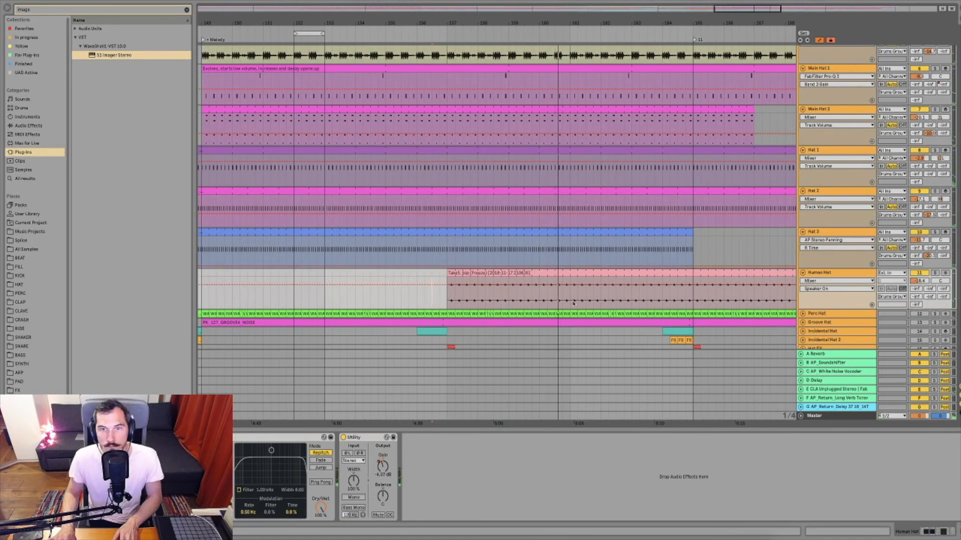
left_click_drag(574, 303, 597, 299)
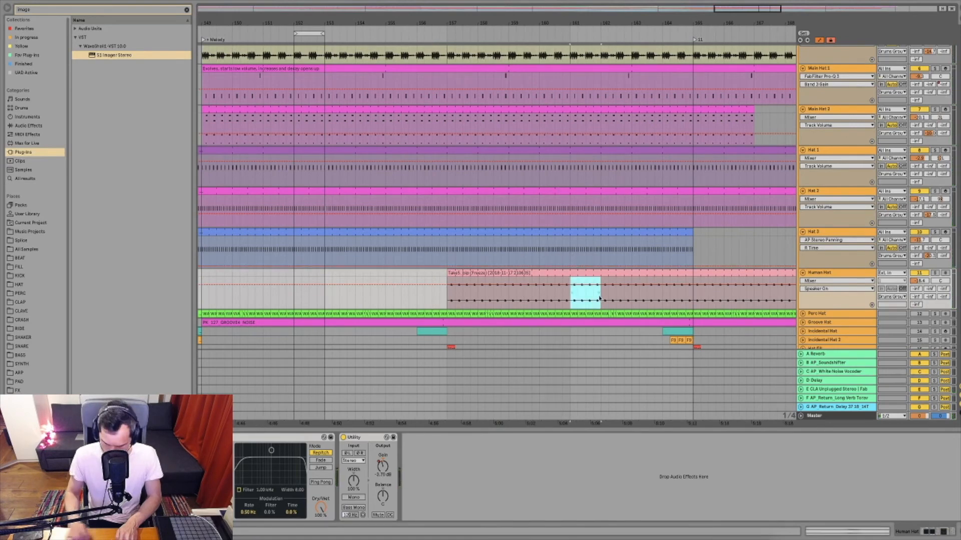
key("ctrl+l")
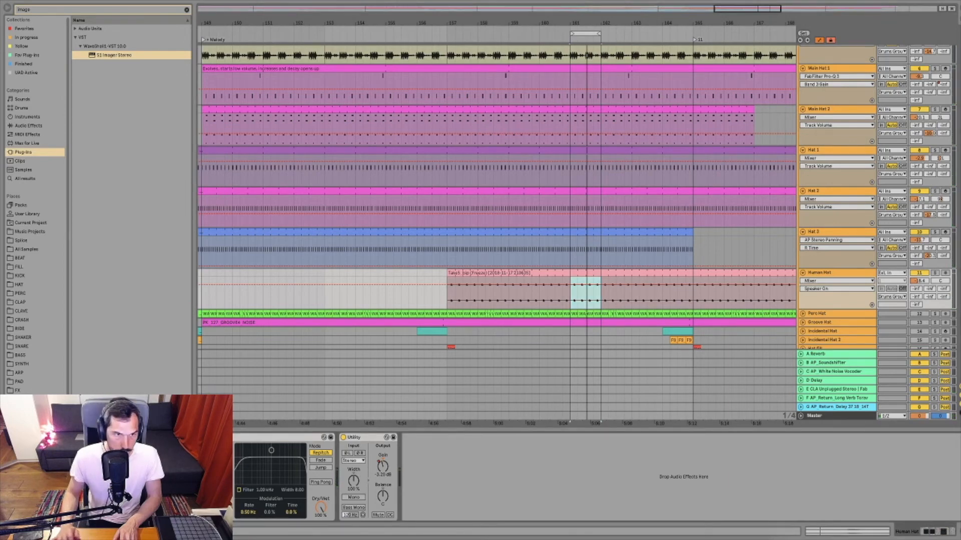
- Replace Human Hat's Delay with FabFilter Pro-Q 3 from the For Plug-Ins collection, placed after Utility, and apply the Low Cut preset
key("Delete")
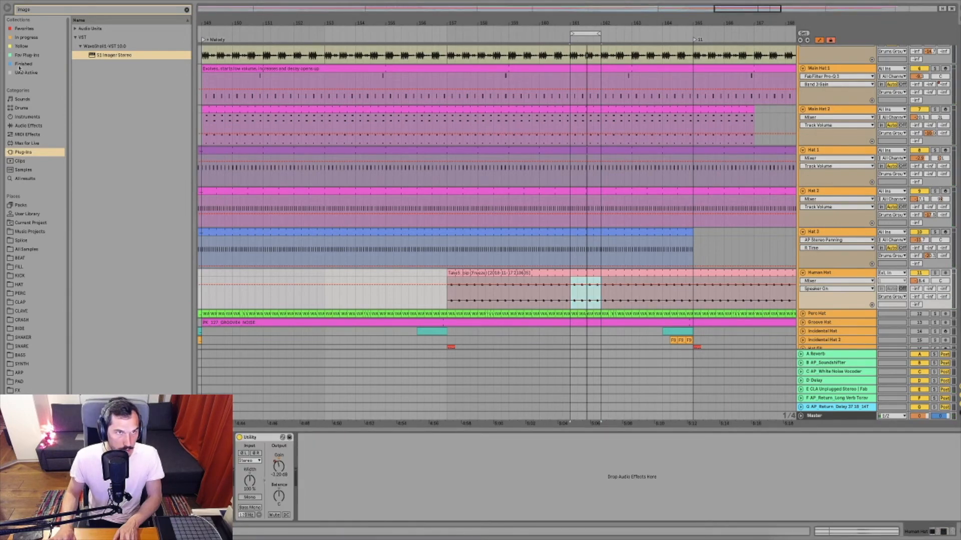
left_click(30, 57)
left_click(186, 10)
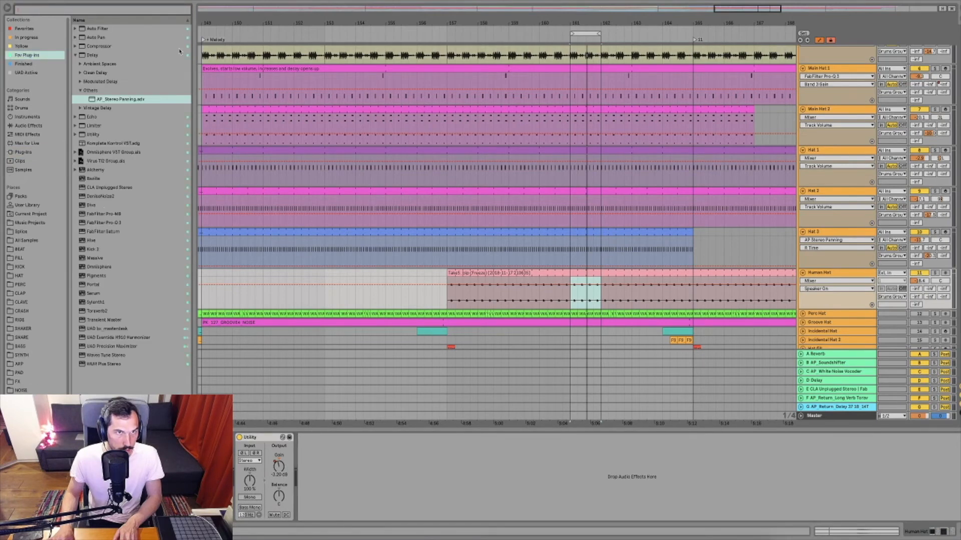
left_click(76, 55)
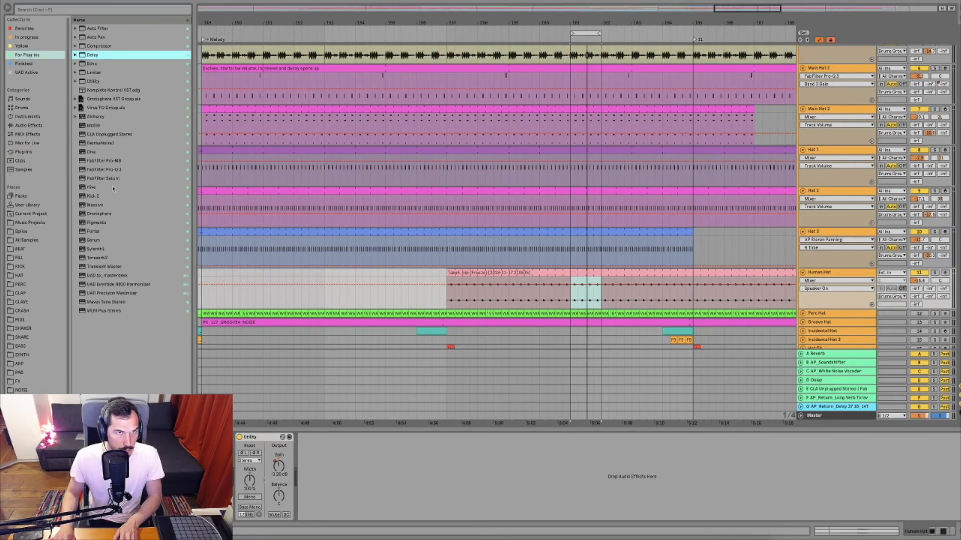
left_click(104, 170)
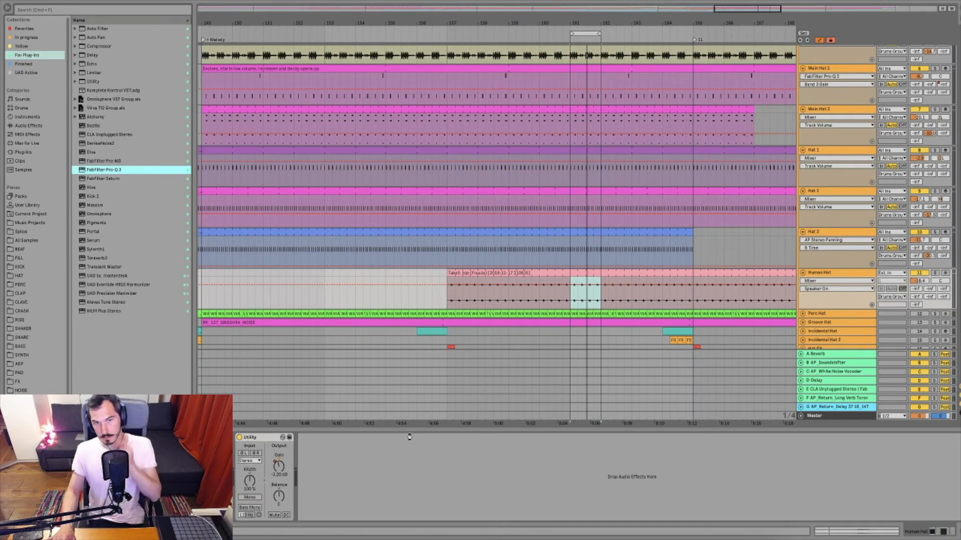
left_click_drag(409, 441, 411, 443)
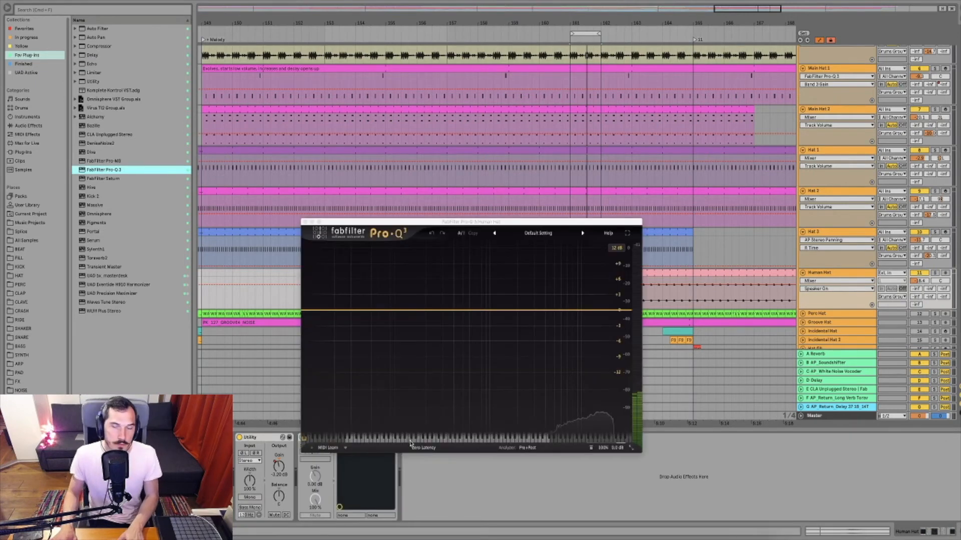
left_click(546, 232)
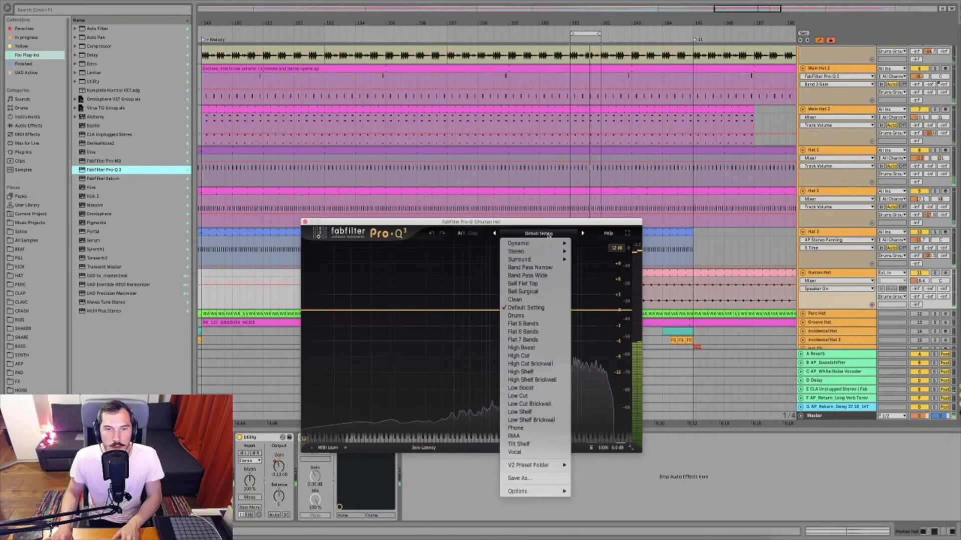
left_click(520, 396)
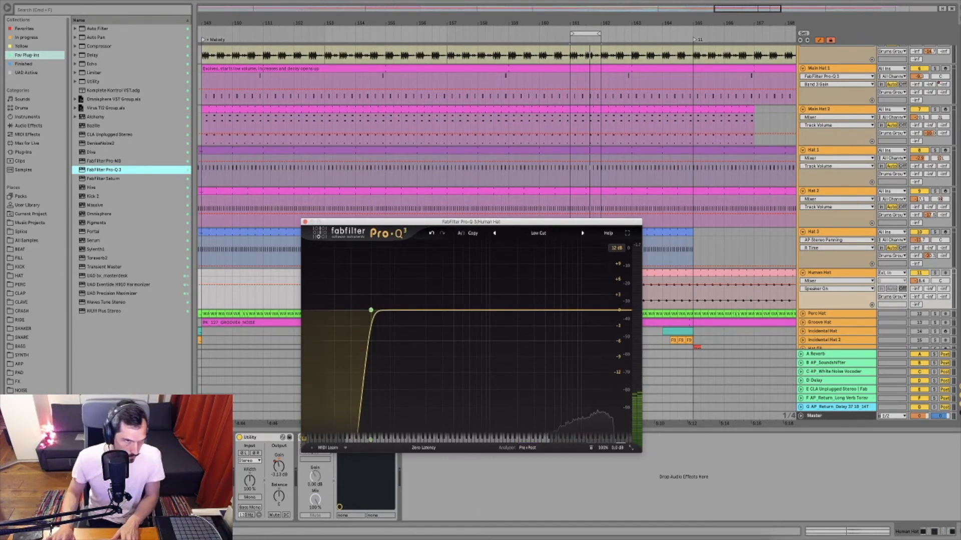
- View the settings of the JJP-Vocals plug-in on Human Hat and close its window
key("super+Tab")
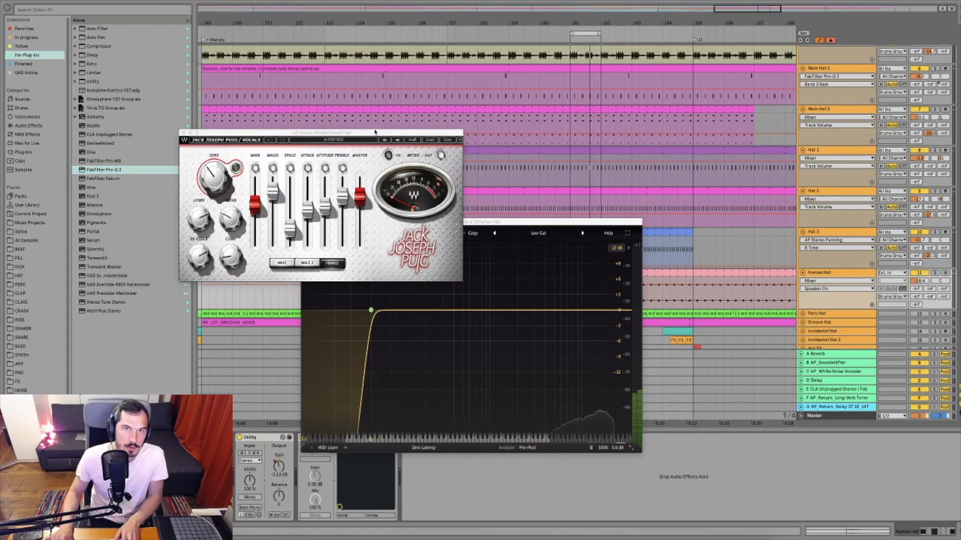
left_click_drag(374, 131, 400, 140)
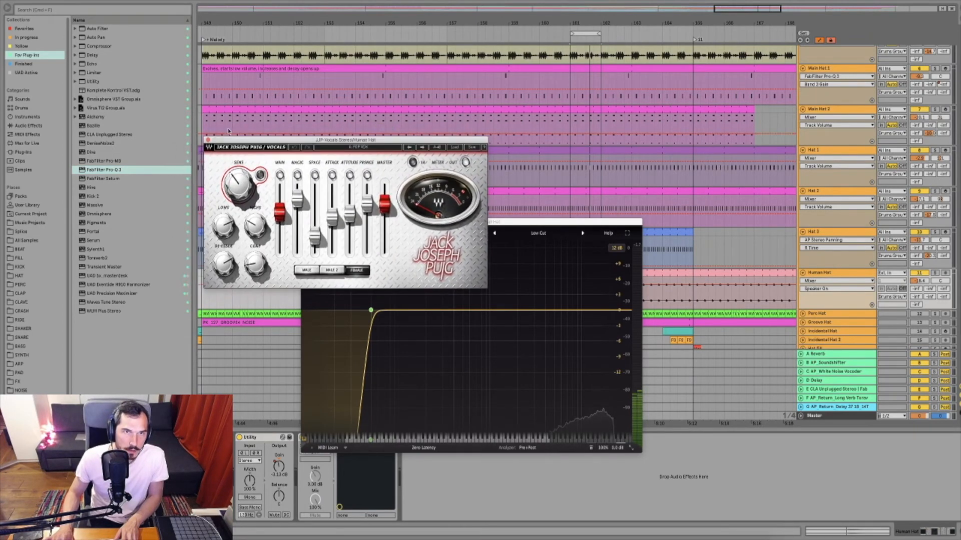
left_click(208, 140)
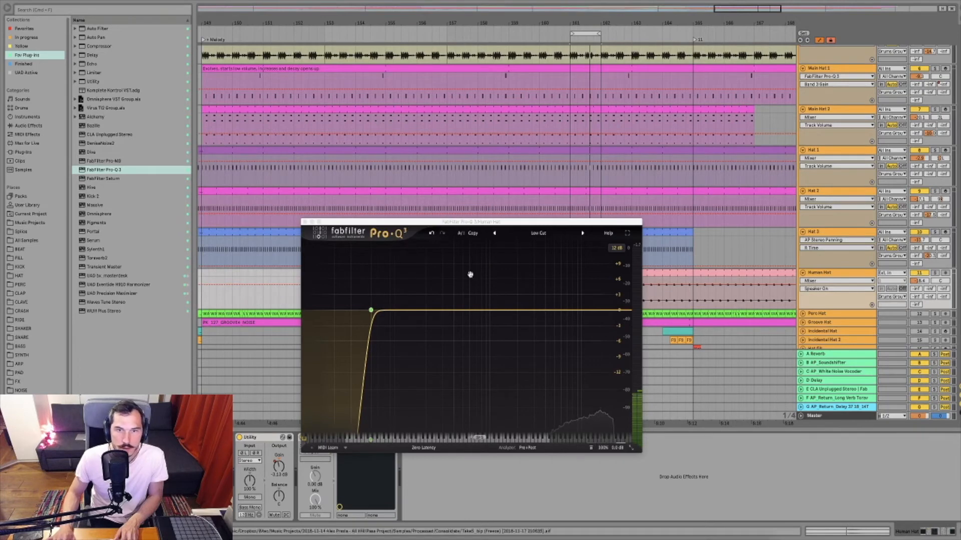
- In Human Hat's Pro-Q 3, raise the low cut to about 1057 Hz and add a narrow cut of about 3 dB near 14.4 kHz
mouse_move(380, 310)
left_click_drag(369, 311, 493, 319)
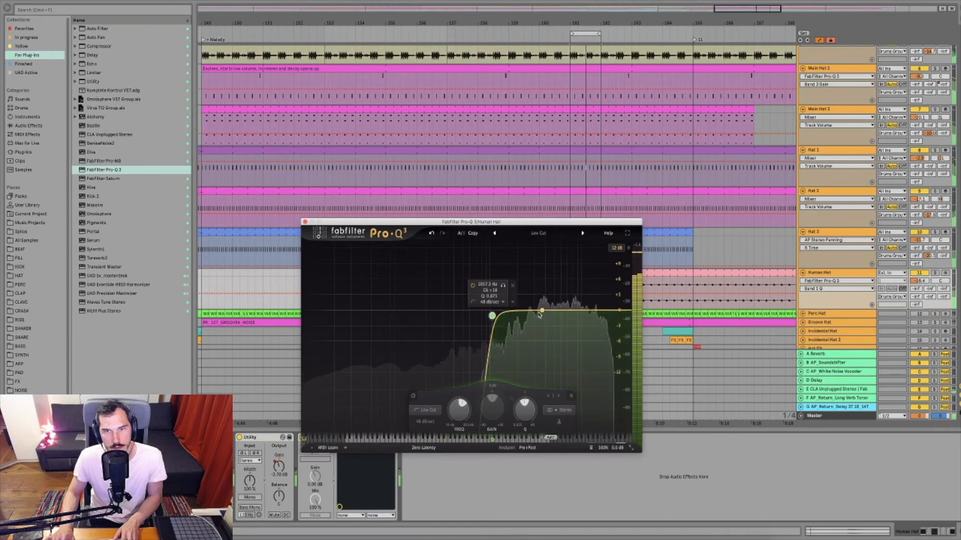
left_click_drag(579, 222, 529, 220)
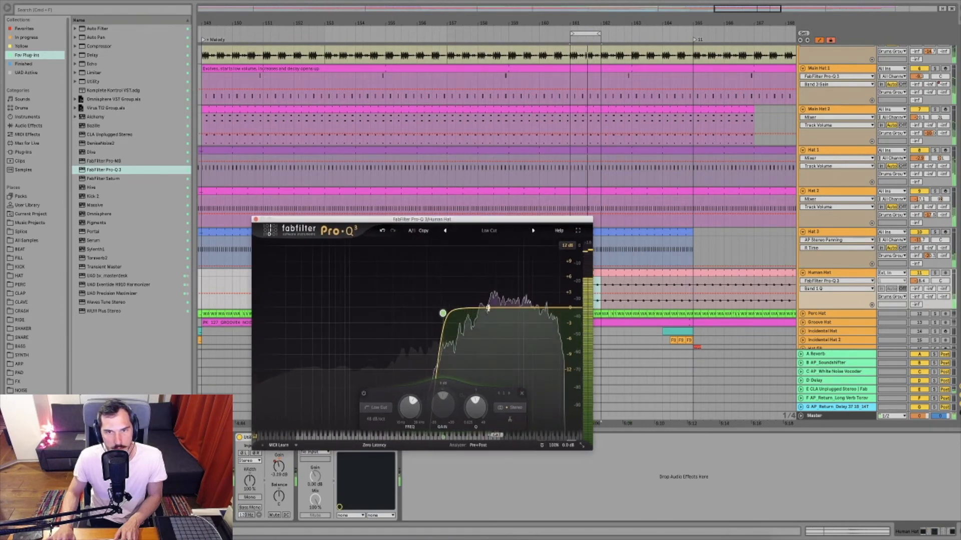
left_click_drag(488, 307, 546, 249)
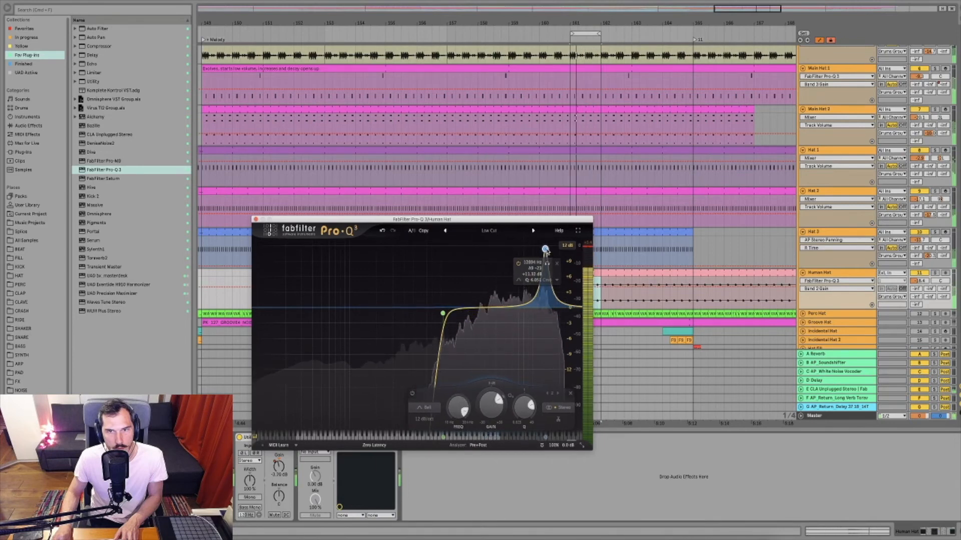
scroll(547, 251, "up", 5)
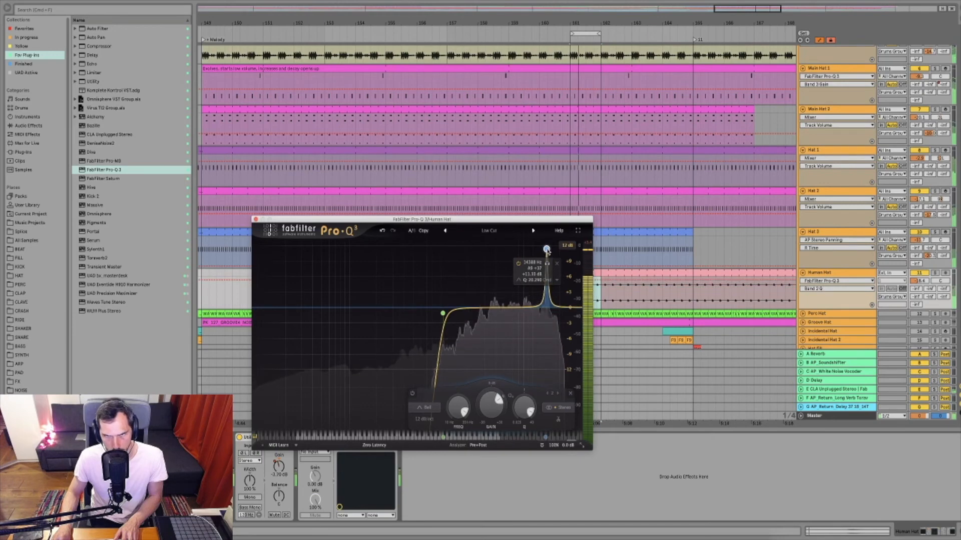
left_click_drag(491, 406, 483, 457)
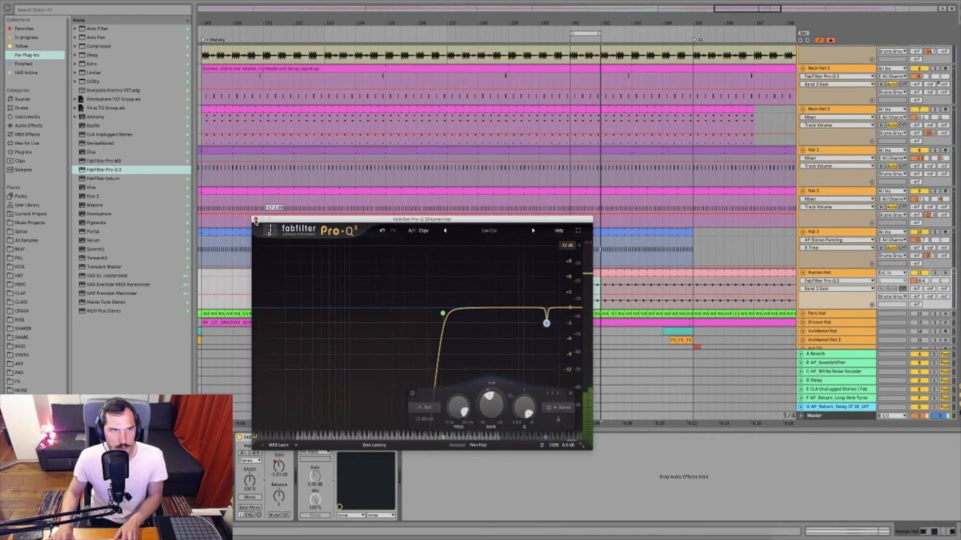
left_click(255, 220)
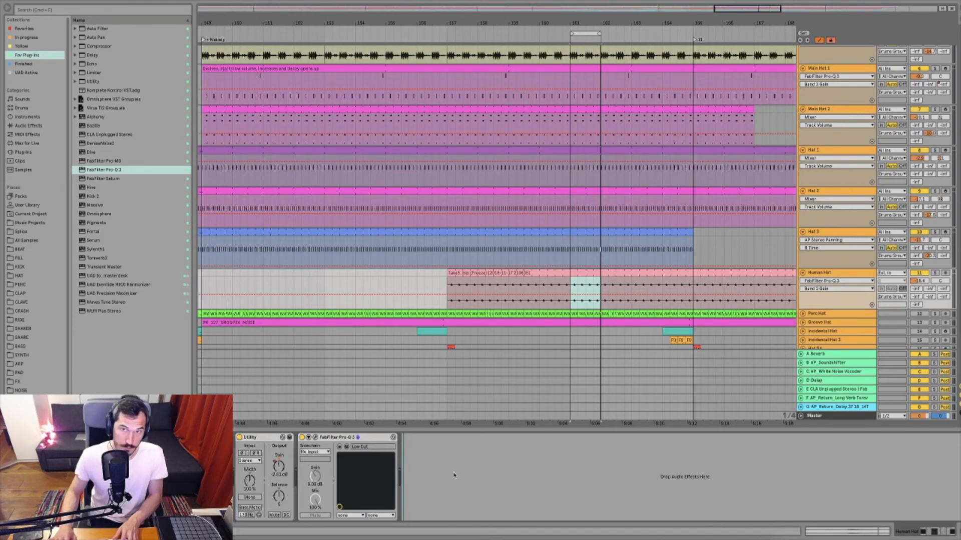
- Paste the sidechain Compressor after Human Hat's Pro-Q 3, with the threshold at about -25.5 dB and the sidechain gain at about 10.7 dB
key("super+v")
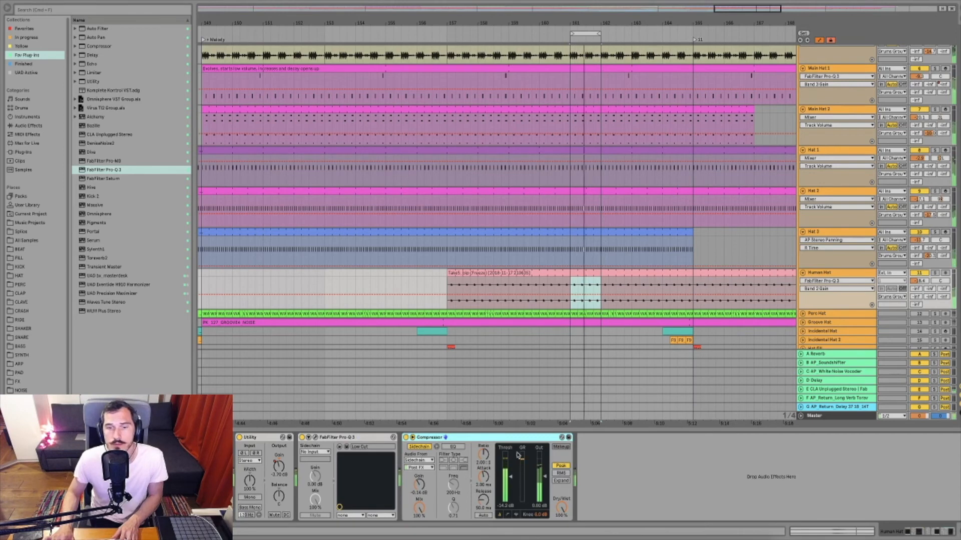
mouse_move(501, 461)
left_mouse_down()
mouse_move(502, 450)
mouse_move(511, 485)
left_mouse_up()
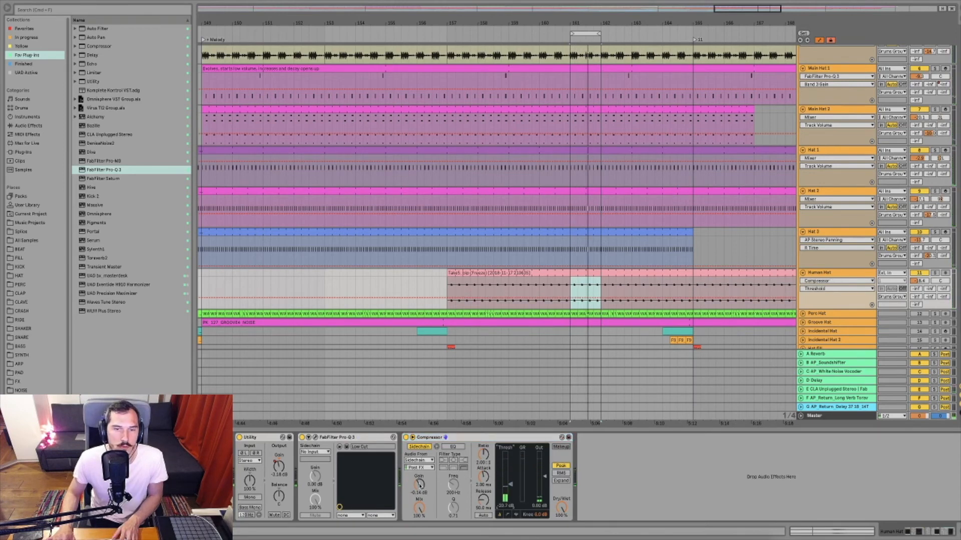
left_click_drag(421, 484, 421, 465)
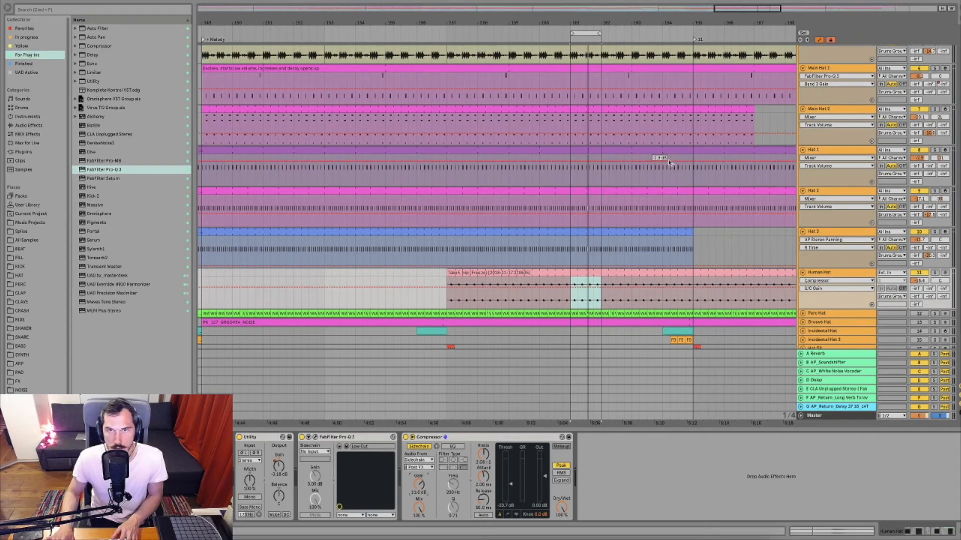
left_click_drag(600, 18, 600, 24)
key("space")
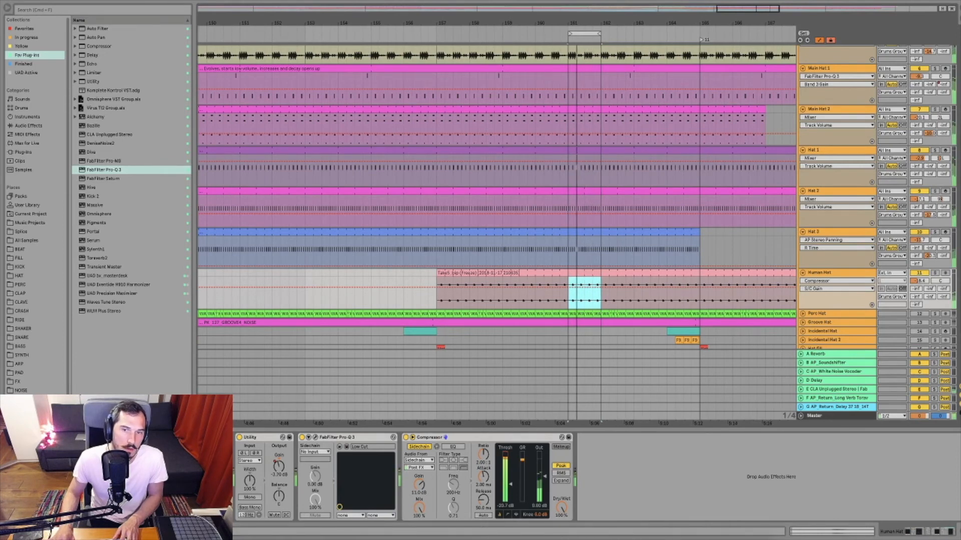
left_click_drag(511, 485, 511, 488)
mouse_move(421, 485)
left_mouse_down()
mouse_move(421, 476)
mouse_move(419, 491)
left_mouse_up()
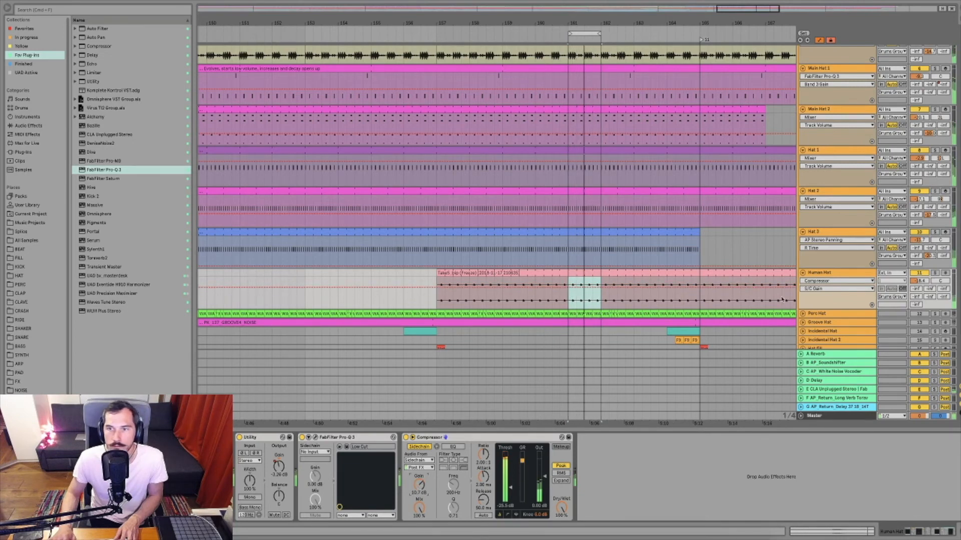
- Compare the mix with Human Hat and Perc Hat each muted and unmuted, expanding the Perc Hat track
left_click(920, 274)
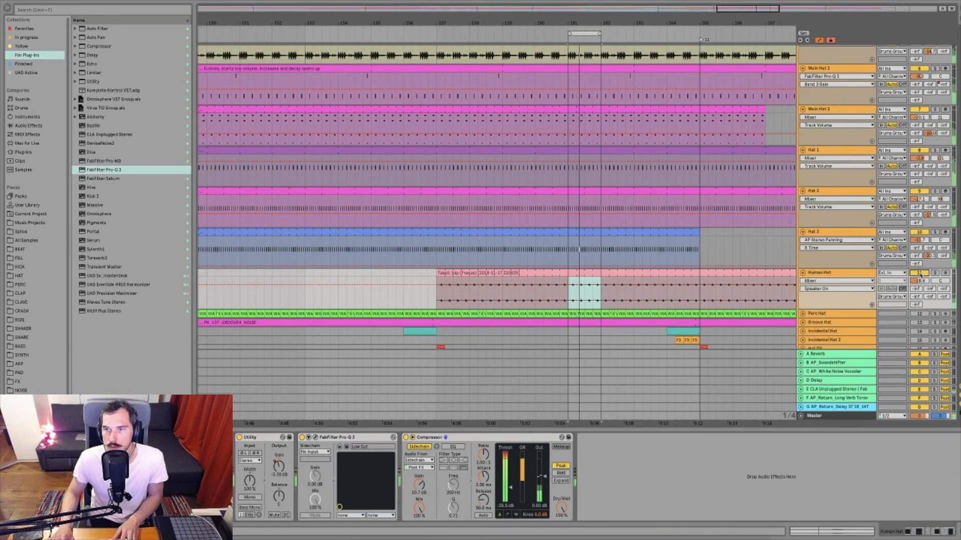
left_click(815, 314)
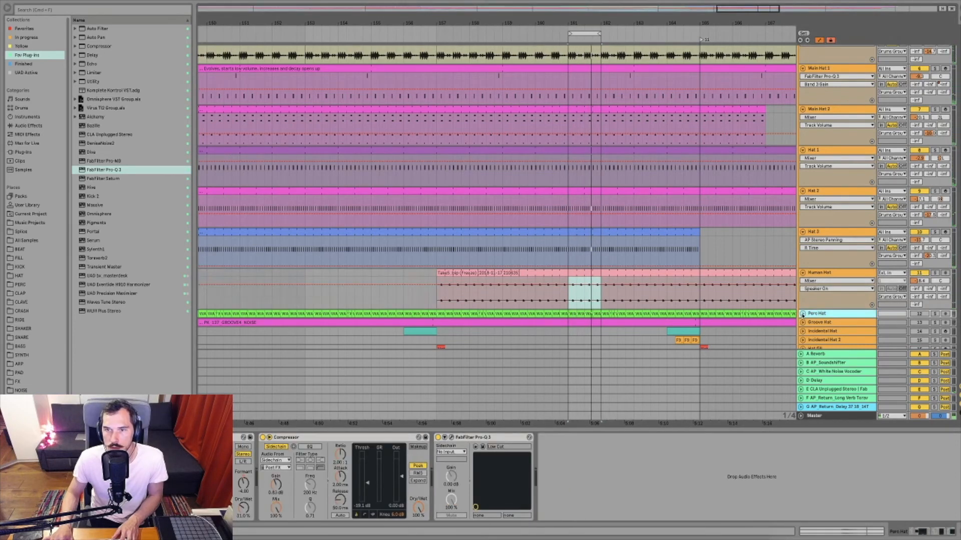
left_click(802, 314)
scroll(660, 234, "down", 2)
left_click(919, 260)
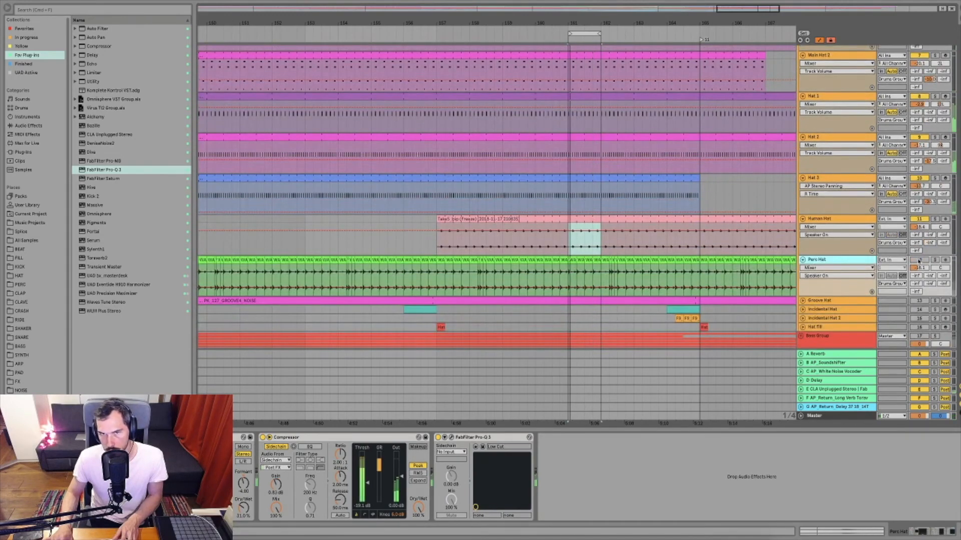
left_click(918, 260)
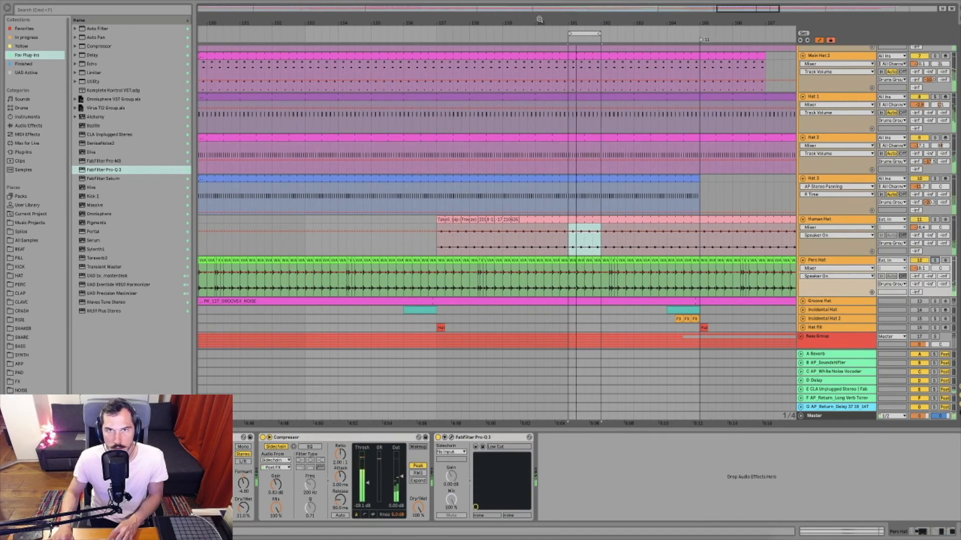
- Play the arrangement from bar 141, raise the Perc Hat track volume, and solo the track
left_click_drag(539, 20, 539, 3)
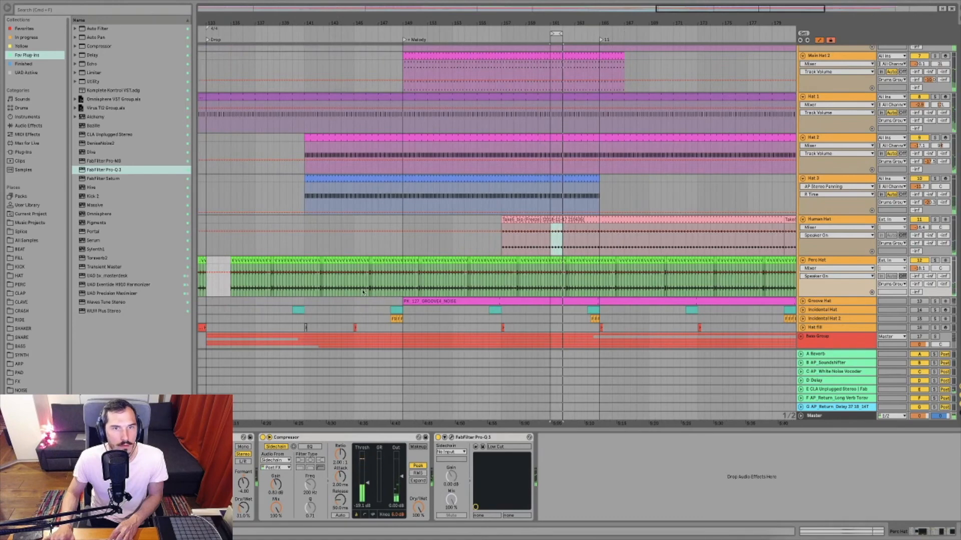
left_click(363, 291)
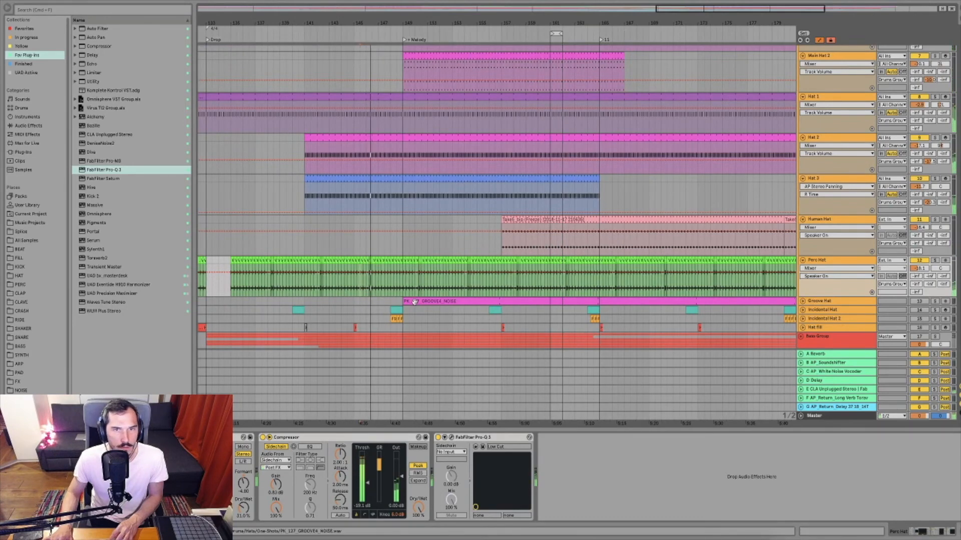
scroll(414, 302, "left", 3)
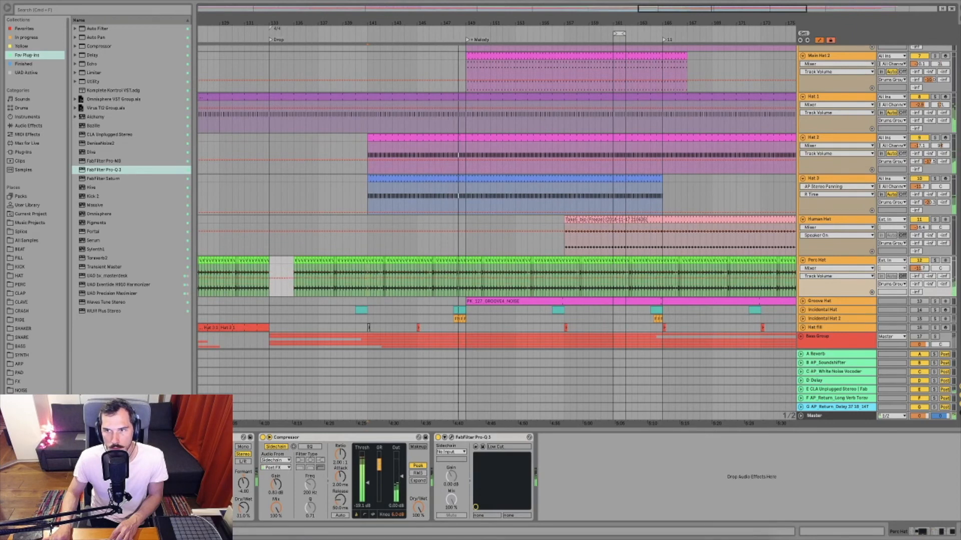
left_click(934, 261)
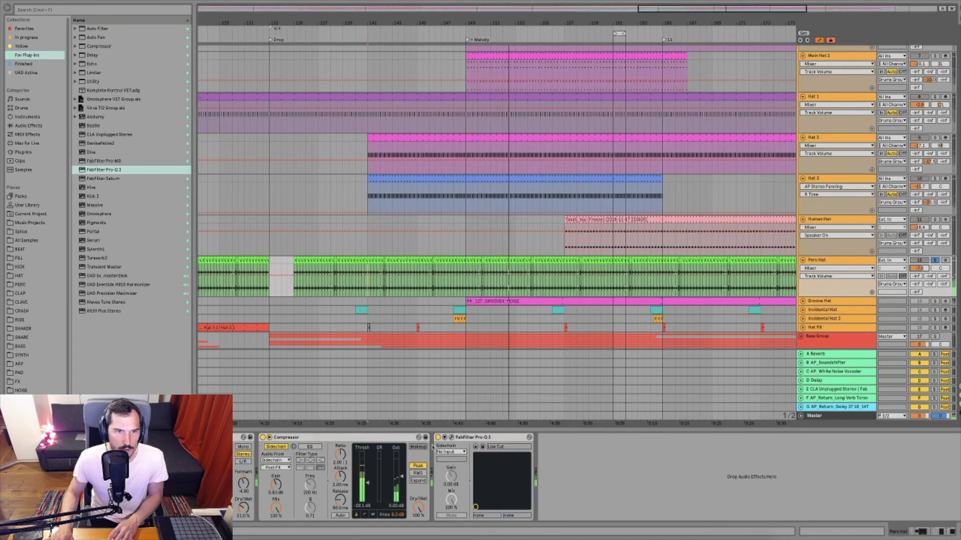
- View the EQ curve in Perc Hat's Pro-Q 3, close its window, and unsolo the track
left_click(451, 438)
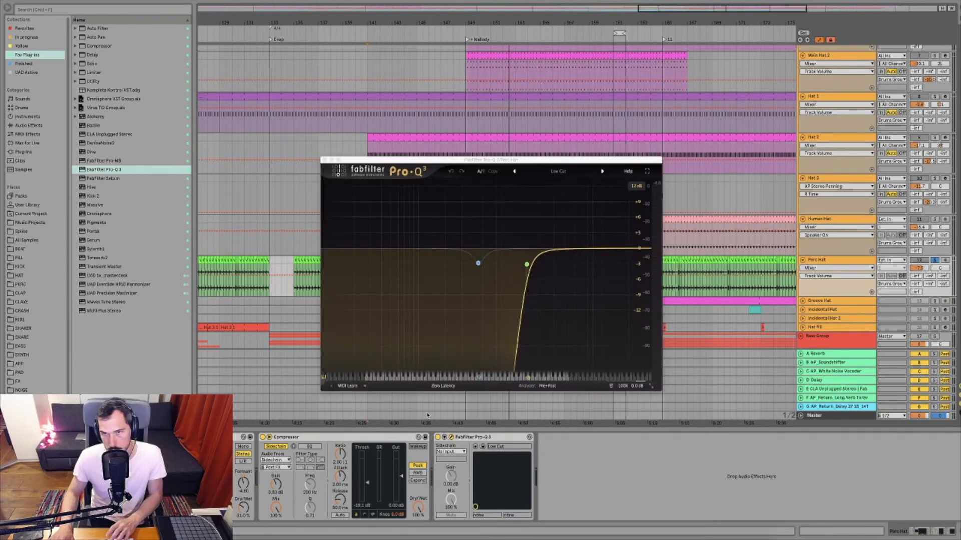
left_click_drag(460, 159, 424, 135)
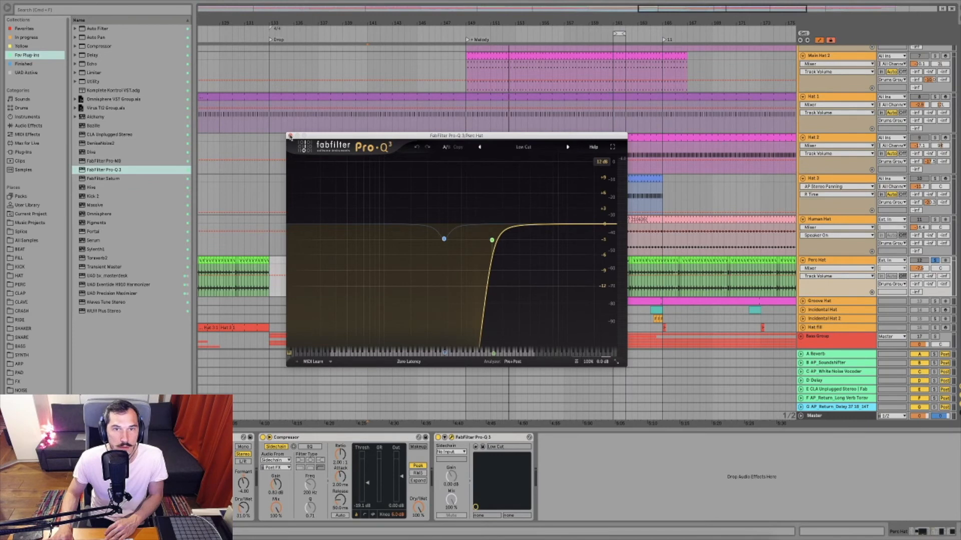
left_click(290, 135)
left_click(934, 262)
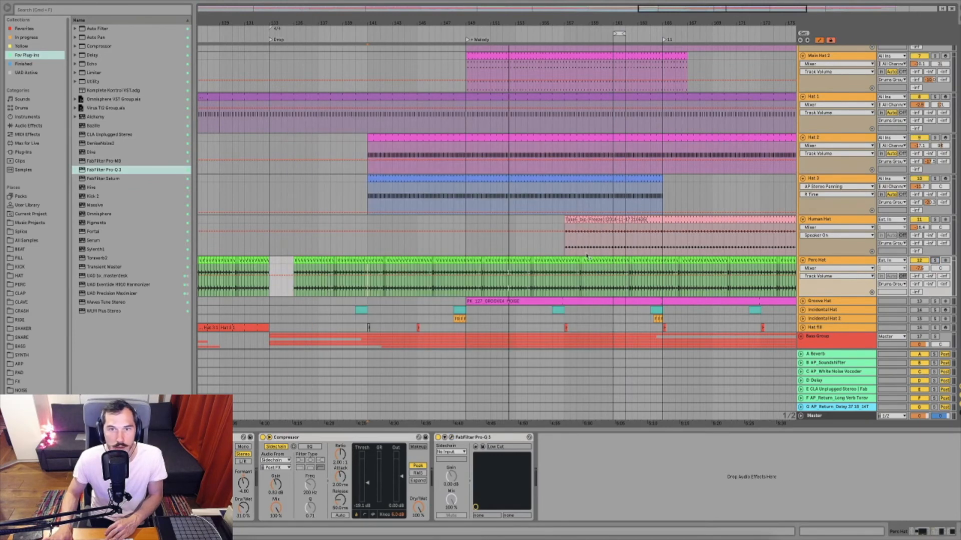
- During playback, add a gentle, wide high-shelf boost at about 11 kHz in Perc Hat's Pro-Q 3
key("space")
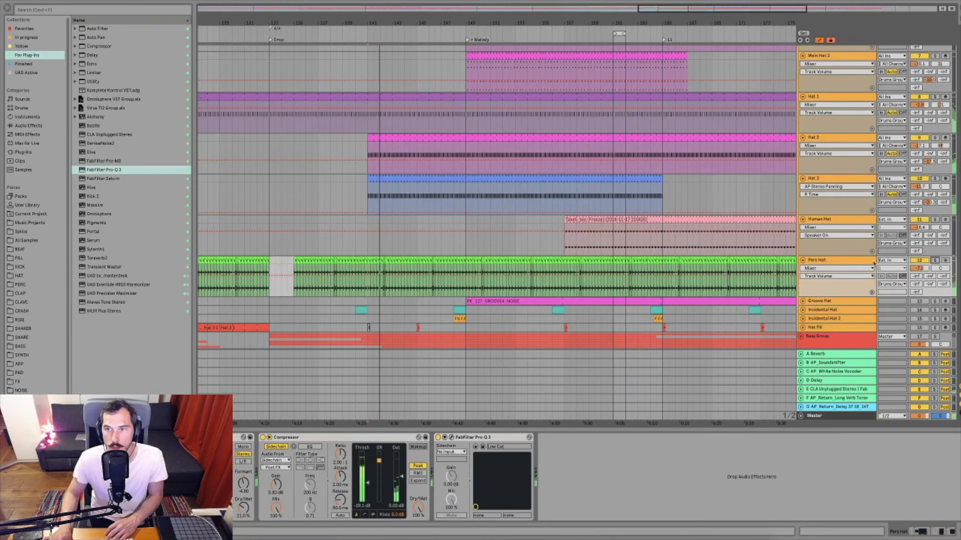
key("space")
key("space")
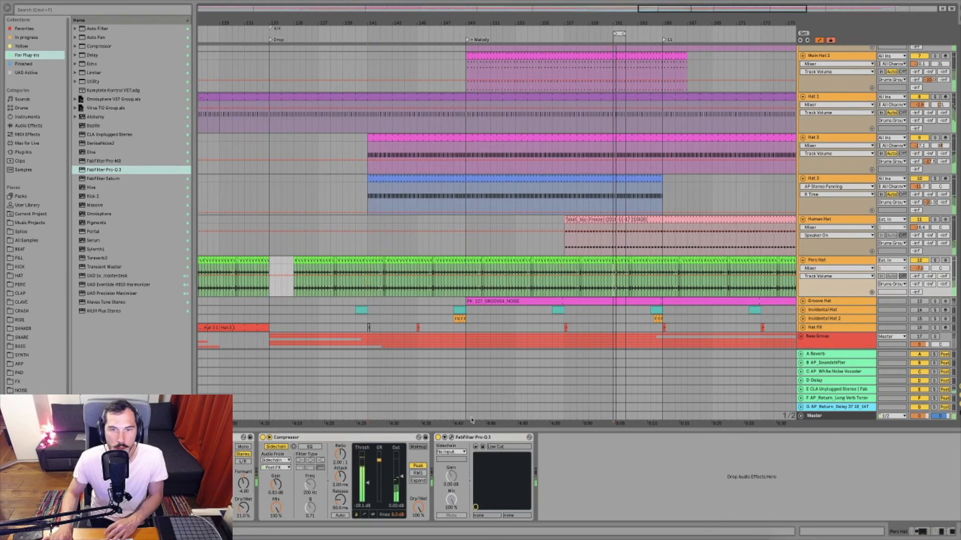
left_click(451, 438)
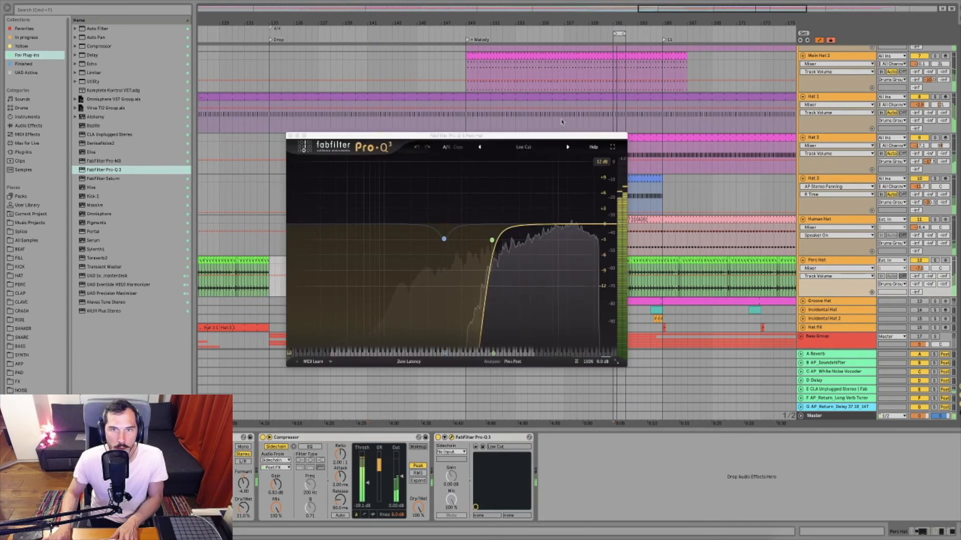
left_click_drag(532, 223, 568, 166)
scroll(534, 209, "up", 5)
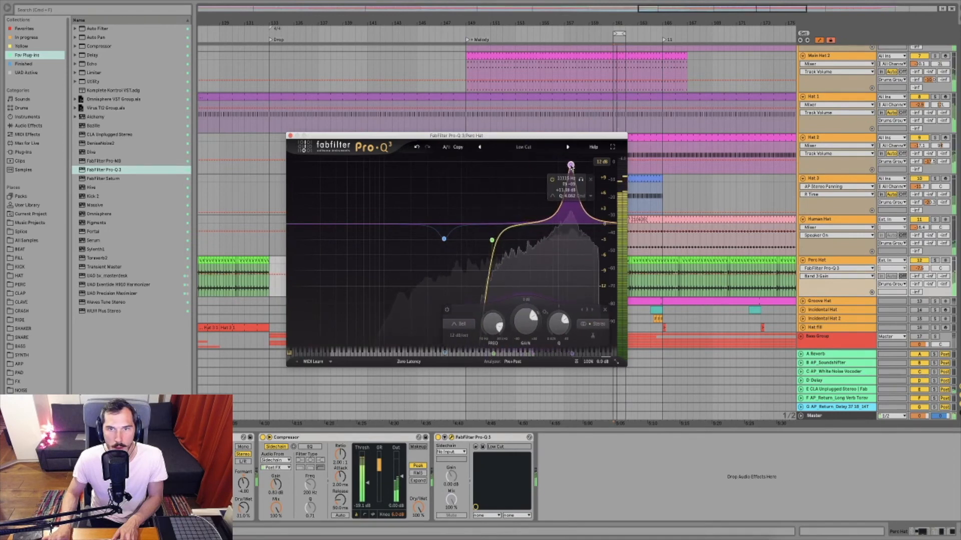
left_click(605, 310)
scroll(569, 222, "down", 4)
left_click_drag(569, 224, 570, 219)
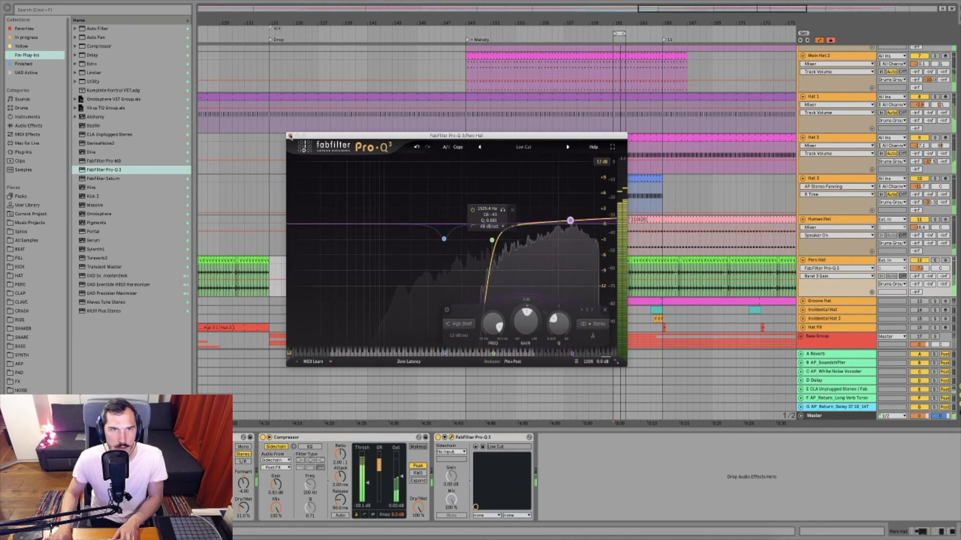
left_click(290, 136)
- Compare the looped section's mix with Hat 1, Hat 2 and Portal Drum each muted and unmuted
scroll(669, 187, "right", 3)
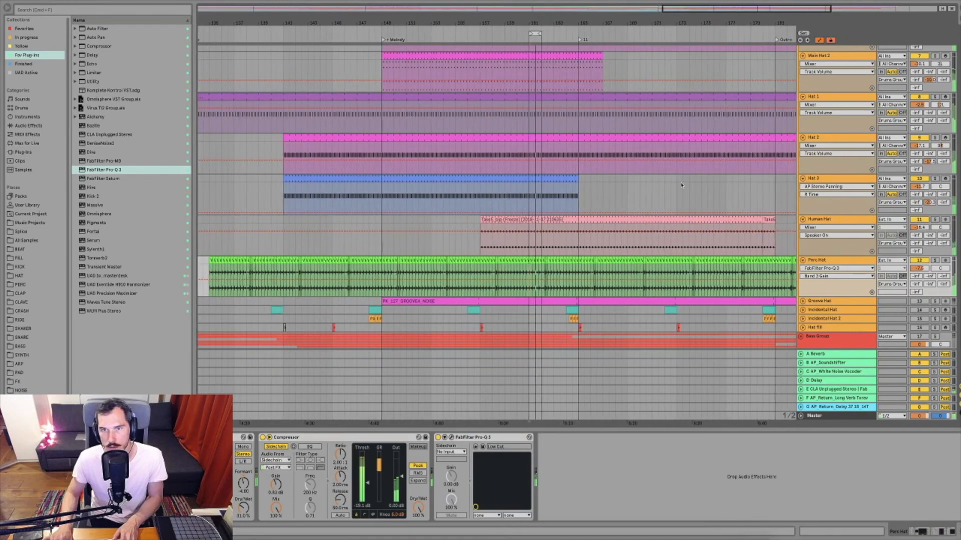
scroll(665, 196, "up", 2)
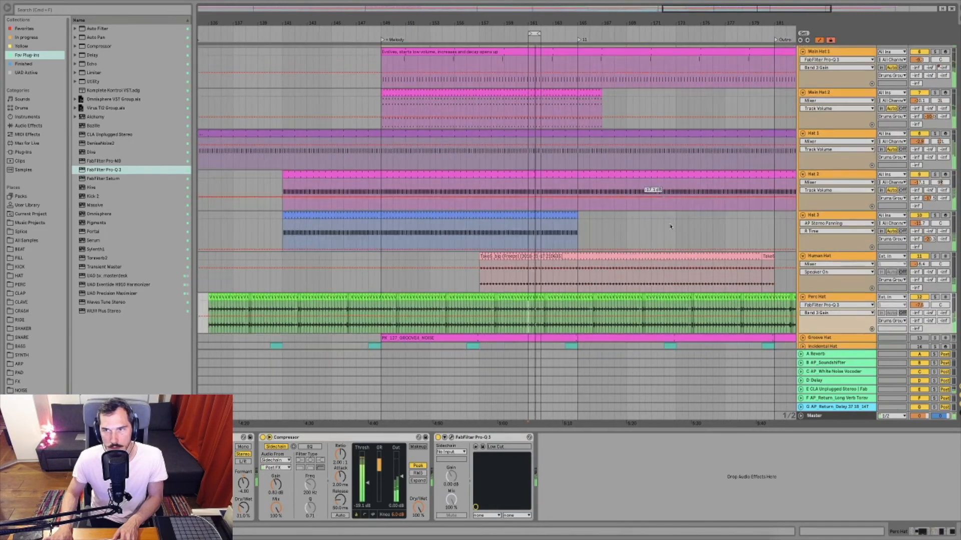
scroll(668, 222, "up", 2)
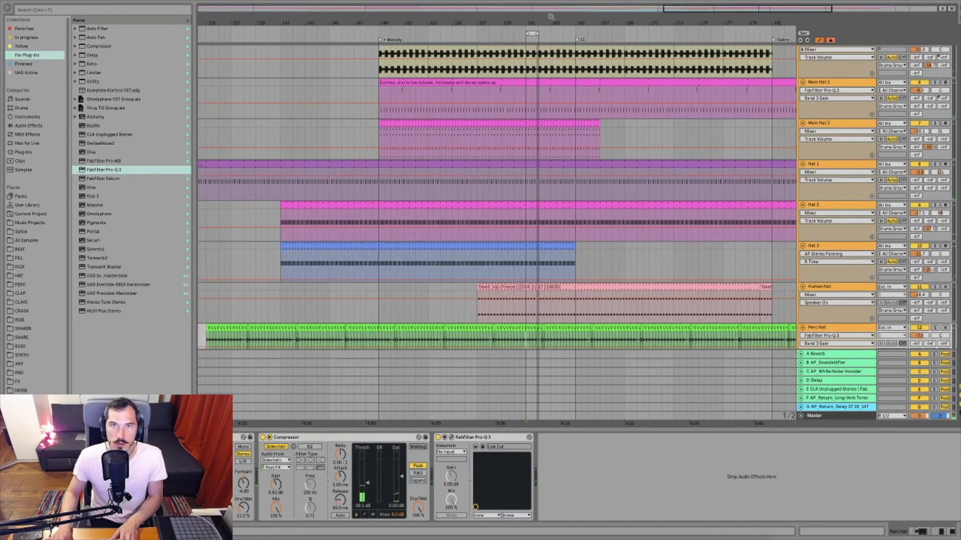
left_click_drag(548, 19, 576, 240)
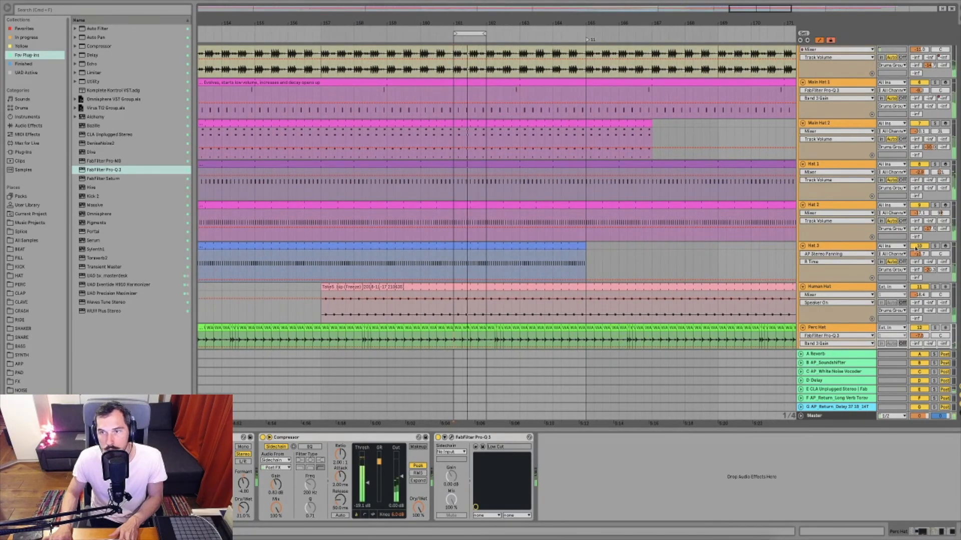
left_click(919, 164)
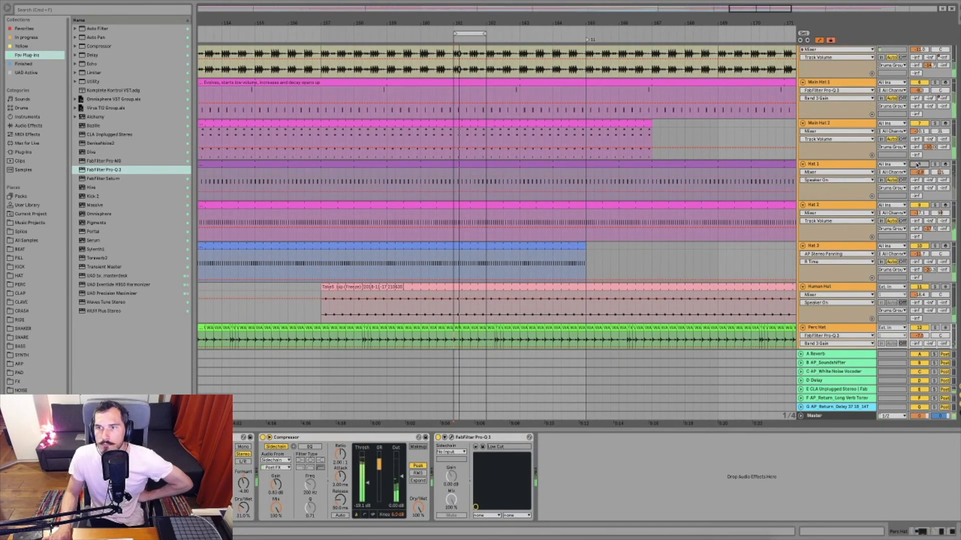
left_click(918, 205)
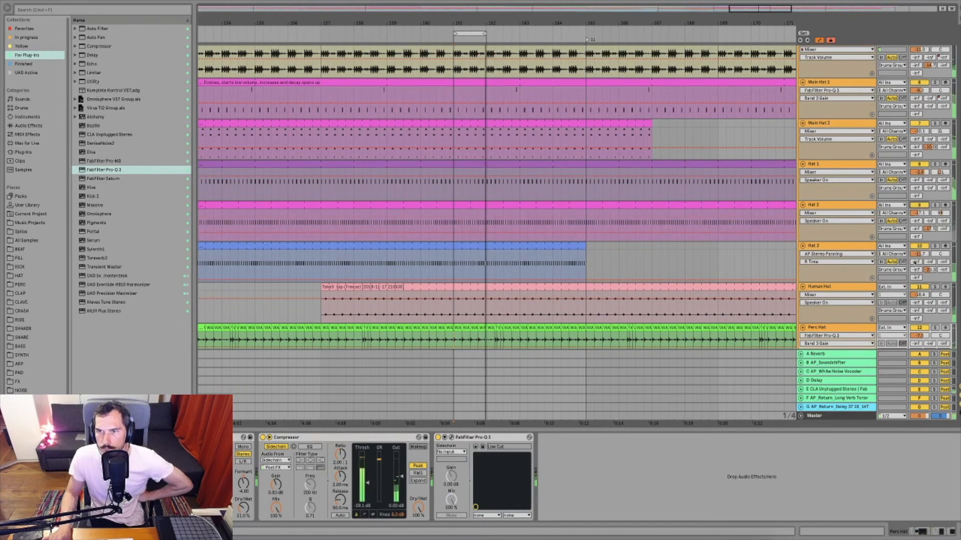
scroll(914, 73, "up", 1)
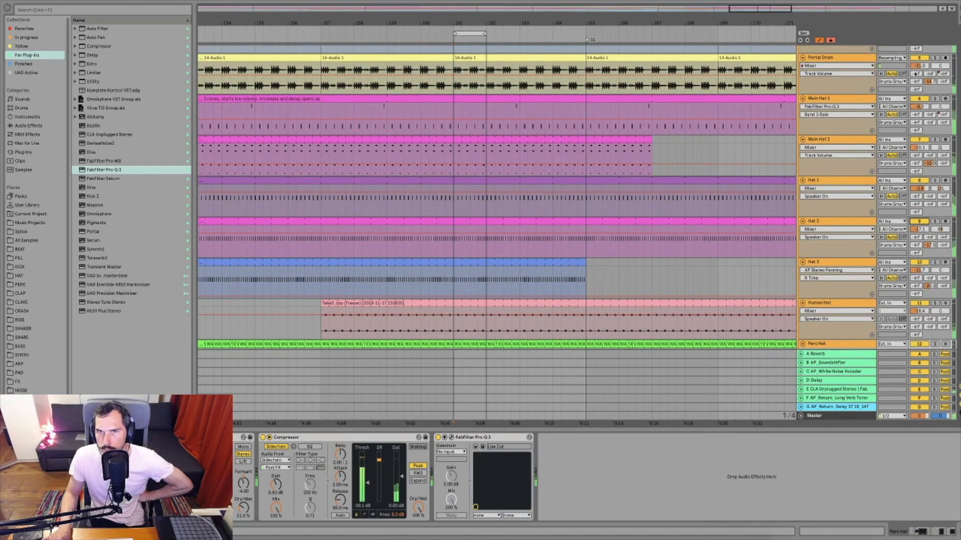
left_click(919, 57)
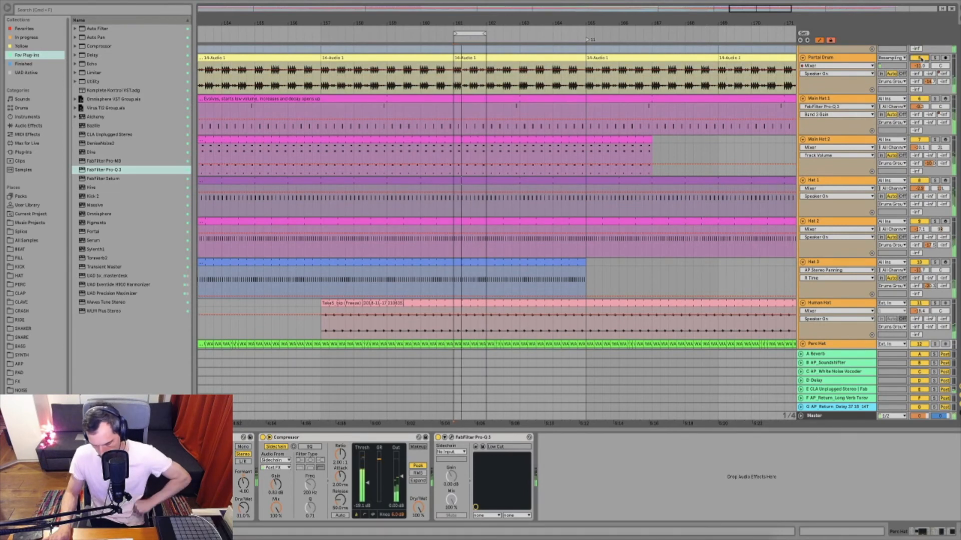
- Paste the sidechain Compressor after Portal Drum's Pro-Q 3, and solo Hat 2 and Hat 1 in turn to compare them
left_click(453, 82)
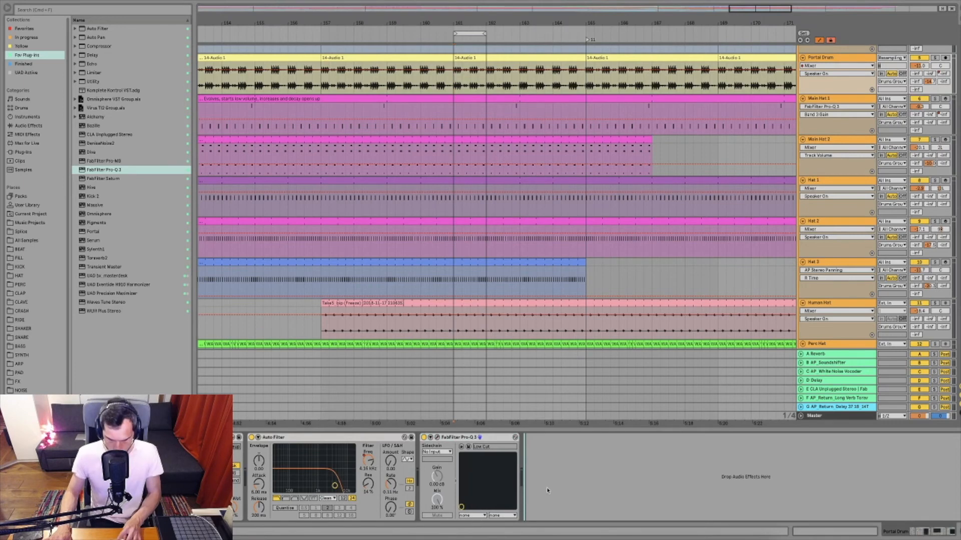
key("super+v")
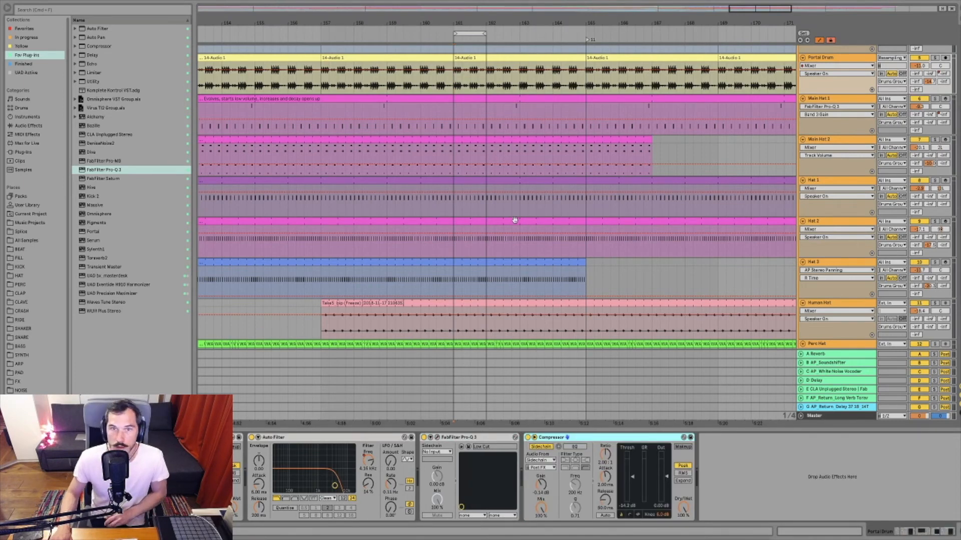
left_click(934, 221)
key("space")
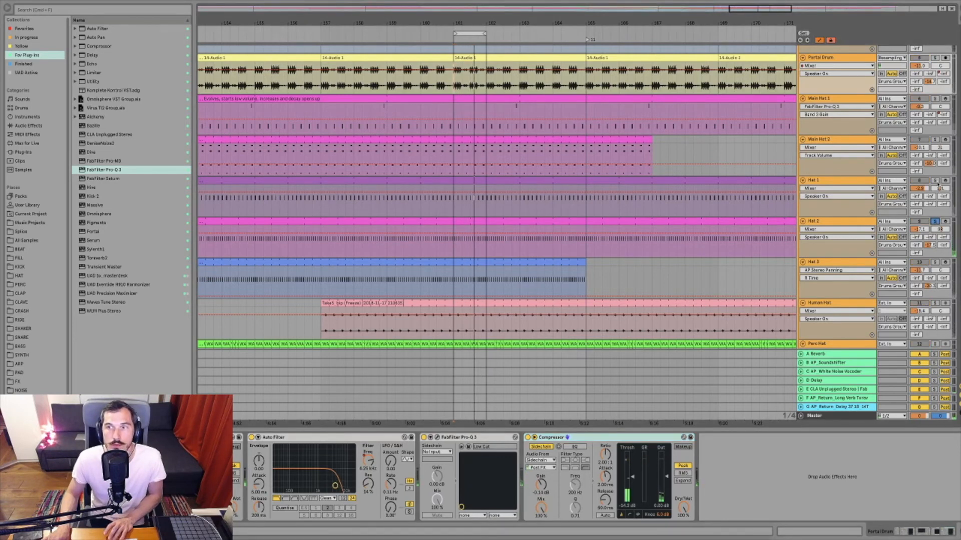
left_click(934, 222)
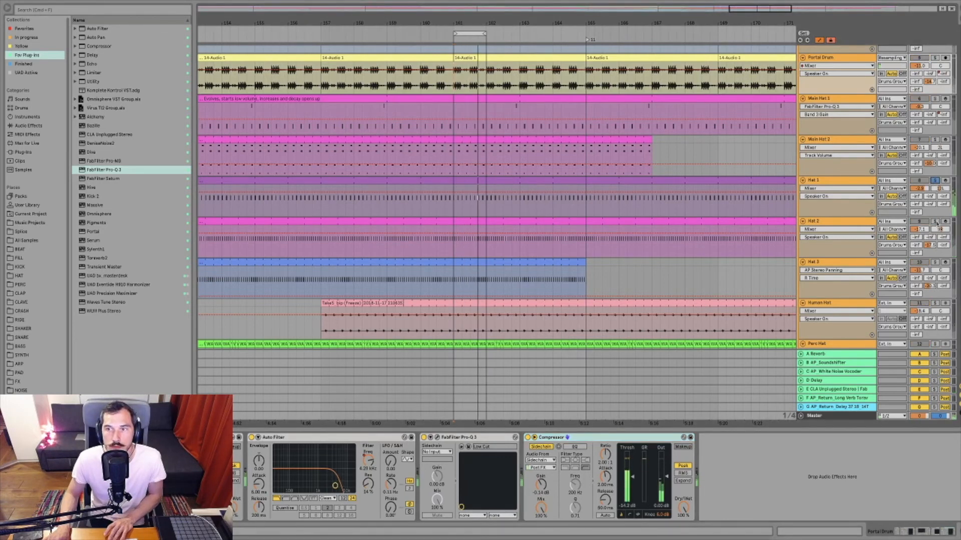
left_click(936, 222)
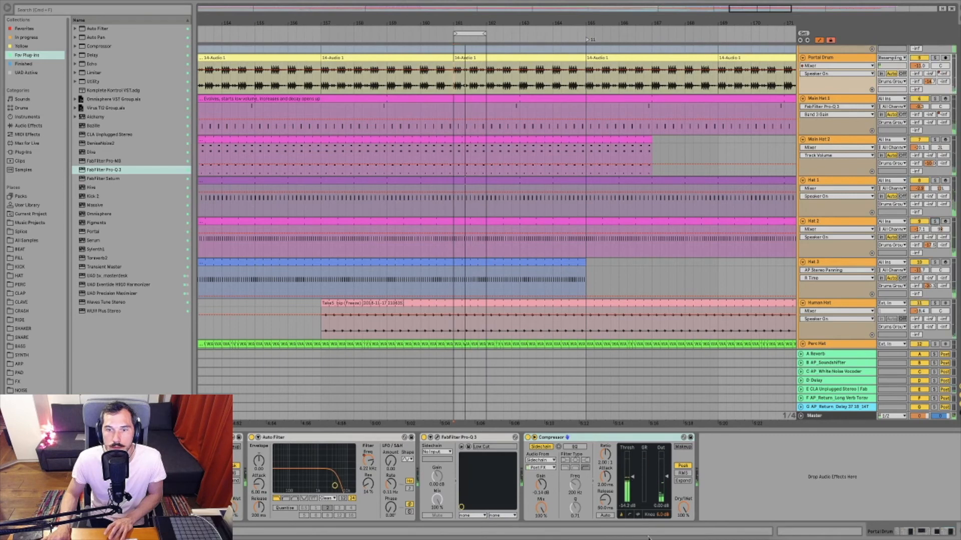
- Set Portal Drum's Compressor sidechain source to Hat 2, with the sidechain gain at about 4.9 dB
left_click(538, 460)
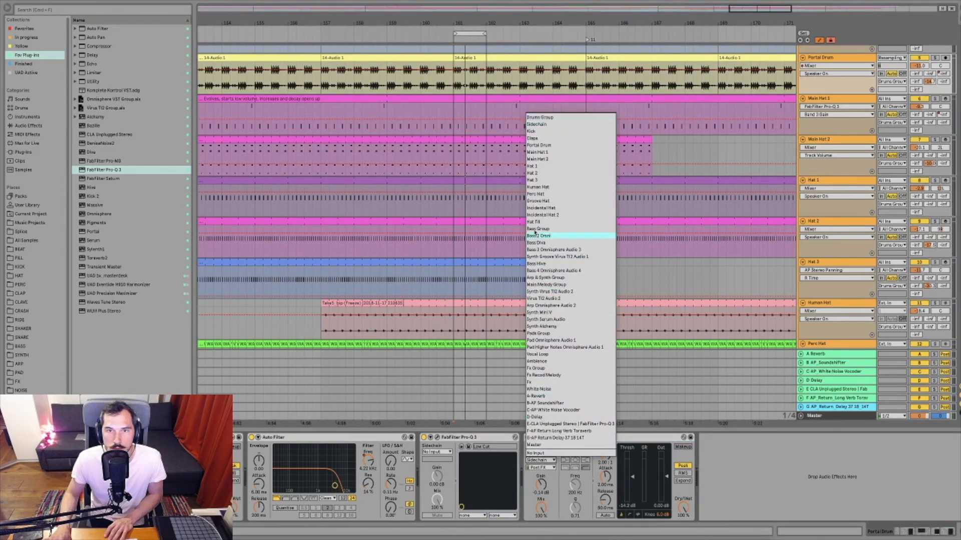
left_click(537, 173)
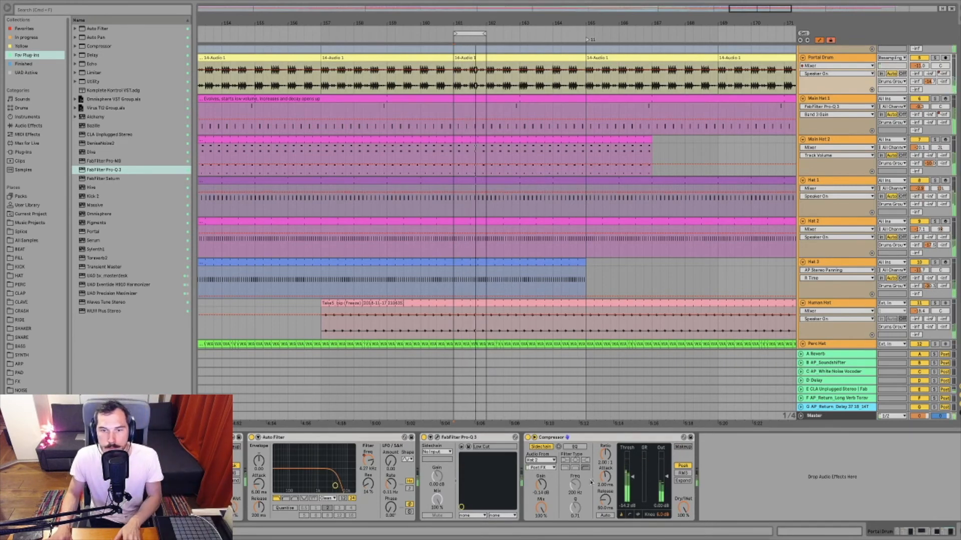
left_click_drag(541, 484, 541, 470)
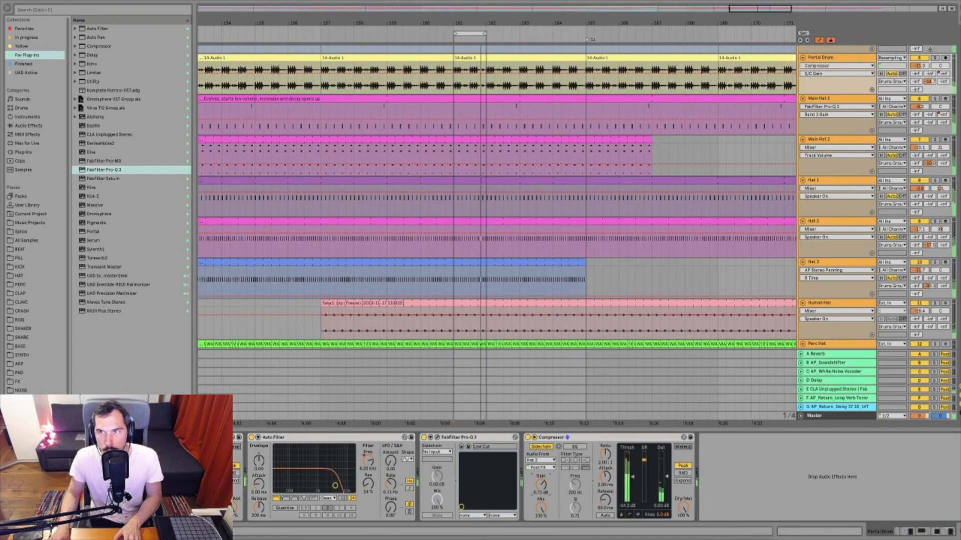
- Audition Portal Drum with its Compressor bypassed and re-enabled to judge the Hat 2 ducking
left_click(934, 58)
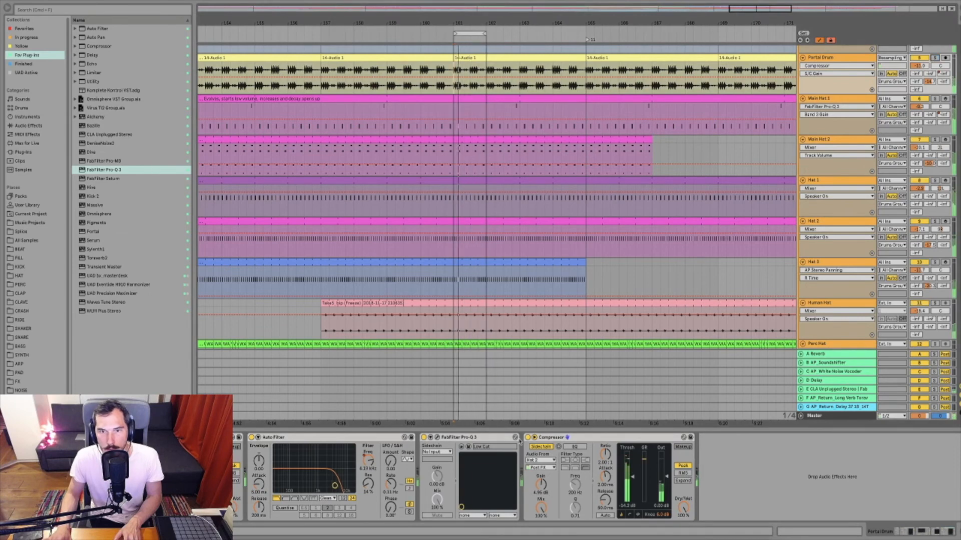
left_click(528, 438)
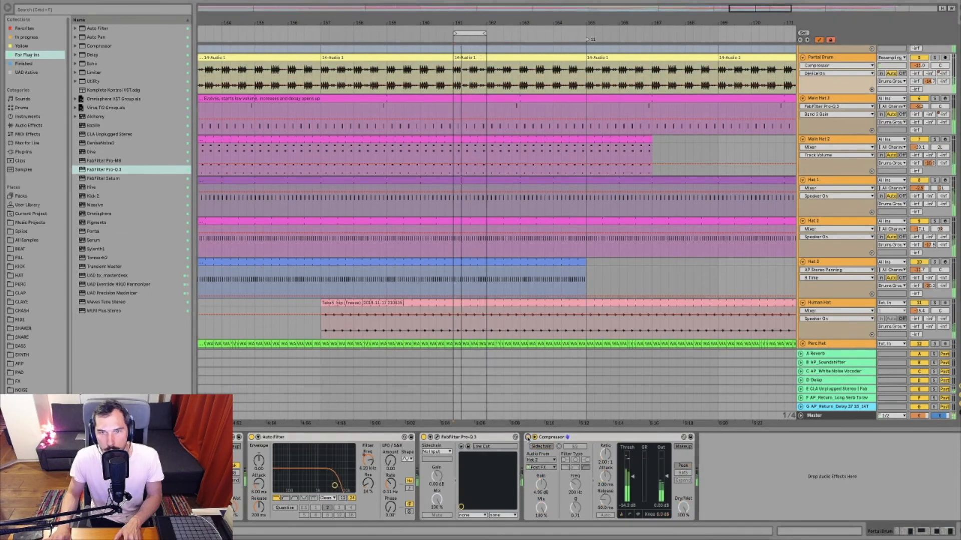
left_click(527, 438)
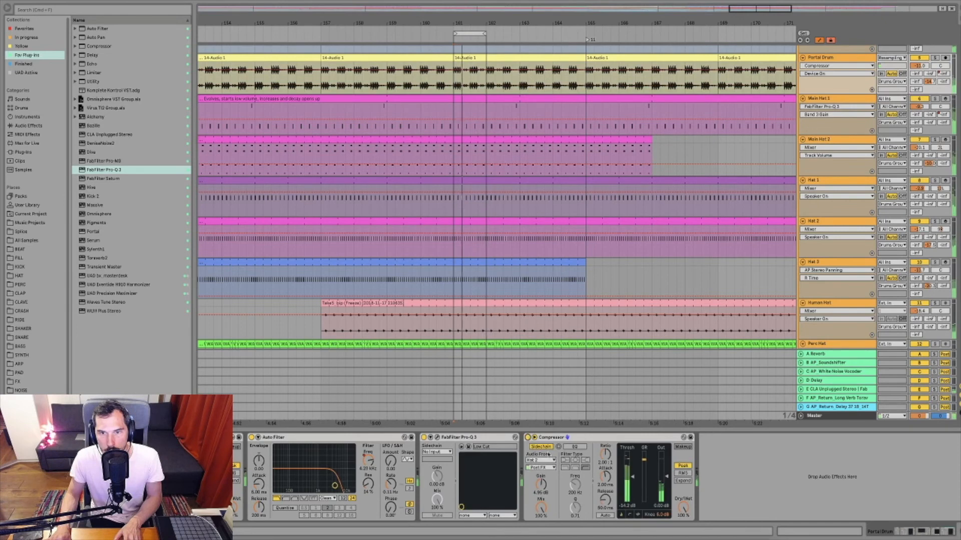
- Set the sidechain gain of Portal Drum's Compressor to about 6.5 dB
left_click(541, 485)
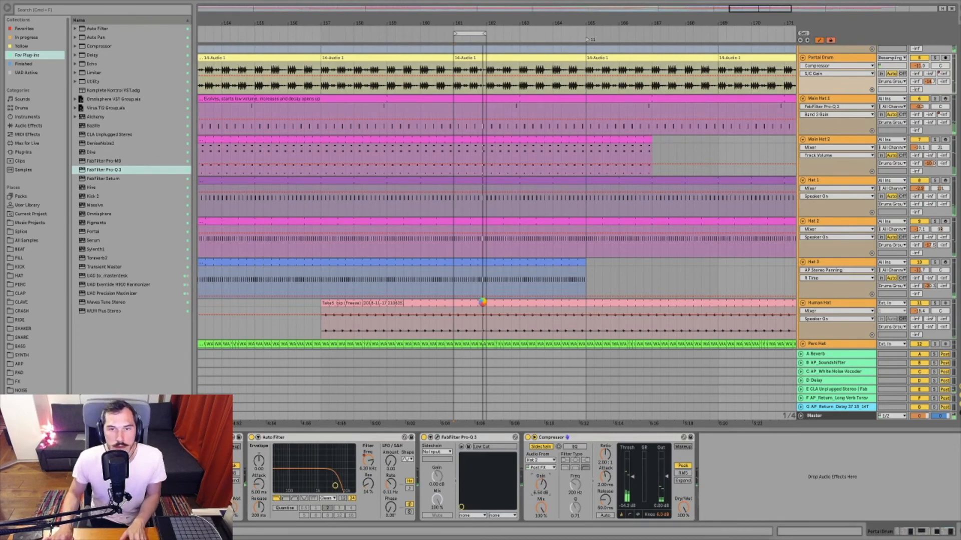
- Unfold and activate the Groove Hat track, play the loop, and briefly solo it to compare it with the mix
scroll(459, 216, "down", 3)
scroll(461, 219, "down", 3)
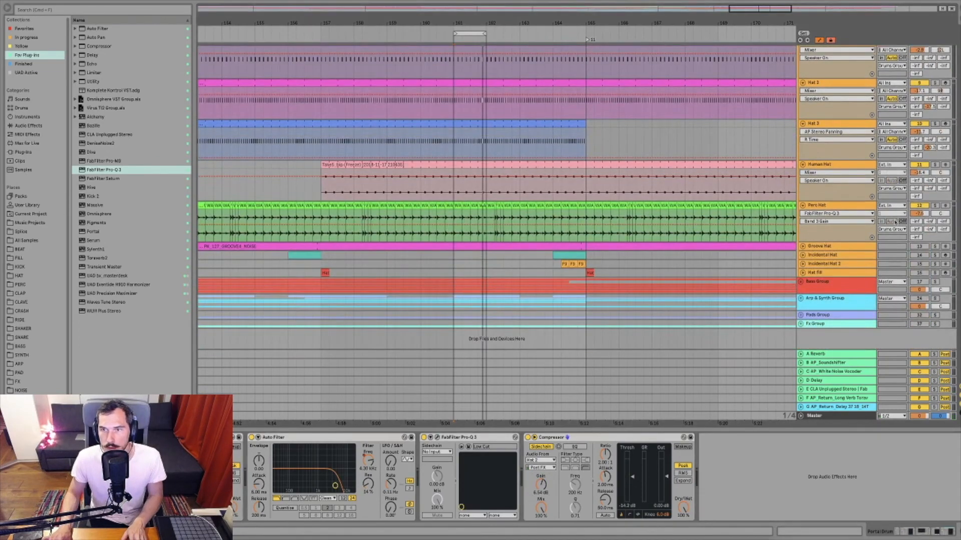
left_click(841, 247)
left_click(802, 246)
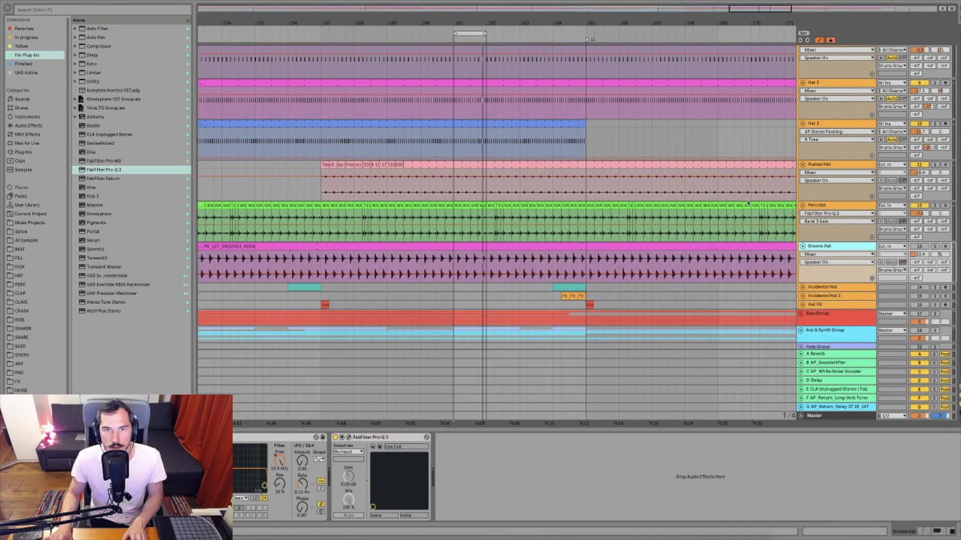
left_click(919, 247)
key("space")
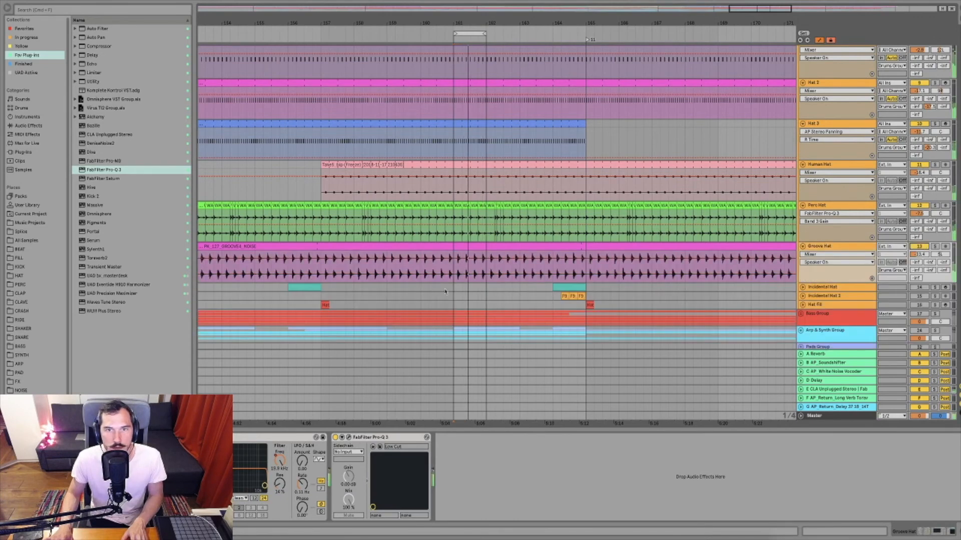
left_click(935, 247)
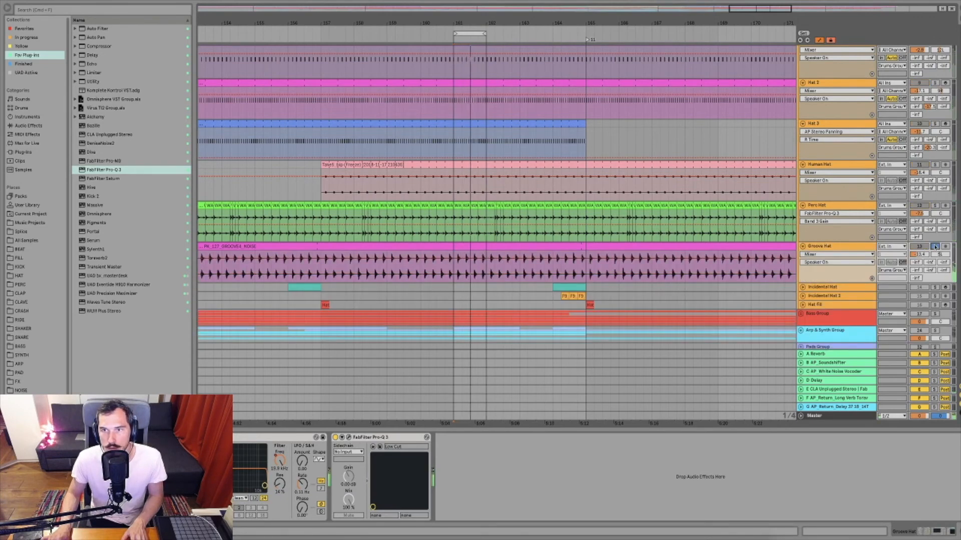
left_click(934, 246)
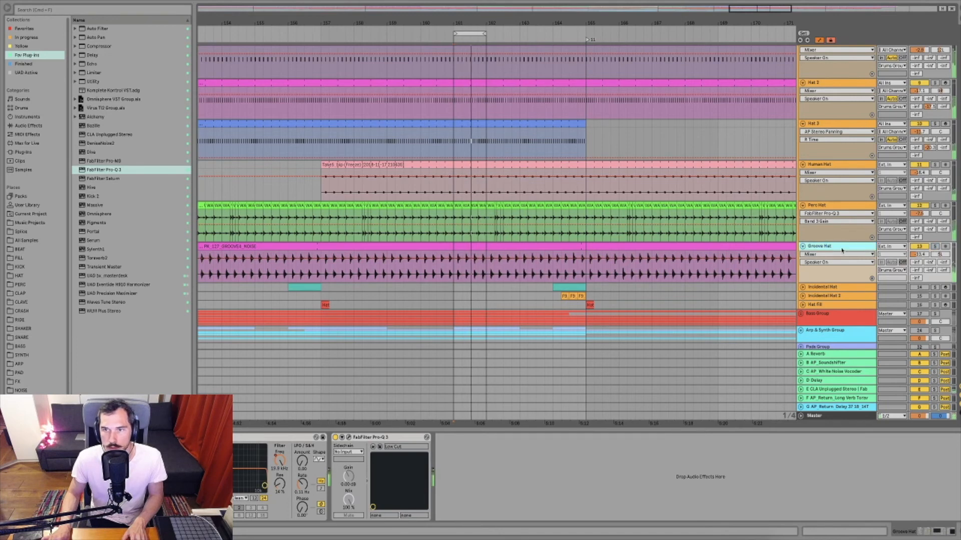
- In Groove Hat's Pro-Q 3, add a narrow cut of about 3.8 dB at about 2244 Hz and a wide bell cut around 890 Hz
left_click(349, 438)
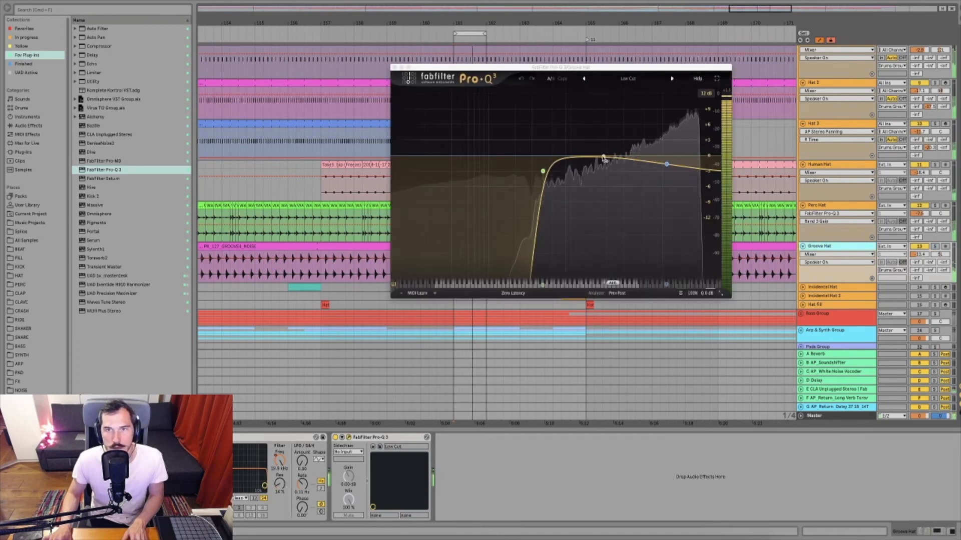
double_click(607, 135)
left_click_drag(607, 136, 611, 98)
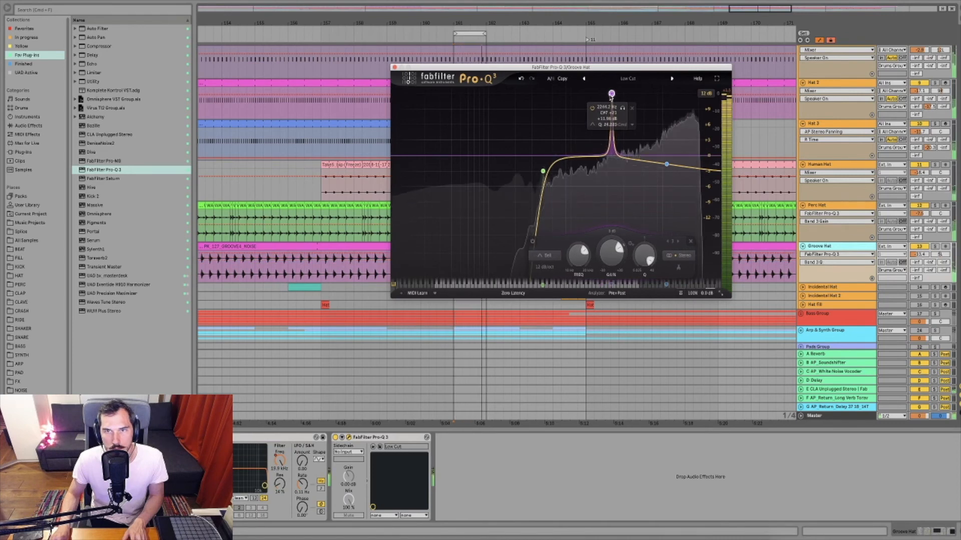
left_click_drag(607, 259, 597, 297)
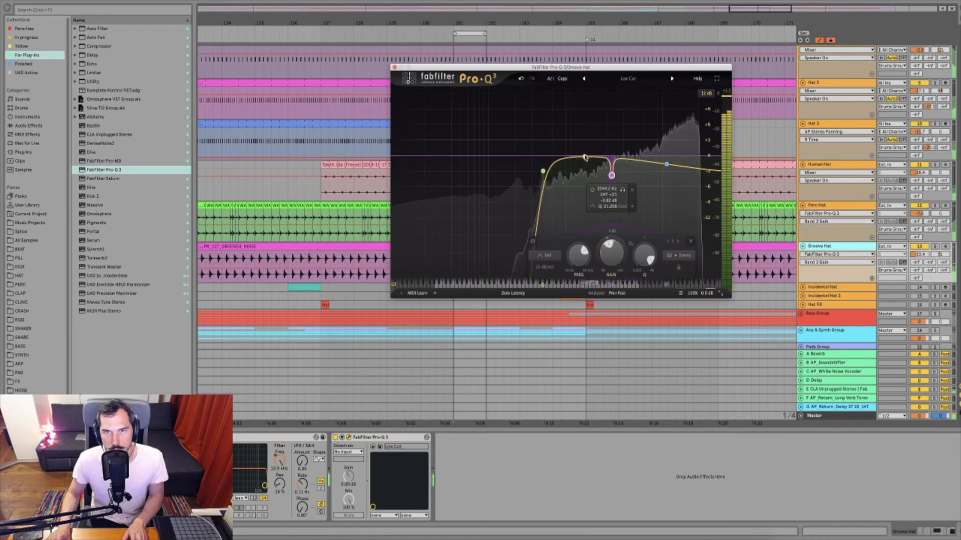
mouse_move(580, 158)
left_mouse_down()
mouse_move(579, 107)
mouse_move(553, 102)
mouse_move(574, 144)
mouse_move(575, 172)
left_mouse_up()
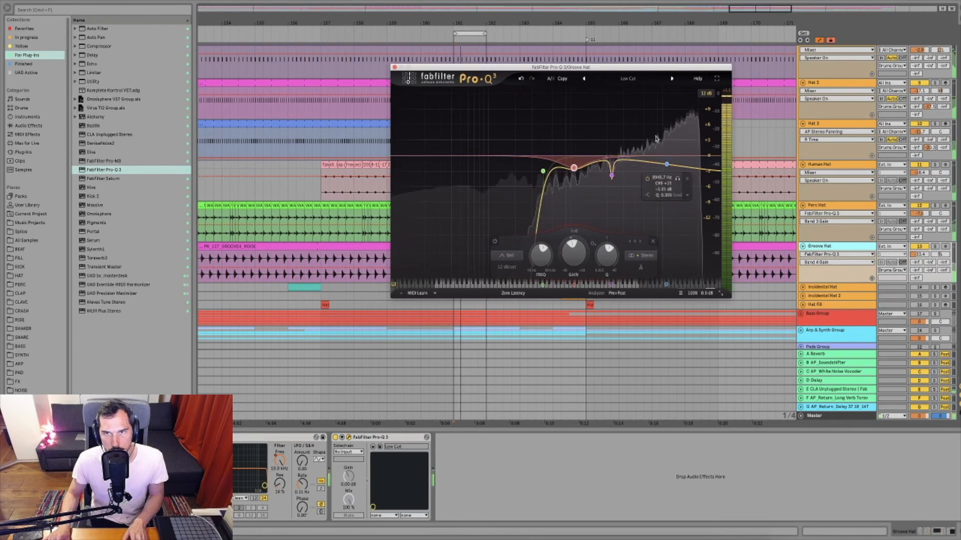
- Add a narrow cut of about 3.3 dB in the high treble of Groove Hat's Pro-Q 3 and close the plug-in window
double_click(639, 135)
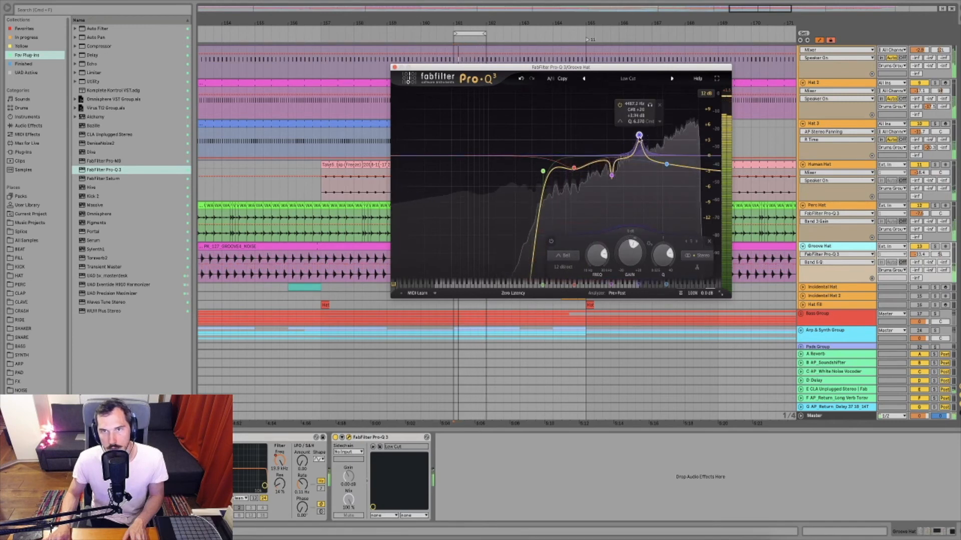
left_click_drag(639, 136, 681, 99)
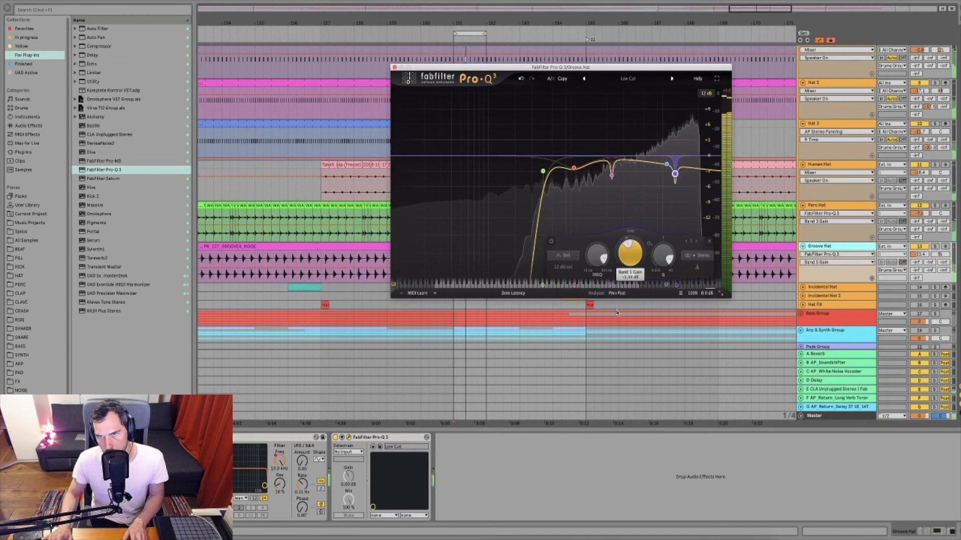
key("space")
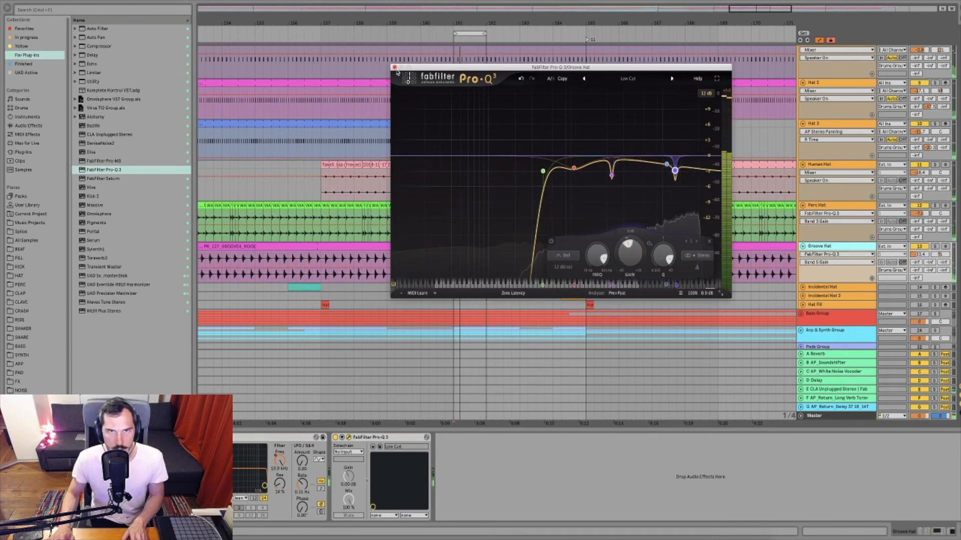
left_click(394, 67)
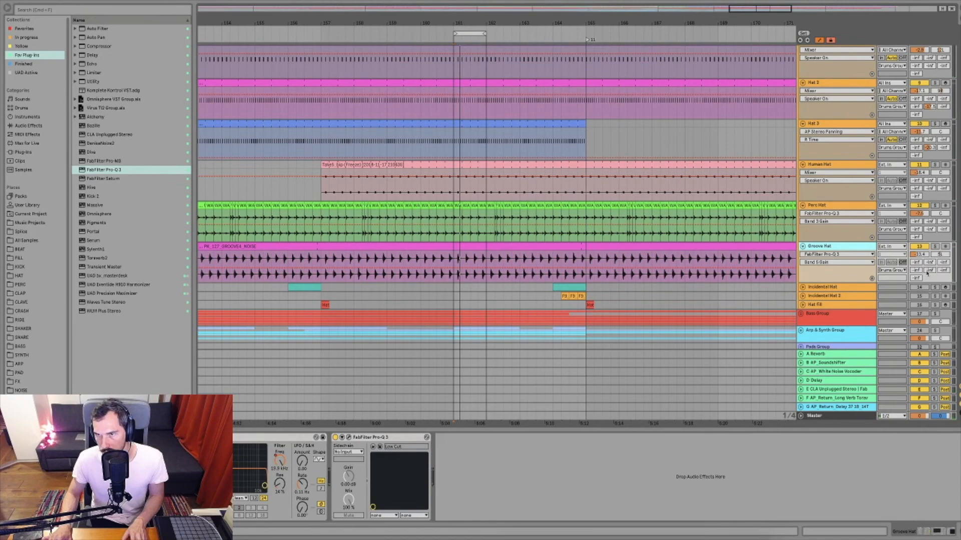
- Raise Groove Hat's send to the E CLA Unplugged Stereo return and solo the track to hear it
left_click_drag(927, 273, 928, 270)
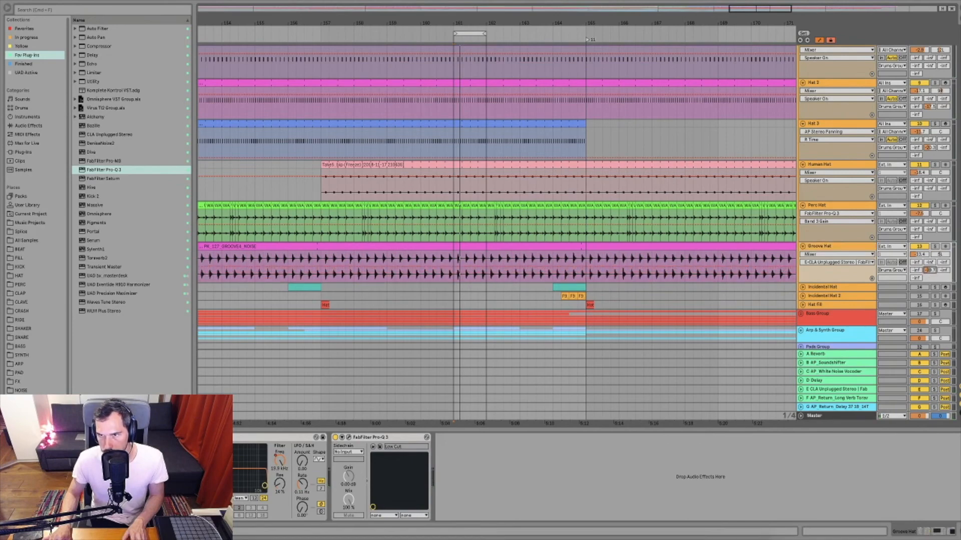
scroll(933, 273, "up", 3)
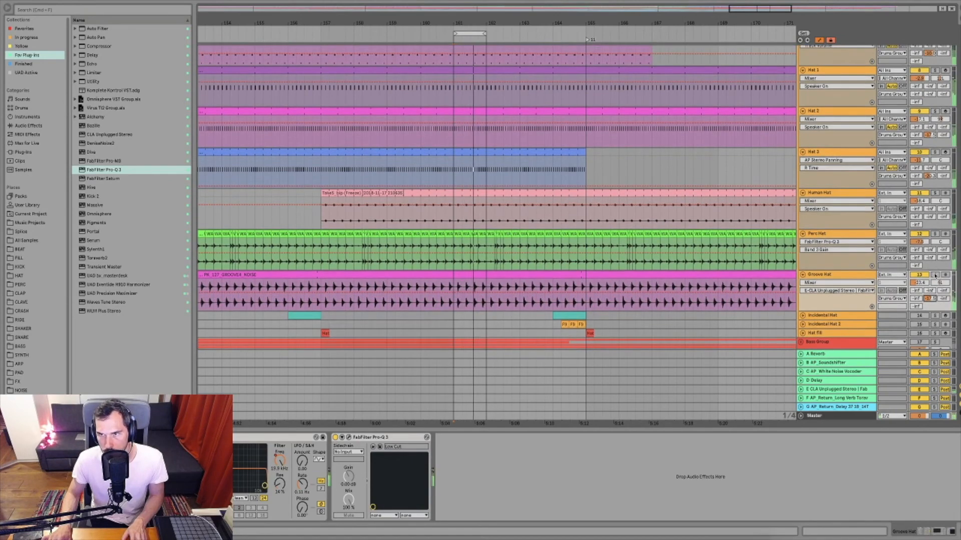
left_click(934, 275)
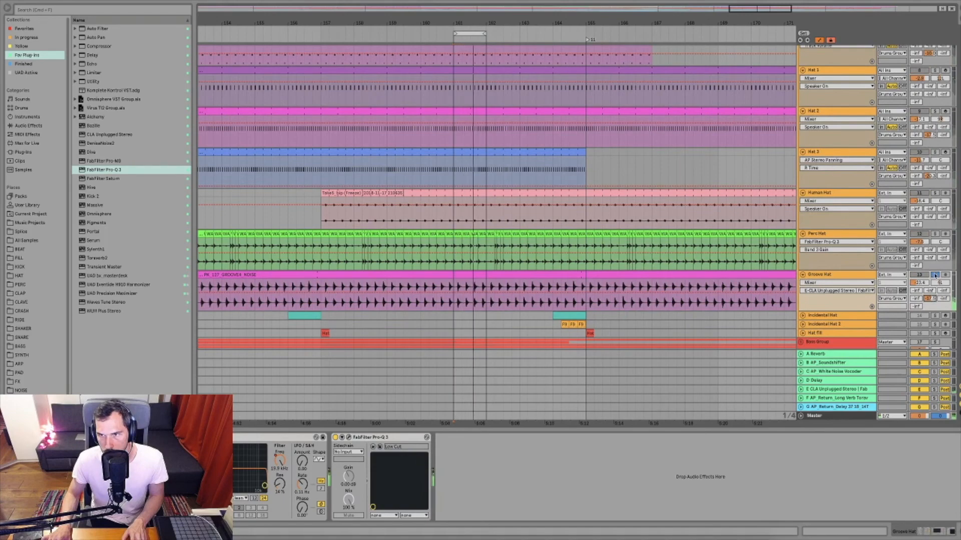
- Unfold the Incidental Hat track and activate it for playback
scroll(538, 256, "down", 4)
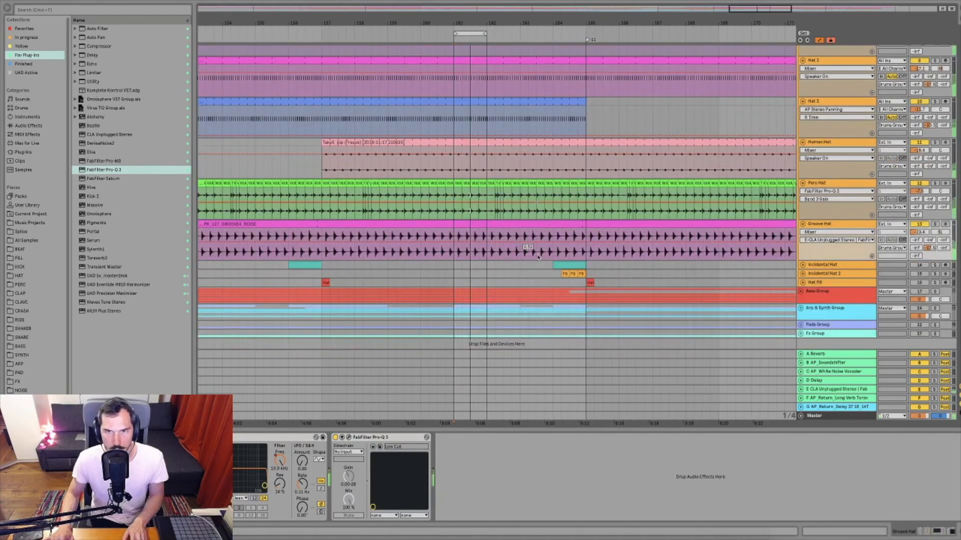
left_click(821, 267)
left_click(803, 264)
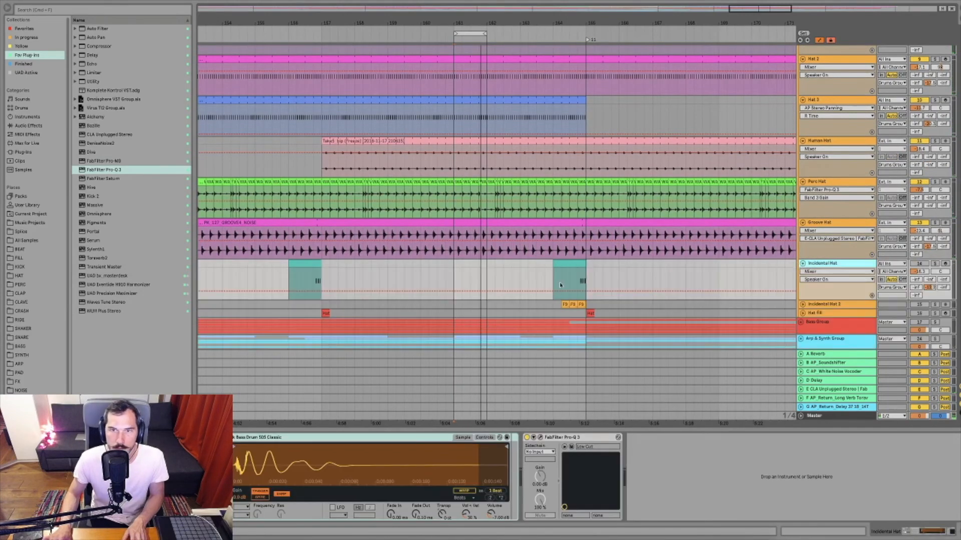
scroll(579, 235, "down", 3)
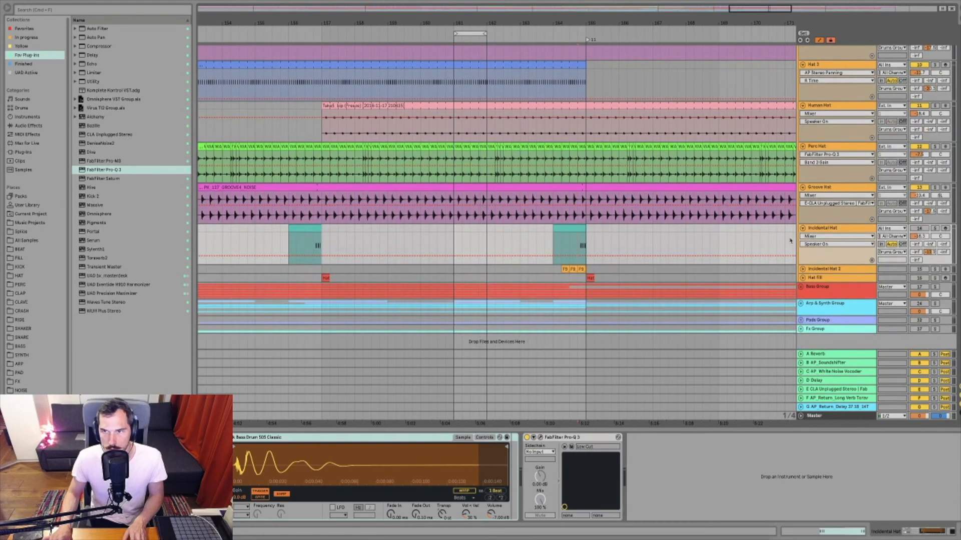
left_click(920, 228)
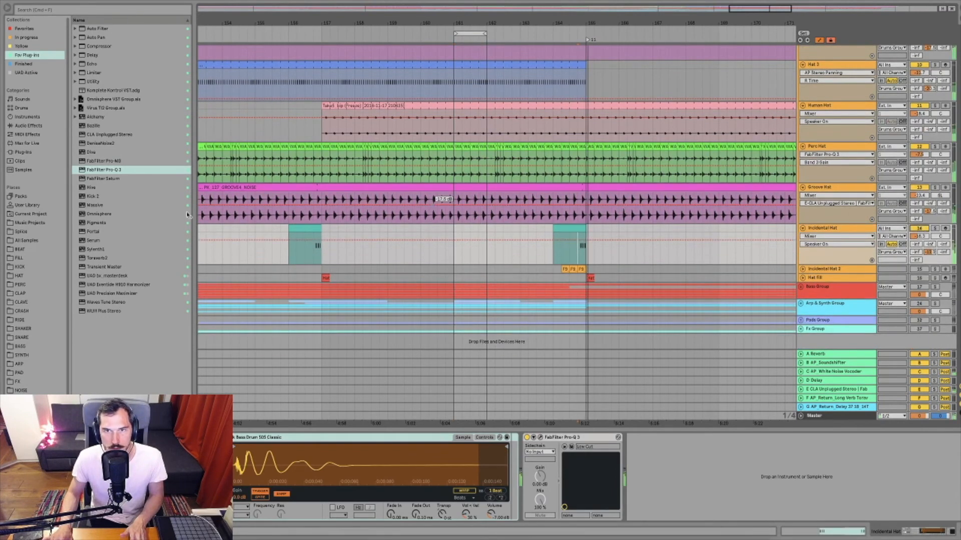
- Open Incidental Hat's Pro-Q 3 clear of its clips and loop the hits at the end of the clip before bar 165
left_click(541, 438)
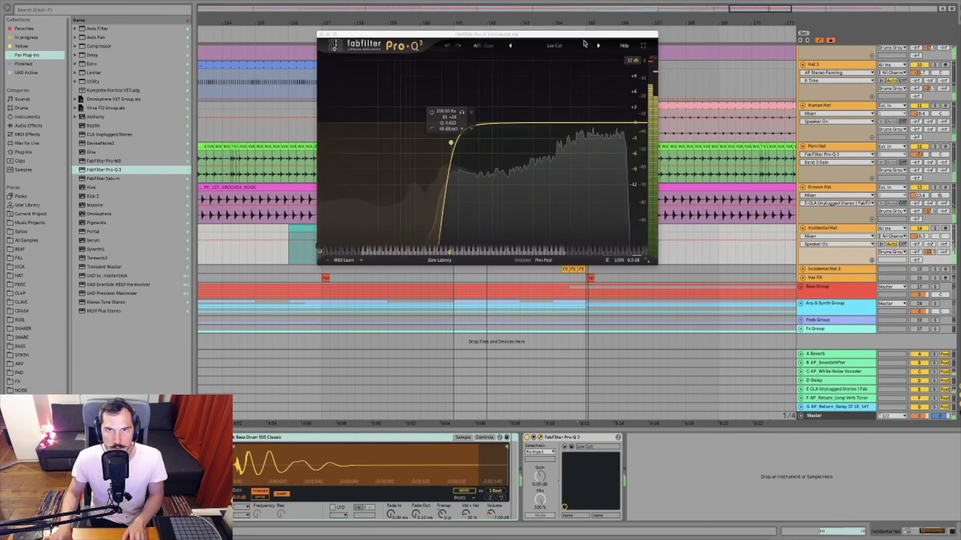
left_click_drag(587, 35, 425, 24)
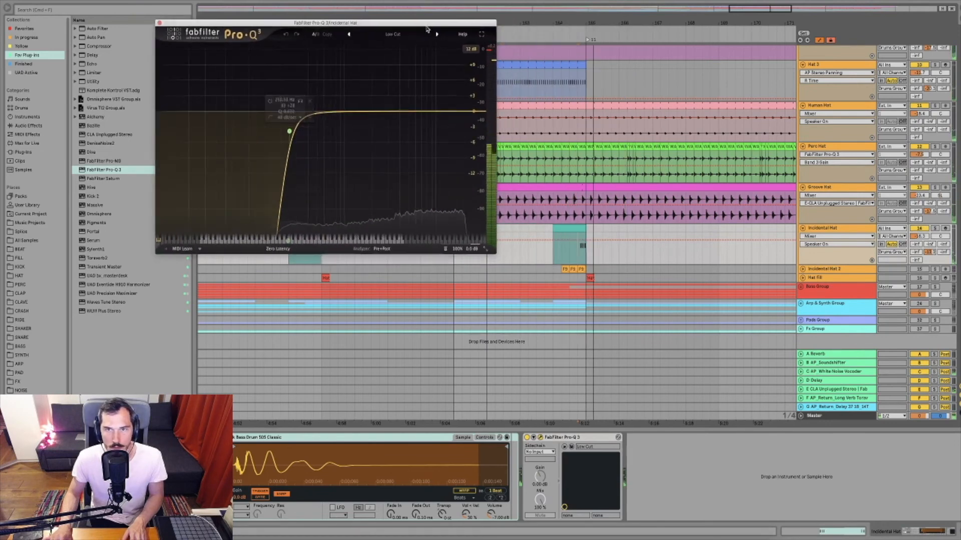
left_click(581, 254)
key("space")
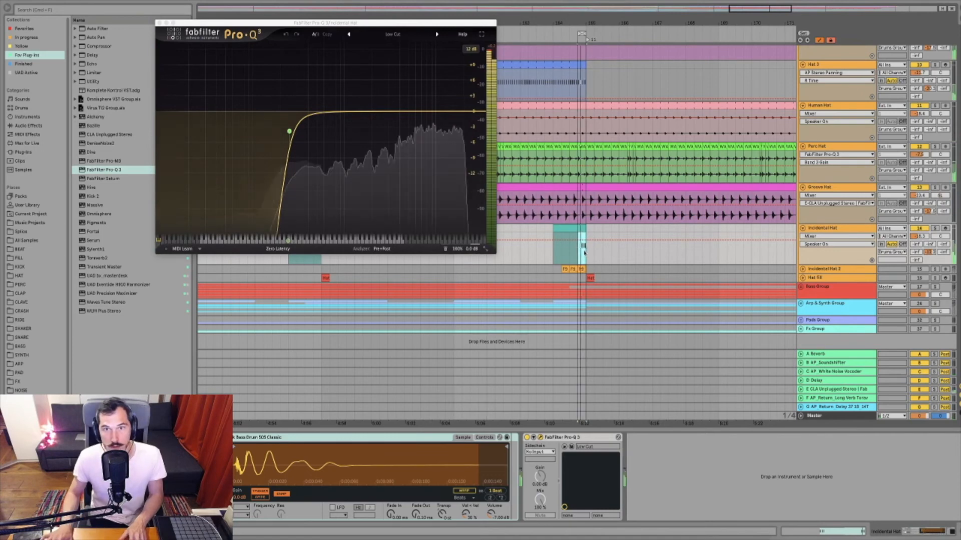
- Sweep a narrow boosted bell through the low mids in Incidental Hat's Pro-Q 3, and delete the band
left_click(316, 97)
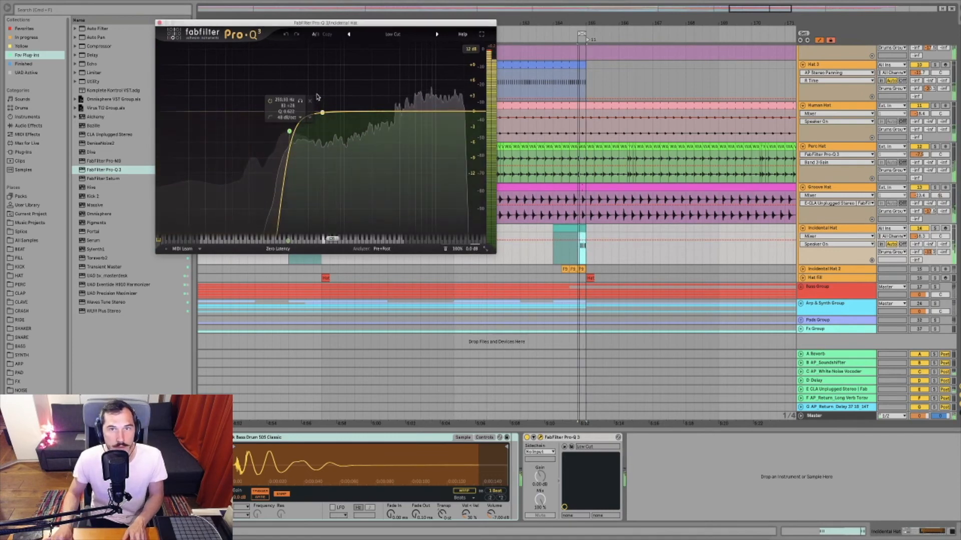
double_click(317, 96)
scroll(317, 95, "up", 10)
left_click_drag(316, 95, 303, 51)
scroll(305, 58, "down", 2)
scroll(305, 50, "down", 3)
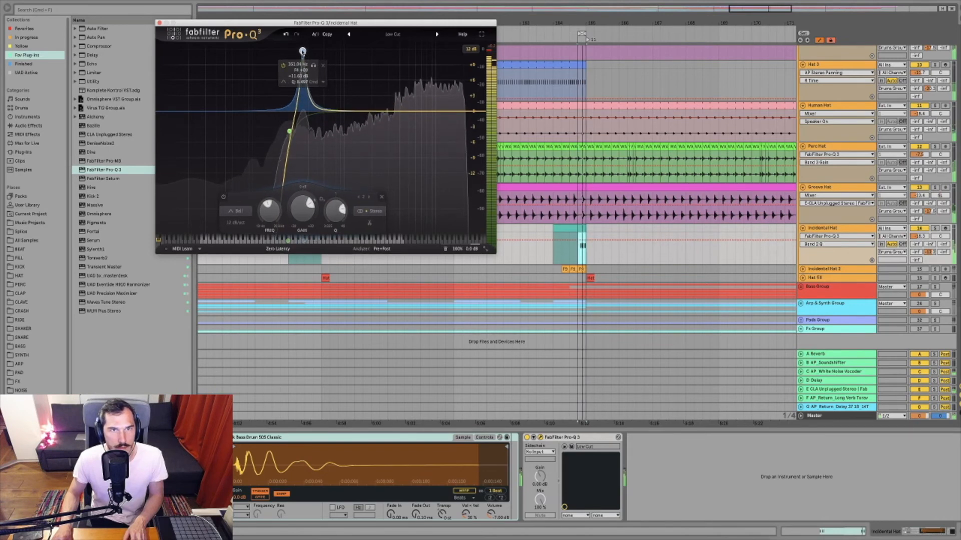
scroll(302, 51, "down", 1)
left_click(382, 198)
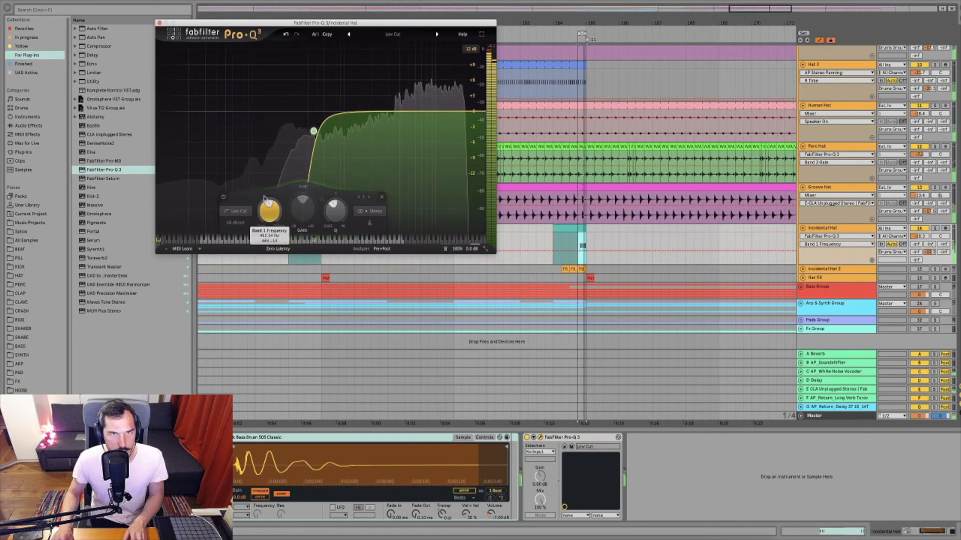
- Set the low cut frequency in Incidental Hat's Pro-Q 3 to about 393 Hz
scroll(264, 199, "up", 2)
left_click_drag(262, 204, 262, 204)
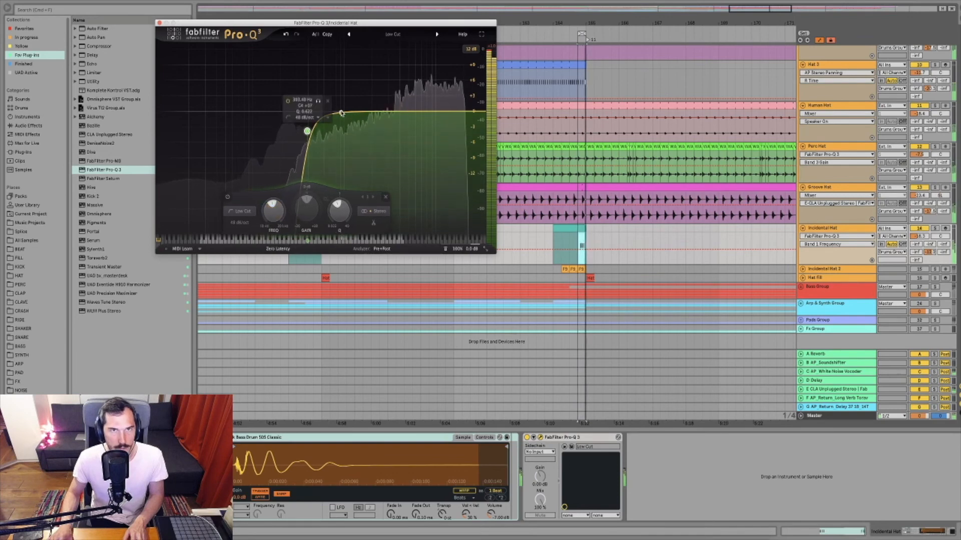
- Sweep a narrow boosted bell through Incidental Hat's highs up to about 17 kHz, delete the band, and close Pro-Q 3
left_click_drag(336, 108, 418, 56)
scroll(330, 74, "up", 5)
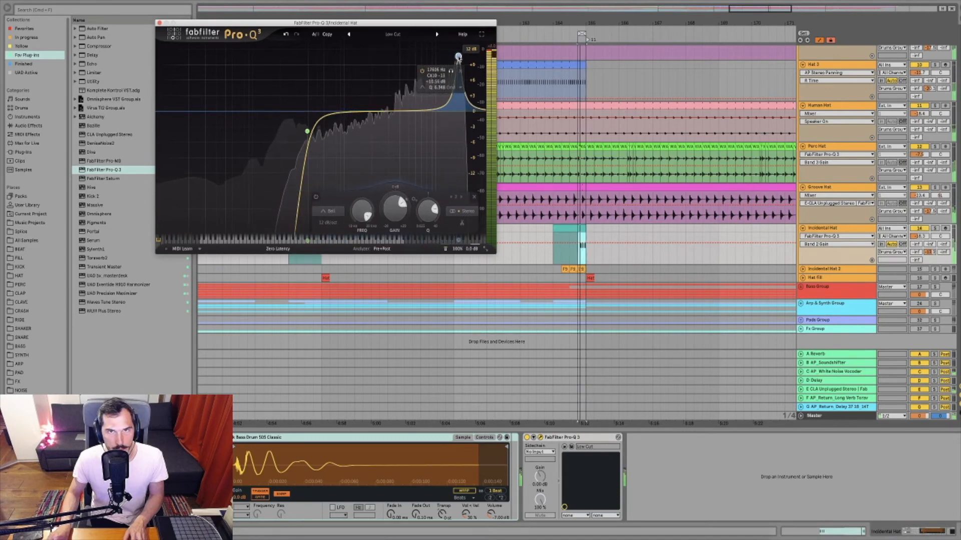
left_click(474, 197)
left_click(159, 24)
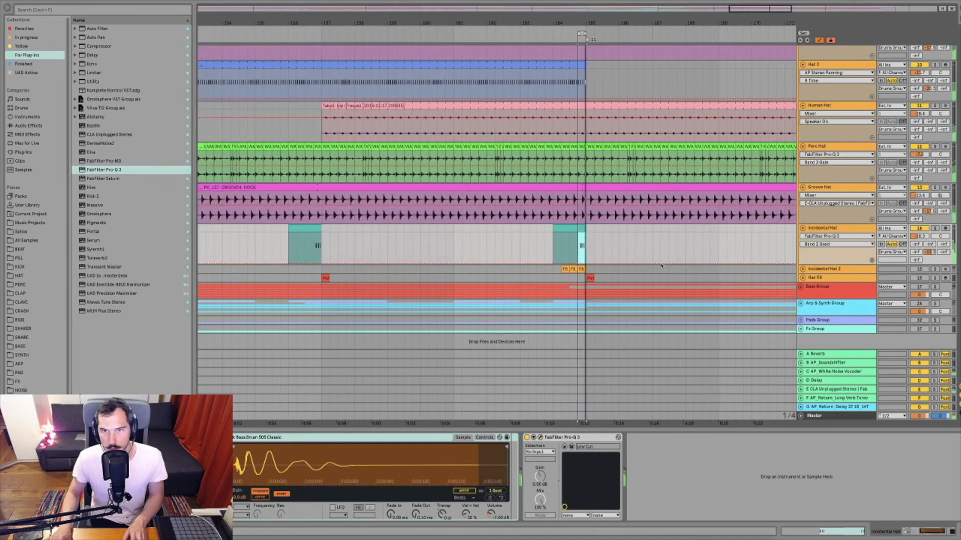
- Select and unfold the Incidental Hat 2 track
left_click(821, 271)
left_click(803, 269)
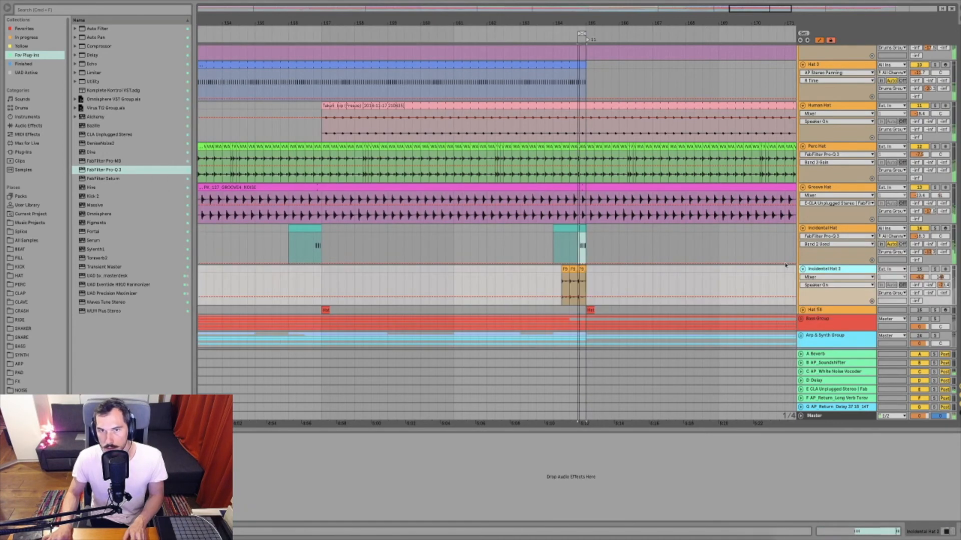
- Loop and play the hits at the end of Incidental Hat's clip before bar 157, and reopen the track's Pro-Q 3
left_click(312, 258)
key("space")
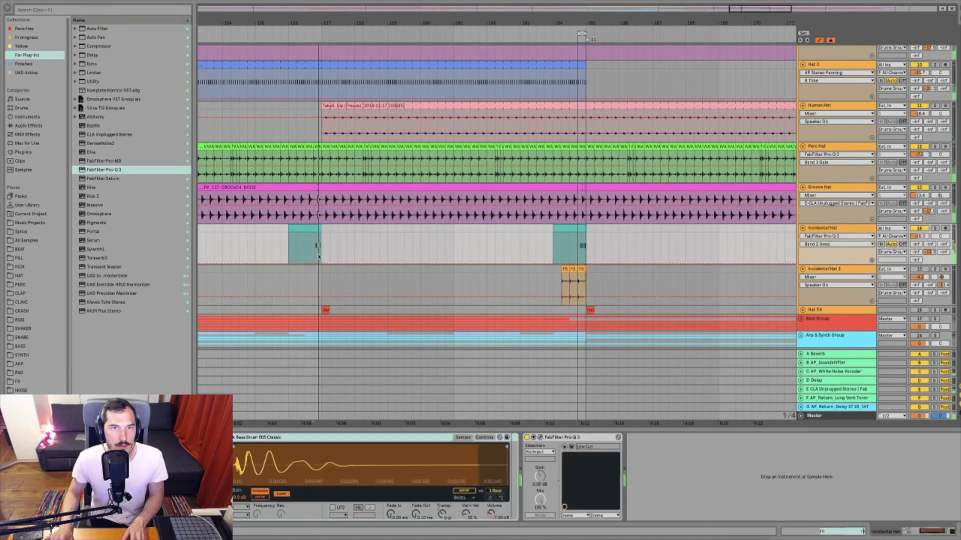
key("space")
left_click_drag(312, 258, 319, 257)
key("super+l")
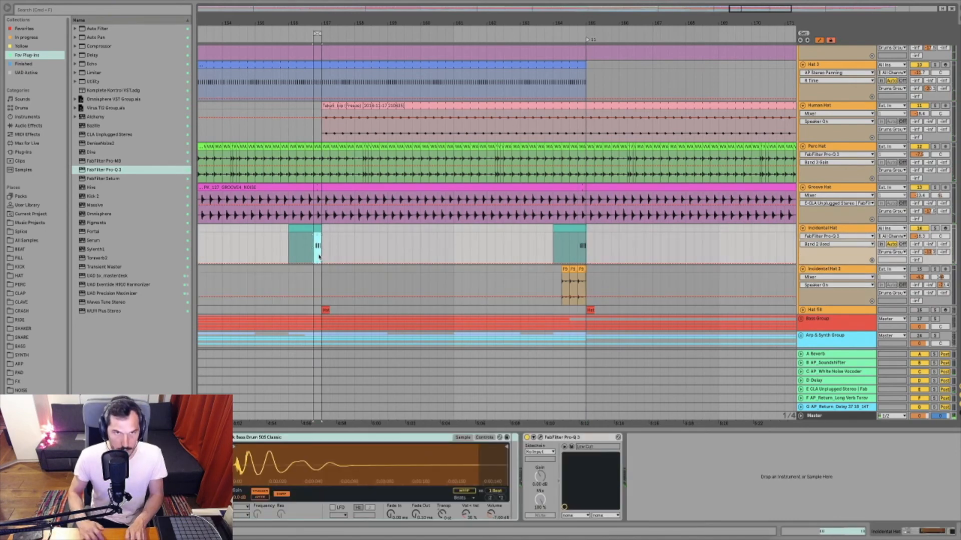
key("space")
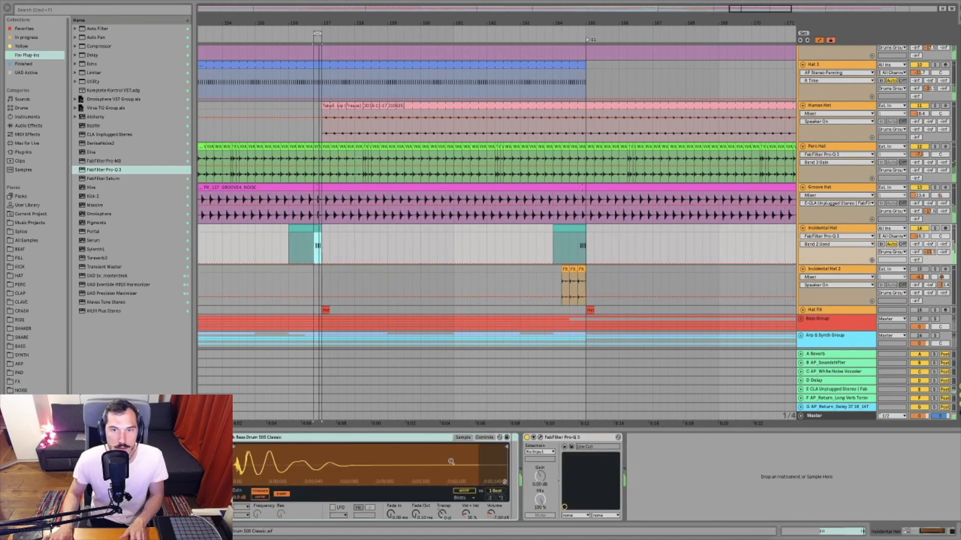
left_click(540, 438)
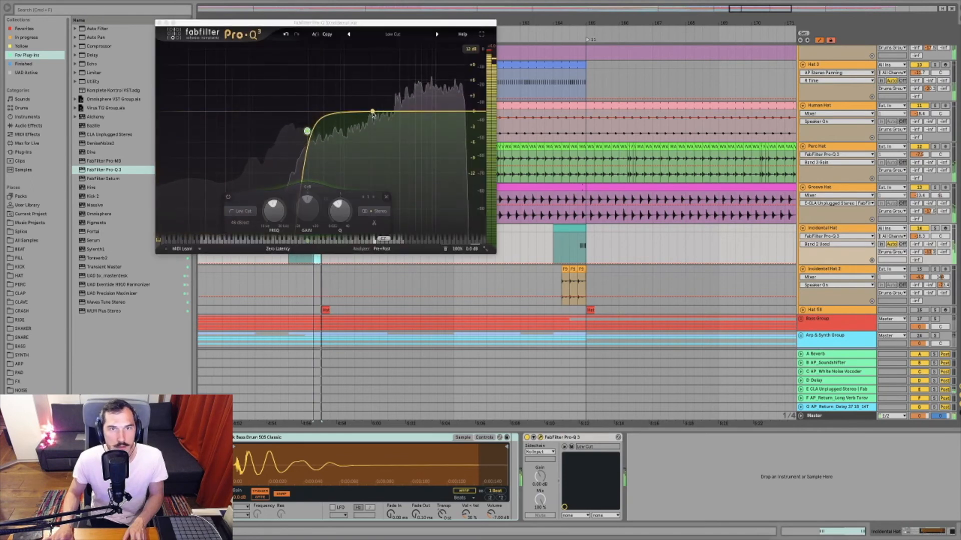
- Sweep a narrow boosted bell through Incidental Hat's mids, delete the band, and close Pro-Q 3
left_click_drag(369, 109, 327, 86)
scroll(370, 90, "up", 5)
left_click(406, 197)
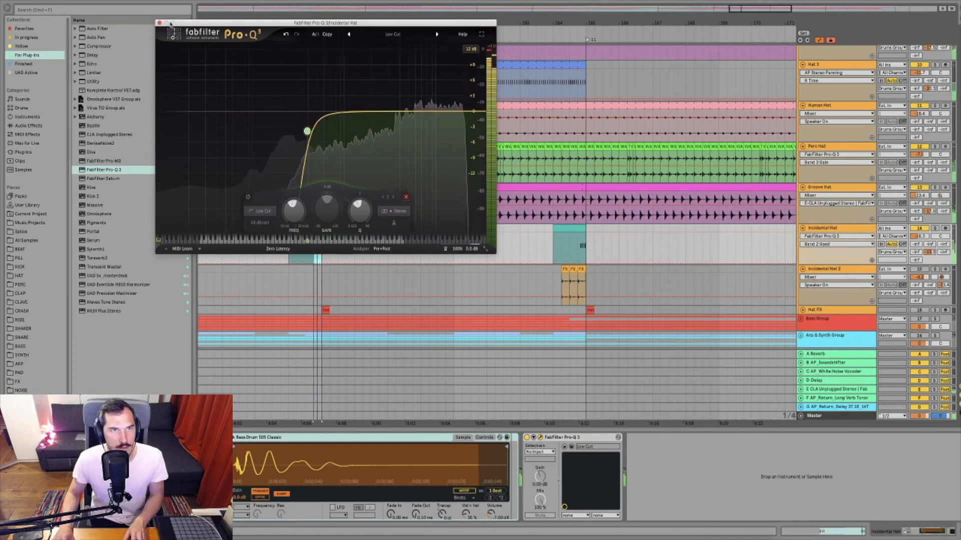
left_click(158, 23)
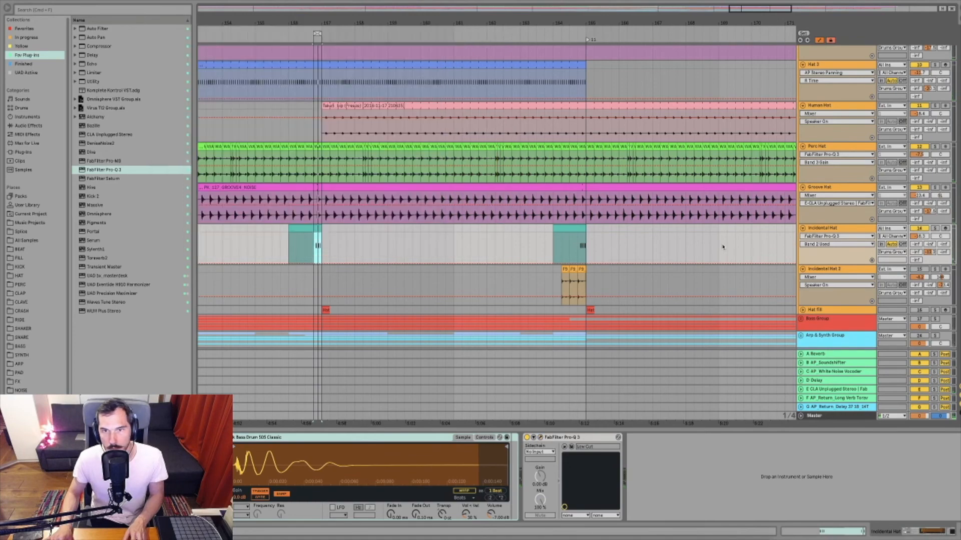
- Select the bar before 165 containing the three clips on the Incidental Hat 2 track and loop it
scroll(638, 209, "down", 3)
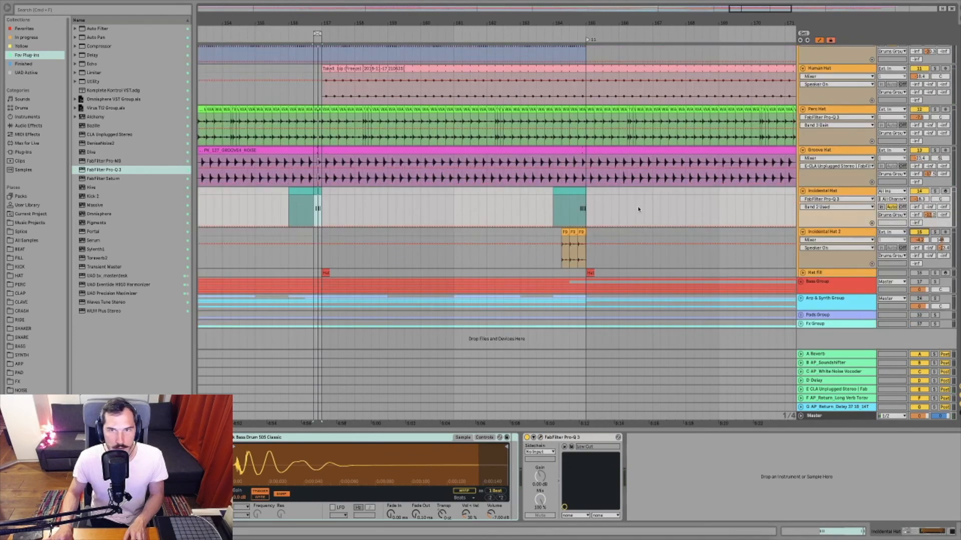
left_click(553, 263)
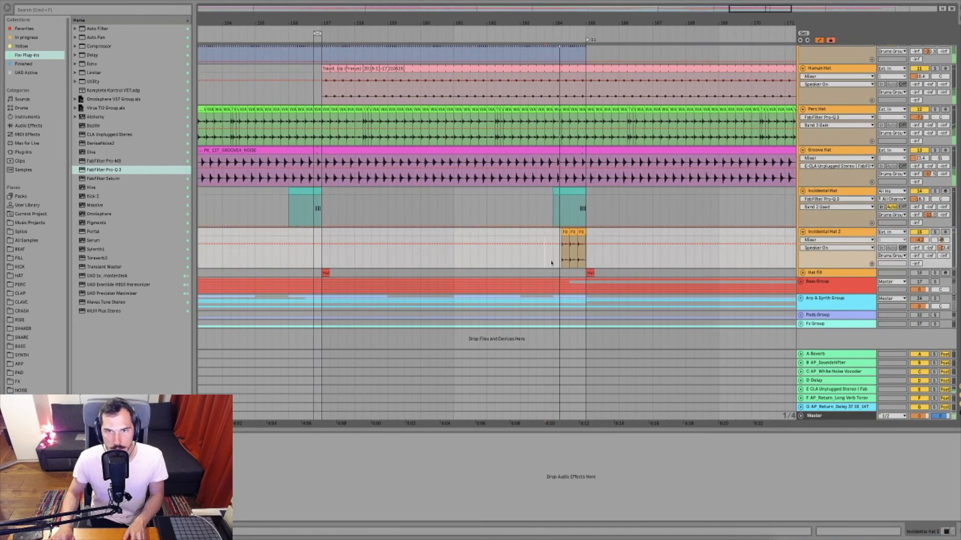
left_click(571, 266)
key("space")
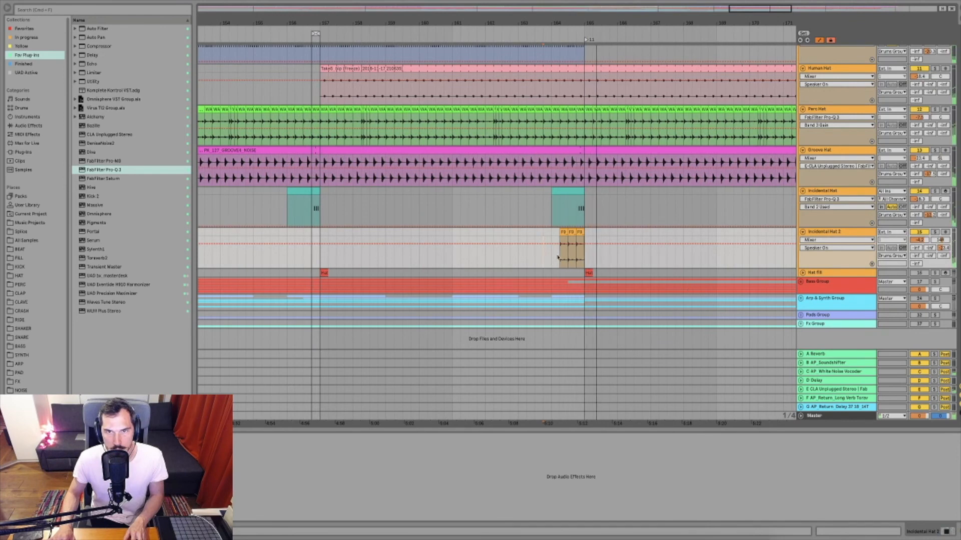
key("space")
left_click_drag(551, 258, 584, 259)
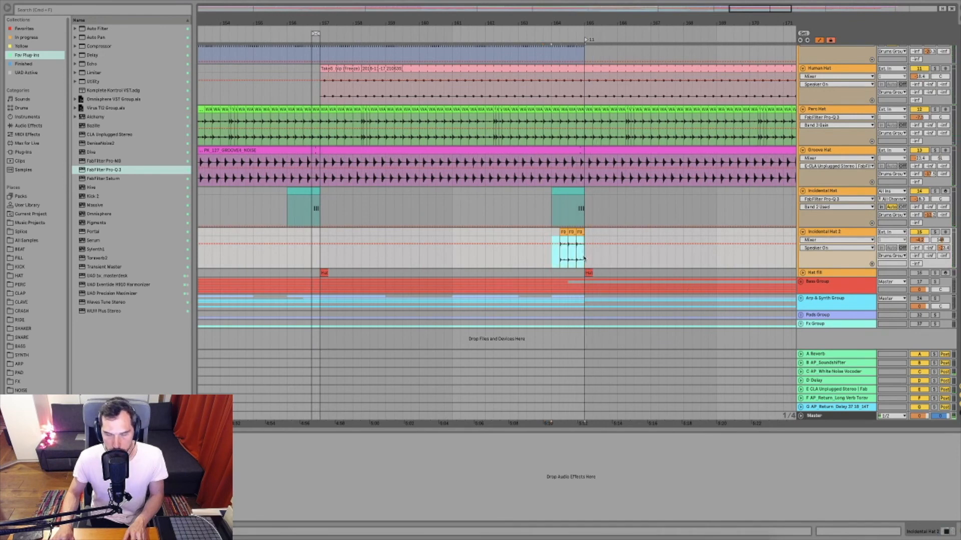
key("super+l")
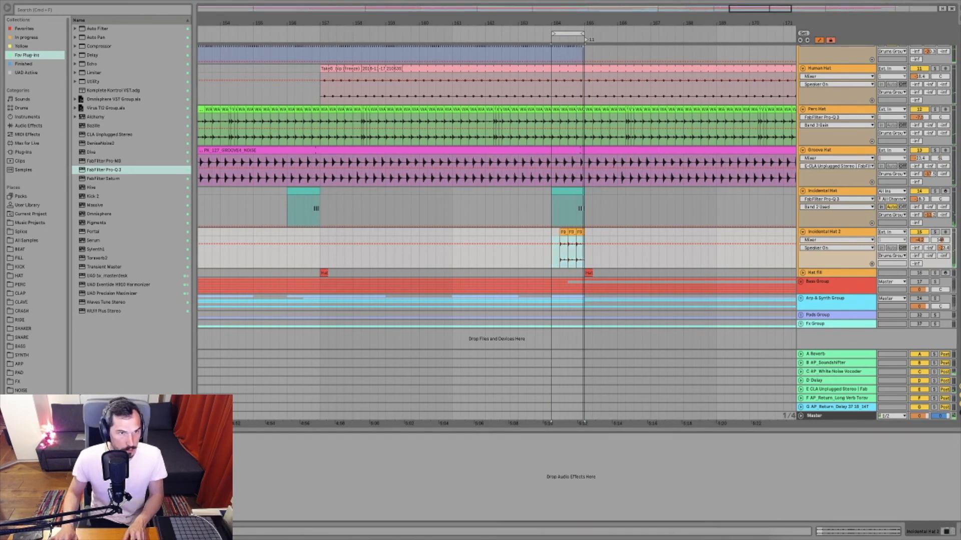
- Add FabFilter Pro-Q 3 to the Incidental Hat 2 track
key("Delete")
left_click(108, 170)
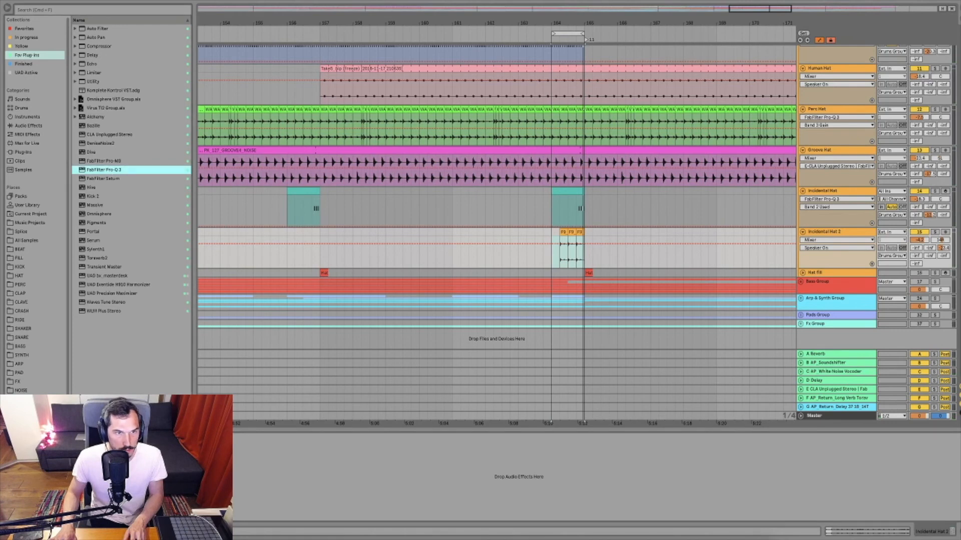
key("Return")
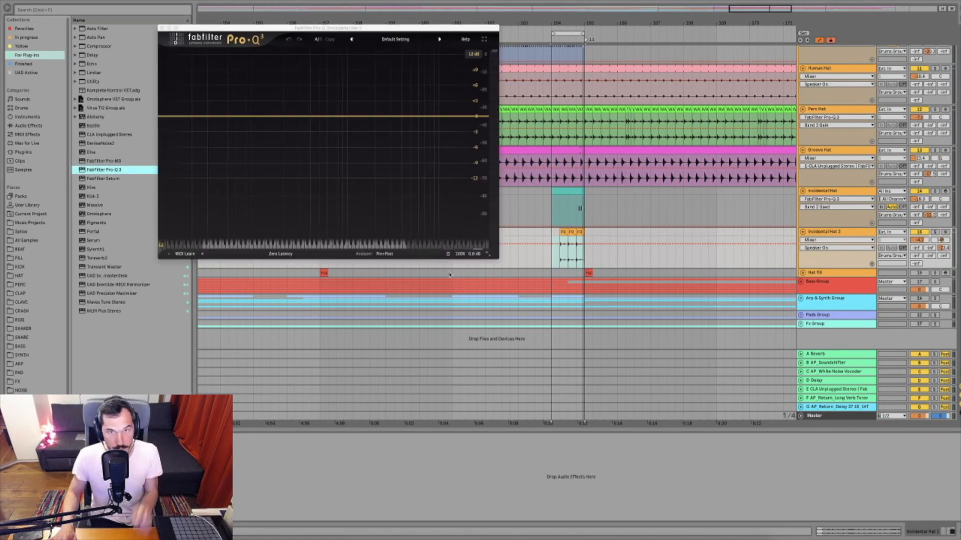
- Load the Low Cut preset in Incidental Hat 2's Pro-Q 3 and raise its cutoff to about 258 Hz
left_click(395, 39)
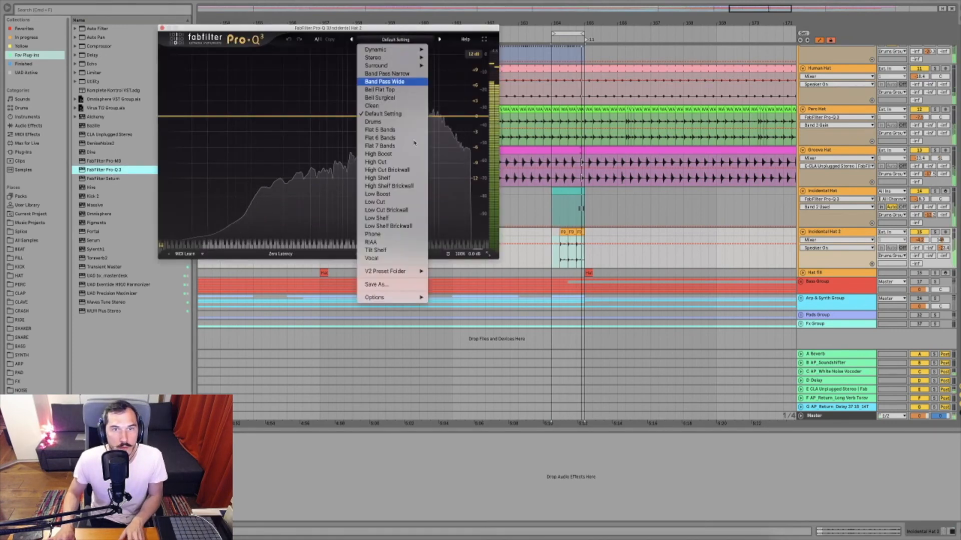
left_click(382, 202)
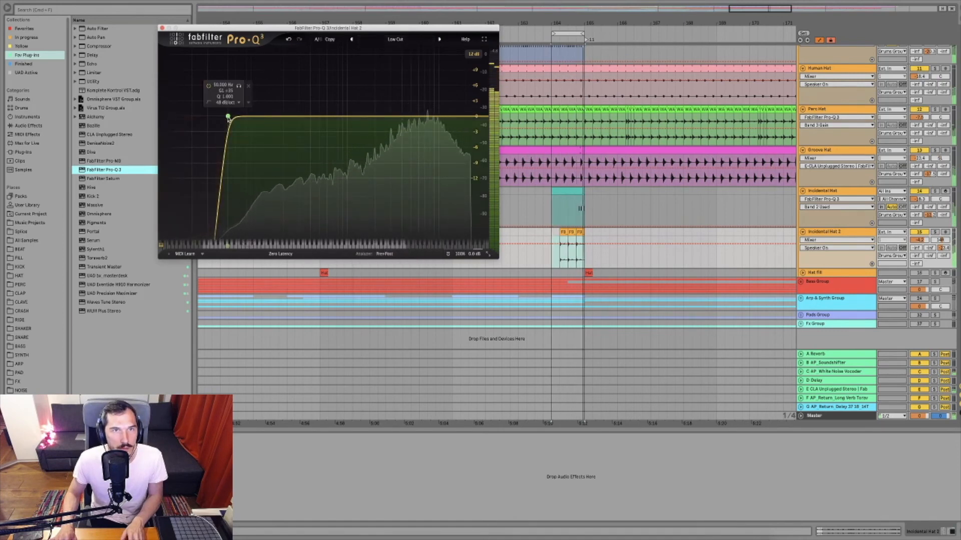
left_click_drag(238, 126, 293, 143)
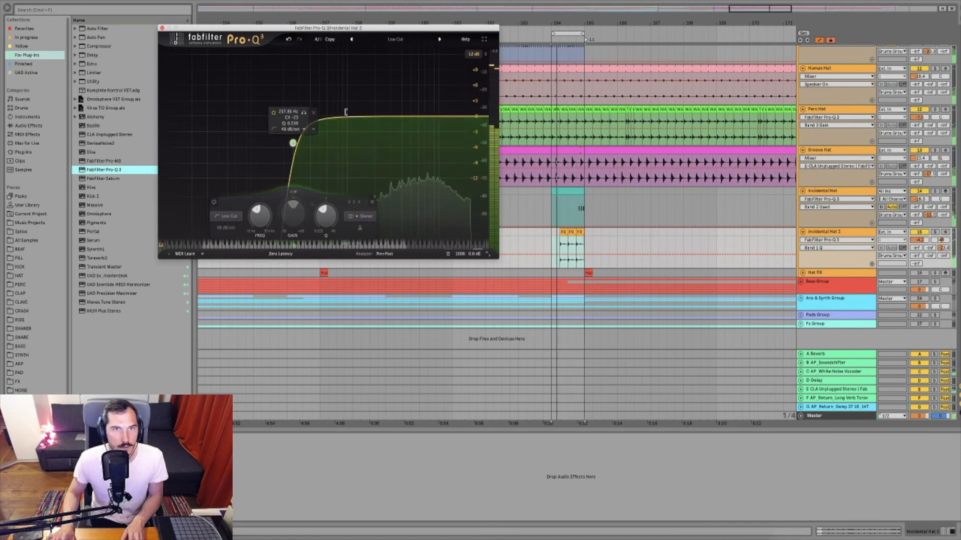
- Find a resonance at about 357 Hz with a narrow boosted bell on Incidental Hat 2 and cut it by about 3 dB
left_click_drag(328, 116, 305, 56)
scroll(328, 82, "up", 1)
scroll(328, 83, "up", 5)
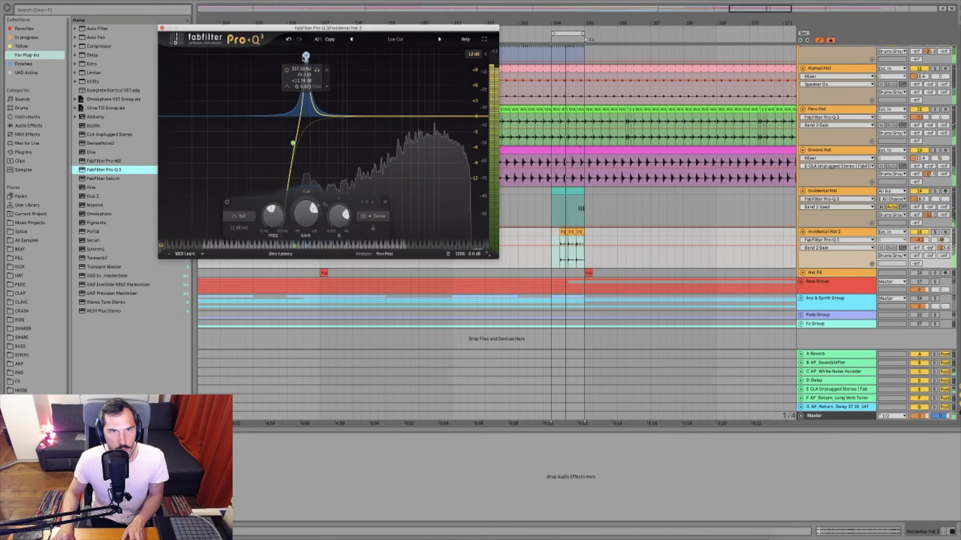
scroll(306, 56, "up", 1)
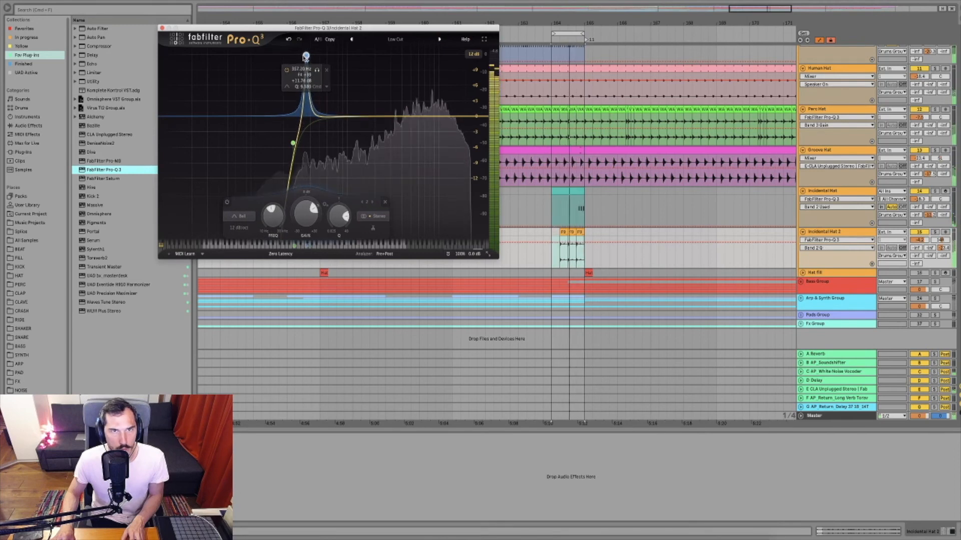
left_click_drag(294, 228, 291, 273)
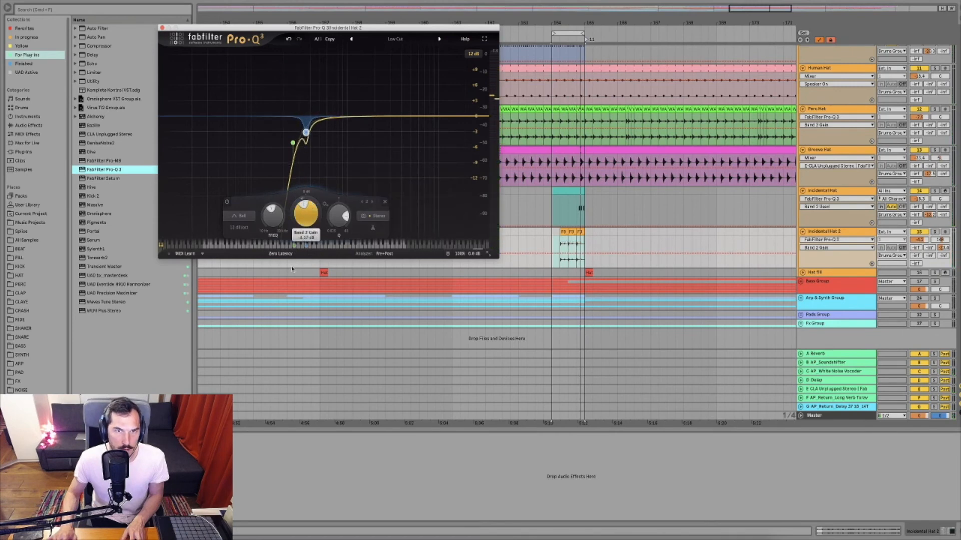
- Sweep a narrow bell to about 9 kHz on Incidental Hat 2, cut it by about 3.8 dB, and close Pro-Q 3
left_click_drag(323, 118, 399, 58)
scroll(323, 92, "up", 6)
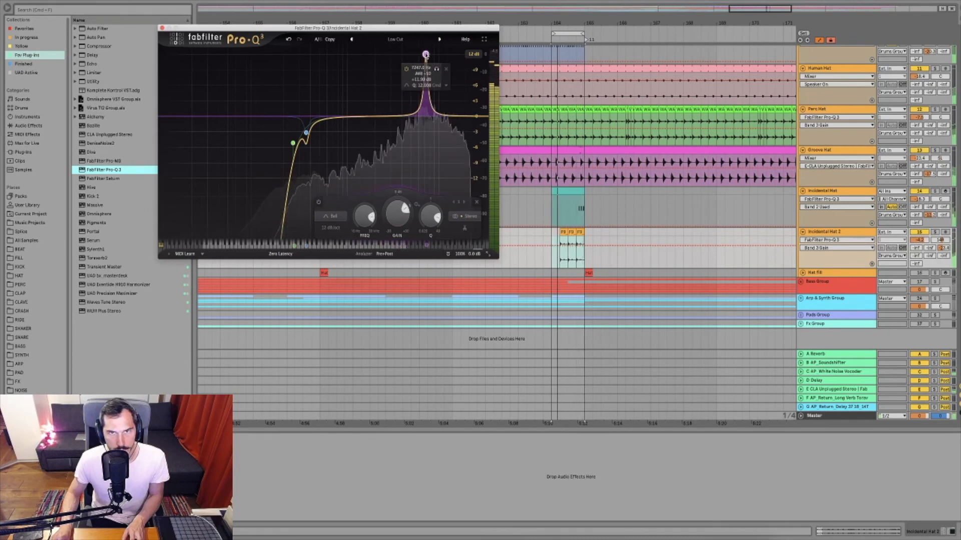
left_click_drag(433, 53, 435, 53)
scroll(434, 53, "up", 5)
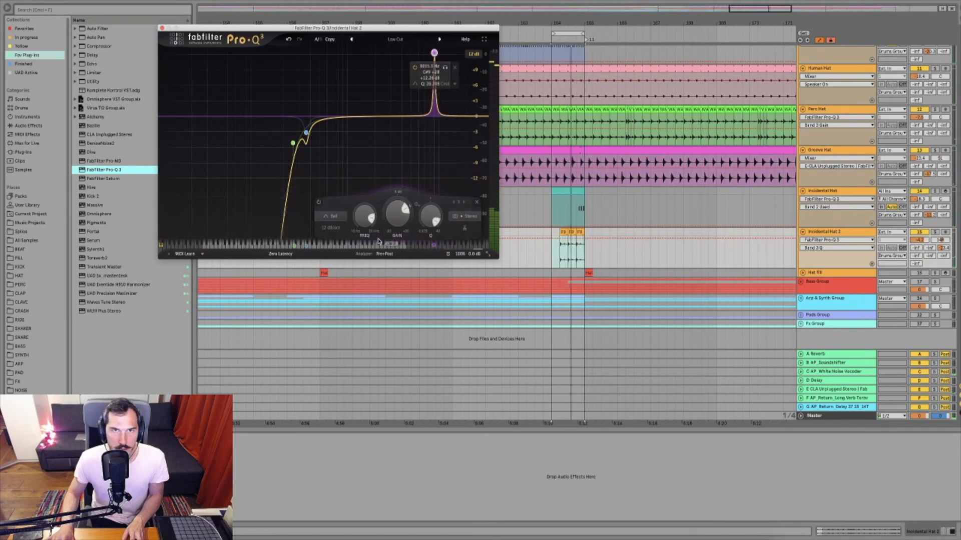
left_click_drag(397, 210, 379, 270)
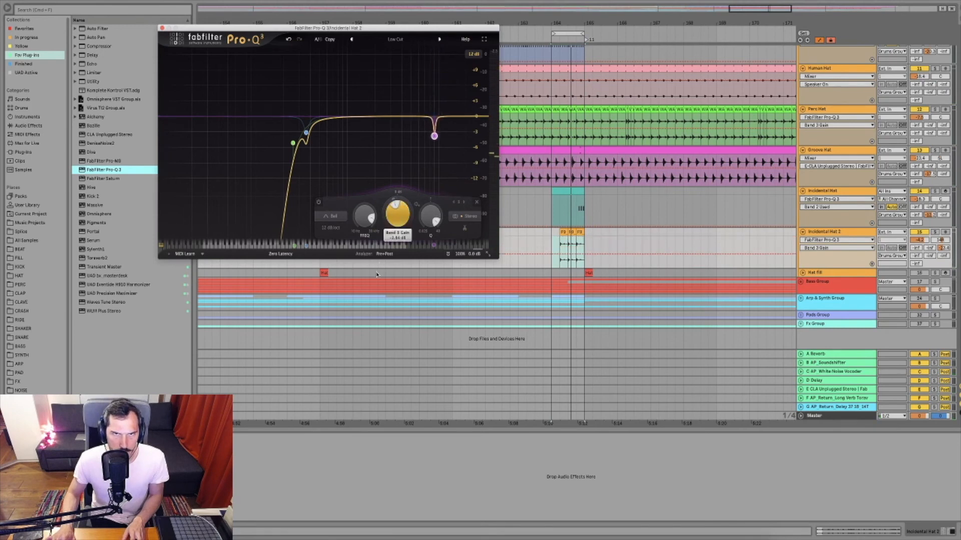
key("space")
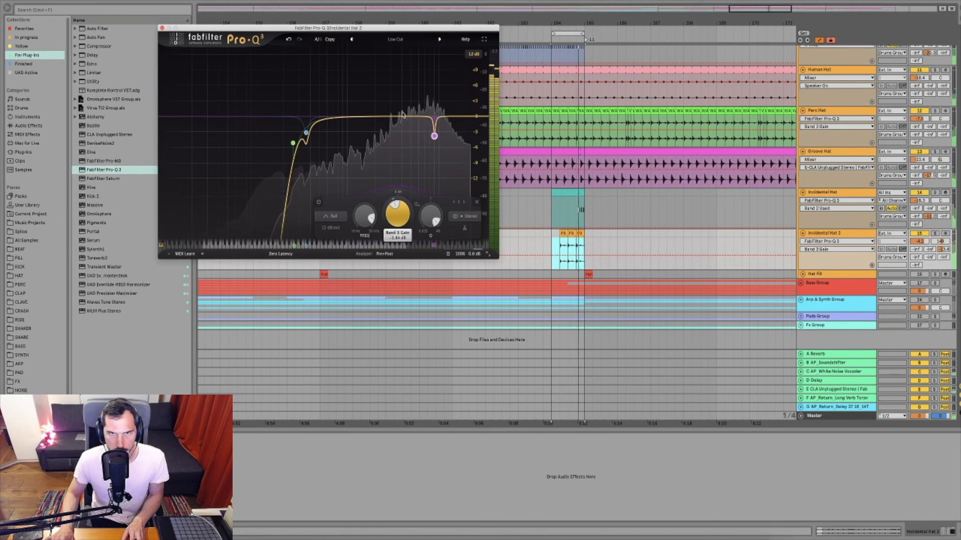
left_click(162, 28)
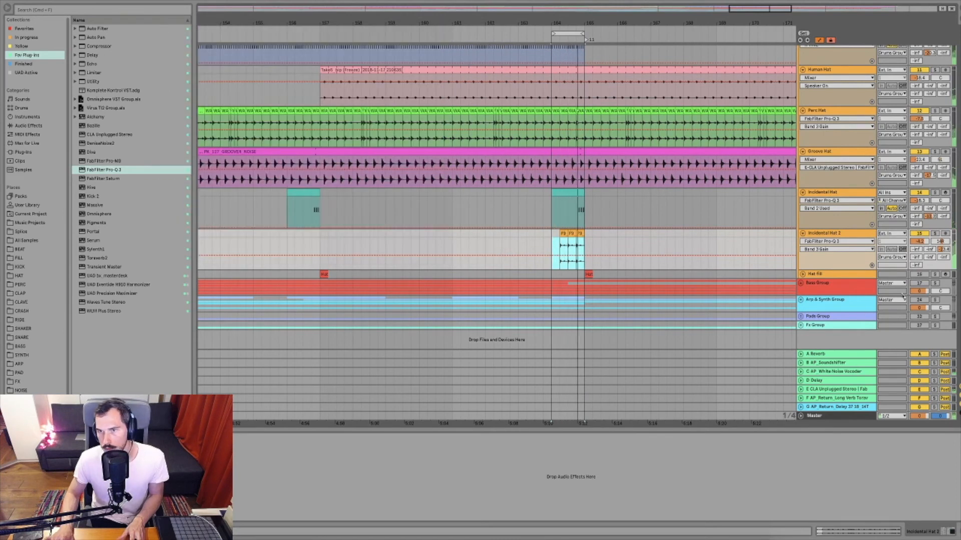
- Select and unfold the Hat Fill track and activate it
left_click(826, 274)
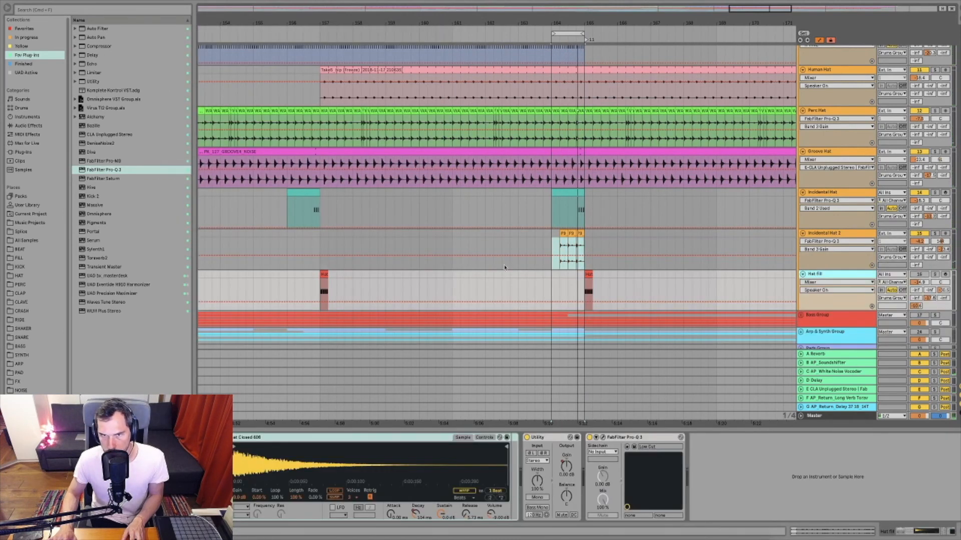
left_click(586, 290)
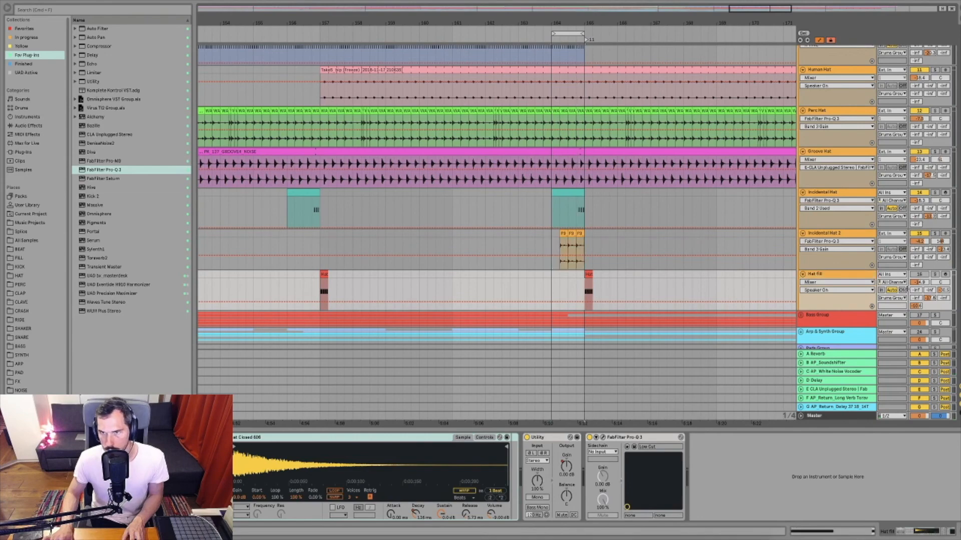
left_click(922, 275)
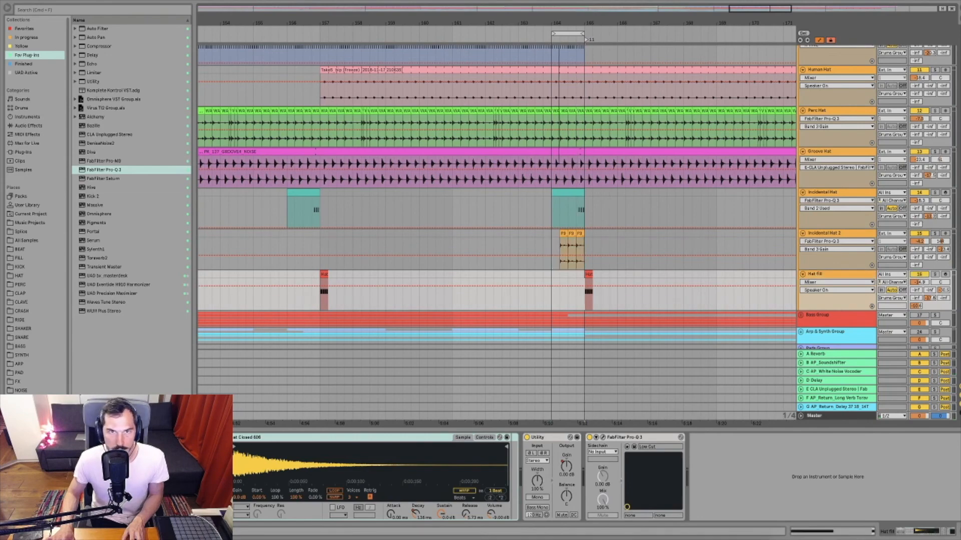
- Loop the Hat Fill clip at bar 173 for playback
left_click_drag(559, 24, 543, 60)
key("space")
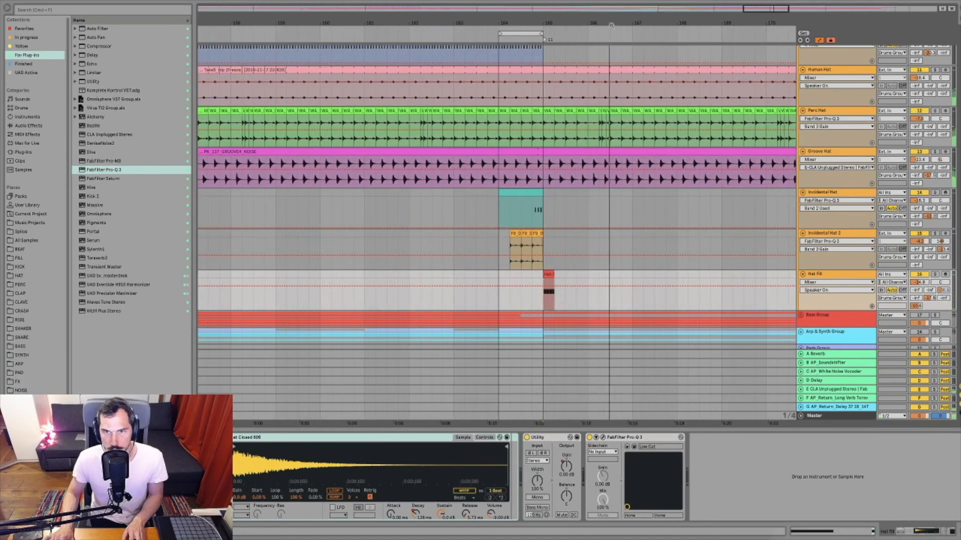
scroll(615, 209, "right", 1)
scroll(615, 210, "down", 1)
scroll(615, 210, "right", 1)
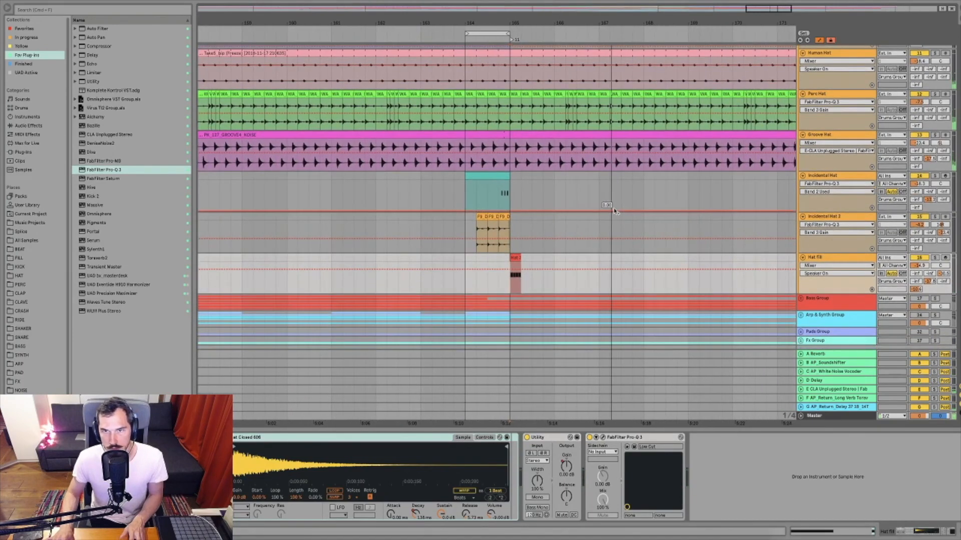
scroll(667, 259, "right", 4)
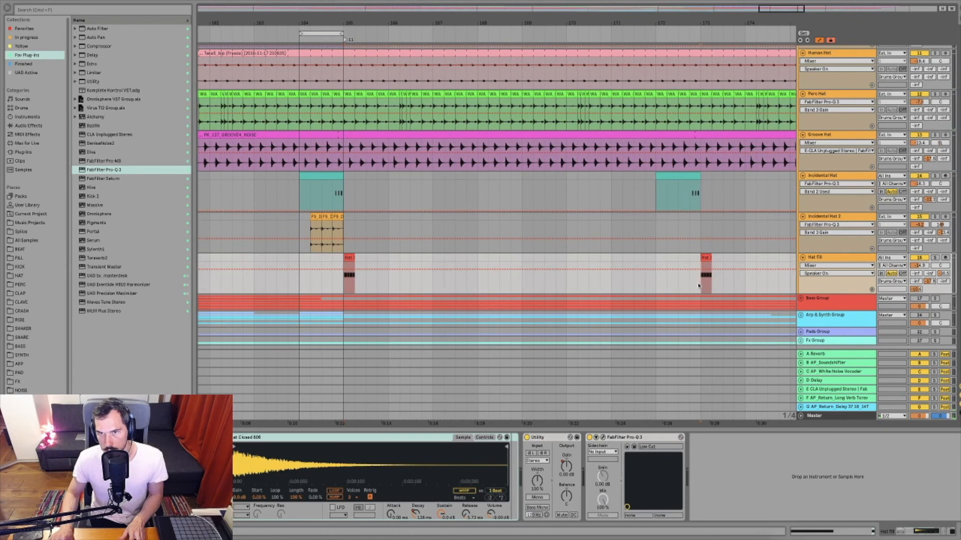
scroll(698, 280, "right", 2)
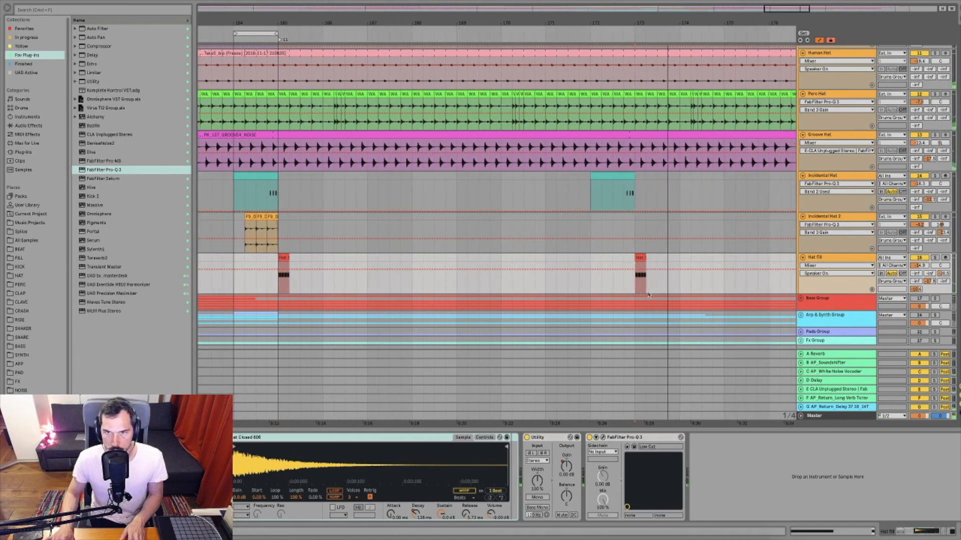
left_click(665, 284, "shift")
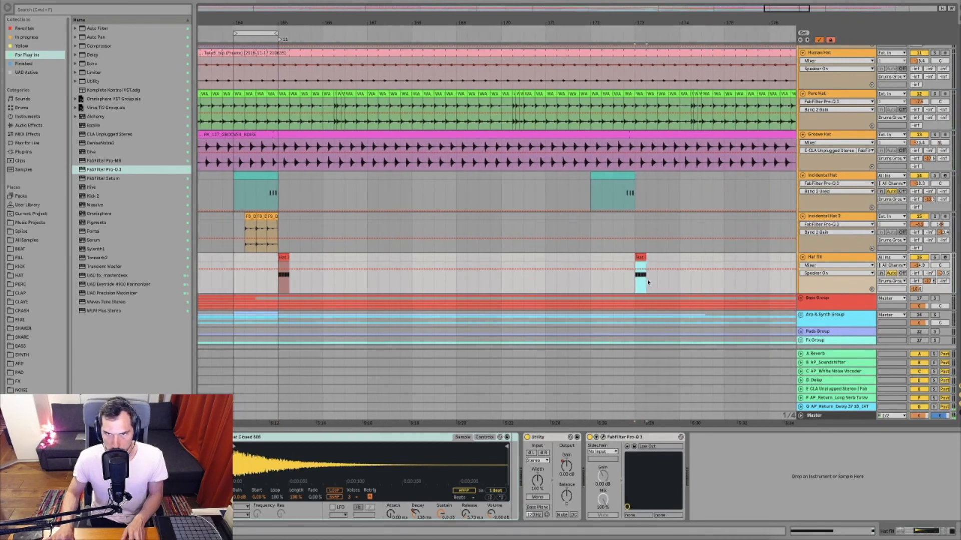
key("super+l")
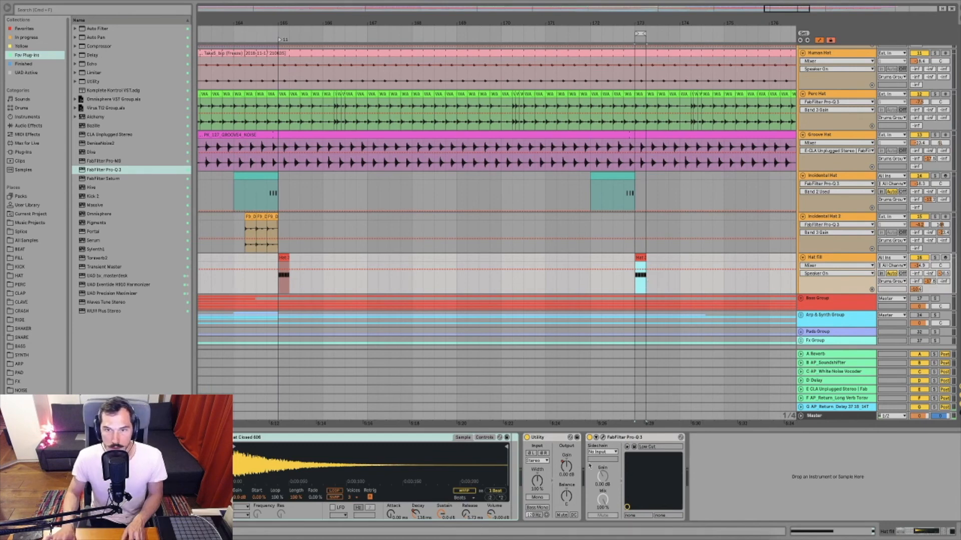
- Sweep a narrow boosted bell to about 2.1 kHz in Hat Fill's Pro-Q 3, delete the band, and hide the plug-in
left_click(603, 439)
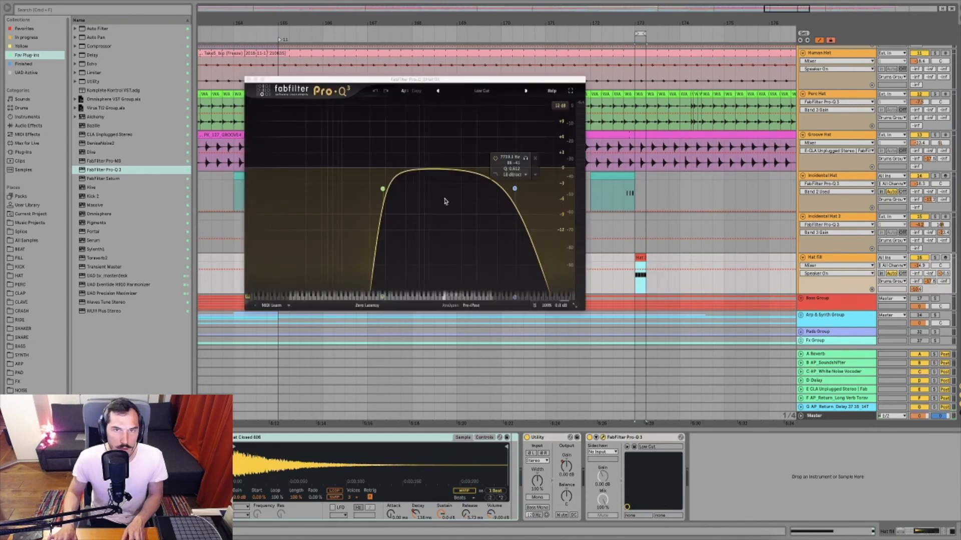
left_click_drag(396, 169, 462, 120)
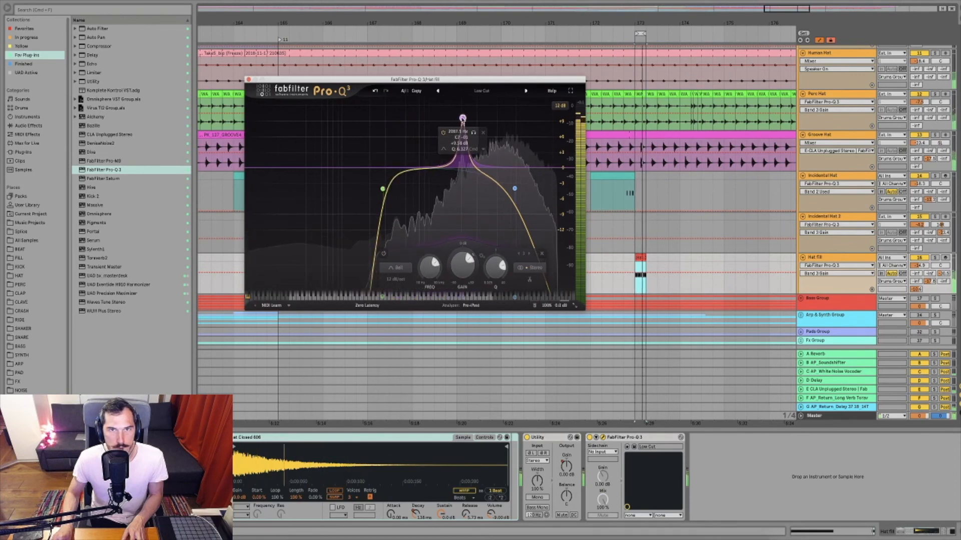
left_click(541, 254)
key("space")
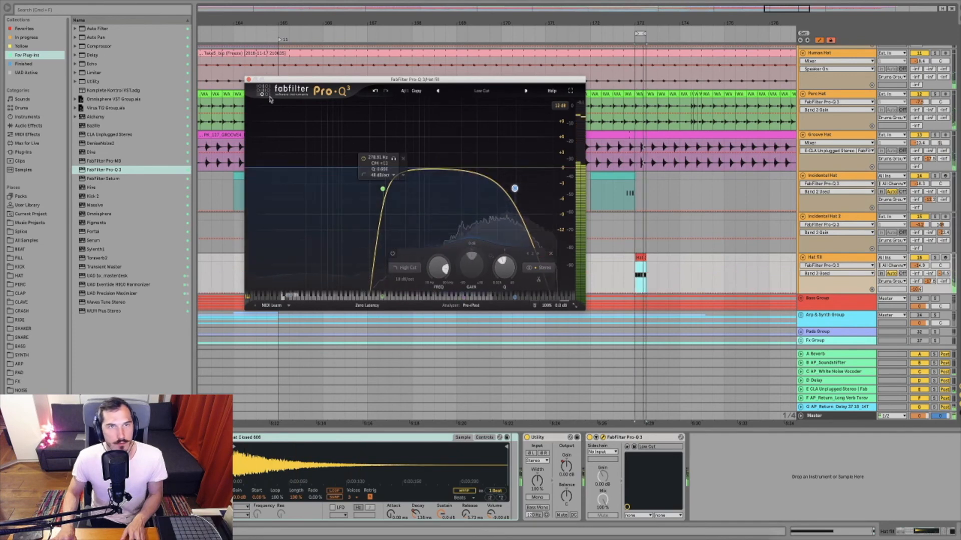
key("super+alt+p")
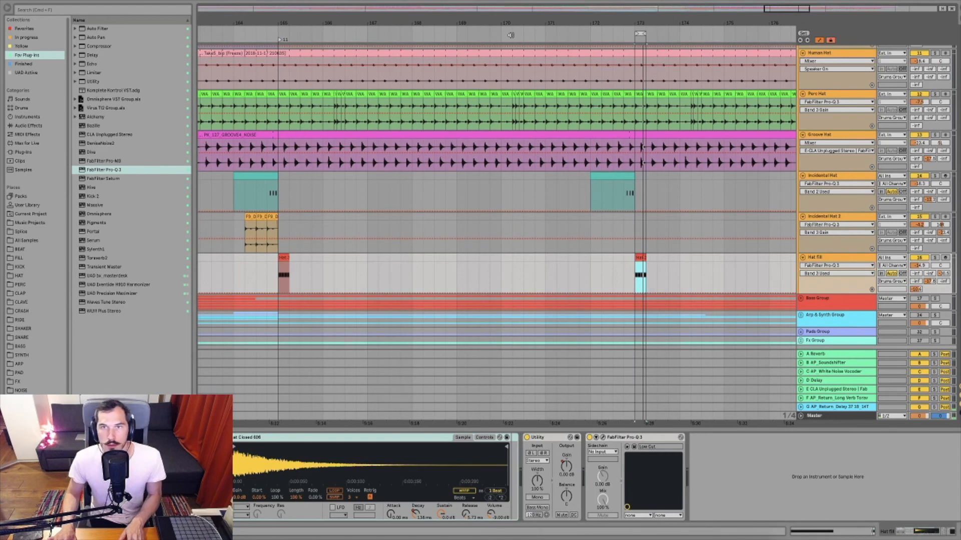
- Raise Incidental Hat 2's send to the CLA Unplugged Stereo return while soloed, and adjust its track volume to about -4.4 dB
left_click_drag(549, 23, 549, 14)
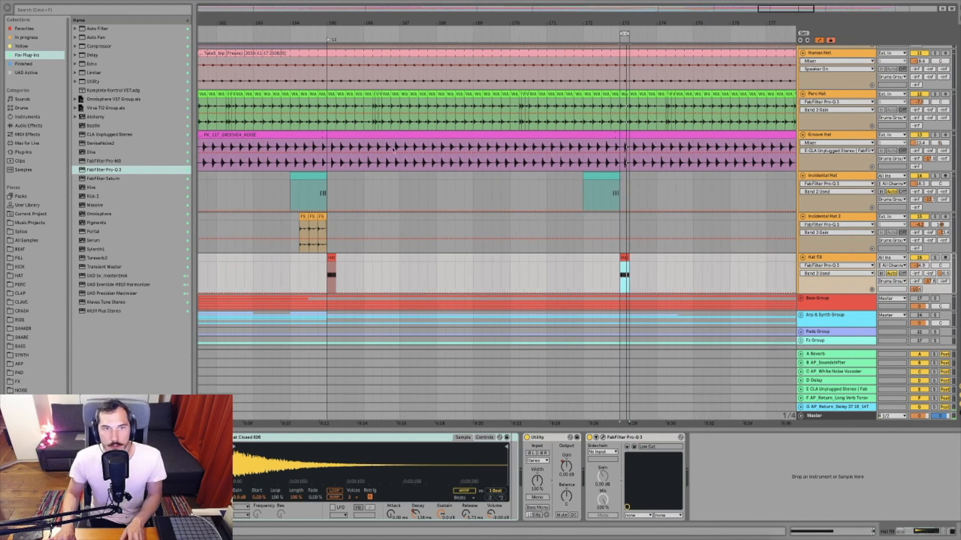
left_click(300, 226)
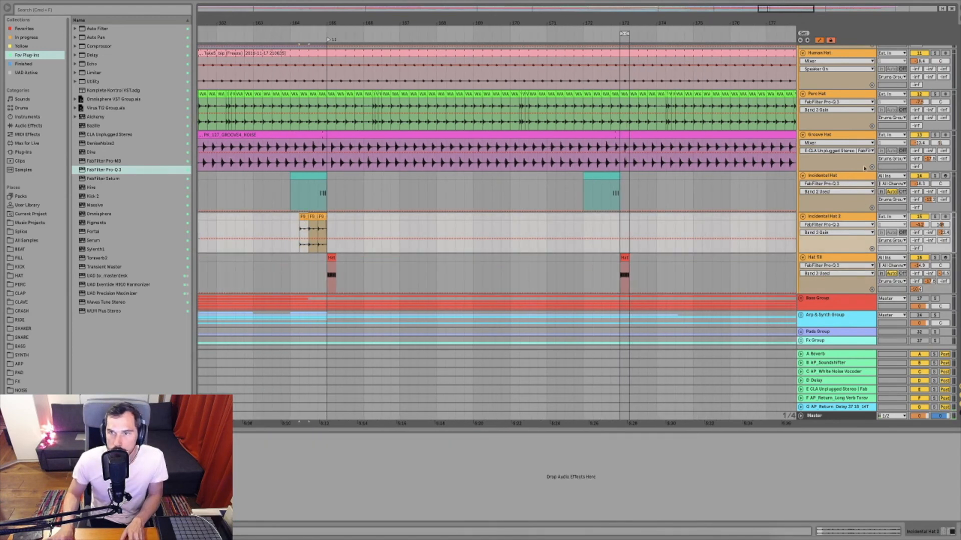
left_click(934, 216)
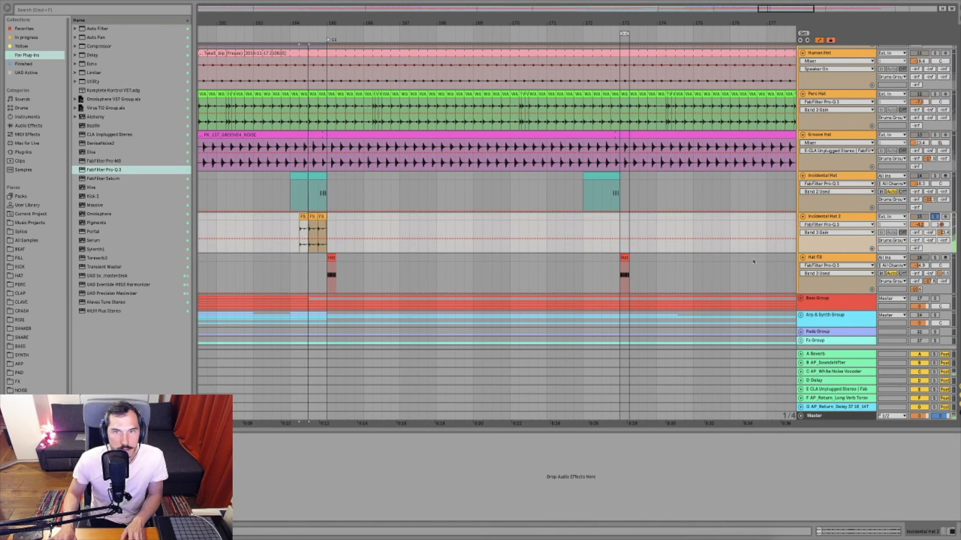
left_click_drag(929, 240, 929, 216)
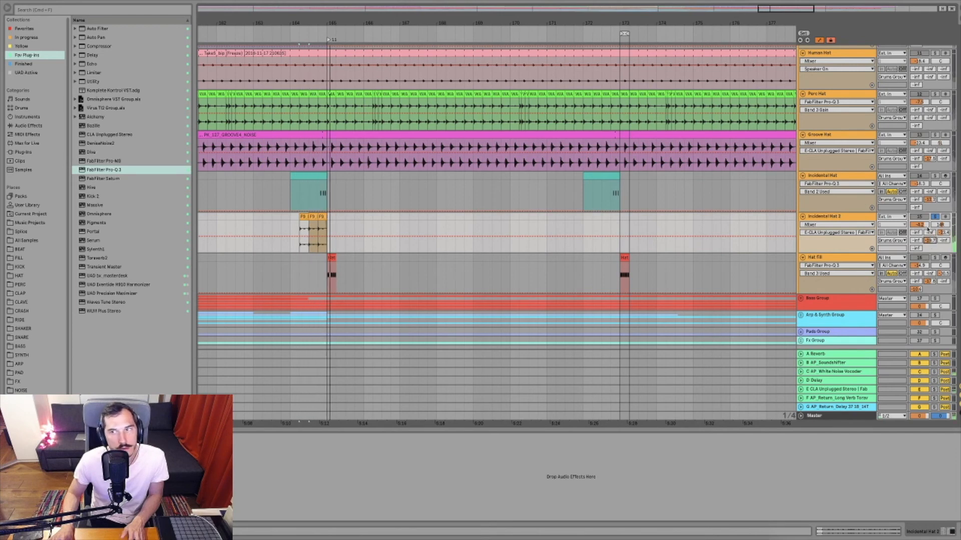
left_click(925, 226)
left_click(934, 217)
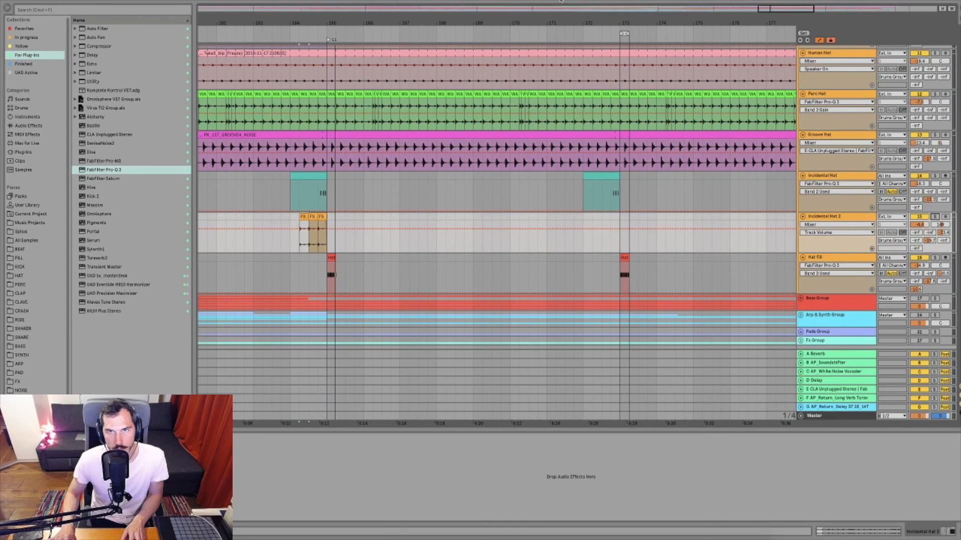
- Play the arrangement from bar 17 and from bar 33, reviewing how the hat tracks work together
left_click_drag(555, 19, 554, 2)
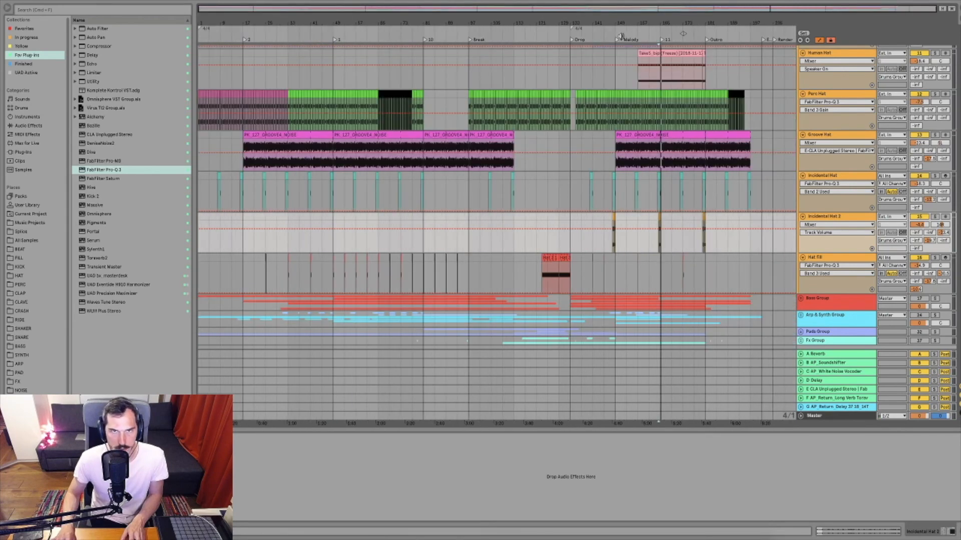
left_click(243, 80)
scroll(248, 75, "down", 1)
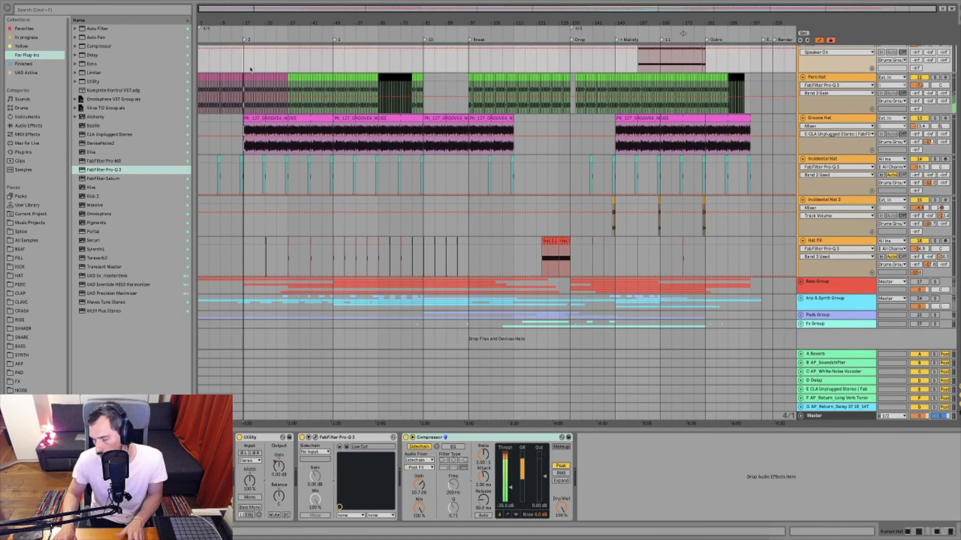
scroll(278, 73, "up", 15)
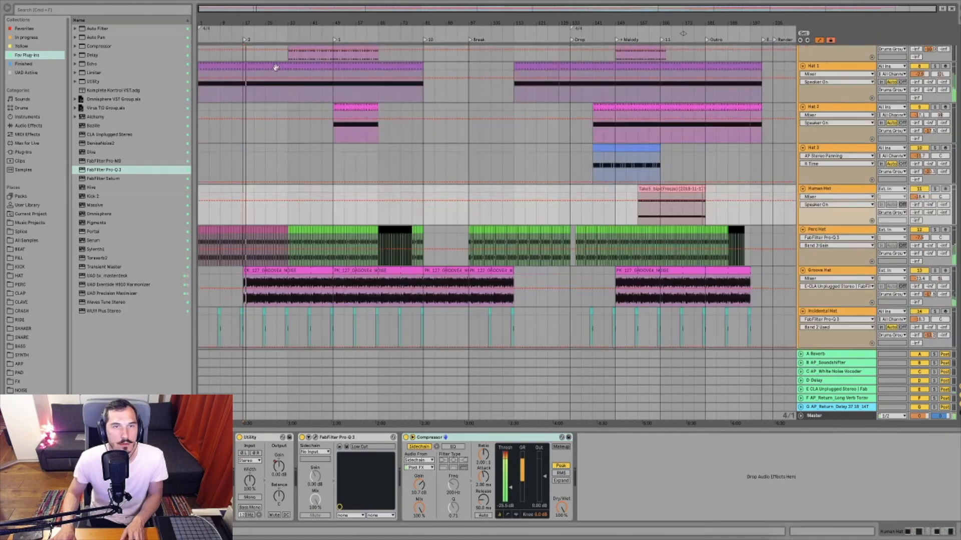
scroll(275, 72, "down", 2)
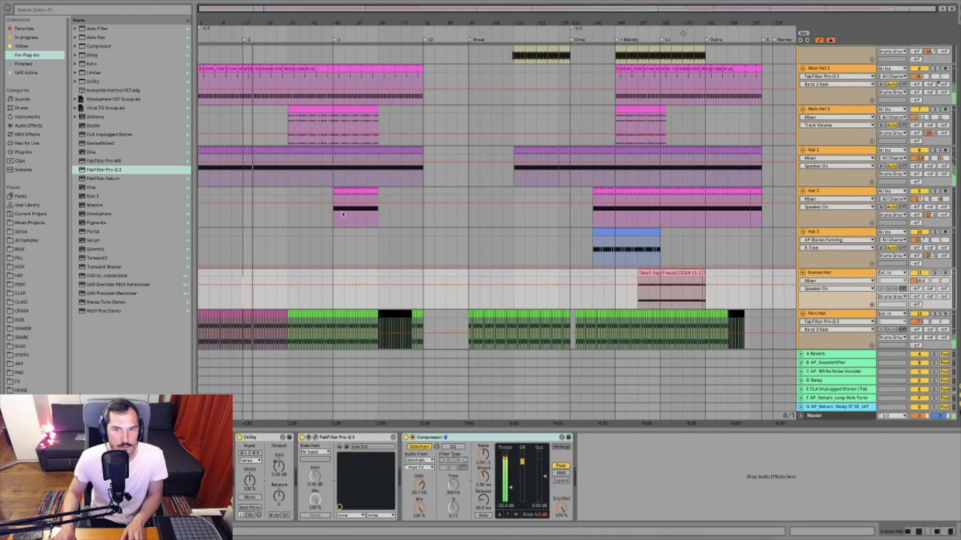
left_click(287, 33)
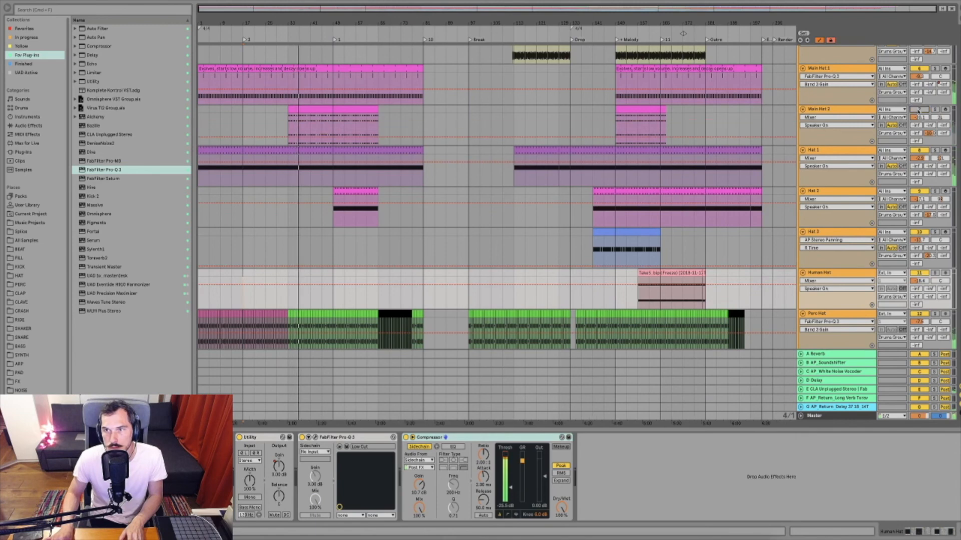
- Mute and unmute Main Hat 2 and Main Hat 1 in turn to compare the mix without each
left_click(919, 111)
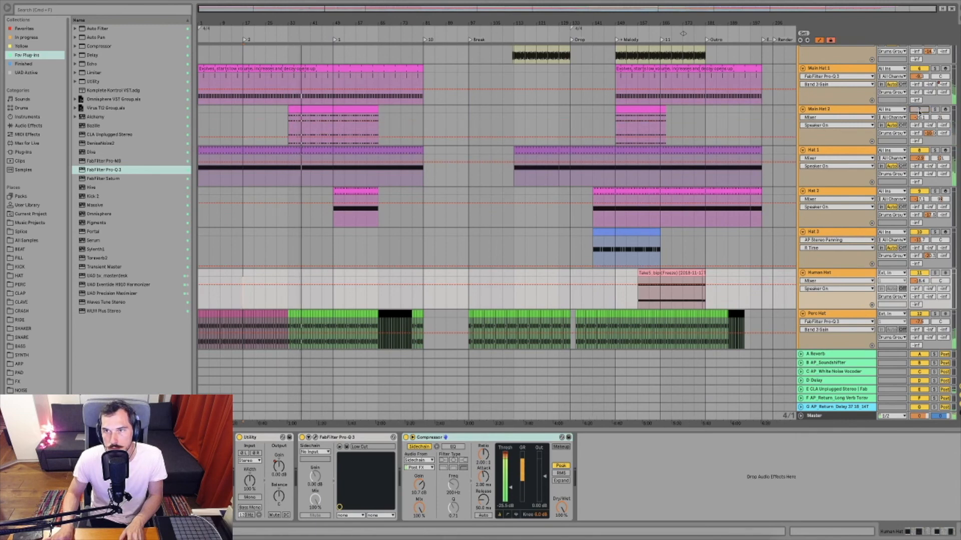
left_click(919, 111)
left_click(919, 69)
left_click(920, 69)
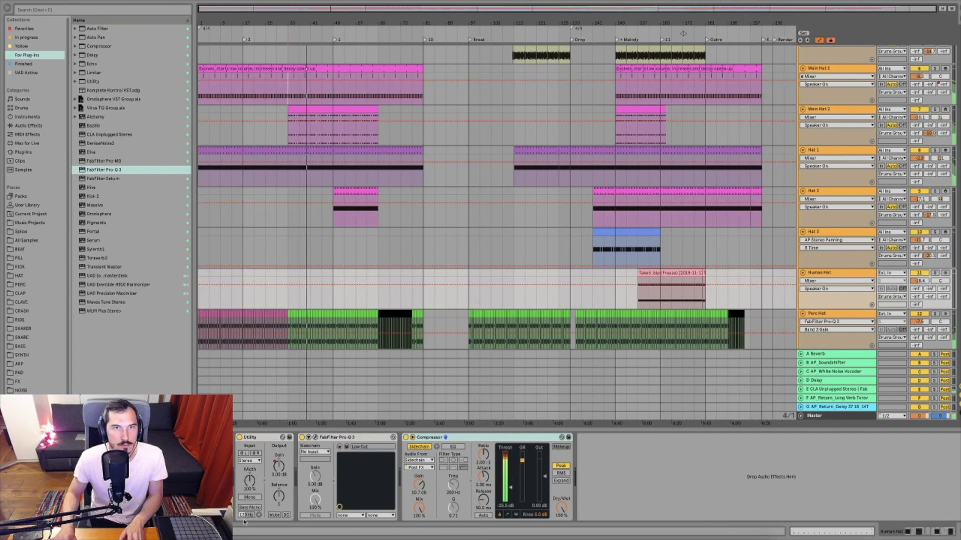
- Raise the low cut in Main Hat 1's Pro-Q 3 to about 495 Hz, adjust its slope, and close the plug-in
left_click(284, 98)
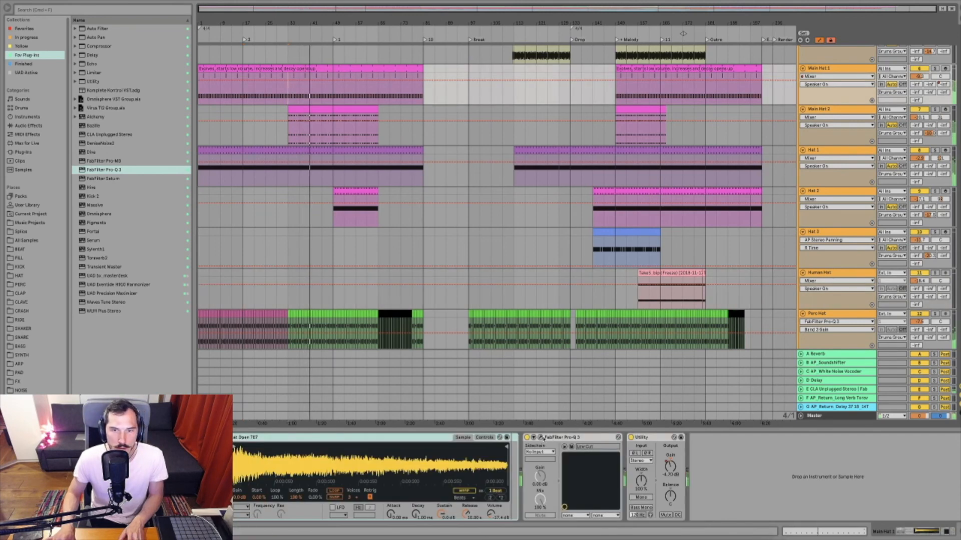
left_click(539, 437)
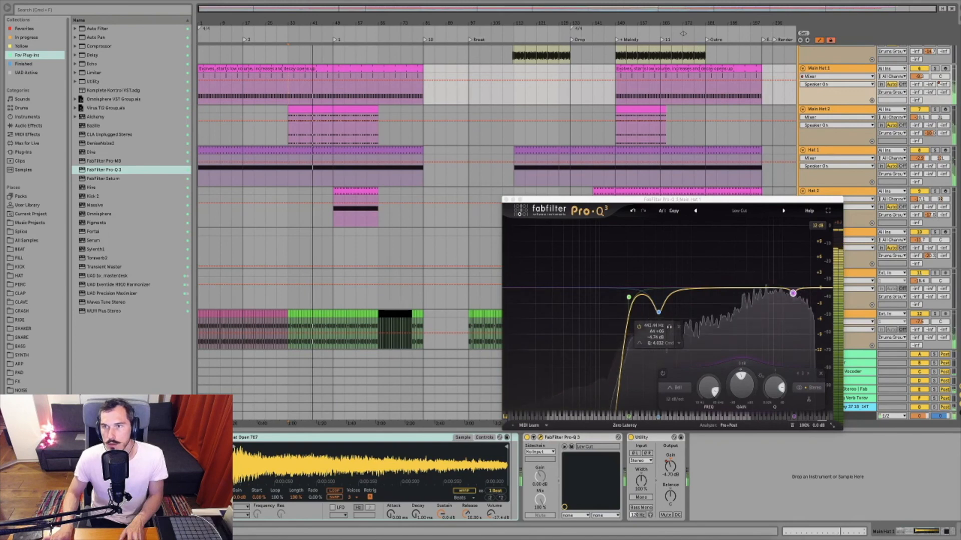
left_click(934, 69)
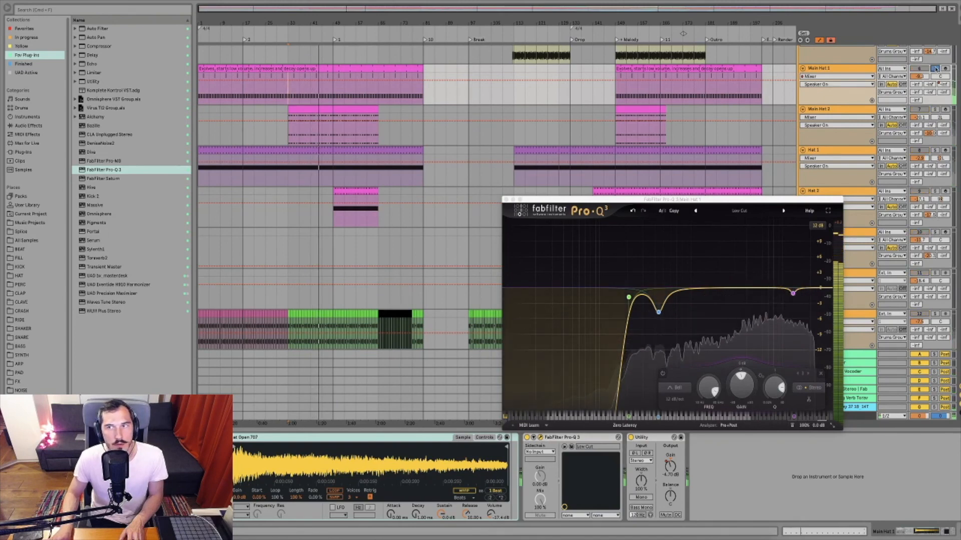
left_click(629, 298)
left_click_drag(629, 298, 663, 304)
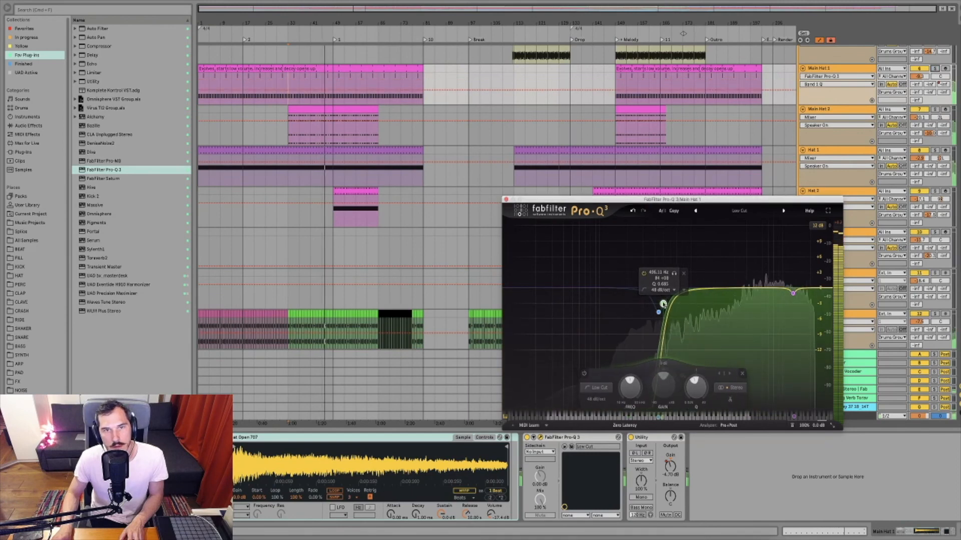
left_click(663, 304, "alt+shift")
left_click(506, 199)
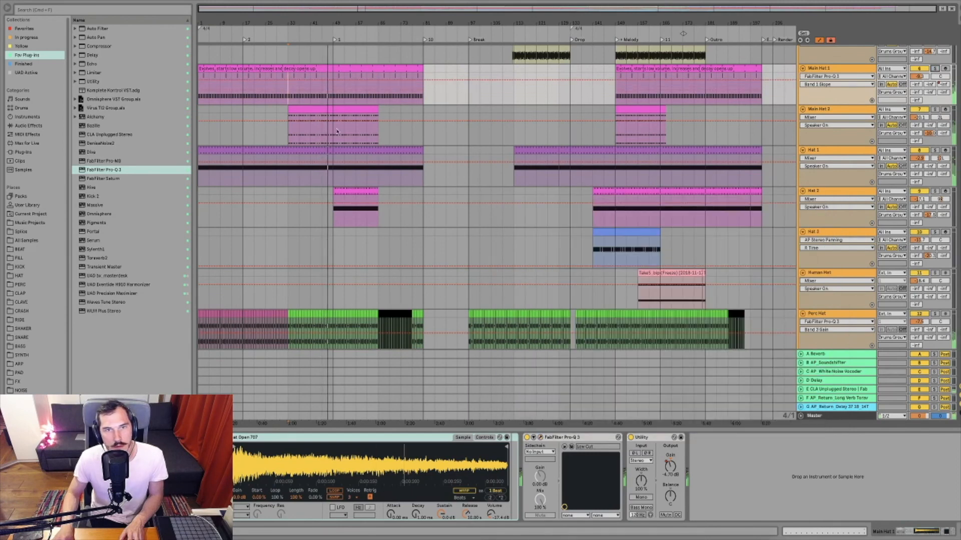
- Lower the Q of the low cut in Main Hat 2's Pro-Q 3, check the track in solo, and close the plug-in
left_click(289, 138)
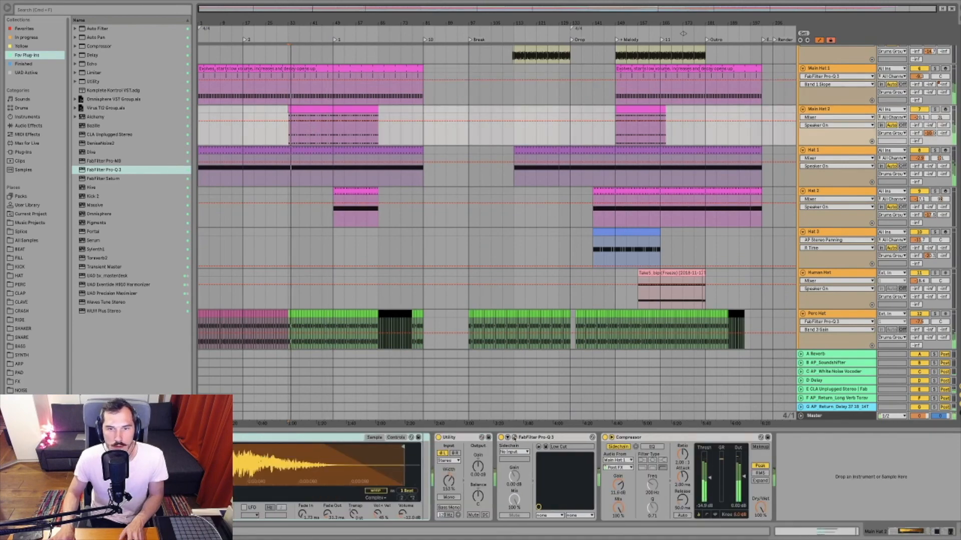
left_click(514, 438)
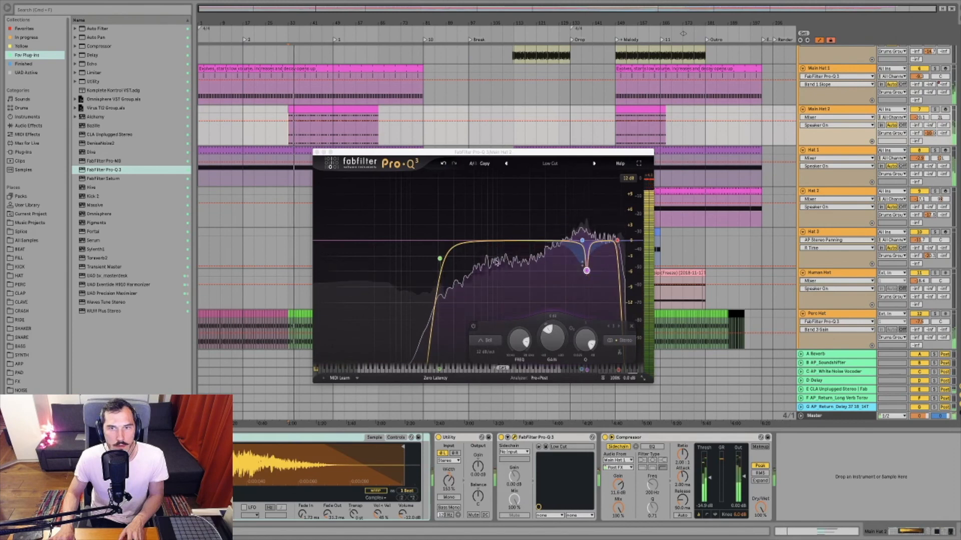
mouse_move(448, 260)
left_click_drag(441, 260, 439, 288)
left_click(934, 110)
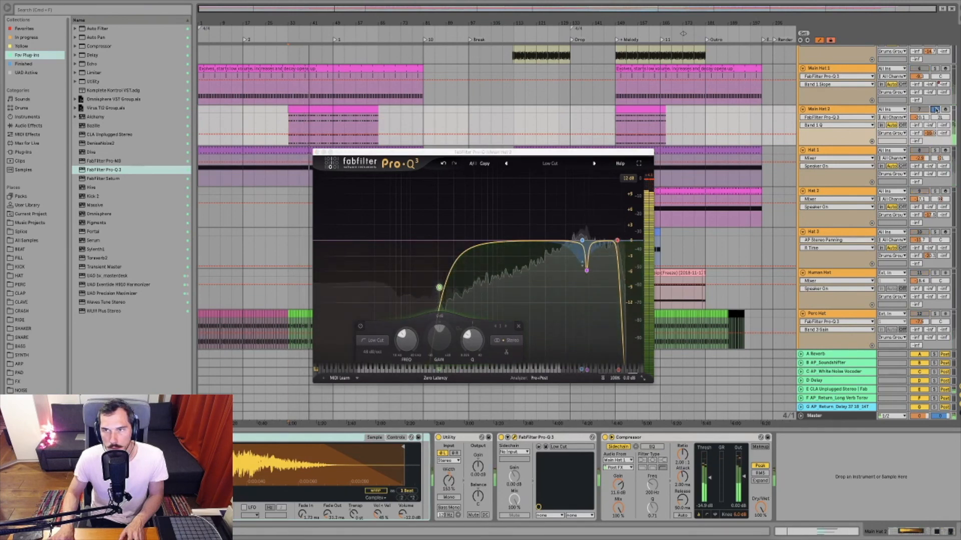
left_click(934, 110)
left_click(919, 109)
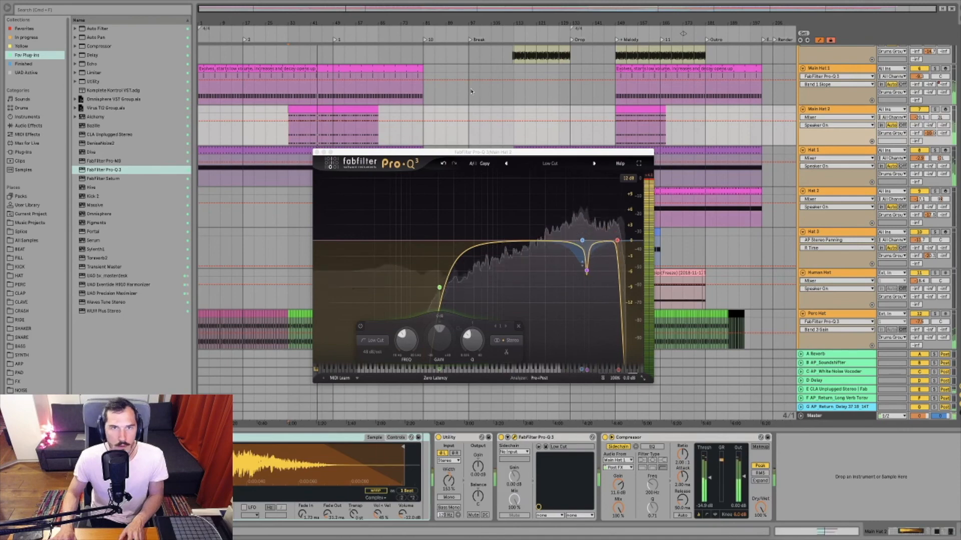
left_click(317, 152)
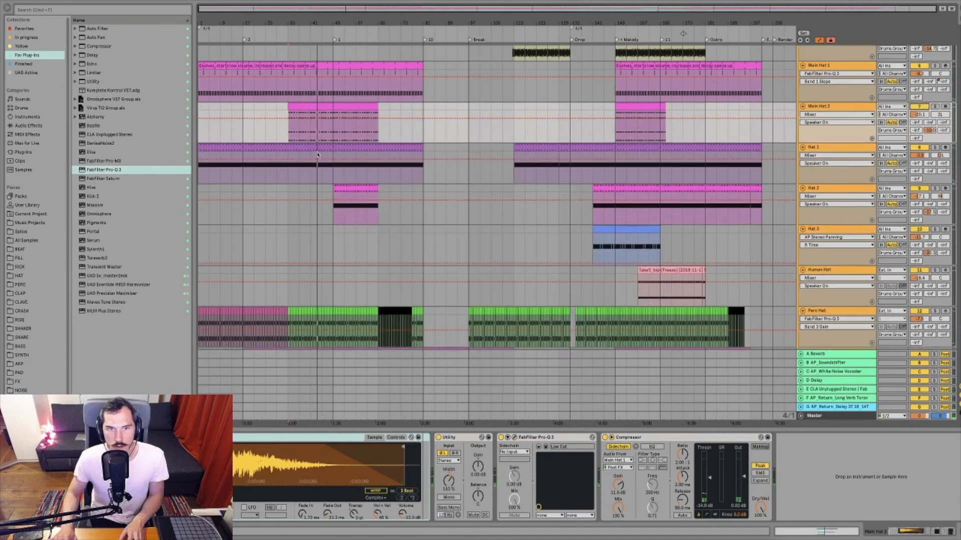
- Select the Groove Hat track, check it in solo, and restart playback from about bar 41
scroll(318, 154, "down", 6)
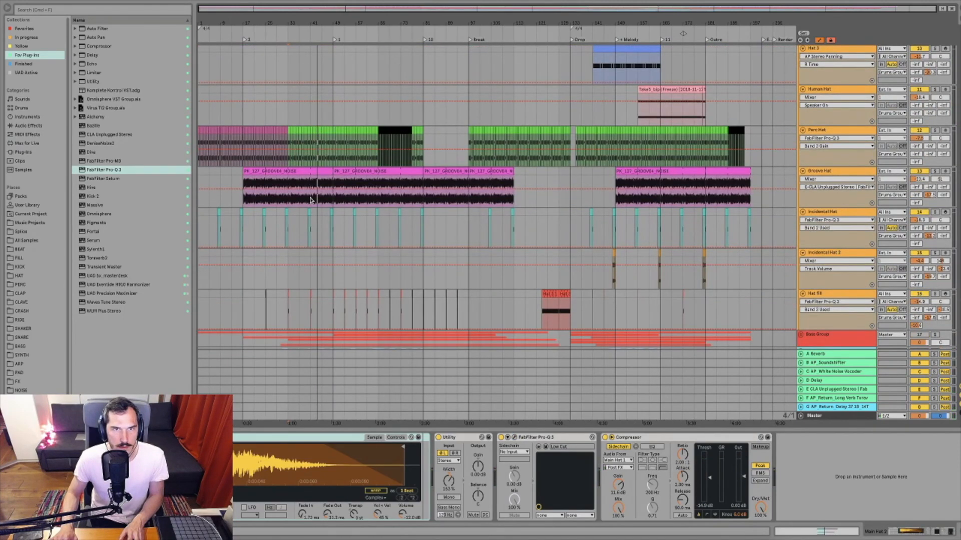
left_click(315, 200)
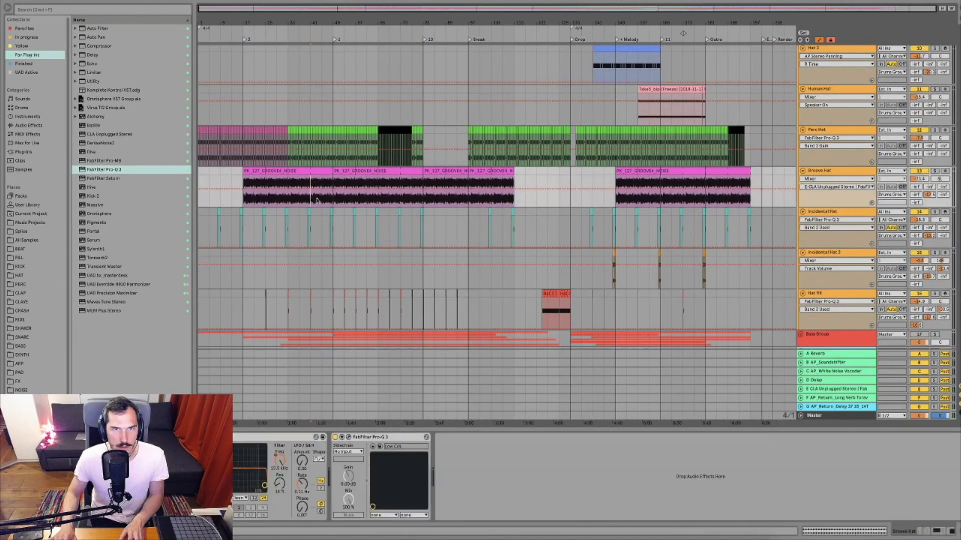
left_click(936, 172)
key("space")
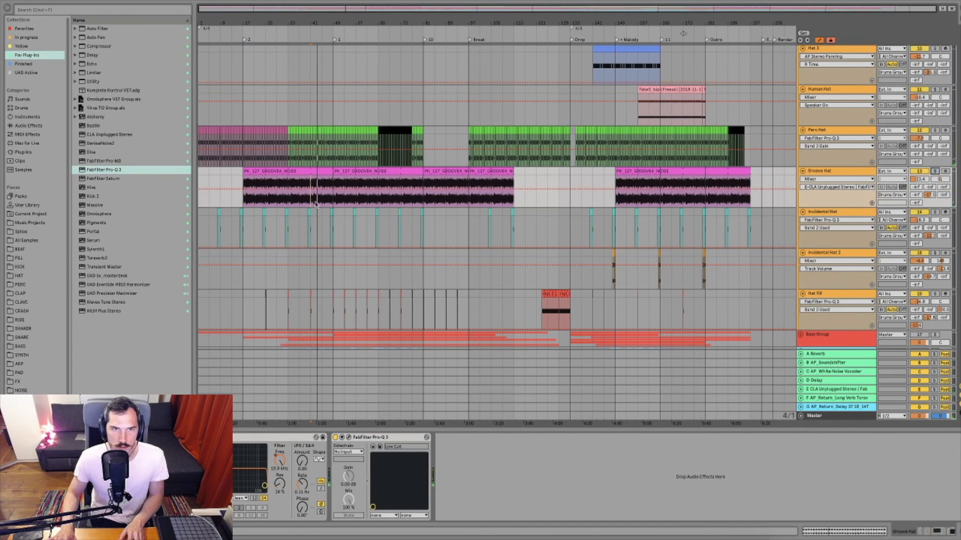
key("space")
key("space")
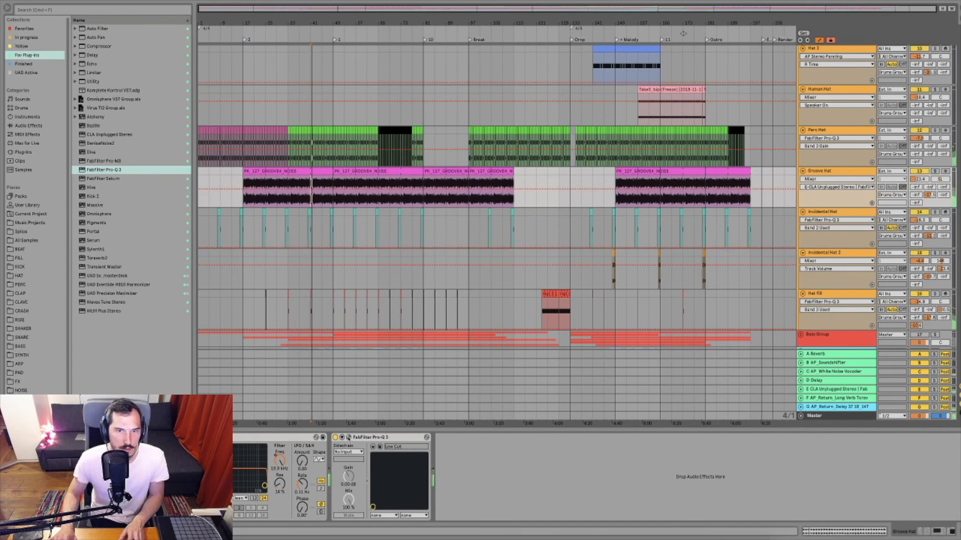
- Sweep a narrow bell to about 656 Hz in Groove Hat's Pro-Q 3, cut it by about 4.8 dB, and close the plug-in
left_click(349, 439)
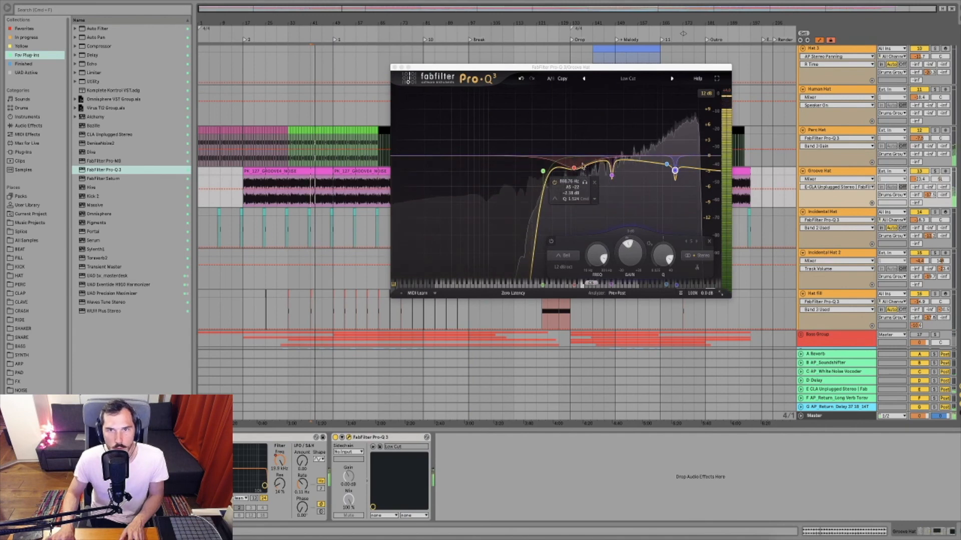
left_click_drag(593, 168, 556, 107)
scroll(554, 95, "up", 8)
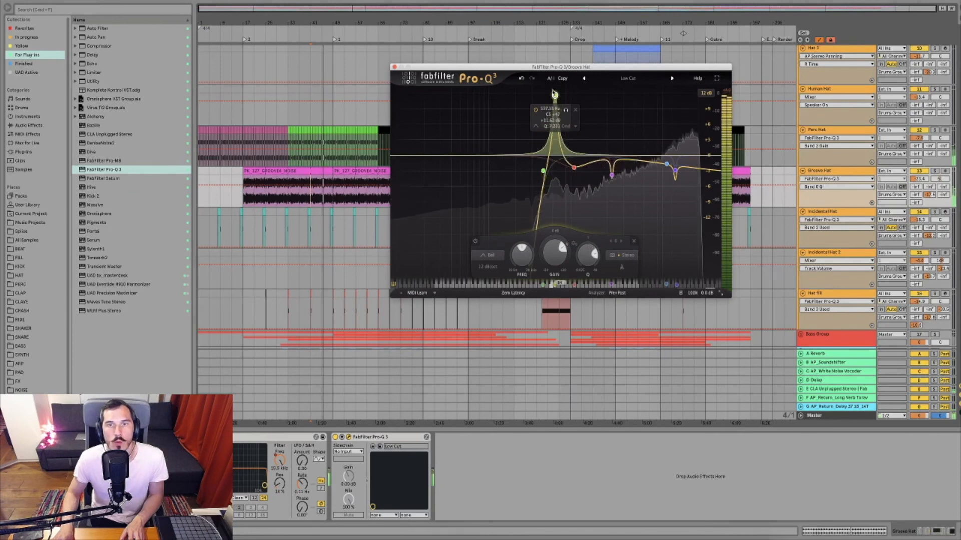
scroll(555, 95, "down", 1)
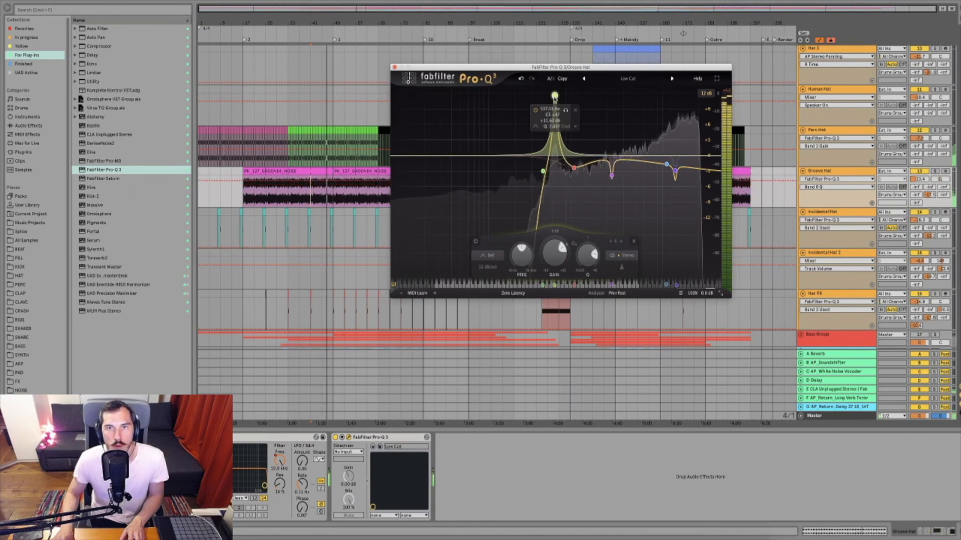
left_click_drag(553, 98, 563, 99)
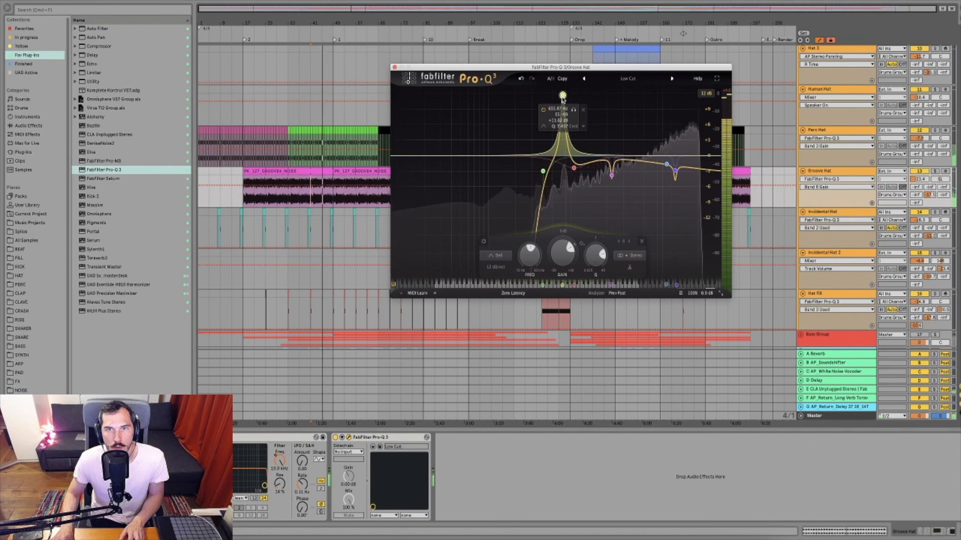
left_click_drag(562, 253, 553, 305)
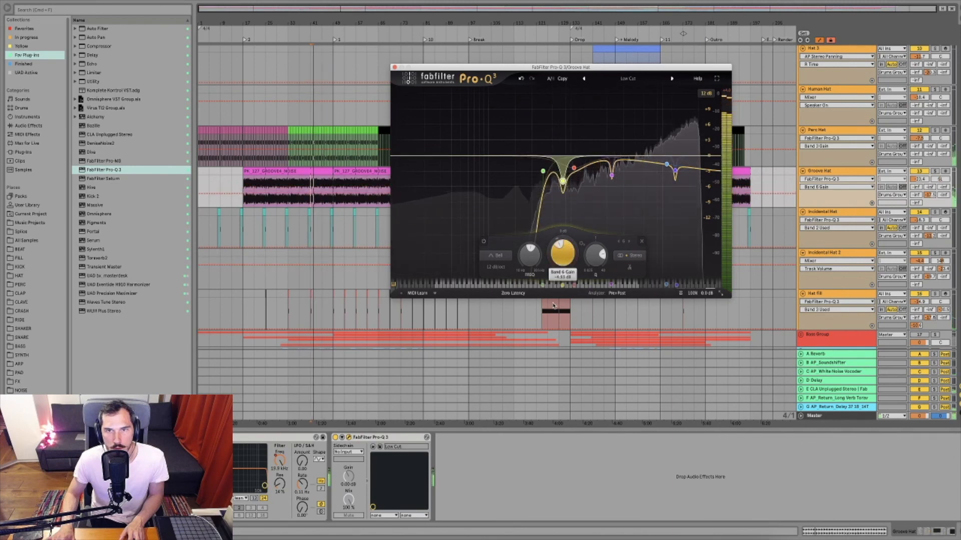
left_click(393, 67)
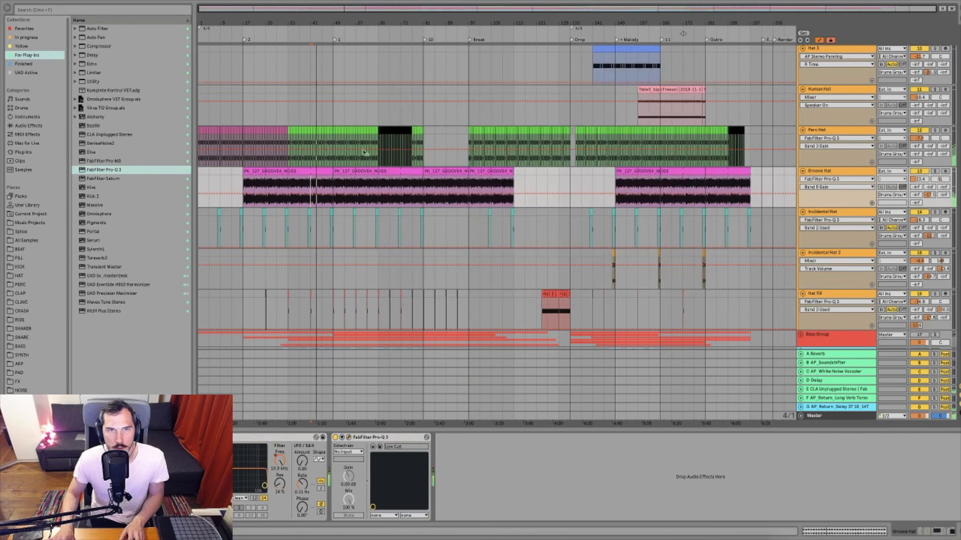
- Lower the Groove Hat track's volume slightly while the hats play together
left_click(360, 236)
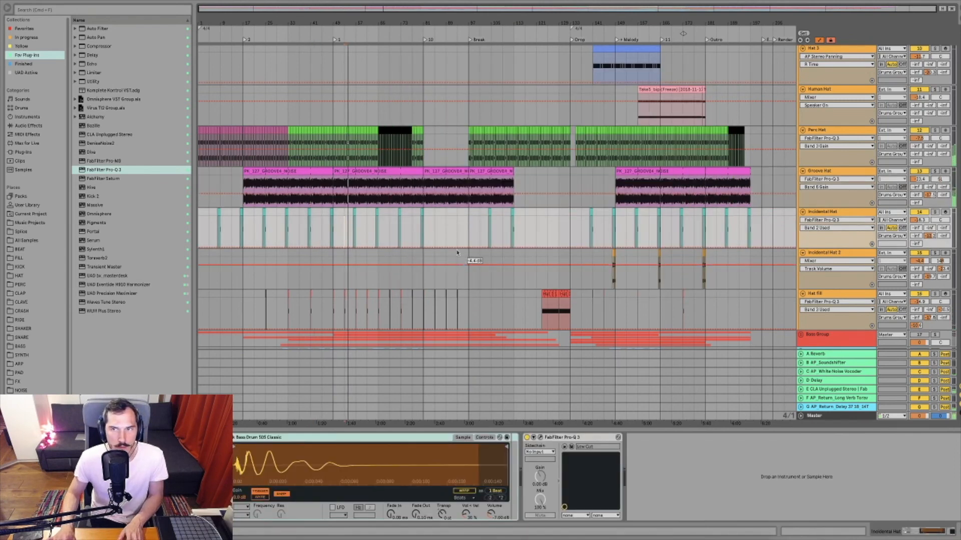
scroll(468, 260, "up", 6)
scroll(424, 233, "down", 6)
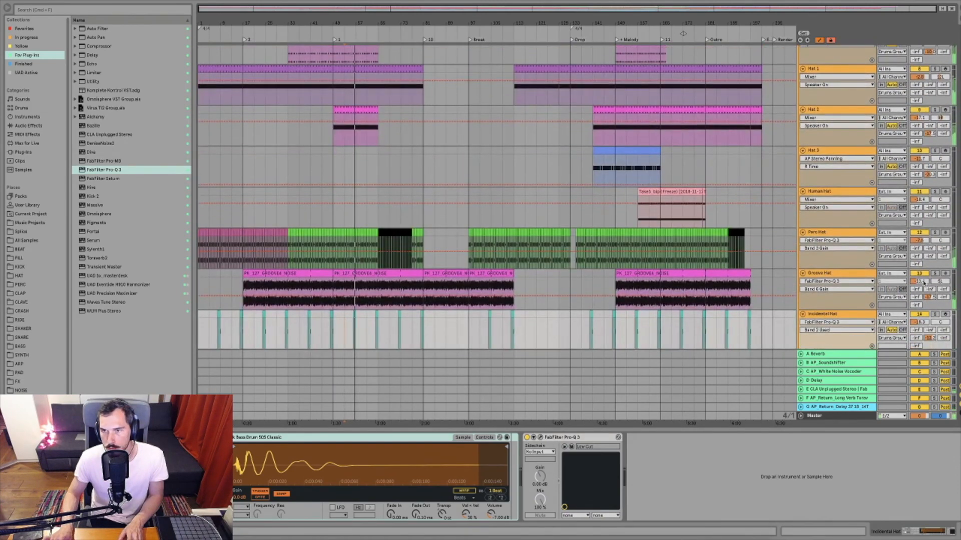
left_click_drag(919, 281, 920, 285)
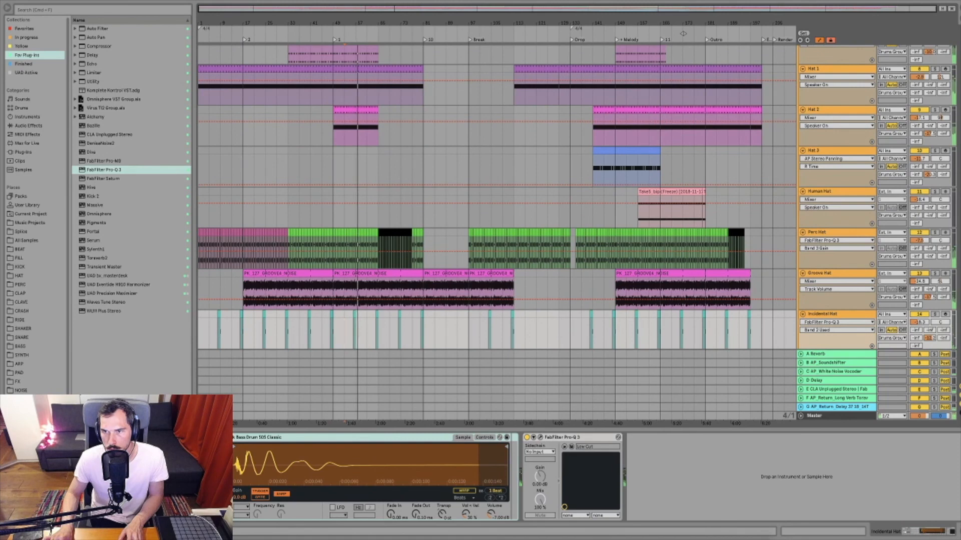
- Raise the low cut in Groove Hat's Pro-Q 3 to about 550 Hz during playback and close the plug-in
left_click(831, 273)
left_click(349, 437)
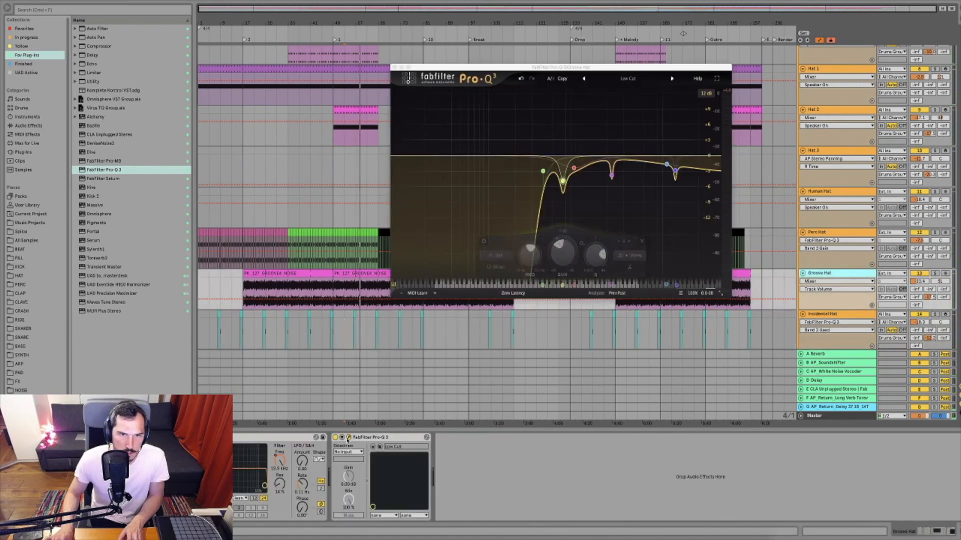
left_click(543, 172)
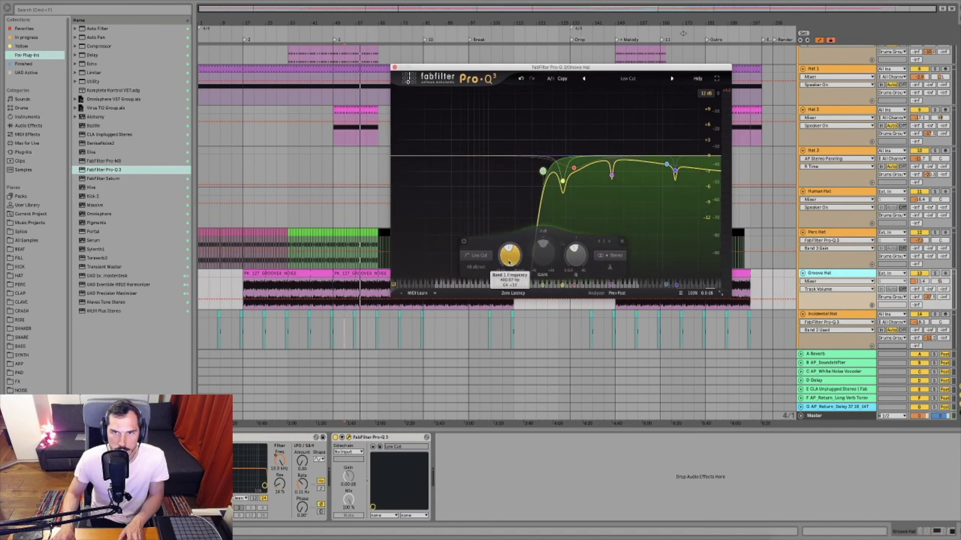
scroll(509, 259, "up", 2)
key("space")
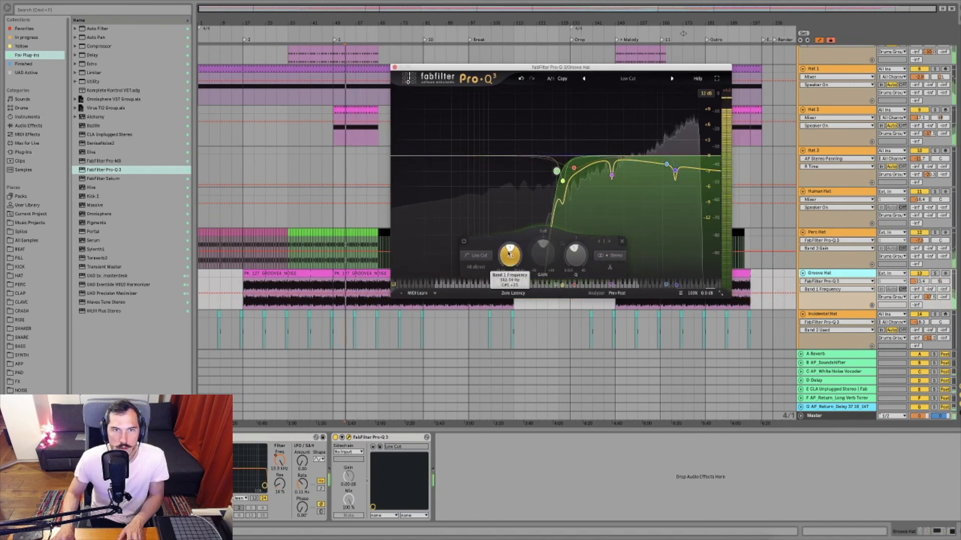
mouse_move(508, 256)
left_mouse_down()
mouse_move(508, 241)
mouse_move(507, 261)
left_mouse_up()
key("space")
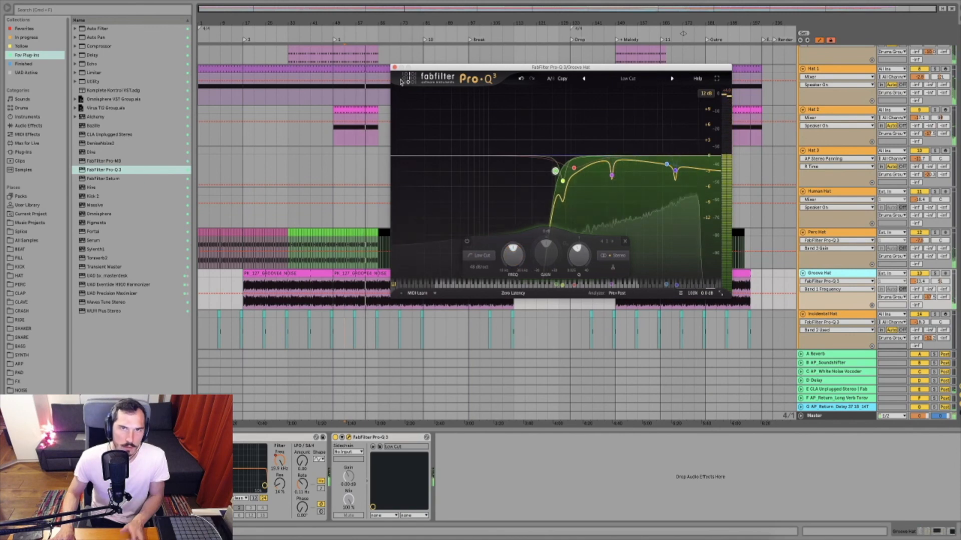
left_click(394, 67)
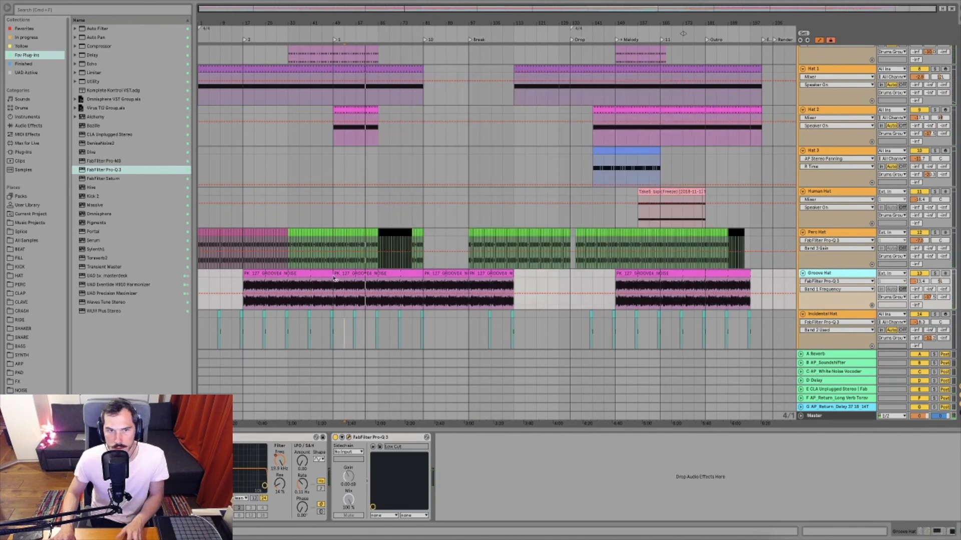
- Check the hats together from about bar 57, just before the bar 81 section, and just before the drop
left_click(354, 283)
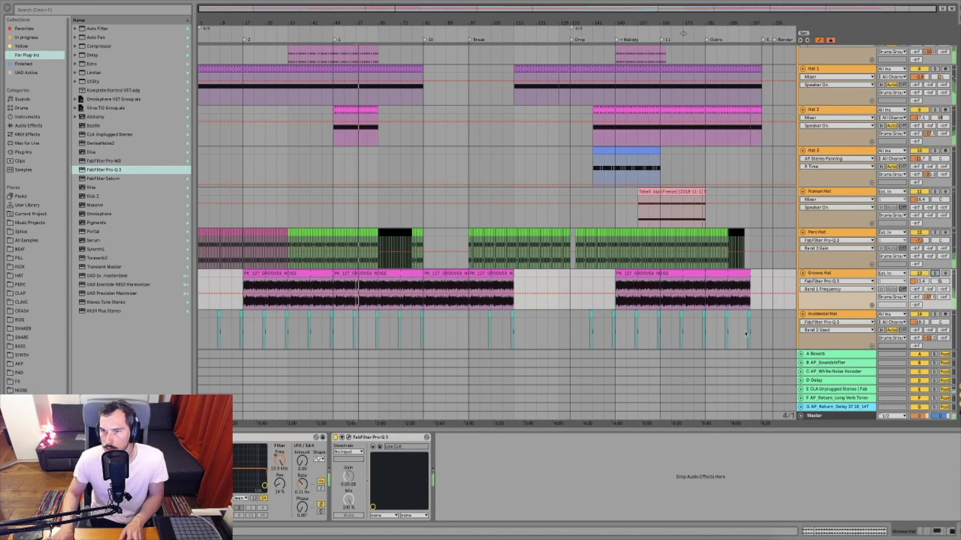
left_click(413, 302)
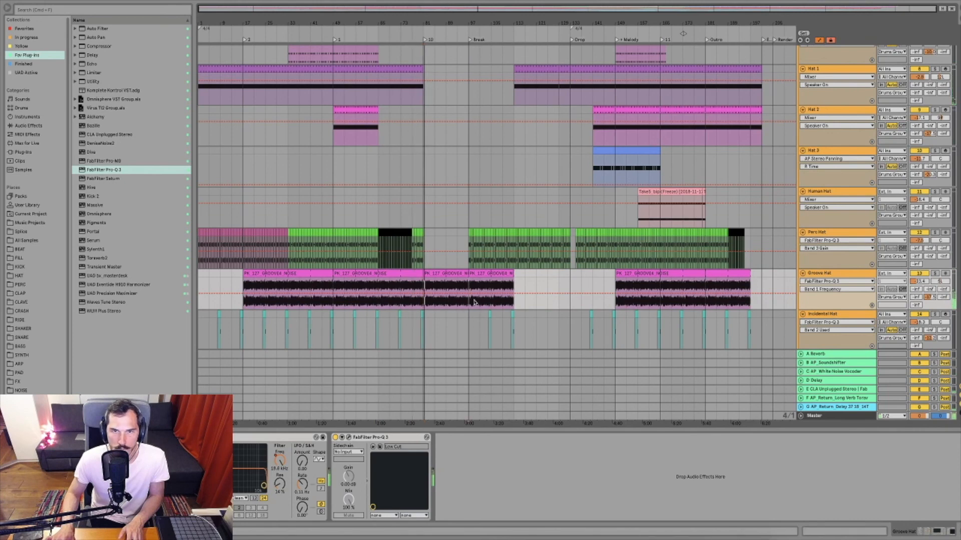
left_click(560, 306)
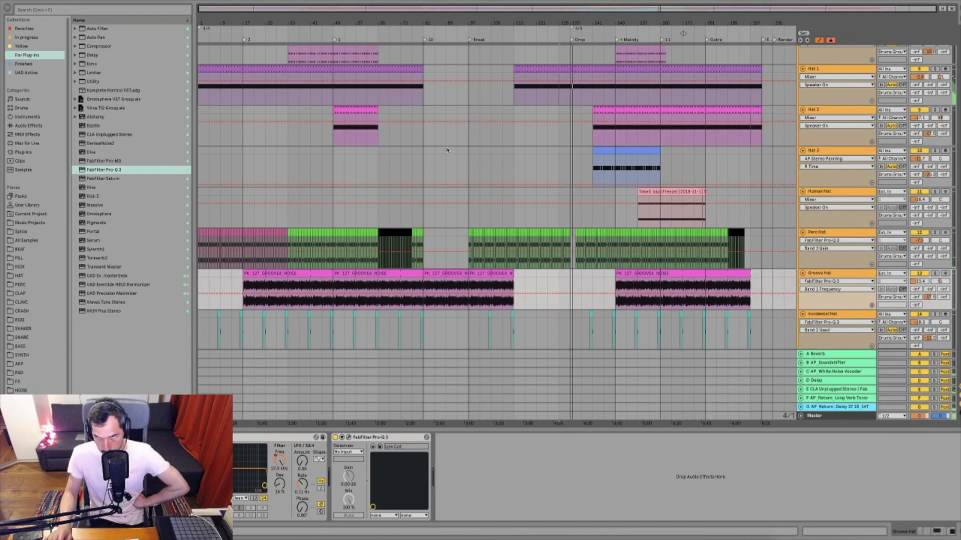
- Select the Kick track at the drop and examine the drum arrangement closely around that point
scroll(569, 151, "up", 8)
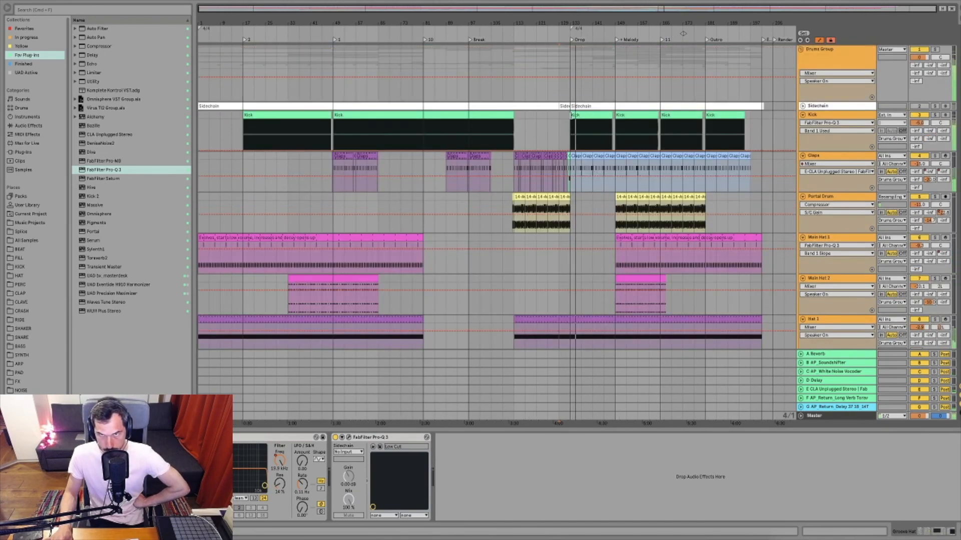
left_click(569, 125)
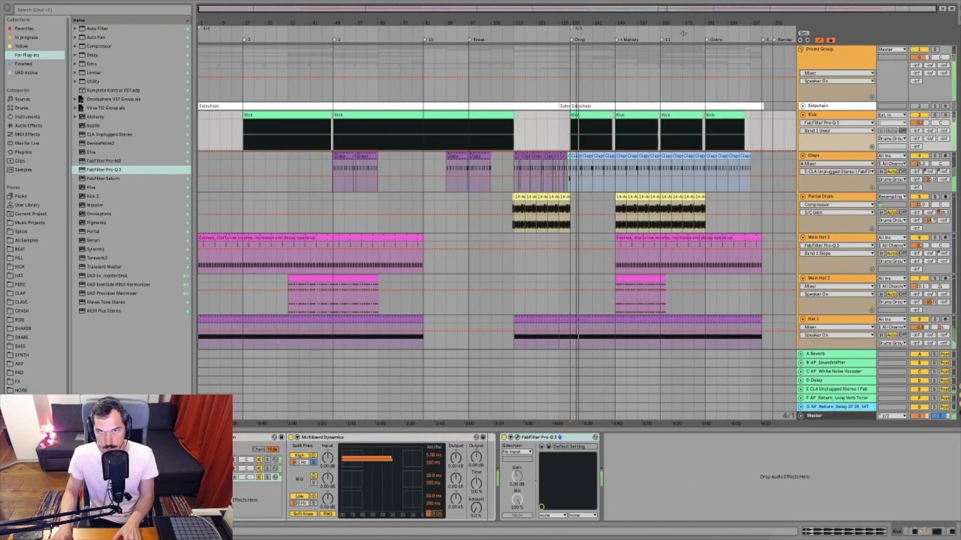
key("plus")
key("plus")
key("plus")
key("plus")
key("plus")
left_click_drag(558, 22, 390, 19)
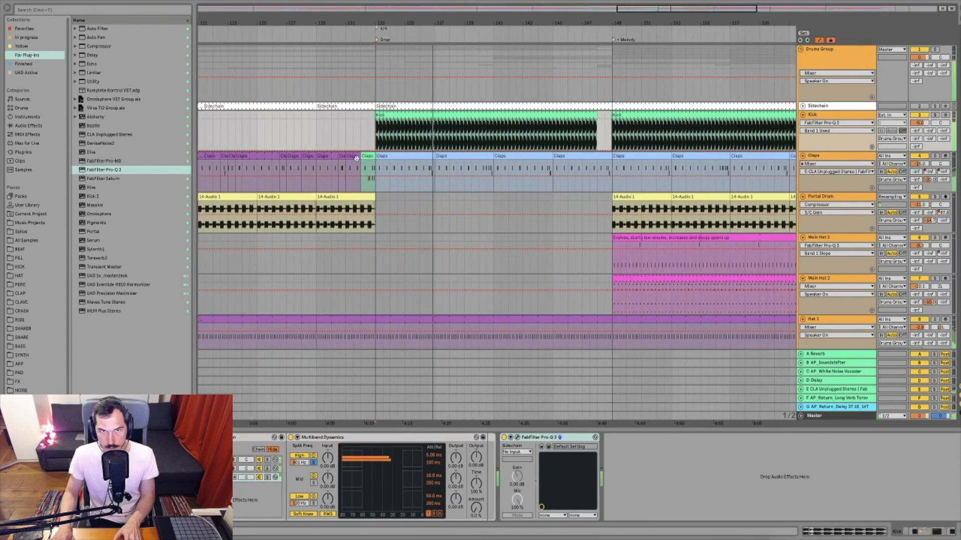
- Select the Drums Group, check the DSP load in the UAD Meter & Control Panel, and close the meter
left_click(834, 62)
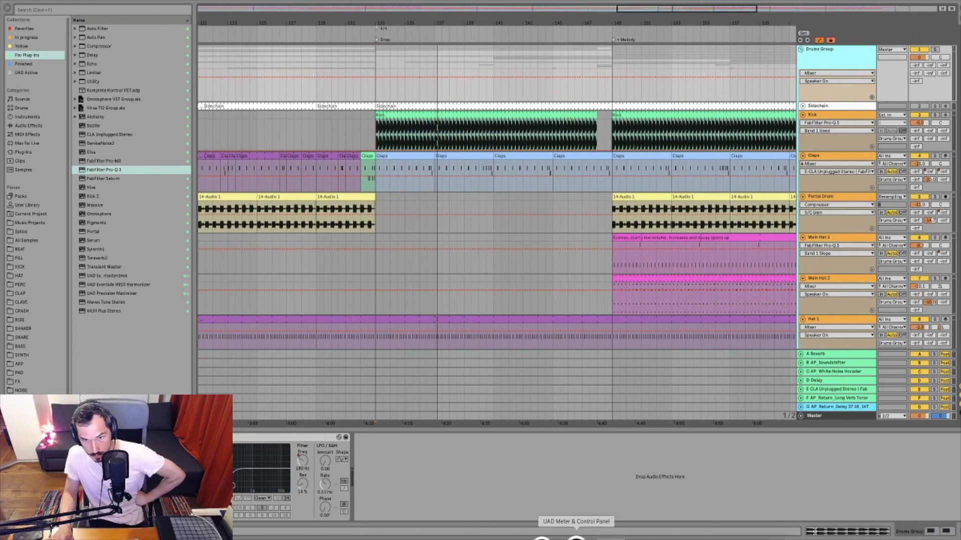
left_click(575, 537)
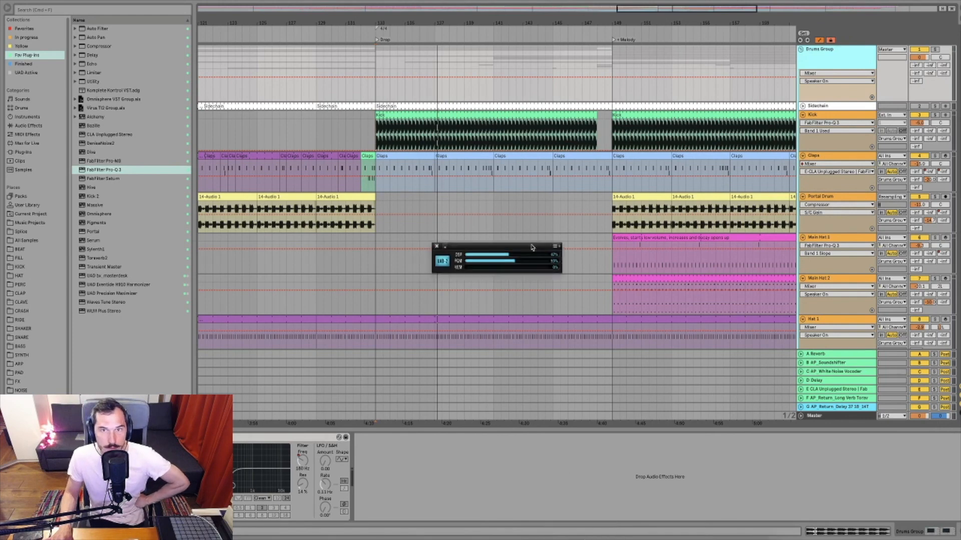
mouse_move(533, 248)
left_mouse_down()
mouse_move(550, 243)
mouse_move(534, 248)
left_mouse_up()
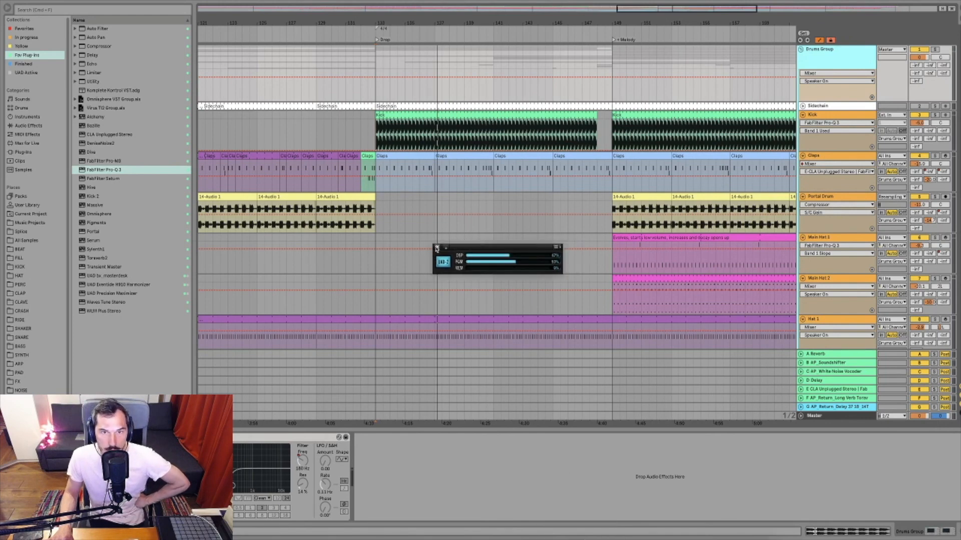
left_click(437, 248)
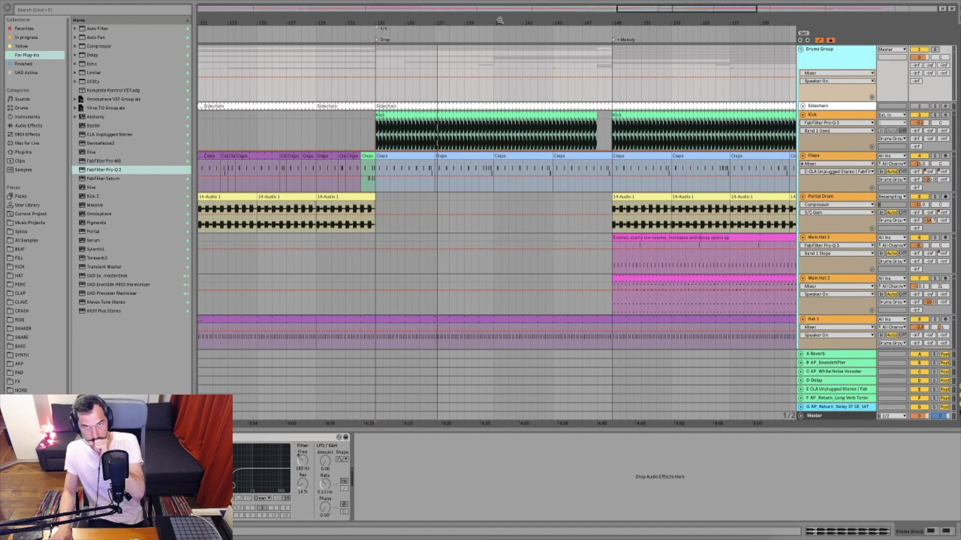
- Browse the UAD Active collection and select UAD Eventide H910 Harmonizer while viewing a wider stretch around the drop
left_click_drag(500, 20, 499, 6)
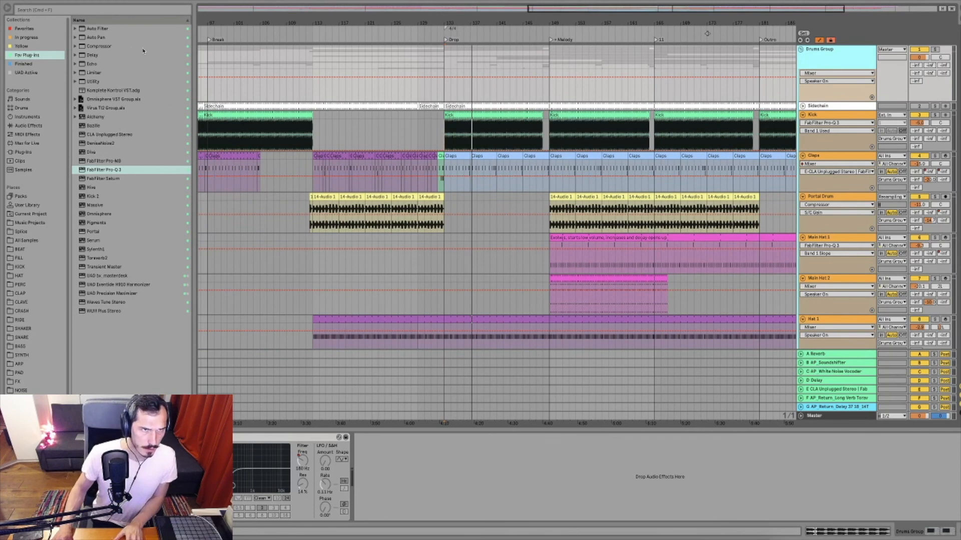
left_click(25, 74)
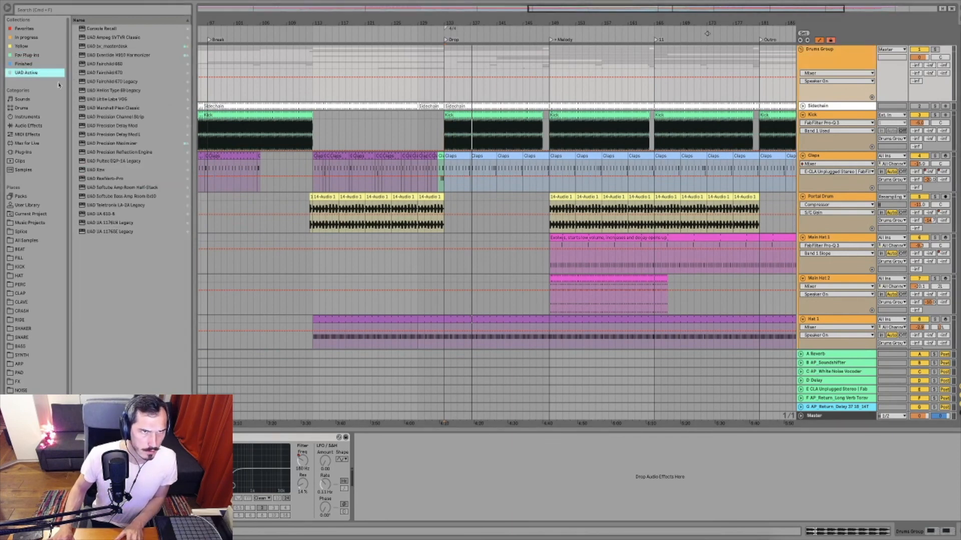
left_click(103, 55)
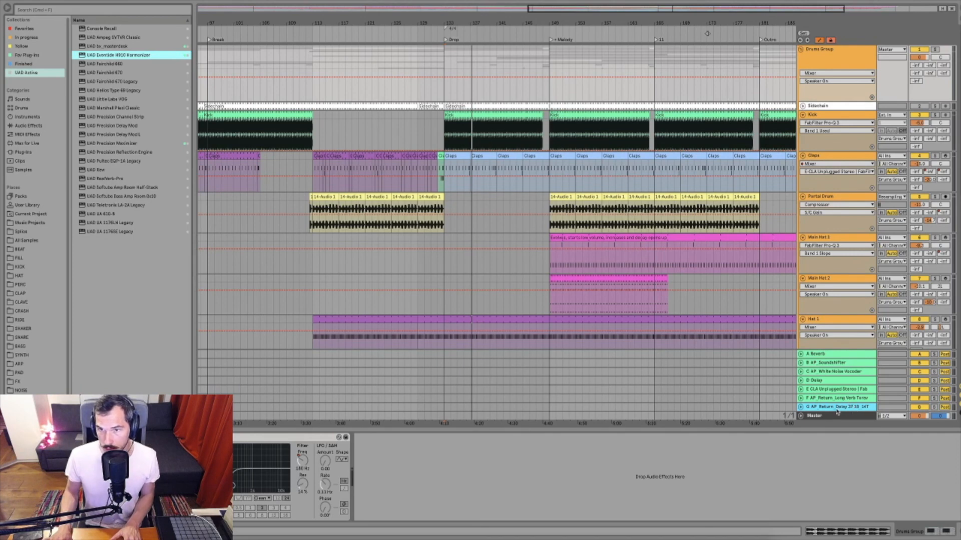
- Set the Drums Group's send to the CLA Unplugged Stereo return to -27 dB, judging it during playback
left_click(846, 399)
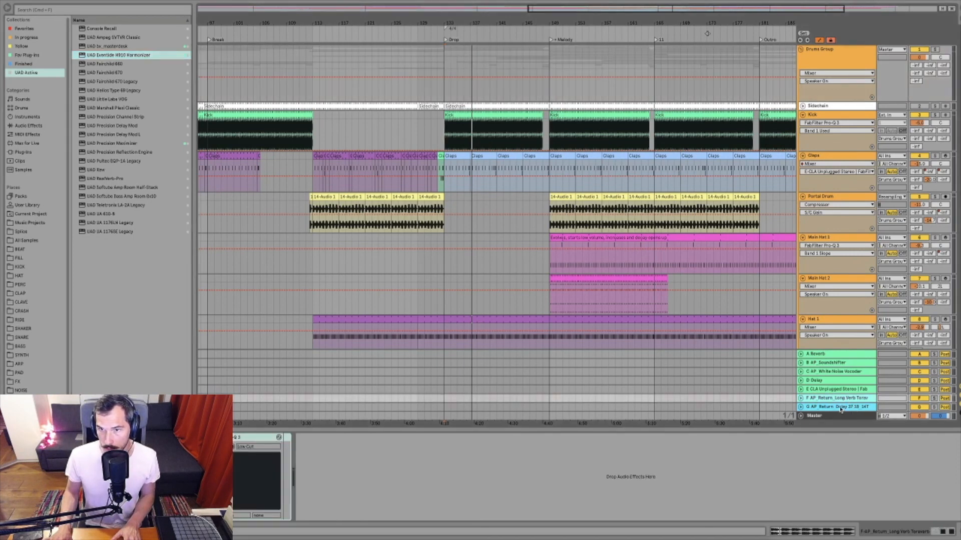
left_click(841, 408)
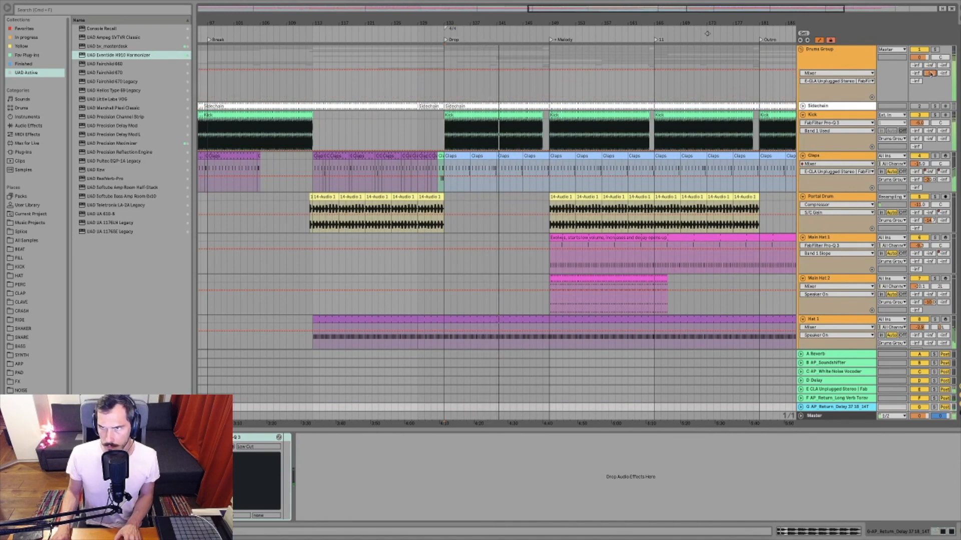
left_click_drag(930, 73, 931, 73)
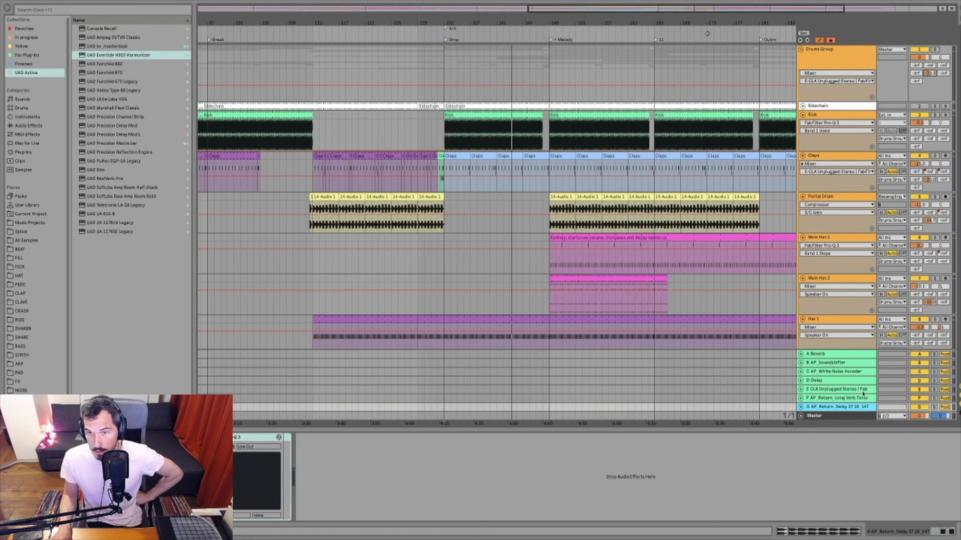
key("space")
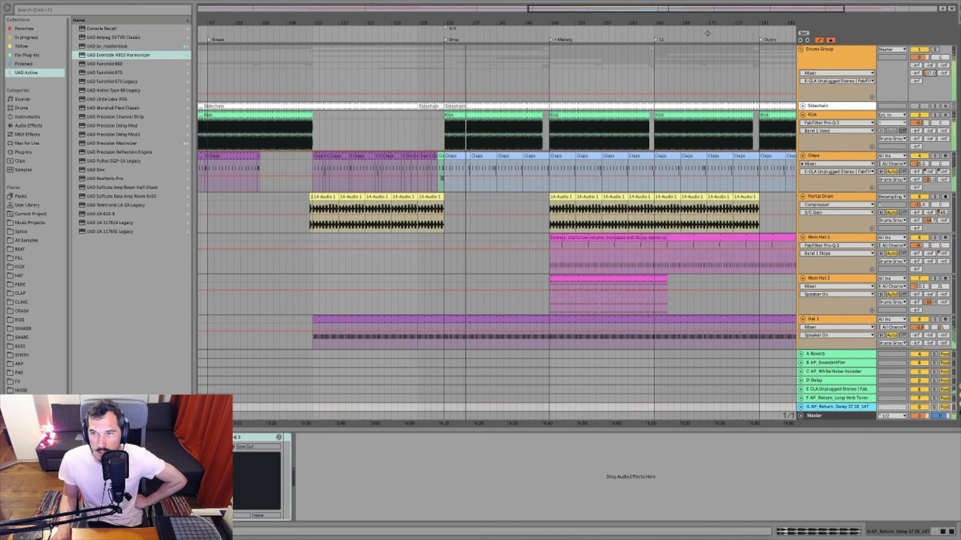
key("super+z")
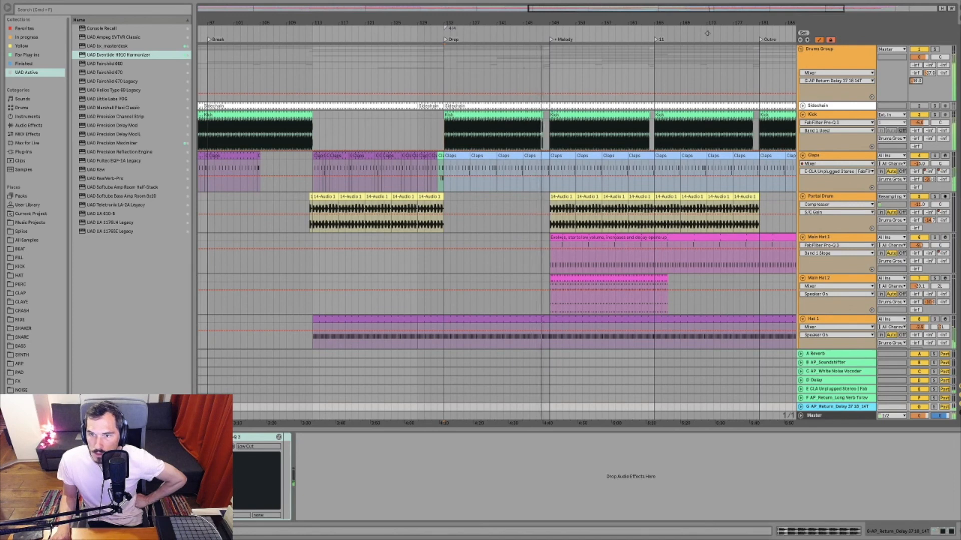
- Set the Drums Group's send to return G's delay to -40 dB and raise that return's Pro-Q 3 low cut to about 185 Hz
left_click_drag(918, 84, 918, 86)
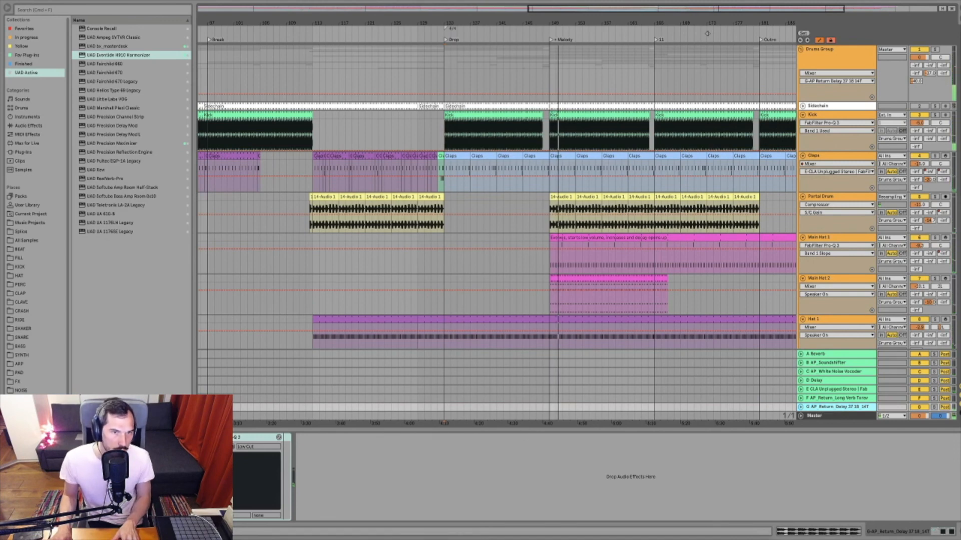
left_click(196, 437)
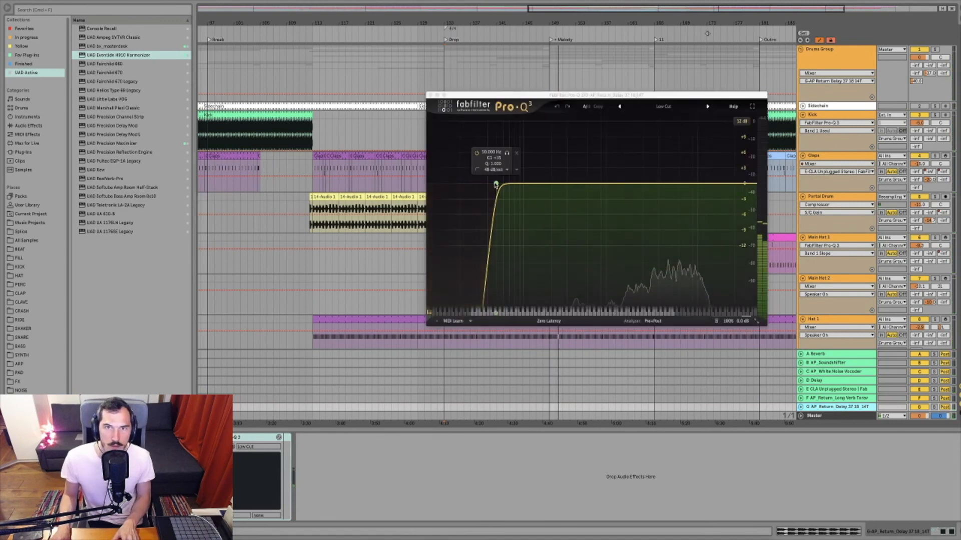
left_click_drag(496, 185, 548, 189)
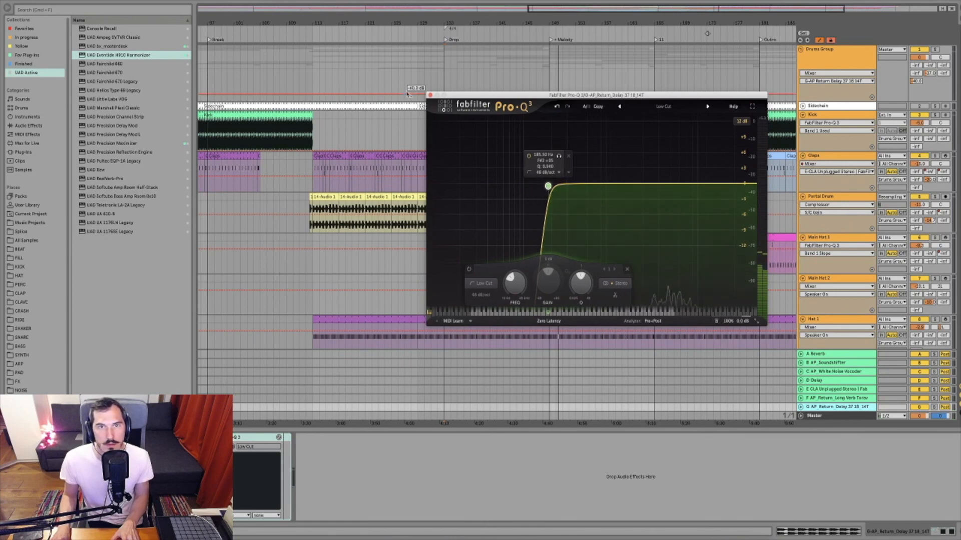
left_click(431, 95)
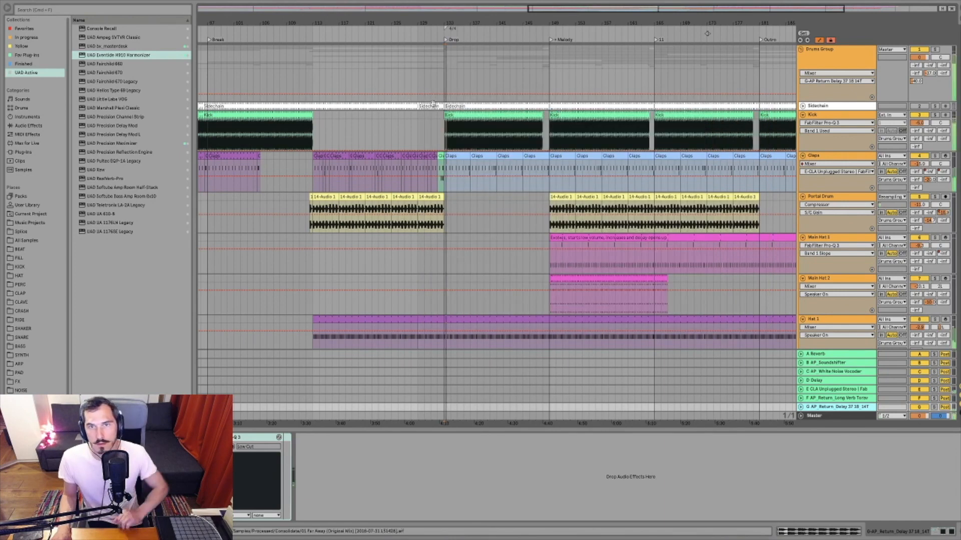
- Lower the Drums Group's send to return G's delay to -54 dB and check it just before the Melody and 11 sections
left_click_drag(922, 81, 922, 92)
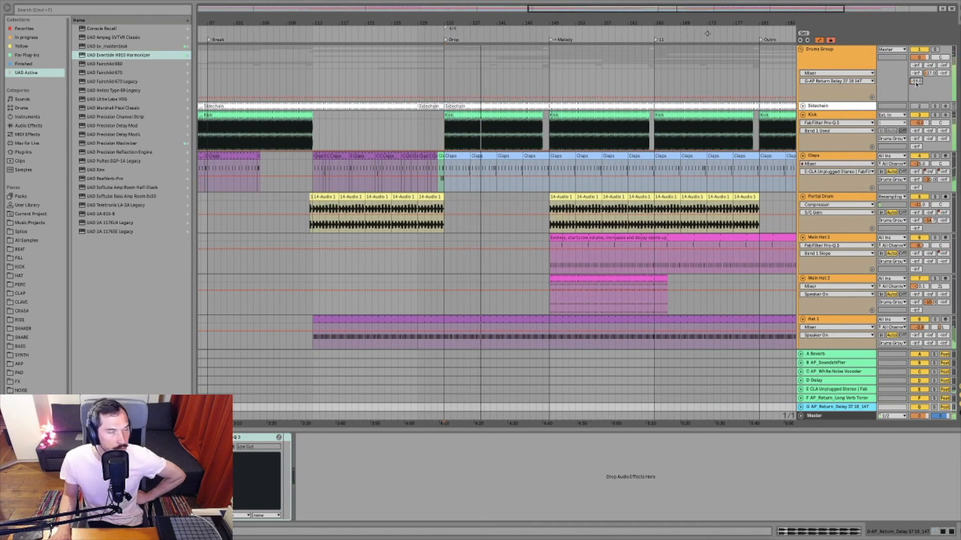
left_click_drag(916, 83, 916, 81)
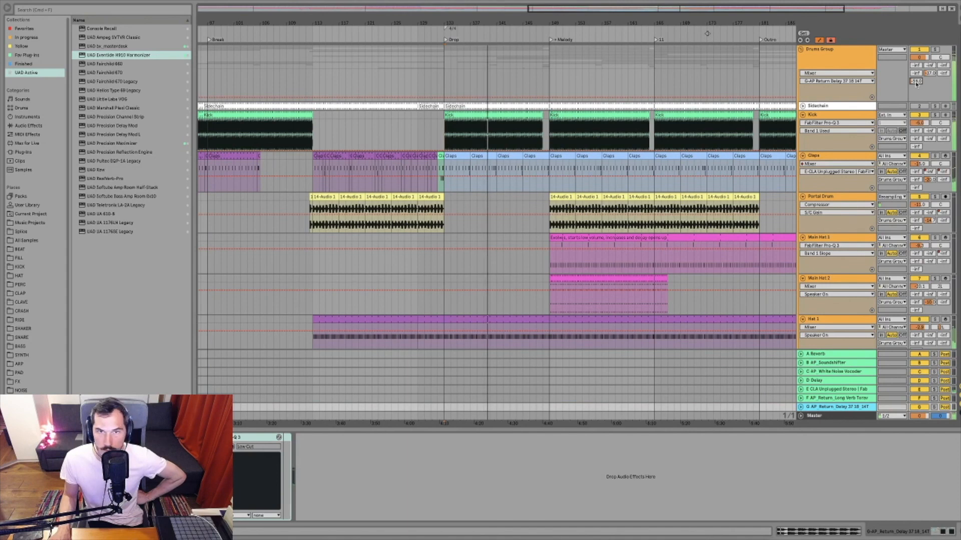
left_click(543, 35)
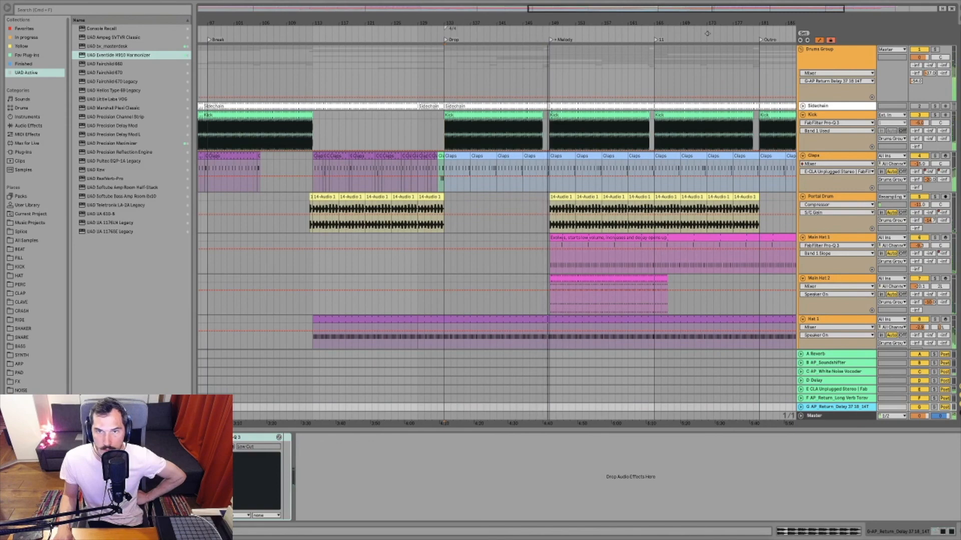
left_click(650, 36)
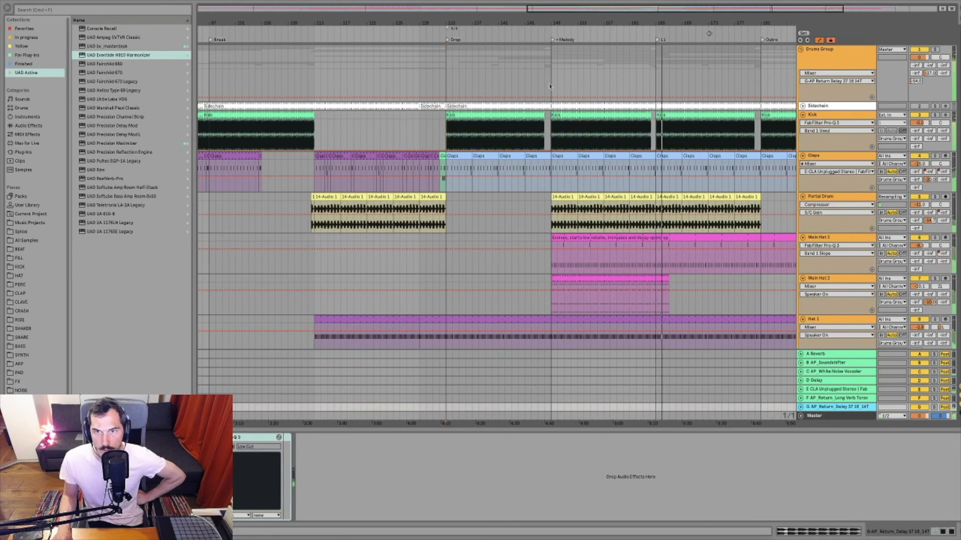
- Fit the whole arrangement in view, fold all the tracks in the Drums Group, and select the Hat Fill track
scroll(580, 91, "right", 2)
key("w")
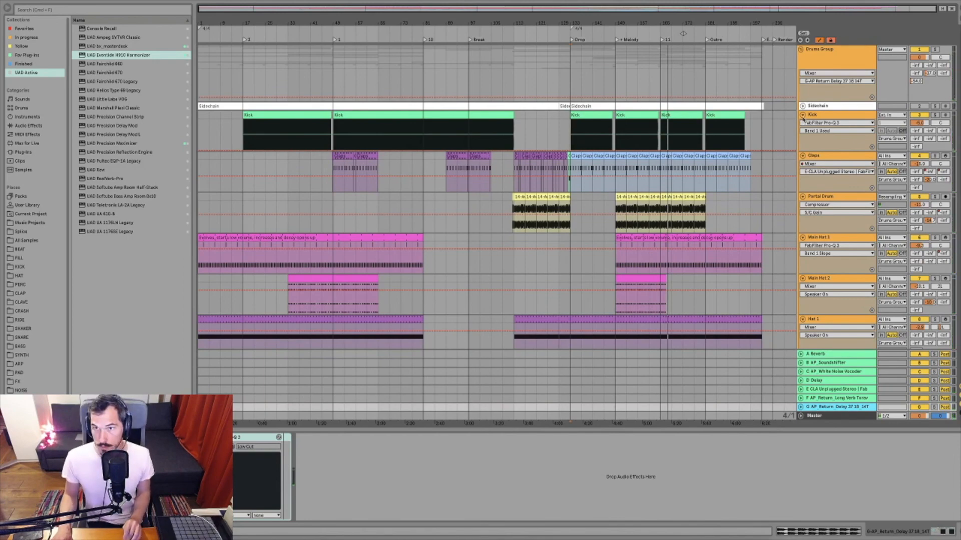
left_click(802, 116, "alt")
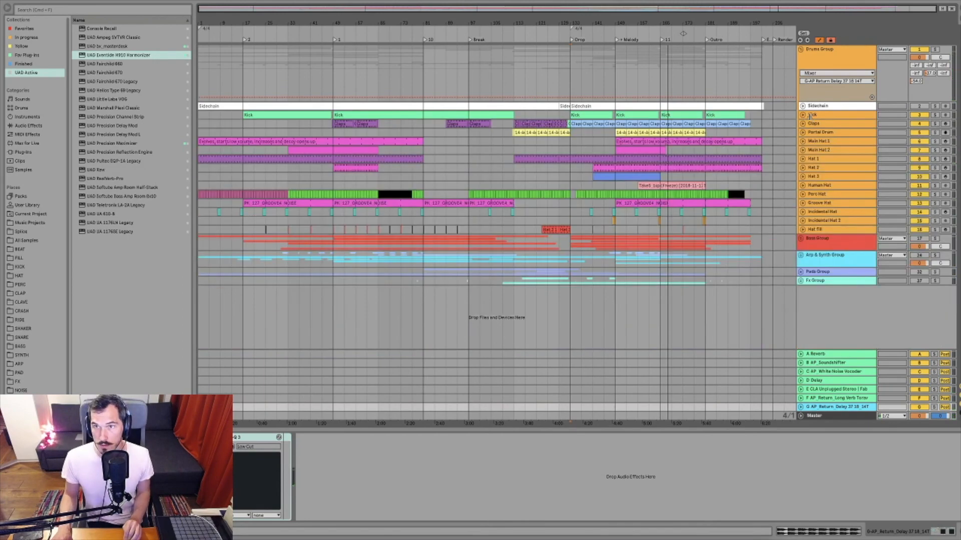
left_click(822, 230)
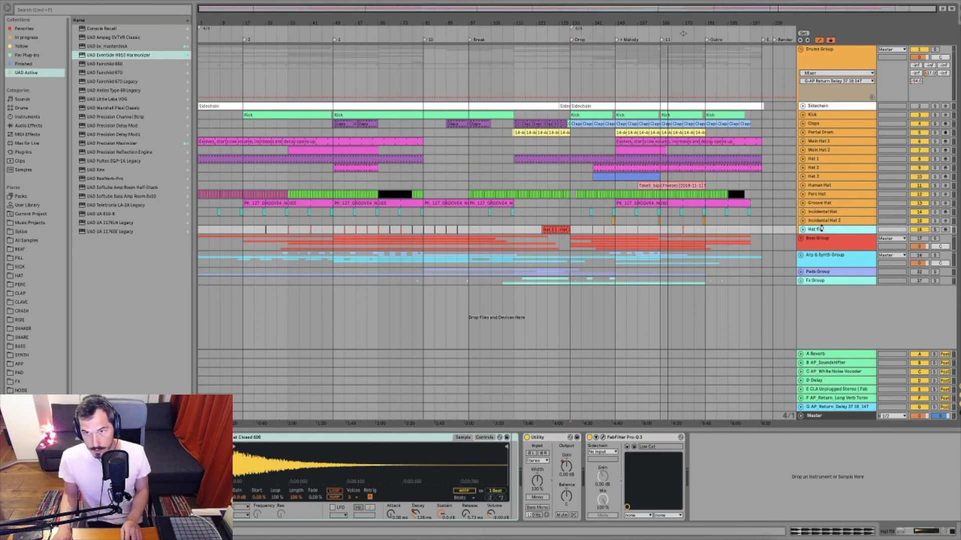